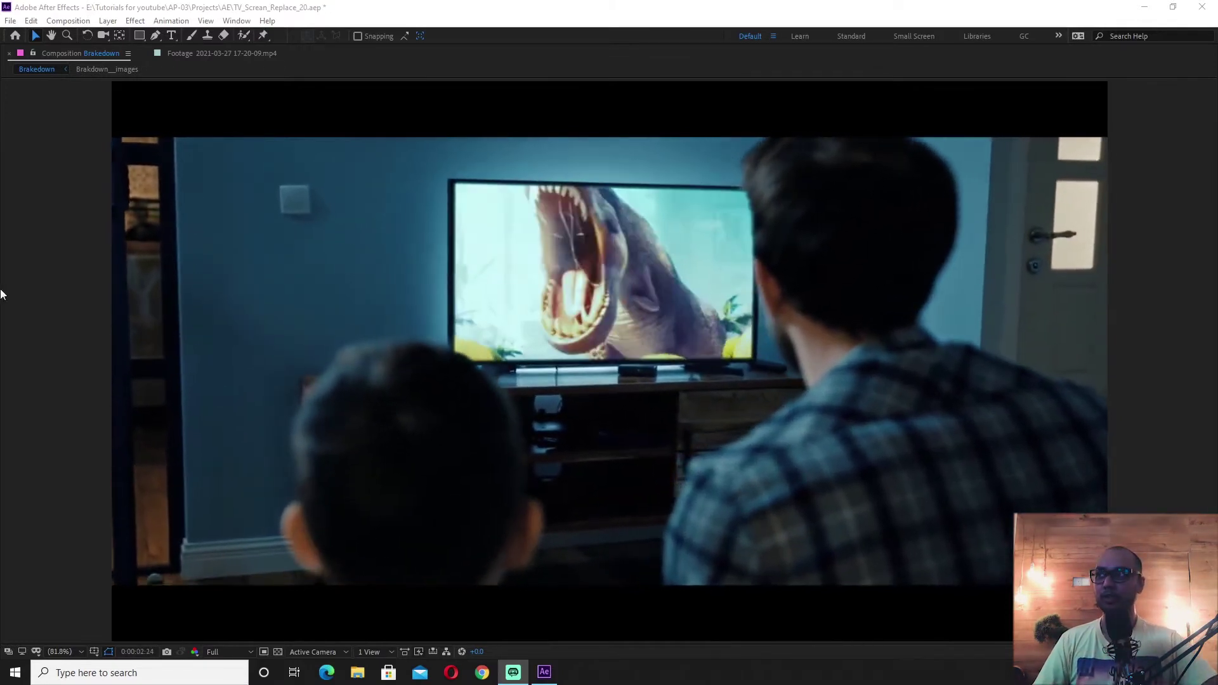
# Restore the full panel layout, enlarge the viewer and play the Replace composition's footage.
pyautogui.press('`')
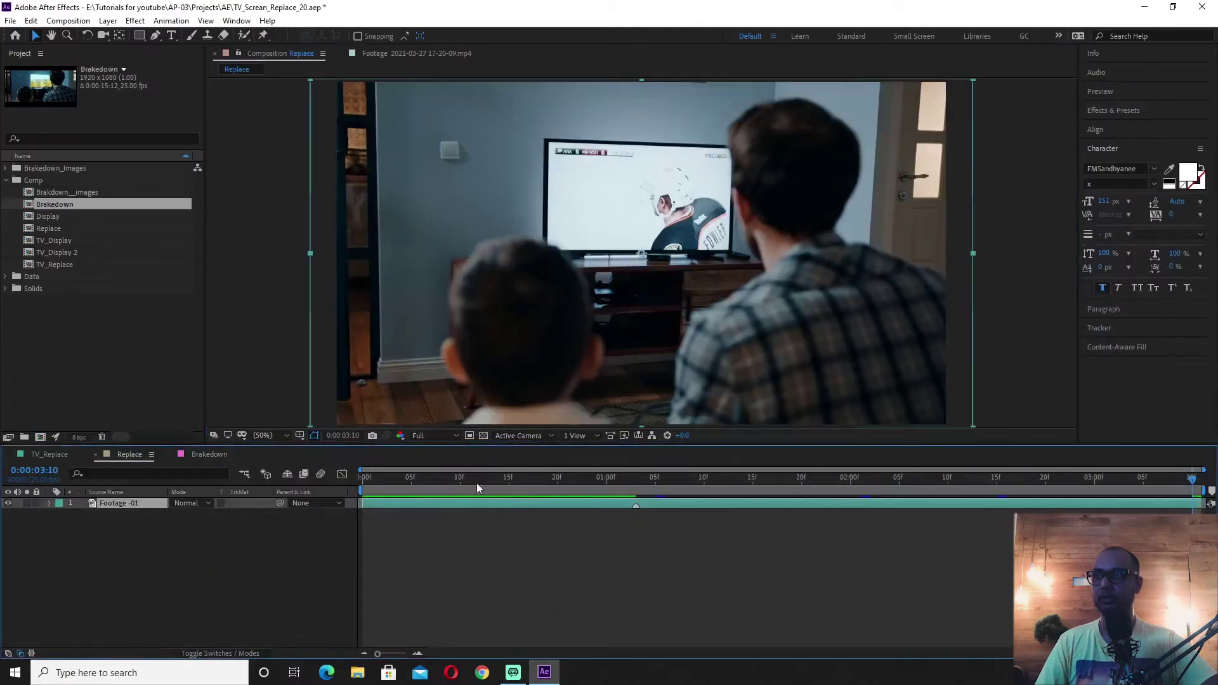
pyautogui.moveTo(385, 443); pyautogui.dragTo(385, 511)
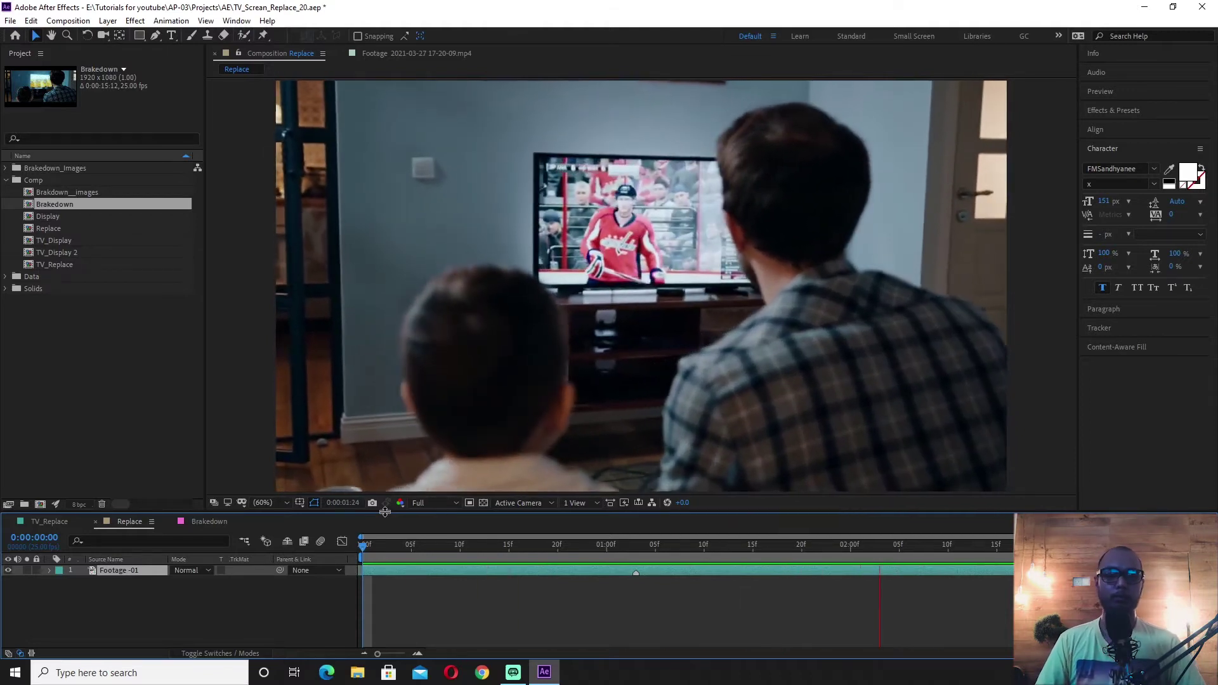
pyautogui.press('space')
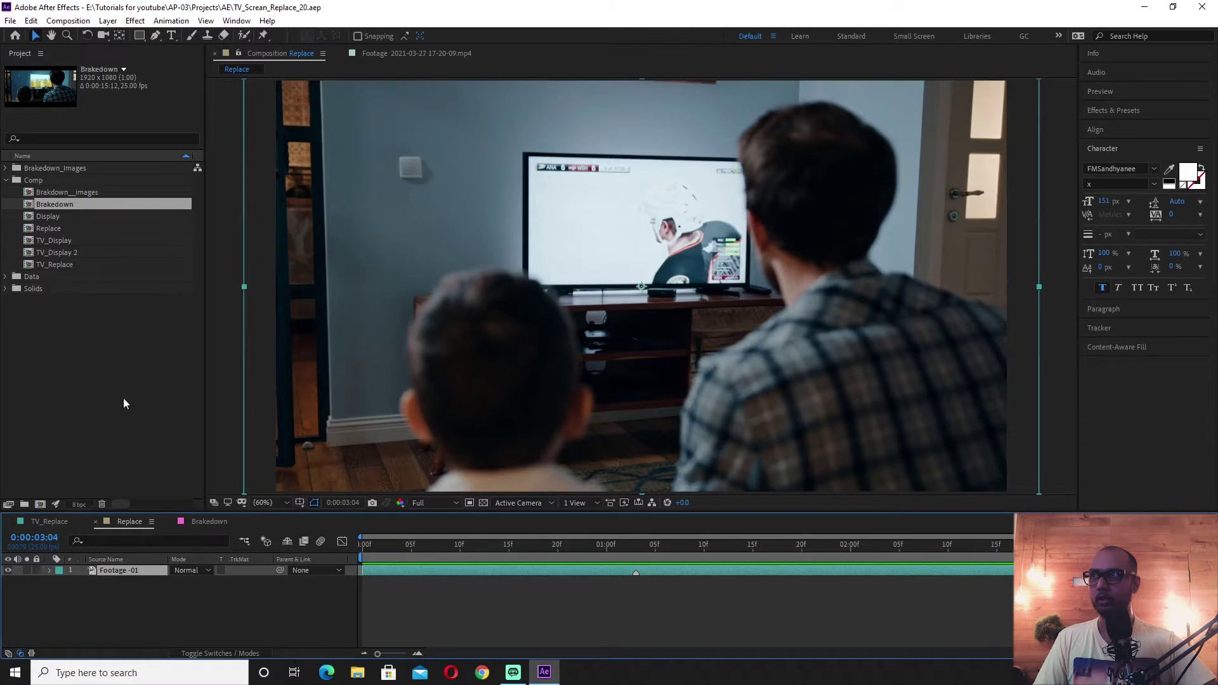
# Save an incremented project version as TV_Screan_Replace_21.aep and collapse the Comp folder.
pyautogui.click(11, 20)
pyautogui.click(61, 161)
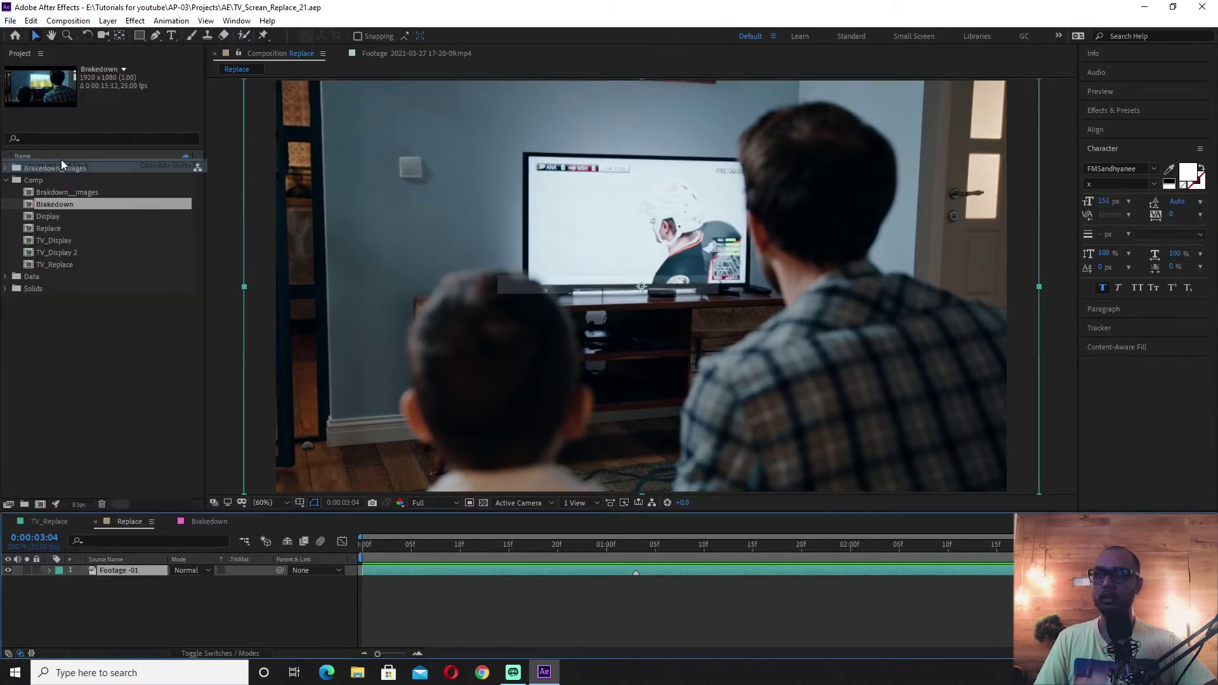
pyautogui.click(6, 180)
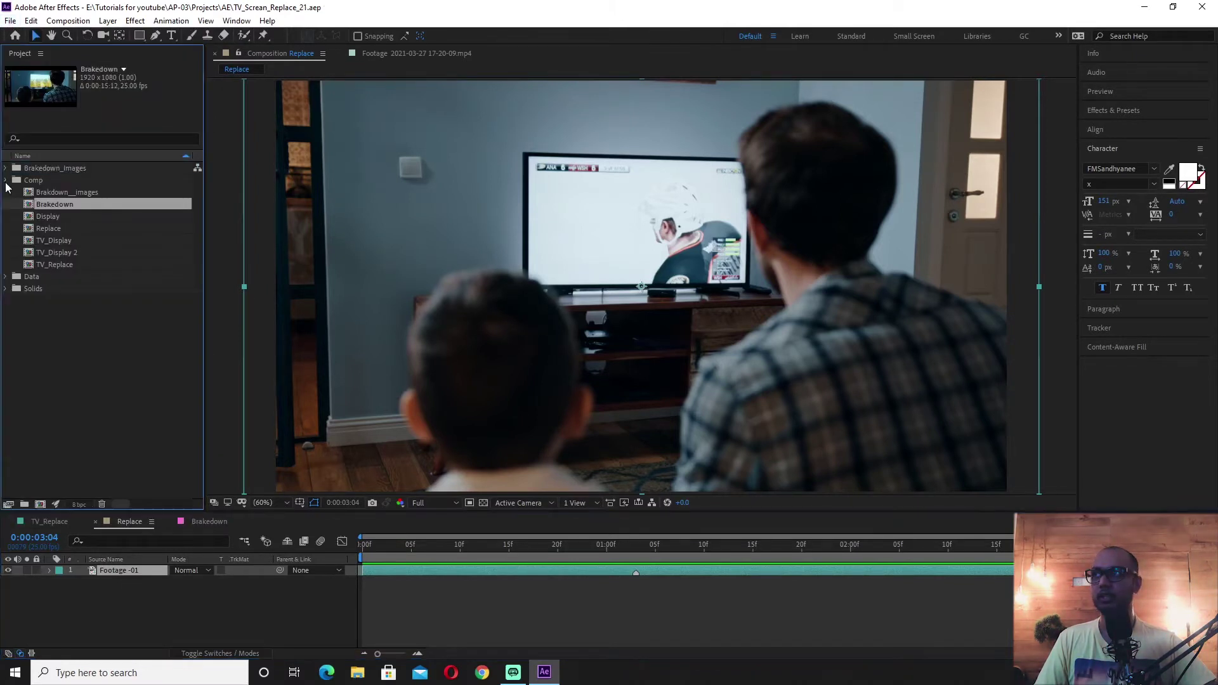
pyautogui.click(237, 606)
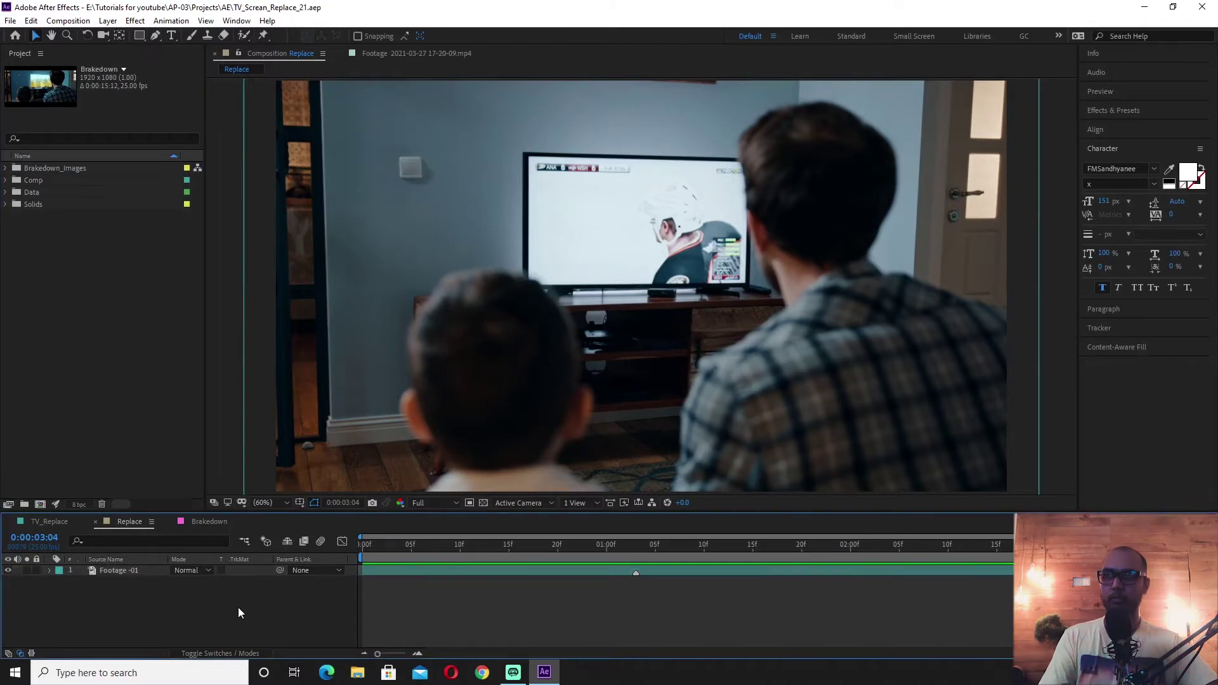
# Add the Replace composition to the render queue with TIFF Sequence as its output format, and check the output destination.
pyautogui.hotkey('ctrl', 'm')
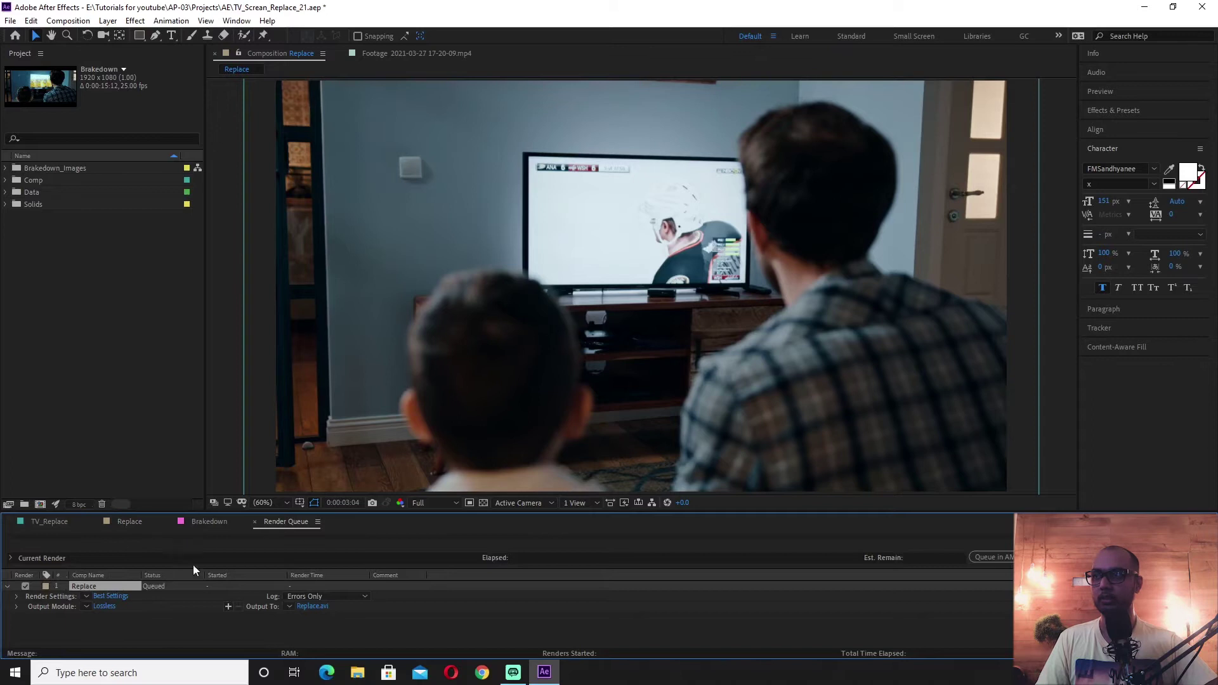
pyautogui.click(104, 606)
pyautogui.click(527, 179)
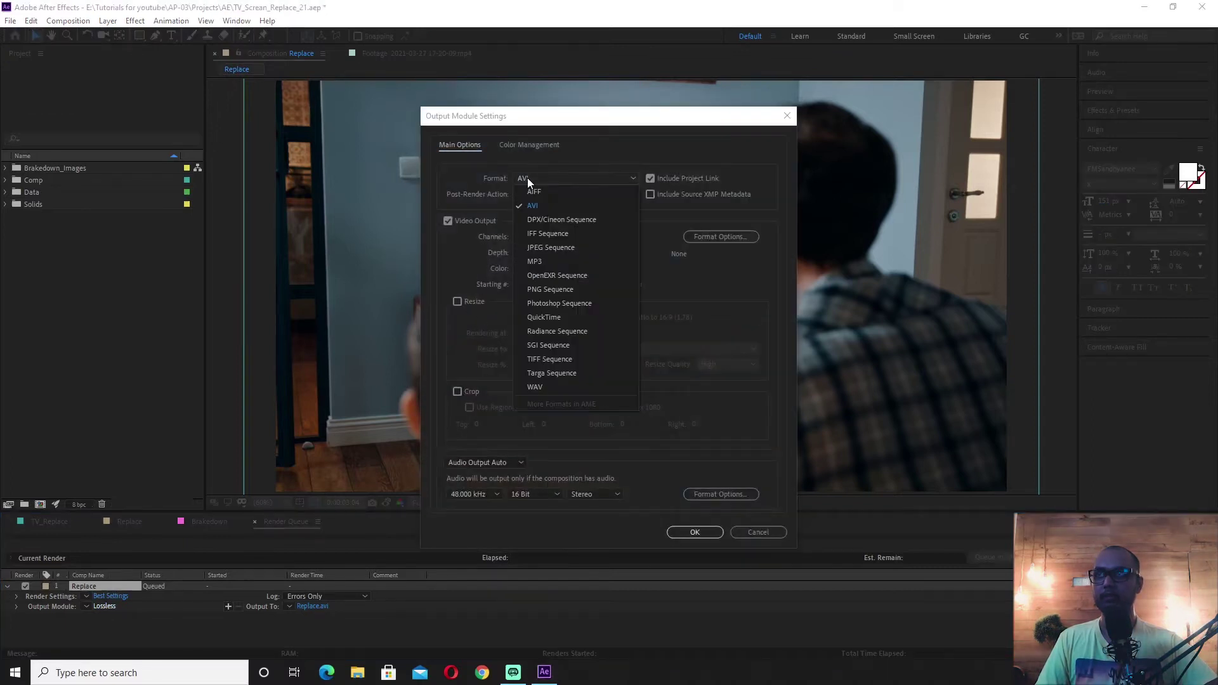
pyautogui.click(557, 357)
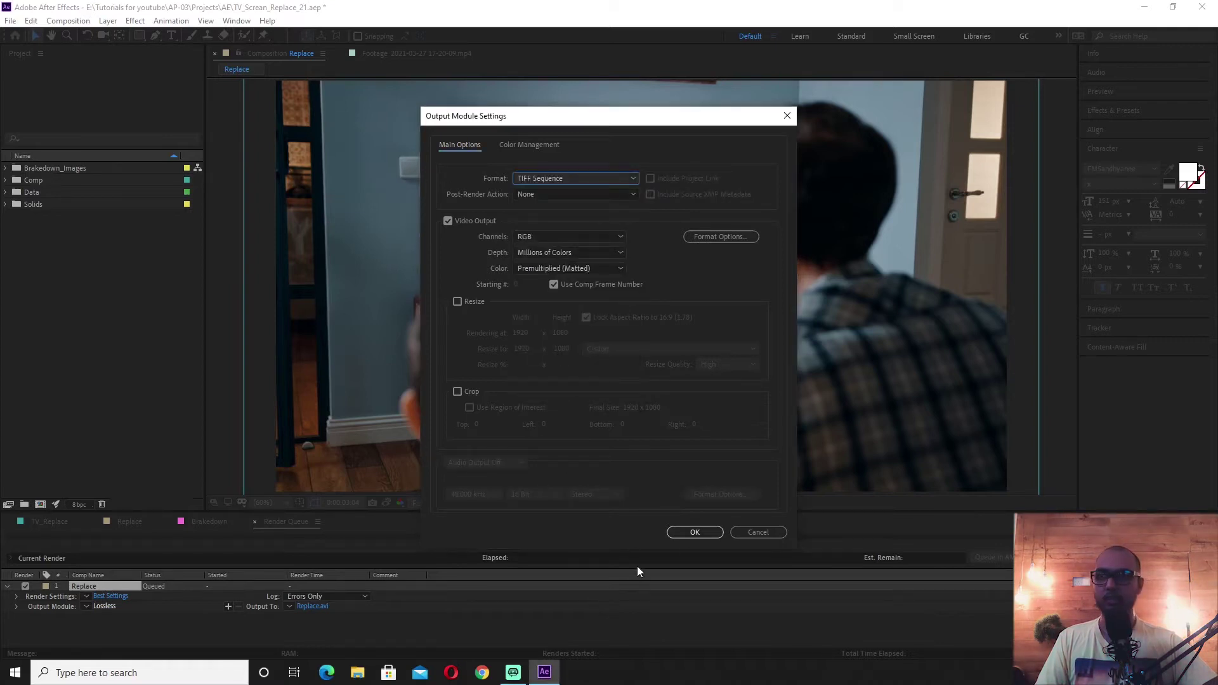
pyautogui.click(694, 533)
pyautogui.click(321, 607)
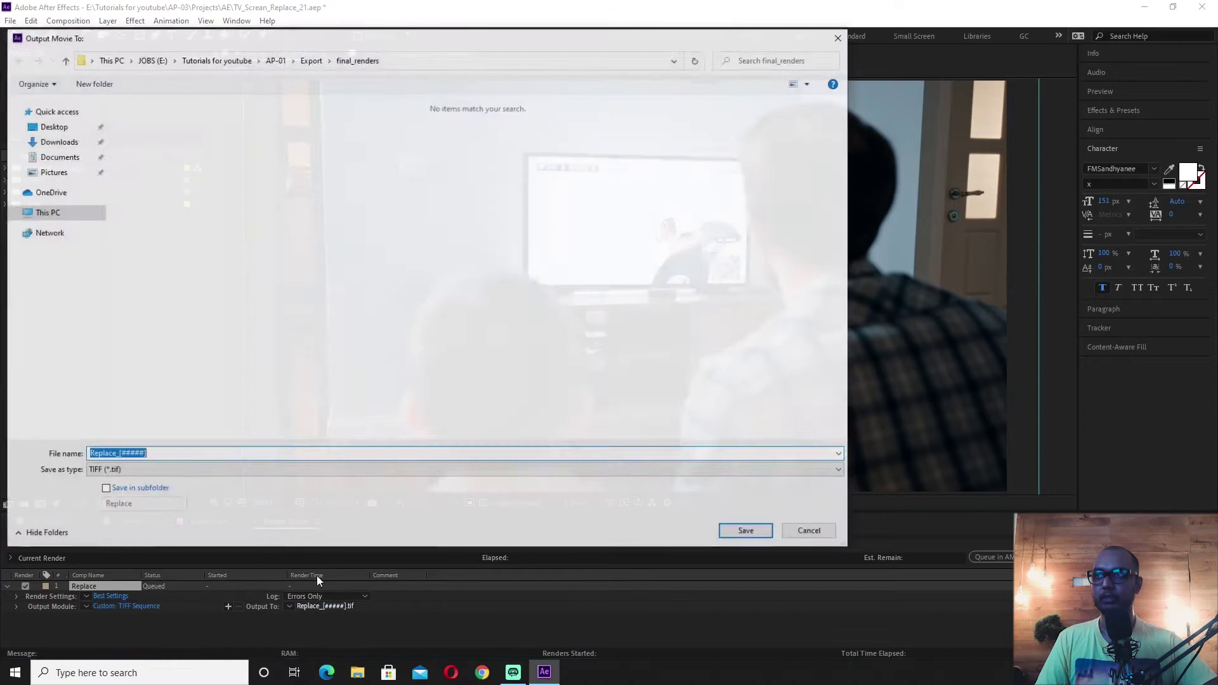
pyautogui.click(812, 534)
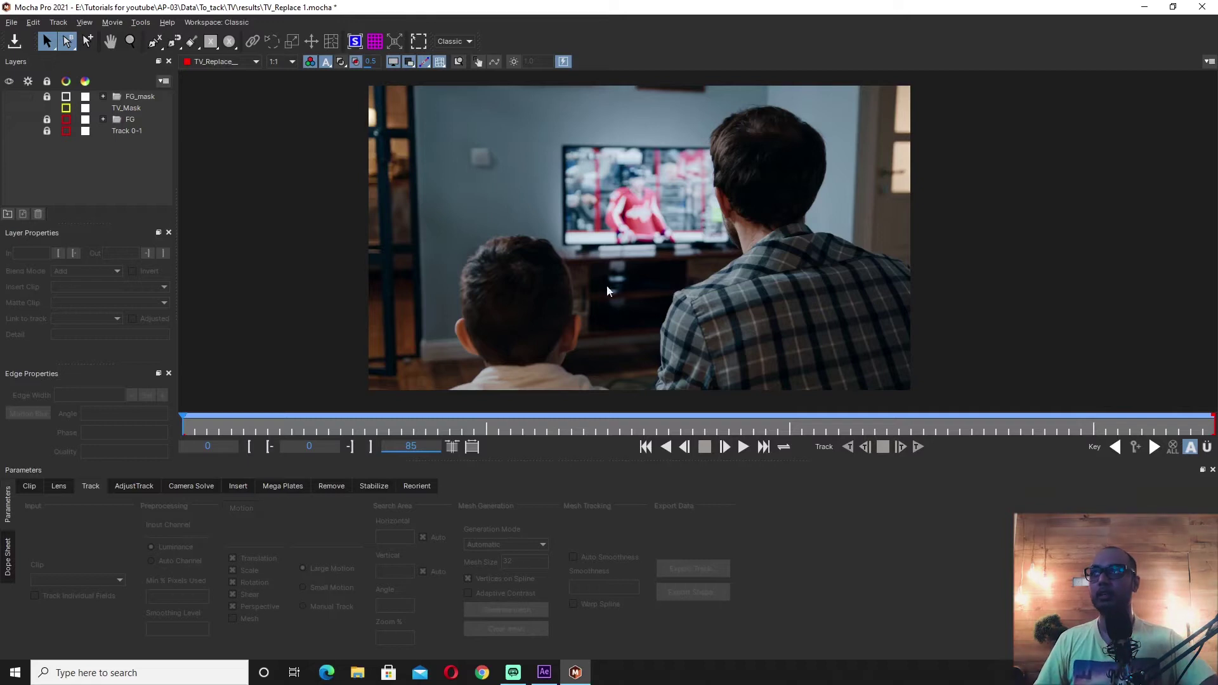
# Draw a loose closed X-spline around the boy's head and shoulders at frame 0.
pyautogui.click(154, 41)
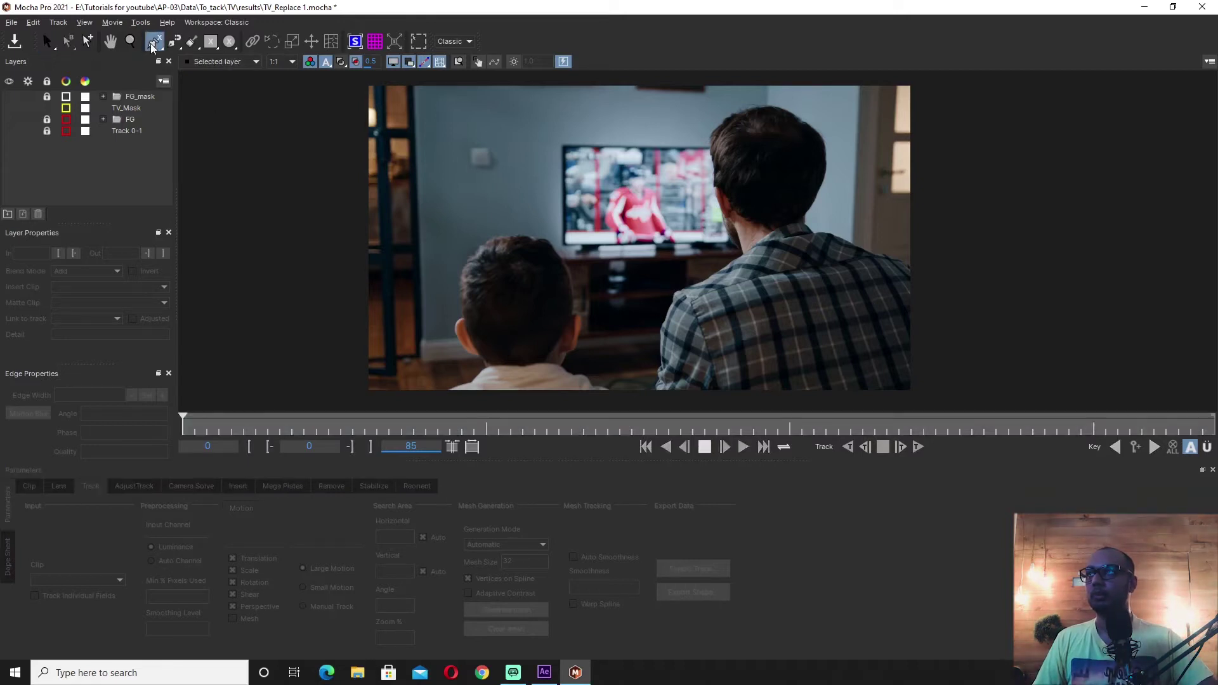
pyautogui.press('`')
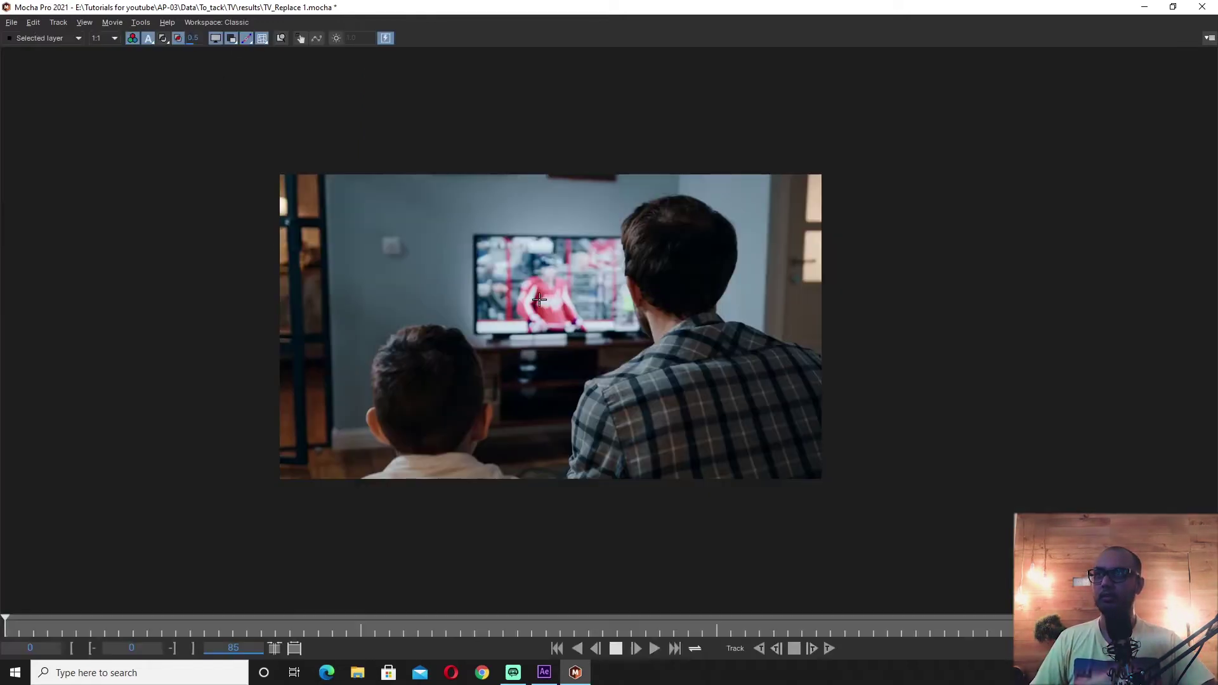
pyautogui.scroll(3, 571, 343)
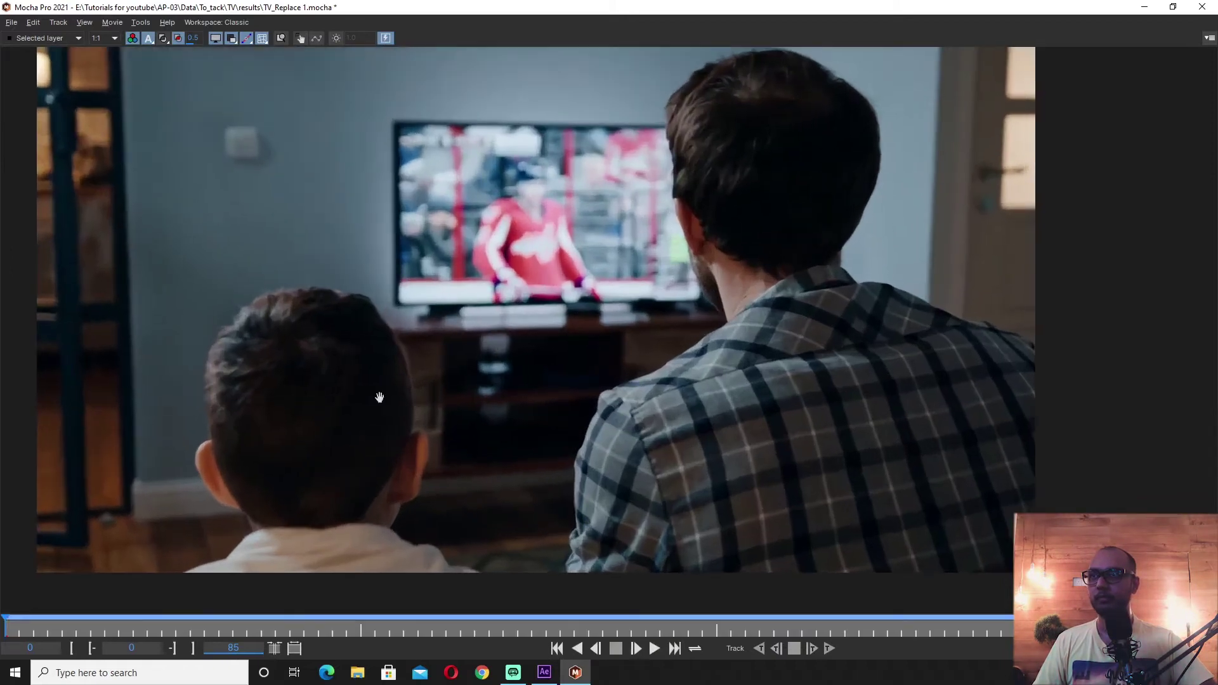
pyautogui.scroll(2, 379, 397)
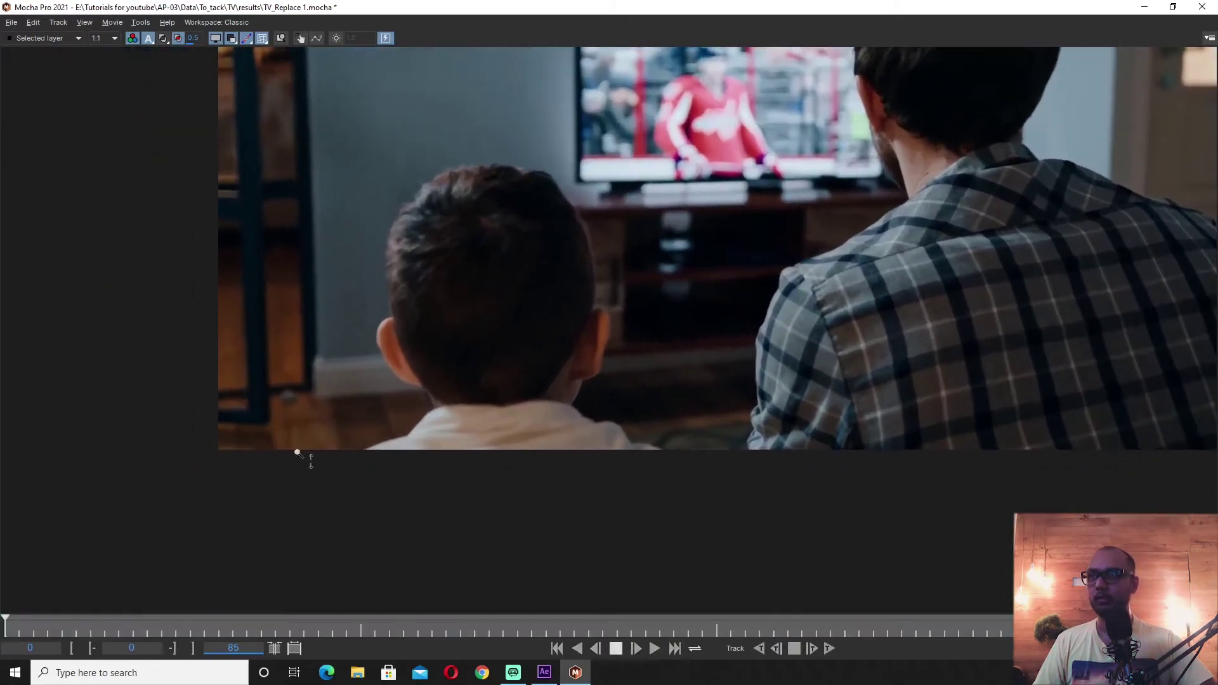
pyautogui.click(359, 464)
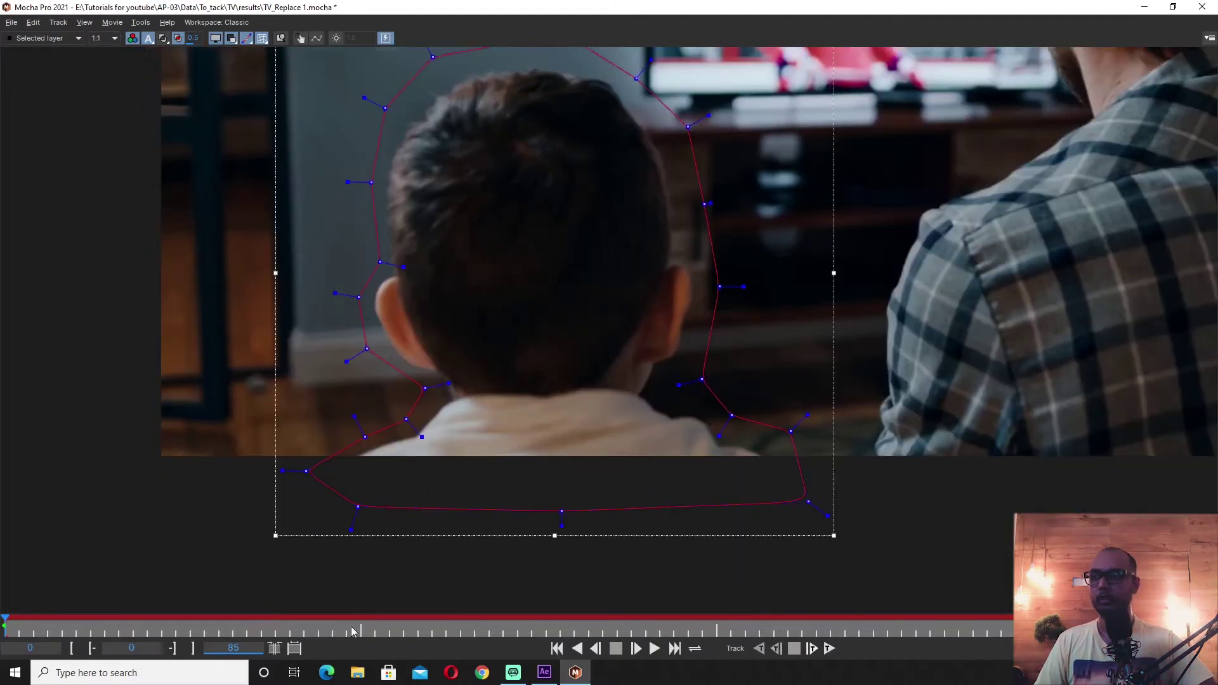
# At frame 25, shift the boy's spline to follow his turned head and reshape its points along the face, neck and shoulder.
pyautogui.click(359, 626)
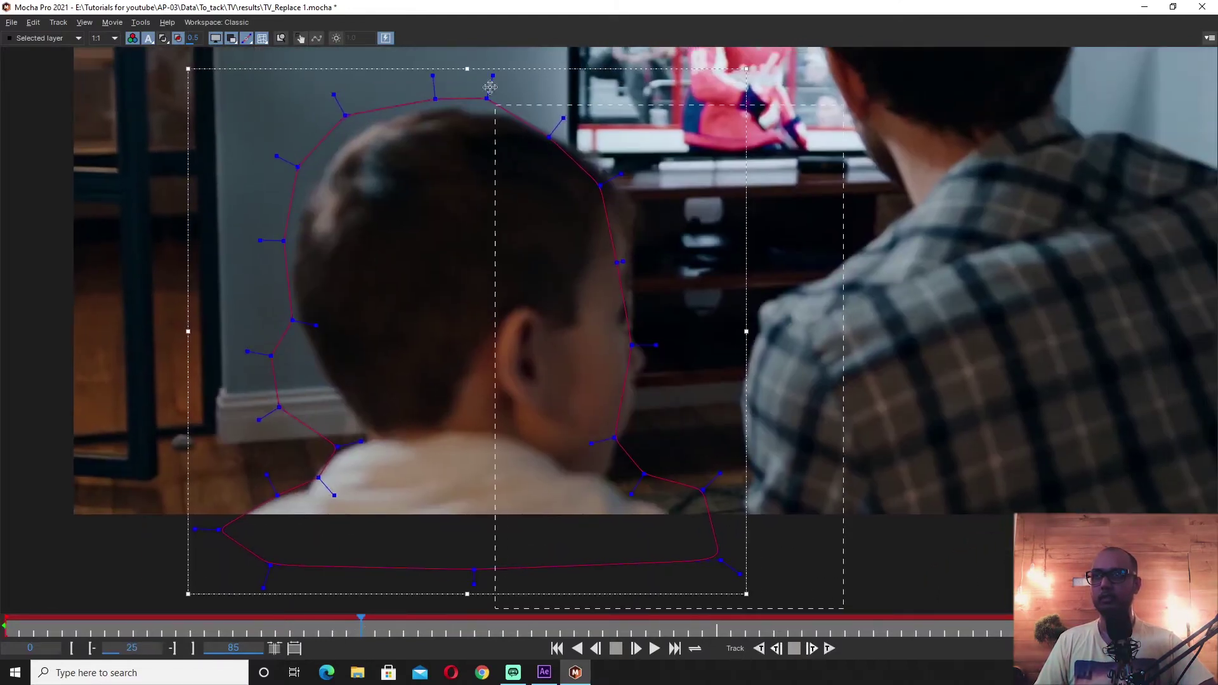
pyautogui.moveTo(490, 86); pyautogui.dragTo(494, 104)
pyautogui.moveTo(616, 304); pyautogui.dragTo(665, 268)
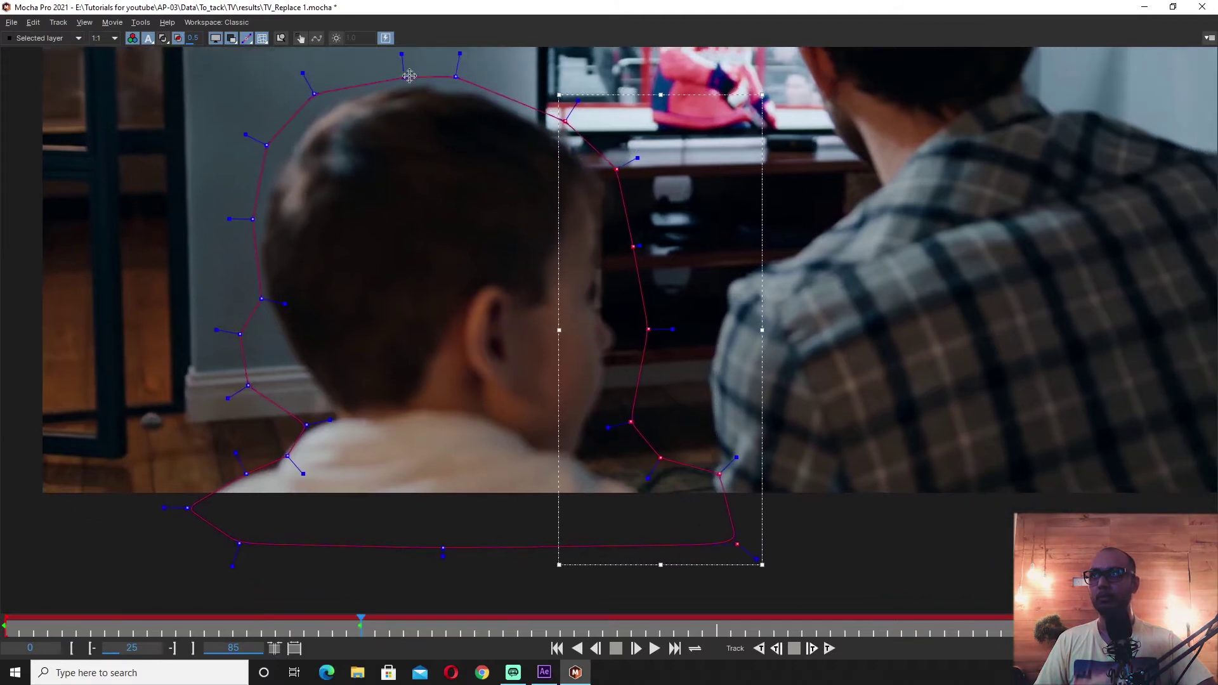
pyautogui.hotkey('ctrl', 'a')
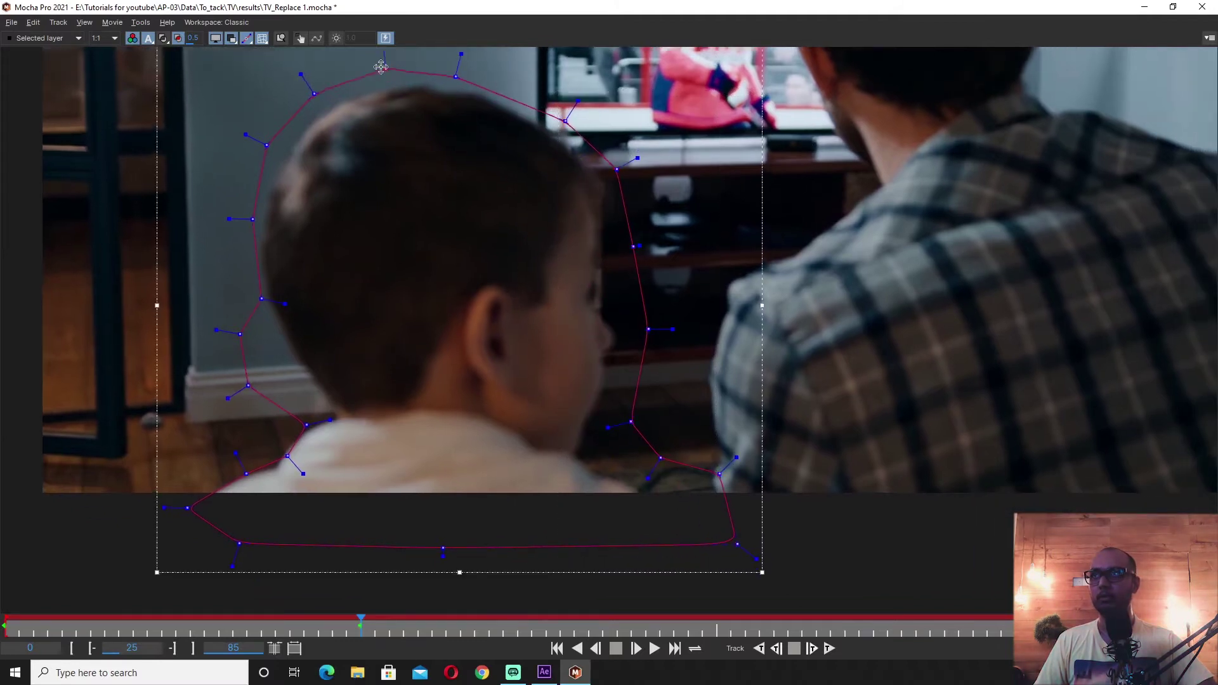
pyautogui.moveTo(536, 234); pyautogui.dragTo(540, 255)
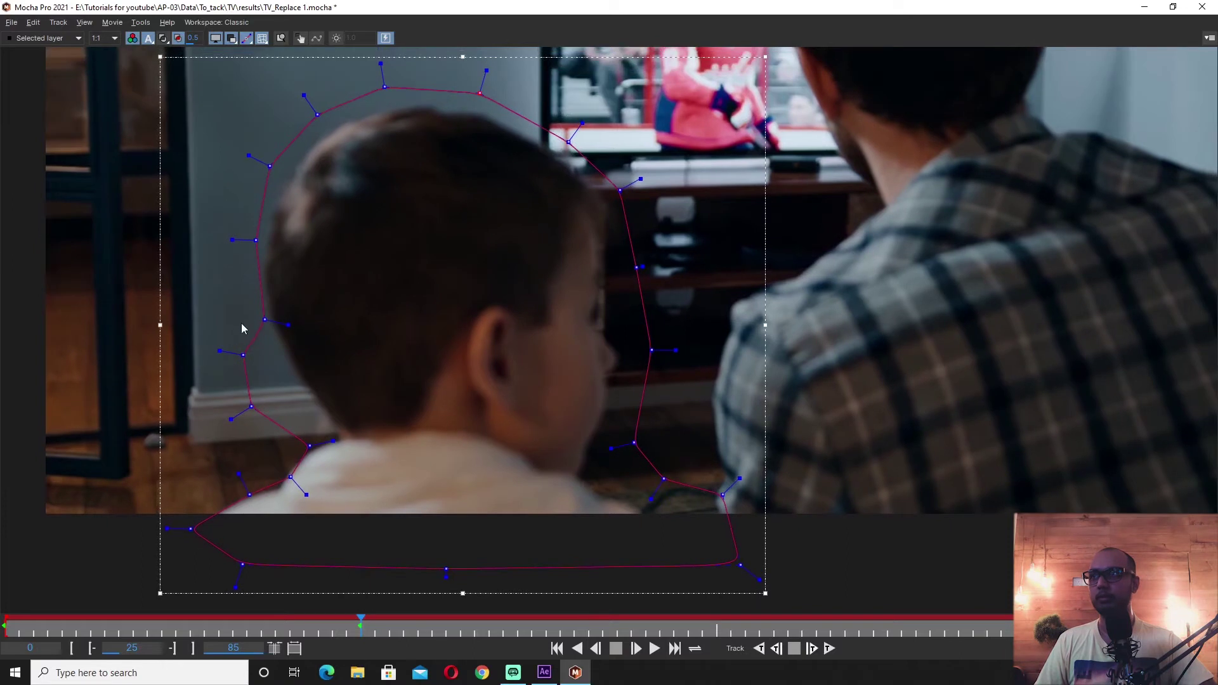
pyautogui.moveTo(242, 355); pyautogui.dragTo(262, 362)
pyautogui.moveTo(251, 407); pyautogui.dragTo(291, 396)
pyautogui.moveTo(290, 477); pyautogui.dragTo(277, 468)
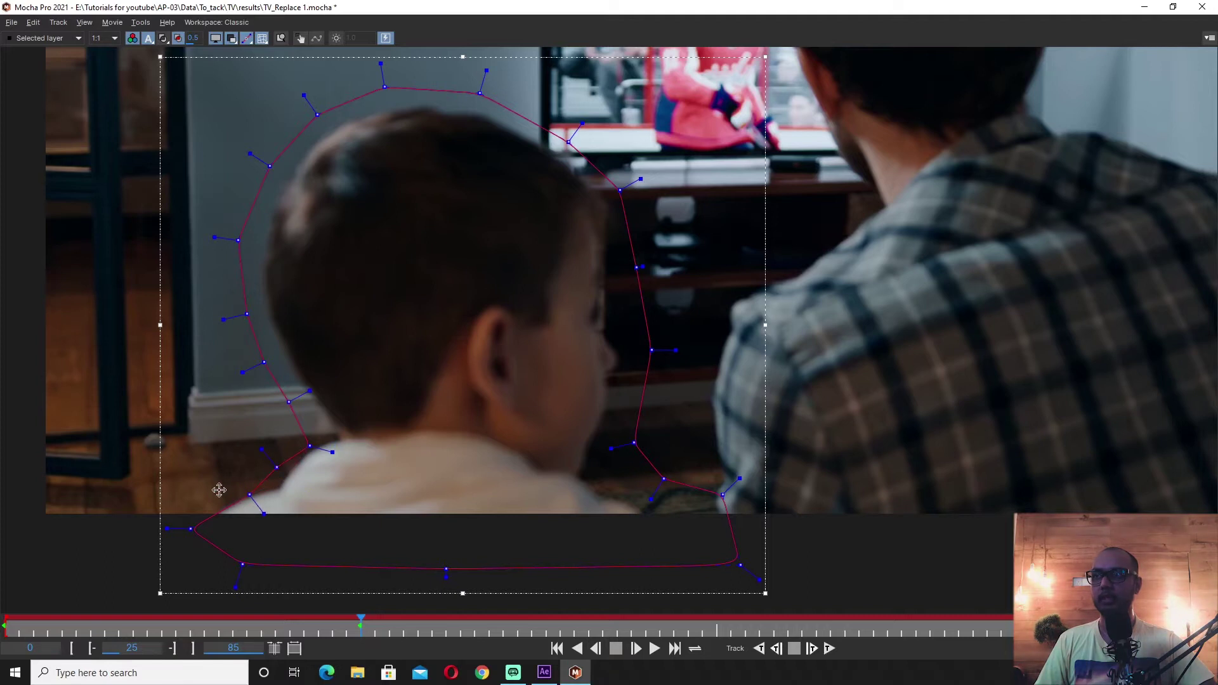
pyautogui.scroll(-1, 365, 464)
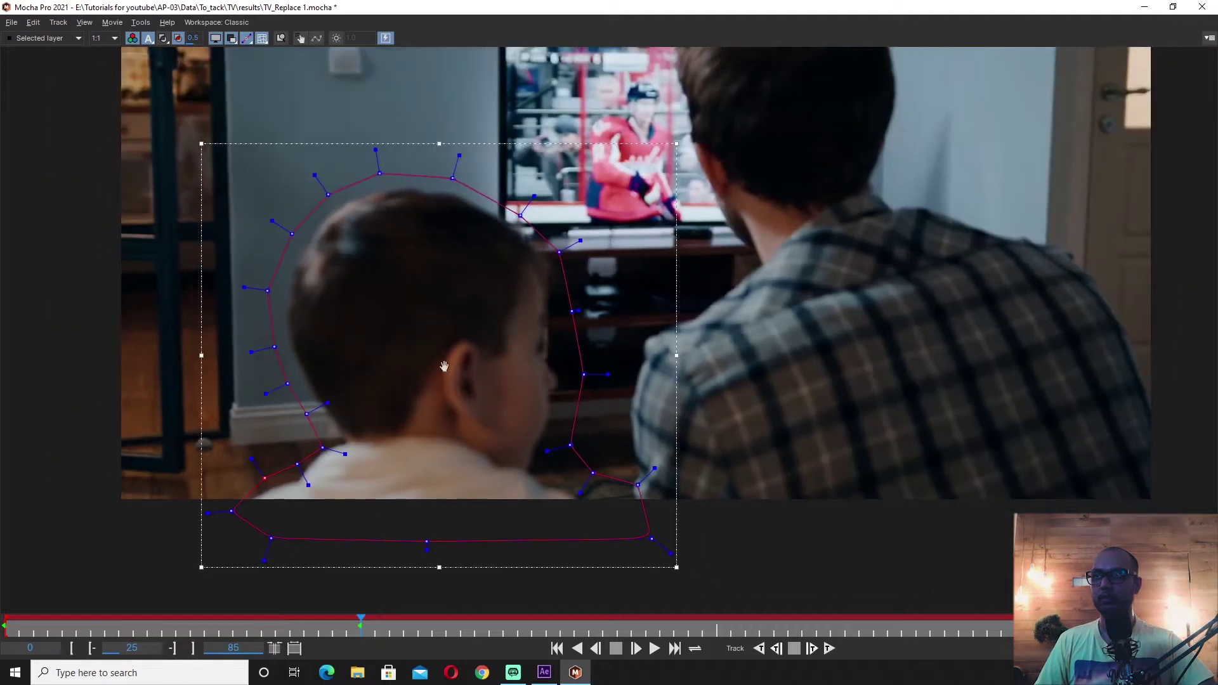
# At frame 50, refit the boy's spline by moving its points around the top of his head.
pyautogui.moveTo(444, 367); pyautogui.dragTo(425, 328)
pyautogui.click(729, 632)
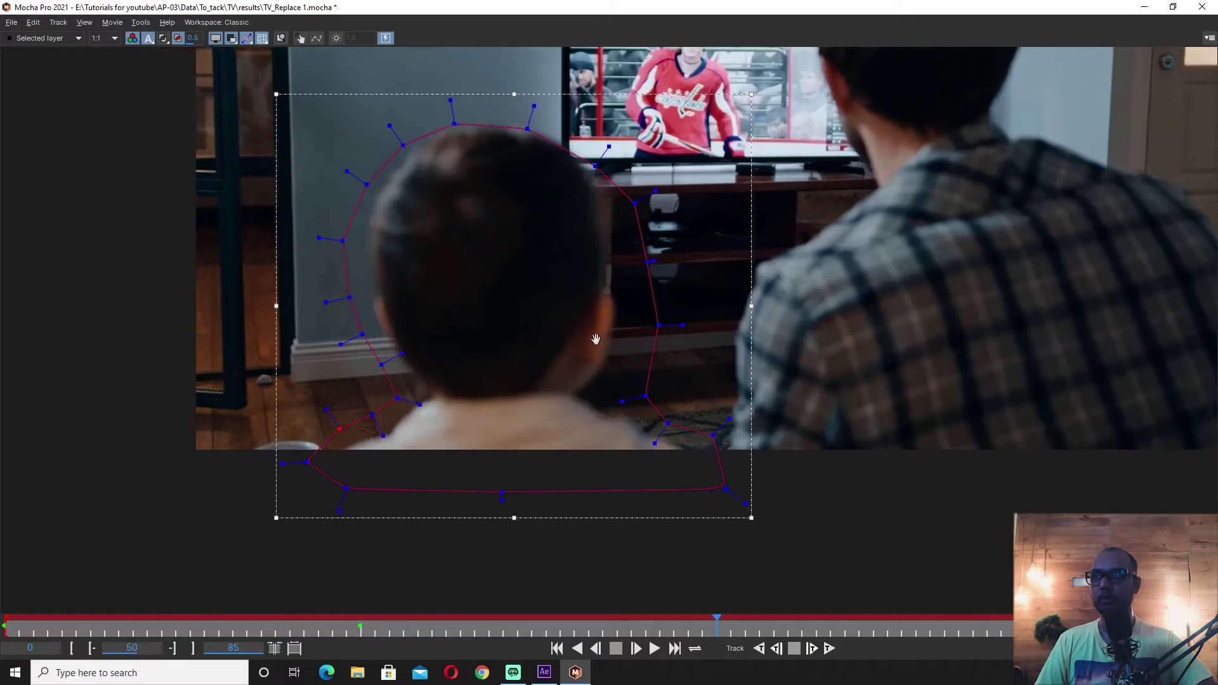
pyautogui.click(455, 119)
pyautogui.moveTo(453, 125); pyautogui.dragTo(451, 110)
pyautogui.moveTo(528, 128); pyautogui.dragTo(533, 115)
pyautogui.moveTo(595, 166); pyautogui.dragTo(597, 146)
pyautogui.moveTo(526, 328); pyautogui.dragTo(575, 373)
# At frame 85, draw a loose closed X-spline around the man's head, neck and shoulders.
pyautogui.click(1071, 628)
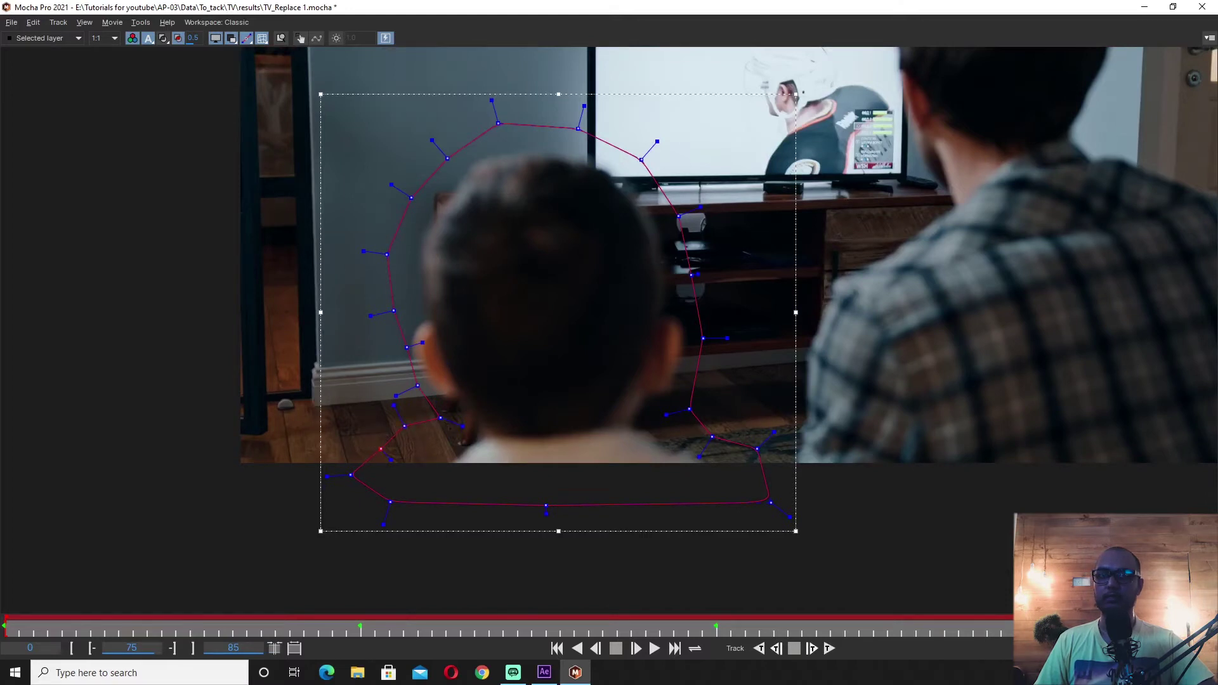
pyautogui.hotkey('ctrl', 'f')
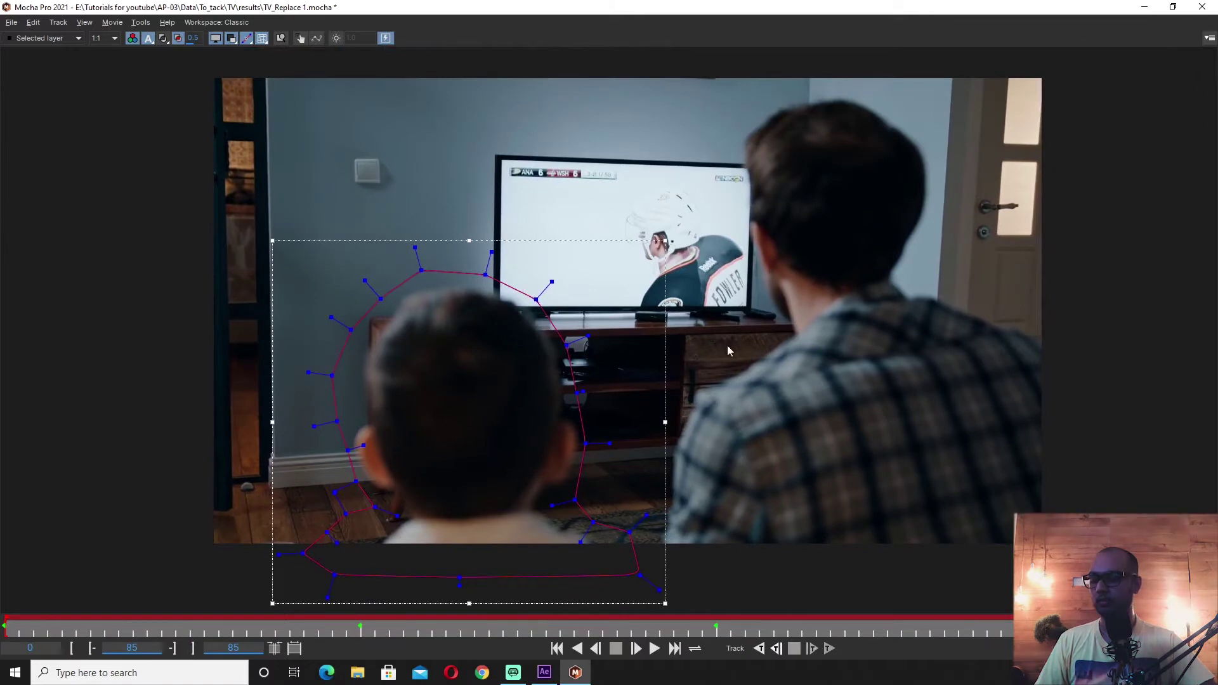
pyautogui.press('`')
pyautogui.press('`')
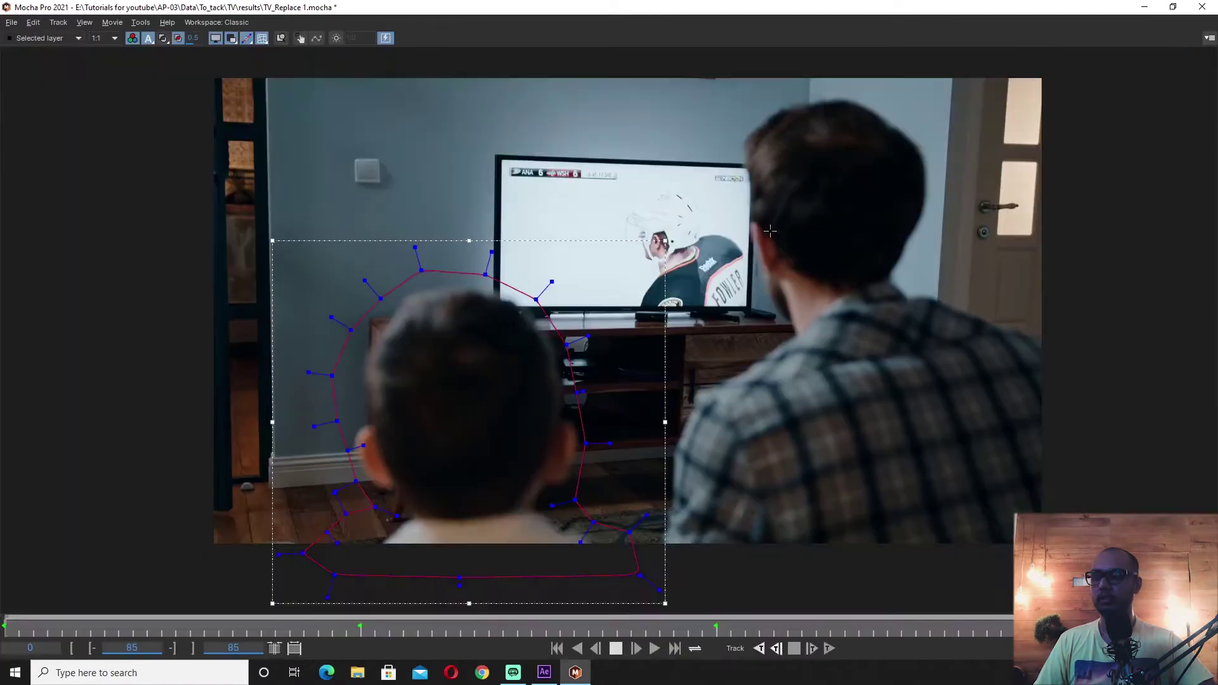
pyautogui.scroll(2, 715, 233)
pyautogui.click(709, 172)
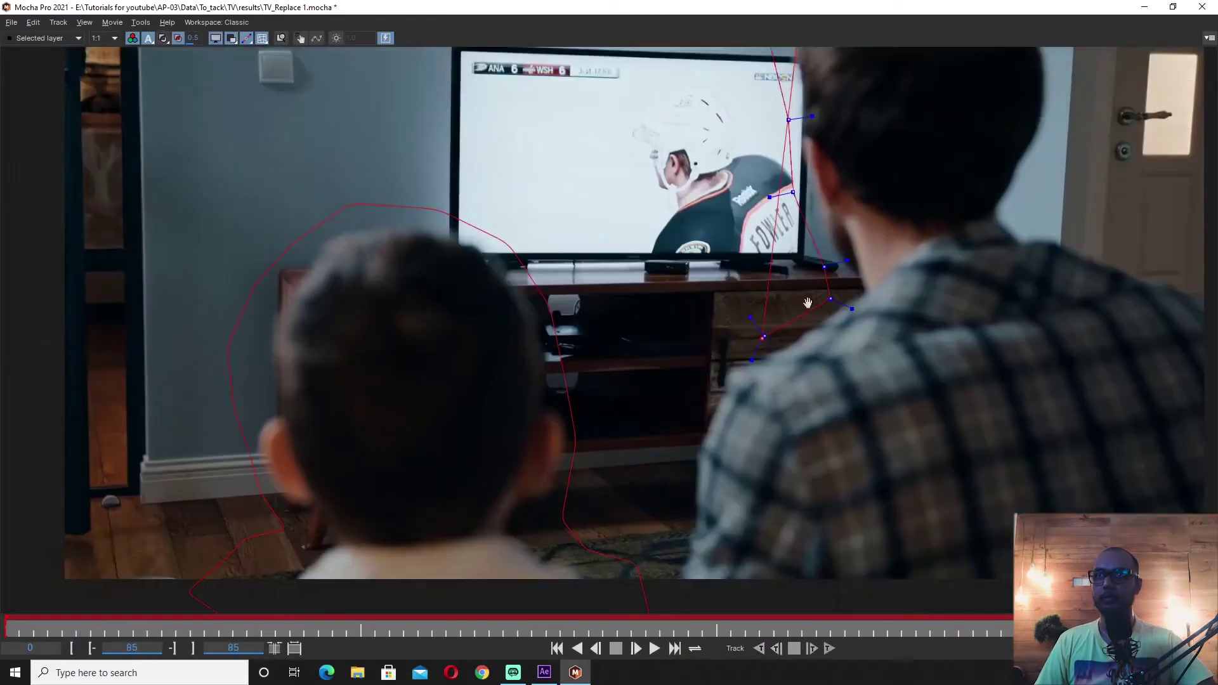
pyautogui.hotkey('ctrl', 'a')
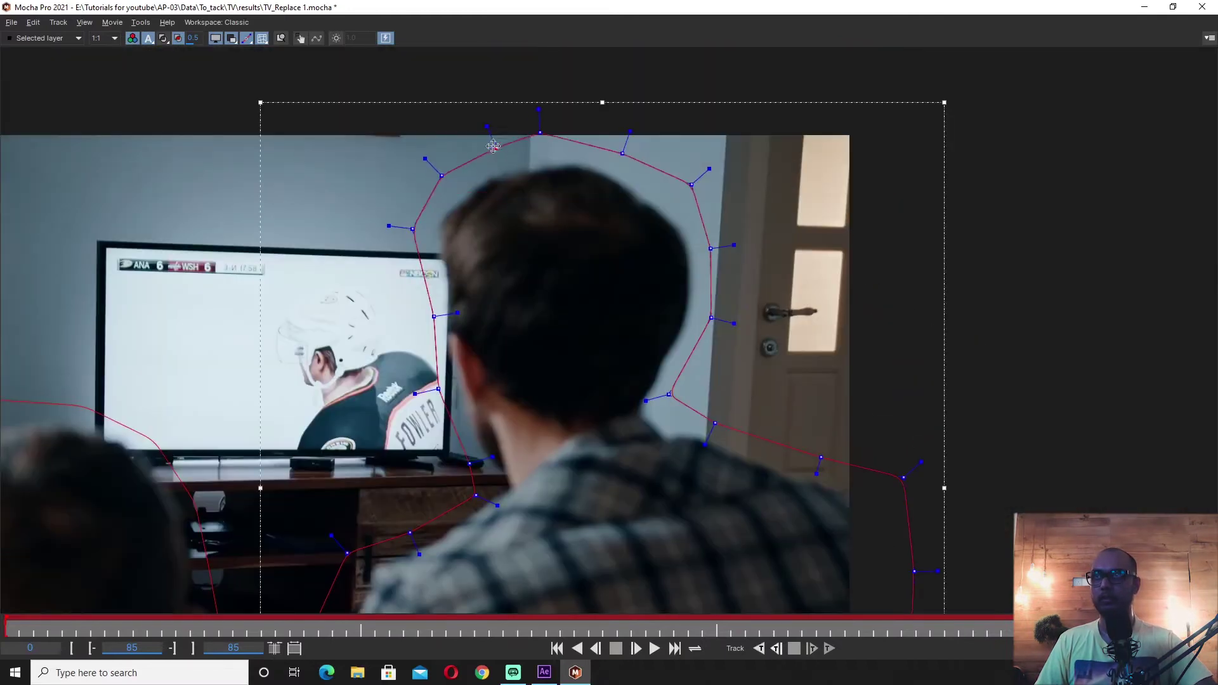
pyautogui.scroll(-2, 568, 253)
pyautogui.moveTo(565, 315); pyautogui.dragTo(598, 311)
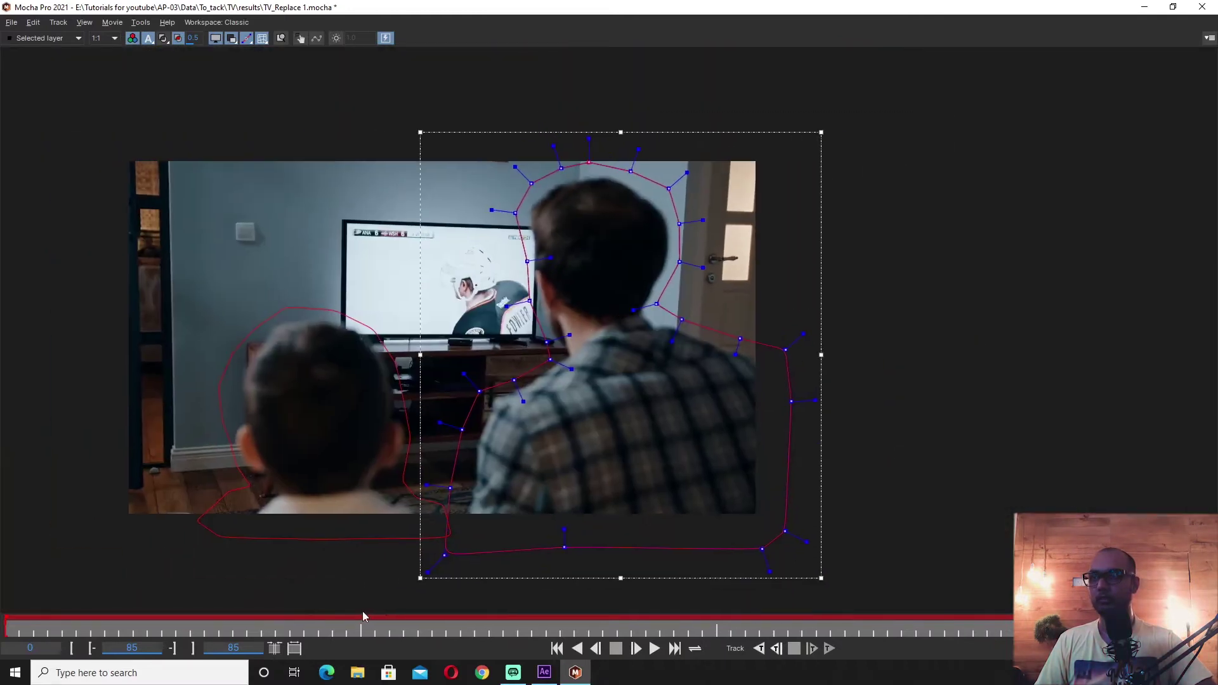
# At frame 25, refit the man's spline points beside his face and over the crown of his head.
pyautogui.click(716, 636)
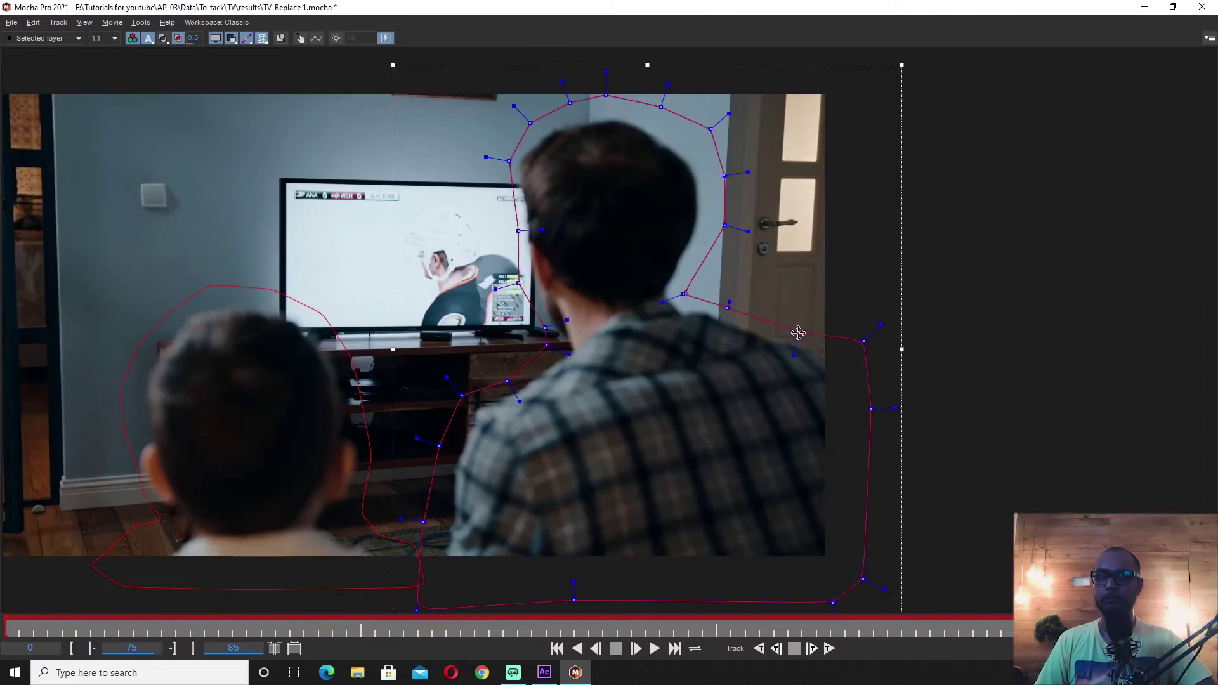
pyautogui.hotkey('ctrl', 'Left')
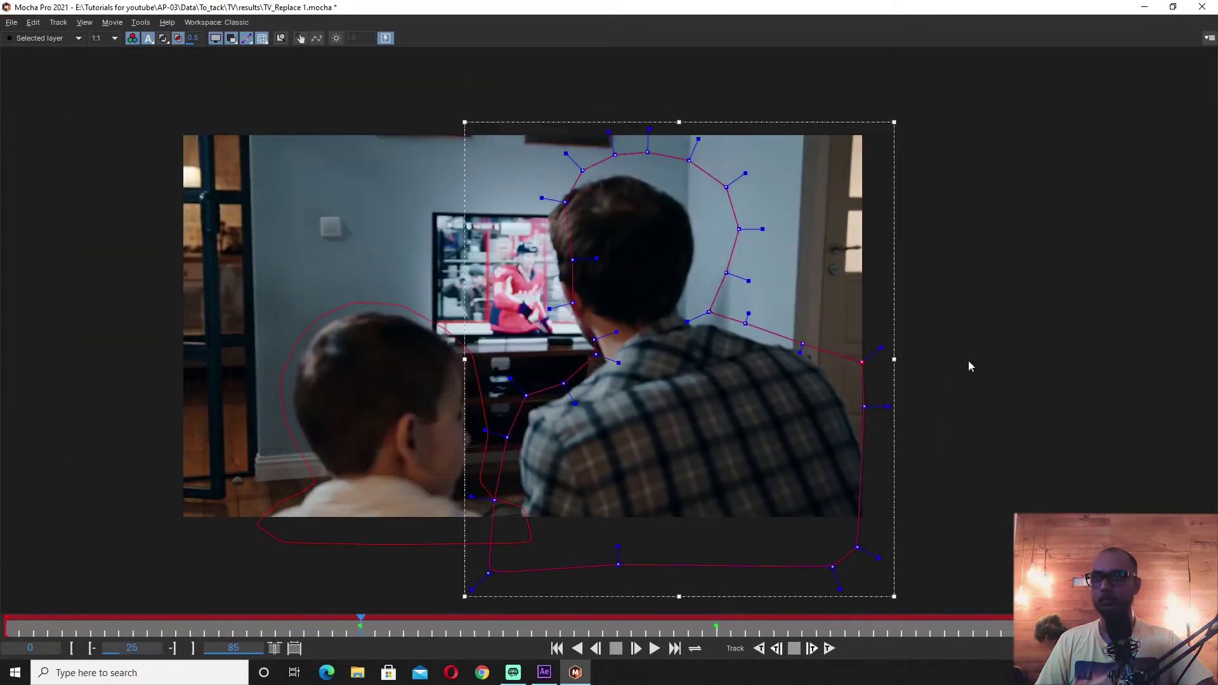
pyautogui.scroll(2, 660, 333)
pyautogui.moveTo(627, 368); pyautogui.dragTo(602, 374)
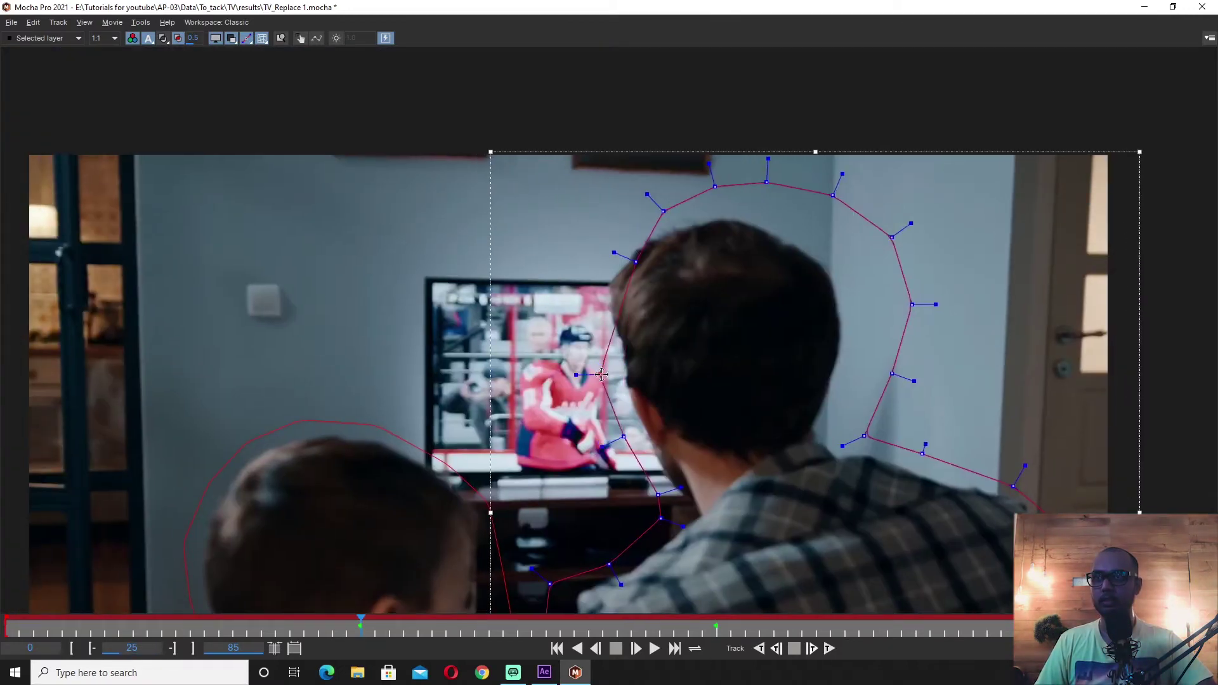
pyautogui.moveTo(632, 259); pyautogui.dragTo(585, 298)
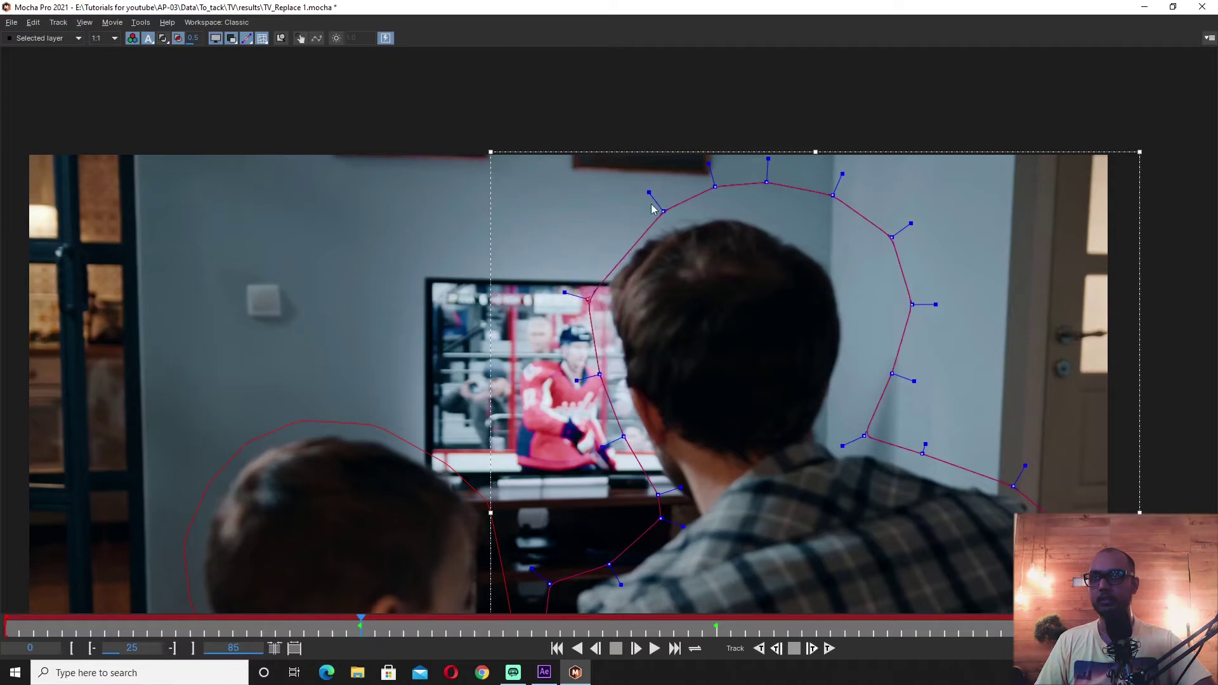
pyautogui.moveTo(664, 212); pyautogui.dragTo(609, 238)
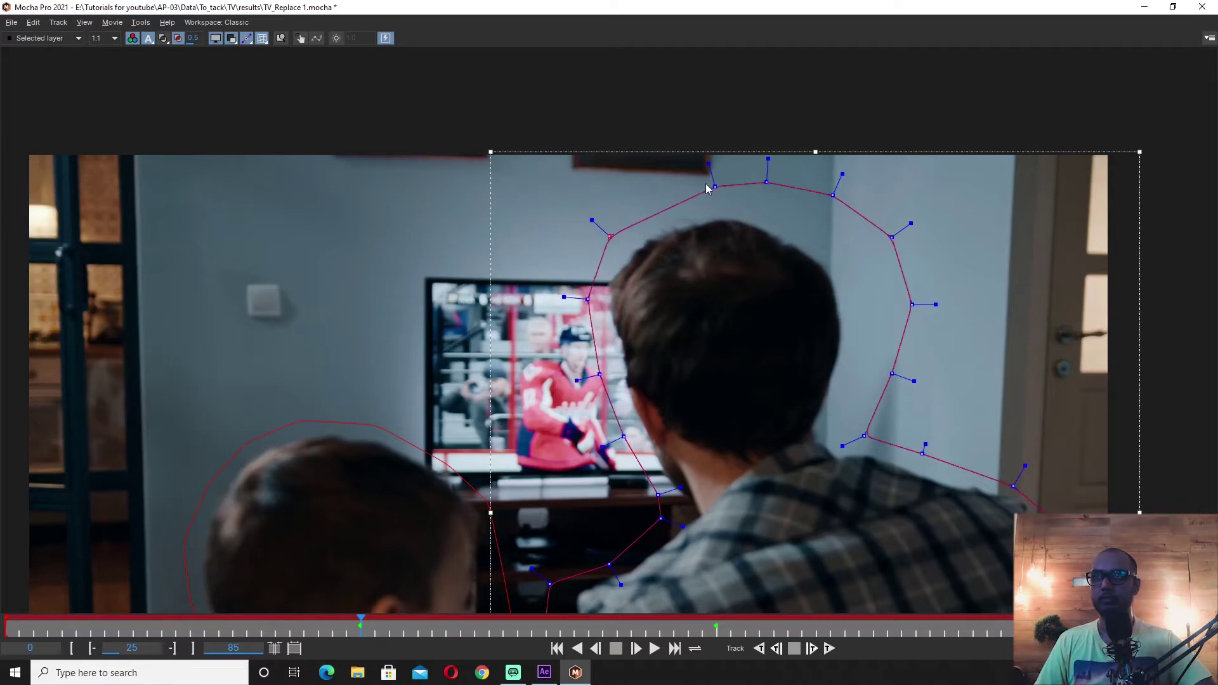
pyautogui.moveTo(695, 190); pyautogui.dragTo(656, 202)
pyautogui.moveTo(762, 184); pyautogui.dragTo(724, 189)
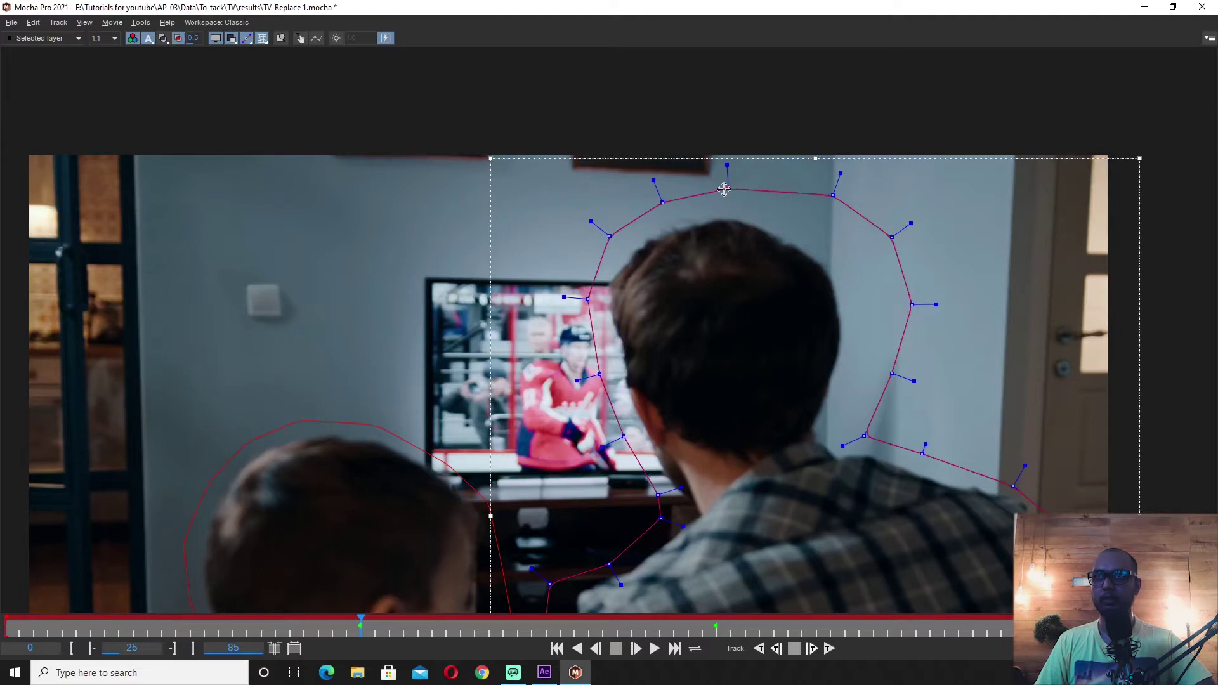
# At frame 25, pull the spline points in around the back of the man's head and nape, and save the project.
pyautogui.moveTo(838, 198); pyautogui.dragTo(806, 212)
pyautogui.moveTo(890, 233); pyautogui.dragTo(849, 255)
pyautogui.moveTo(916, 304); pyautogui.dragTo(870, 319)
pyautogui.moveTo(890, 376); pyautogui.dragTo(857, 382)
pyautogui.moveTo(862, 439); pyautogui.dragTo(841, 436)
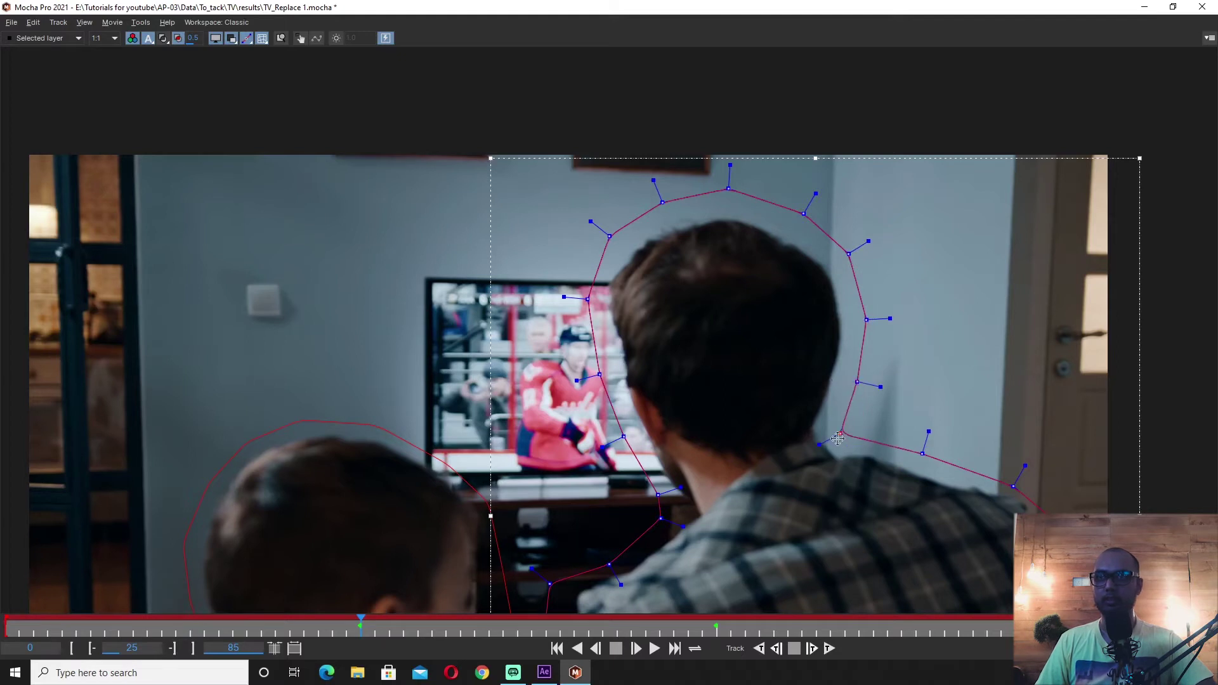
pyautogui.scroll(-3, 851, 419)
pyautogui.scroll(1, 819, 385)
pyautogui.hotkey('ctrl', 's')
pyautogui.scroll(-2, 819, 384)
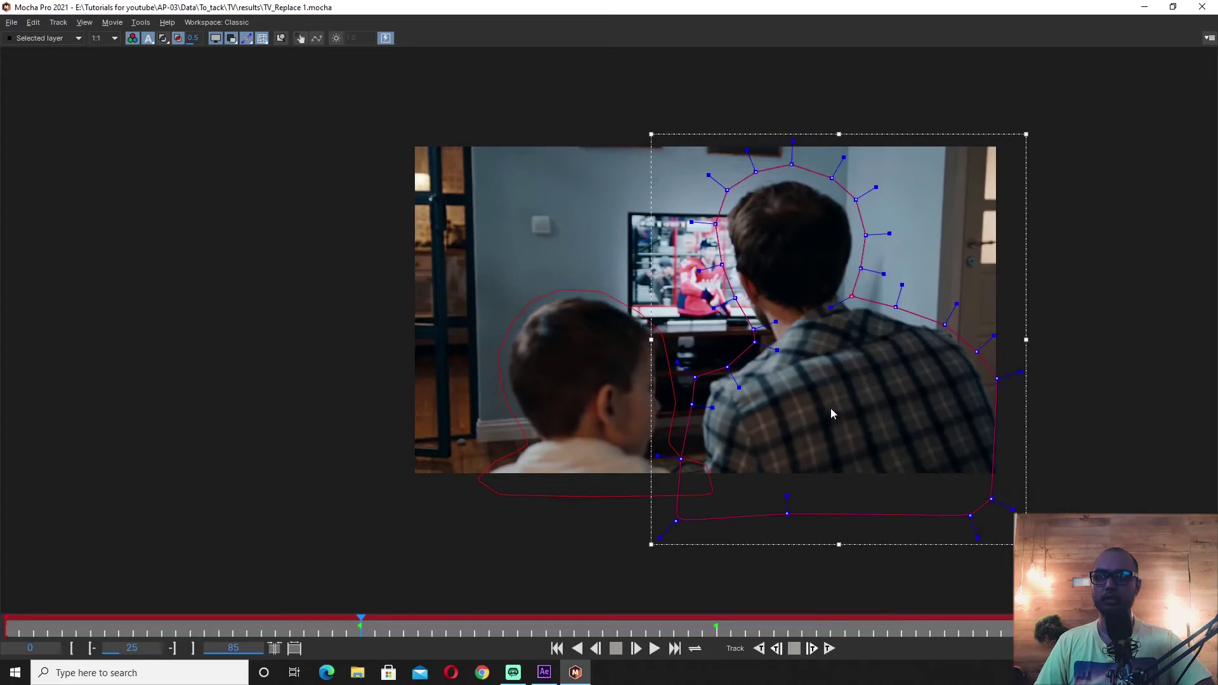
# At frame 0, shift the man's spline over to him and refit its points near the collar and near shoulder.
pyautogui.moveTo(631, 349); pyautogui.dragTo(627, 390)
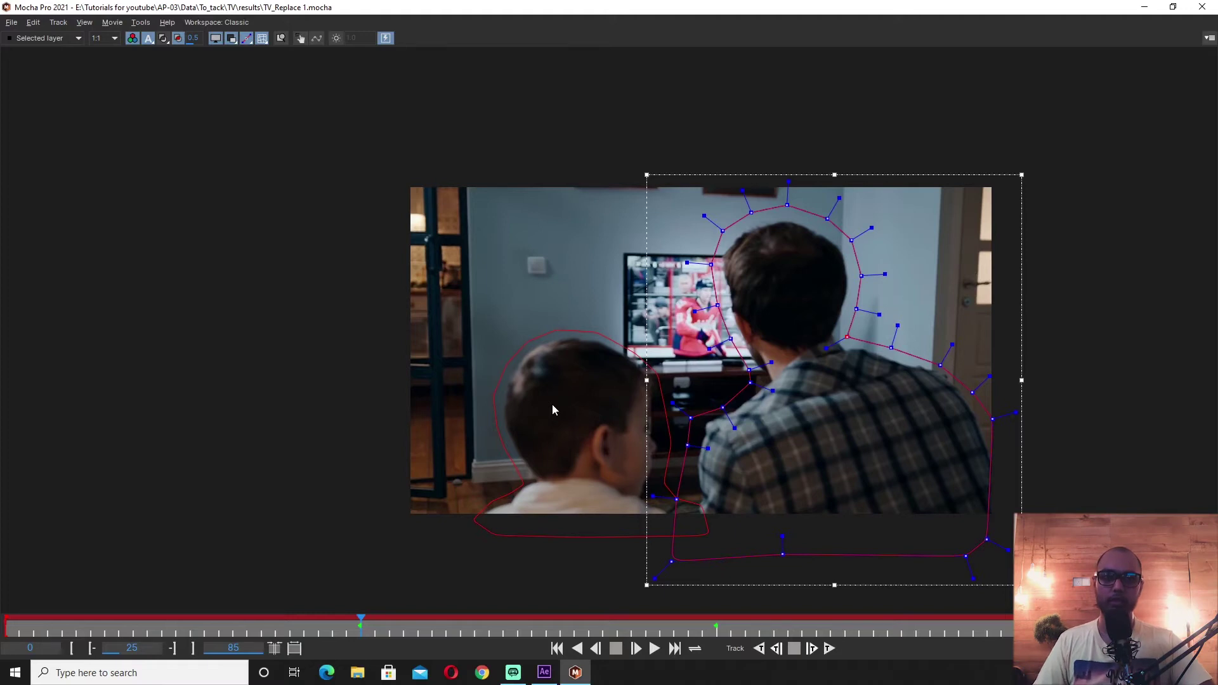
pyautogui.click(19, 638)
pyautogui.scroll(2, 816, 310)
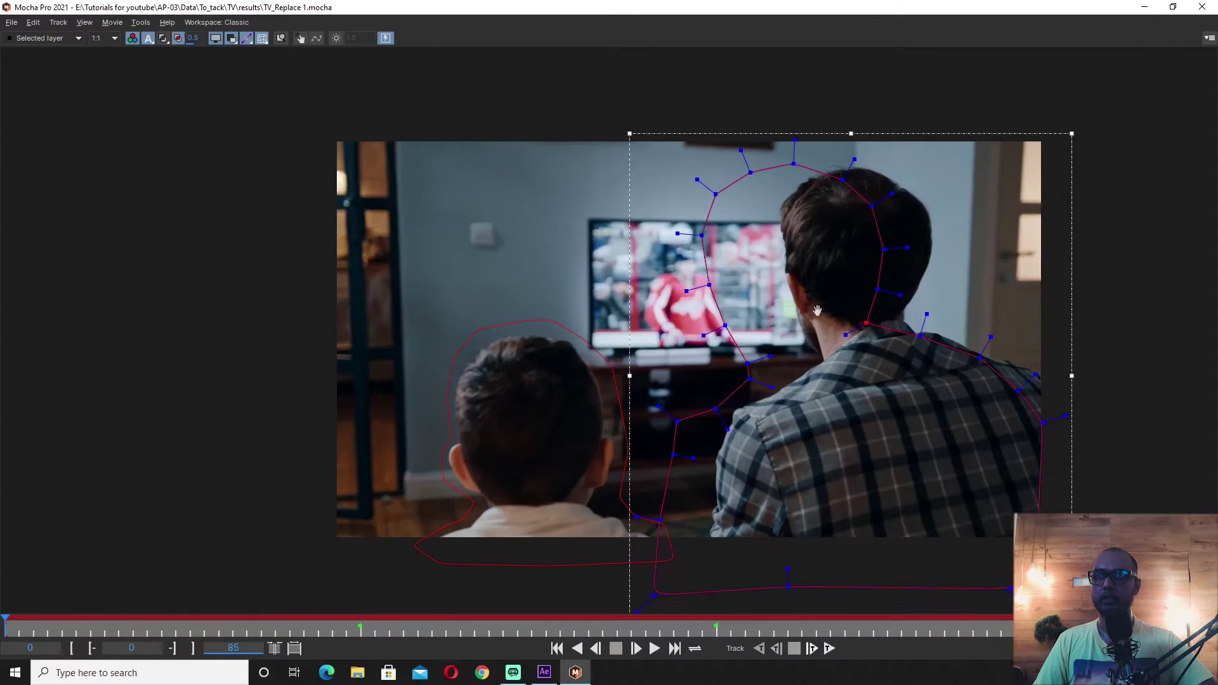
pyautogui.moveTo(1003, 288); pyautogui.dragTo(1059, 283)
pyautogui.scroll(2, 660, 326)
pyautogui.moveTo(738, 343); pyautogui.dragTo(707, 318)
pyautogui.moveTo(788, 293); pyautogui.dragTo(756, 294)
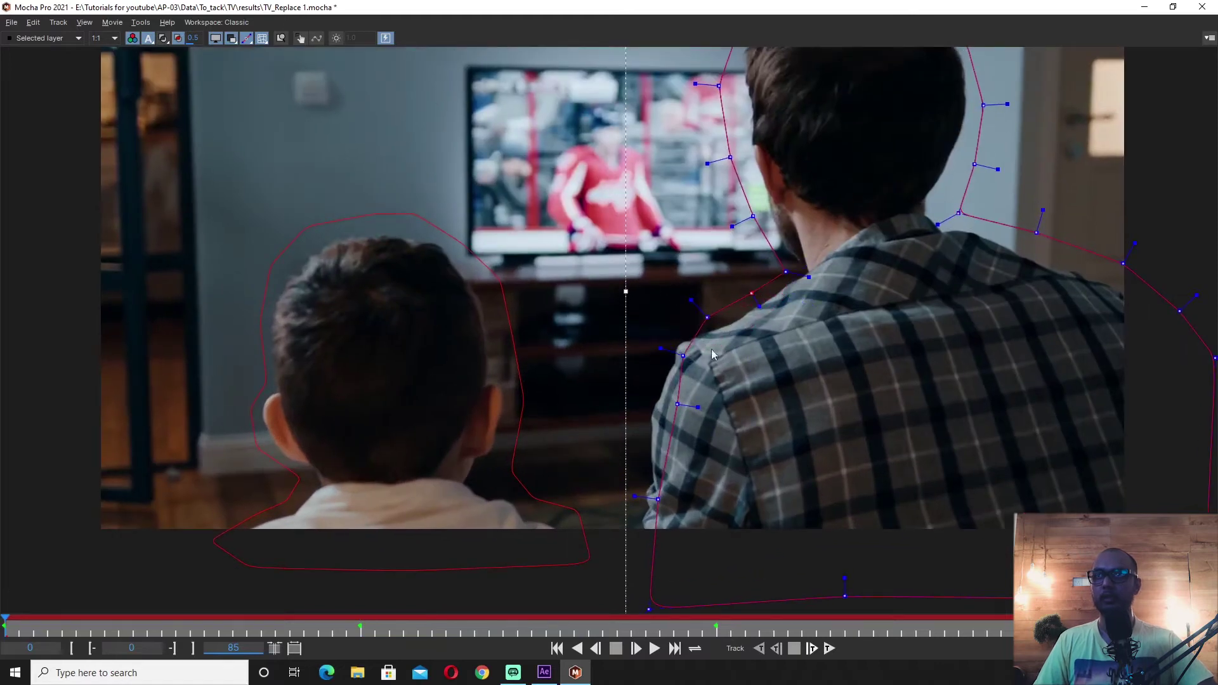
# At frame 0, move the spline points outside the man's near shoulder and arm, down to the lower corner.
pyautogui.moveTo(685, 357); pyautogui.dragTo(662, 346)
pyautogui.moveTo(673, 406); pyautogui.dragTo(630, 410)
pyautogui.moveTo(660, 502); pyautogui.dragTo(611, 503)
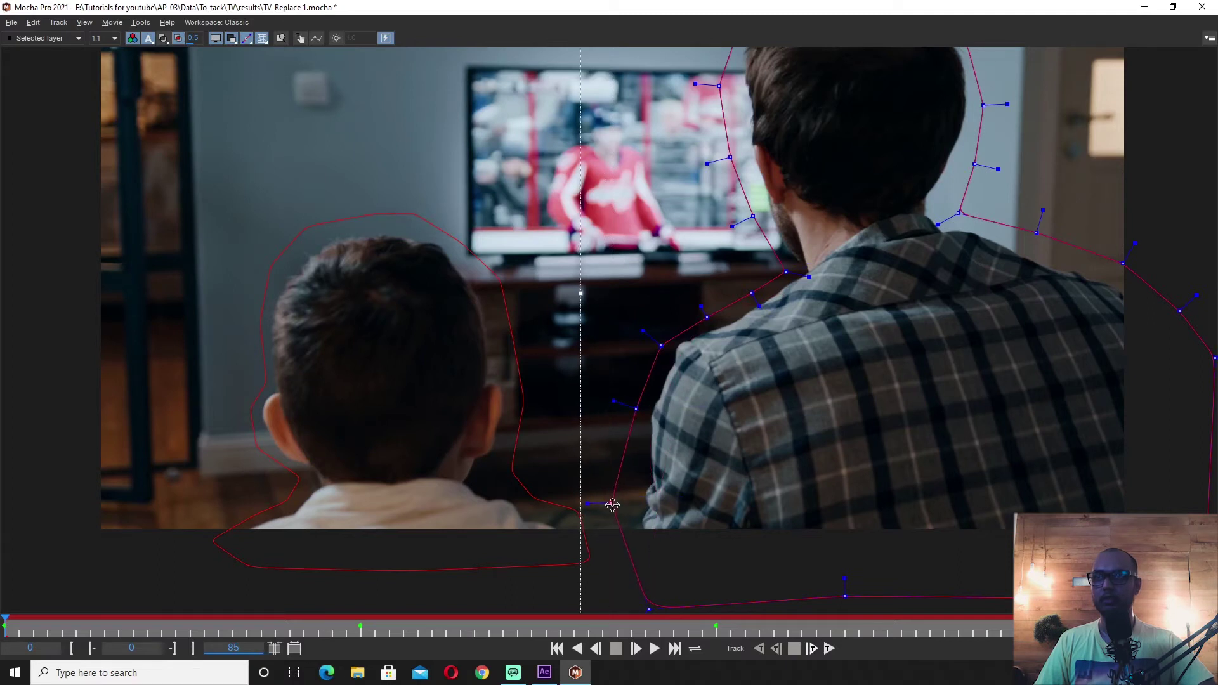
pyautogui.moveTo(696, 517); pyautogui.dragTo(667, 421)
pyautogui.moveTo(619, 515); pyautogui.dragTo(578, 514)
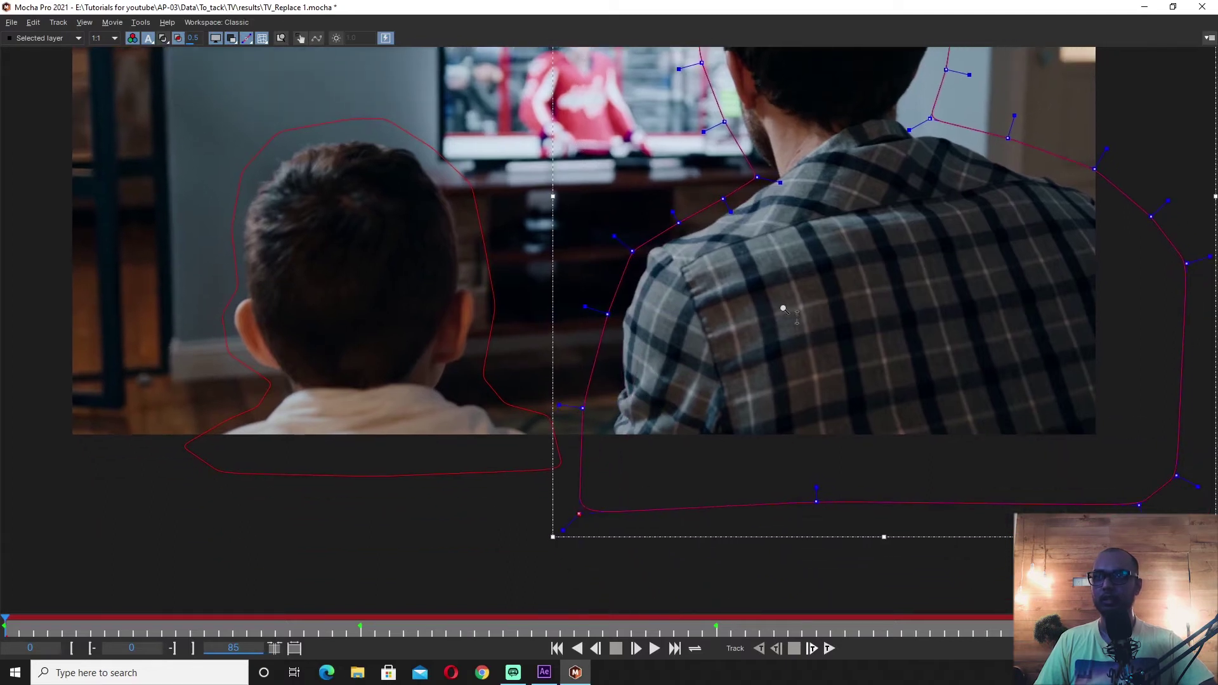
# At frame 0, refit the man's spline points beyond his far shoulder, at the nape and below the chin, and save the project.
pyautogui.scroll(-2, 783, 310)
pyautogui.moveTo(784, 310); pyautogui.dragTo(703, 413)
pyautogui.scroll(3, 814, 340)
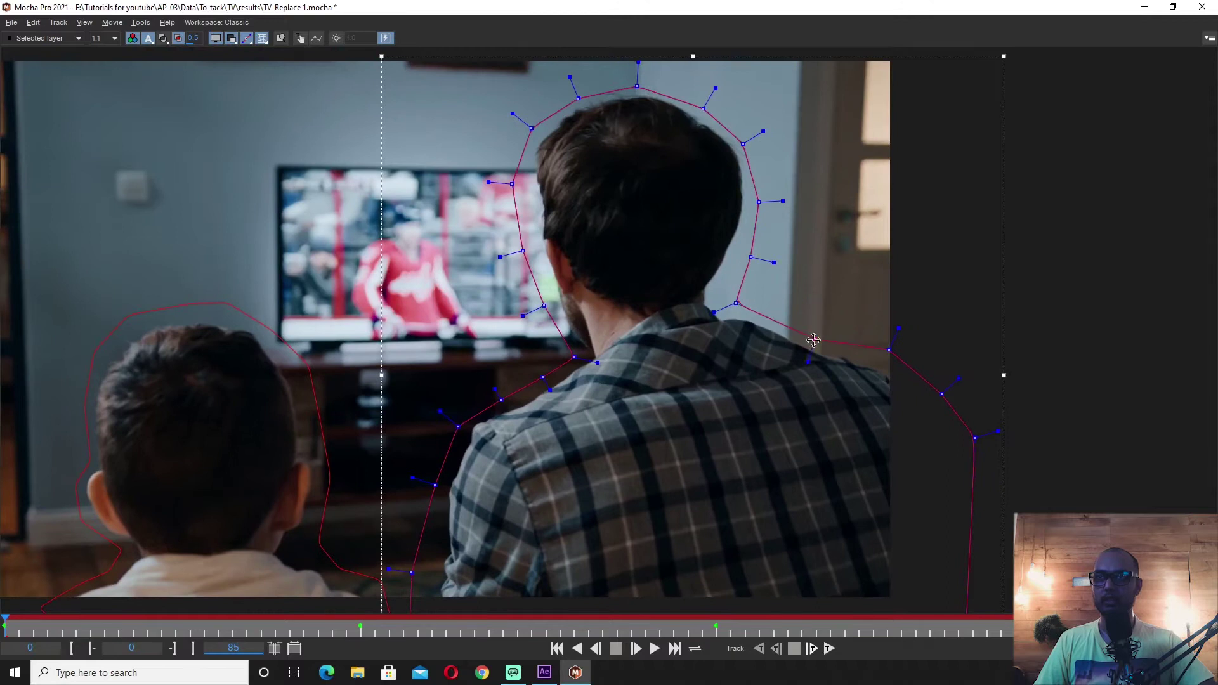
pyautogui.moveTo(935, 388); pyautogui.dragTo(963, 379)
pyautogui.moveTo(801, 247); pyautogui.dragTo(813, 361)
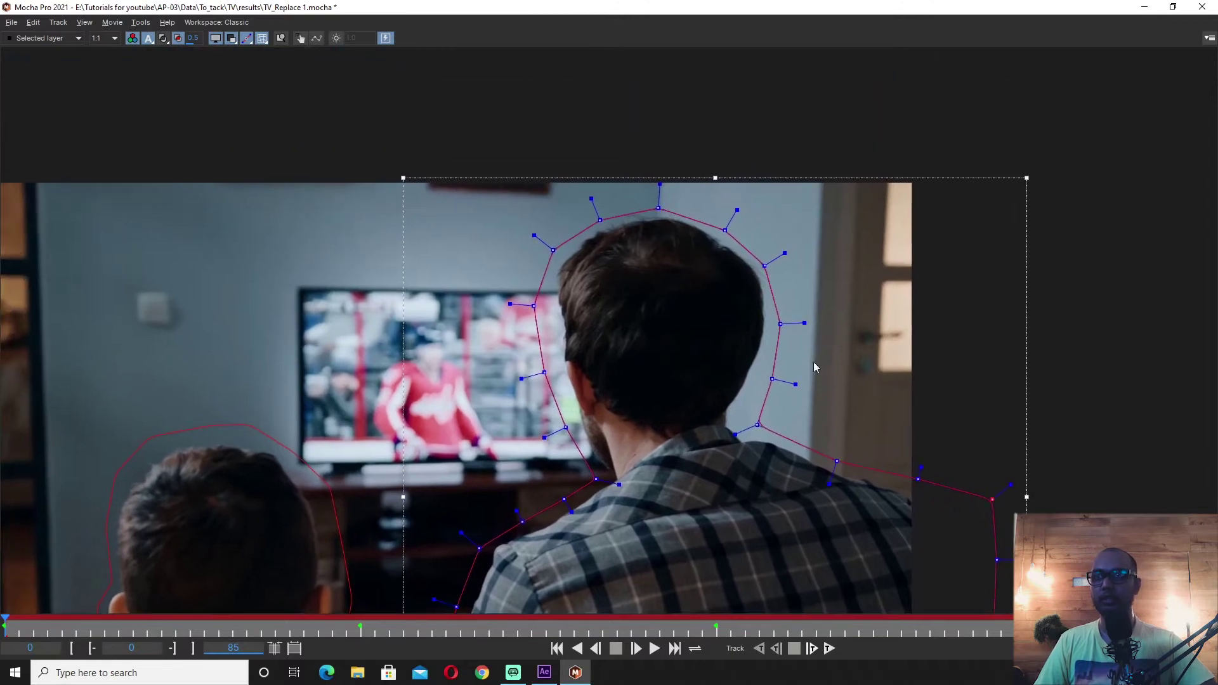
pyautogui.scroll(2, 761, 380)
pyautogui.moveTo(757, 431); pyautogui.dragTo(734, 424)
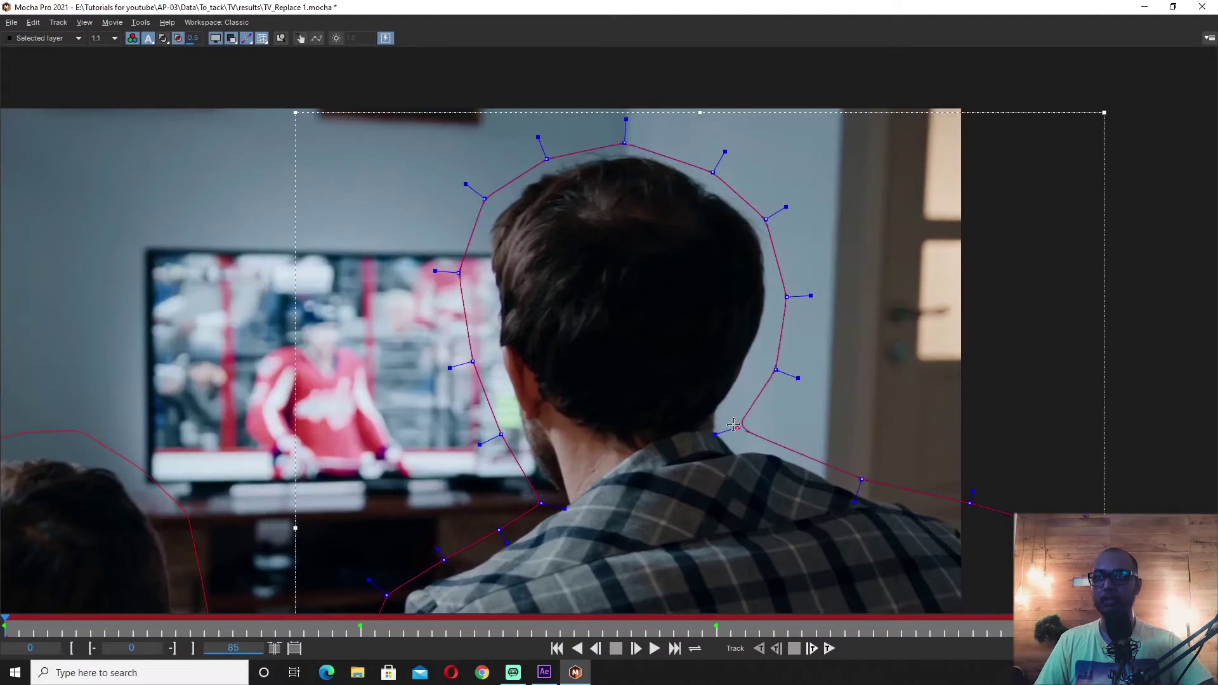
pyautogui.scroll(-1, 559, 386)
pyautogui.moveTo(547, 490); pyautogui.dragTo(538, 490)
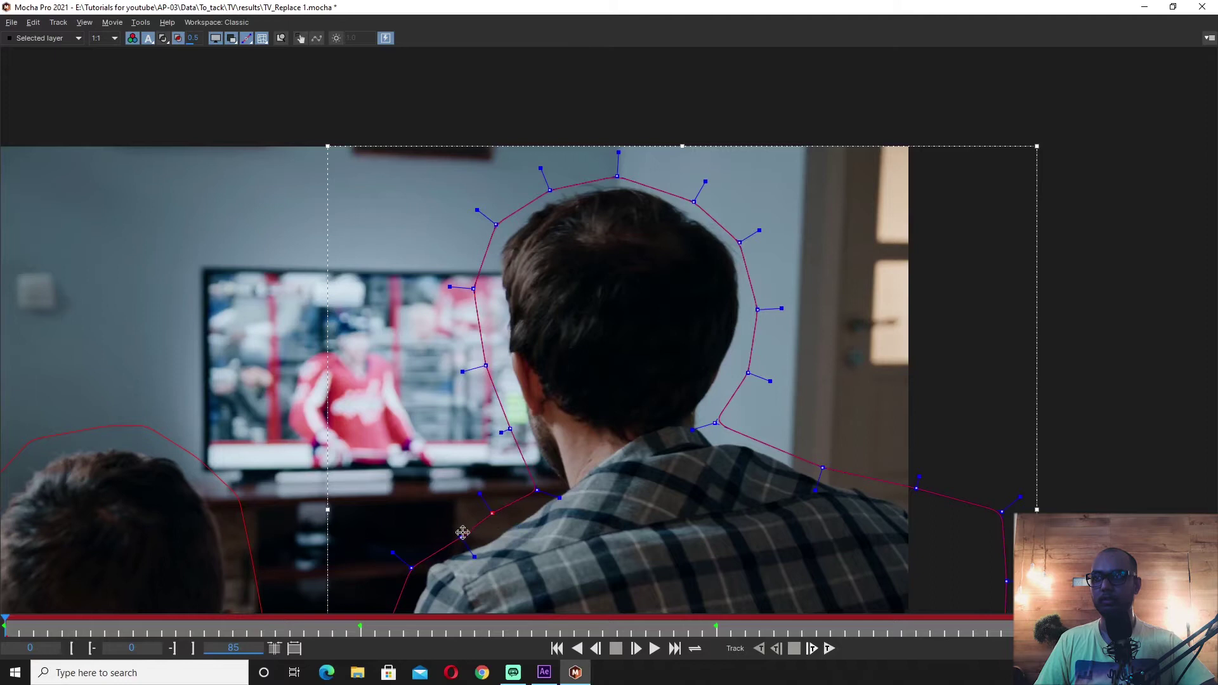
pyautogui.scroll(-2, 448, 524)
pyautogui.hotkey('ctrl', 's')
pyautogui.scroll(-2, 722, 458)
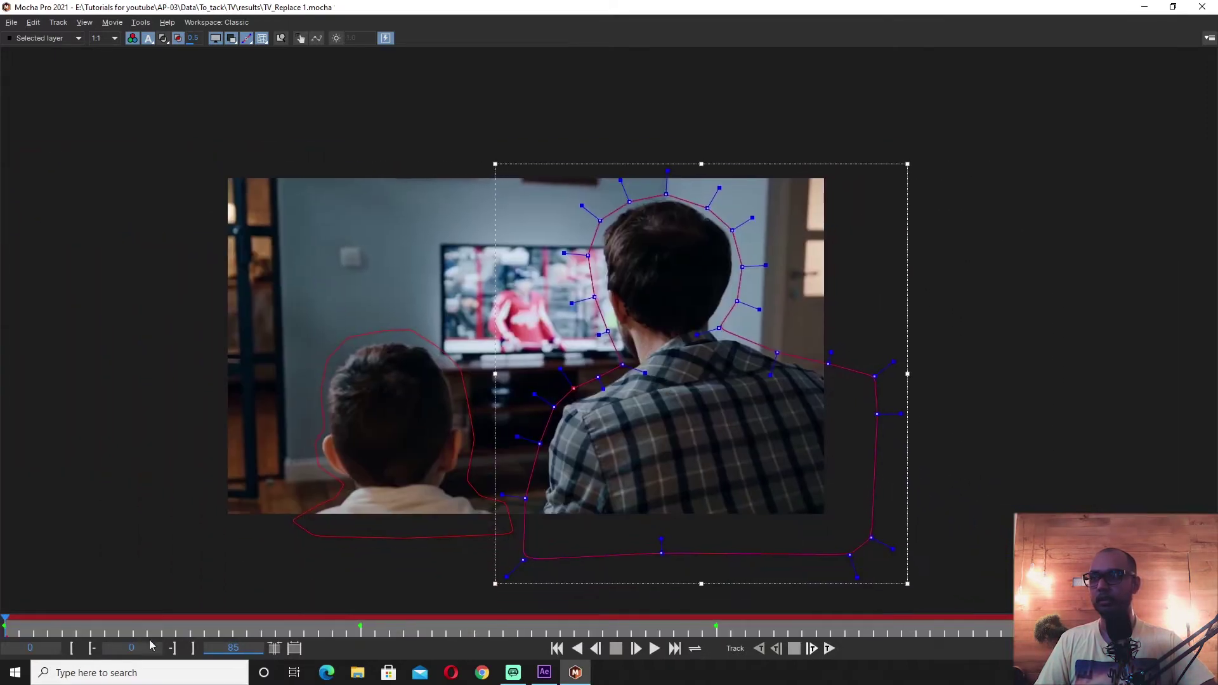
# At frame 11, shift the man's whole spline slightly towards the TV and downward so that it surrounds his head and shoulders.
pyautogui.moveTo(100, 633); pyautogui.dragTo(158, 627)
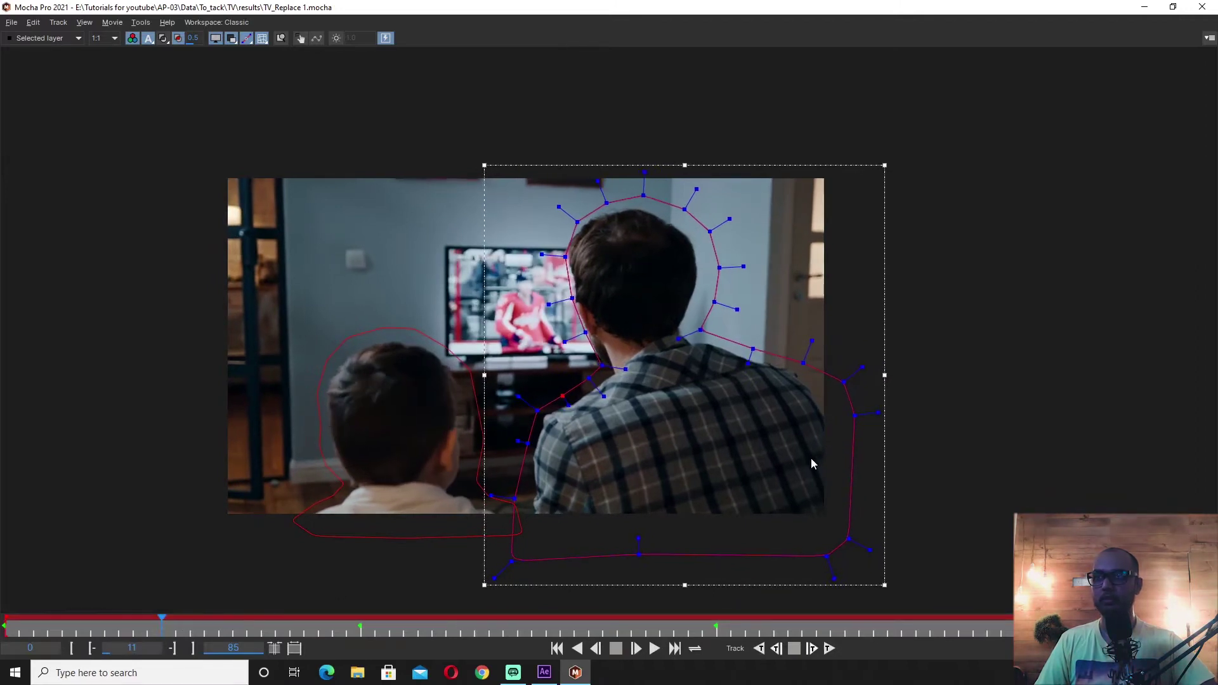
pyautogui.moveTo(884, 334); pyautogui.dragTo(877, 337)
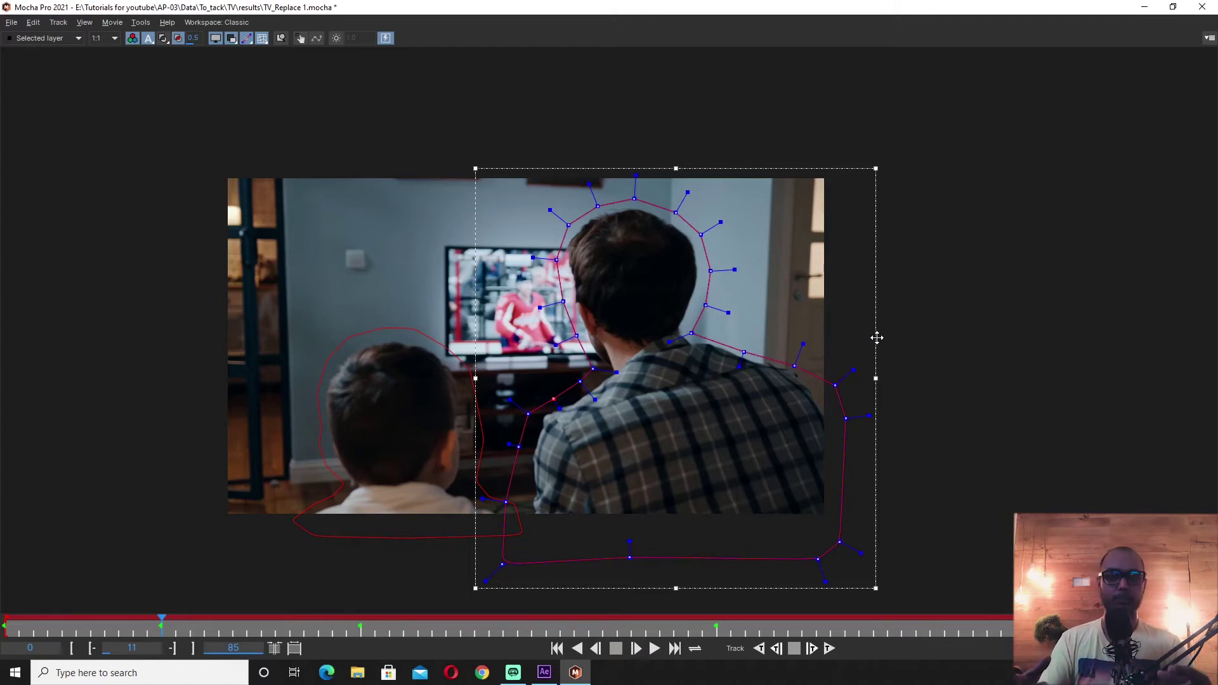
pyautogui.scroll(3, 772, 220)
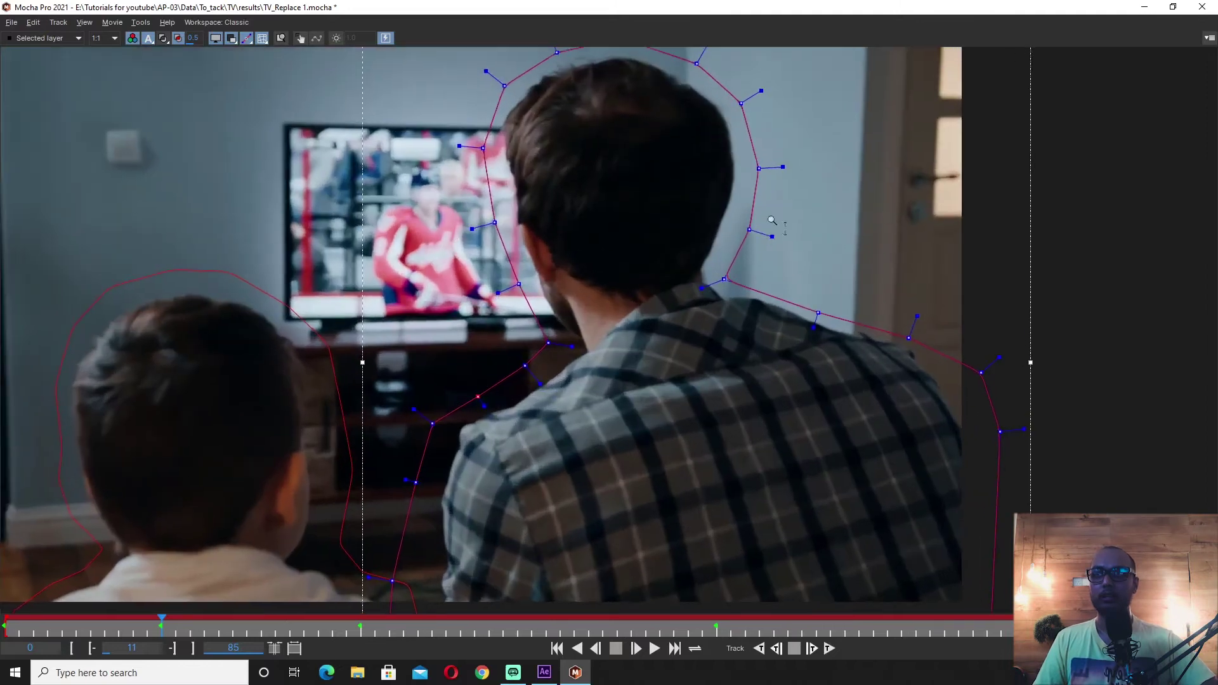
pyautogui.scroll(-3, 814, 313)
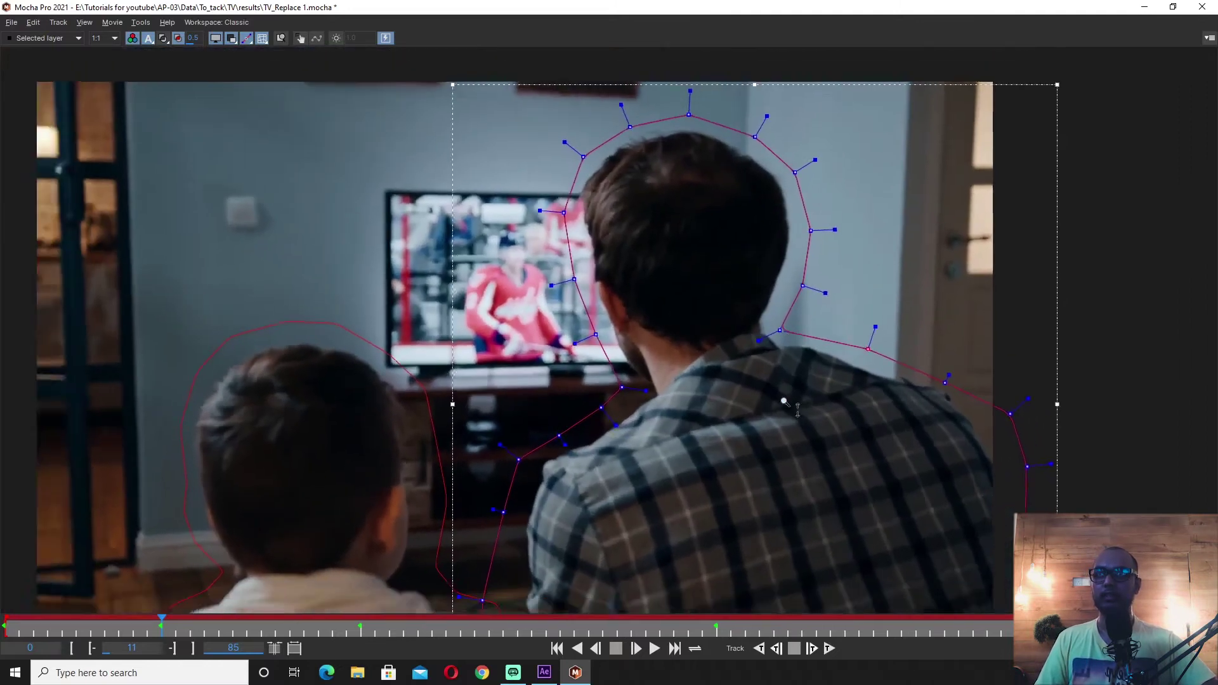
# Check the fit of the boy's and man's splines across the frames from 0 to 85.
pyautogui.click(546, 628)
pyautogui.scroll(3, 111, 416)
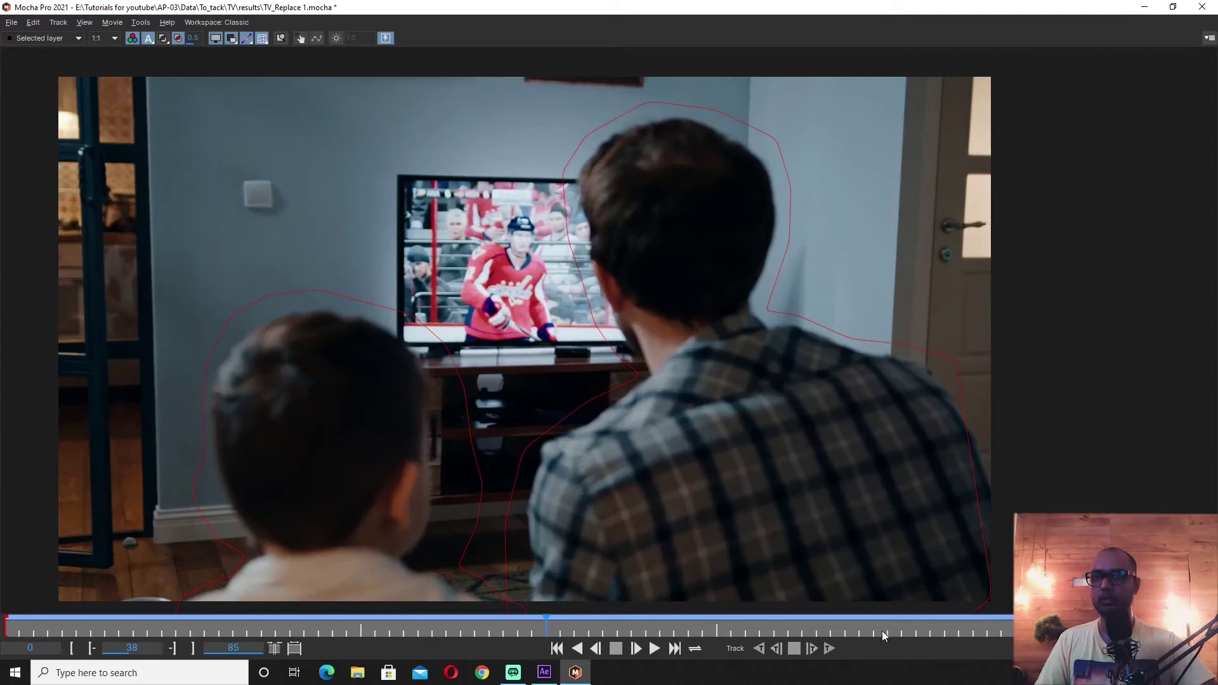
pyautogui.hotkey('ctrl', 'f')
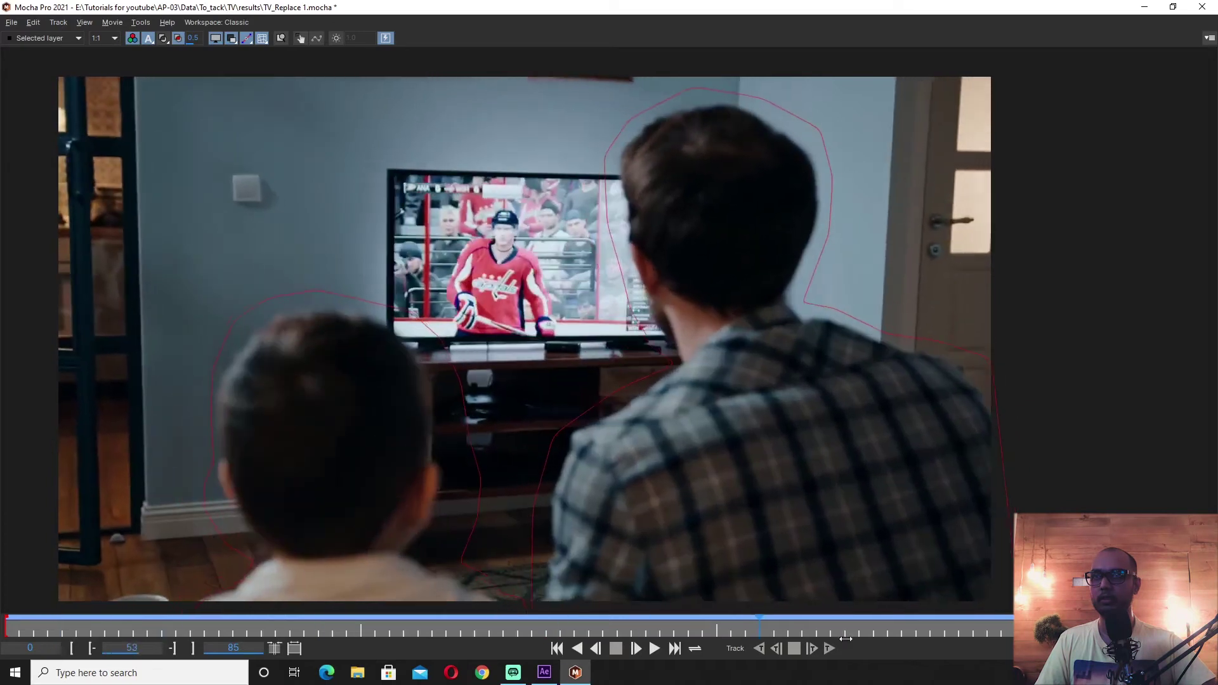
pyautogui.moveTo(846, 639); pyautogui.dragTo(939, 624)
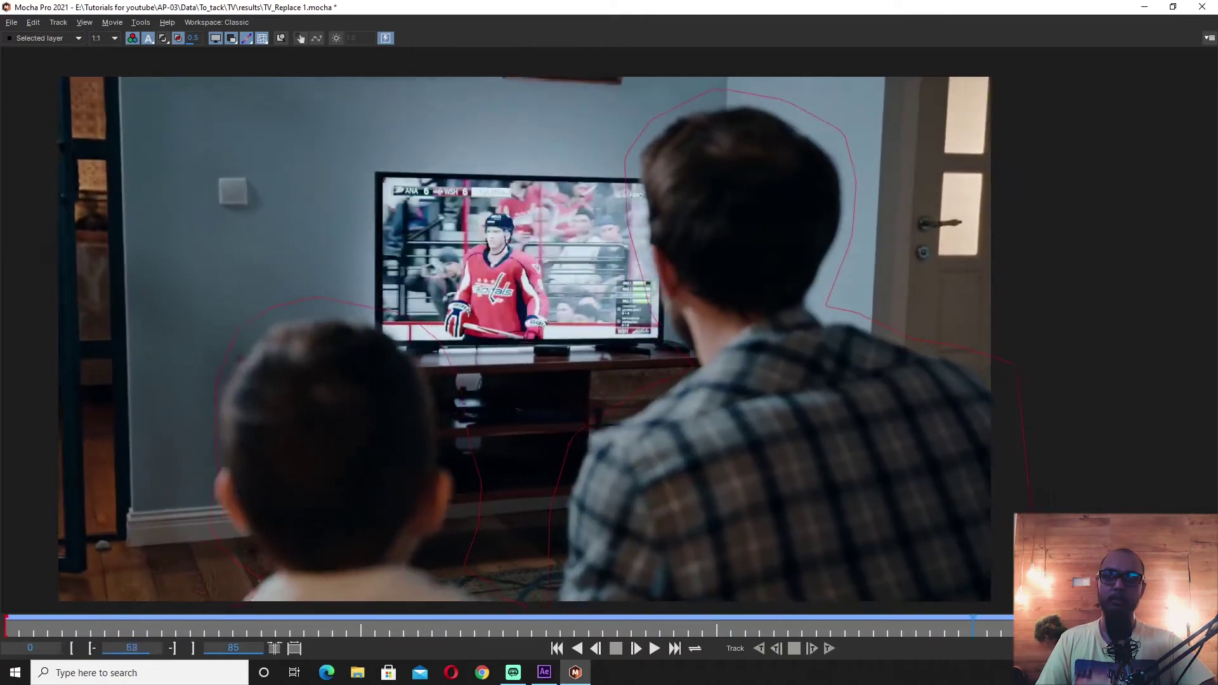
pyautogui.click(3, 624)
pyautogui.moveTo(3, 625); pyautogui.dragTo(1205, 625)
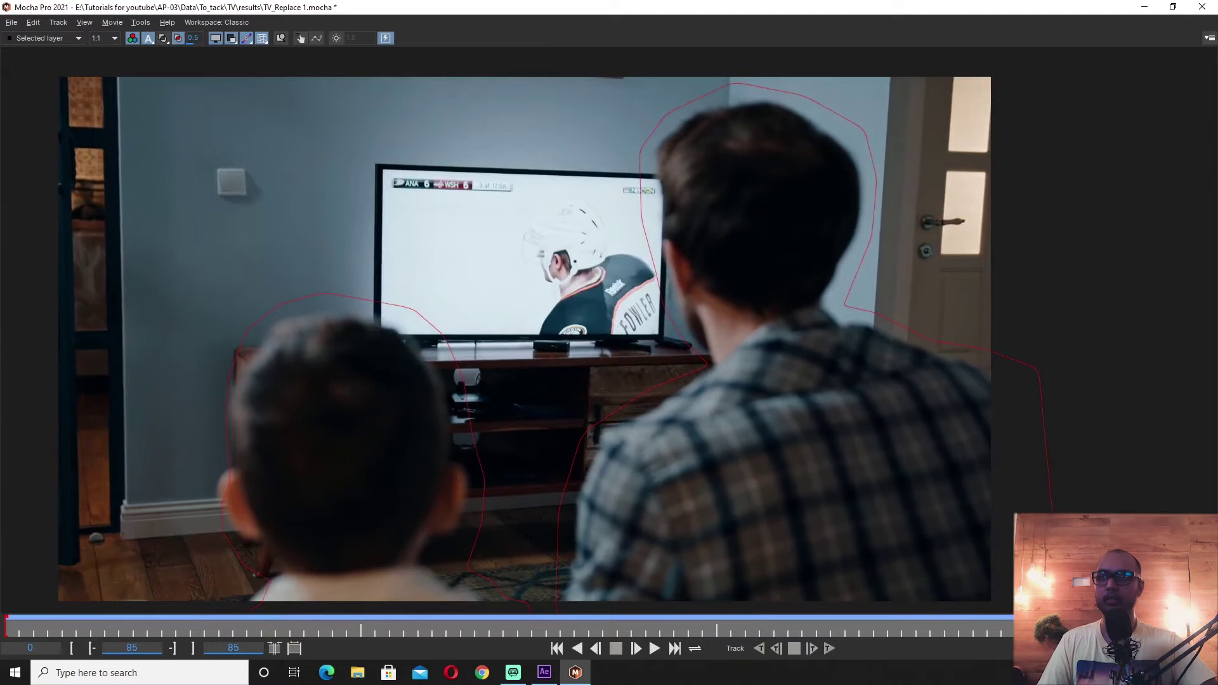
# At frame 85, place X-spline points from the TV's upper-left corner down its left edge and along below the screen.
pyautogui.scroll(5, 444, 342)
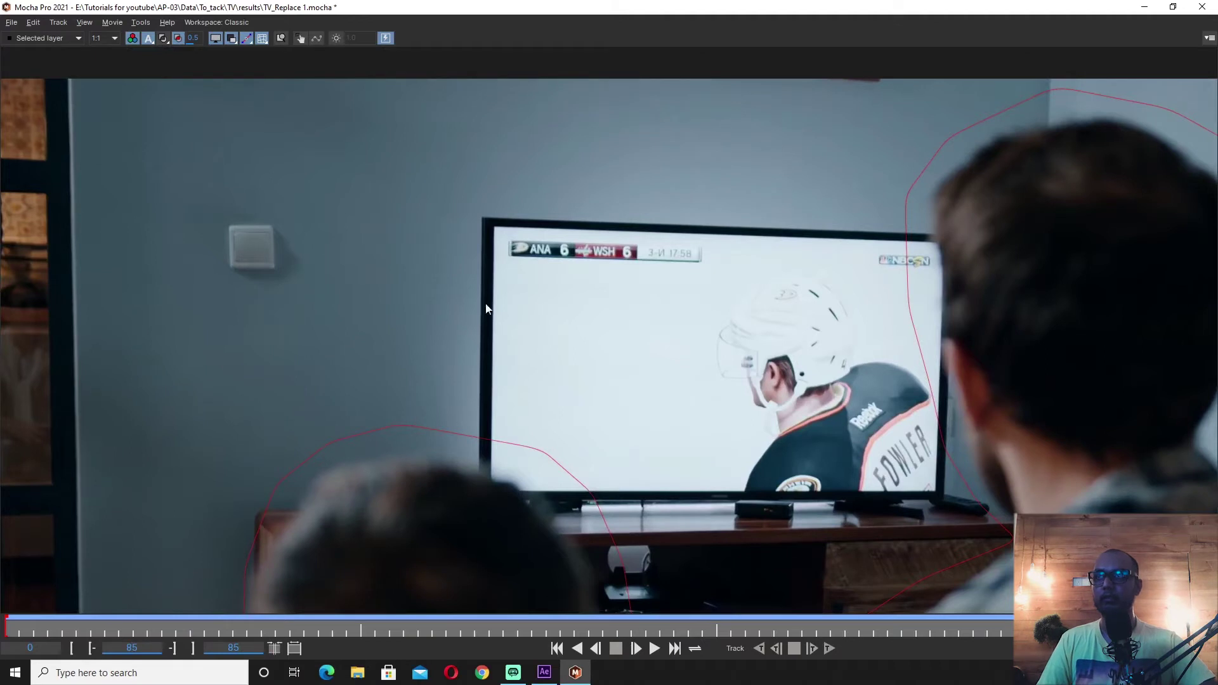
pyautogui.scroll(3, 487, 309)
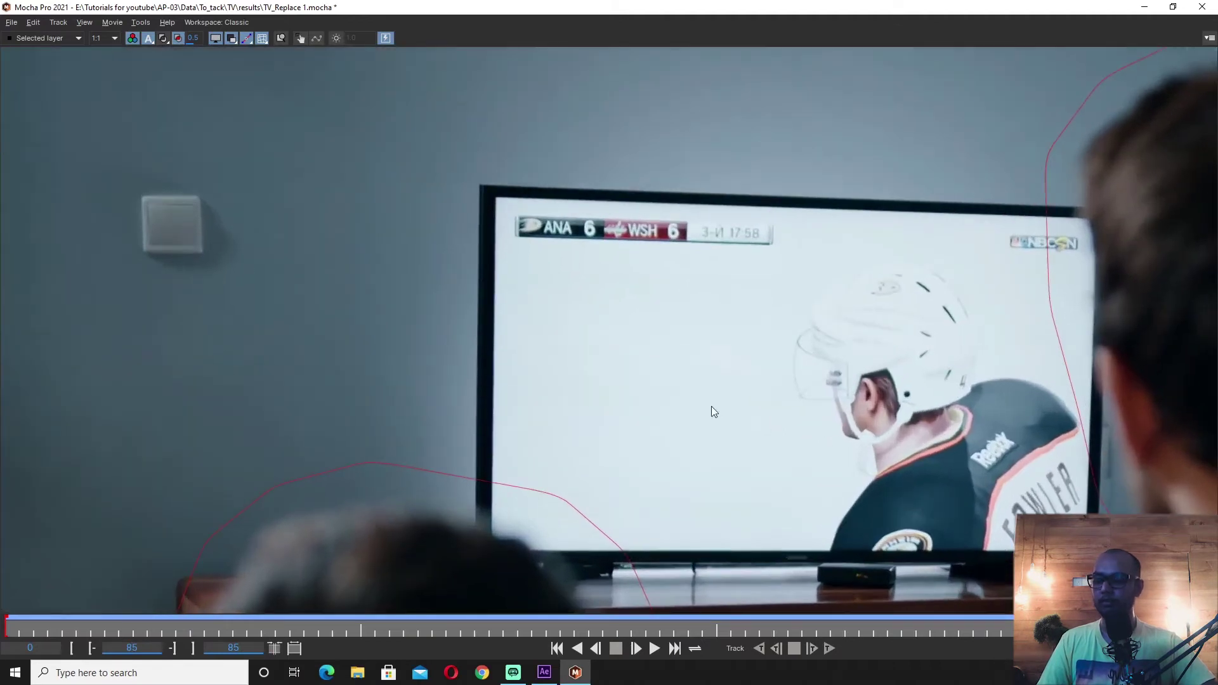
pyautogui.press('`')
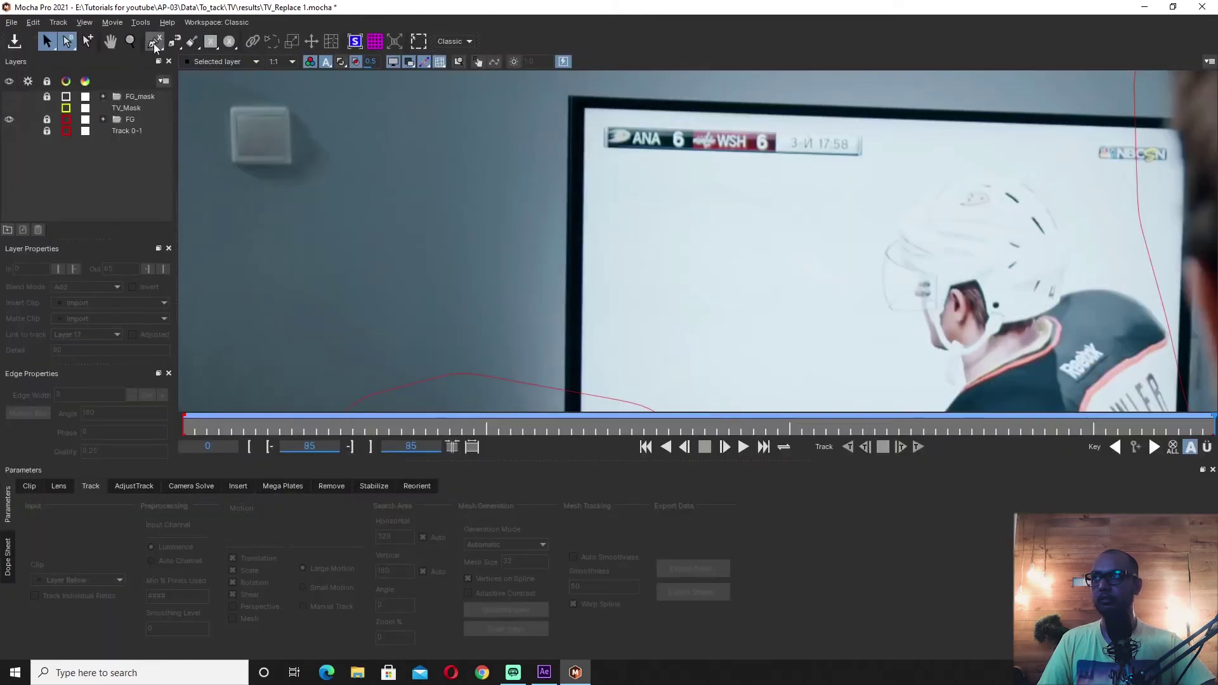
pyautogui.press('`')
pyautogui.scroll(1, 482, 171)
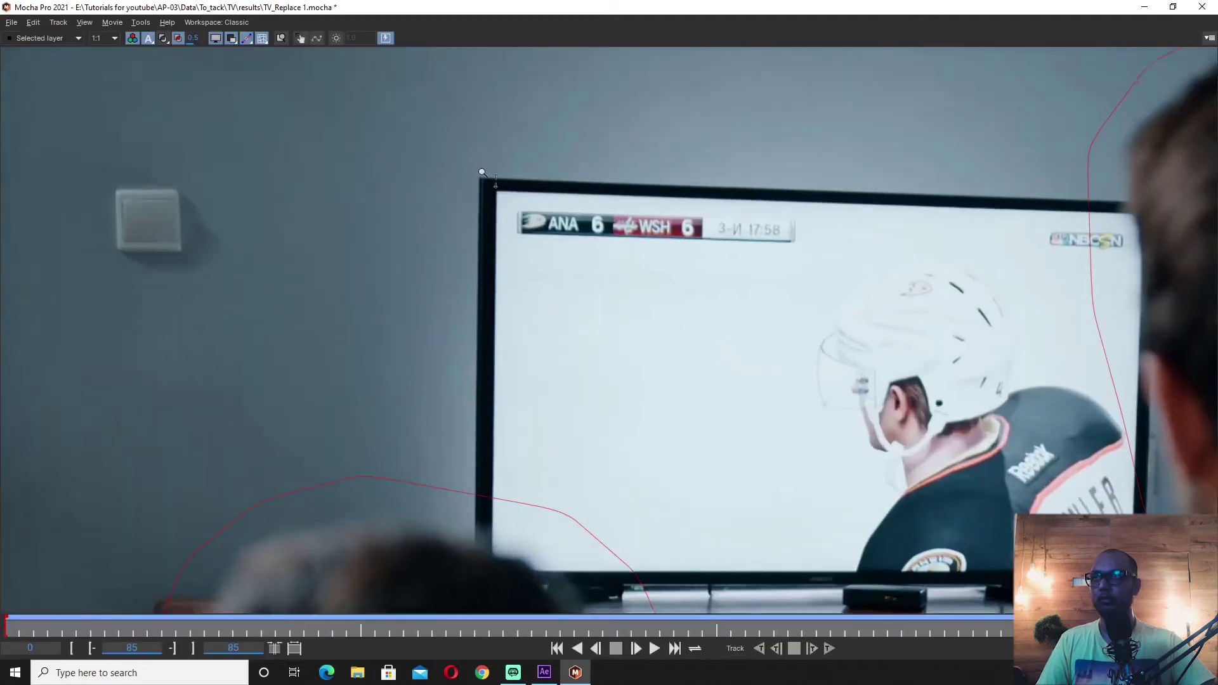
pyautogui.scroll(2, 482, 171)
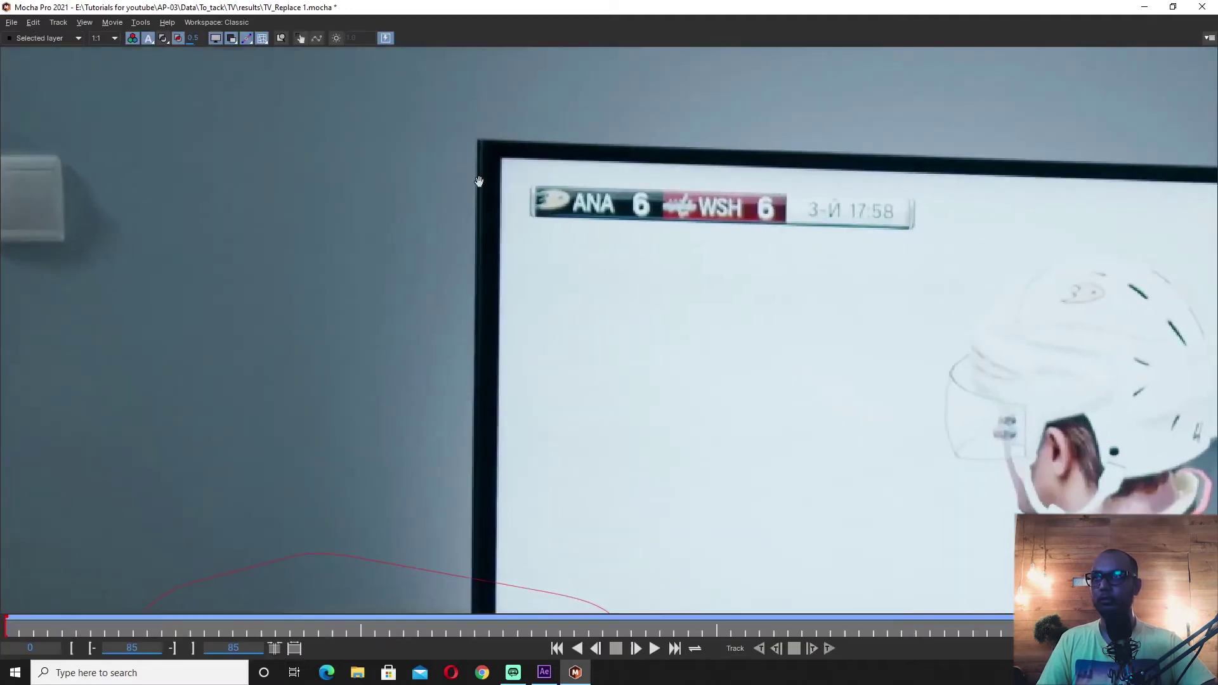
pyautogui.moveTo(478, 144); pyautogui.dragTo(429, 97)
pyautogui.click(426, 77)
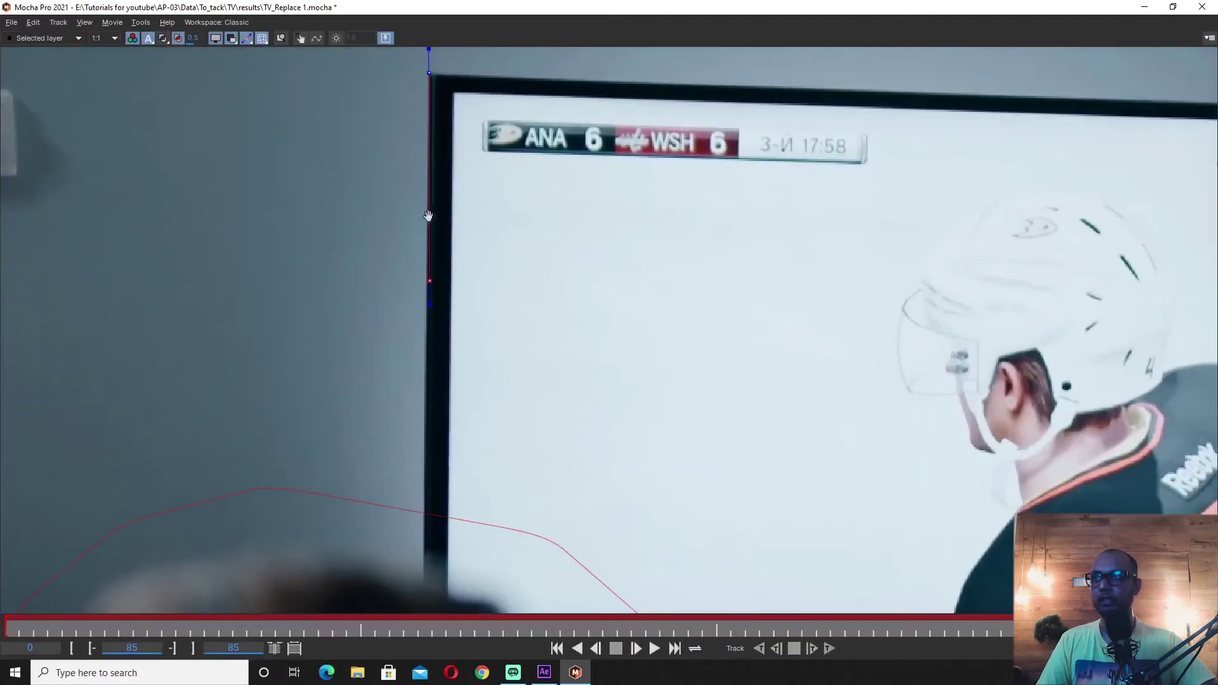
pyautogui.click(404, 455)
pyautogui.click(1009, 441)
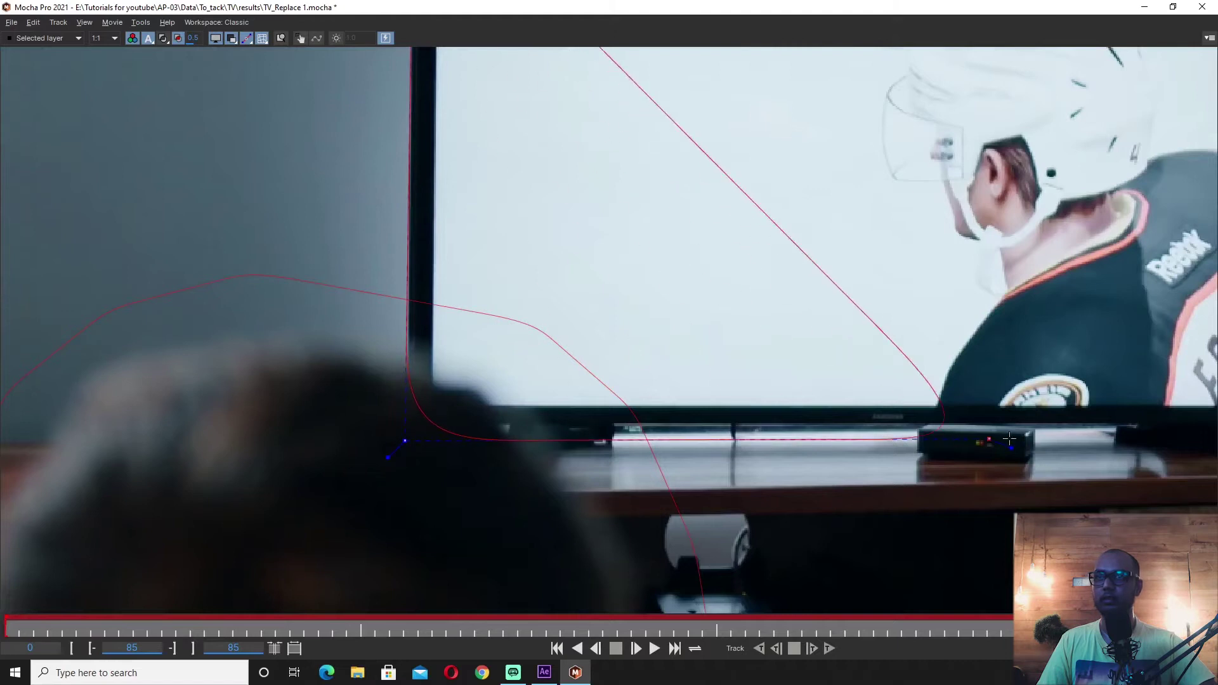
# At frame 85, continue the TV's X-spline beyond the screen's lower-right corner and up its right side to the upper edge.
pyautogui.moveTo(378, 436); pyautogui.dragTo(349, 432)
pyautogui.moveTo(698, 432); pyautogui.dragTo(260, 476)
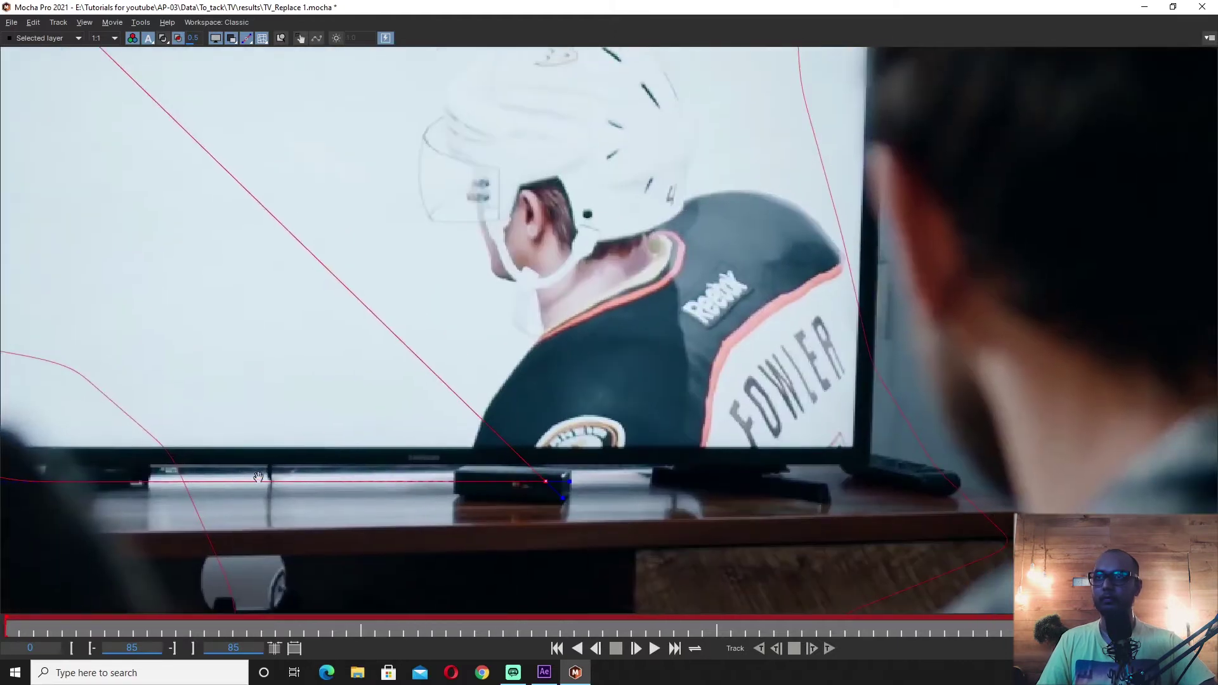
pyautogui.moveTo(885, 257); pyautogui.dragTo(891, 426)
pyautogui.click(903, 140)
pyautogui.moveTo(903, 141); pyautogui.dragTo(863, 194)
# Move the spline's upper-left and lower-left corner points outward so that the outline clears the TV frame.
pyautogui.moveTo(404, 211); pyautogui.dragTo(351, 178)
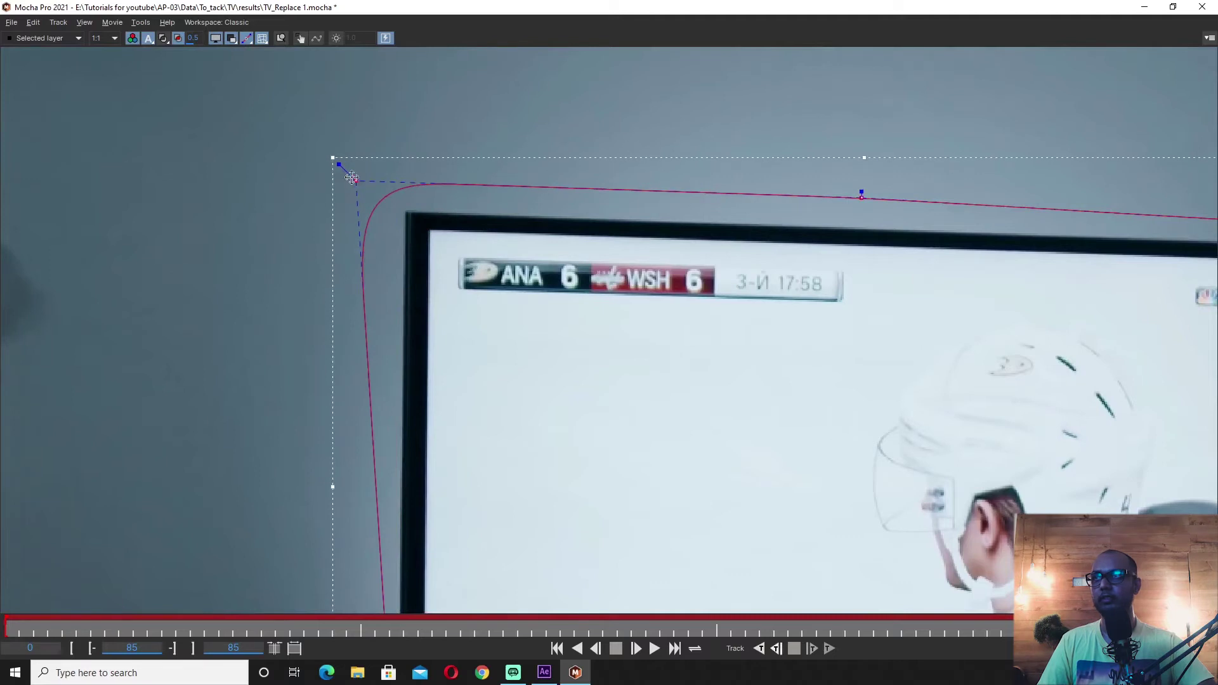
pyautogui.moveTo(454, 499); pyautogui.dragTo(582, 284)
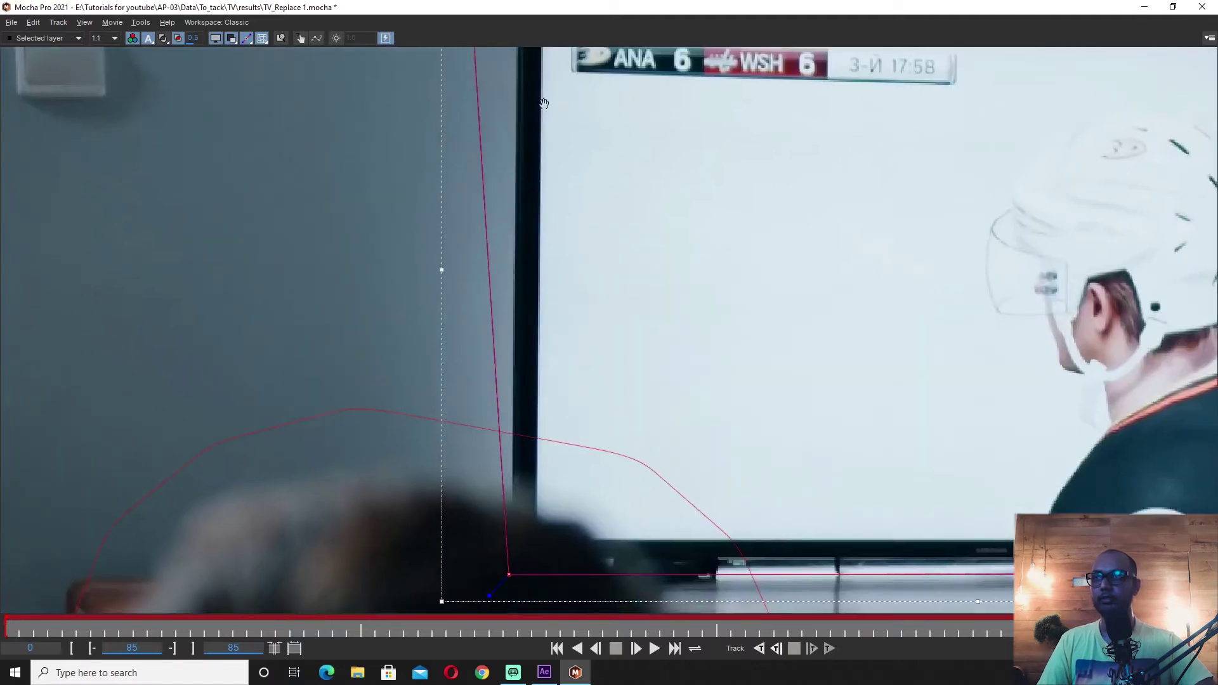
pyautogui.moveTo(531, 433); pyautogui.dragTo(581, 284)
pyautogui.moveTo(558, 421); pyautogui.dragTo(374, 434)
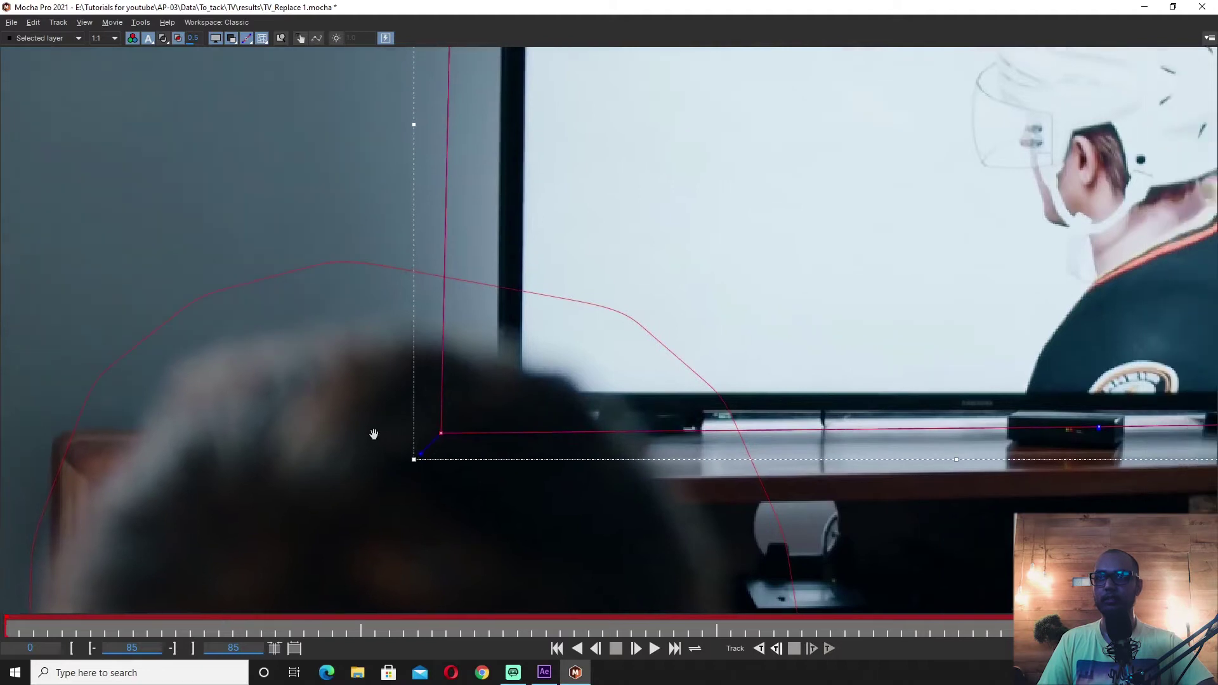
# Refit the spline's right-hand and upper-left corners outside the TV frame and save the project.
pyautogui.moveTo(1098, 429); pyautogui.dragTo(322, 463)
pyautogui.moveTo(640, 460); pyautogui.dragTo(664, 474)
pyautogui.moveTo(668, 196); pyautogui.dragTo(702, 339)
pyautogui.moveTo(720, 207); pyautogui.dragTo(746, 180)
pyautogui.moveTo(207, 170); pyautogui.dragTo(711, 220)
pyautogui.moveTo(201, 232)
pyautogui.mouseDown()
pyautogui.moveTo(199, 198)
pyautogui.moveTo(216, 218)
pyautogui.mouseUp()
pyautogui.scroll(-1, 202, 198)
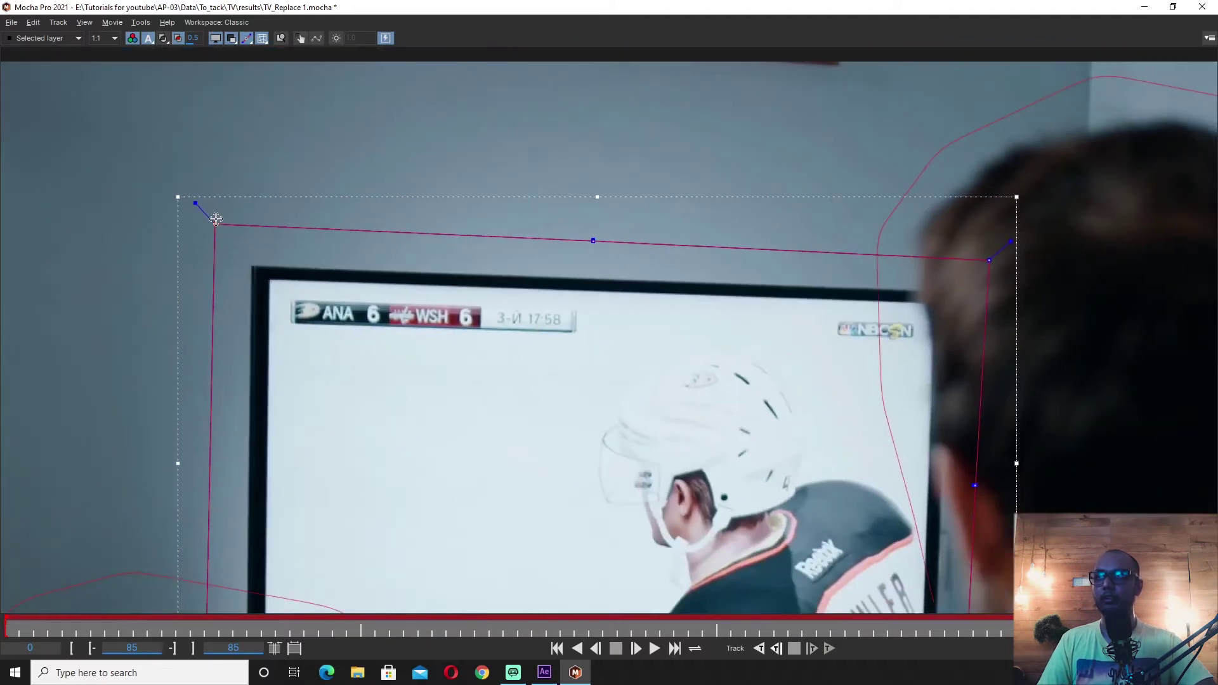
pyautogui.scroll(-2, 373, 380)
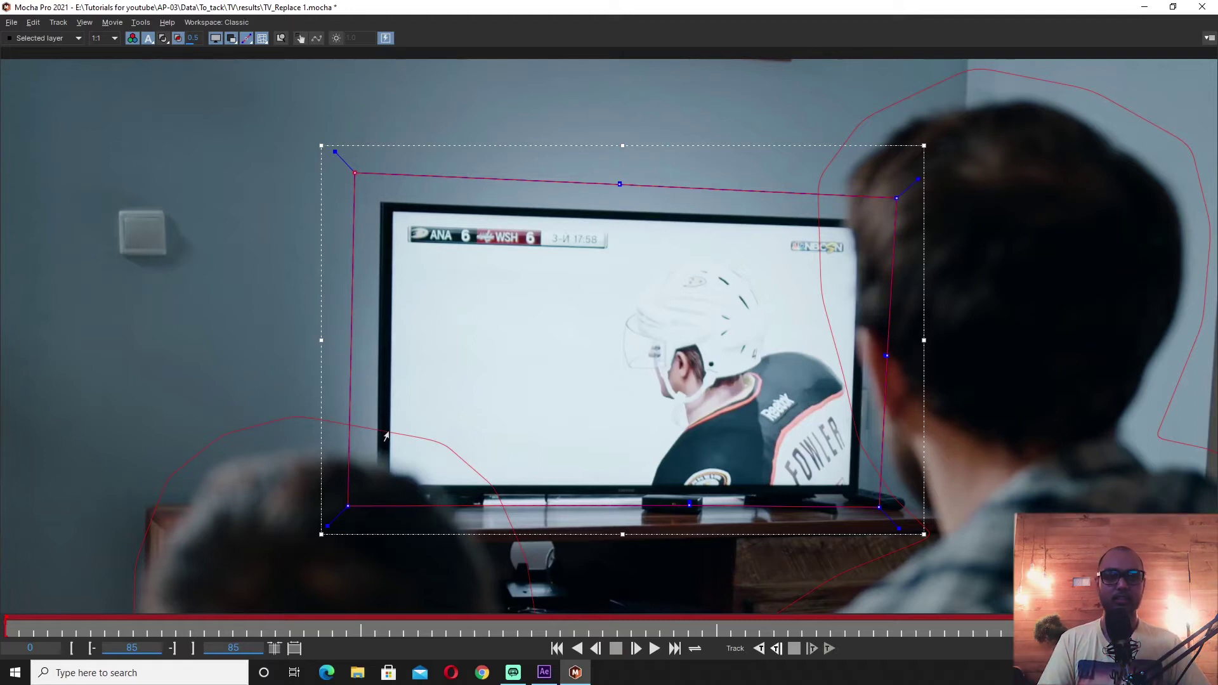
pyautogui.hotkey('ctrl', 's')
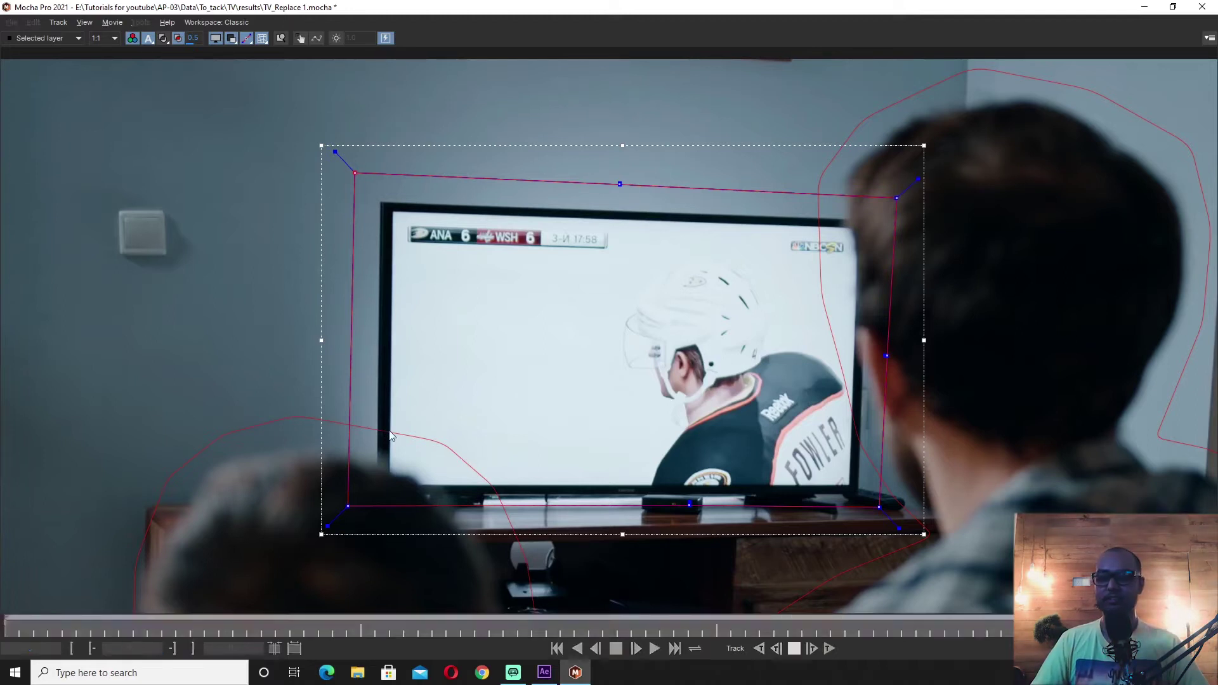
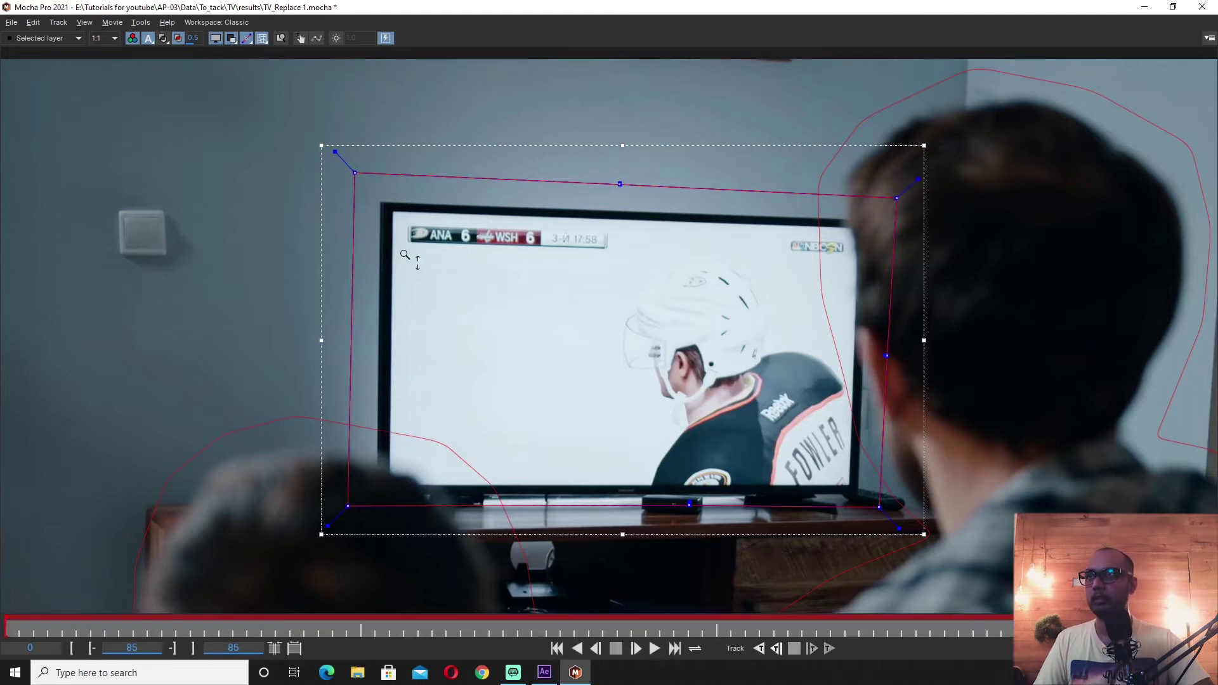
# Draw a second X-spline inside the first, following the inner edge of the TV screen.
pyautogui.scroll(1, 404, 254)
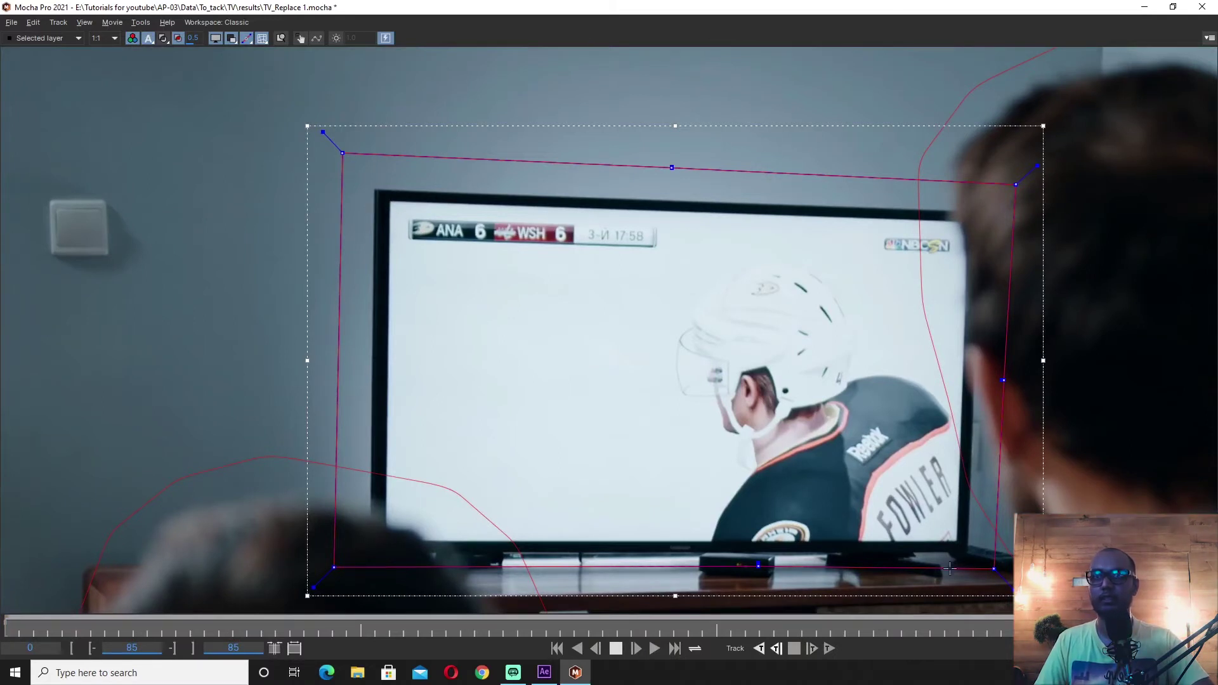
pyautogui.click(390, 201)
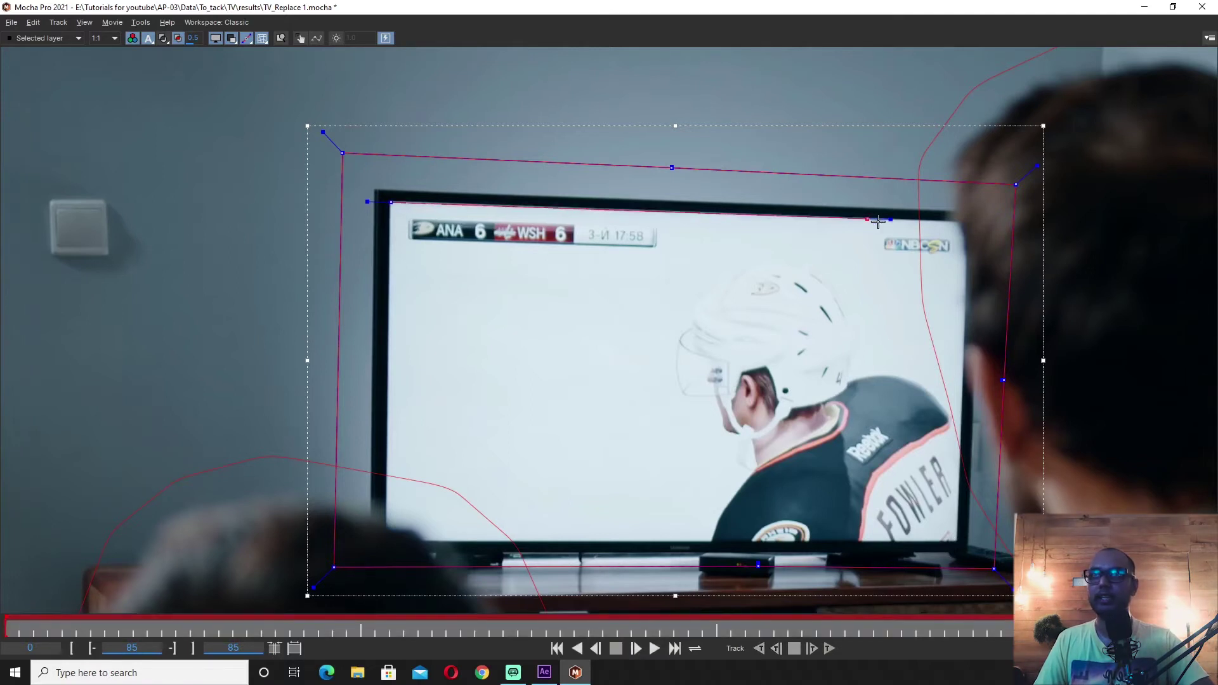
pyautogui.click(971, 219)
pyautogui.click(958, 544)
pyautogui.click(722, 541)
pyautogui.click(379, 543)
pyautogui.rightClick(379, 544)
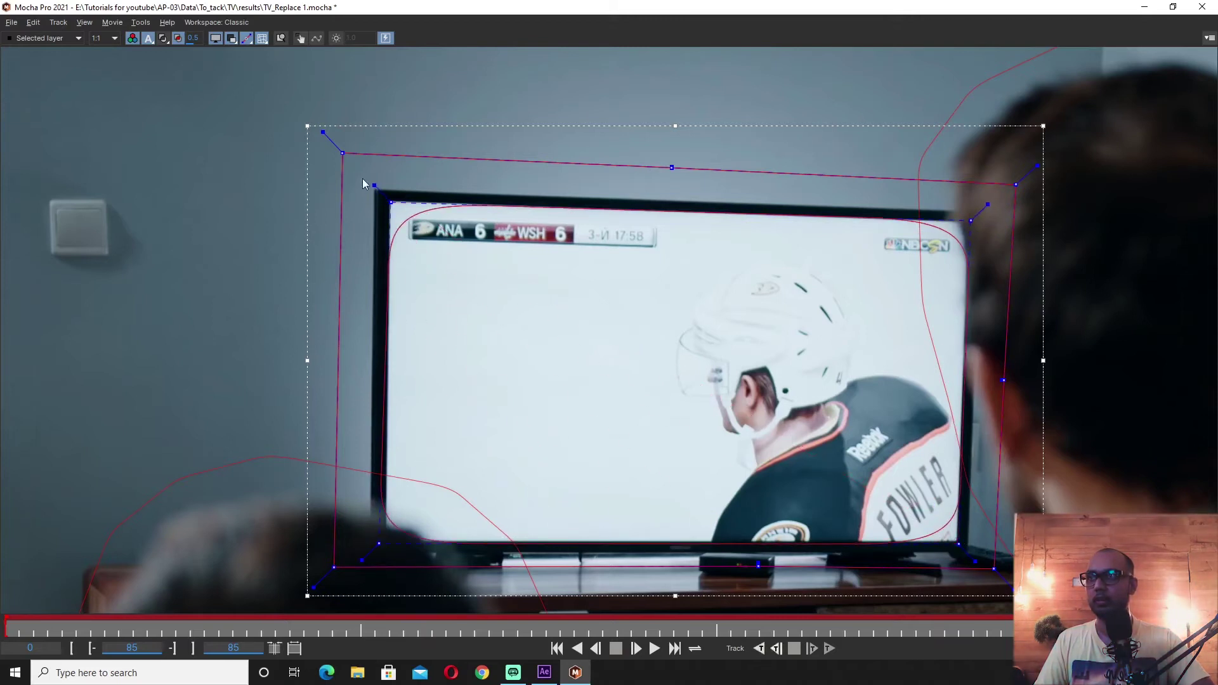
pyautogui.click(970, 553)
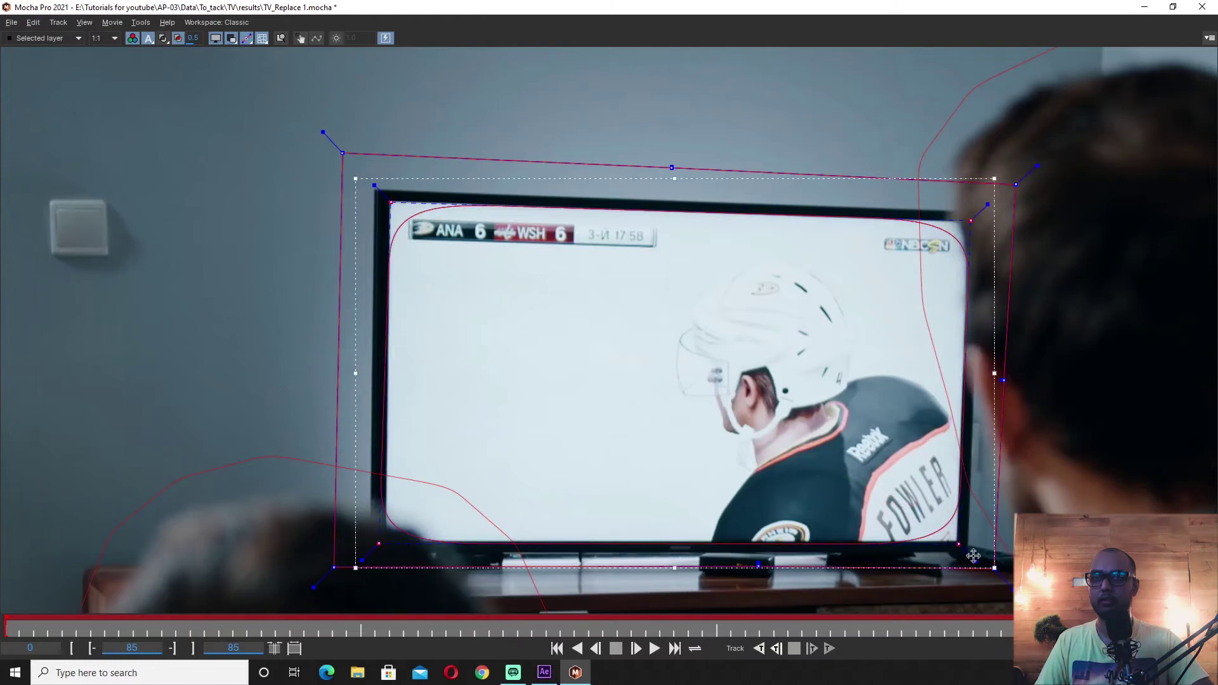
# Sharpen the inner spline's corners and fit its lower-left and upper-left points to the screen's edge.
pyautogui.scroll(2, 425, 510)
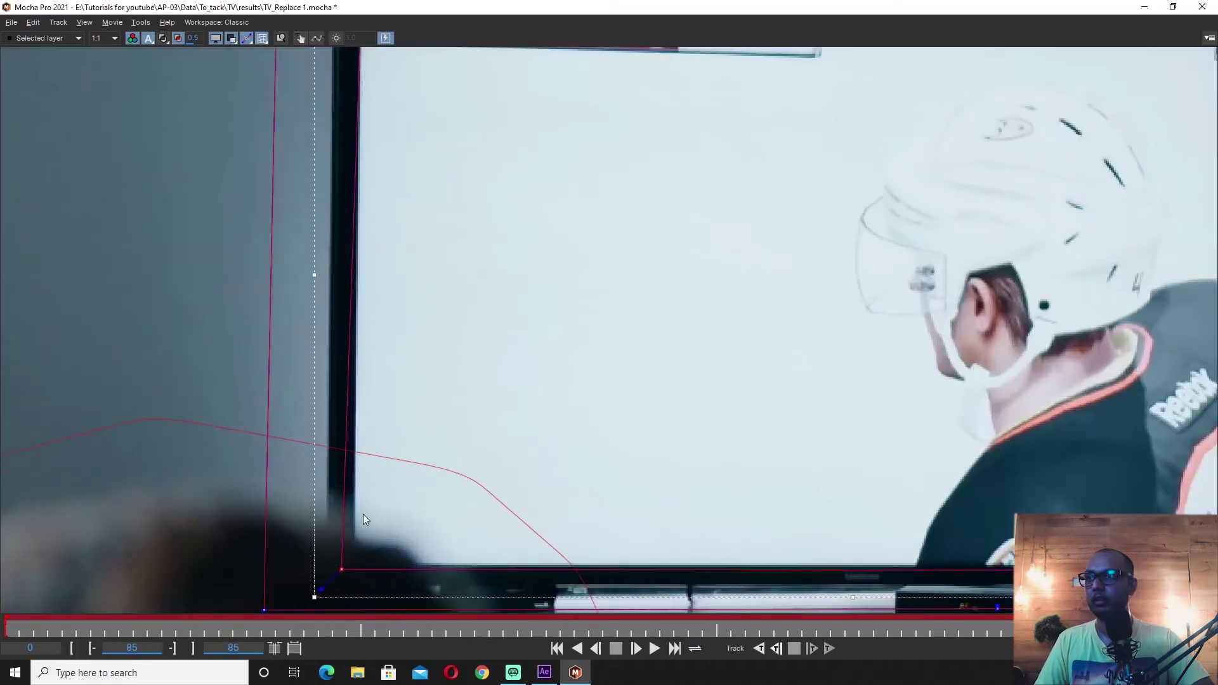
pyautogui.moveTo(339, 572); pyautogui.dragTo(349, 567)
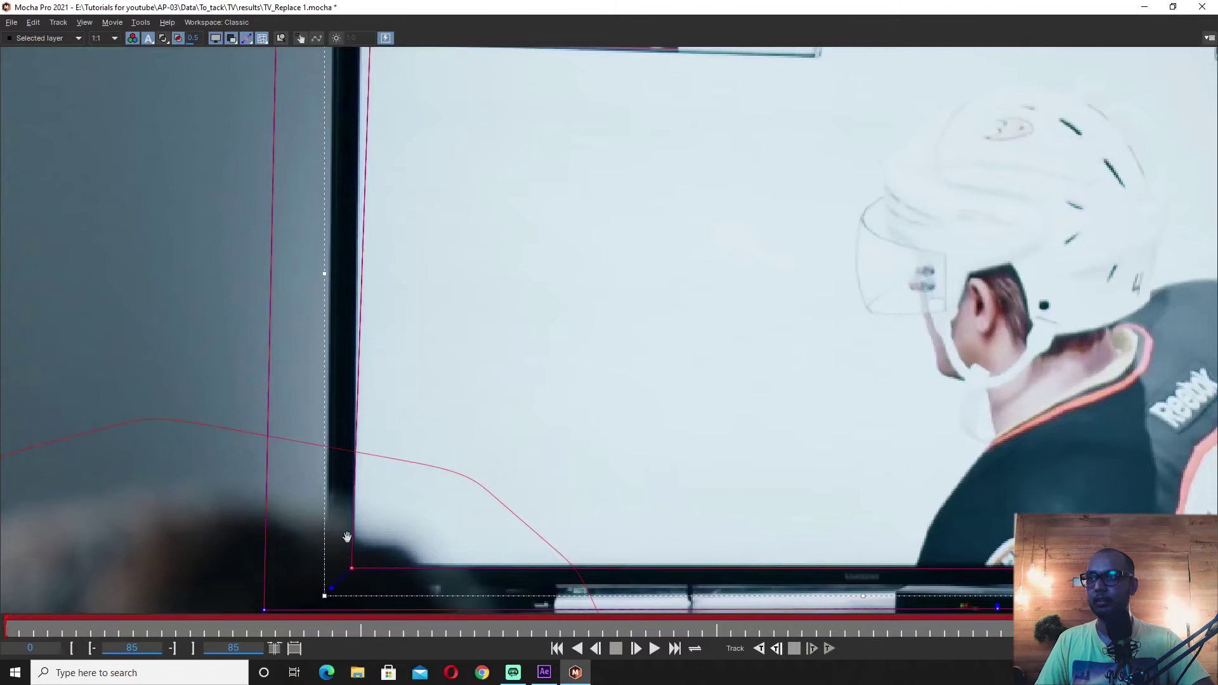
pyautogui.scroll(5, 315, 195)
pyautogui.moveTo(368, 181); pyautogui.dragTo(351, 171)
# Fit the inner spline's upper-right and lower-right corners to the screen's edge and show the layer matte.
pyautogui.hscroll(5, 608, 266)
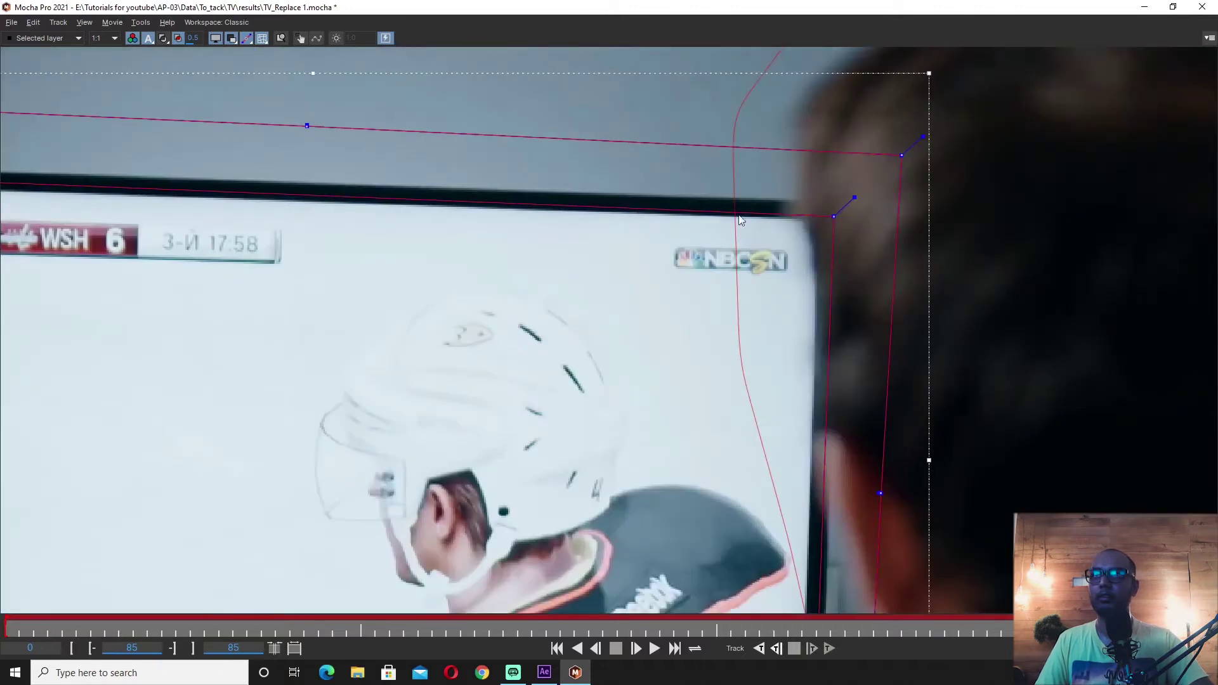
pyautogui.moveTo(834, 206); pyautogui.dragTo(833, 209)
pyautogui.scroll(-5, 793, 213)
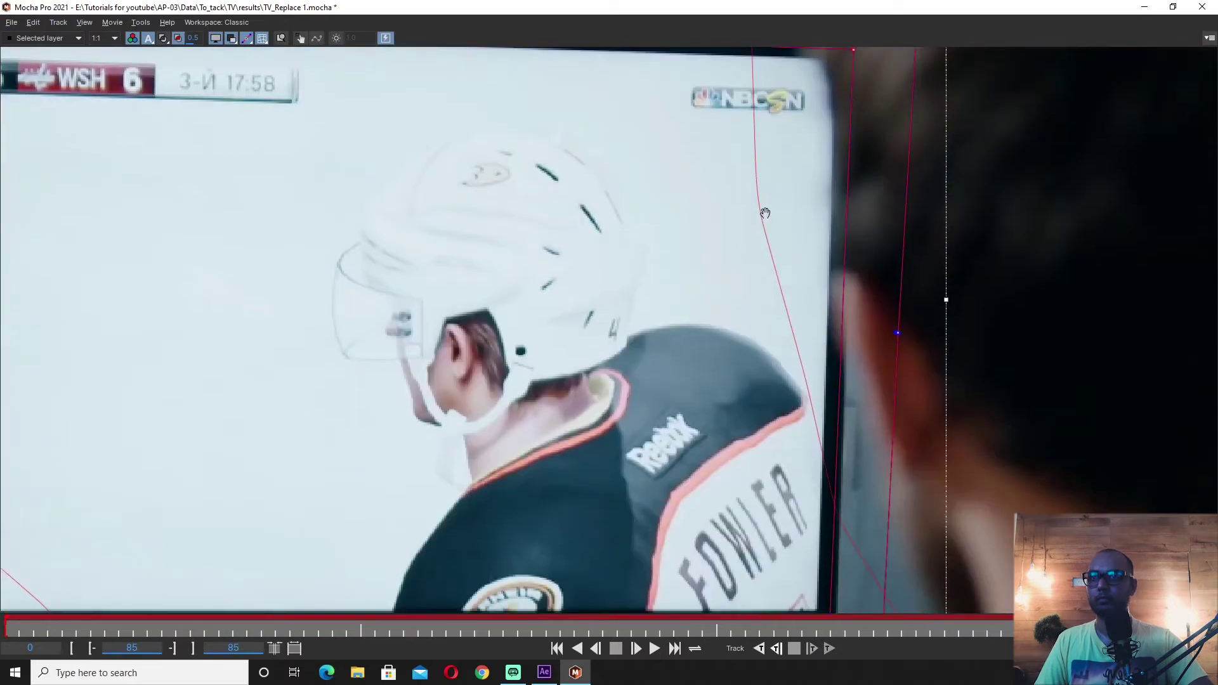
pyautogui.moveTo(834, 523); pyautogui.dragTo(832, 519)
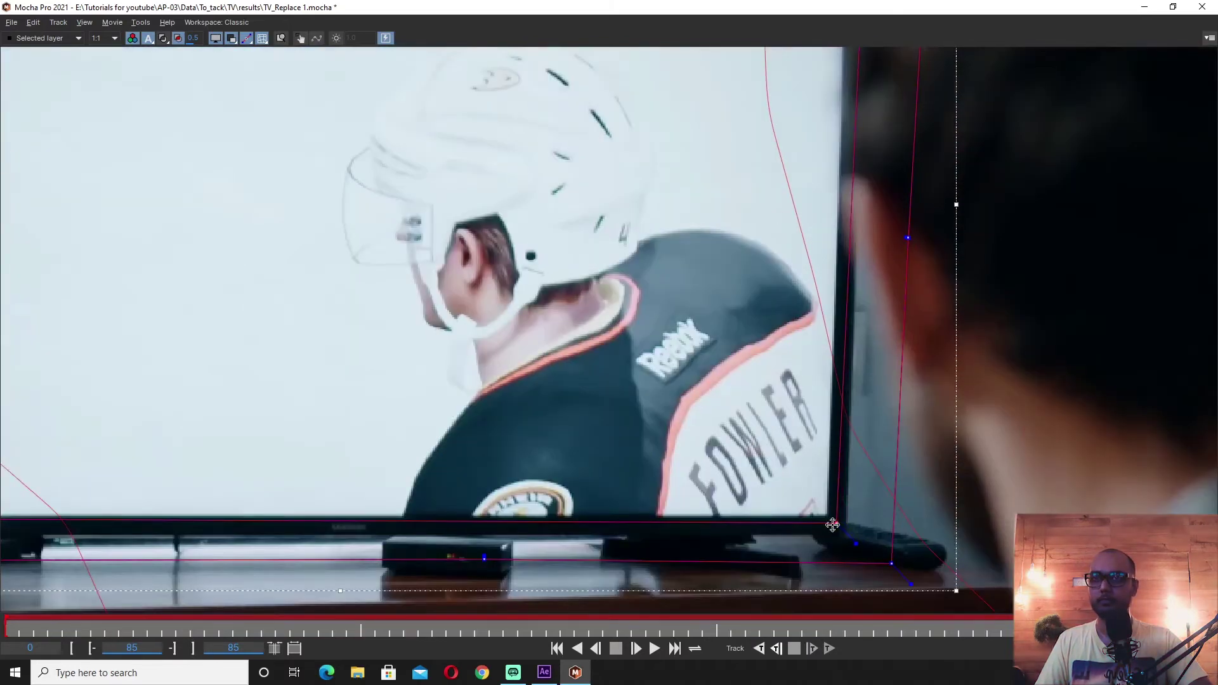
pyautogui.scroll(-5, 704, 466)
pyautogui.press('m')
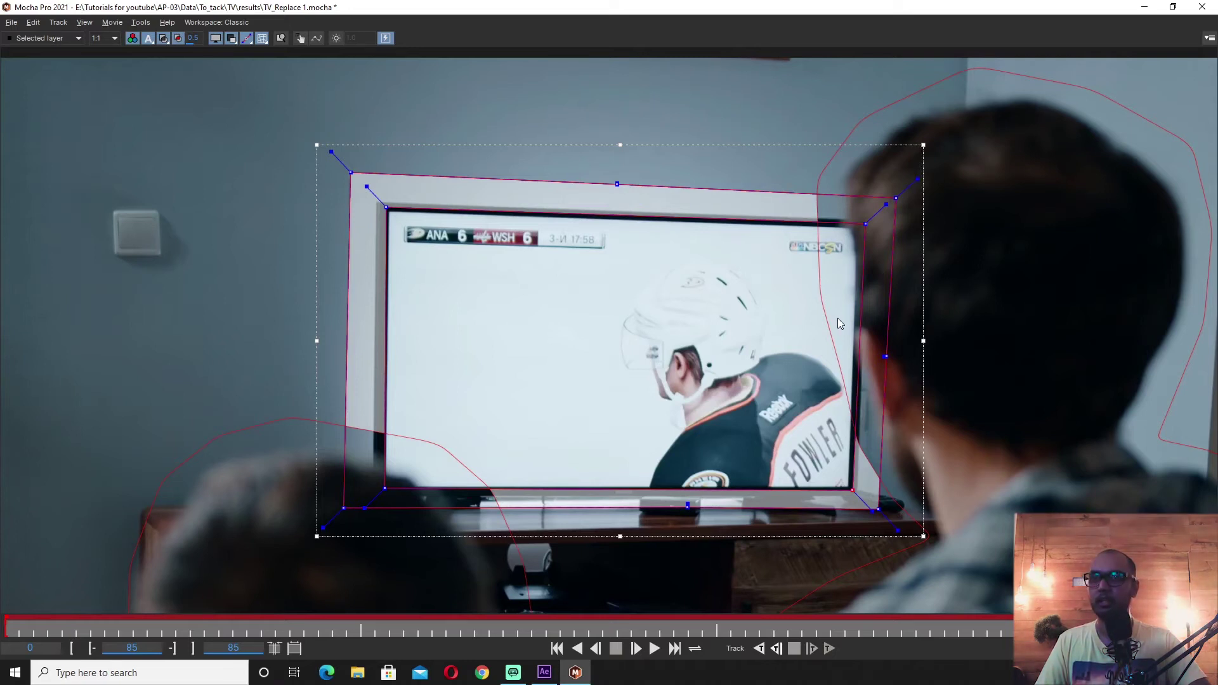
# Bring back the full panel layout and limit the tracked motion to Translation, Scale and Rotation by disabling Shear.
pyautogui.press('`')
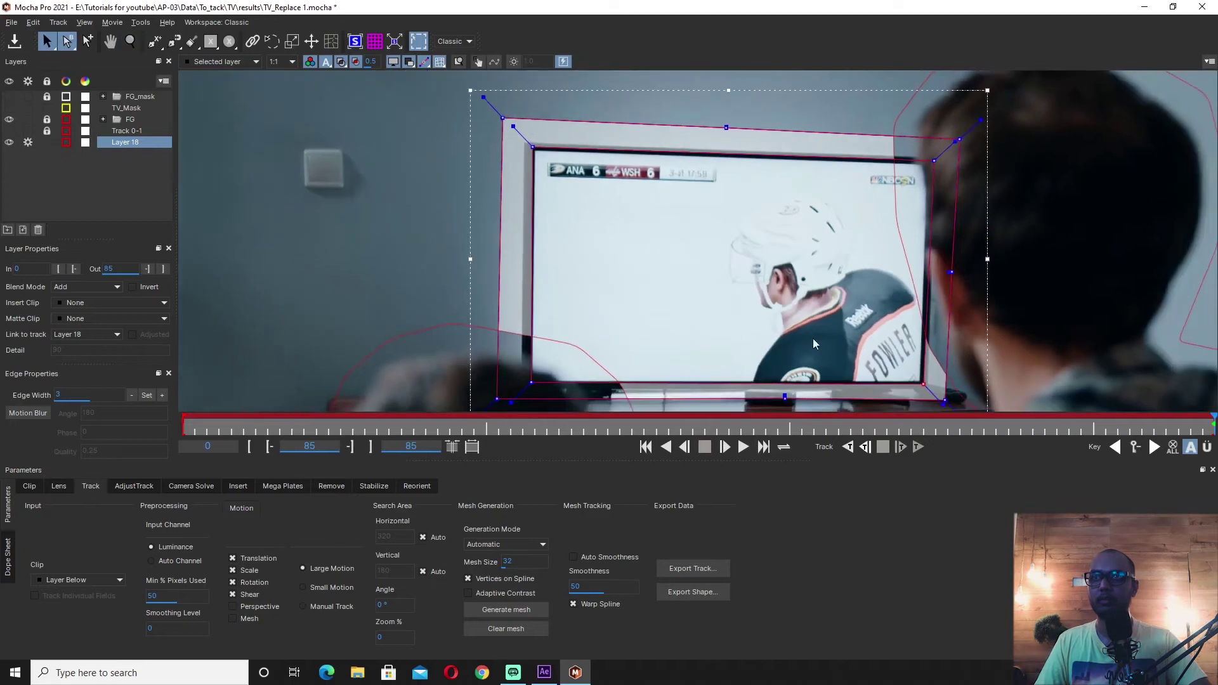
pyautogui.moveTo(812, 338); pyautogui.dragTo(641, 291)
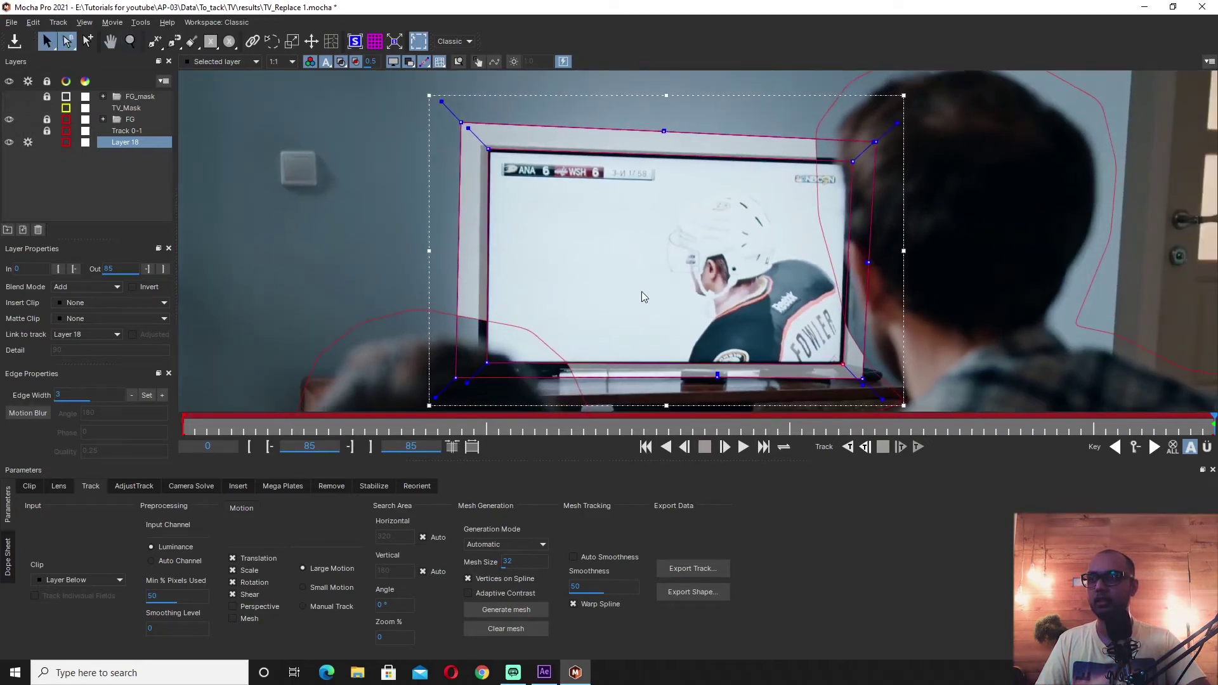
pyautogui.click(253, 596)
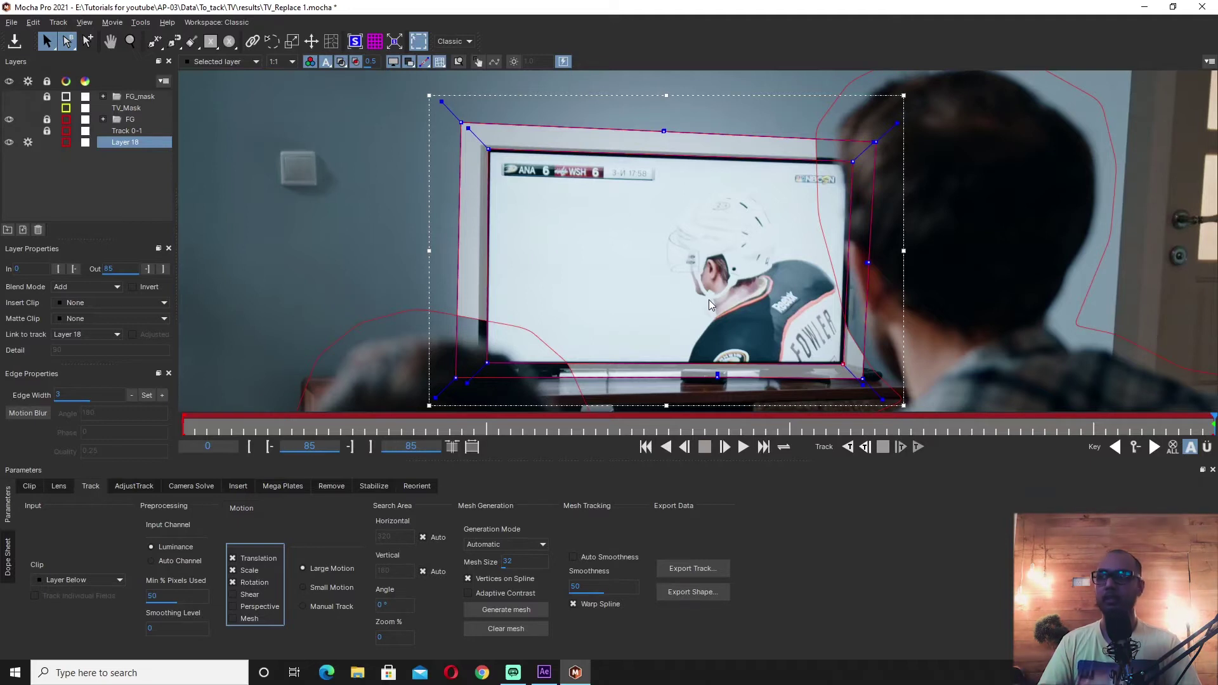
pyautogui.scroll(-2, 678, 238)
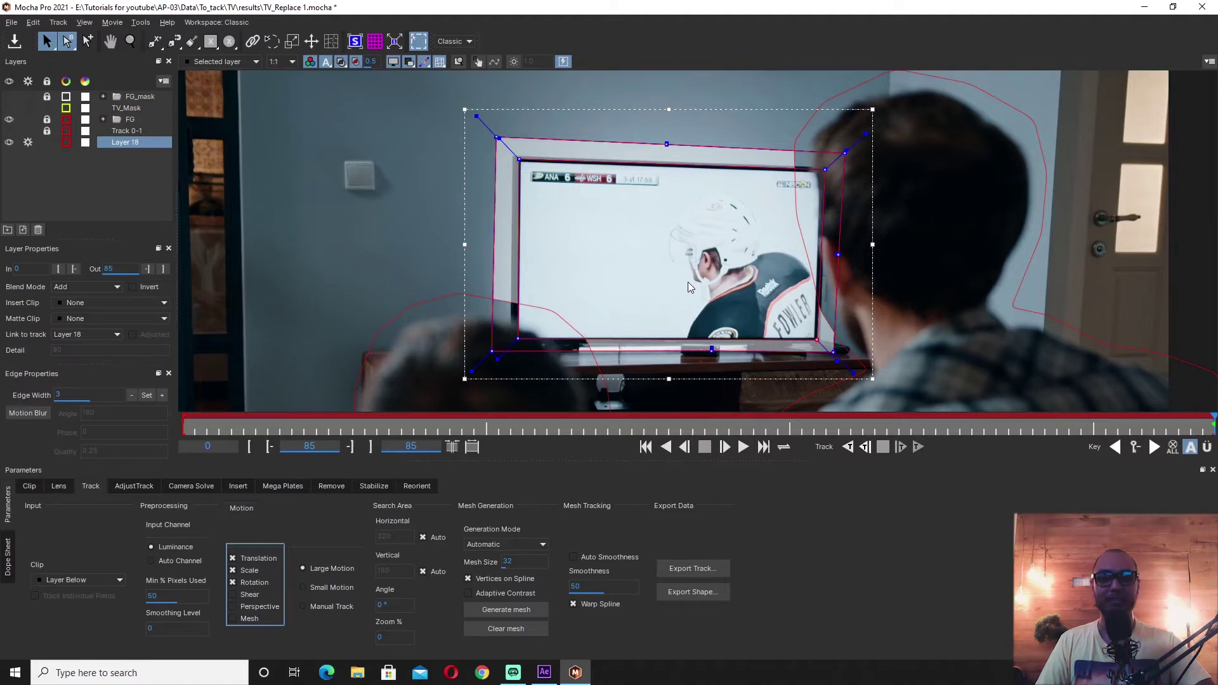
# Stop playback at frame 21 and hide the Track 0-1 layer and the FG group.
pyautogui.click(653, 249)
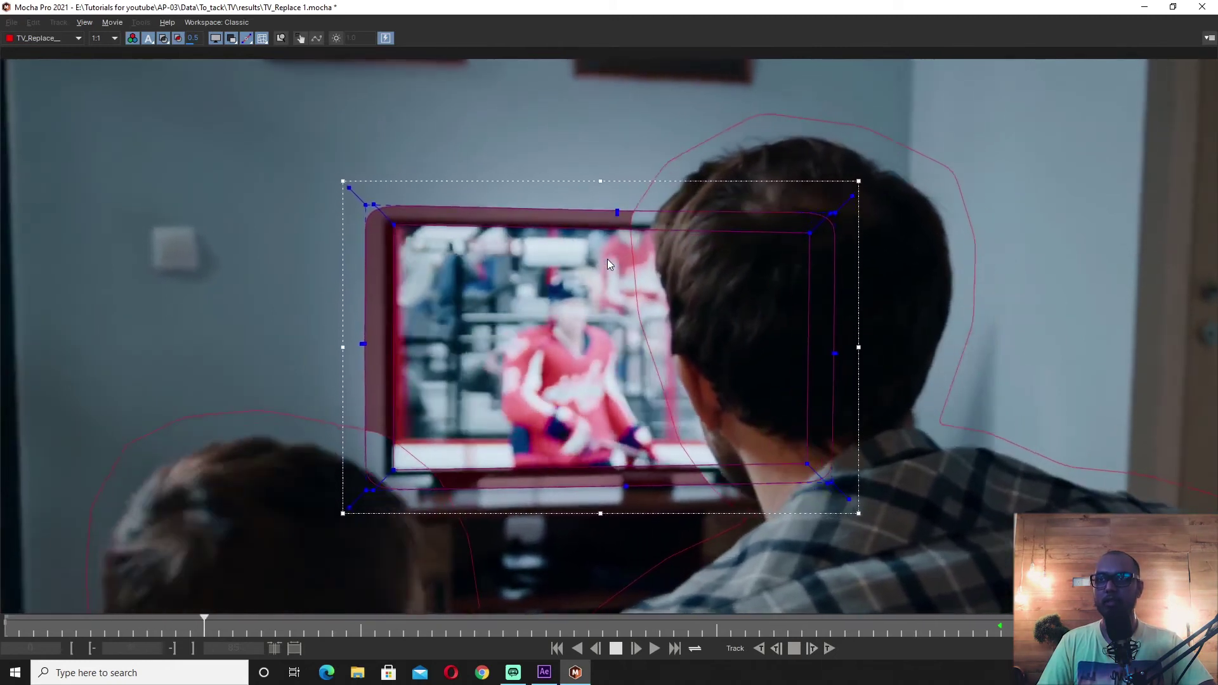
pyautogui.press('space')
pyautogui.press('`')
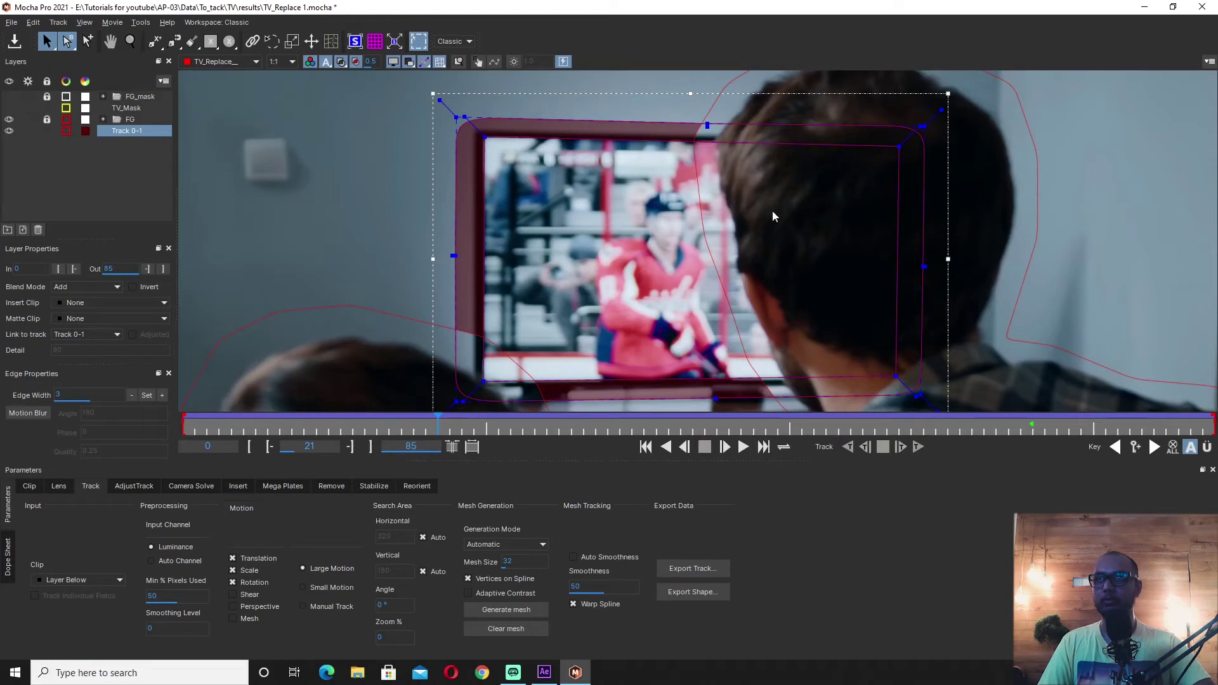
pyautogui.scroll(-3, 825, 317)
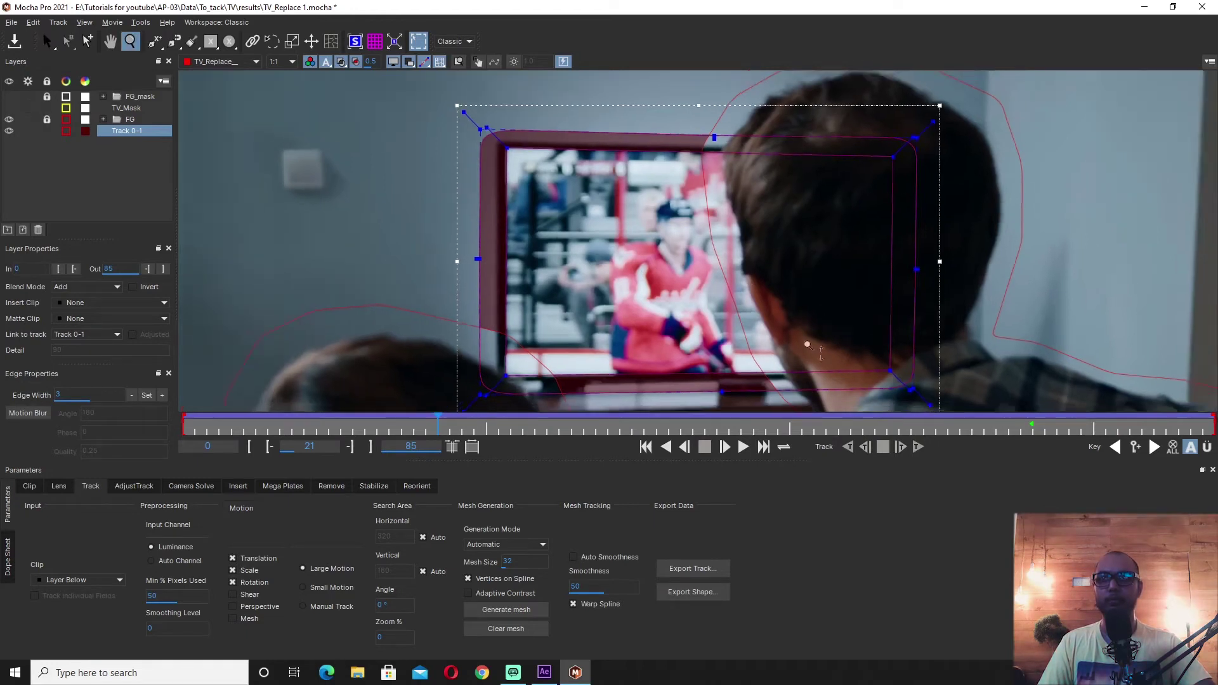
pyautogui.press('x')
pyautogui.moveTo(809, 333); pyautogui.dragTo(779, 298)
pyautogui.press('s')
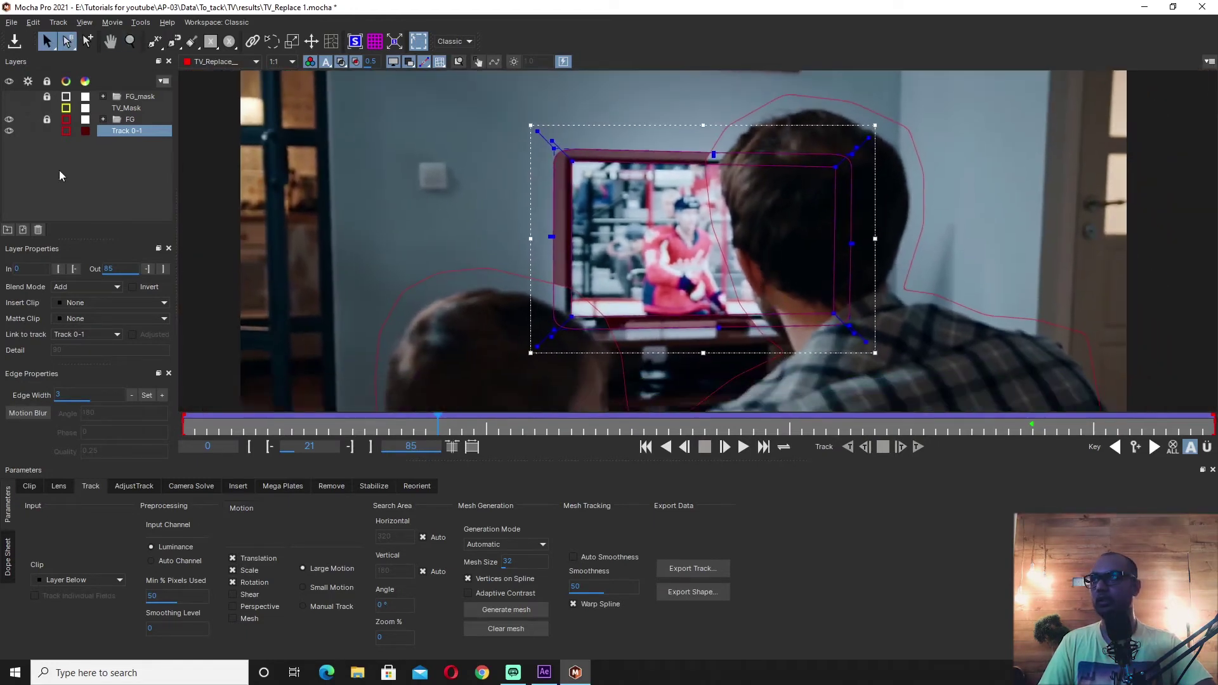
pyautogui.click(10, 131)
pyautogui.click(8, 120)
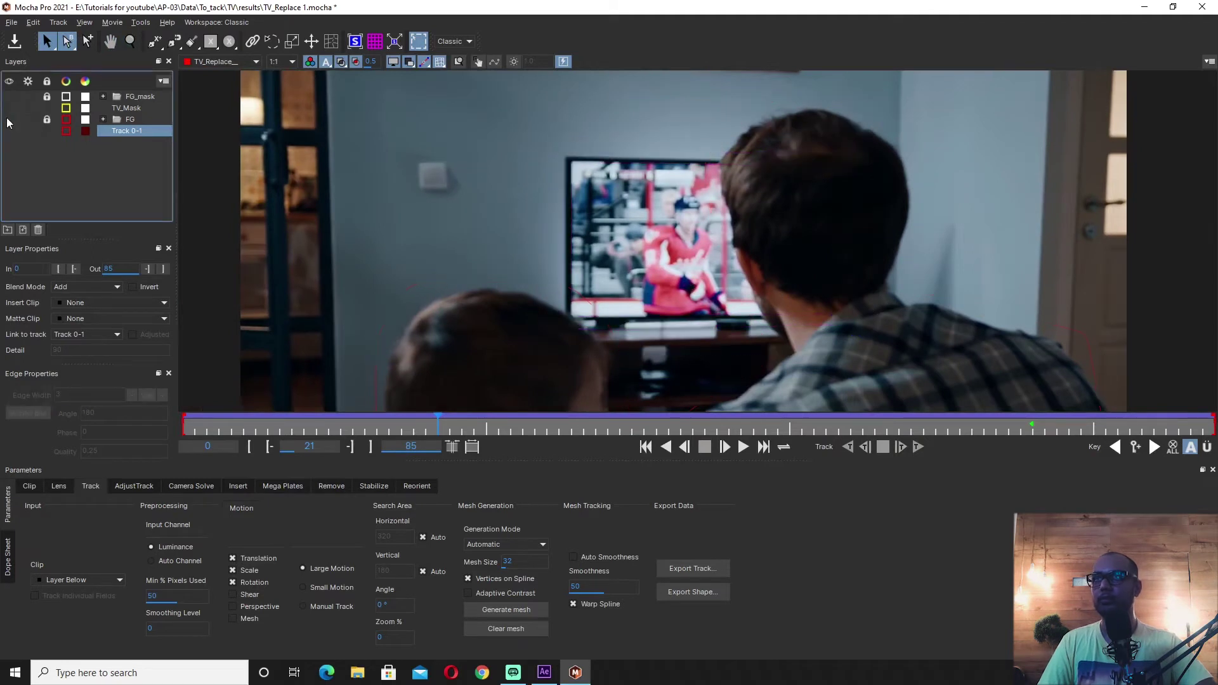
pyautogui.click(47, 119)
# At frame 21, start a new X-spline at the man's ear and place points up the hair edge facing the TV.
pyautogui.scroll(2, 771, 168)
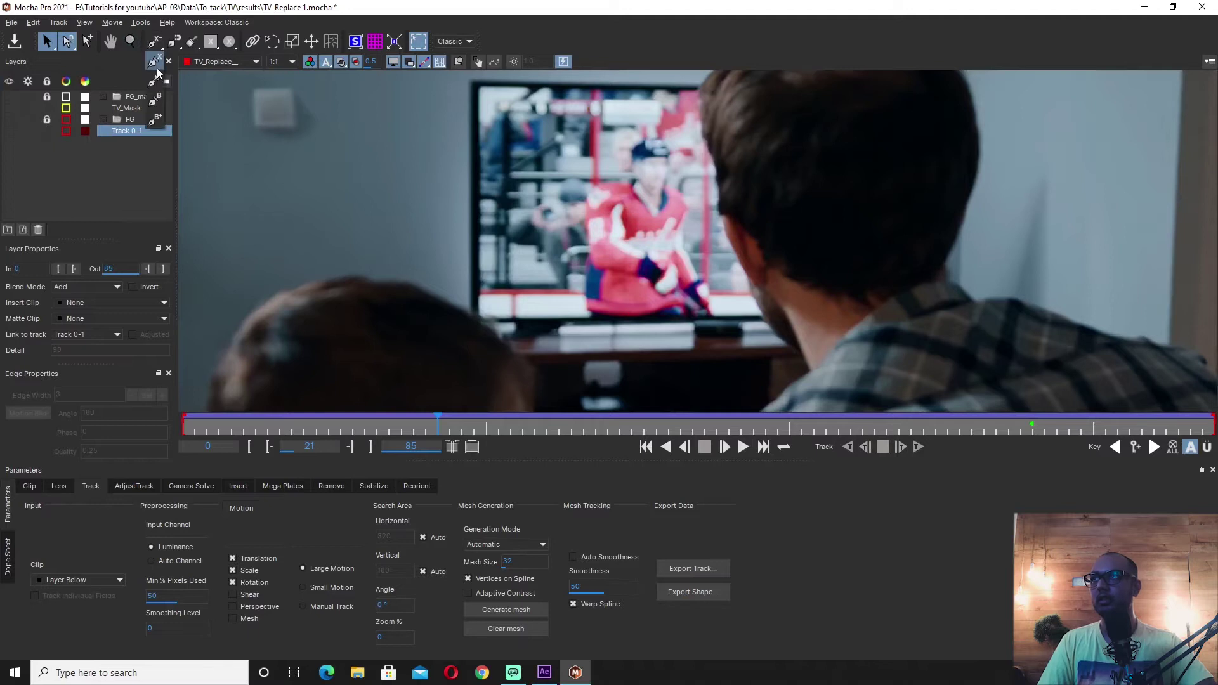
pyautogui.press('z')
pyautogui.press('`')
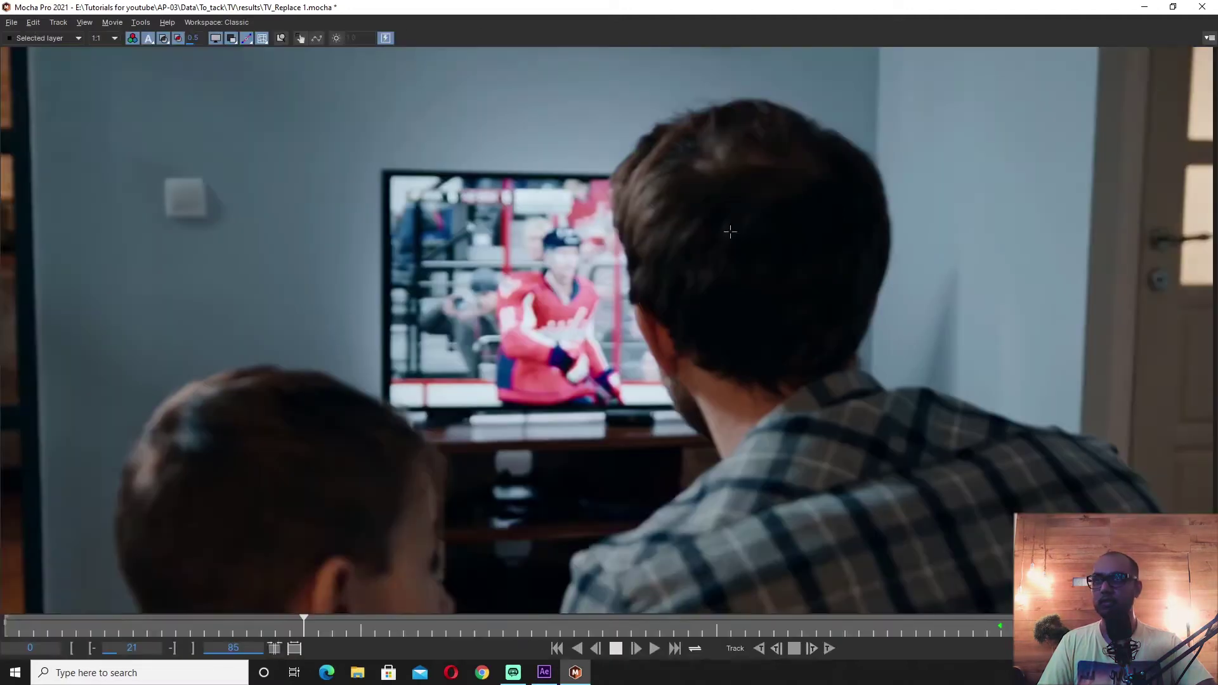
pyautogui.scroll(4, 728, 234)
pyautogui.scroll(-4, 624, 425)
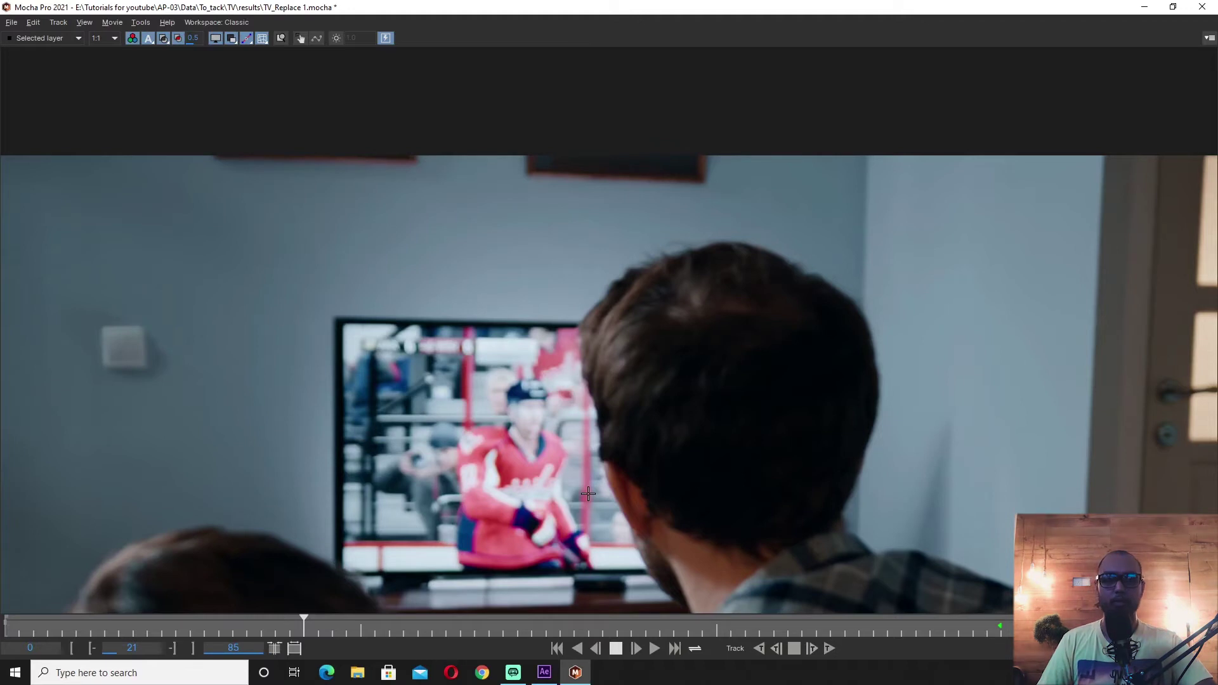
pyautogui.click(632, 435)
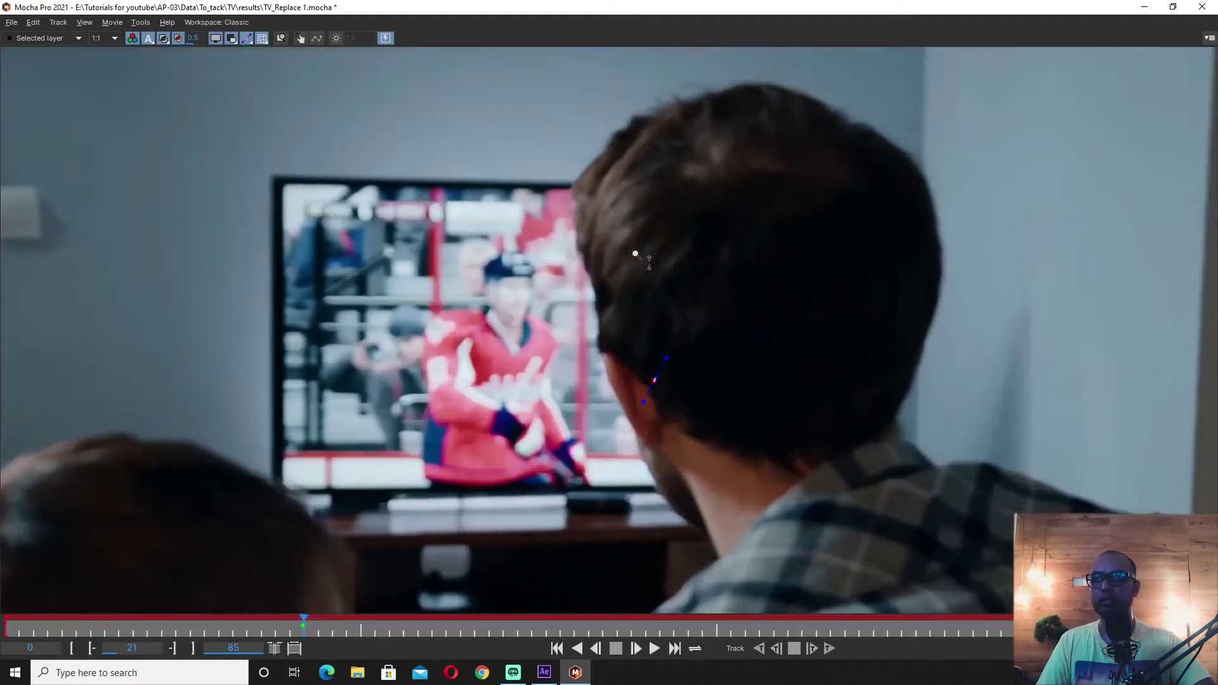
pyautogui.scroll(2, 636, 255)
pyautogui.moveTo(601, 347); pyautogui.dragTo(608, 276)
pyautogui.moveTo(512, 228); pyautogui.dragTo(502, 221)
pyautogui.hotkey('ctrl', 'z')
pyautogui.click(578, 229)
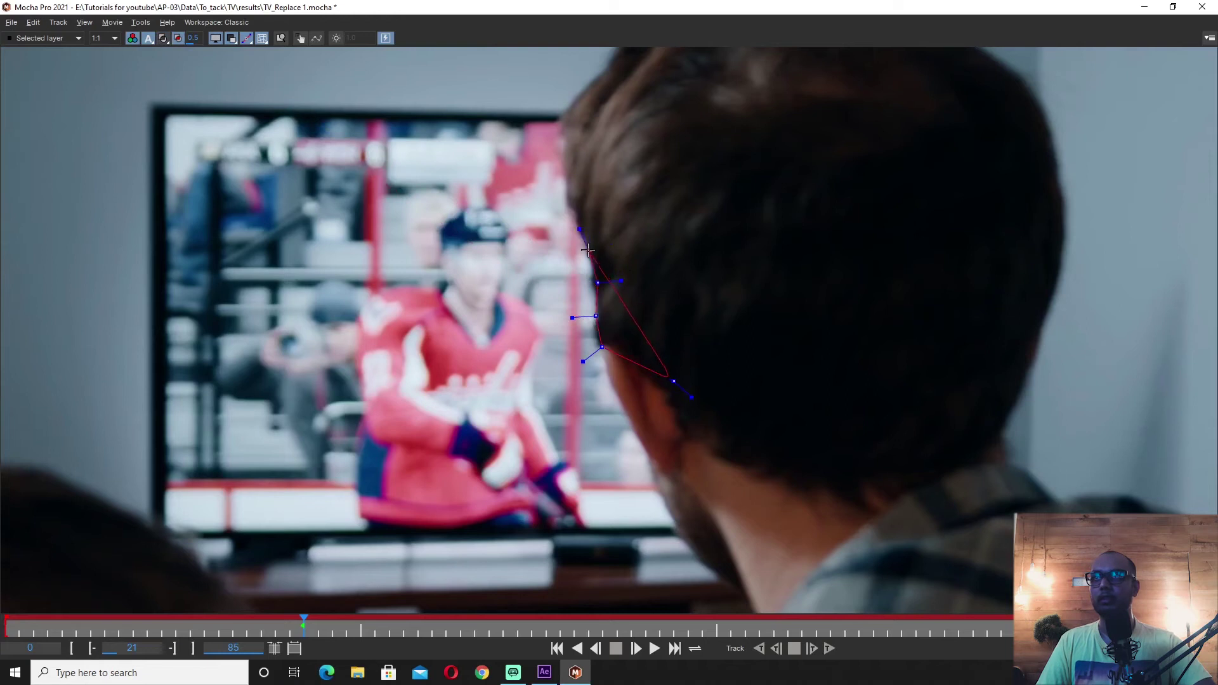
pyautogui.click(558, 159)
pyautogui.moveTo(416, 288); pyautogui.dragTo(560, 122)
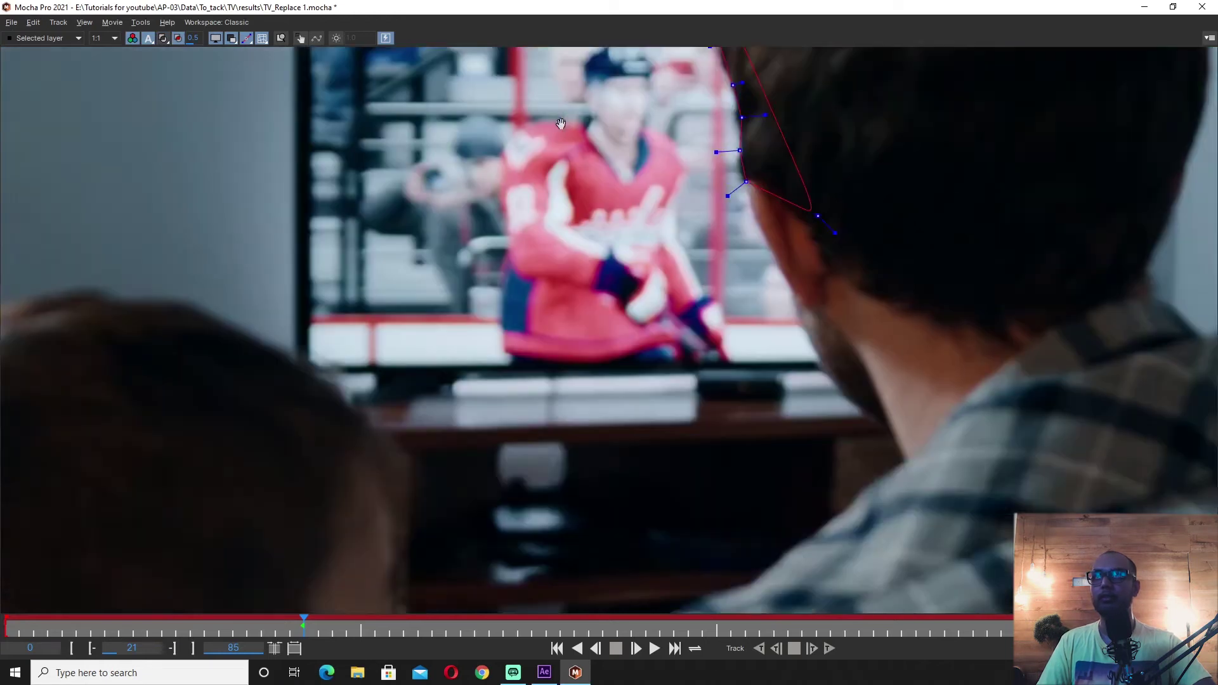
pyautogui.moveTo(847, 190); pyautogui.dragTo(726, 491)
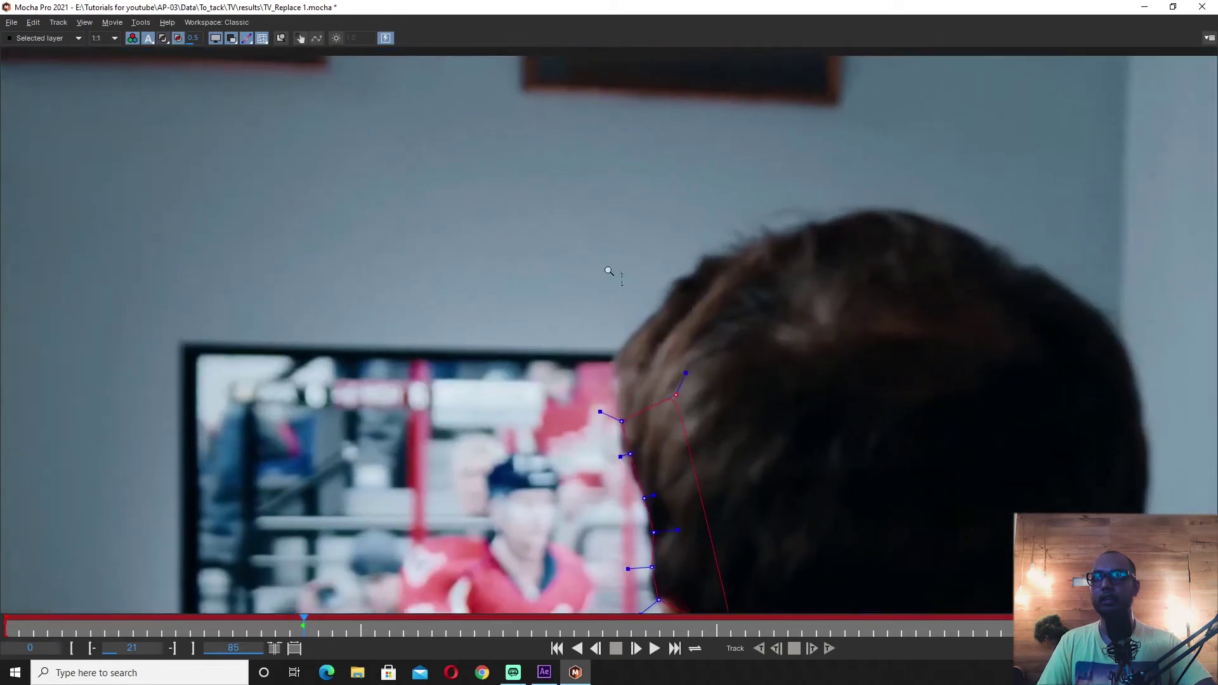
# Continue the man's head X-spline with points up the front hair edge above the TV toward the crown.
pyautogui.scroll(1, 609, 271)
pyautogui.click(617, 362)
pyautogui.click(639, 331)
pyautogui.click(659, 306)
pyautogui.click(670, 303)
pyautogui.click(681, 274)
pyautogui.click(700, 272)
pyautogui.click(706, 251)
pyautogui.click(713, 251)
pyautogui.click(745, 252)
pyautogui.click(759, 232)
# Place points over the man's crown and partway down the far side of his hair.
pyautogui.click(805, 220)
pyautogui.click(856, 205)
pyautogui.click(895, 202)
pyautogui.click(962, 218)
pyautogui.click(1014, 243)
pyautogui.click(1040, 264)
pyautogui.click(1065, 267)
pyautogui.click(1103, 291)
pyautogui.click(1132, 326)
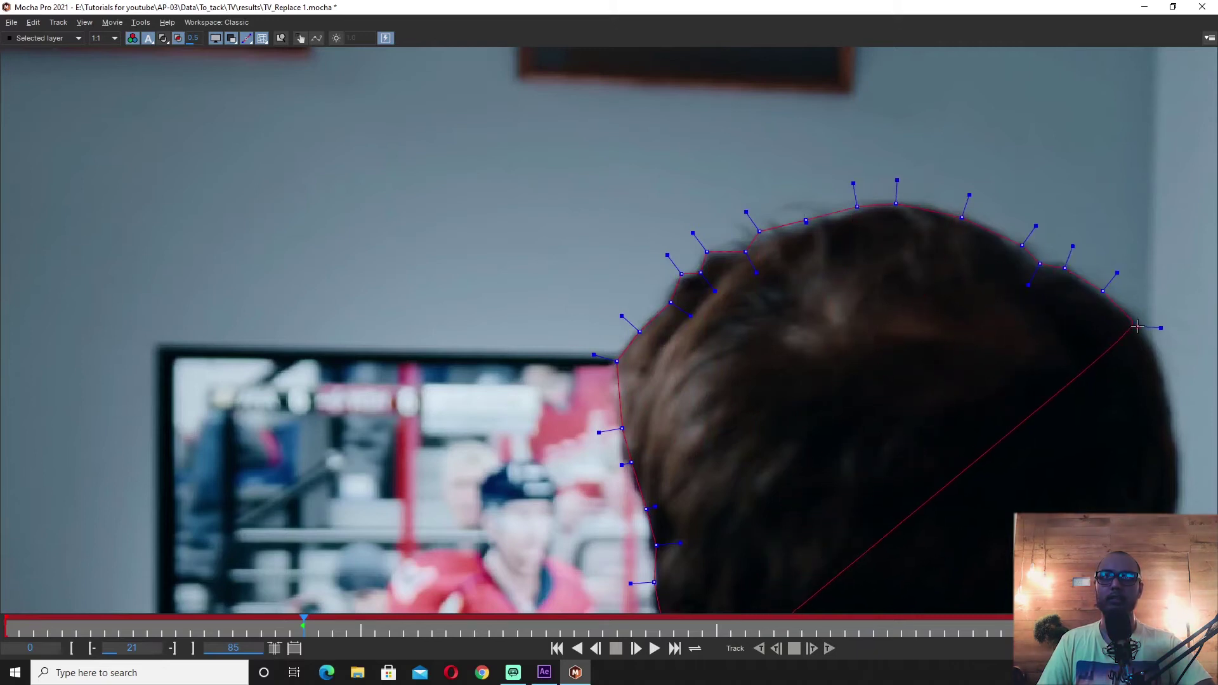
# Extend the head spline down the far side of the hair to the shirt collar.
pyautogui.moveTo(1136, 326); pyautogui.dragTo(1015, 223)
pyautogui.click(1045, 267)
pyautogui.click(1056, 341)
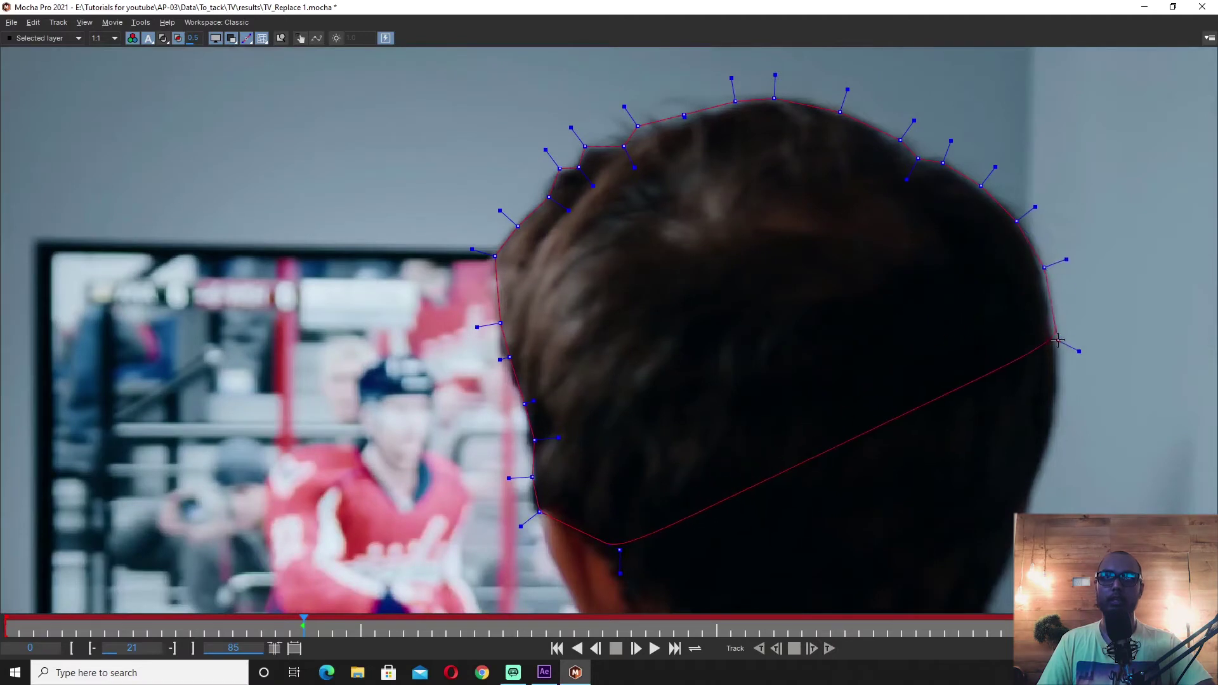
pyautogui.moveTo(1065, 393); pyautogui.dragTo(1041, 277)
pyautogui.click(1038, 279)
pyautogui.click(1030, 336)
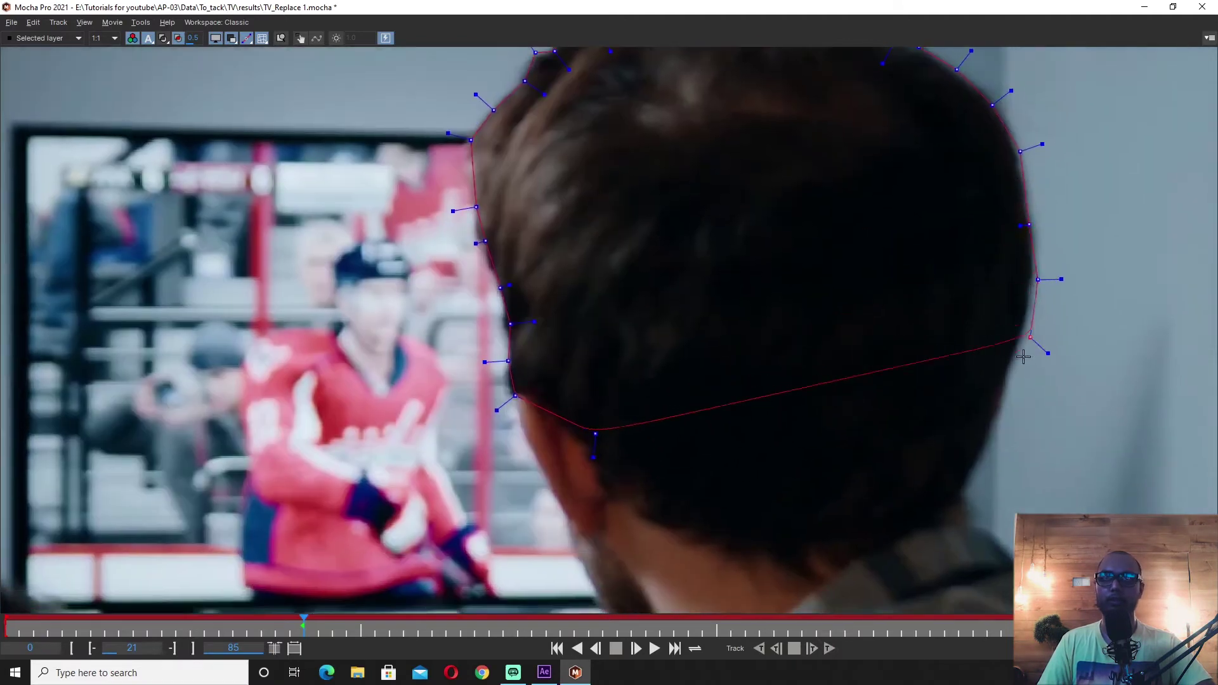
pyautogui.click(1006, 402)
pyautogui.click(1001, 389)
pyautogui.click(993, 429)
pyautogui.click(974, 468)
pyautogui.click(962, 495)
pyautogui.click(959, 512)
# Trace the lower hairline along the nape back to the ear, close the head spline, pull its ear point onto the hairline and save.
pyautogui.click(892, 531)
pyautogui.click(821, 556)
pyautogui.click(722, 562)
pyautogui.click(681, 533)
pyautogui.click(615, 498)
pyautogui.rightClick(590, 465)
pyautogui.moveTo(593, 433); pyautogui.dragTo(546, 406)
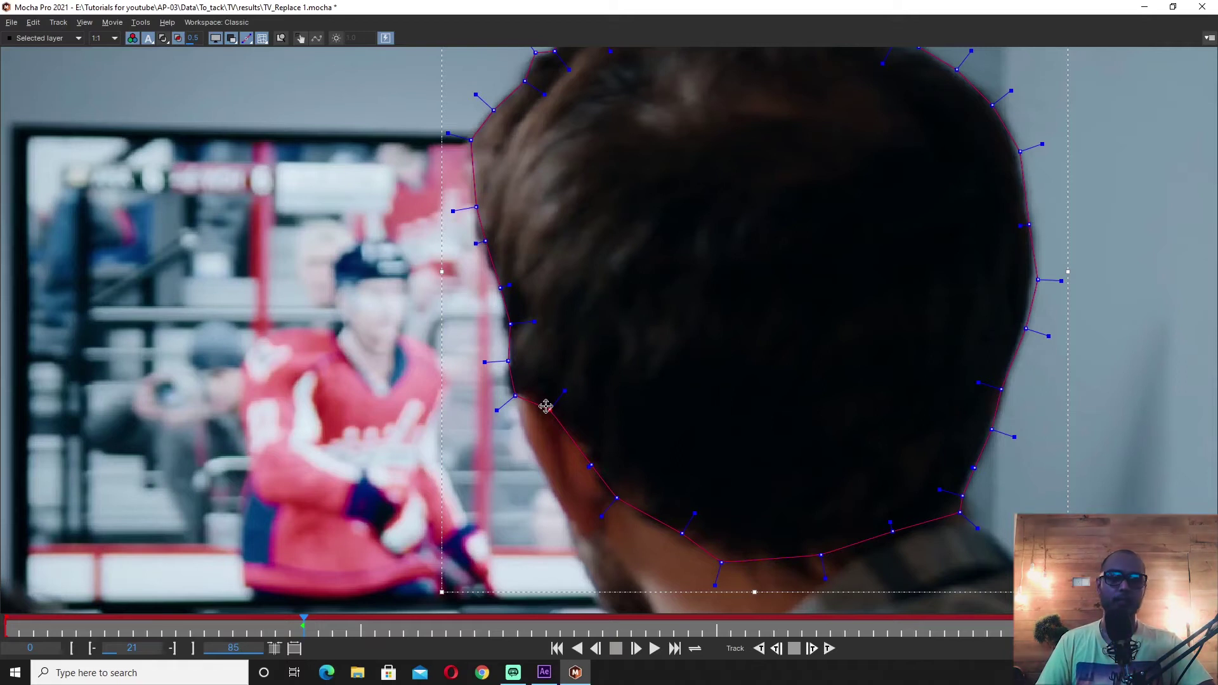
pyautogui.hotkey('ctrl', 's')
# Shorten the handles of all points on the man's head spline together to smooth its curve, and save the project.
pyautogui.scroll(-3, 545, 406)
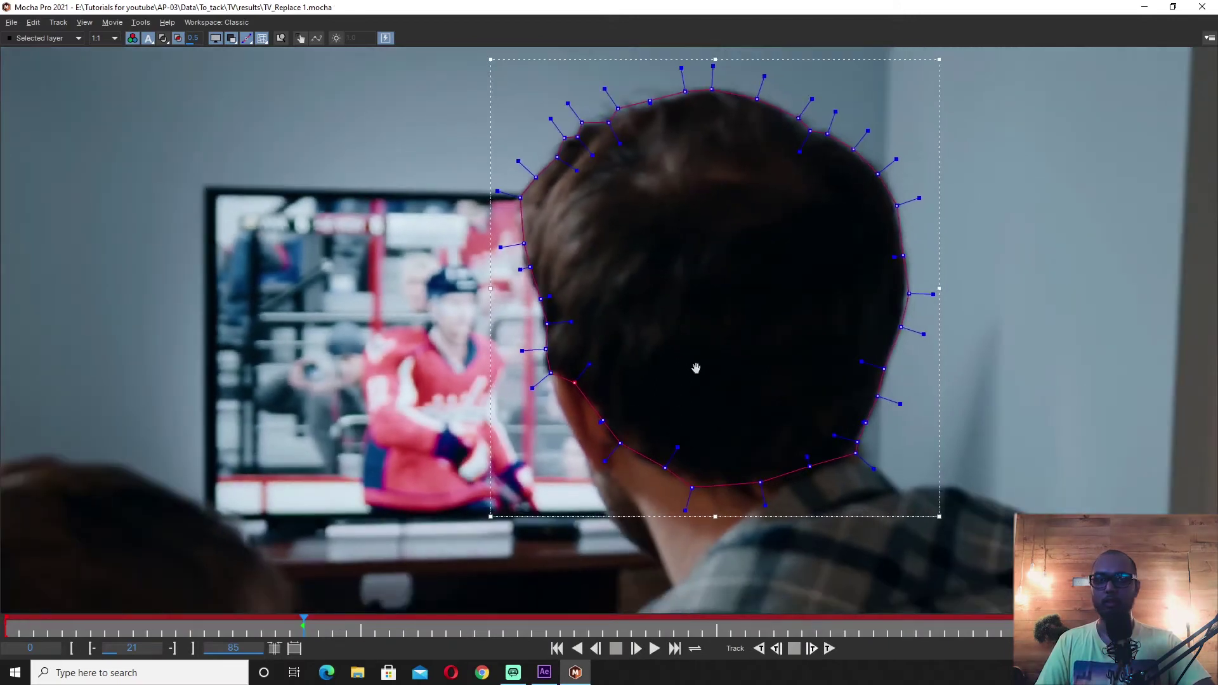
pyautogui.moveTo(695, 367); pyautogui.dragTo(762, 414)
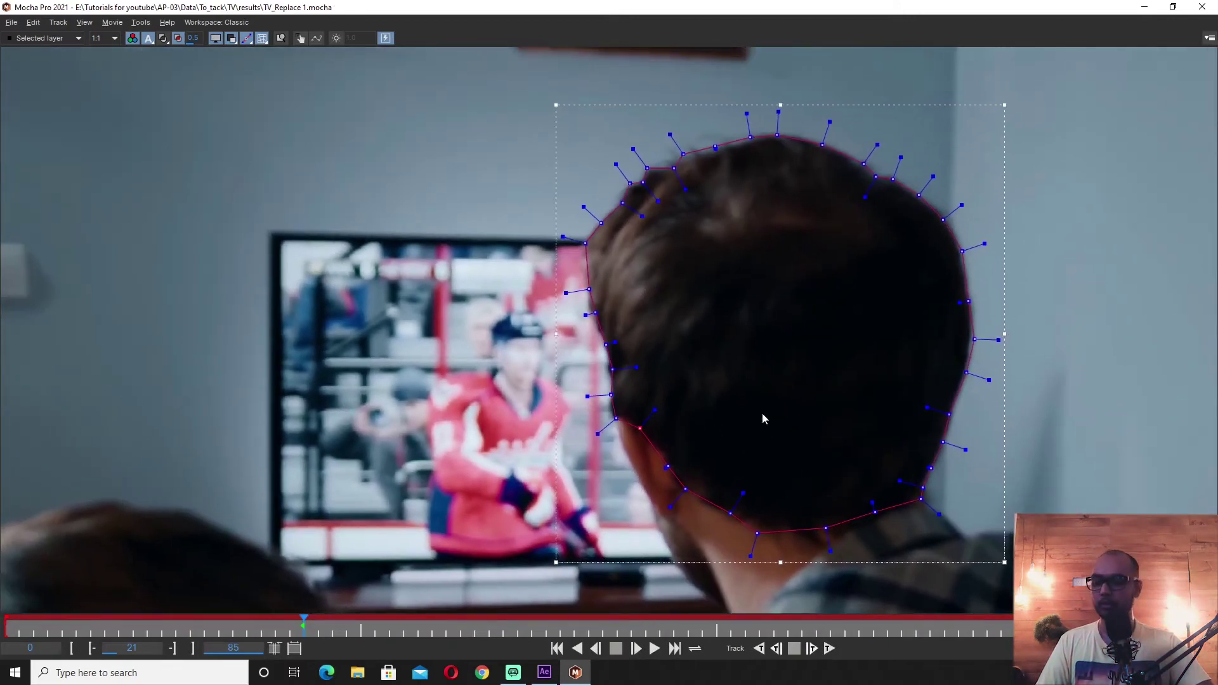
pyautogui.scroll(-2, 761, 419)
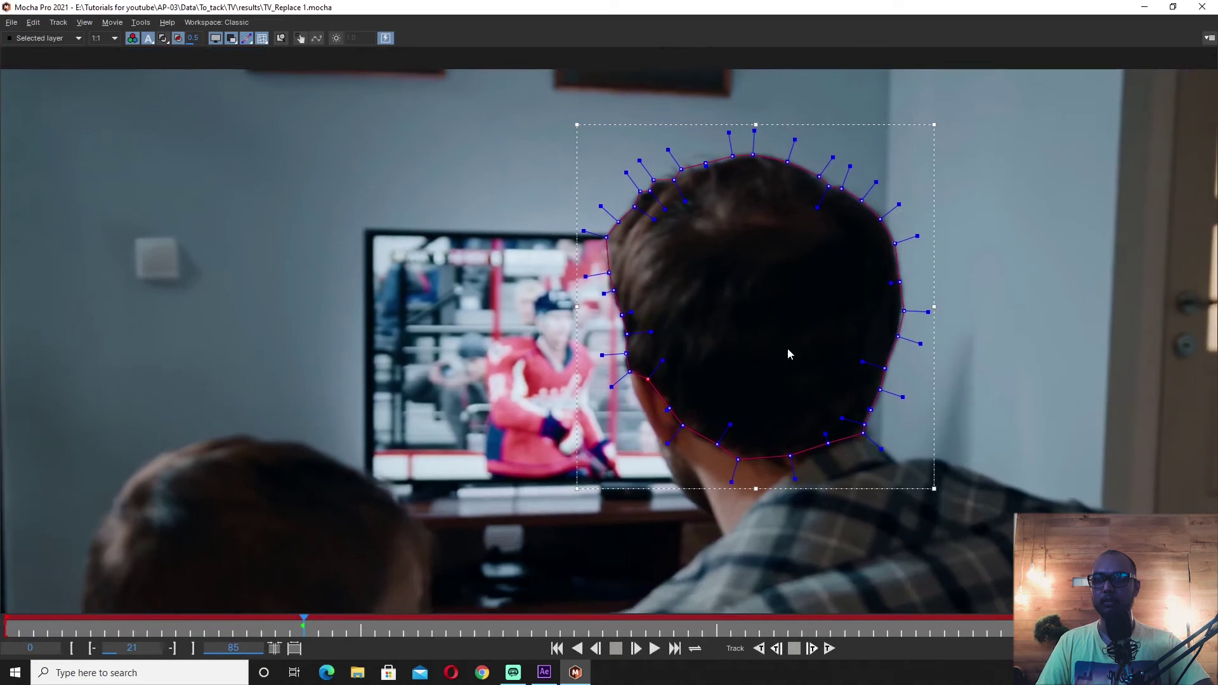
pyautogui.moveTo(667, 442); pyautogui.dragTo(676, 434)
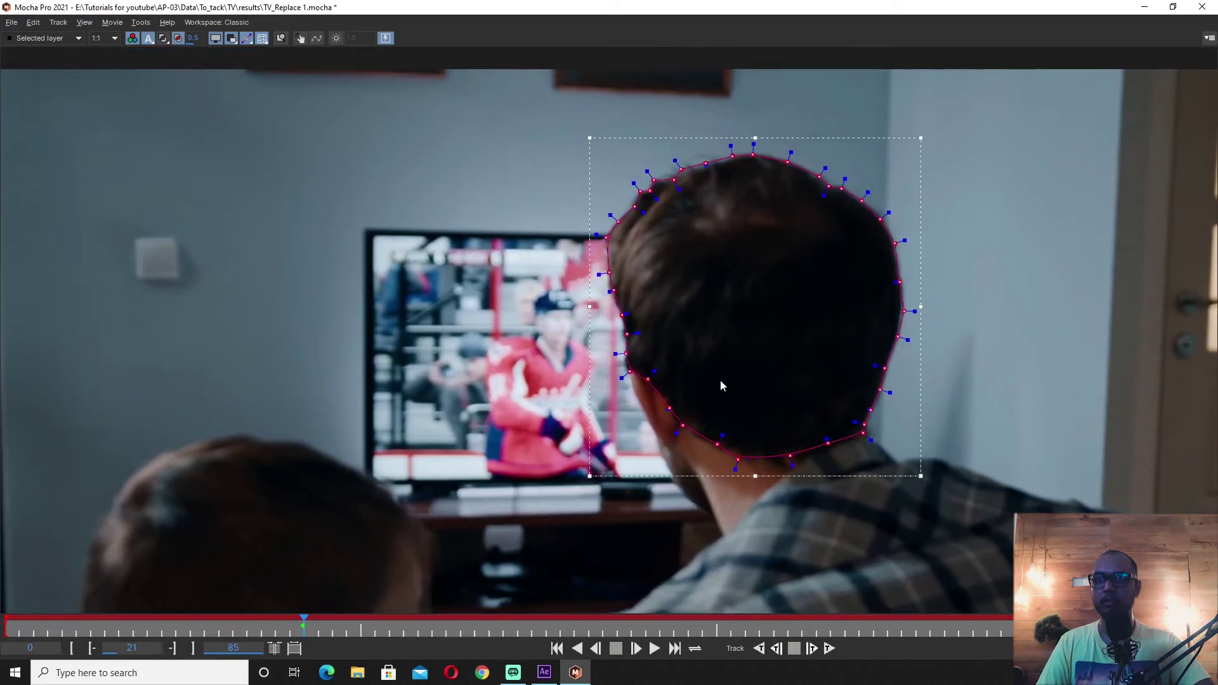
pyautogui.hotkey('ctrl', 's')
# Tighten the head spline's points just above the ear and along the hair edge facing the TV.
pyautogui.scroll(3, 720, 386)
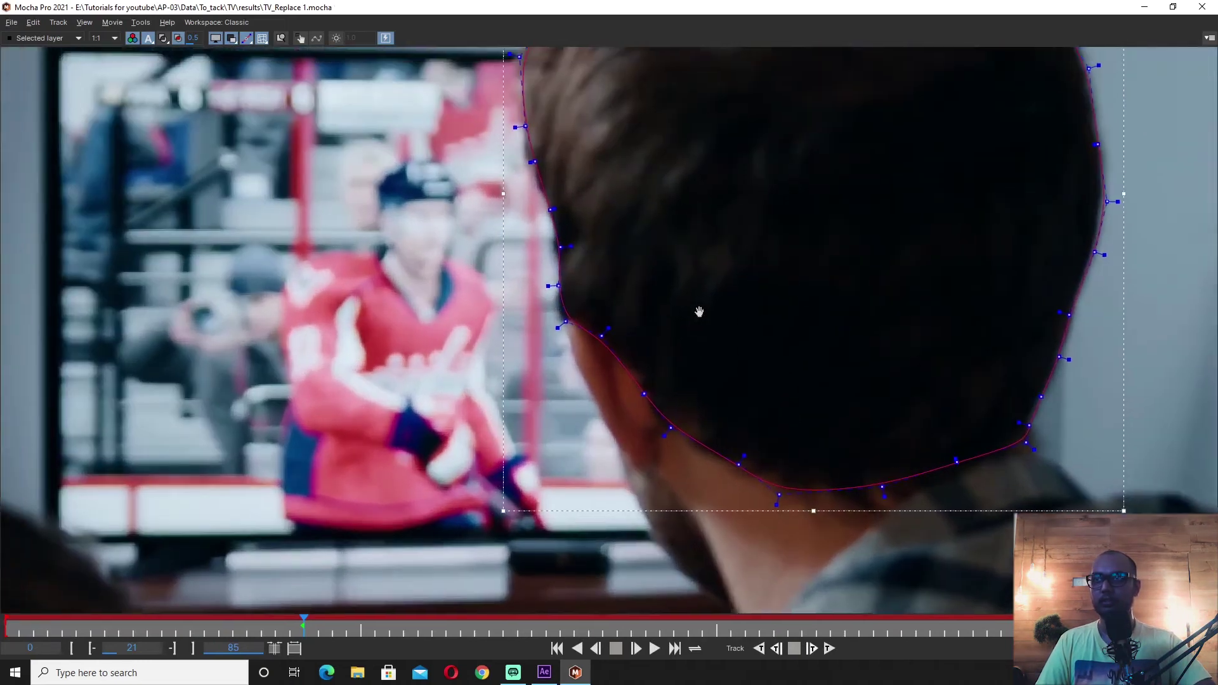
pyautogui.moveTo(699, 311); pyautogui.dragTo(769, 336)
pyautogui.moveTo(628, 353); pyautogui.dragTo(620, 347)
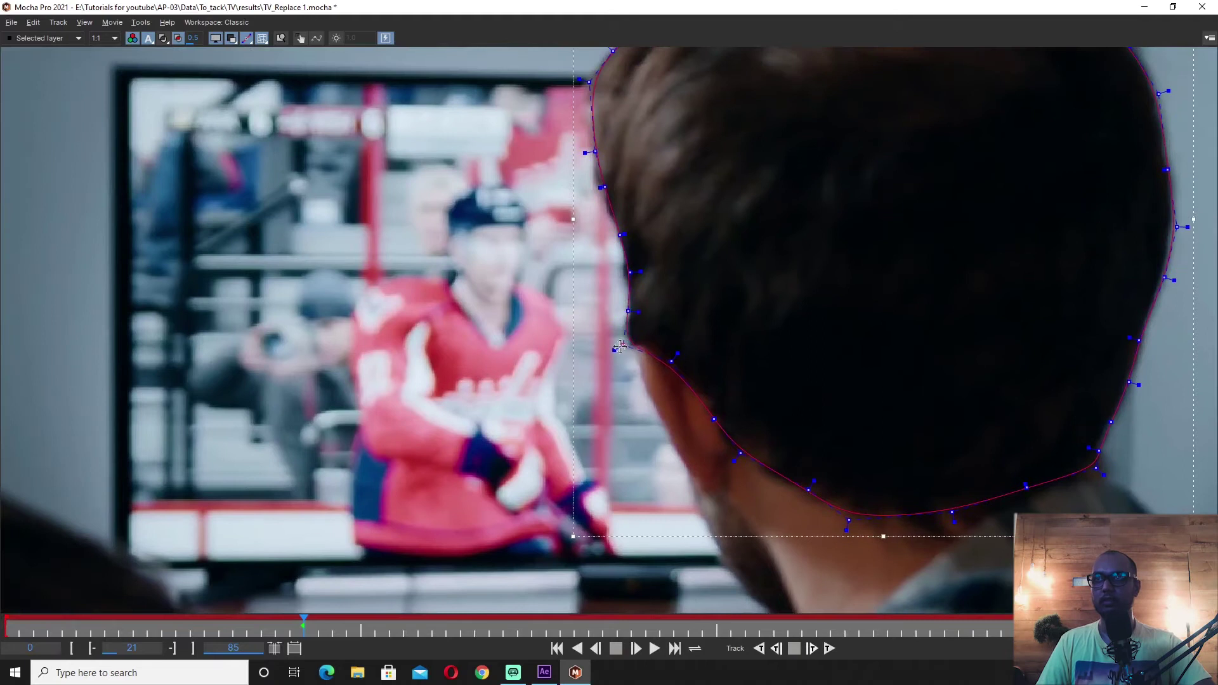
pyautogui.scroll(-2, 796, 284)
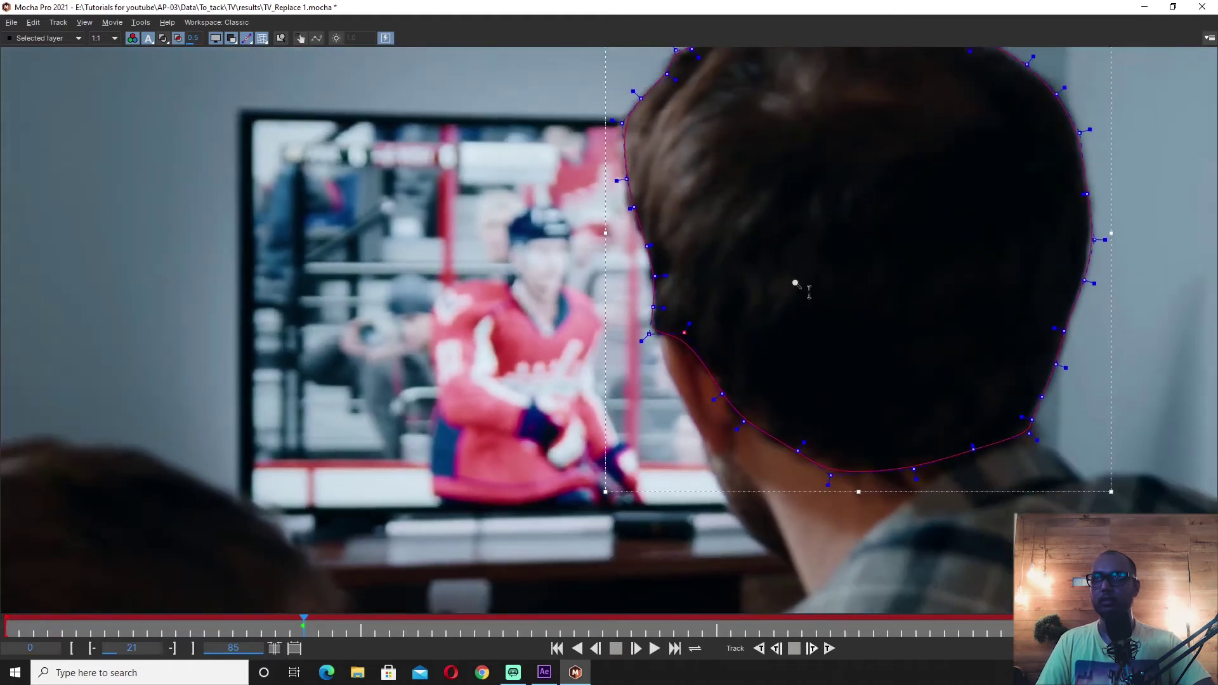
pyautogui.scroll(-2, 796, 284)
pyautogui.scroll(4, 689, 312)
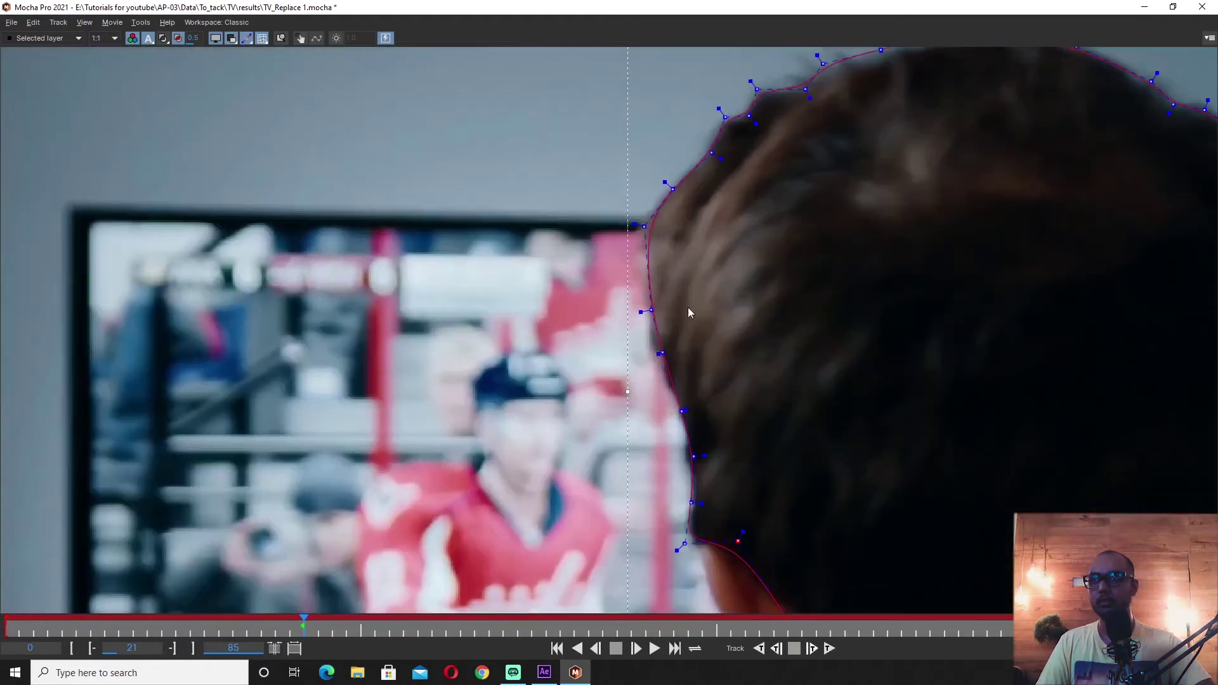
pyautogui.scroll(-2, 694, 337)
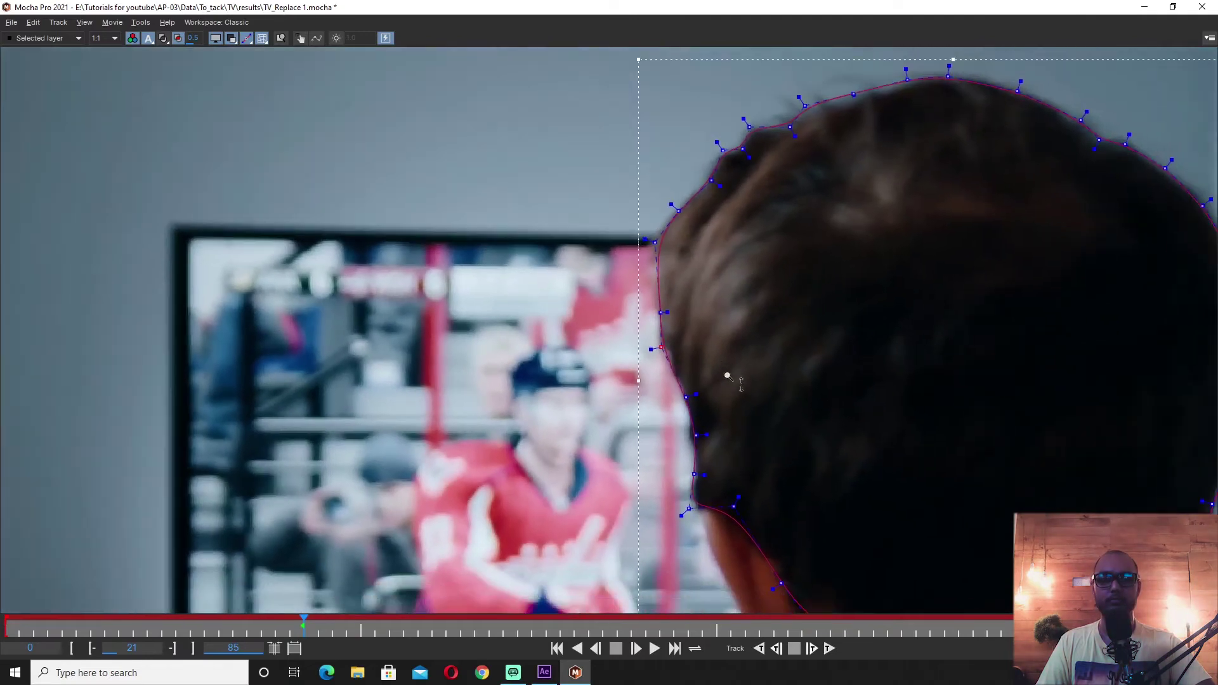
pyautogui.scroll(-2, 717, 331)
pyautogui.scroll(2, 698, 356)
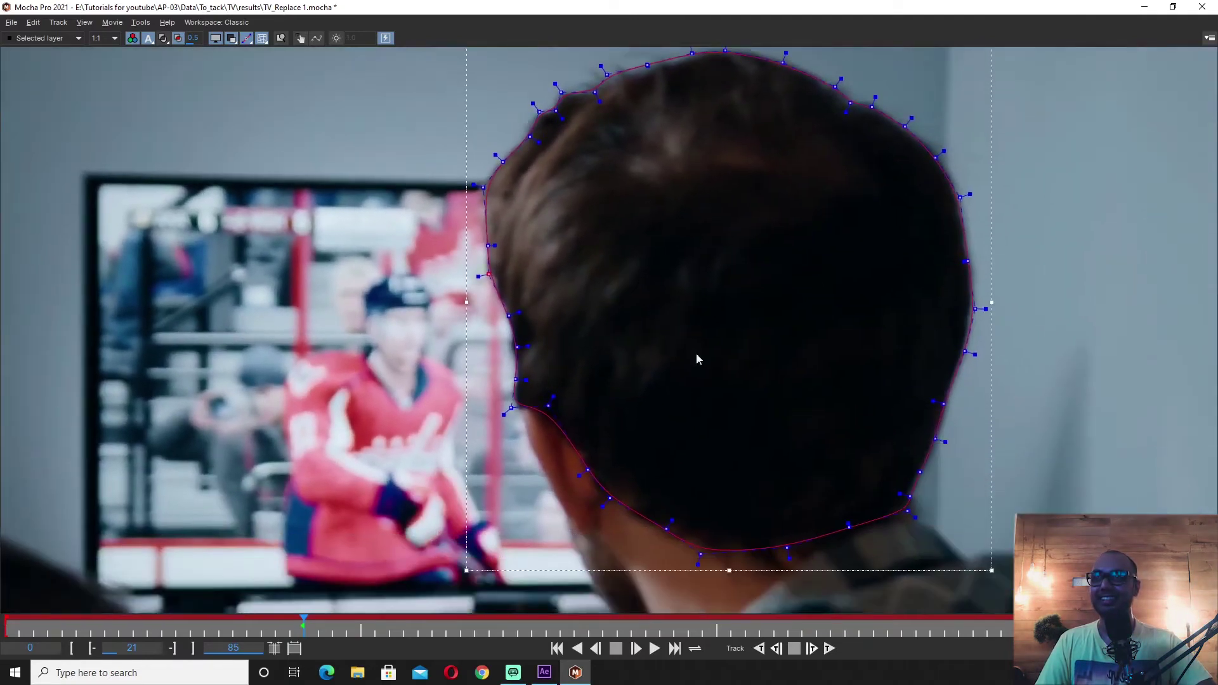
pyautogui.scroll(2, 780, 437)
pyautogui.click(1082, 375)
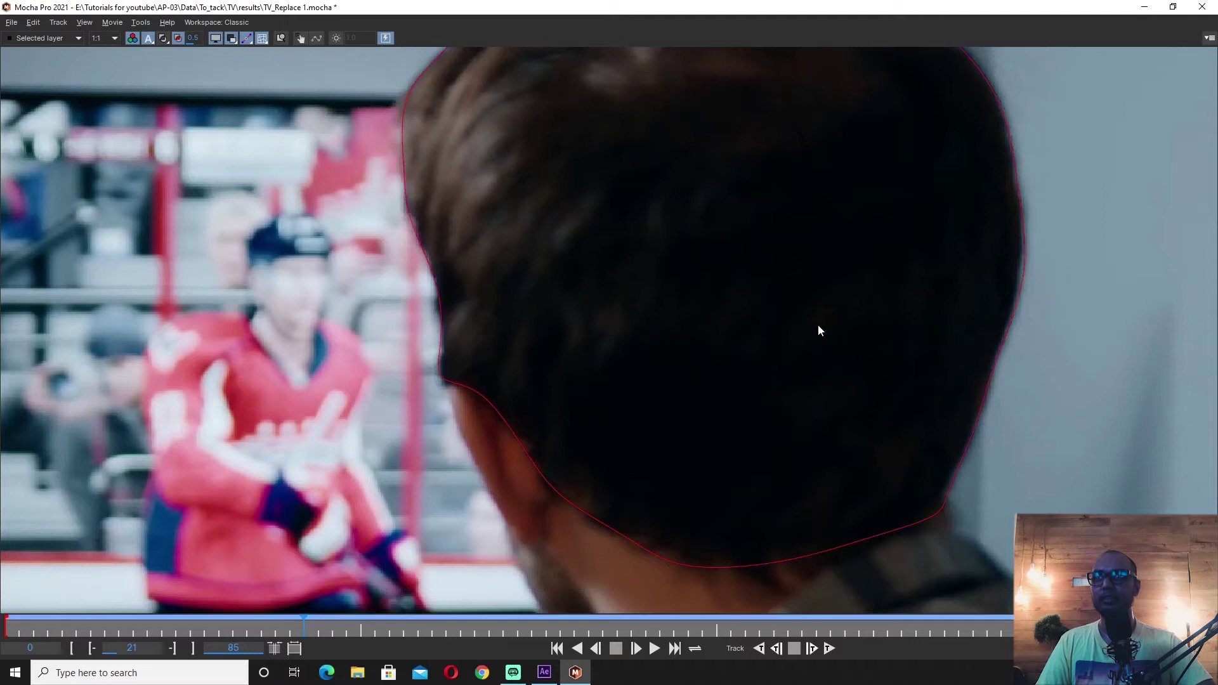
# Check the outline against the hair all around the man's head and save the project.
pyautogui.scroll(2, 817, 324)
pyautogui.scroll(-2, 856, 449)
pyautogui.scroll(2, 544, 171)
pyautogui.click(515, 267)
pyautogui.click(350, 363)
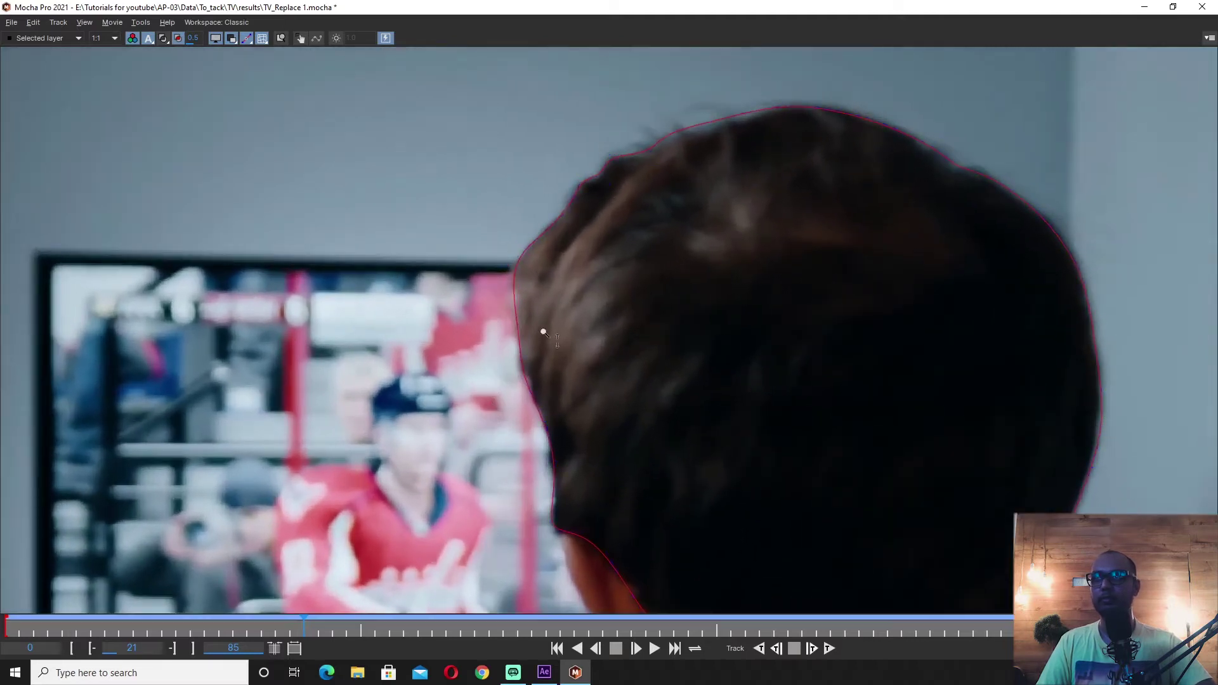
pyautogui.scroll(-2, 585, 448)
pyautogui.scroll(-1, 585, 448)
pyautogui.moveTo(682, 371); pyautogui.dragTo(660, 245)
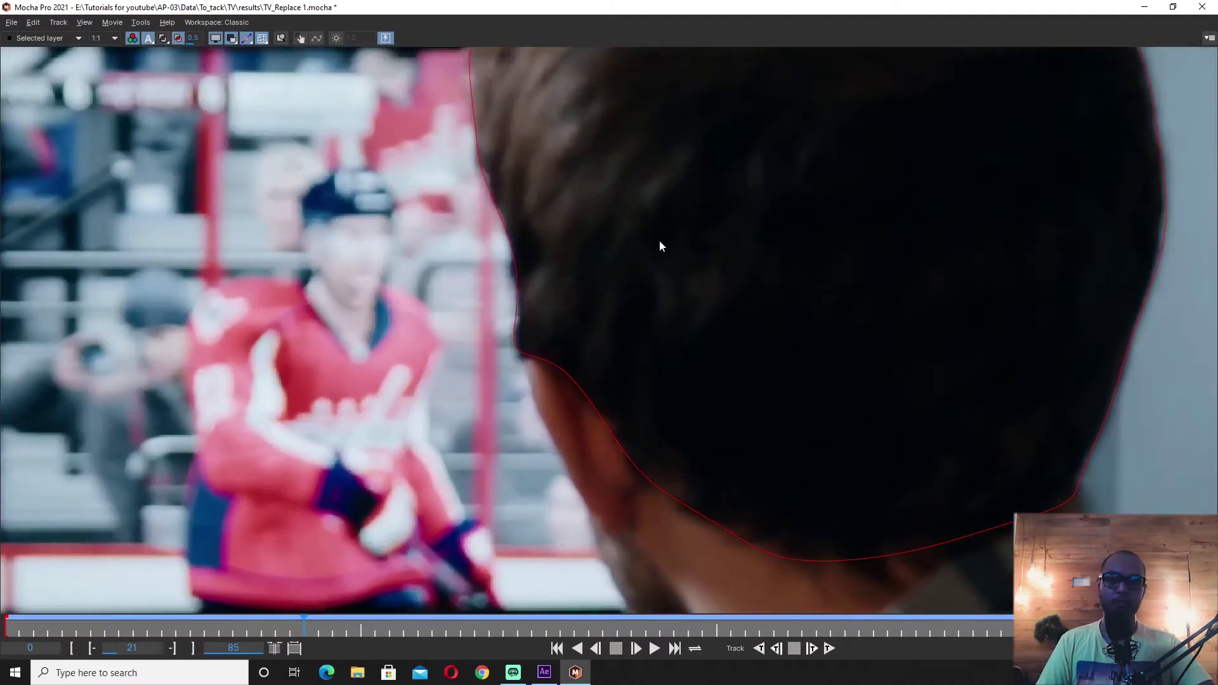
pyautogui.hotkey('ctrl', 's')
pyautogui.scroll(-4, 694, 318)
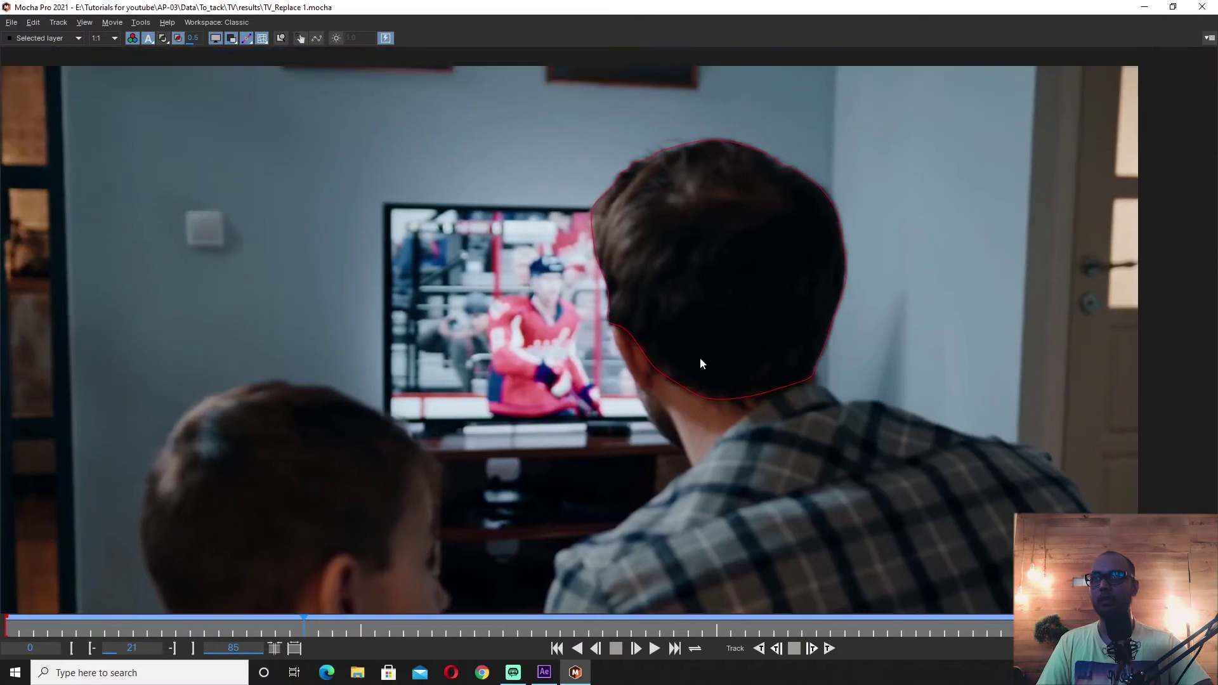
pyautogui.click(611, 200)
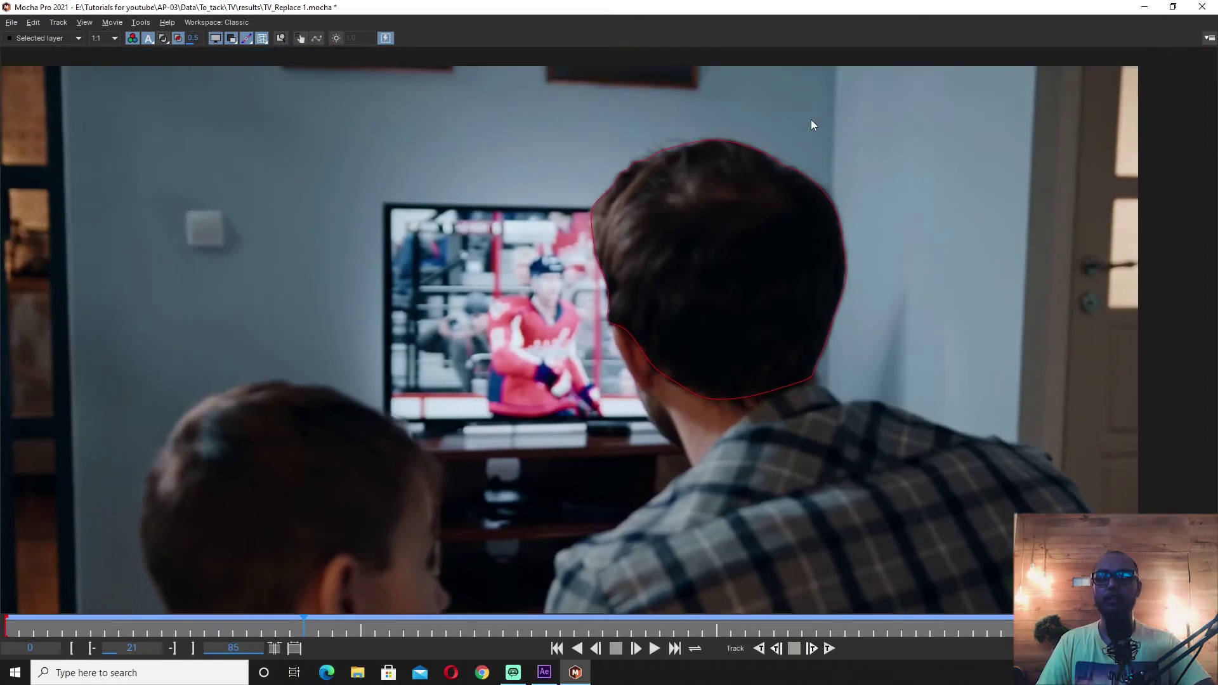
pyautogui.scroll(3, 664, 321)
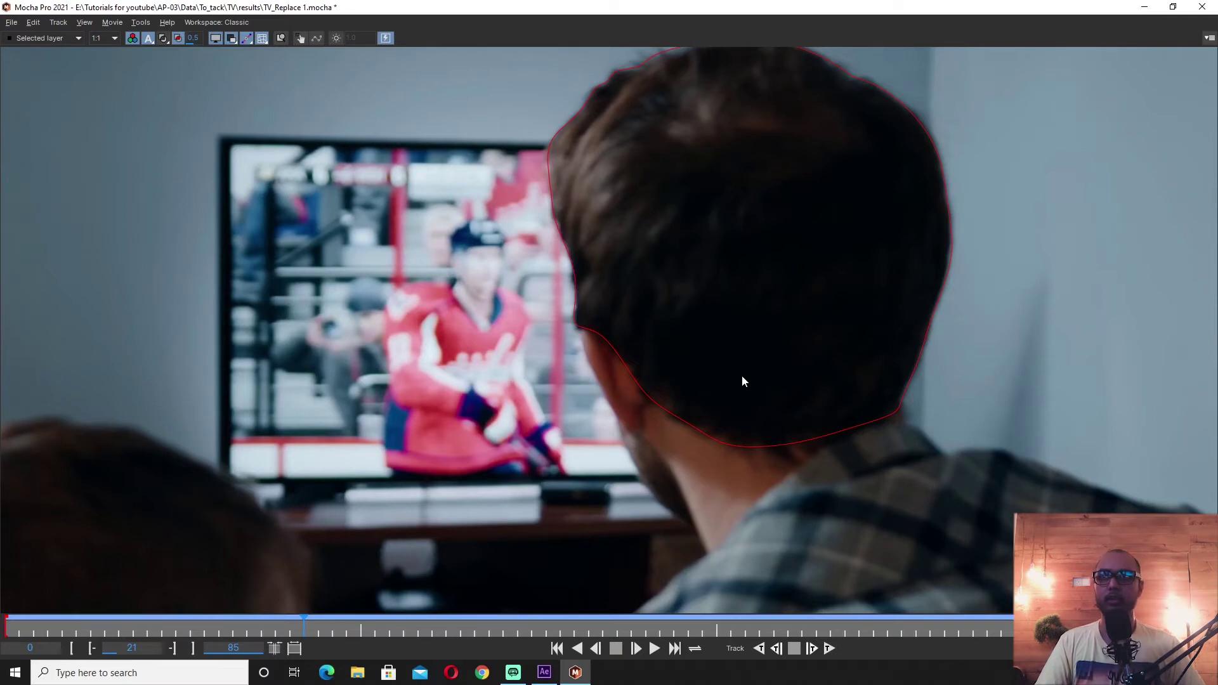
pyautogui.hotkey('ctrl', 's')
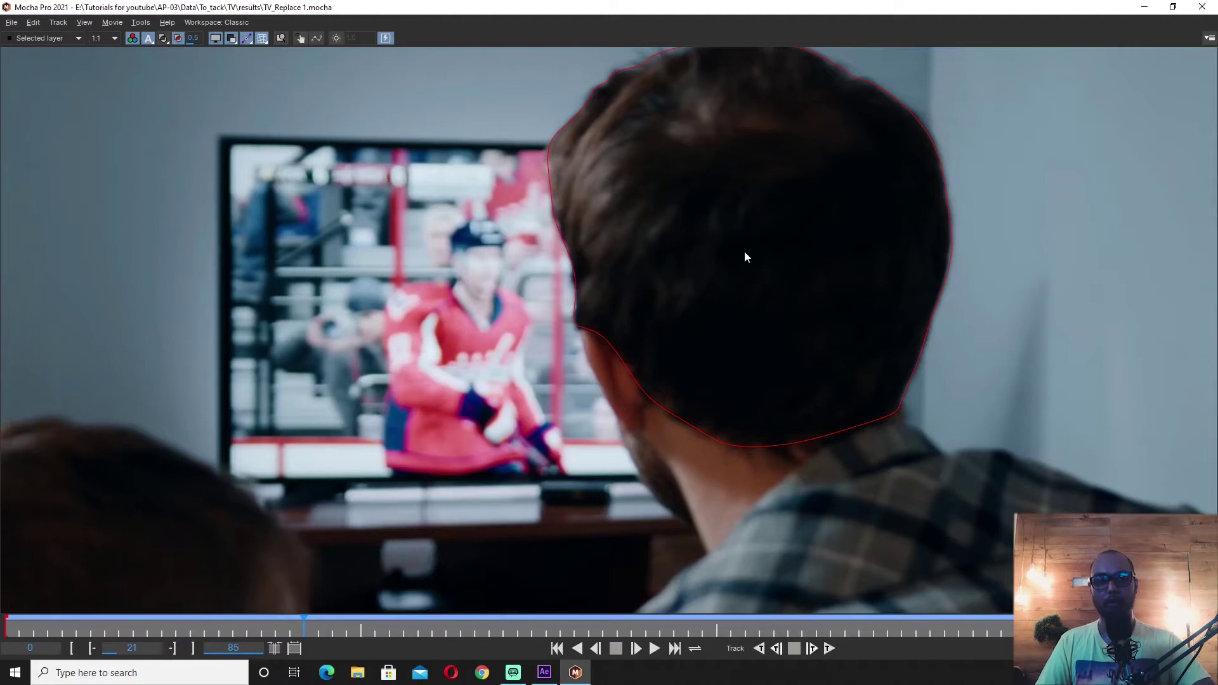
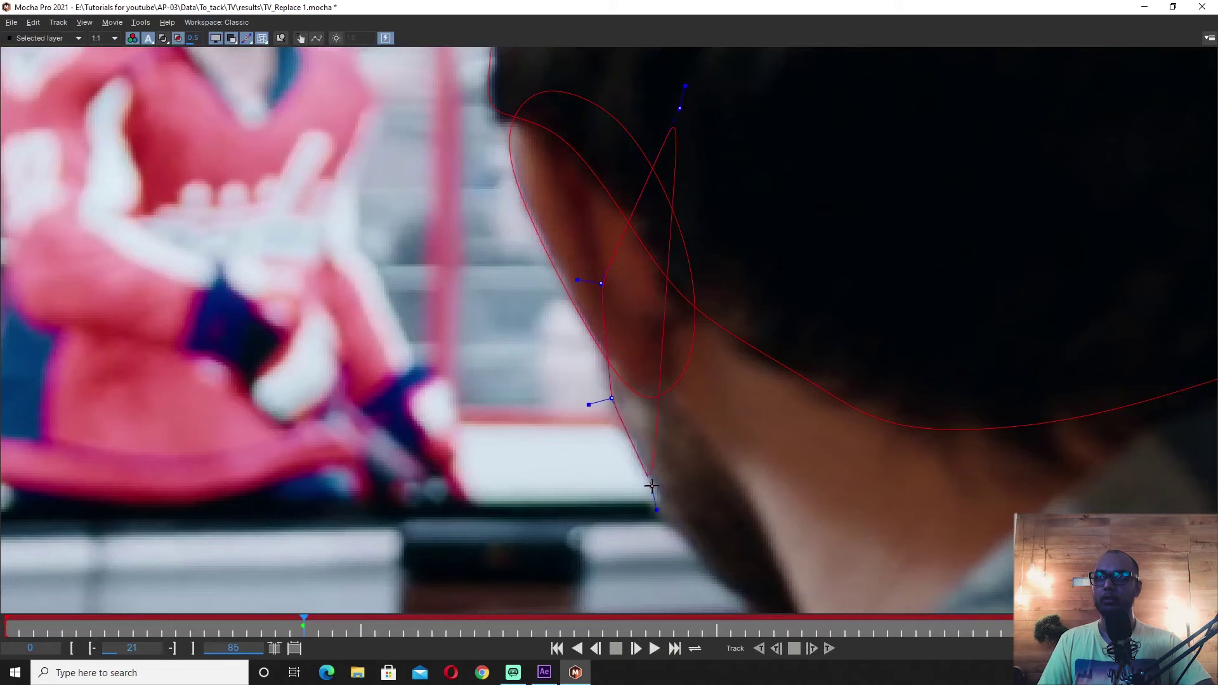
# Trace the neck spline down the man's jaw, along the shirt collar and up into the hair, and close it.
pyautogui.moveTo(628, 355); pyautogui.dragTo(632, 366)
pyautogui.click(698, 425)
pyautogui.click(755, 436)
pyautogui.click(945, 360)
pyautogui.moveTo(942, 356); pyautogui.dragTo(702, 448)
pyautogui.click(703, 451)
pyautogui.click(840, 385)
pyautogui.rightClick(843, 383)
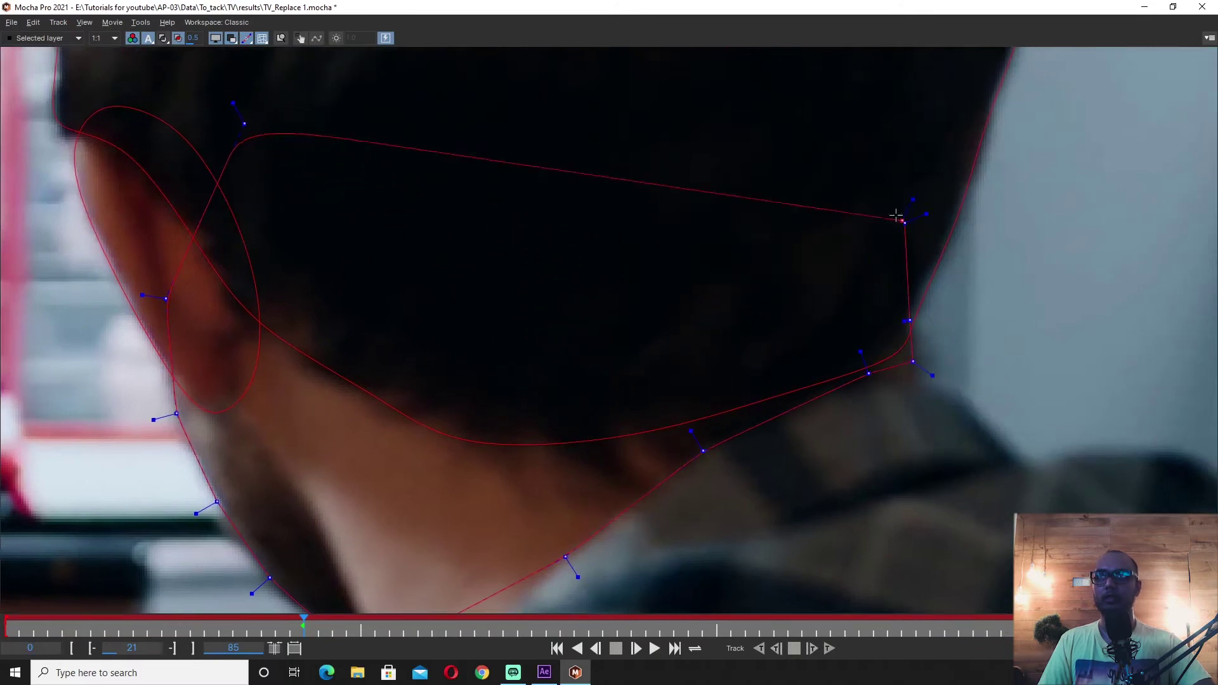
# Start a new X-spline at the boy's nape and place points up the back of his head toward the crown.
pyautogui.scroll(-5, 584, 193)
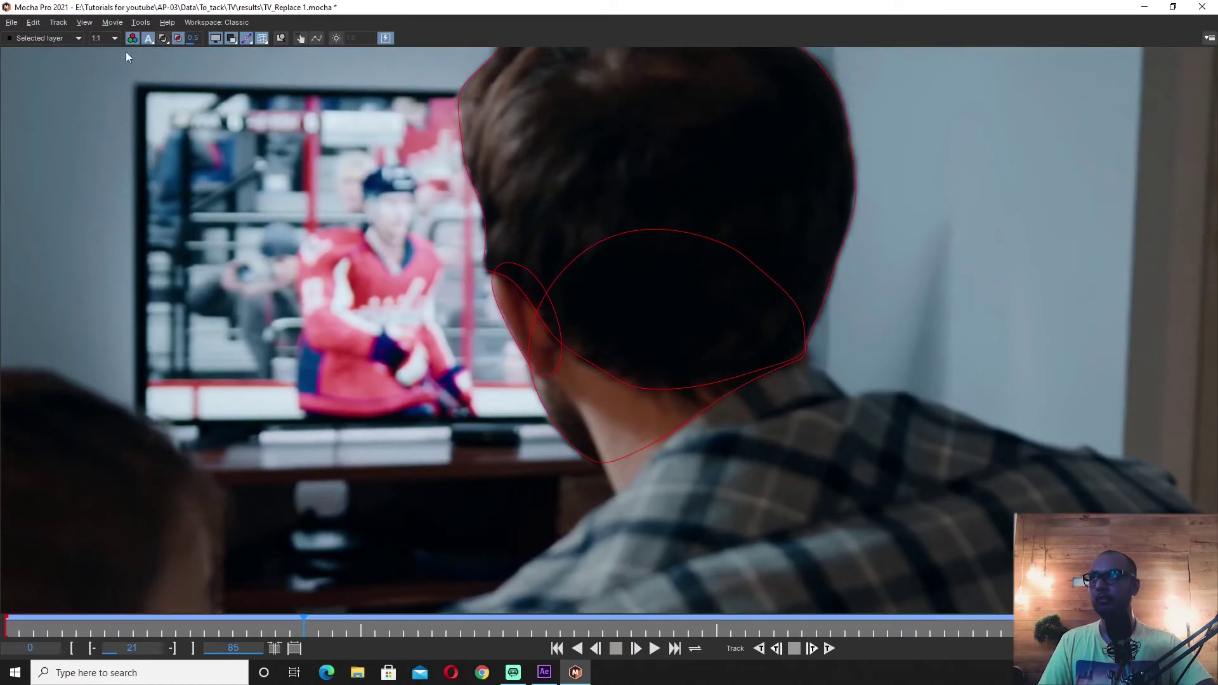
pyautogui.moveTo(707, 343); pyautogui.dragTo(796, 416)
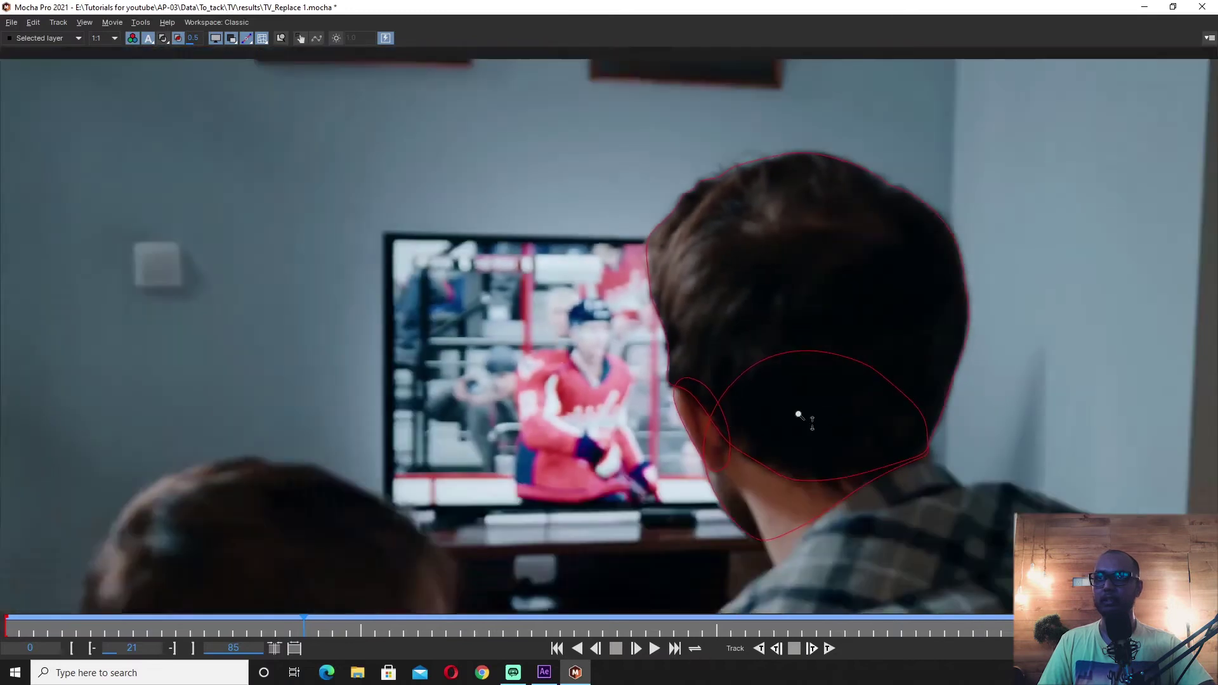
pyautogui.scroll(-5, 831, 485)
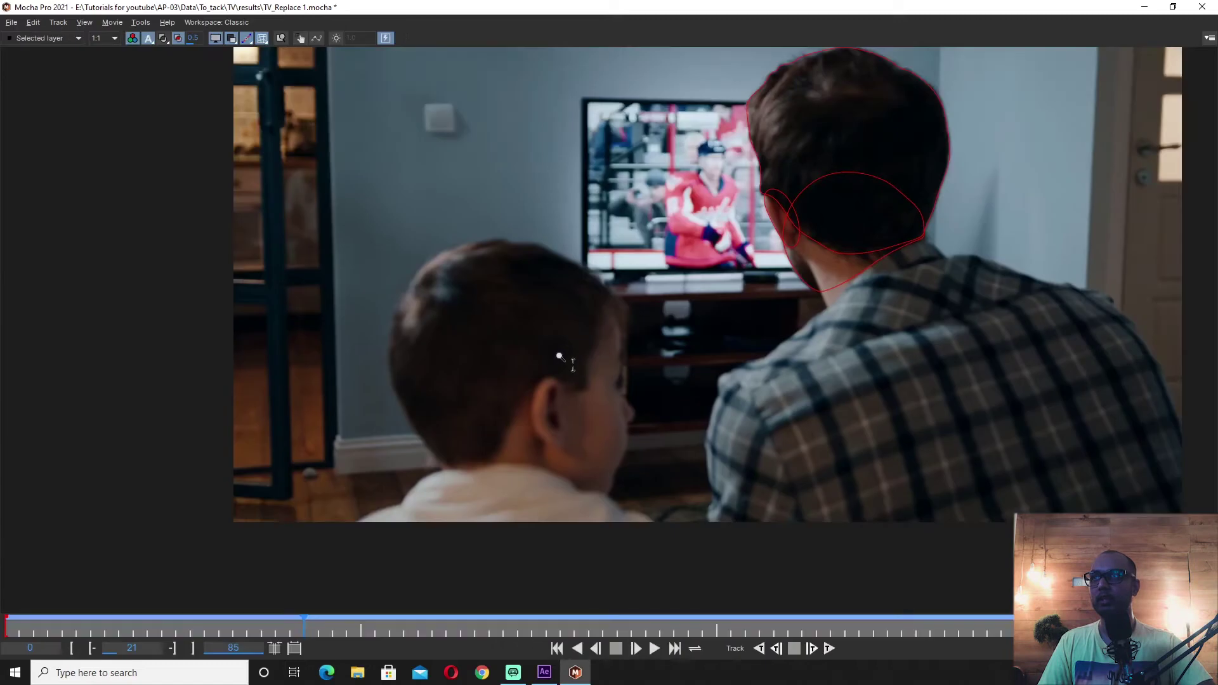
pyautogui.scroll(2, 619, 129)
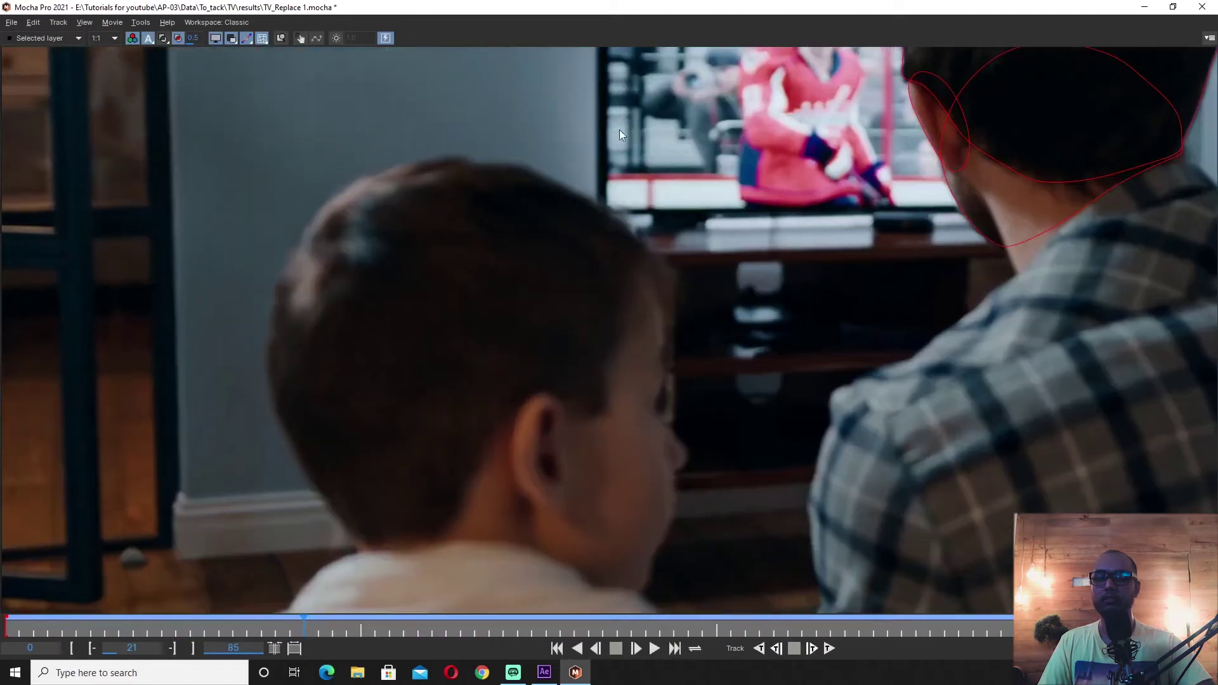
pyautogui.moveTo(541, 259); pyautogui.dragTo(552, 155)
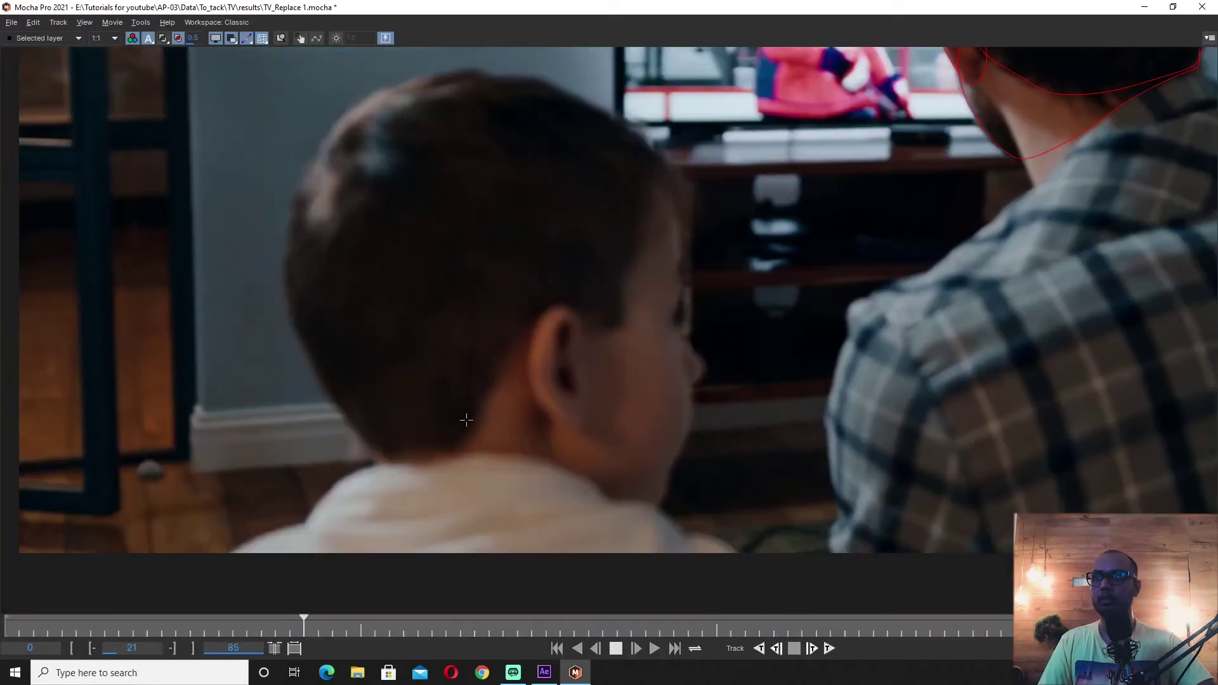
pyautogui.click(373, 452)
pyautogui.click(387, 473)
pyautogui.click(301, 346)
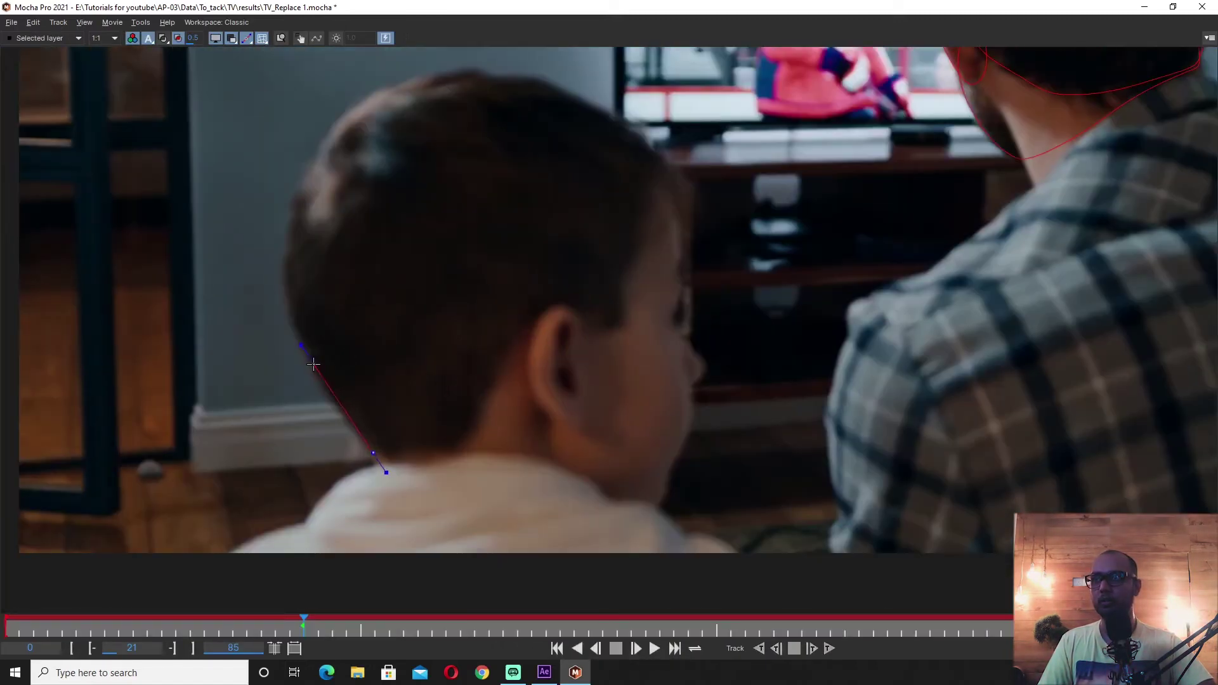
pyautogui.moveTo(283, 307); pyautogui.dragTo(259, 312)
pyautogui.moveTo(286, 259); pyautogui.dragTo(275, 191)
pyautogui.moveTo(333, 139); pyautogui.dragTo(313, 125)
pyautogui.click(385, 83)
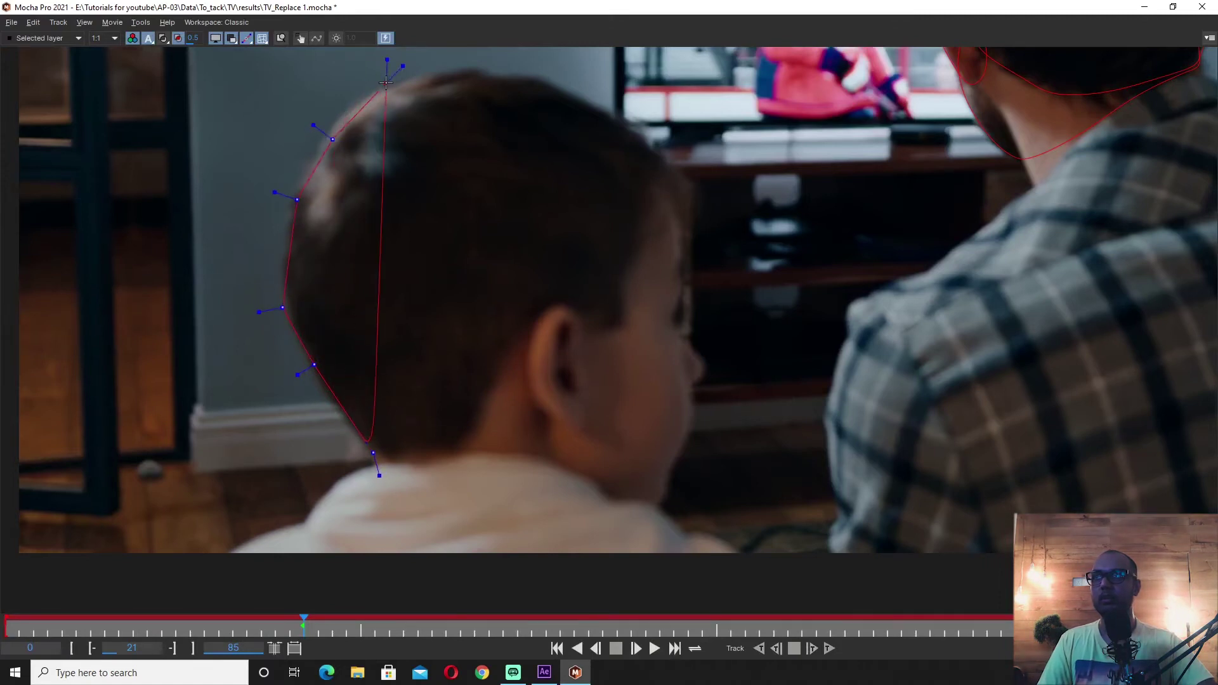
# Continue the boy's head spline over the crown, down the forehead, across the cheek and along the shirt neckline, and close it.
pyautogui.scroll(2, 385, 83)
pyautogui.click(501, 116)
pyautogui.click(555, 126)
pyautogui.click(621, 128)
pyautogui.click(756, 216)
pyautogui.click(800, 277)
pyautogui.click(728, 403)
pyautogui.click(690, 472)
pyautogui.click(626, 572)
pyautogui.click(514, 589)
pyautogui.rightClick(431, 602)
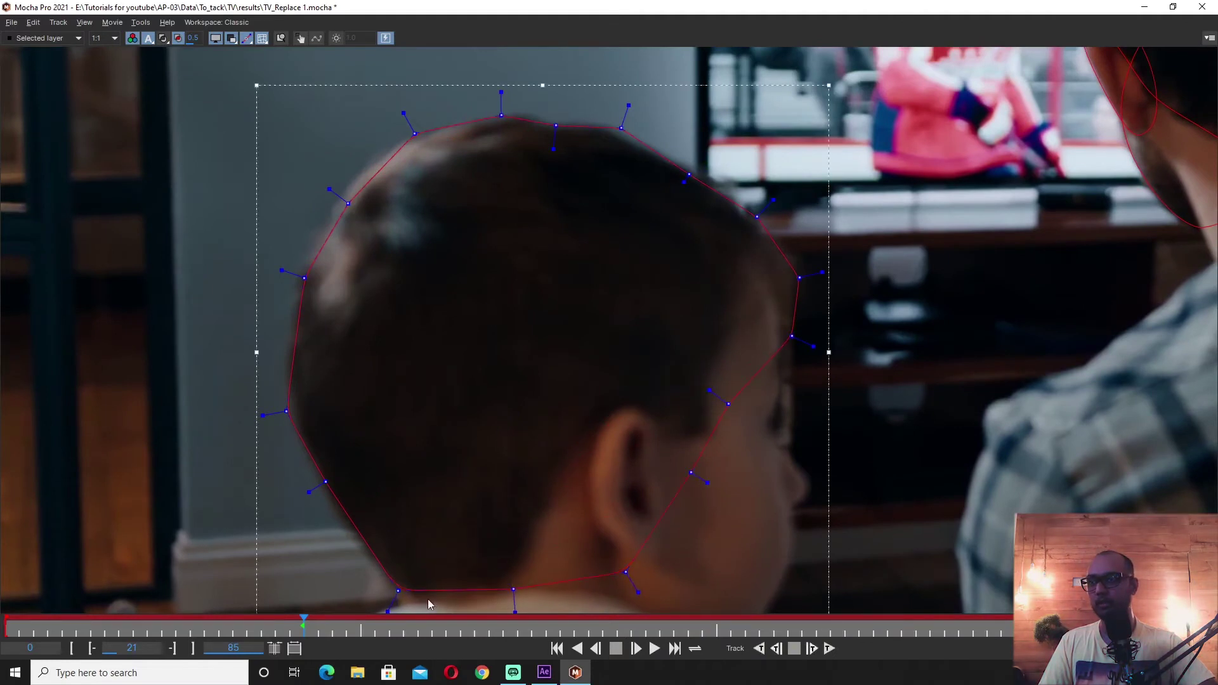
# Fit the boy's spline points from the nape up the back of the head to the hair edge.
pyautogui.moveTo(398, 591); pyautogui.dragTo(396, 599)
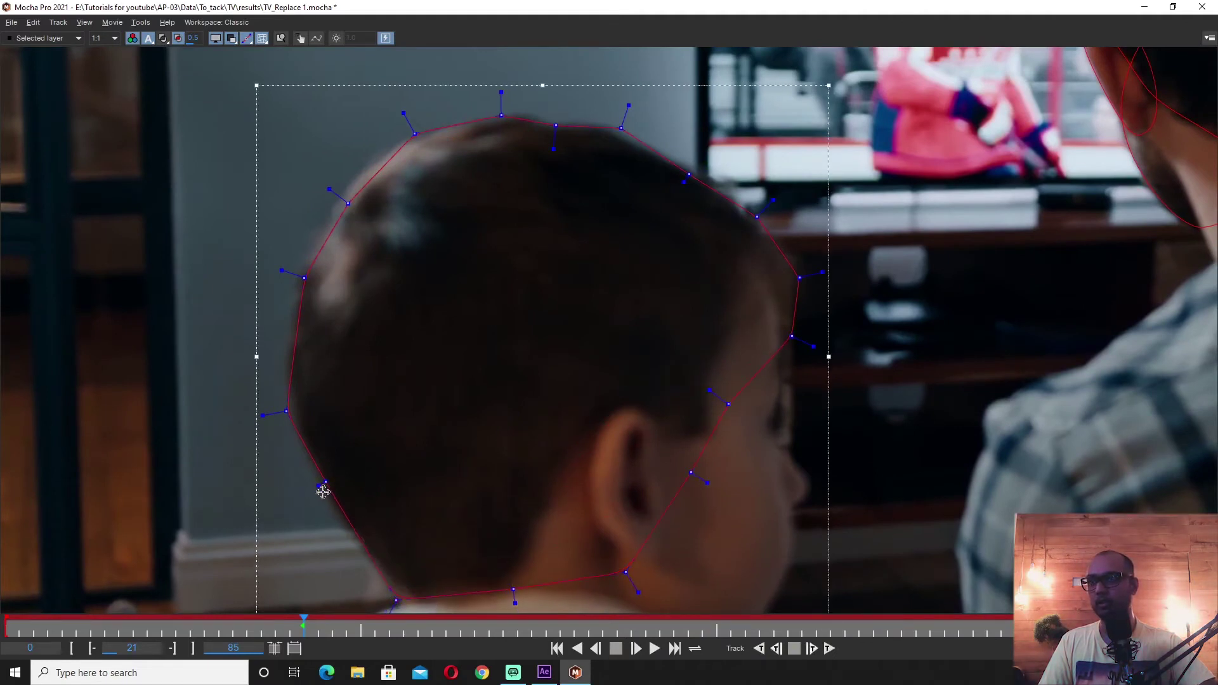
pyautogui.moveTo(322, 482); pyautogui.dragTo(322, 494)
pyautogui.moveTo(283, 410); pyautogui.dragTo(266, 379)
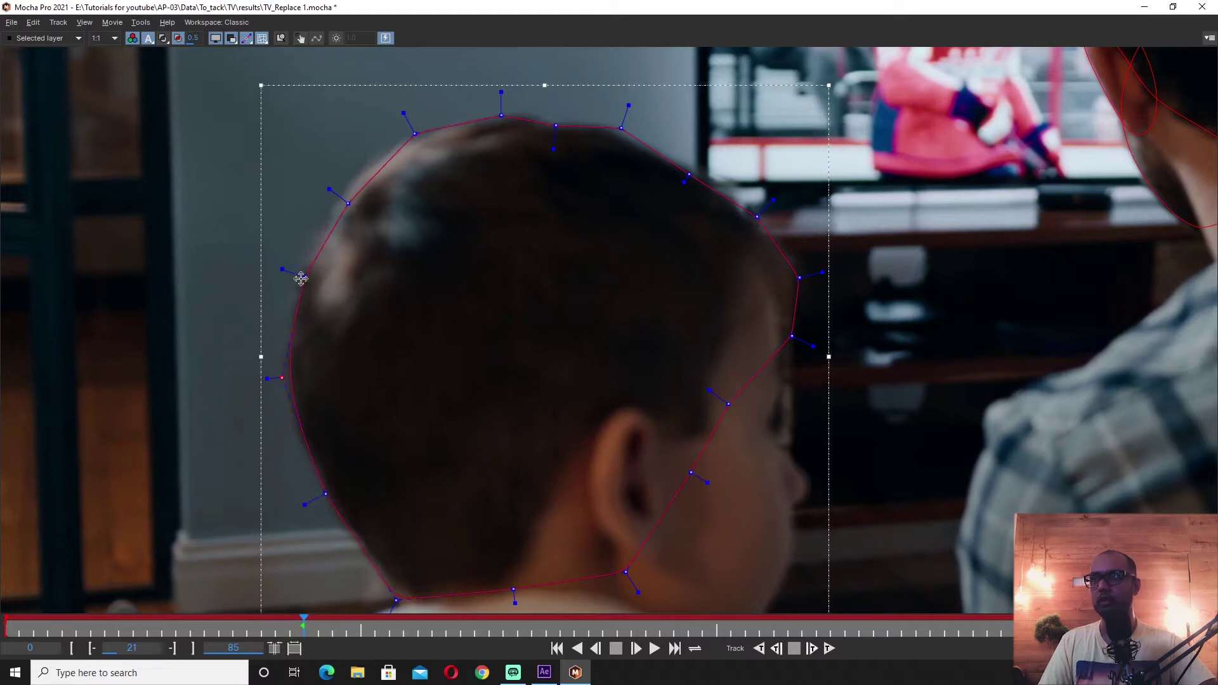
pyautogui.moveTo(301, 278); pyautogui.dragTo(294, 282)
pyautogui.moveTo(348, 203); pyautogui.dragTo(345, 191)
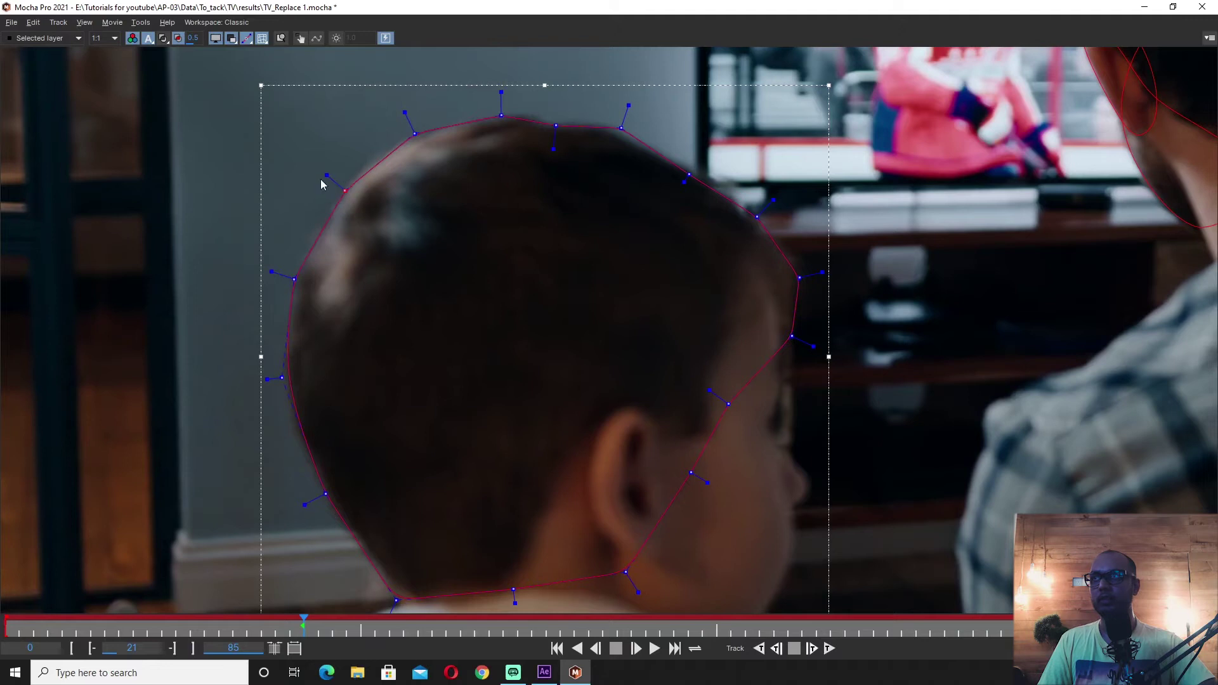
# Adjust the boy's spline points along the crown to follow the hair, and save the project.
pyautogui.moveTo(405, 112)
pyautogui.mouseDown()
pyautogui.moveTo(415, 129)
pyautogui.moveTo(402, 127)
pyautogui.mouseUp()
pyautogui.moveTo(503, 113); pyautogui.dragTo(519, 112)
pyautogui.scroll(-2, 443, 304)
pyautogui.moveTo(548, 152); pyautogui.dragTo(557, 130)
pyautogui.click(553, 207)
pyautogui.hotkey('ctrl', 's')
pyautogui.scroll(-3, 704, 315)
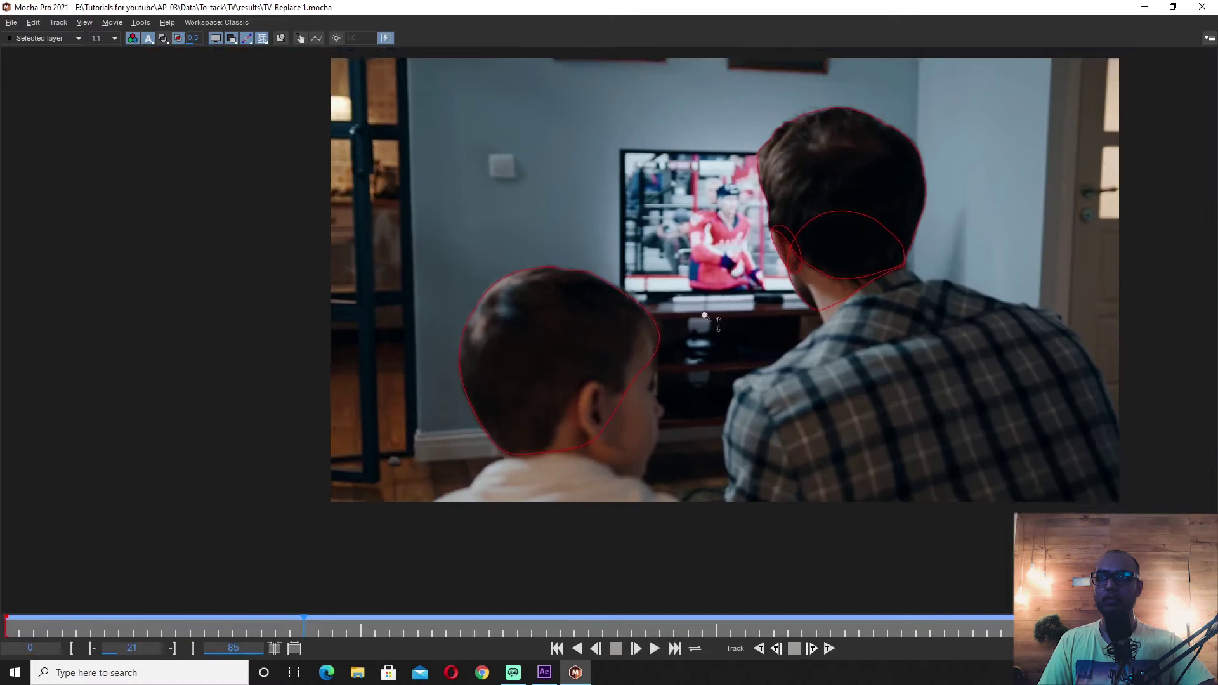
# Examine how the splines fit the man's head, ear and neck and the boy's head at frame 21, and save the project.
pyautogui.scroll(-1, 704, 315)
pyautogui.moveTo(608, 281); pyautogui.dragTo(505, 351)
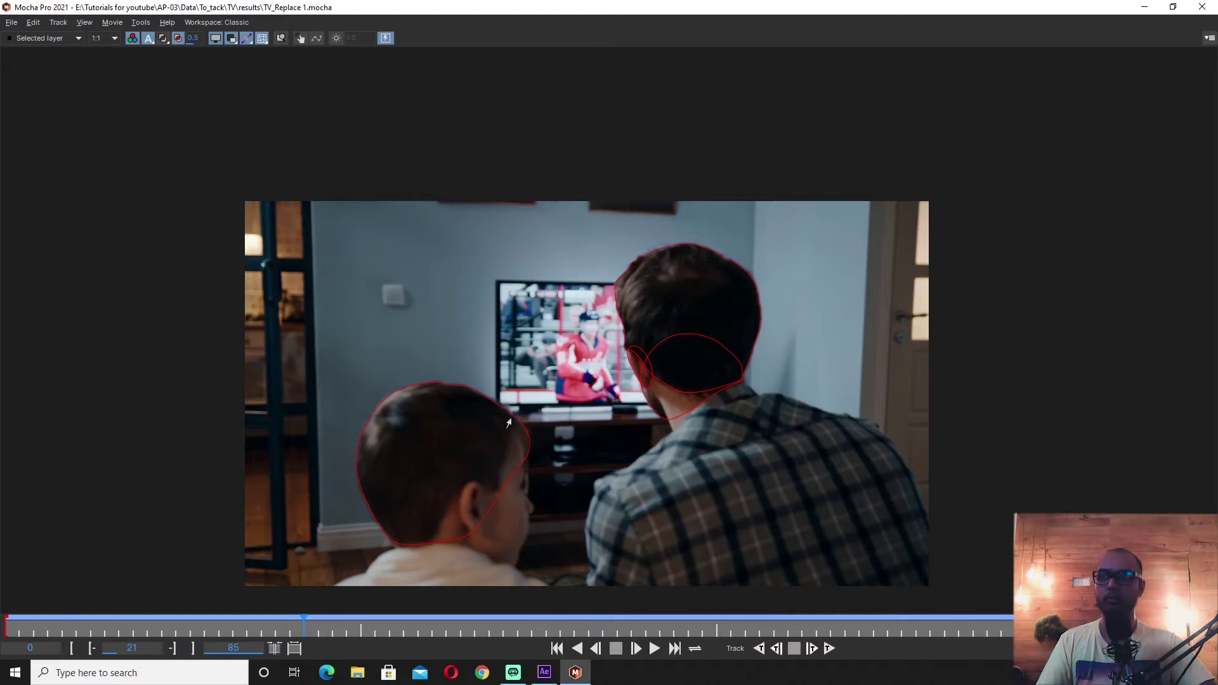
pyautogui.scroll(2, 539, 423)
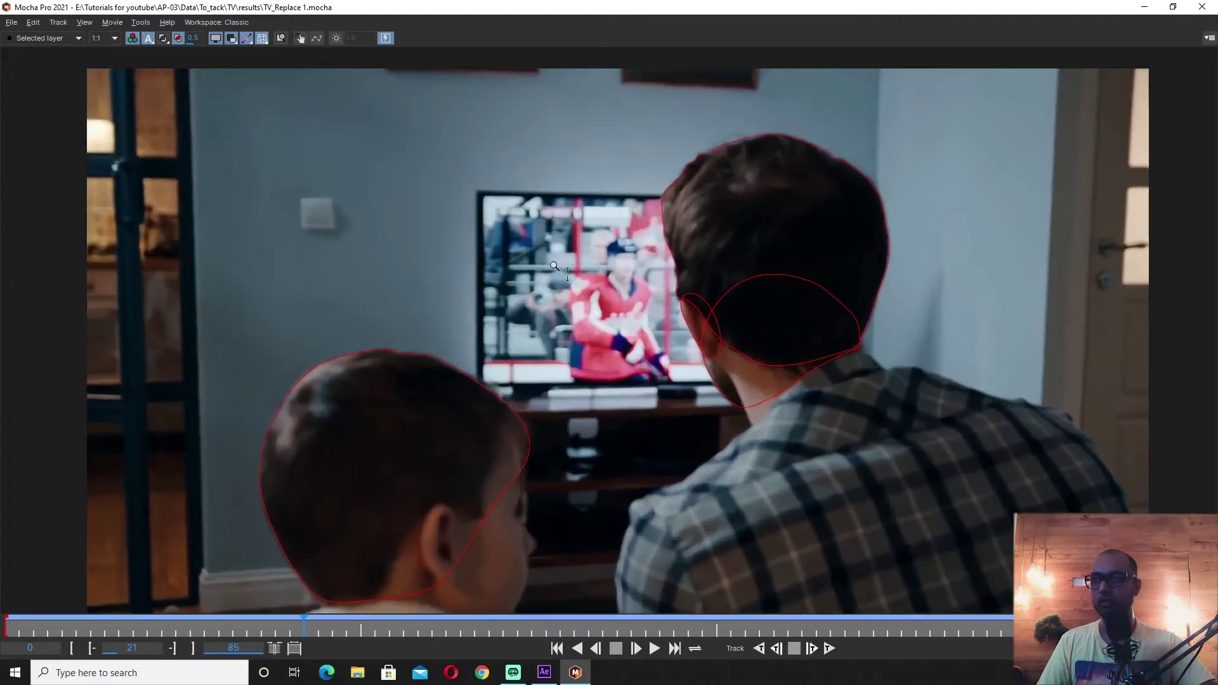
pyautogui.scroll(1, 620, 371)
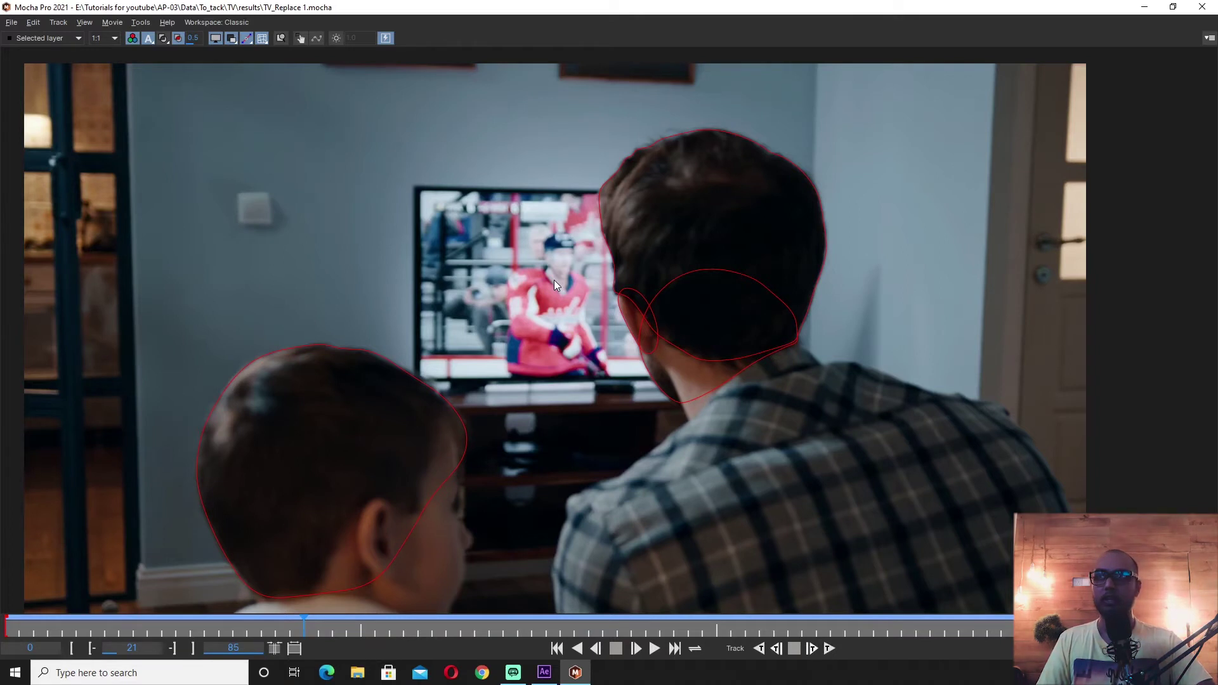
pyautogui.scroll(1, 576, 319)
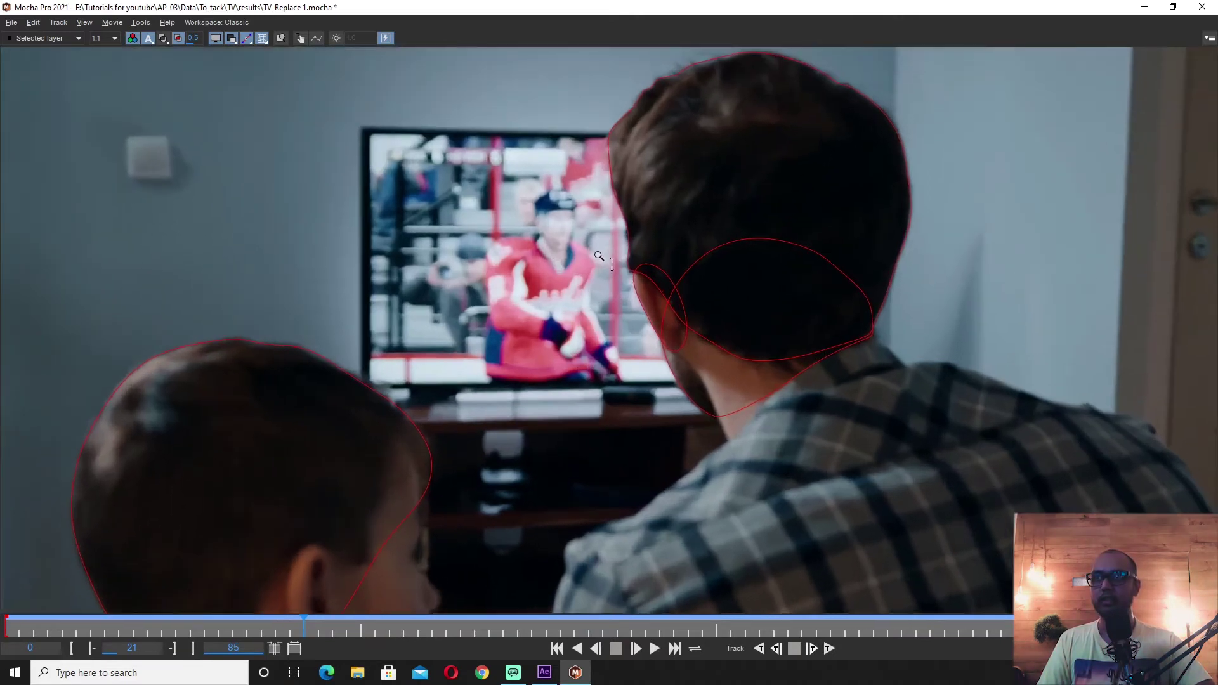
pyautogui.moveTo(735, 325); pyautogui.dragTo(621, 356)
pyautogui.scroll(-1, 507, 411)
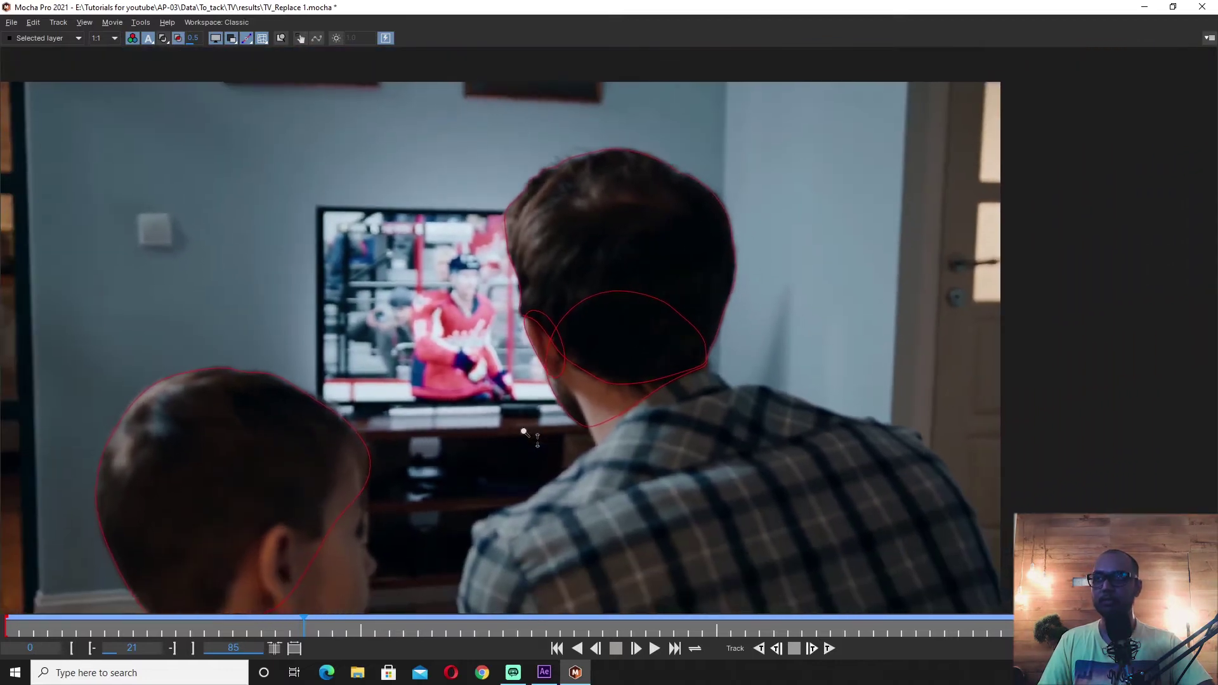
pyautogui.moveTo(545, 425); pyautogui.dragTo(711, 349)
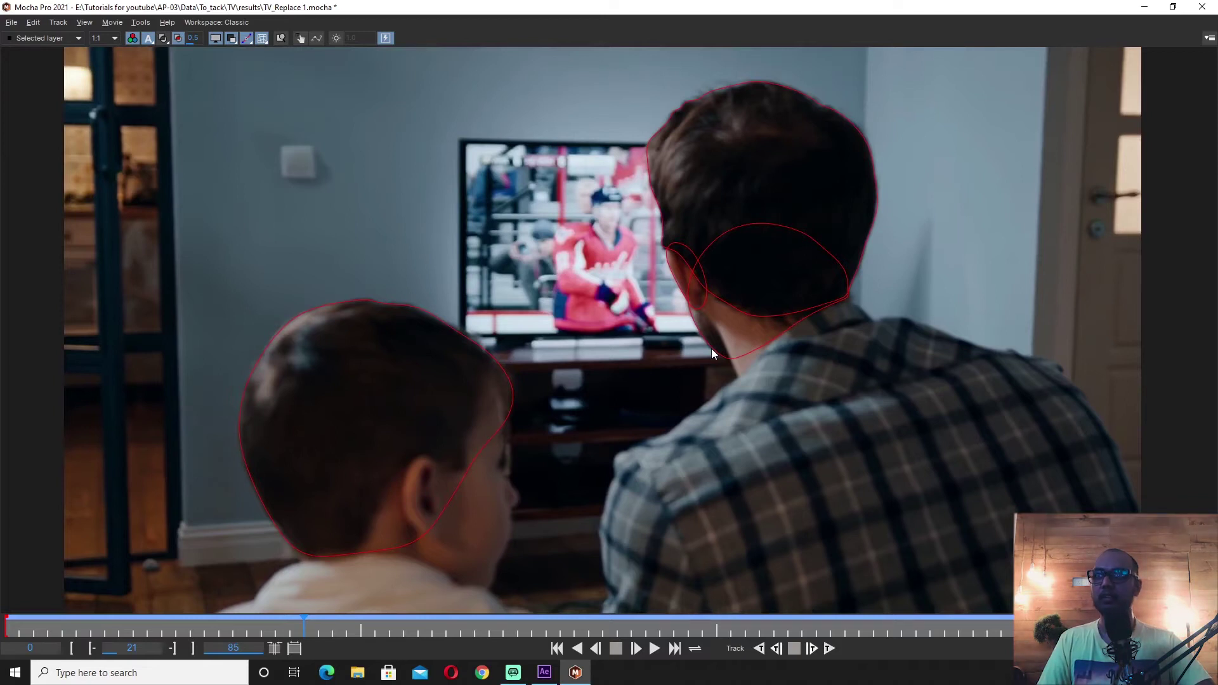
pyautogui.scroll(2, 710, 349)
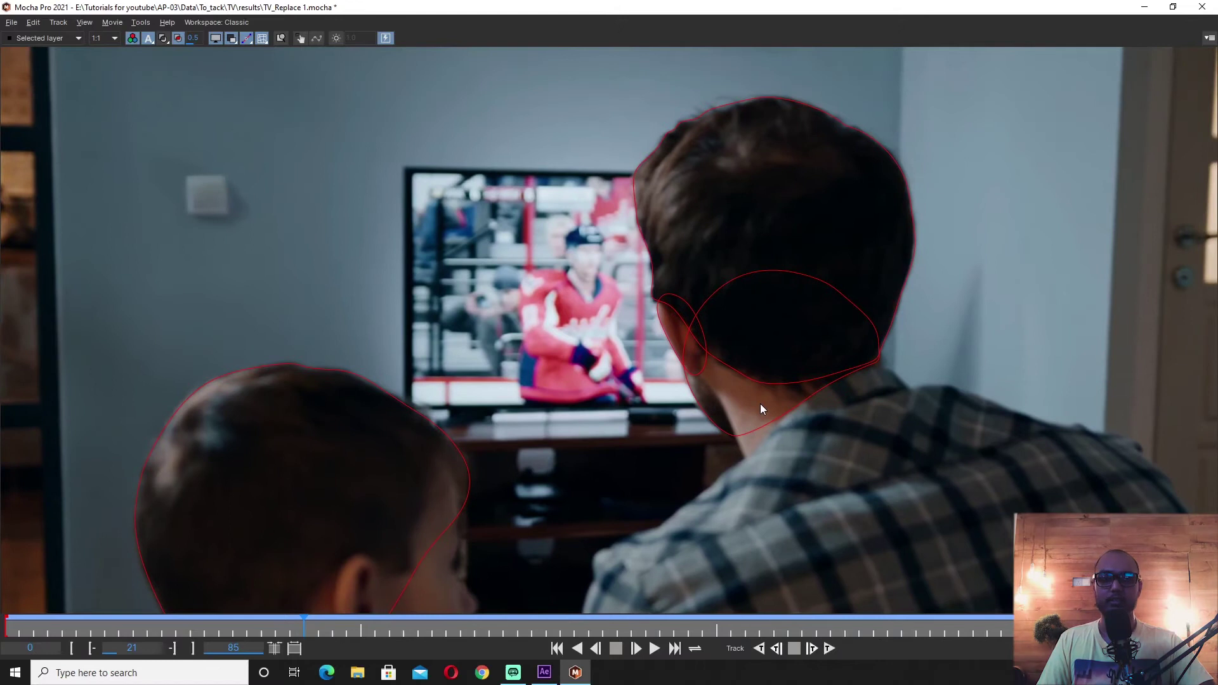
pyautogui.moveTo(756, 405); pyautogui.dragTo(711, 374)
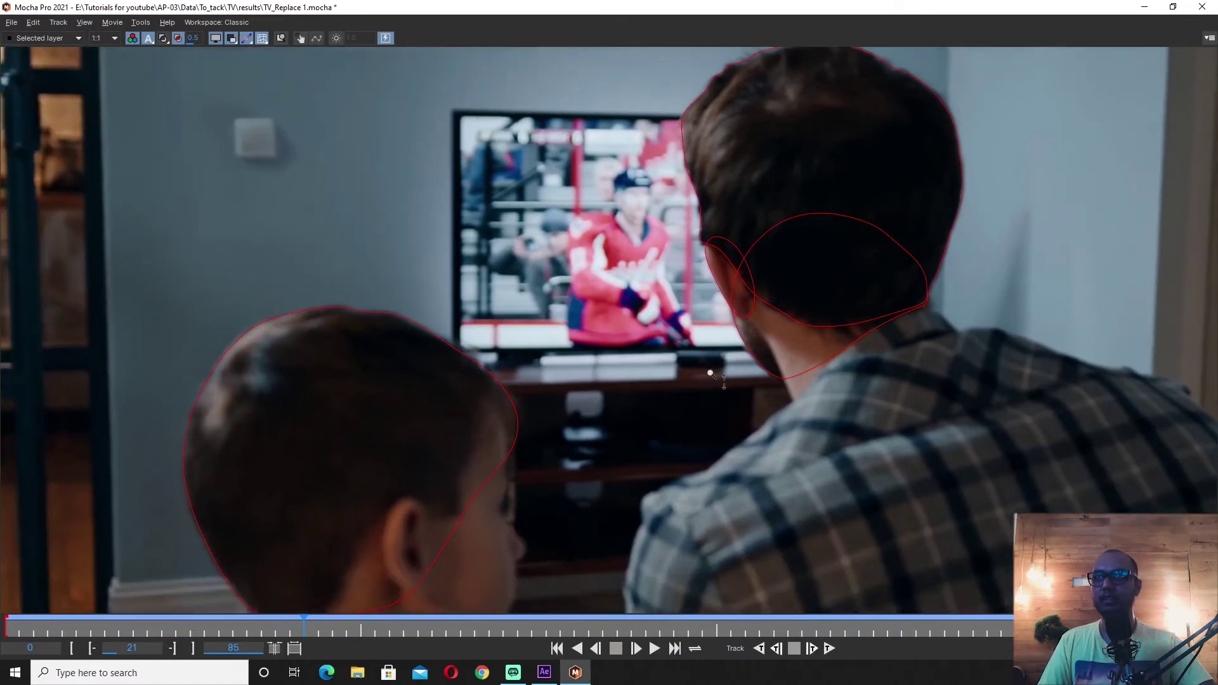
pyautogui.scroll(-2, 711, 378)
pyautogui.scroll(1, 765, 420)
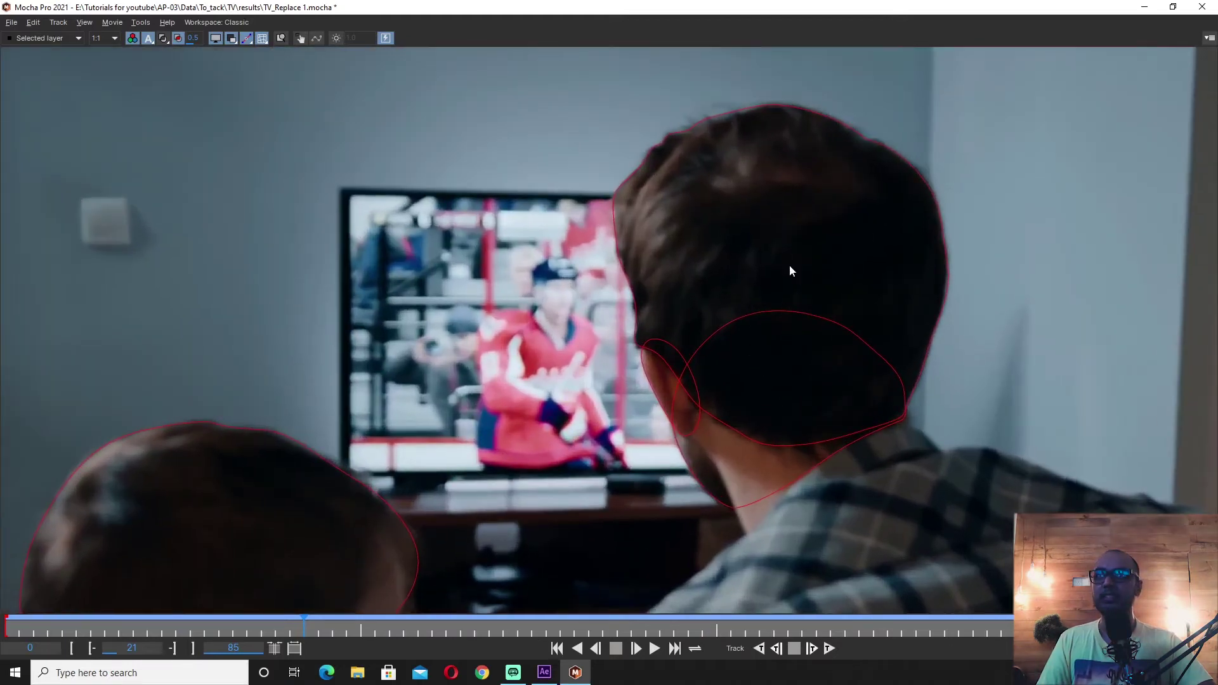
pyautogui.moveTo(761, 389); pyautogui.dragTo(777, 353)
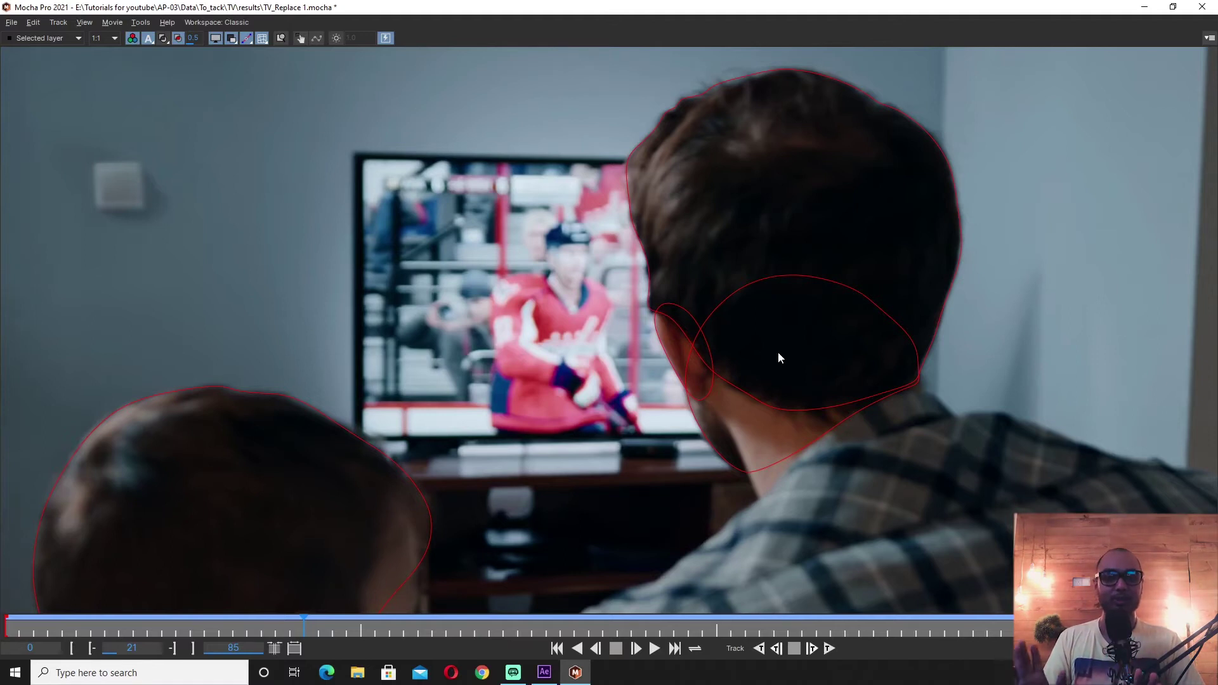
pyautogui.hotkey('ctrl', 's')
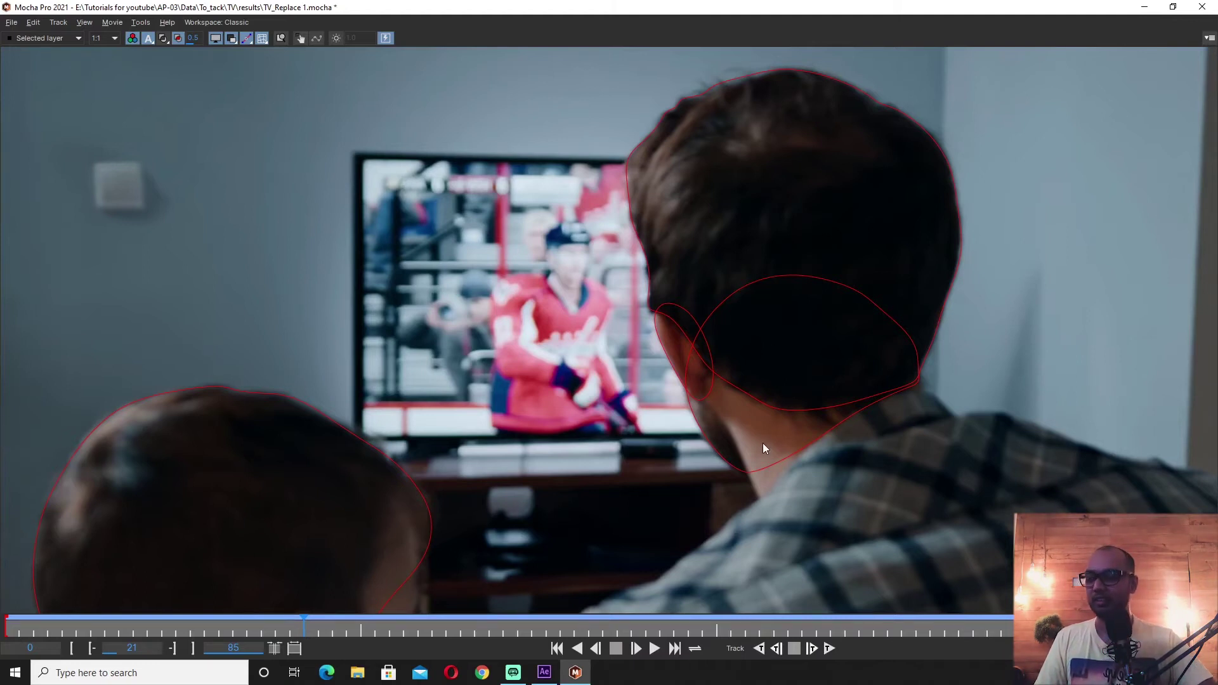
# Play back the shot to review the FG_mask splines on both heads, stopping at frame 65.
pyautogui.scroll(-3, 762, 443)
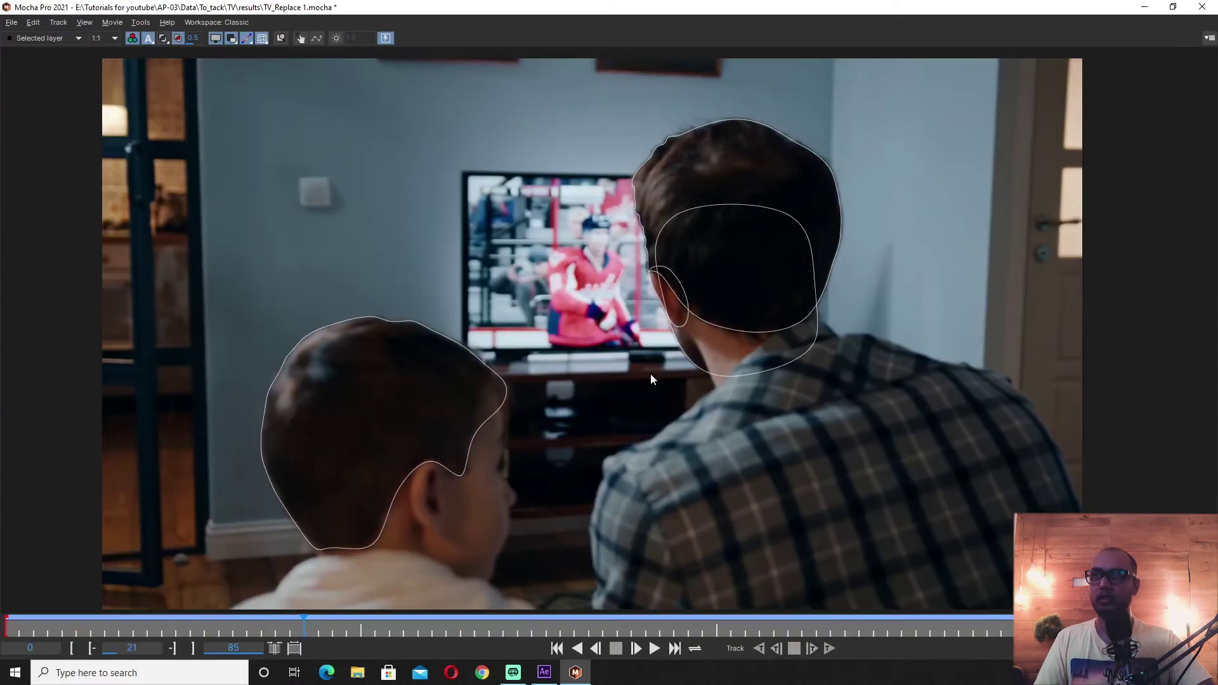
pyautogui.scroll(3, 650, 379)
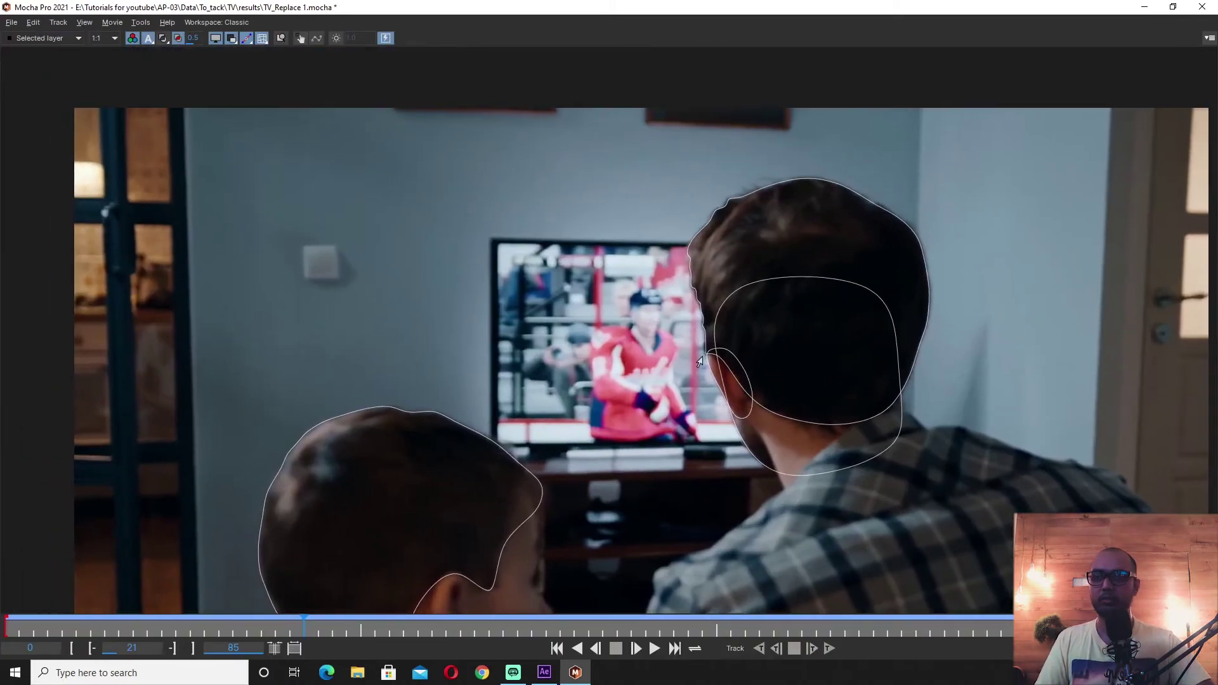
pyautogui.press('t')
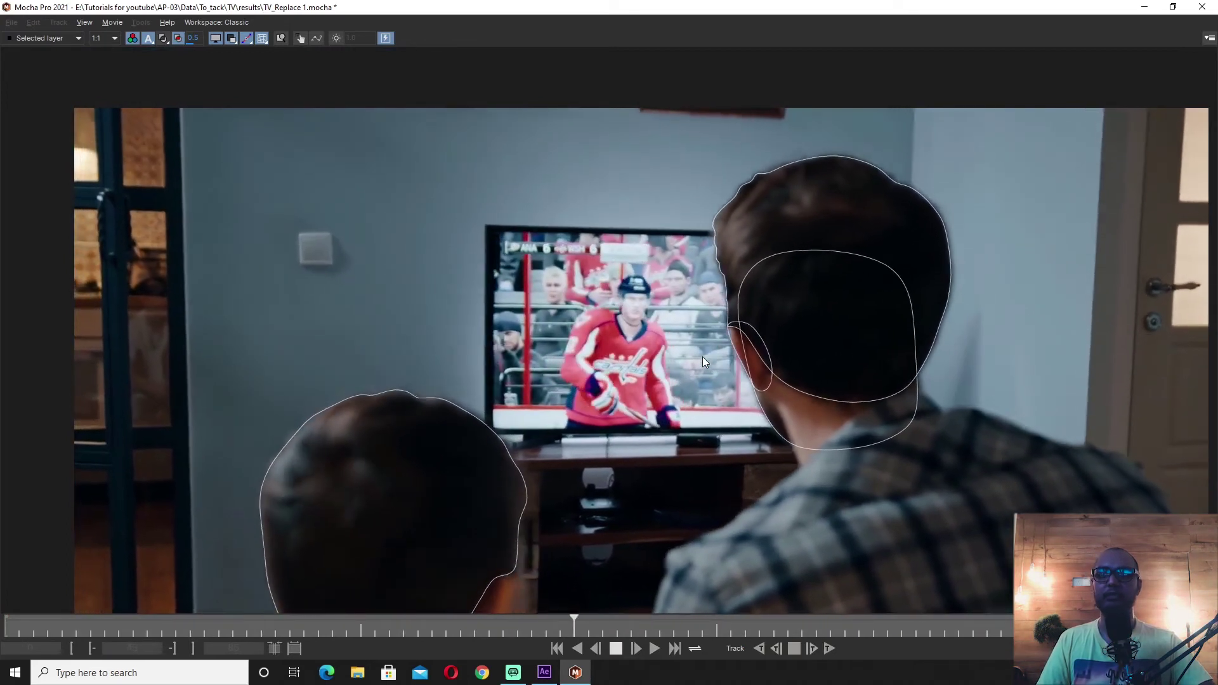
pyautogui.press('Escape')
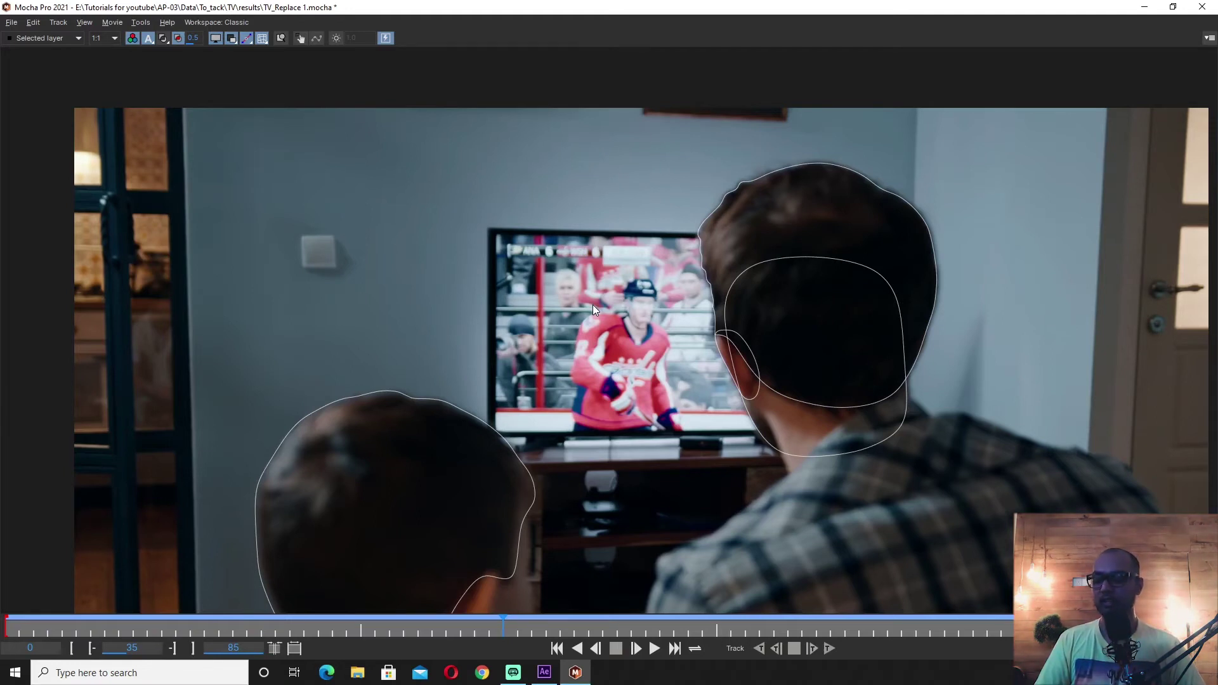
pyautogui.press('`')
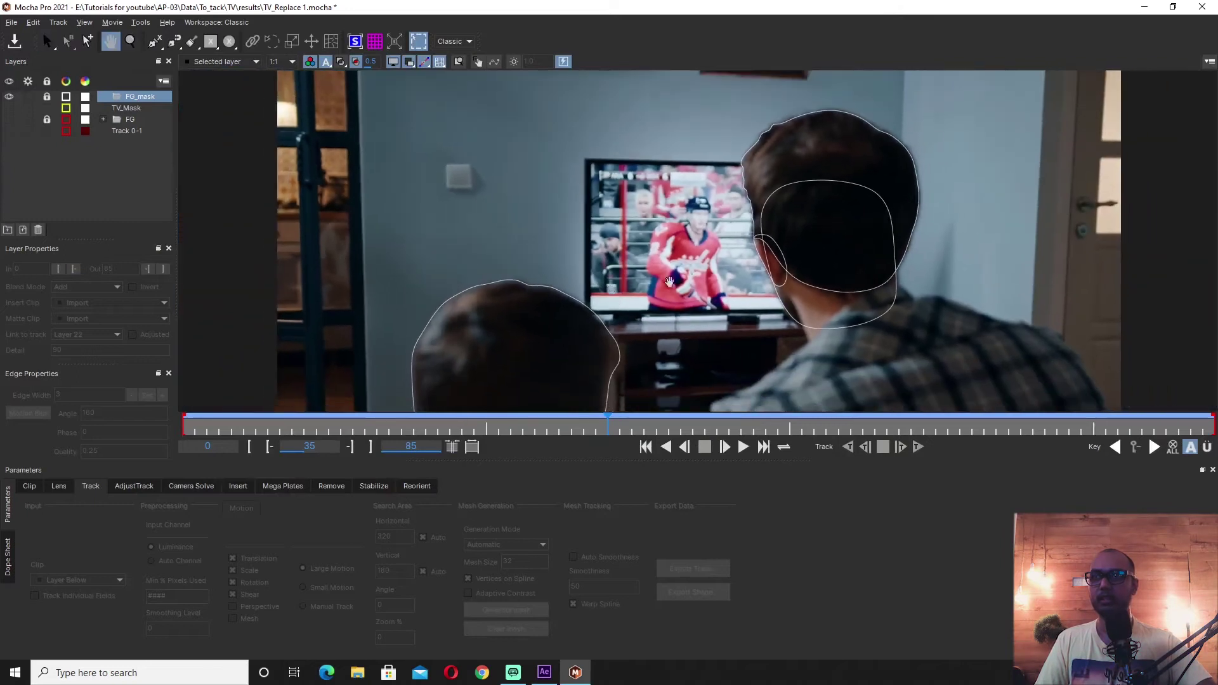
pyautogui.click(742, 447)
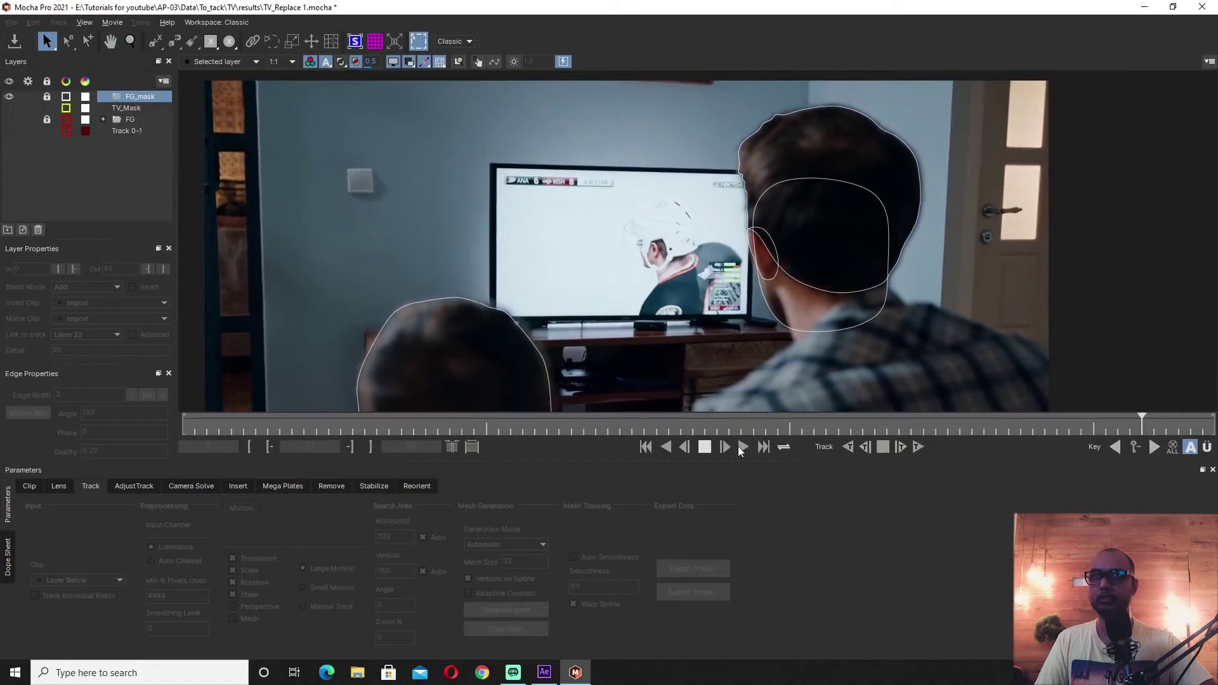
pyautogui.click(704, 447)
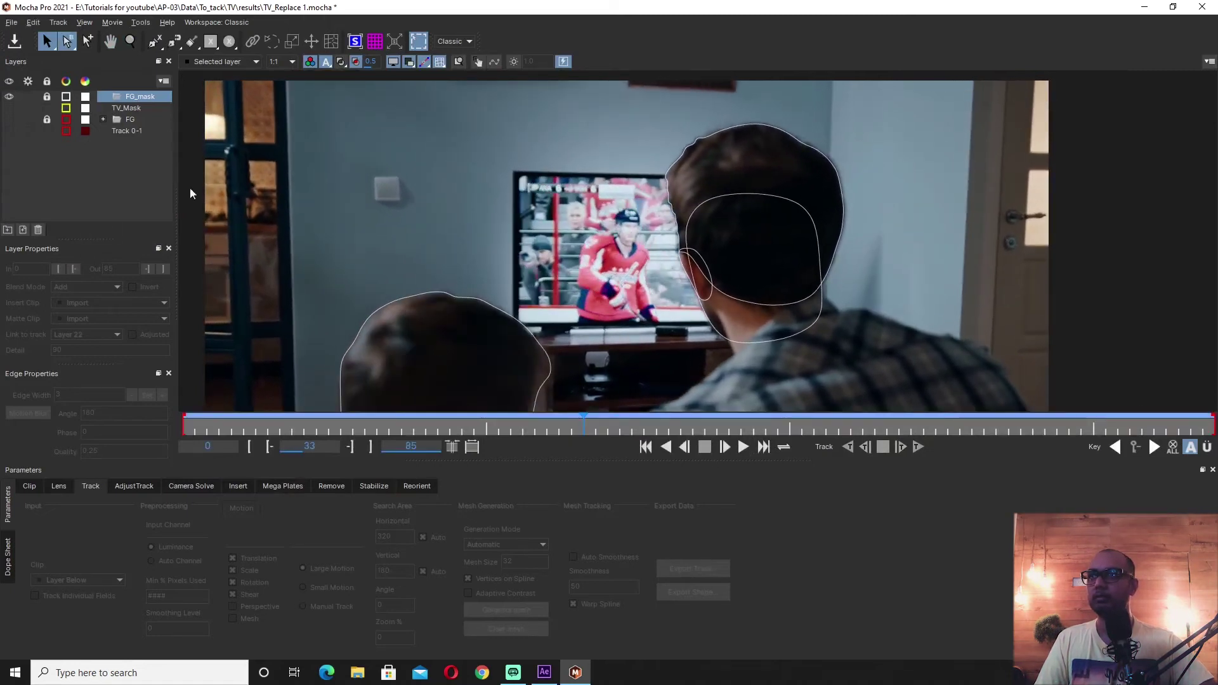
pyautogui.press('space')
pyautogui.press('`')
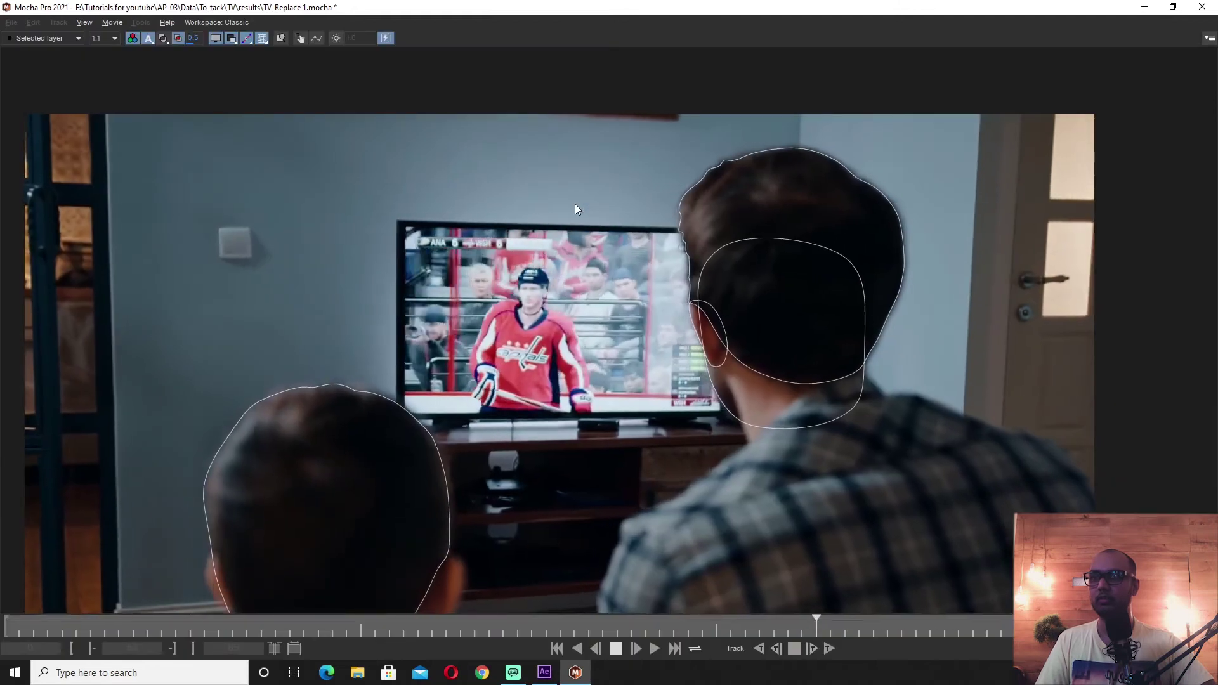
pyautogui.press('space')
# Draw a four-point X-spline around the TV's display area inside the bezel at frame 65, placing one corner behind the man's head.
pyautogui.scroll(2, 405, 260)
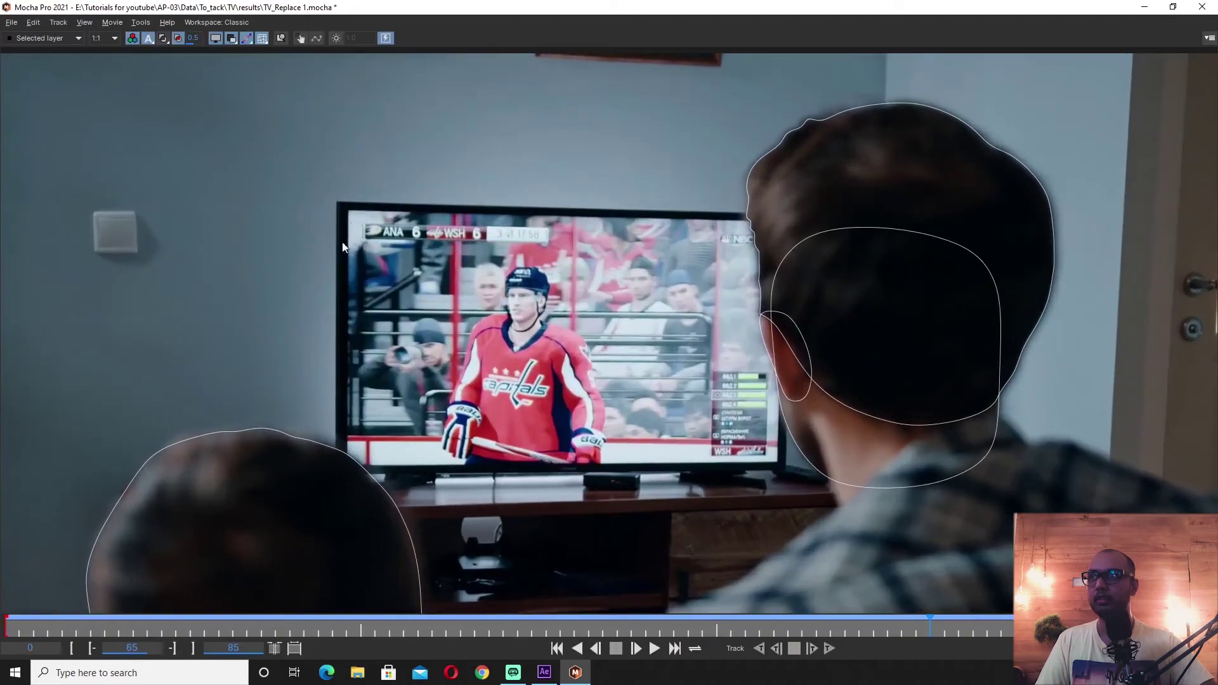
pyautogui.scroll(1, 342, 241)
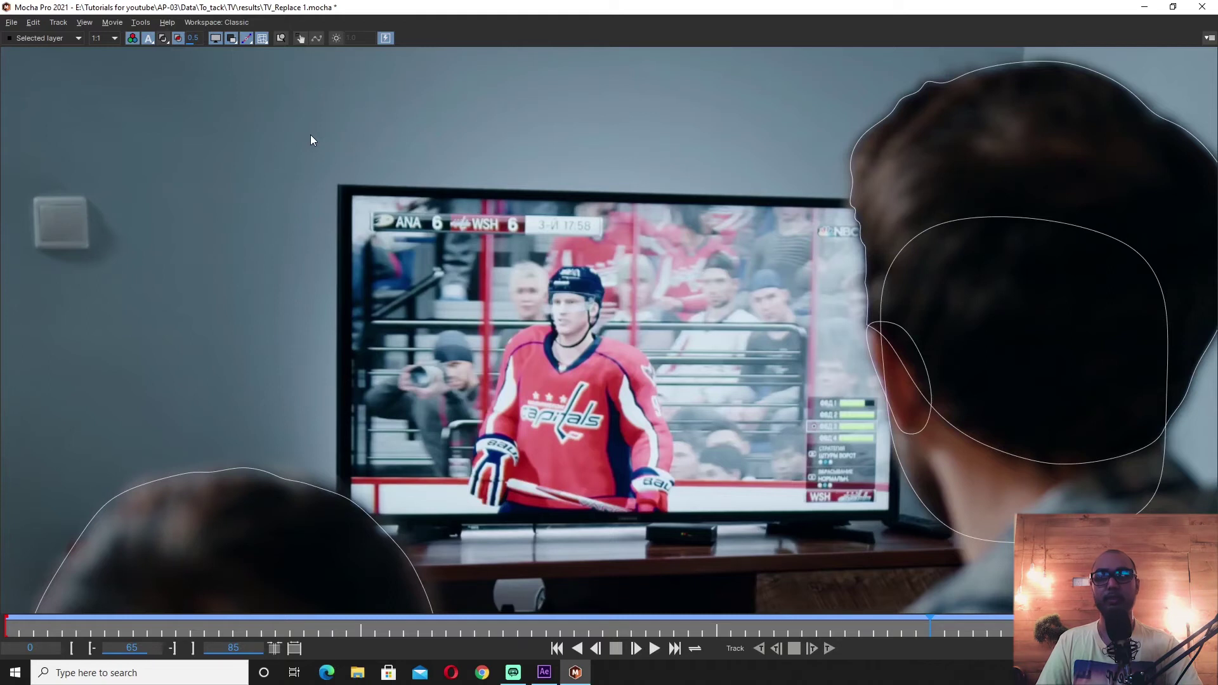
pyautogui.moveTo(358, 304); pyautogui.dragTo(397, 116)
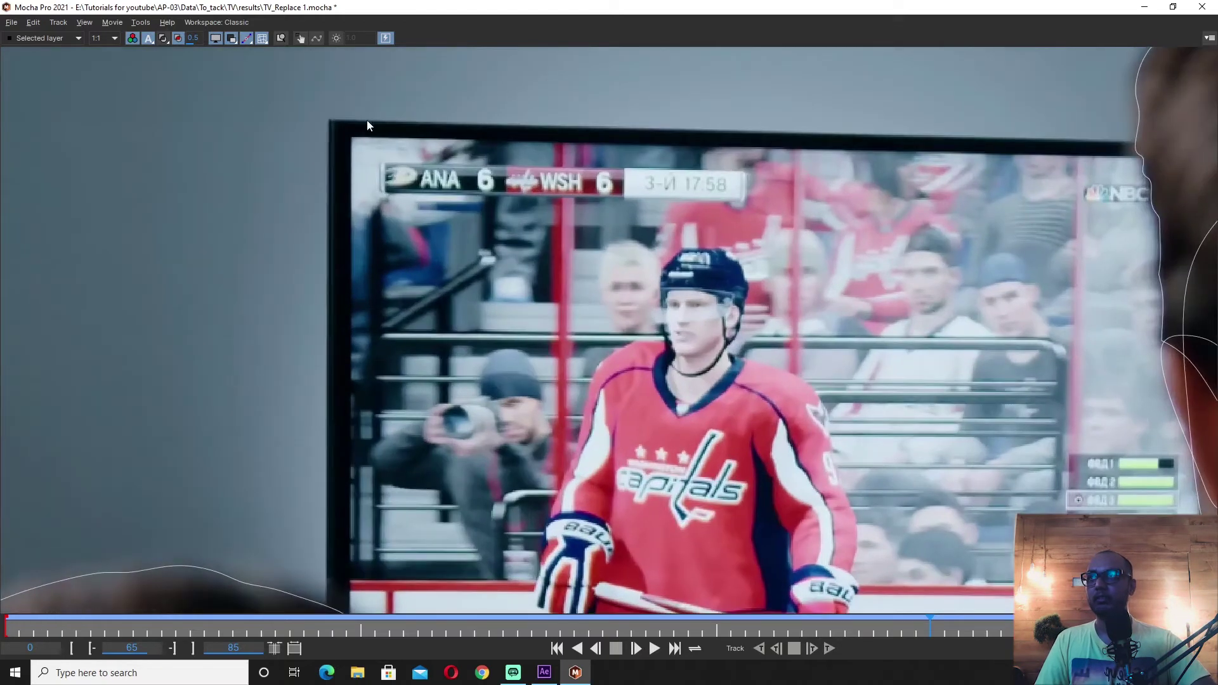
pyautogui.press('`')
pyautogui.hotkey('ctrl', 'l')
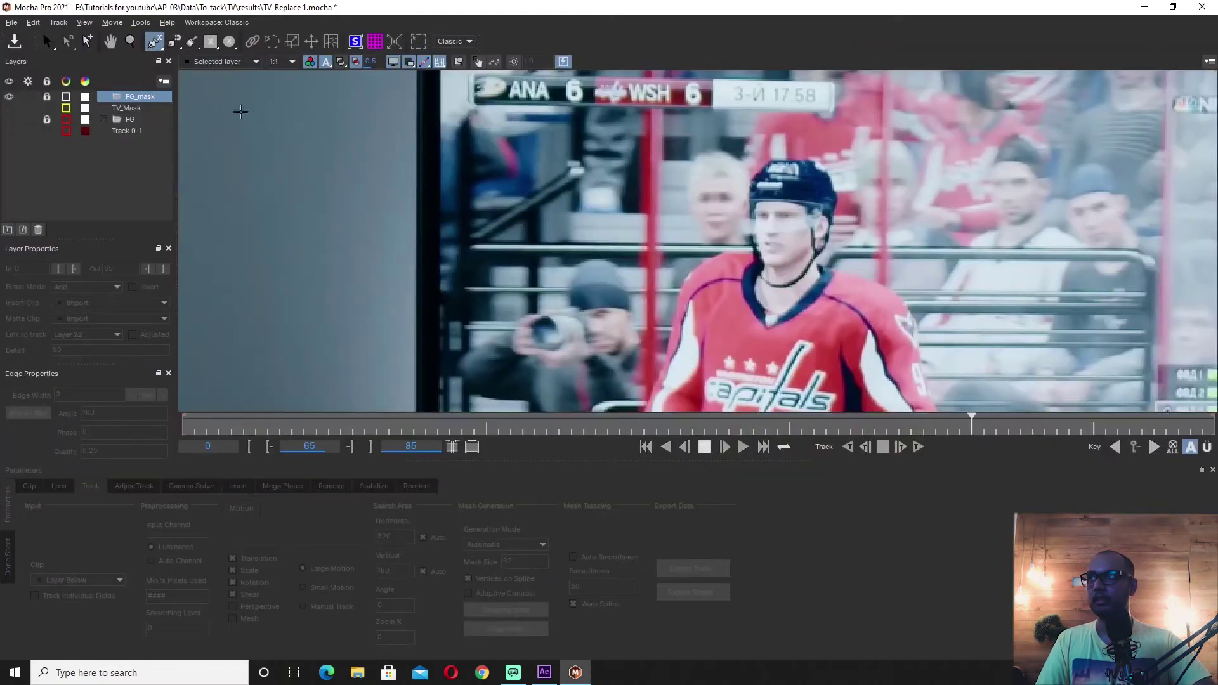
pyautogui.press('`')
pyautogui.scroll(3, 351, 126)
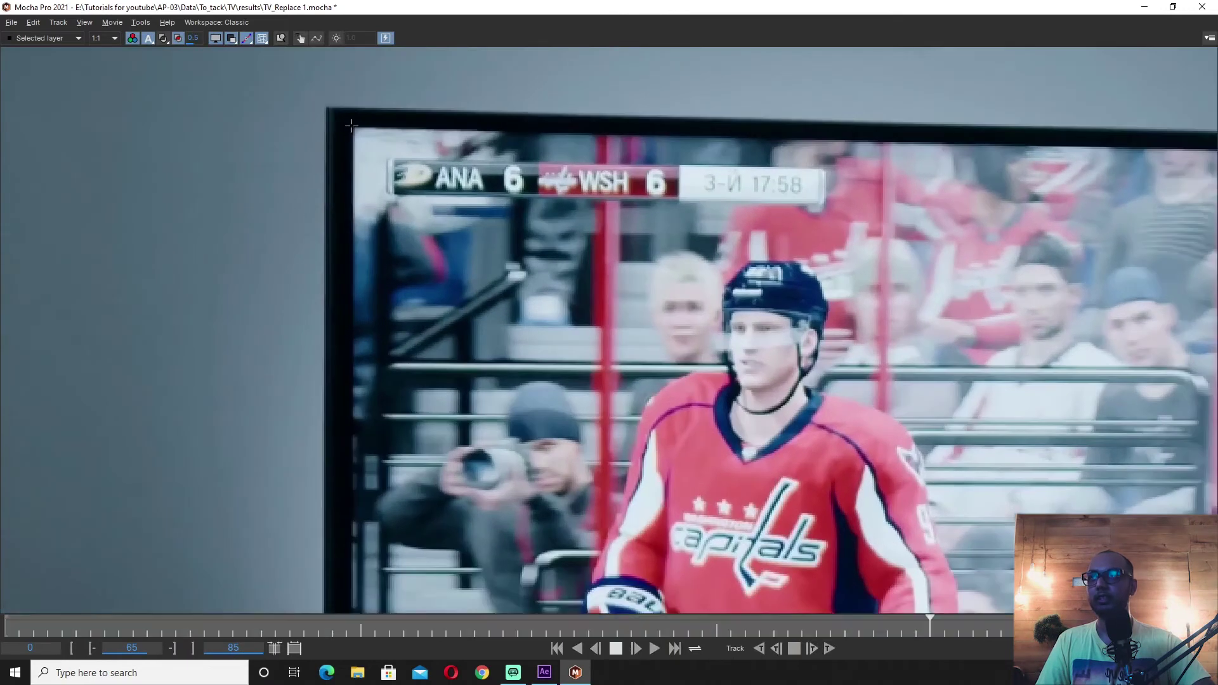
pyautogui.click(351, 125)
pyautogui.click(352, 525)
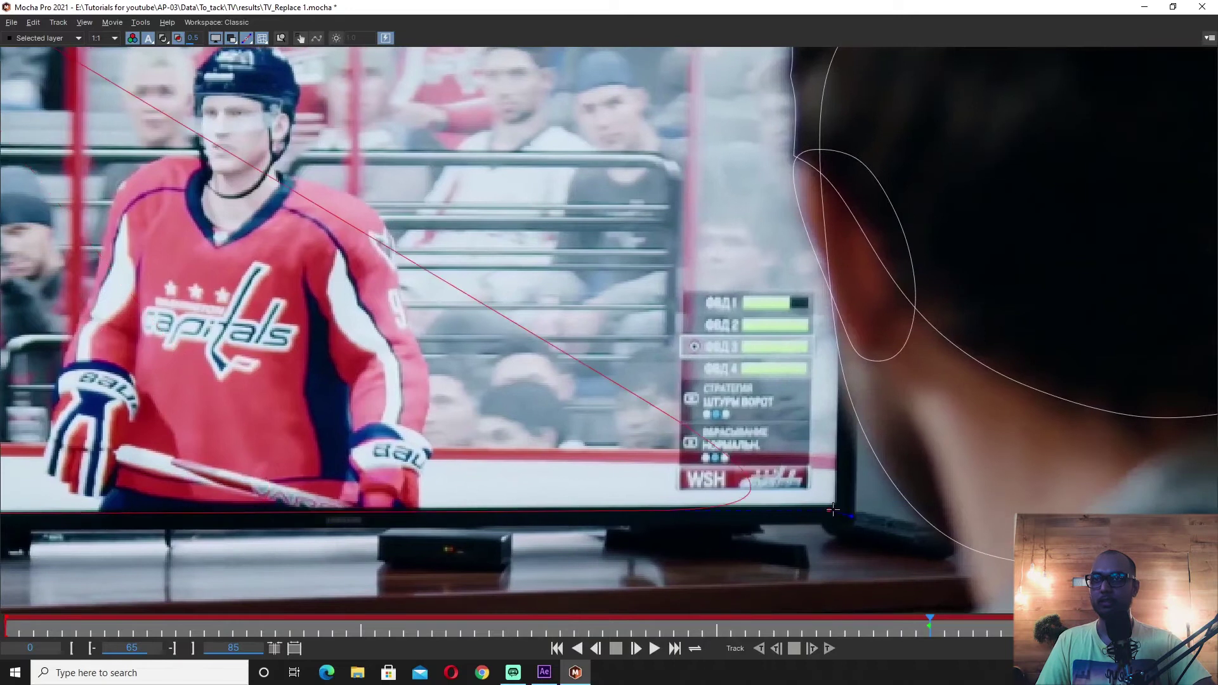
pyautogui.click(832, 509)
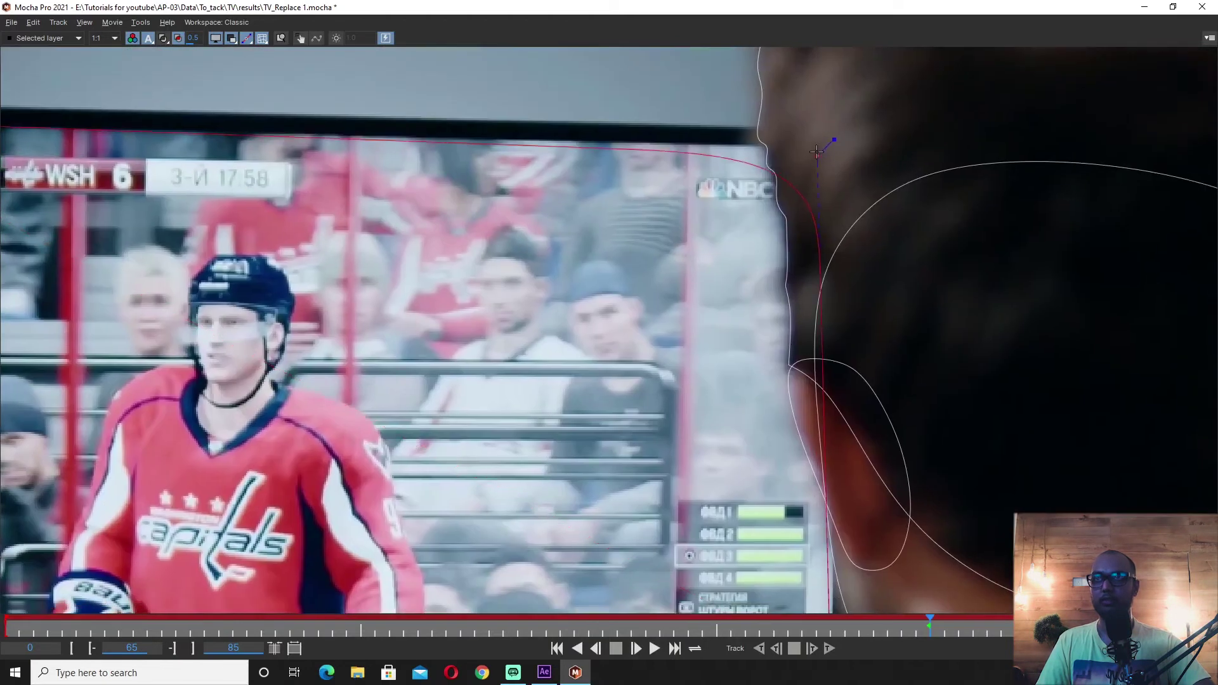
pyautogui.click(818, 148)
pyautogui.rightClick(817, 147)
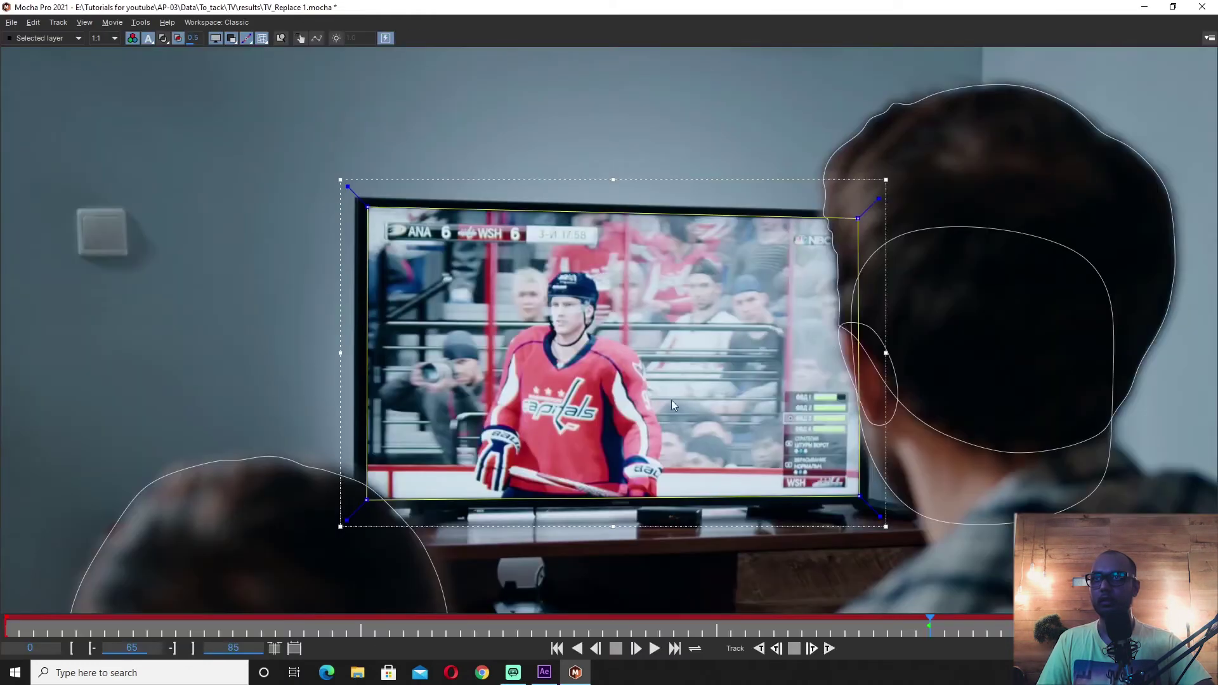
# Link the new TV screen layer to the Track 0-1 track.
pyautogui.moveTo(671, 400); pyautogui.dragTo(696, 293)
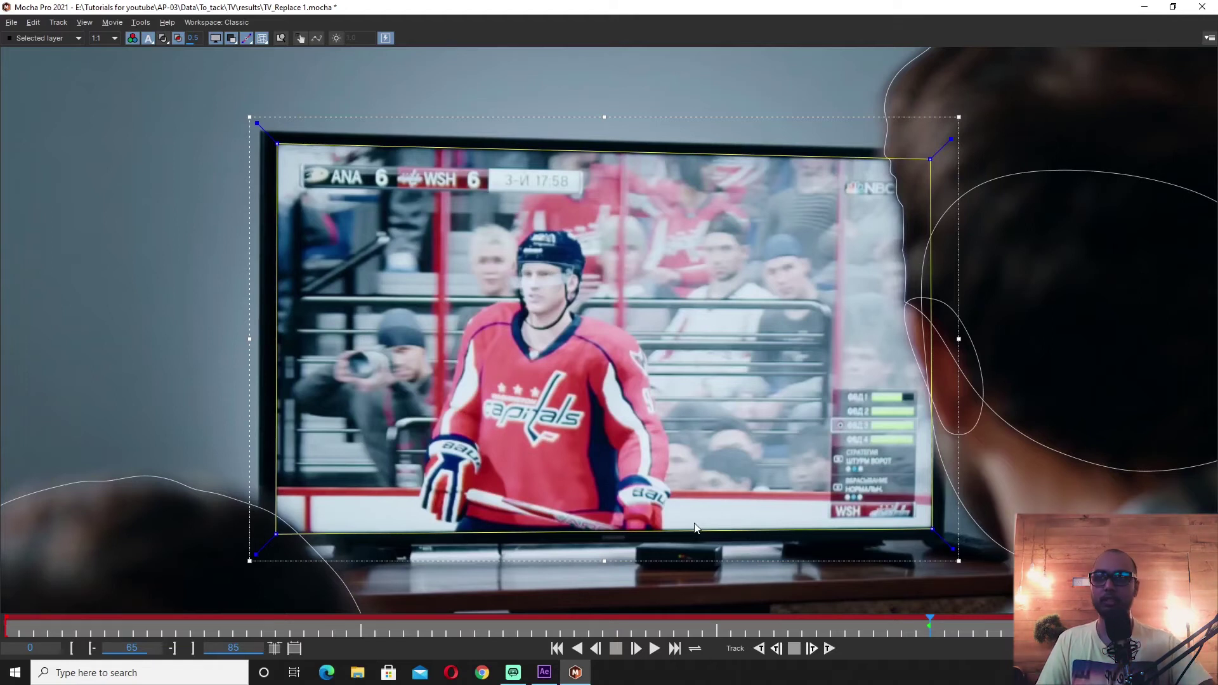
pyautogui.press('`')
pyautogui.click(77, 338)
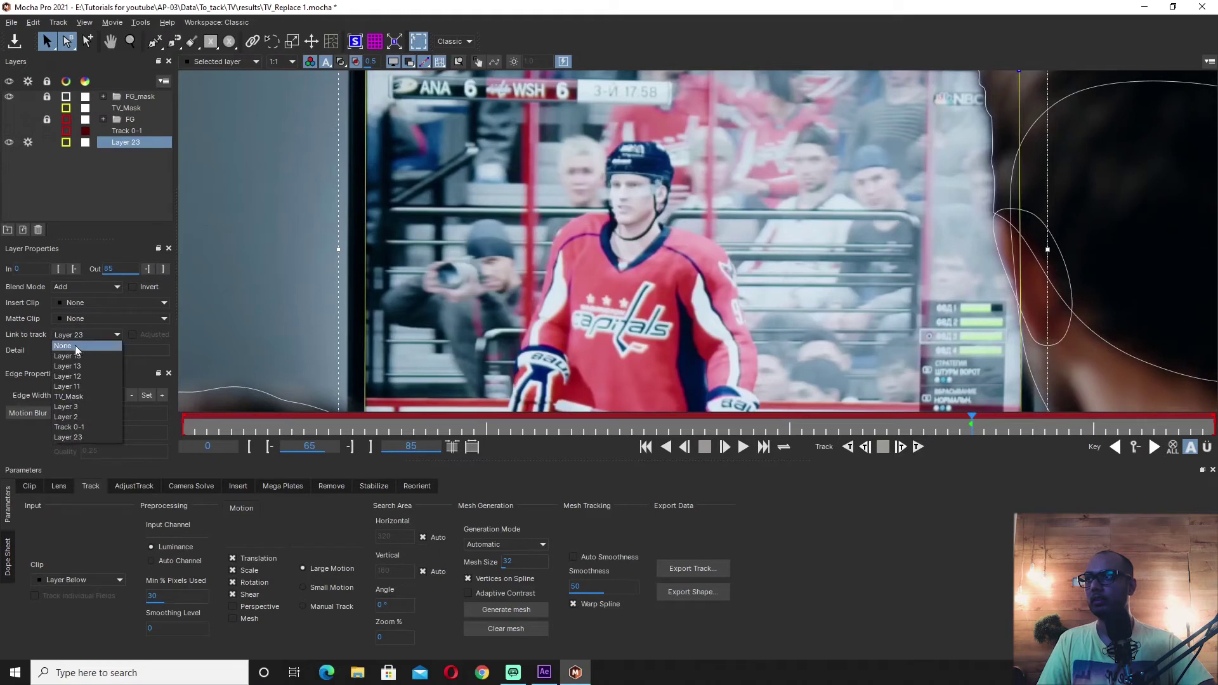
pyautogui.click(90, 426)
pyautogui.press('`')
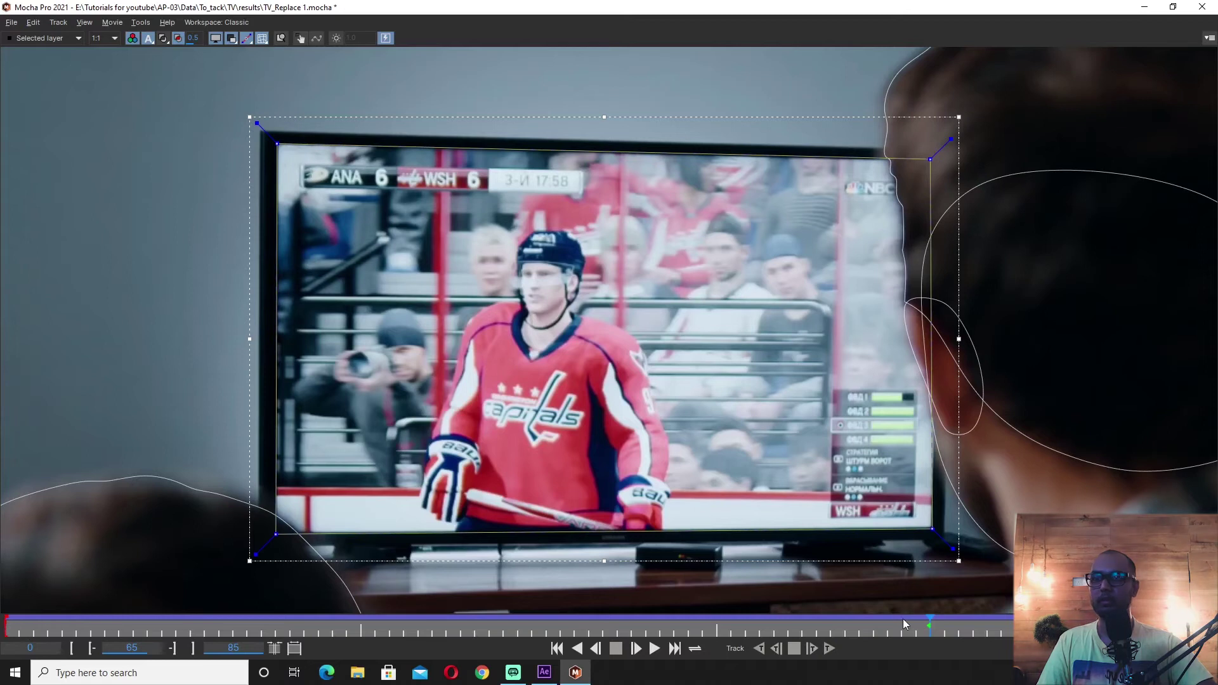
# Scrub through the shot with the layer matte shown to check the TV screen spline's alignment, and save the project.
pyautogui.moveTo(932, 626); pyautogui.dragTo(208, 638)
pyautogui.press('space')
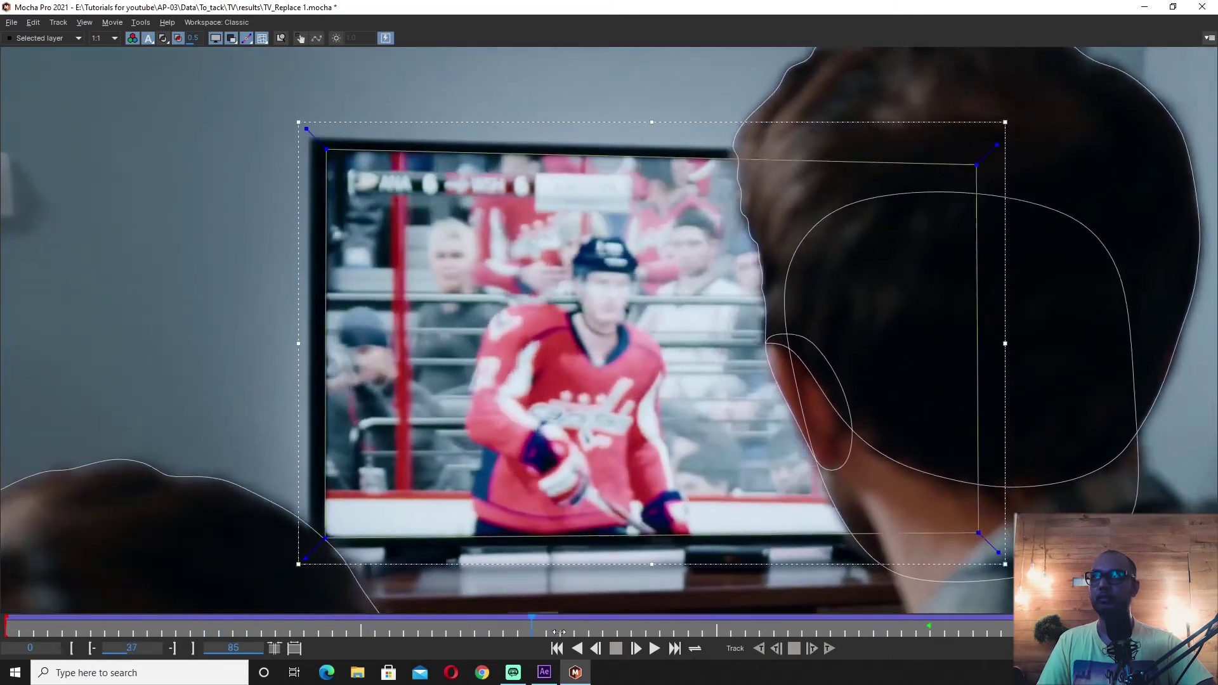
pyautogui.click(162, 38)
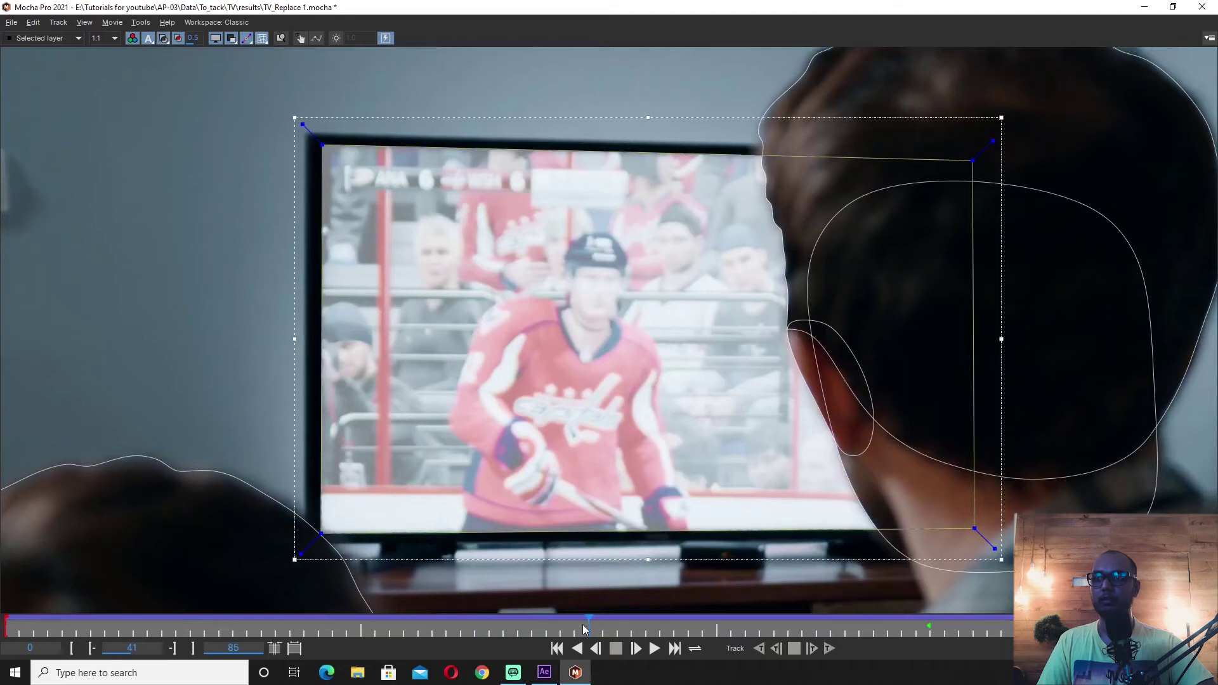
pyautogui.press('space')
pyautogui.moveTo(785, 616); pyautogui.dragTo(3, 592)
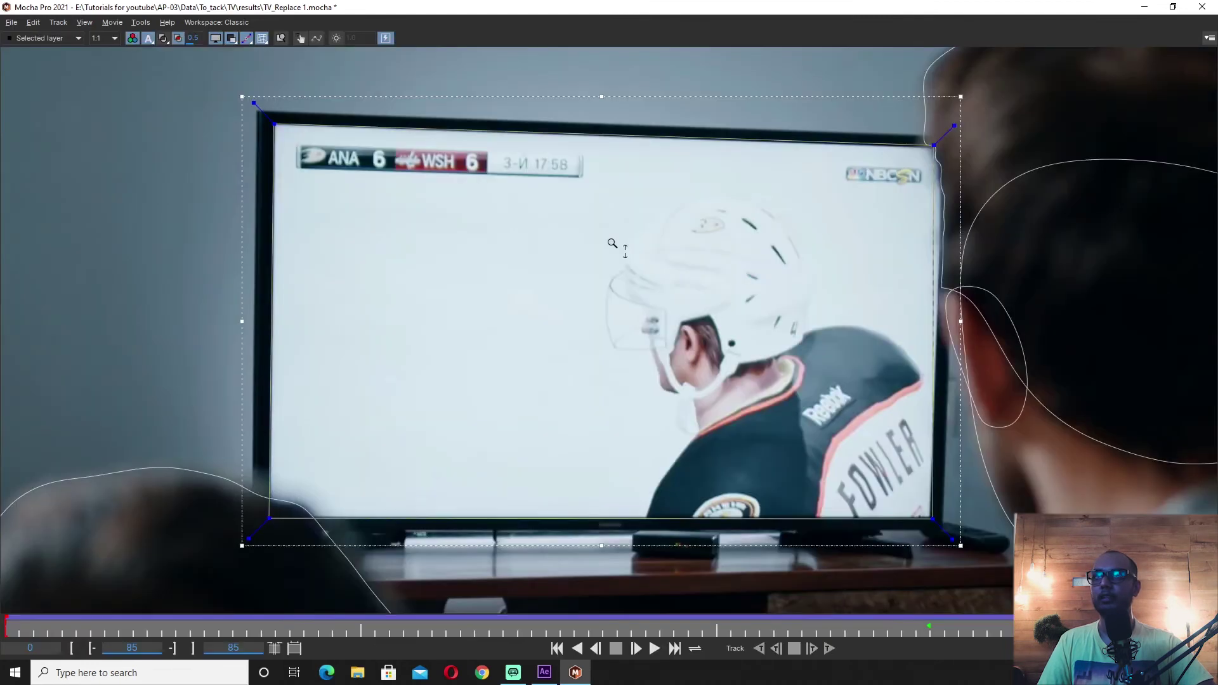
pyautogui.moveTo(612, 243); pyautogui.dragTo(603, 366)
pyautogui.hotkey('ctrl', 's')
pyautogui.moveTo(695, 407); pyautogui.dragTo(675, 444)
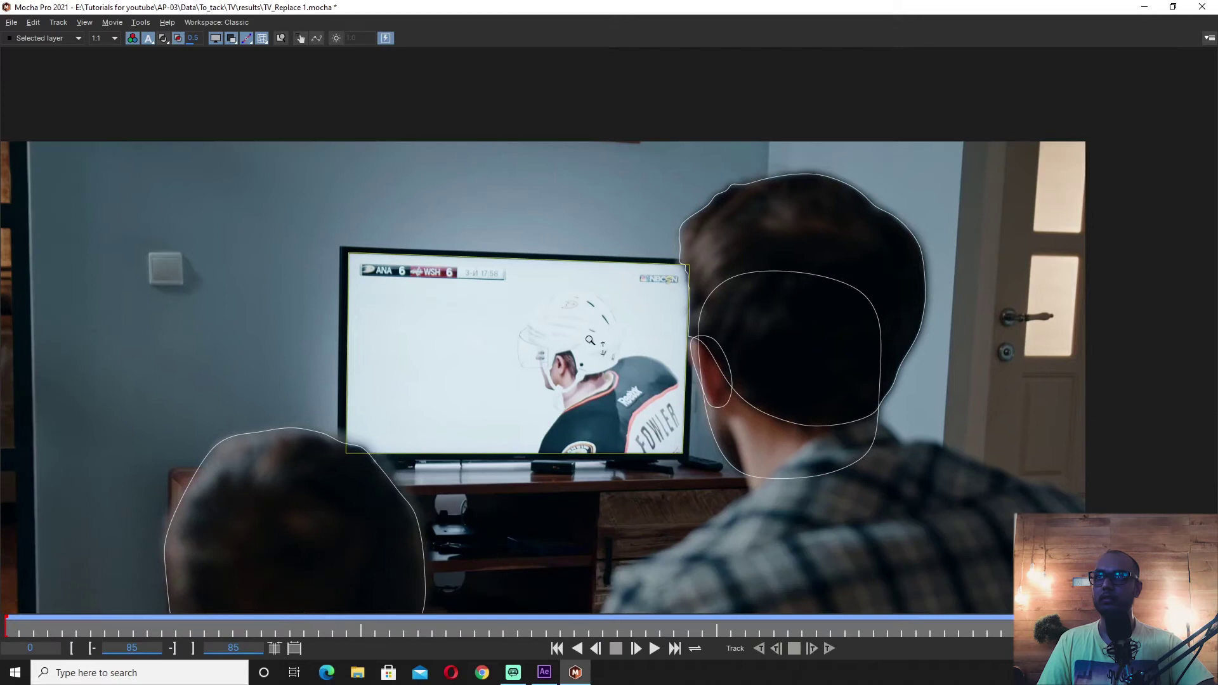
pyautogui.moveTo(589, 341); pyautogui.dragTo(650, 171)
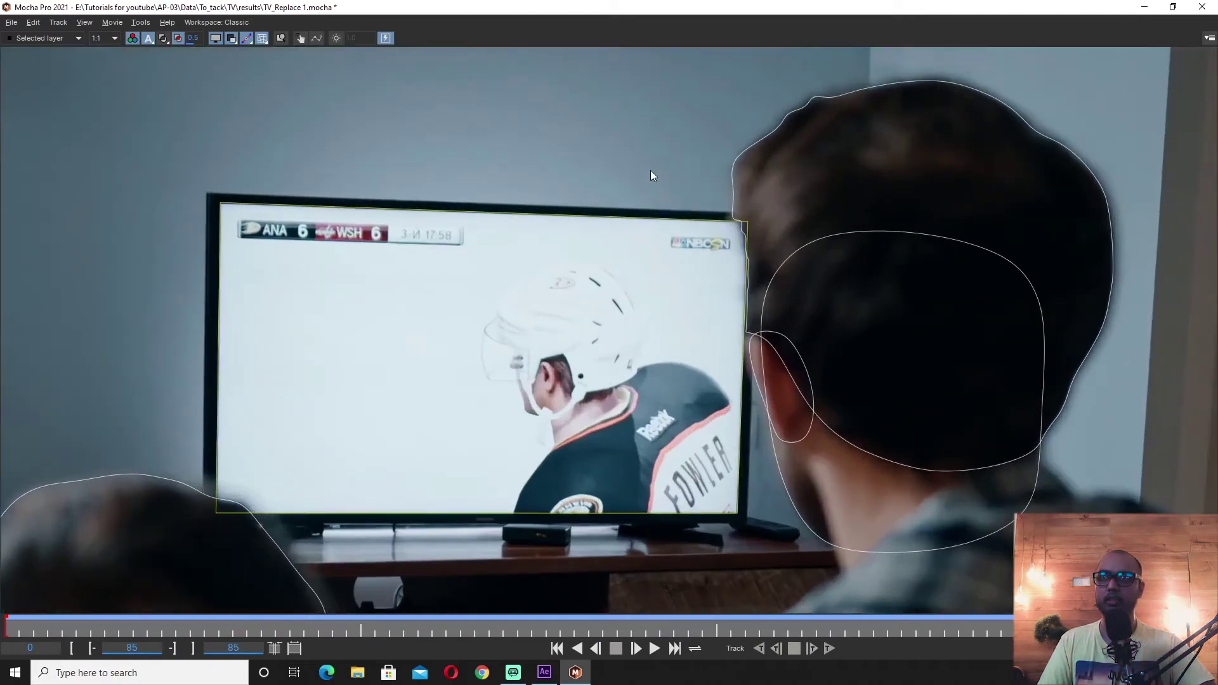
# Save the project and copy the four FG_mask layers' shapes to the clipboard as Mocha shape data for AE.
pyautogui.moveTo(278, 260); pyautogui.dragTo(286, 312)
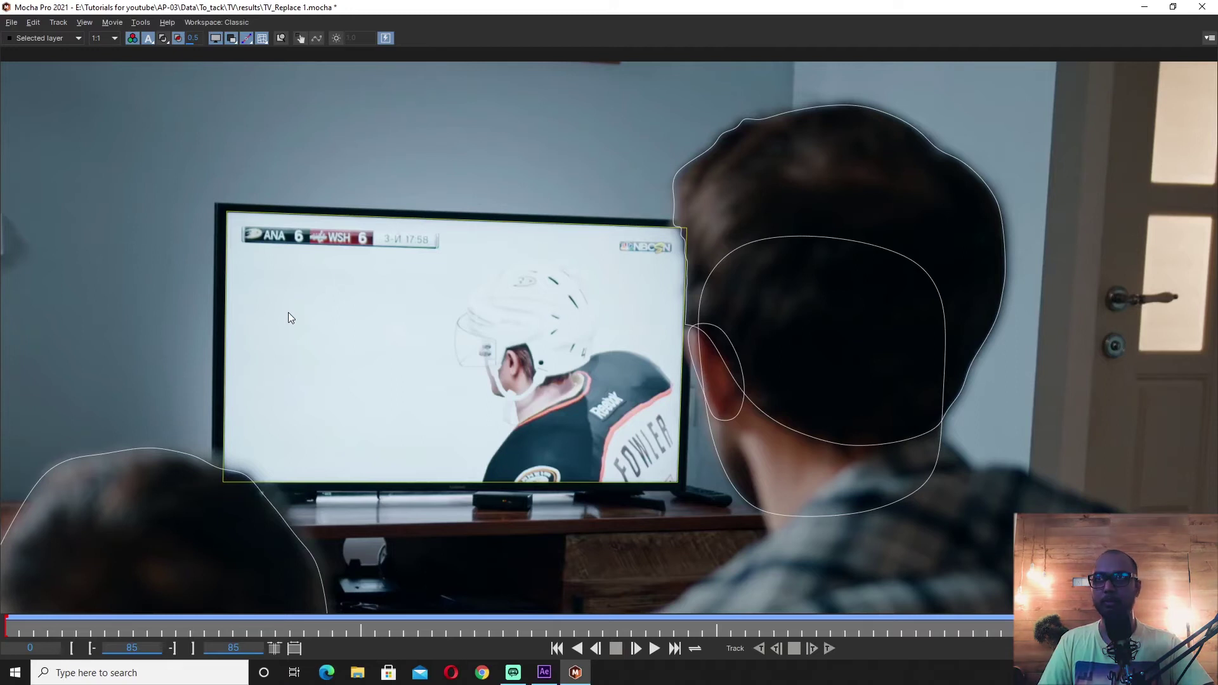
pyautogui.hotkey('ctrl', 's')
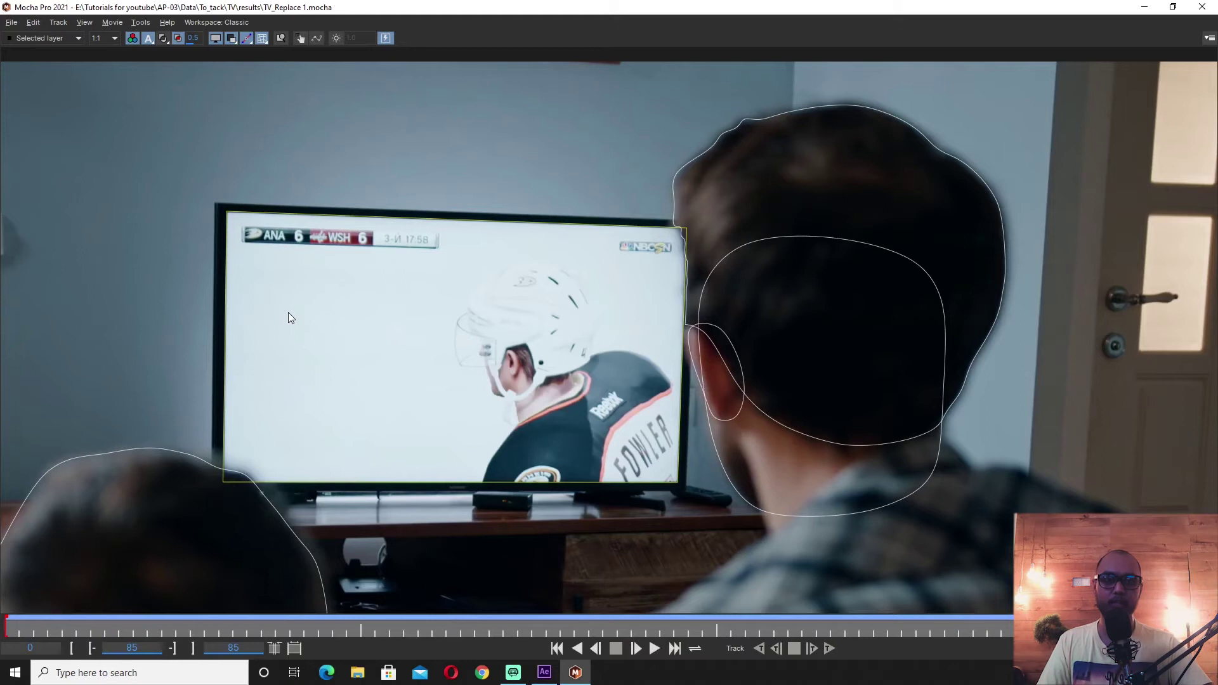
pyautogui.scroll(-1, 666, 336)
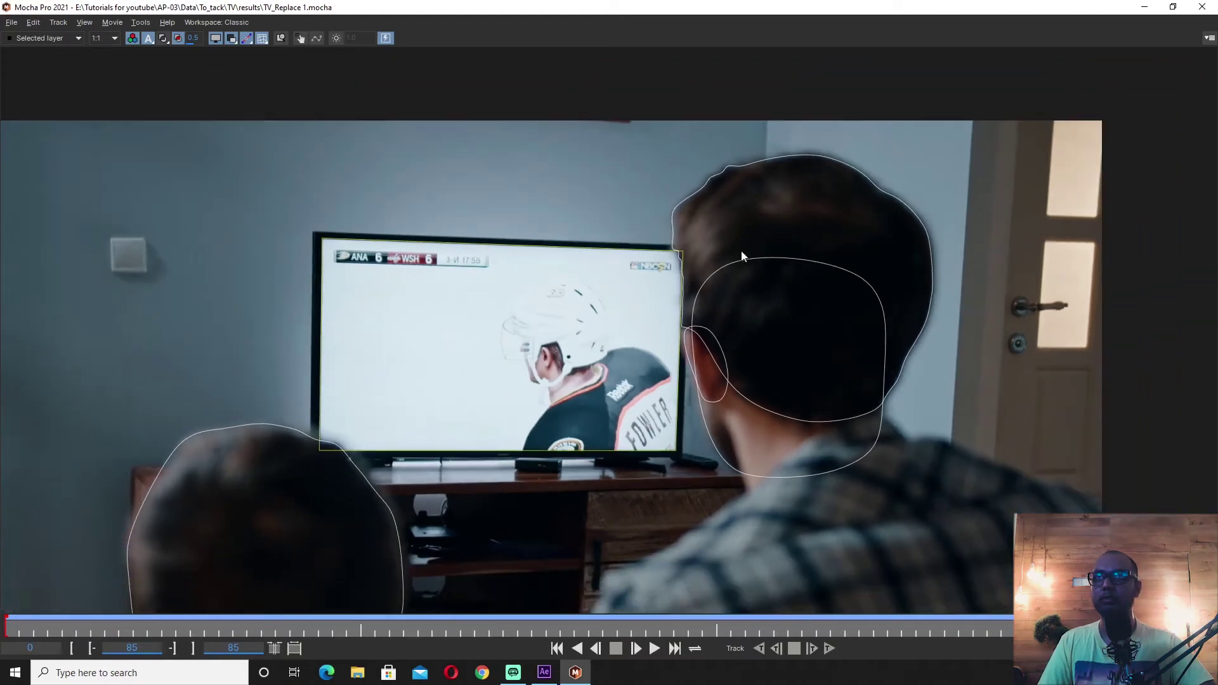
pyautogui.click(738, 176)
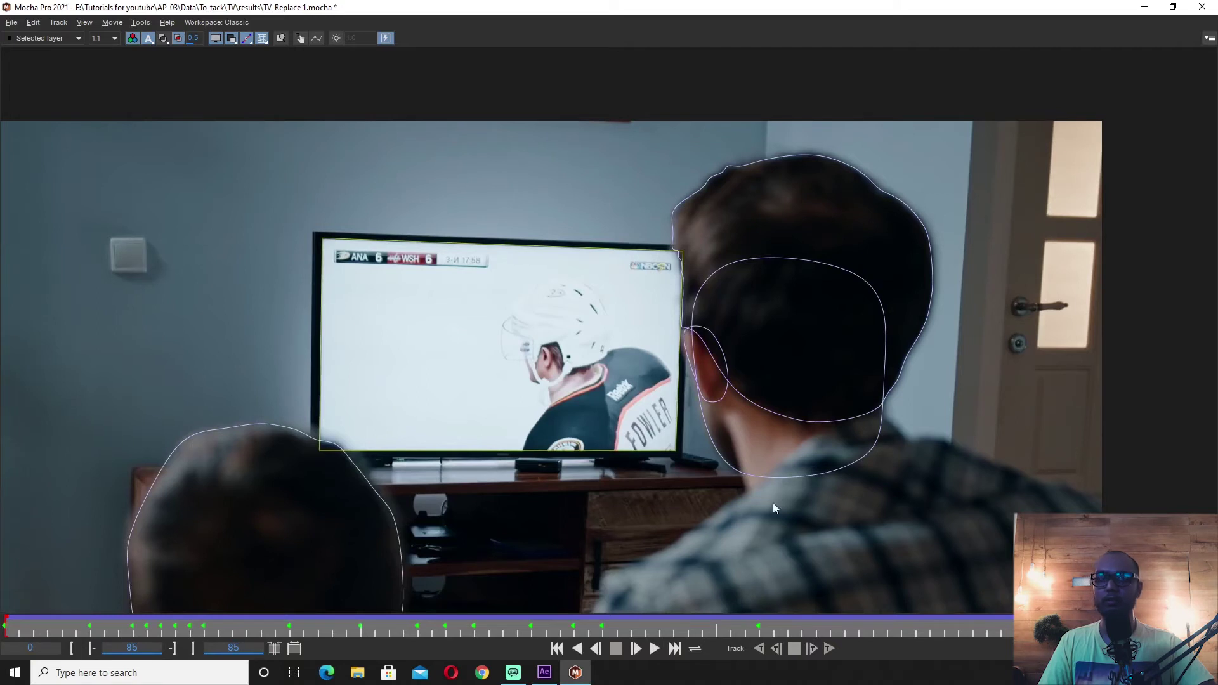
pyautogui.press('`')
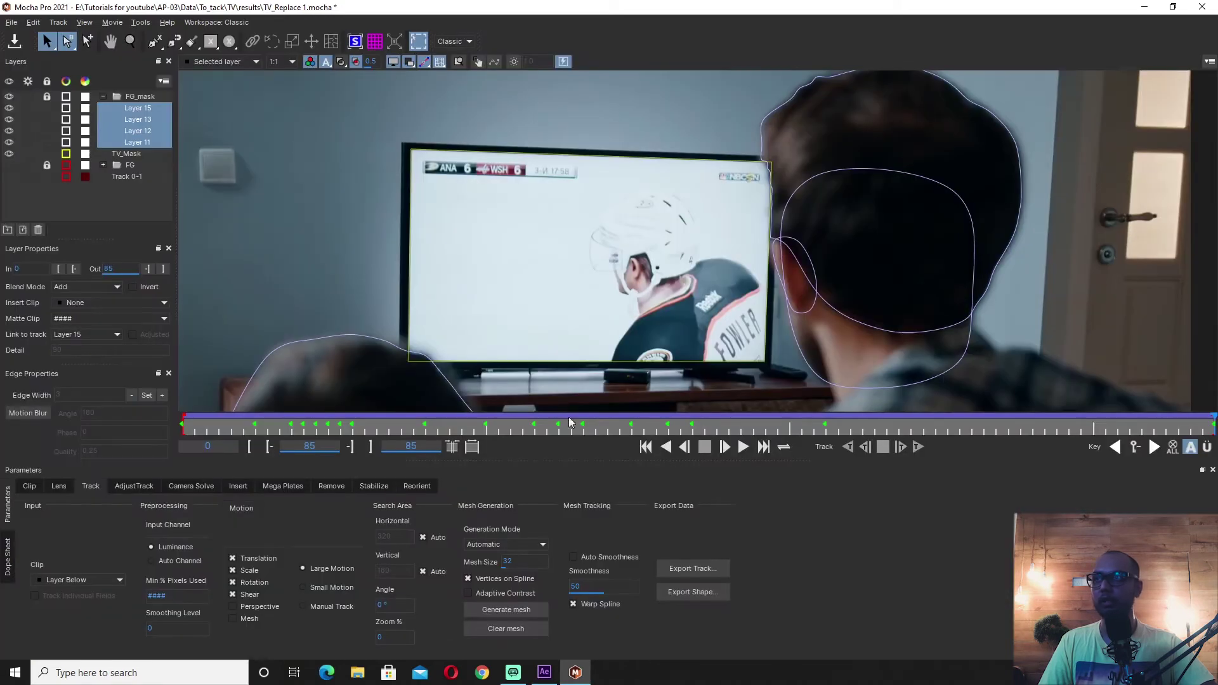
pyautogui.click(713, 587)
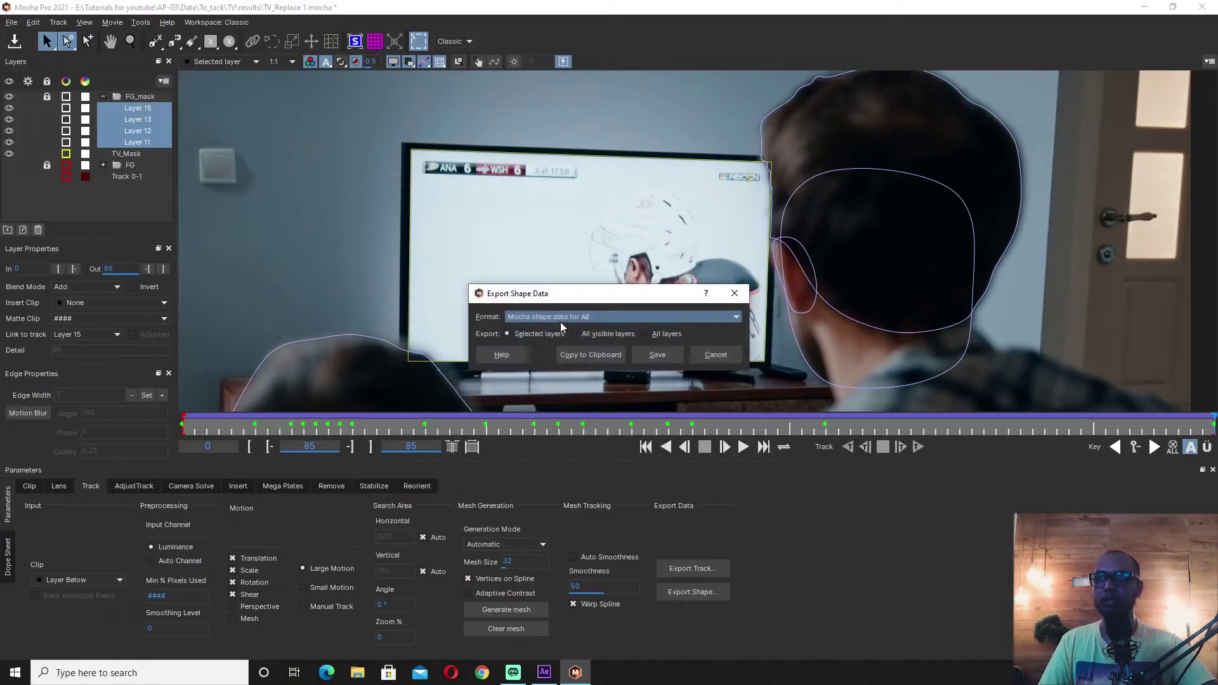
pyautogui.click(593, 355)
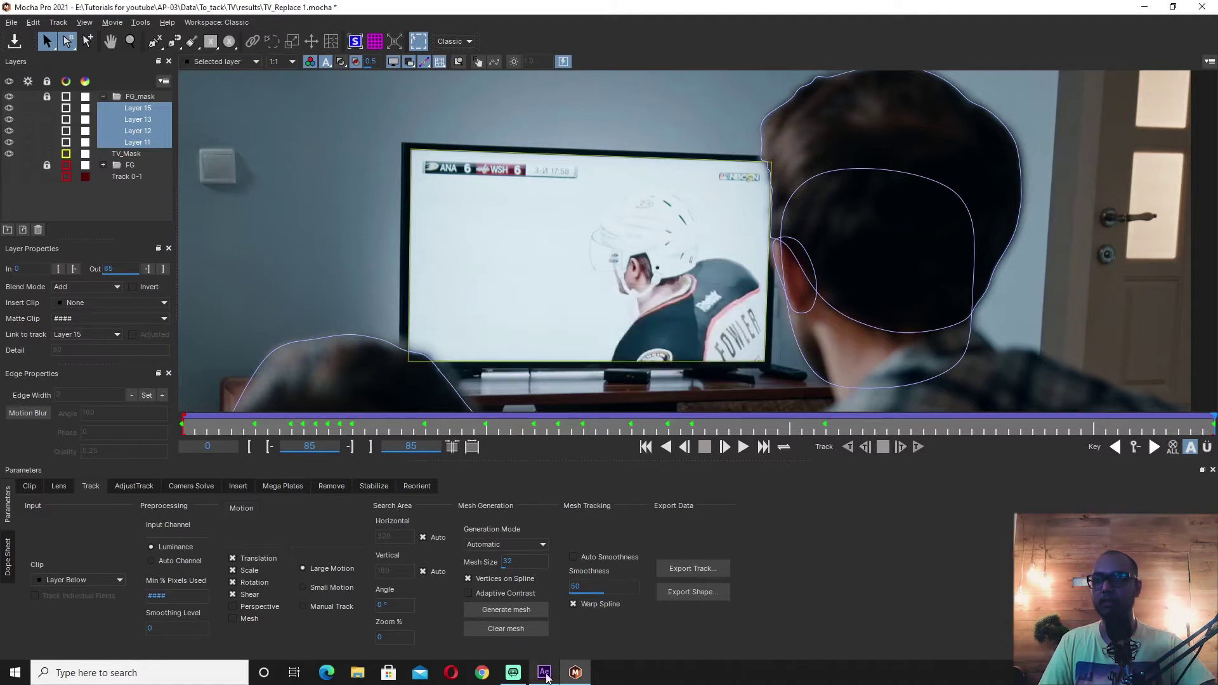
# Switch to After Effects and add a 1920 x 1080 px black solid named FG_Mask above the footage in the Replace composition.
pyautogui.click(544, 673)
pyautogui.rightClick(250, 596)
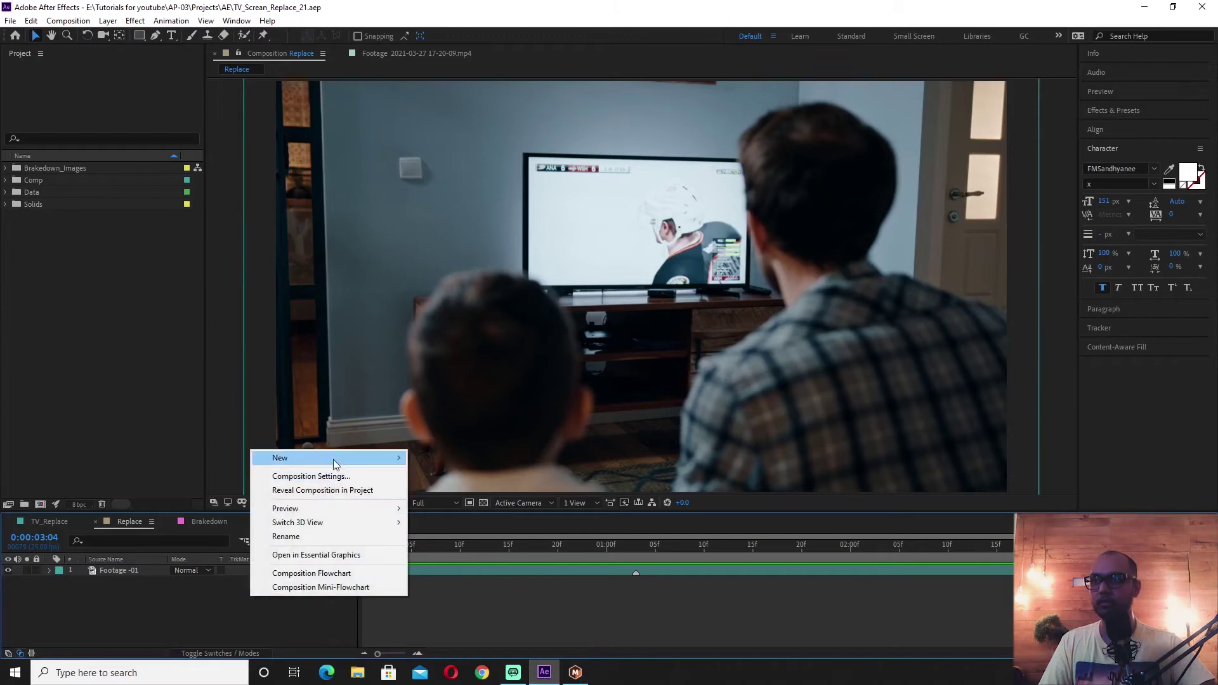
pyautogui.moveTo(338, 460)
pyautogui.click(483, 490)
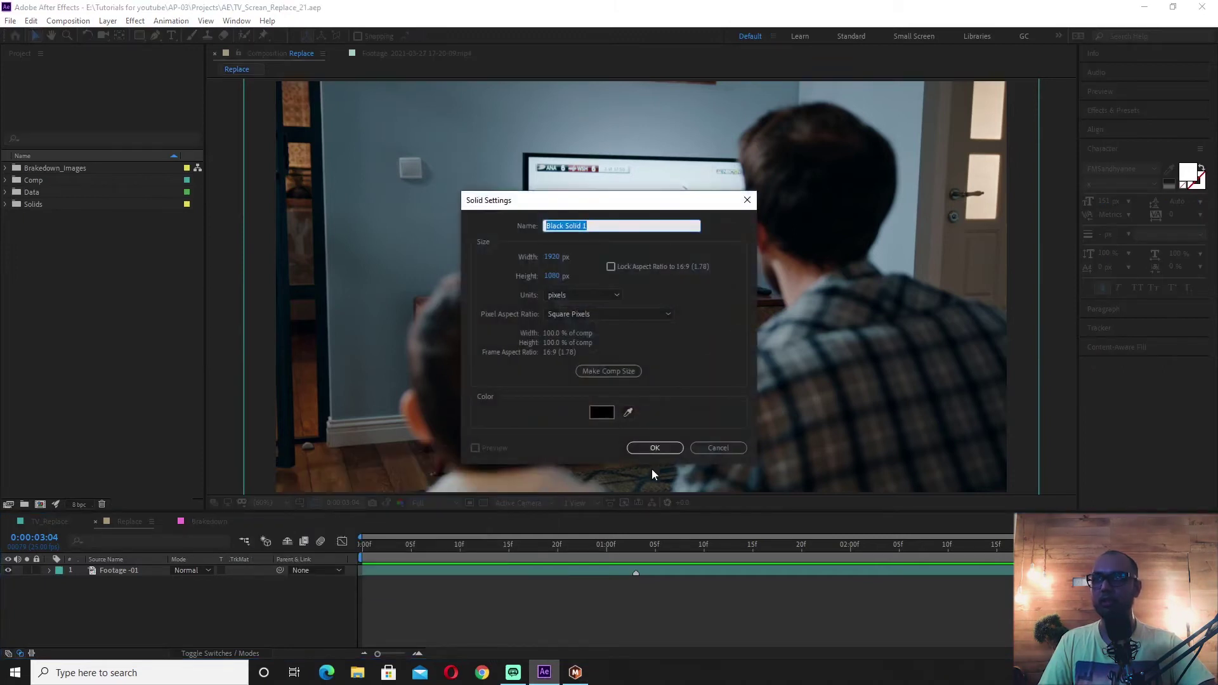
pyautogui.write('FG_Mask')
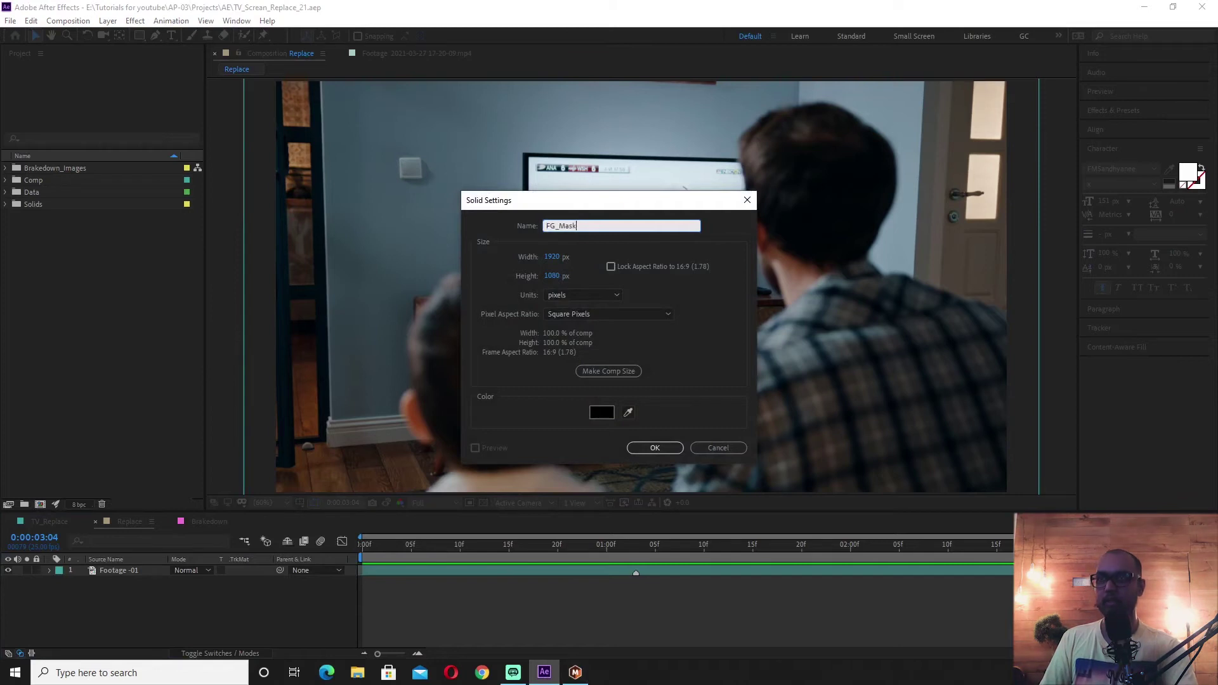
pyautogui.click(655, 449)
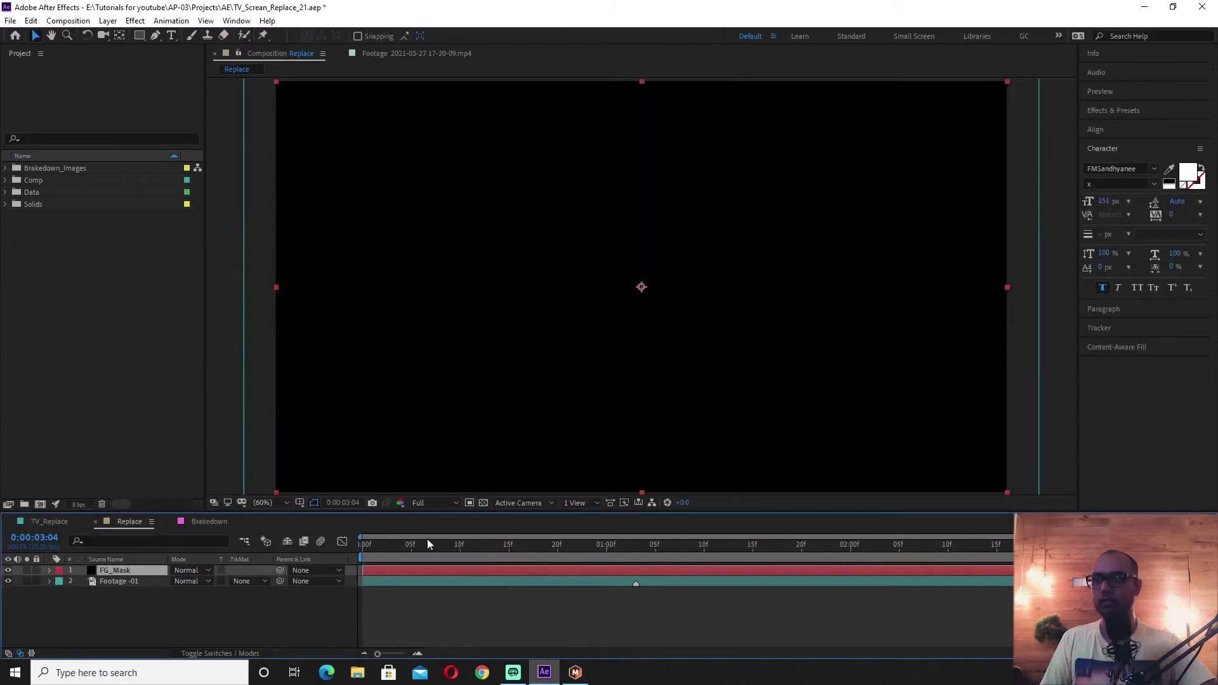
# Paste the copied Mocha masks onto the FG_Mask solid at the composition's first frame.
pyautogui.press('Home')
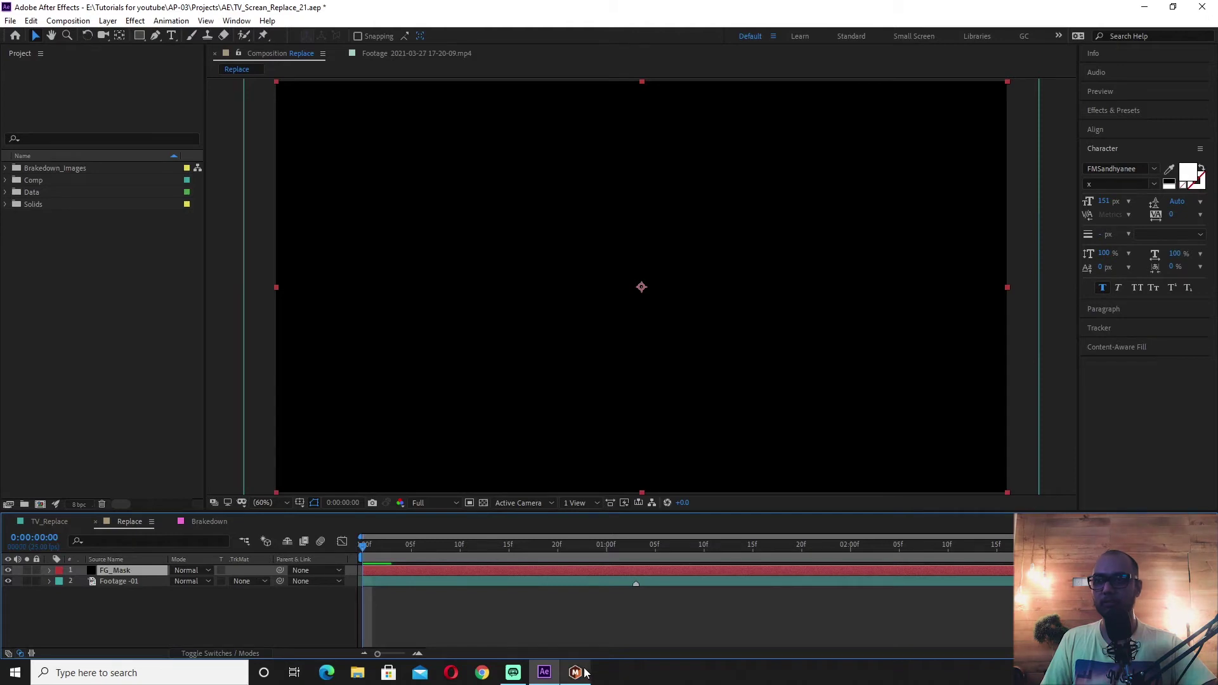
pyautogui.moveTo(647, 549); pyautogui.dragTo(635, 551)
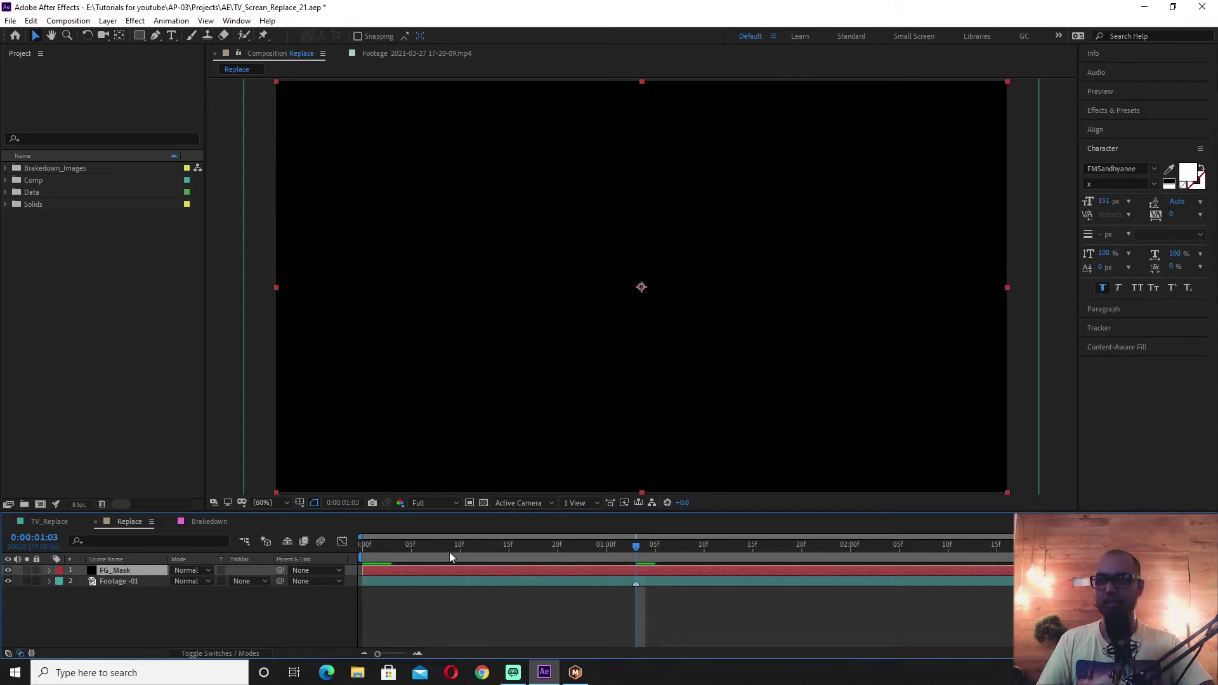
pyautogui.press('Home')
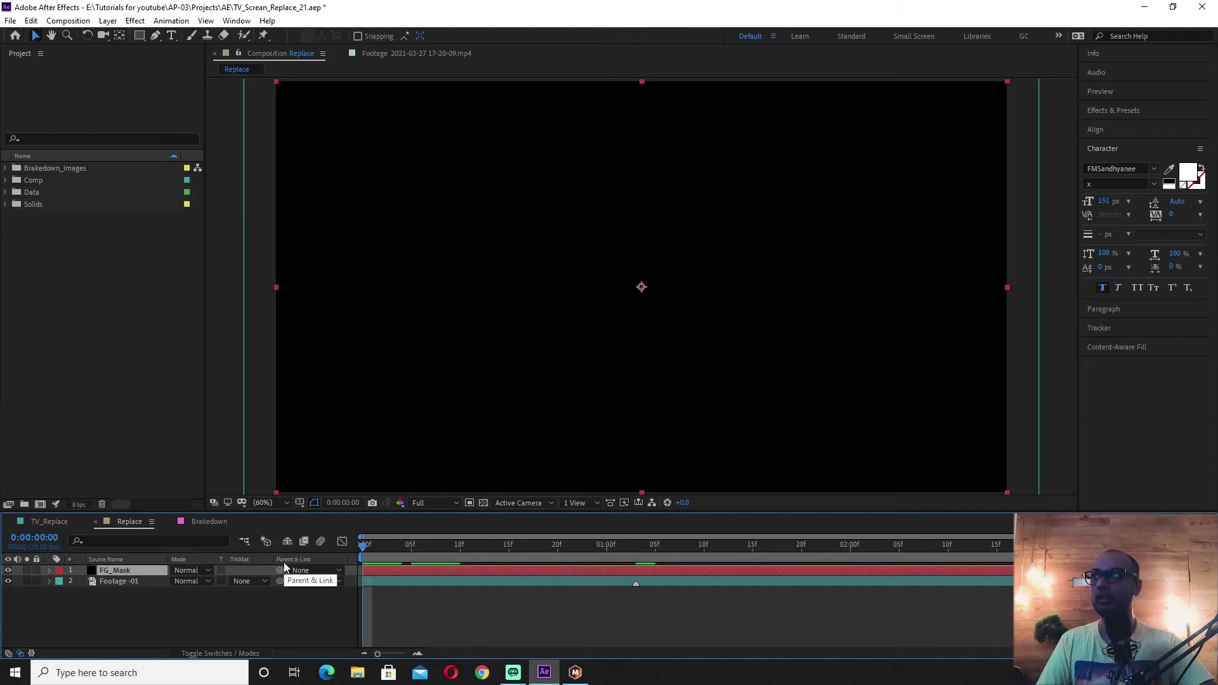
pyautogui.click(30, 20)
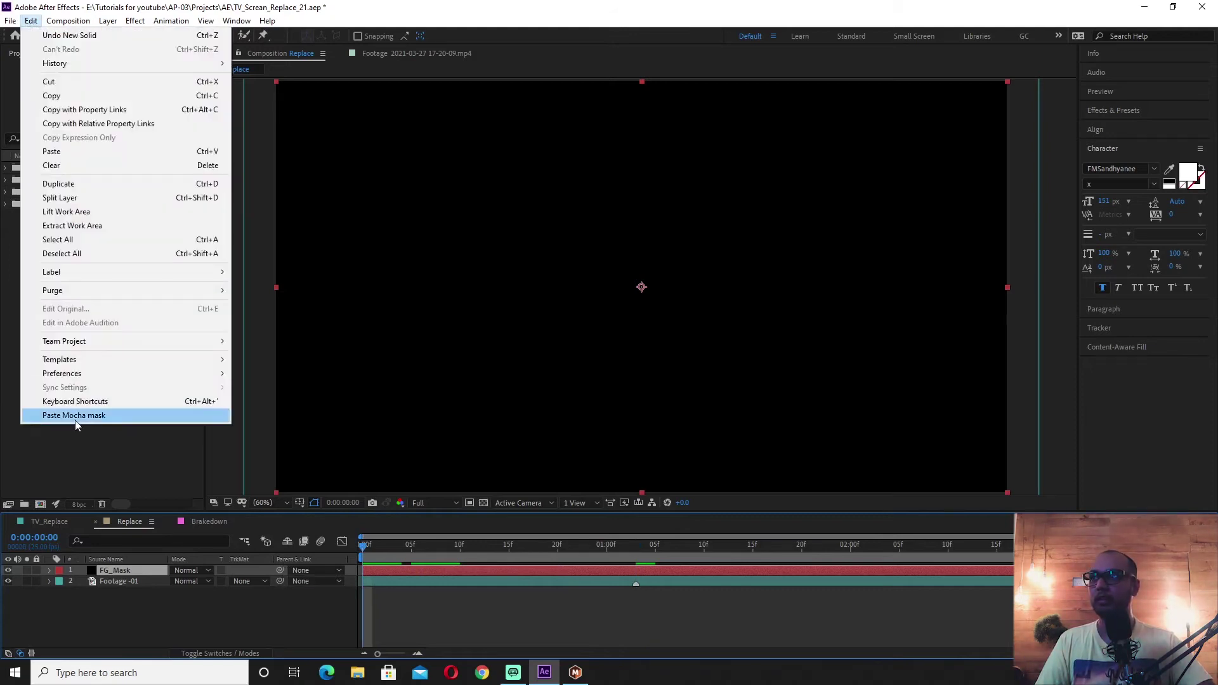
pyautogui.click(75, 415)
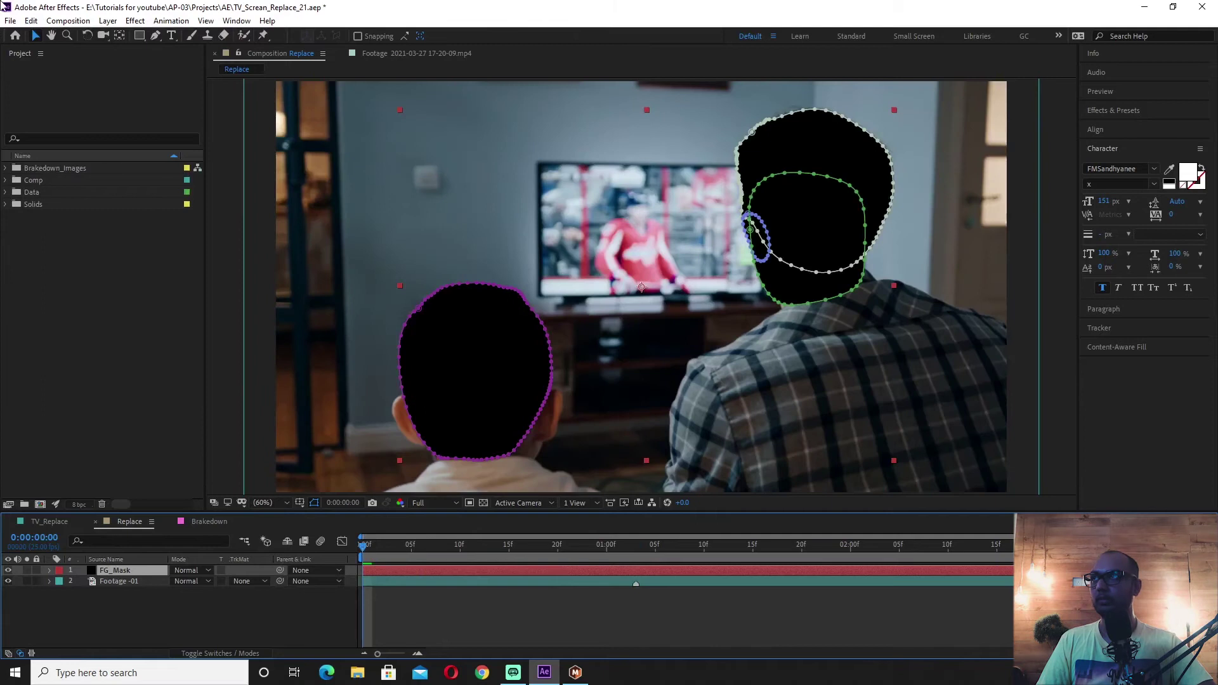
pyautogui.click(30, 20)
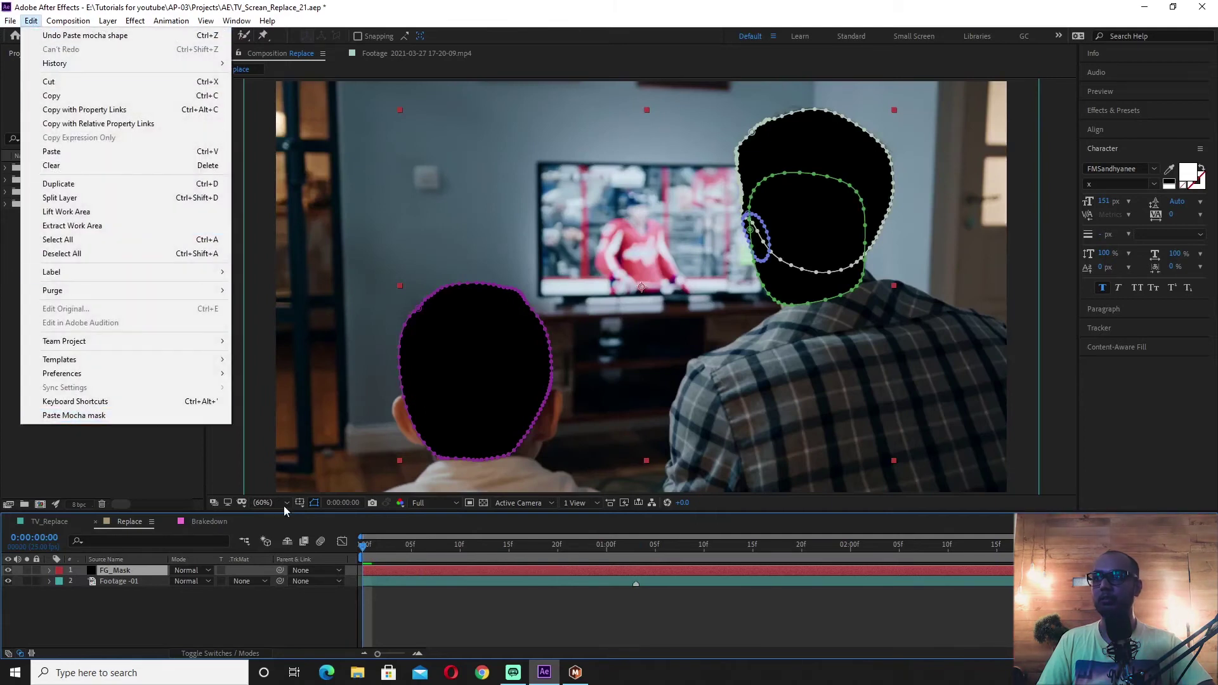
pyautogui.click(216, 602)
# Show the FG_Mask layer's mask paths and scrub through the shot to check the head masks, returning to the first frame.
pyautogui.click(123, 572)
pyautogui.click(374, 546)
pyautogui.moveTo(375, 548); pyautogui.dragTo(500, 545)
pyautogui.press('m')
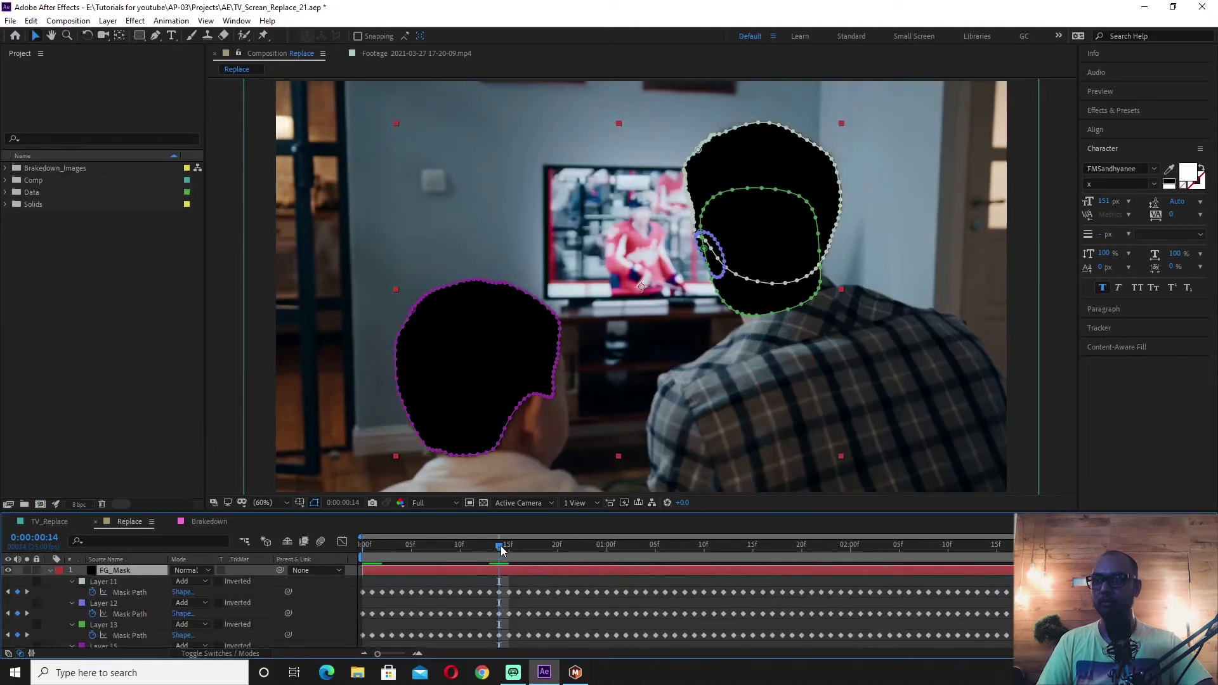
pyautogui.moveTo(524, 547); pyautogui.dragTo(636, 549)
pyautogui.click(30, 20)
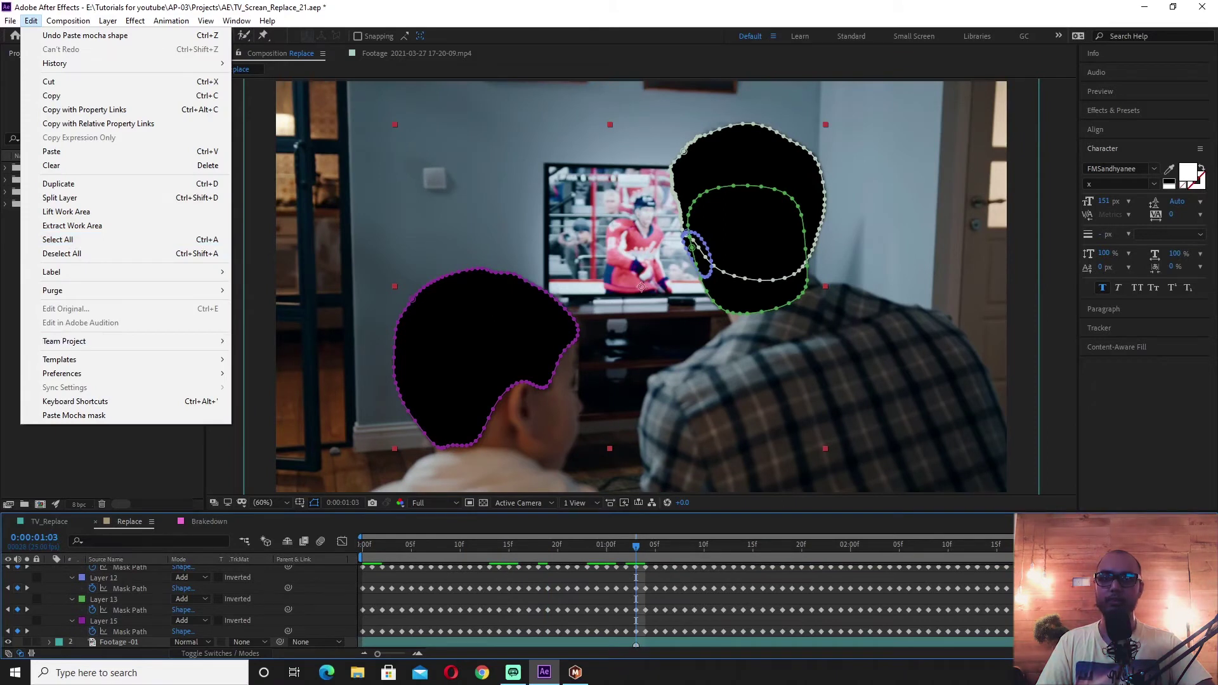
pyautogui.click(375, 546)
pyautogui.moveTo(375, 546); pyautogui.dragTo(299, 546)
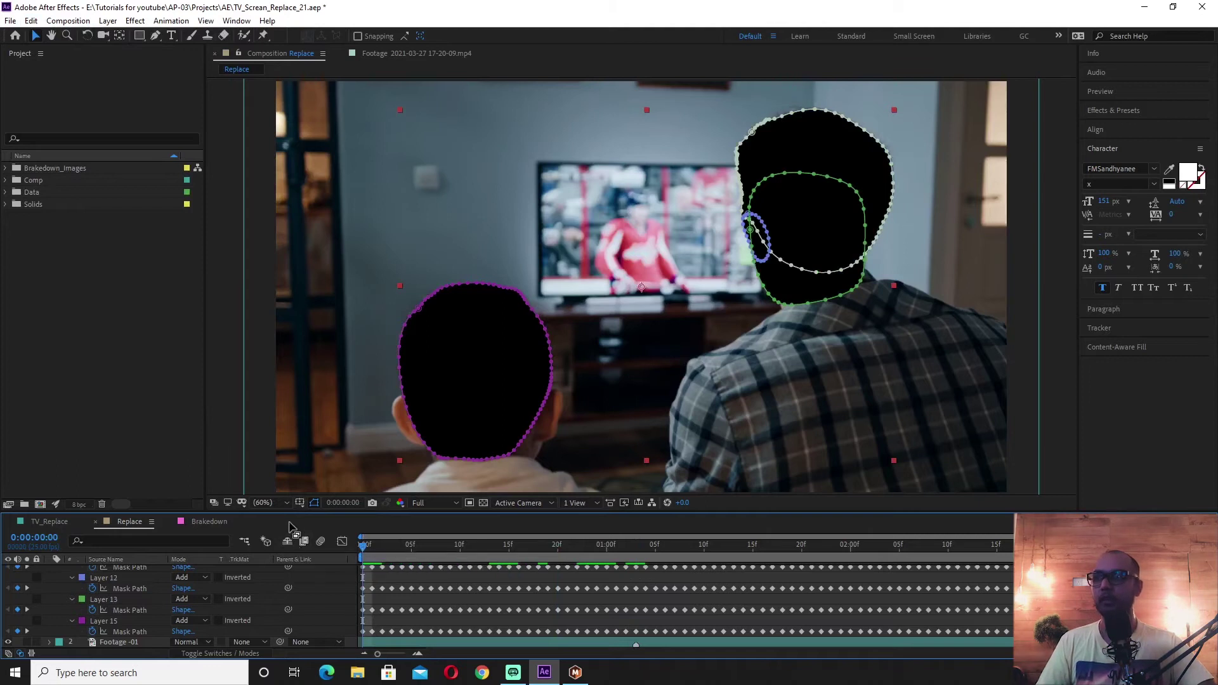
# Duplicate the Footage -01 layer and set the label colour of the upper copy and FG_Mask to Yellow.
pyautogui.moveTo(340, 511); pyautogui.dragTo(364, 383)
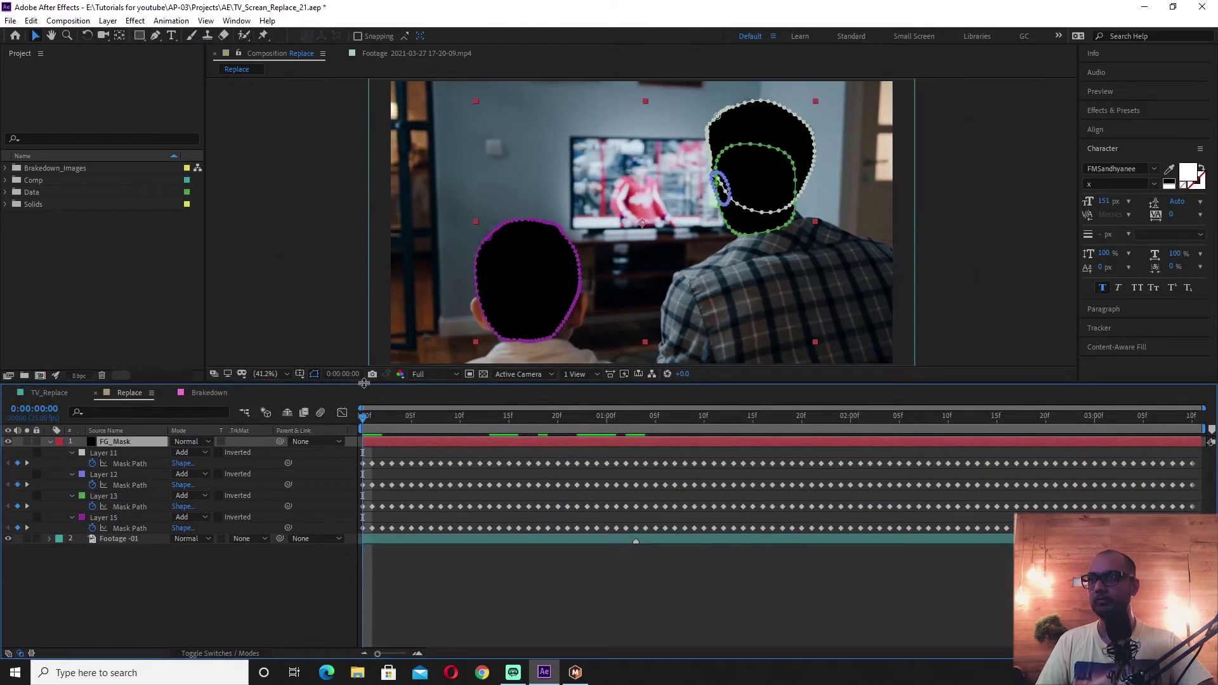
pyautogui.click(110, 538)
pyautogui.hotkey('ctrl', 'd')
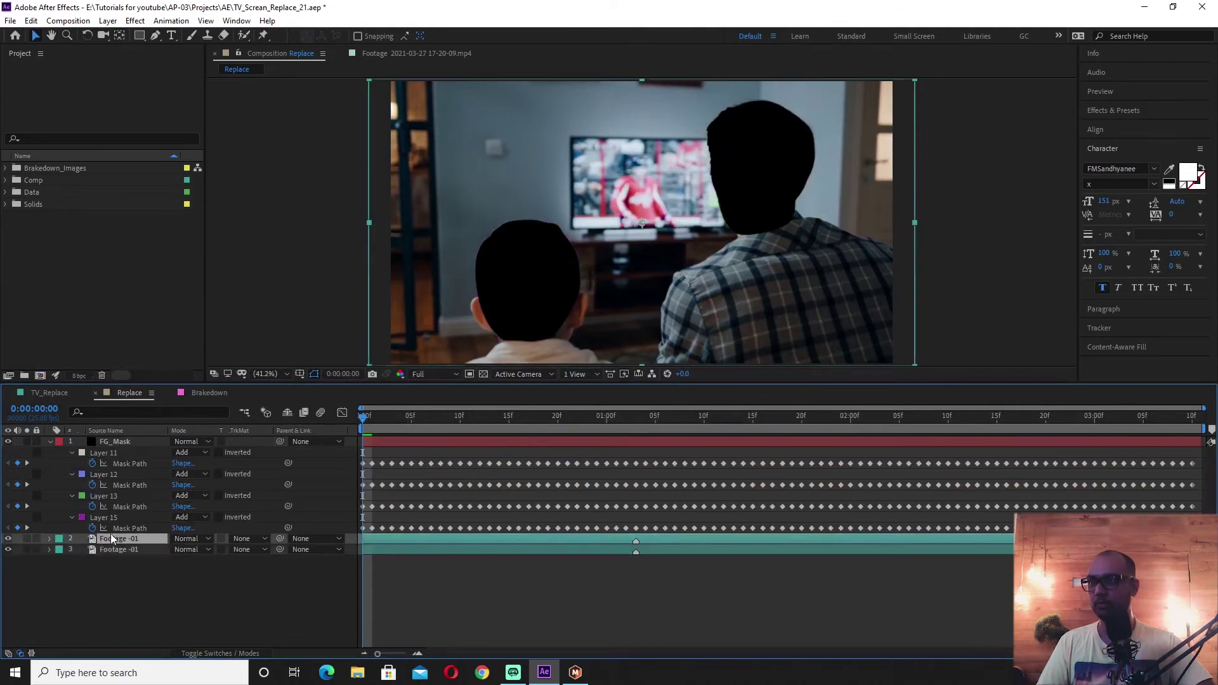
pyautogui.keyDown('ctrl'); pyautogui.click(112, 441); pyautogui.keyUp('ctrl')
pyautogui.click(62, 444)
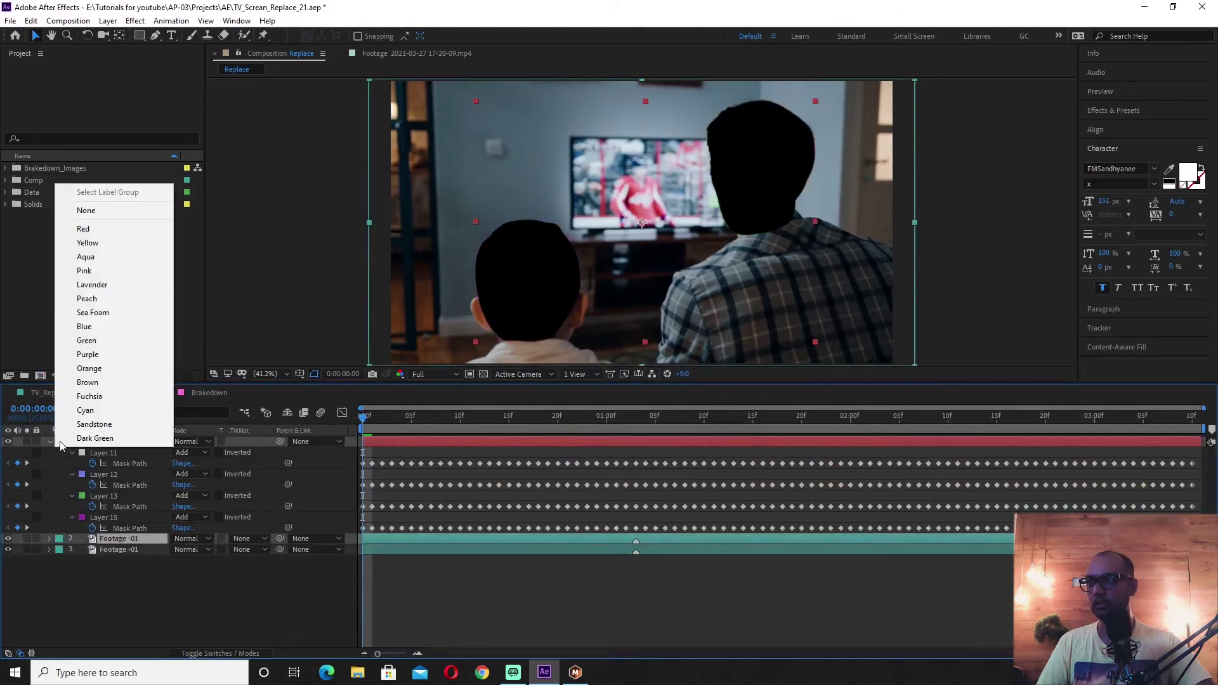
pyautogui.click(116, 242)
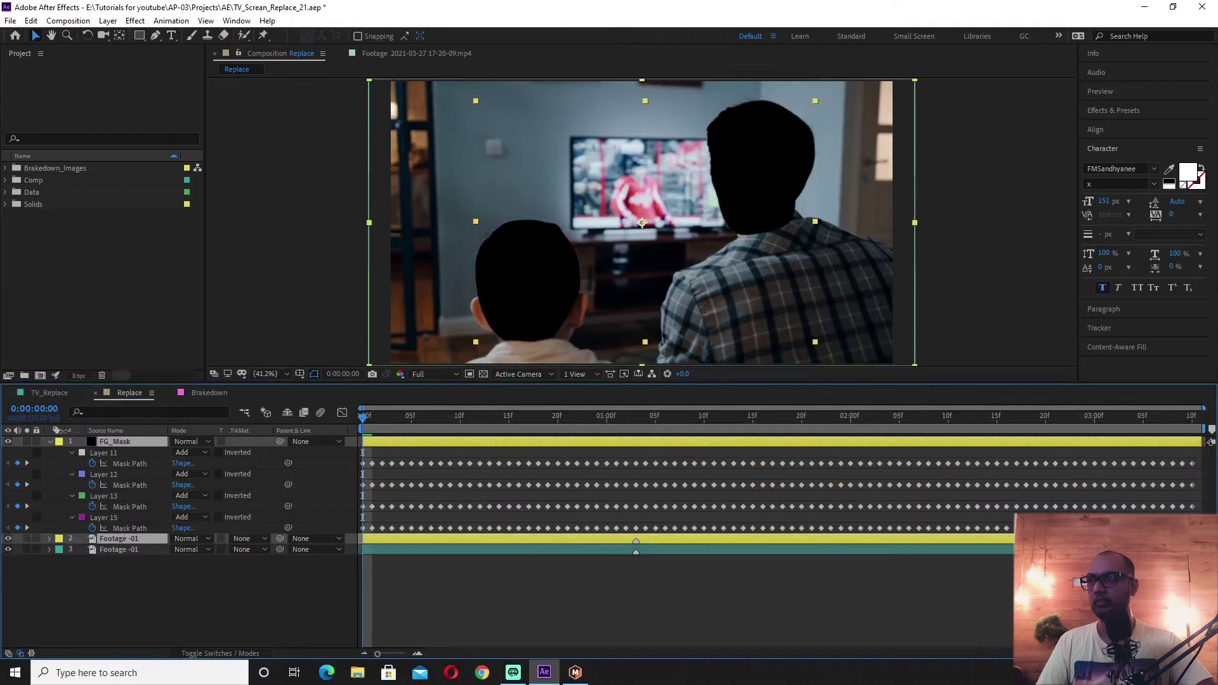
# Set the upper Footage -01 layer's track matte to Alpha Matte "FG_Mask" and solo that layer.
pyautogui.click(50, 441)
pyautogui.click(118, 537)
pyautogui.click(241, 452)
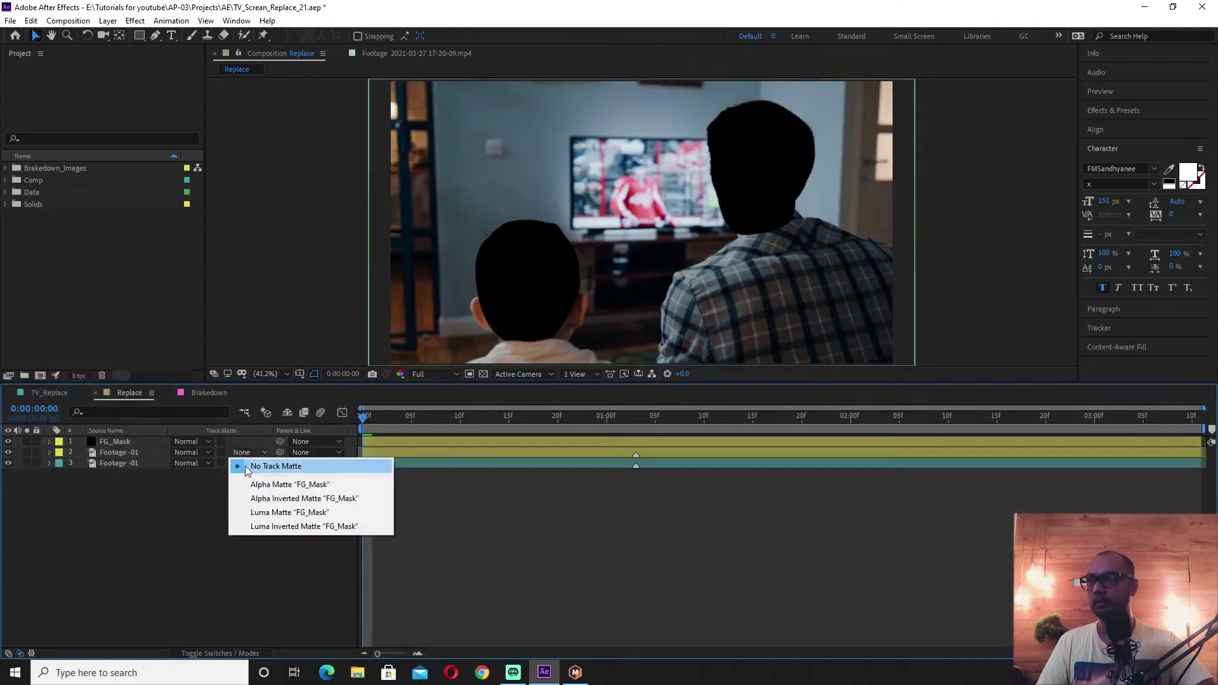
pyautogui.click(249, 484)
pyautogui.click(27, 452)
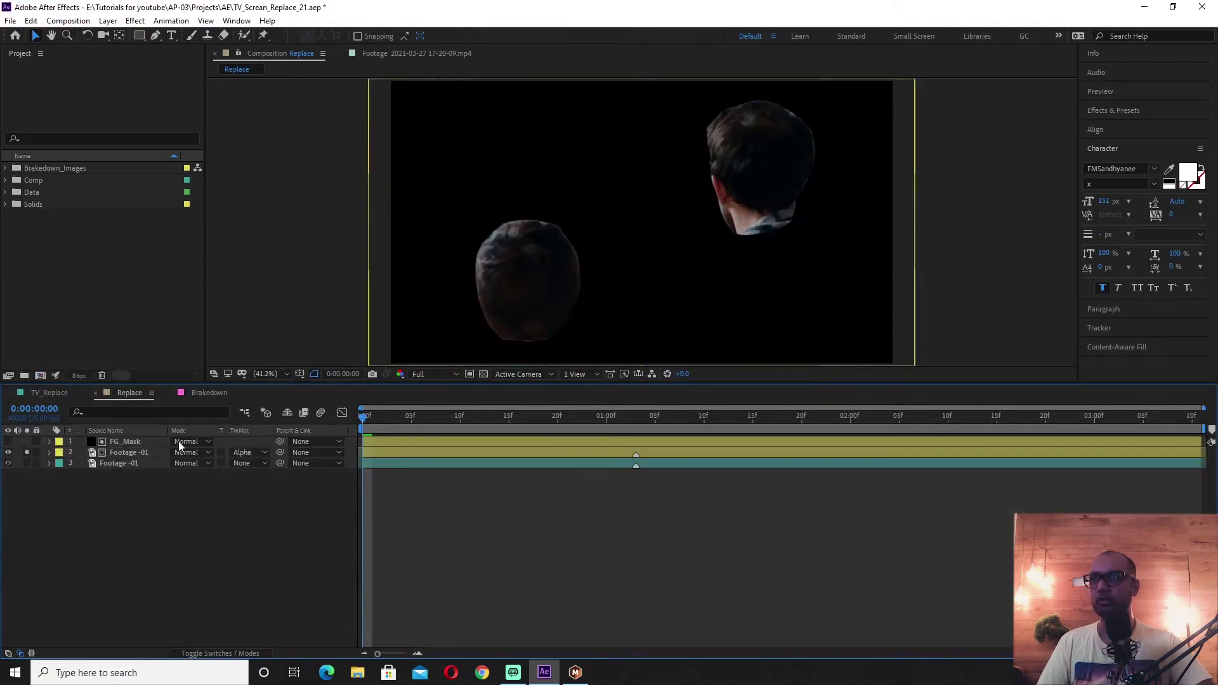
pyautogui.scroll(1, 650, 210)
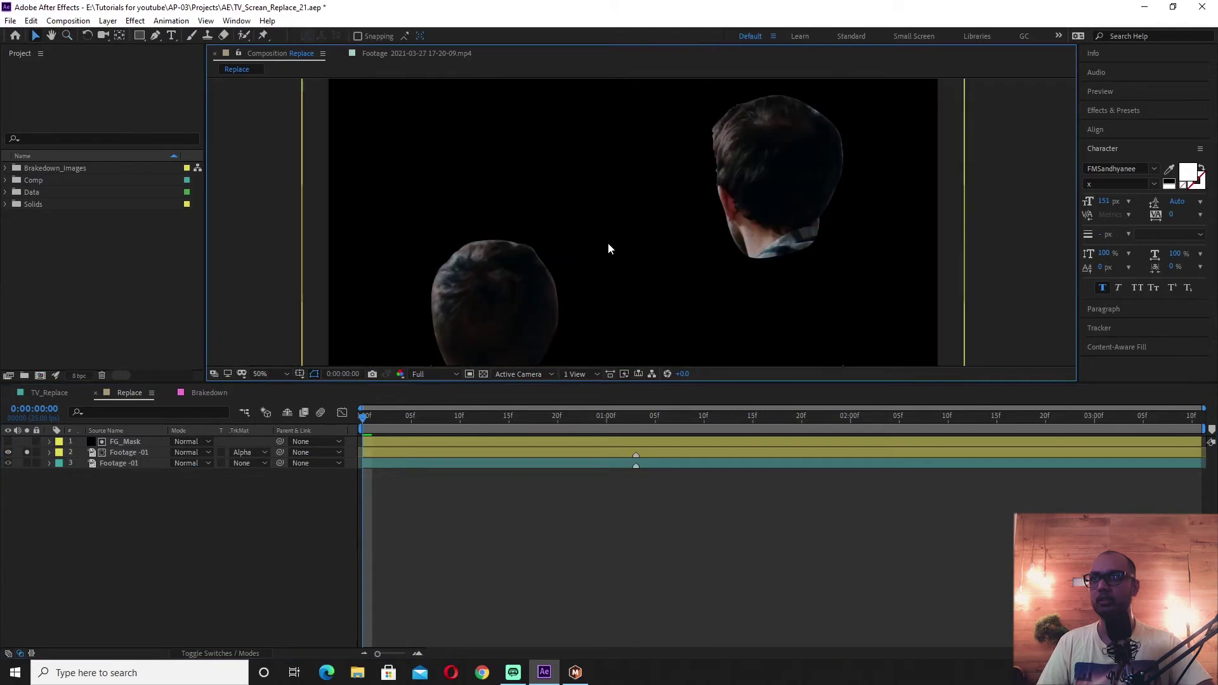
# Set the mask feather to 5 pixels on all four masks of the FG_Mask layer.
pyautogui.click(142, 443)
pyautogui.press('m')
pyautogui.press('m')
pyautogui.press('m')
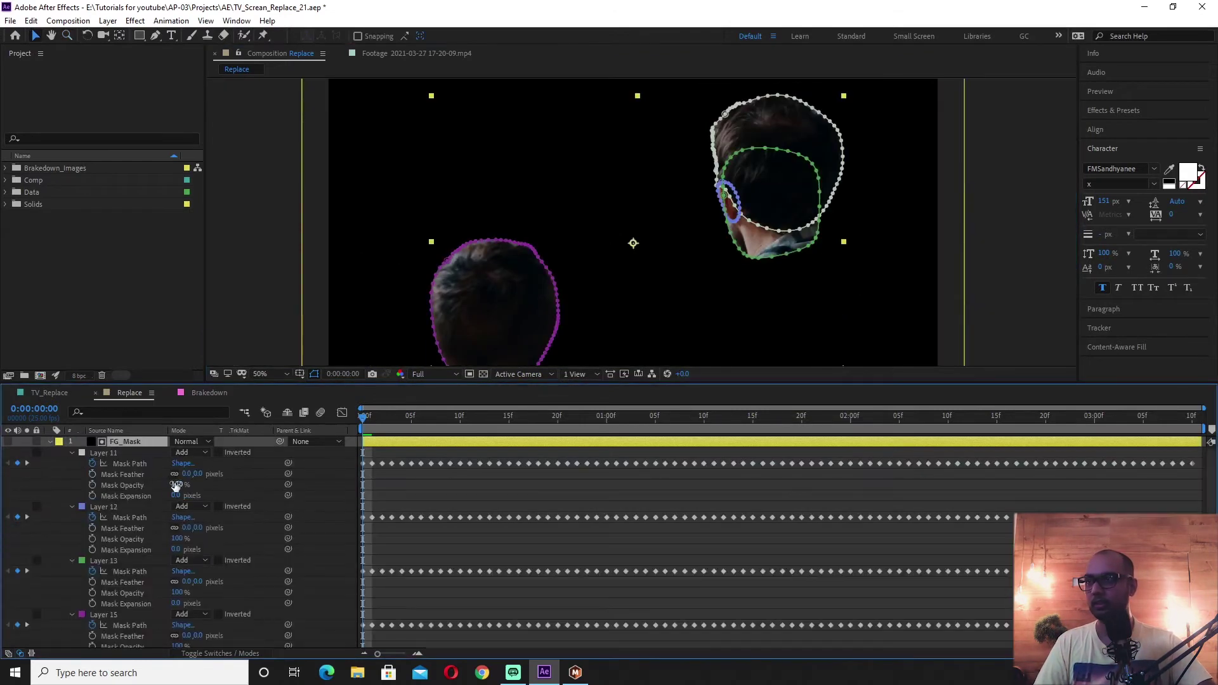
pyautogui.click(116, 455)
pyautogui.scroll(-3, 144, 537)
pyautogui.keyDown('shift'); pyautogui.click(122, 577); pyautogui.keyUp('shift')
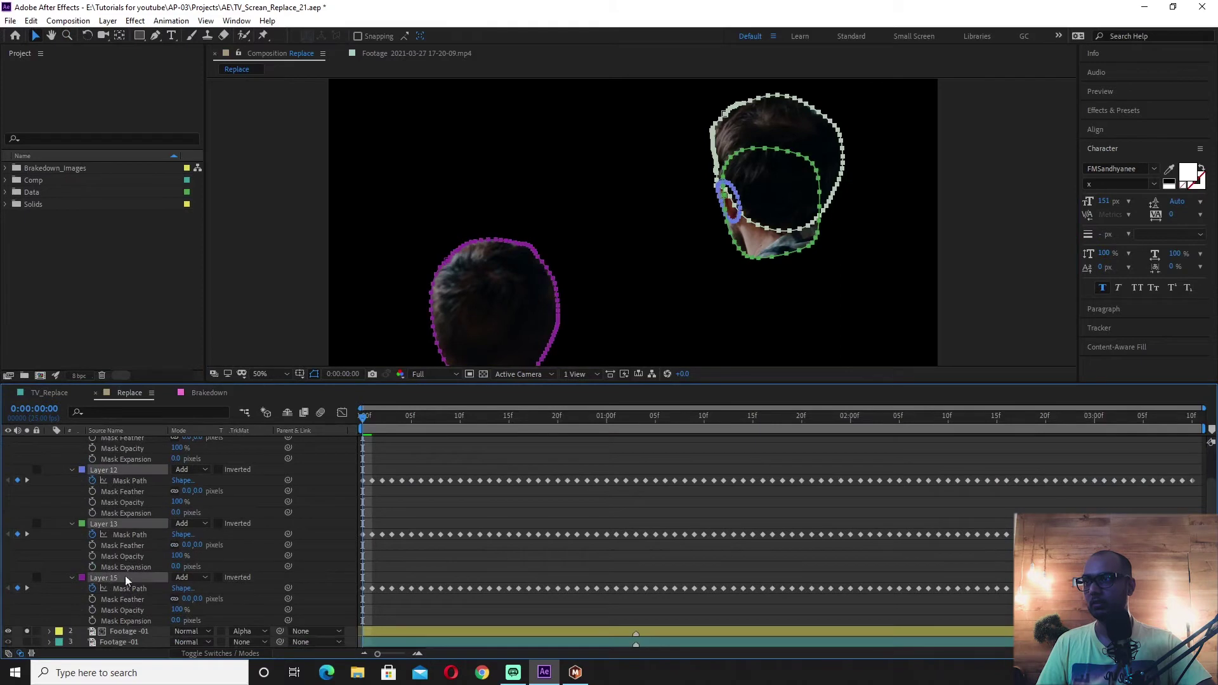
pyautogui.click(185, 544)
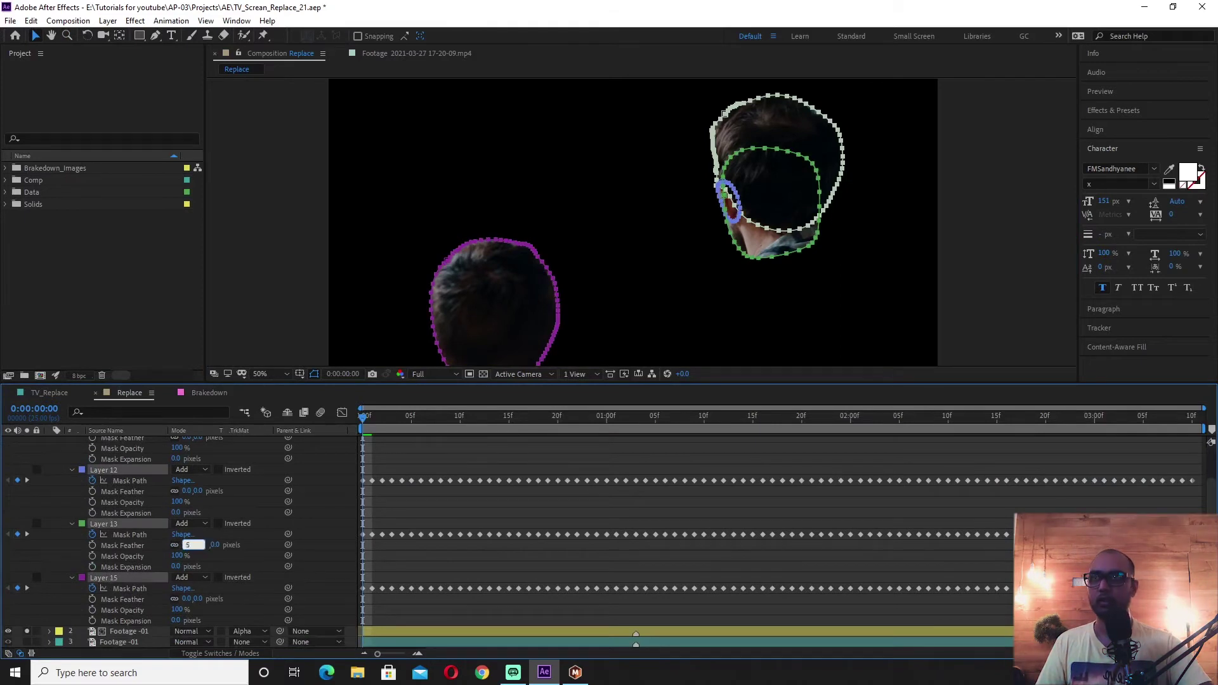
pyautogui.write('5')
pyautogui.press('Return')
# Set the mask expansion to -1 pixel on the four selected masks and collapse the FG_Mask layer.
pyautogui.moveTo(176, 620); pyautogui.dragTo(169, 620)
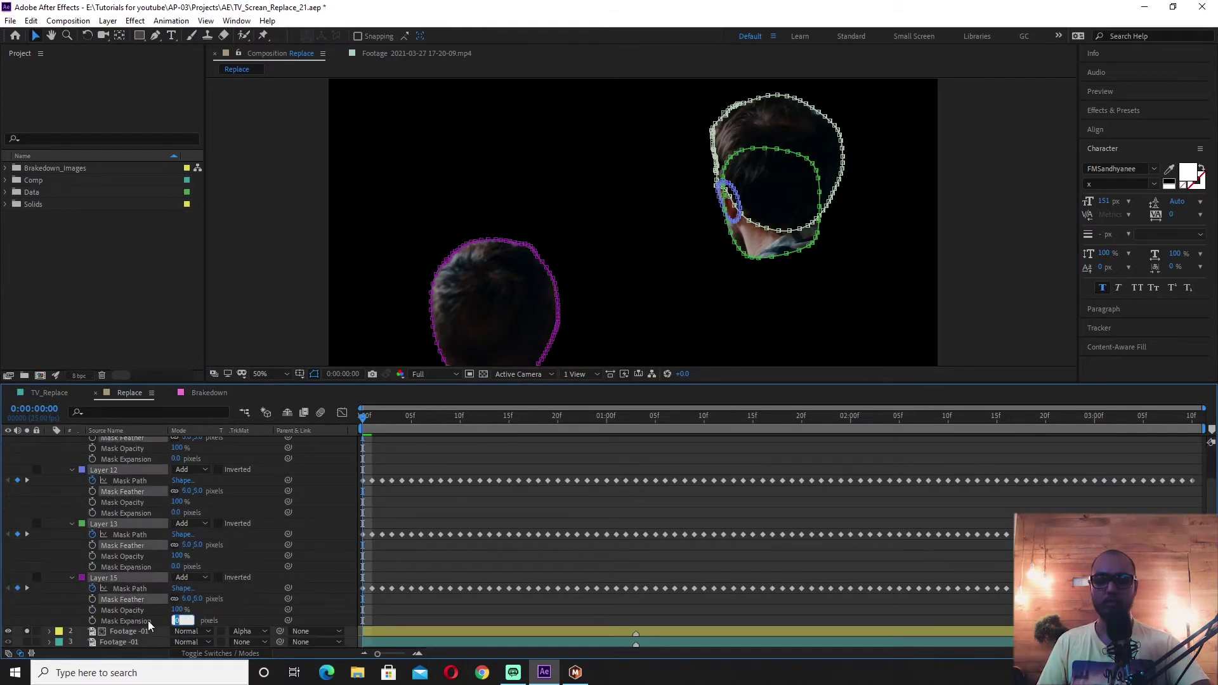
pyautogui.scroll(5, 115, 501)
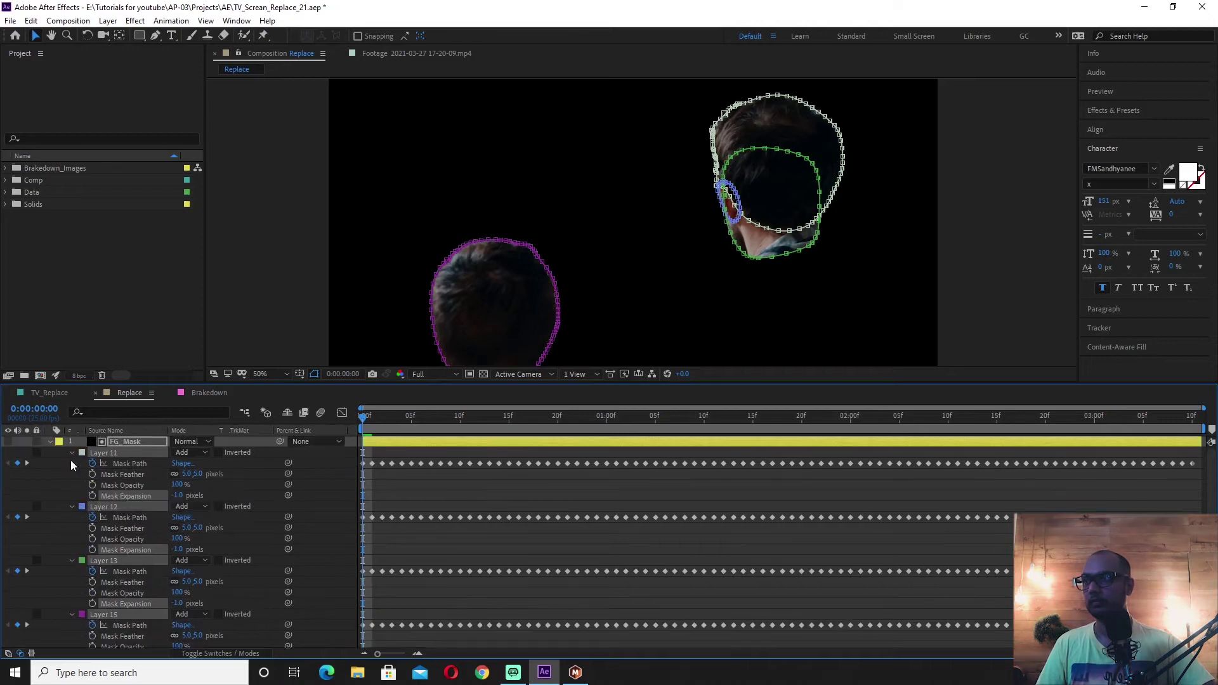
pyautogui.click(48, 441)
# Scrub to 0:00:03:10 to check the cut-out heads, turn off the upper footage layer's solo, and save the project.
pyautogui.moveTo(427, 417); pyautogui.dragTo(1191, 429)
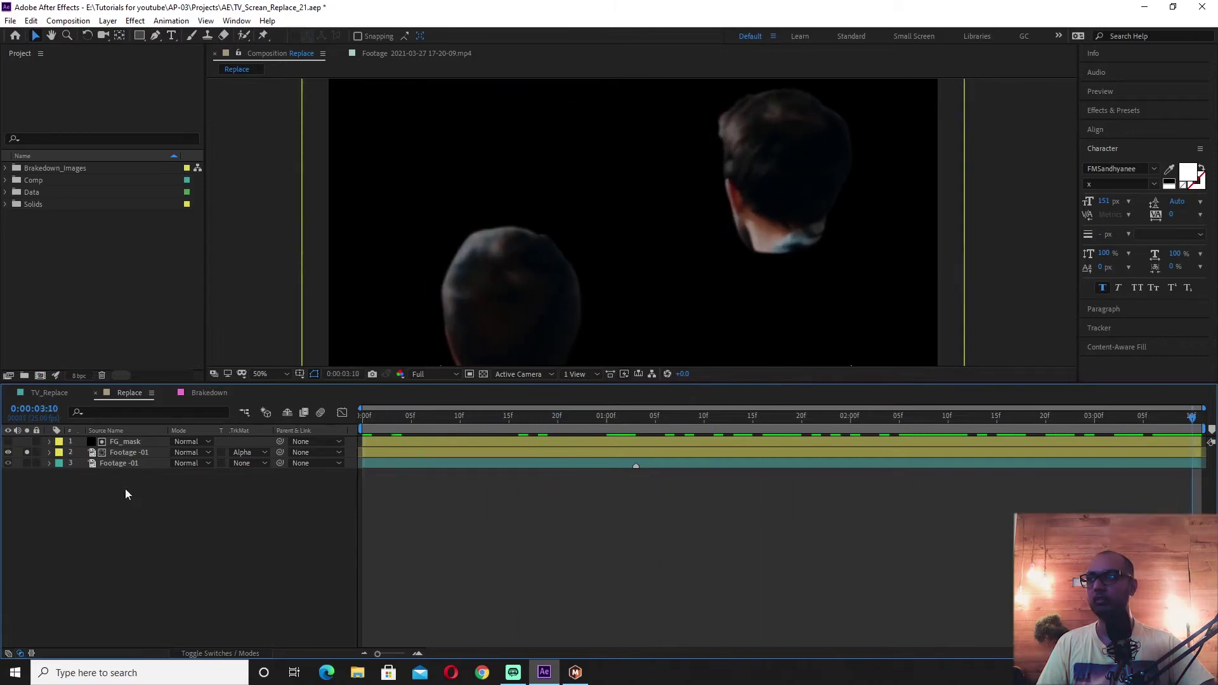
pyautogui.click(26, 453)
pyautogui.hotkey('ctrl', 's')
# Switch to Mocha Pro and copy the TV_Mask layer's shape data to the clipboard for pasting into After Effects.
pyautogui.click(573, 671)
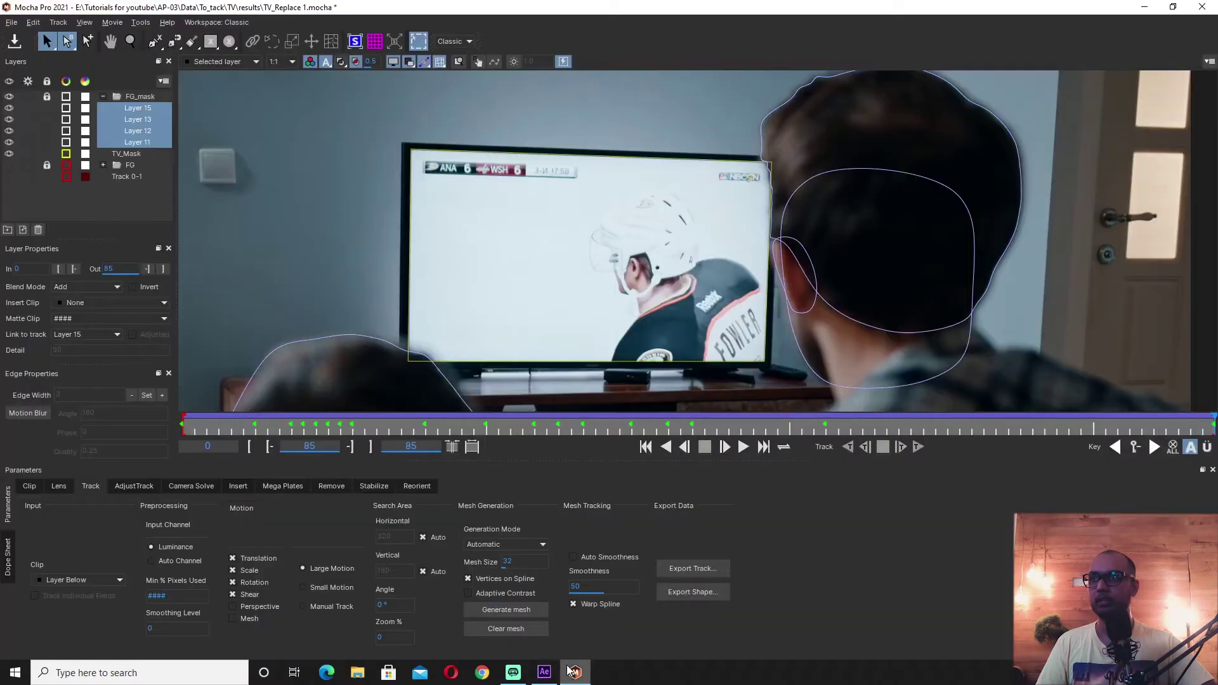
pyautogui.click(103, 97)
pyautogui.click(99, 142)
pyautogui.click(133, 111)
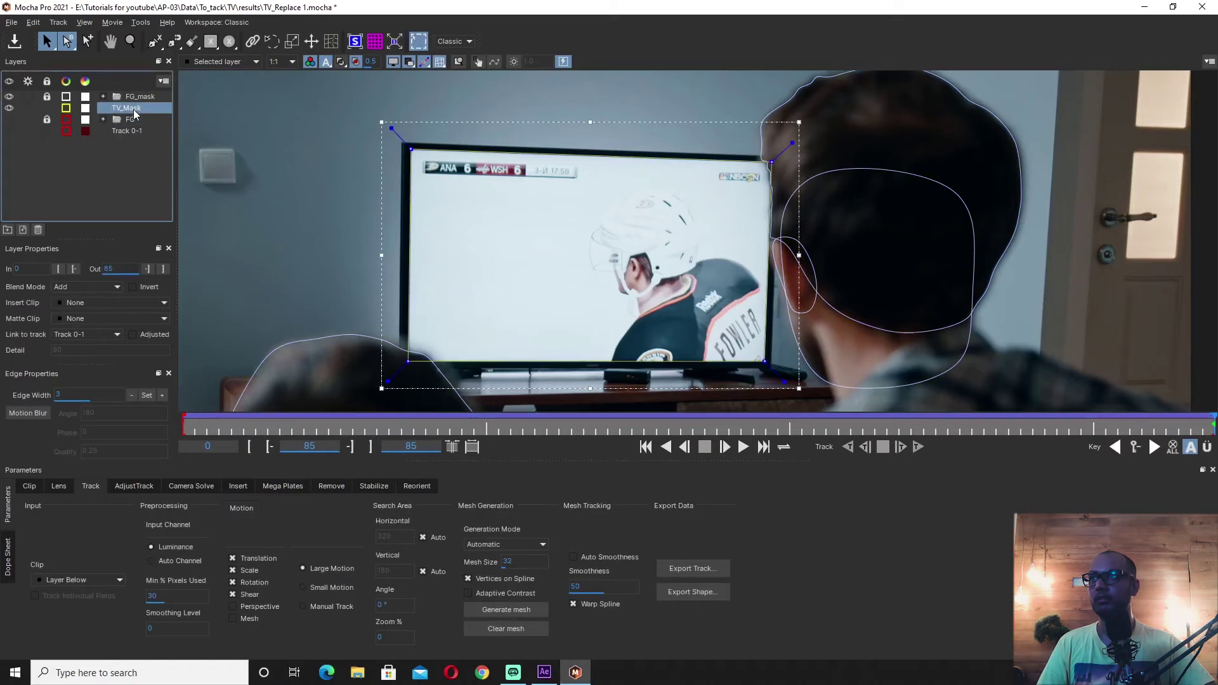
pyautogui.click(689, 595)
pyautogui.click(591, 359)
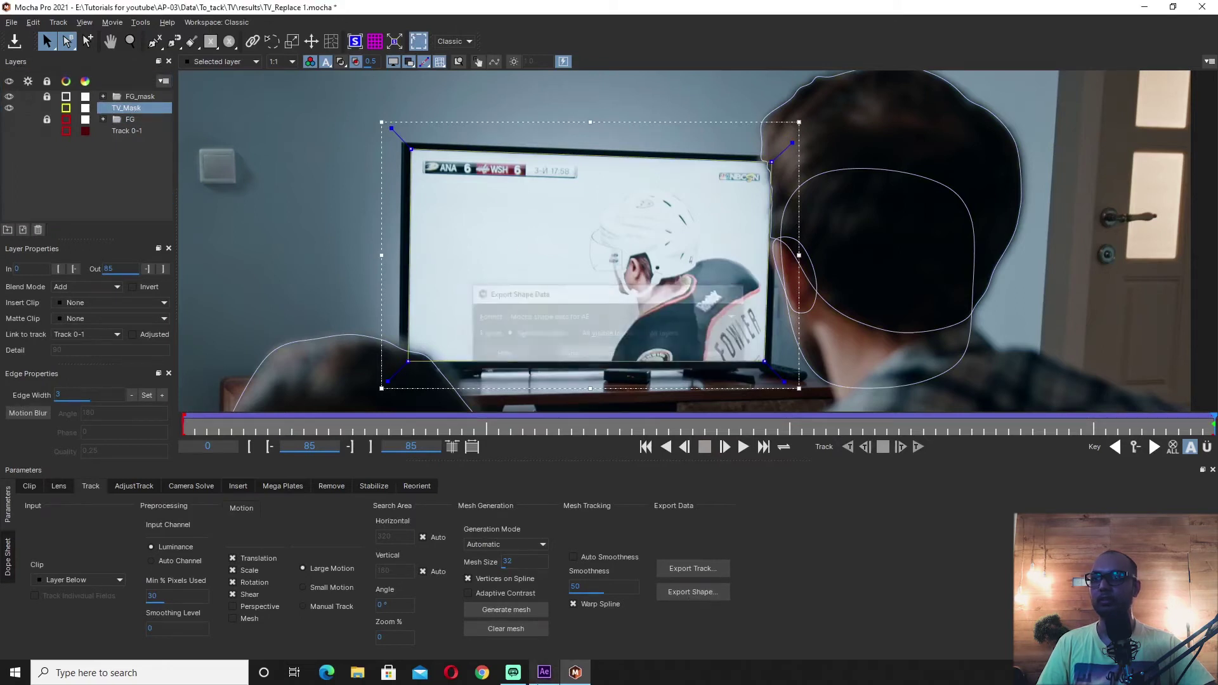
# Switch to After Effects and, at the first frame, add a black solid named "Display" directly above the lower Footage -01 layer.
pyautogui.click(545, 672)
pyautogui.click(379, 461)
pyautogui.moveTo(384, 423); pyautogui.dragTo(358, 424)
pyautogui.rightClick(213, 517)
pyautogui.moveTo(303, 375)
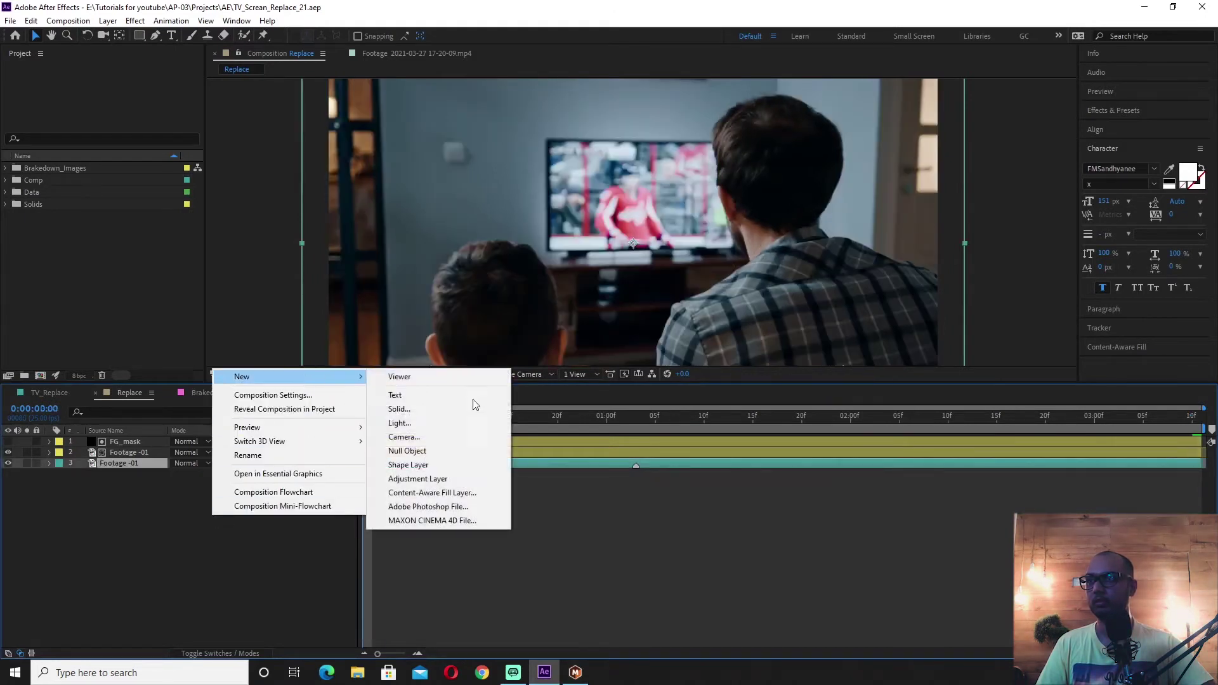
pyautogui.click(457, 408)
pyautogui.write('Display')
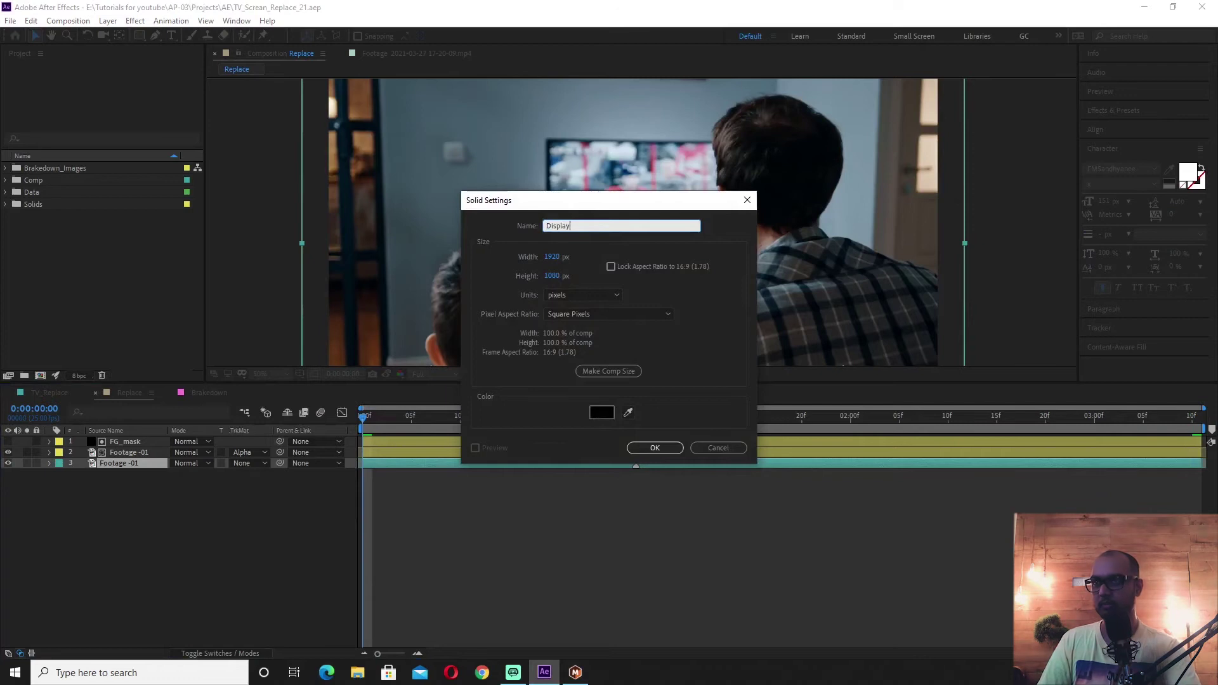
pyautogui.press('Return')
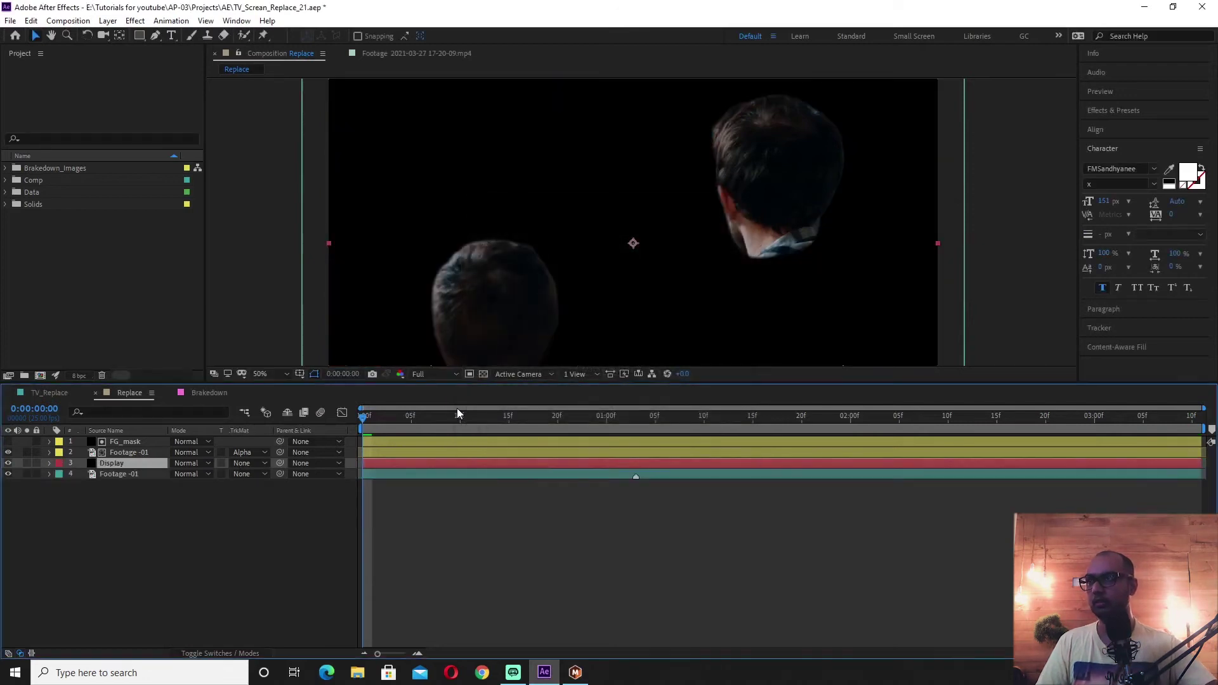
# Paste the copied Mocha mask onto the Display solid and play back the composition to check it.
pyautogui.click(31, 21)
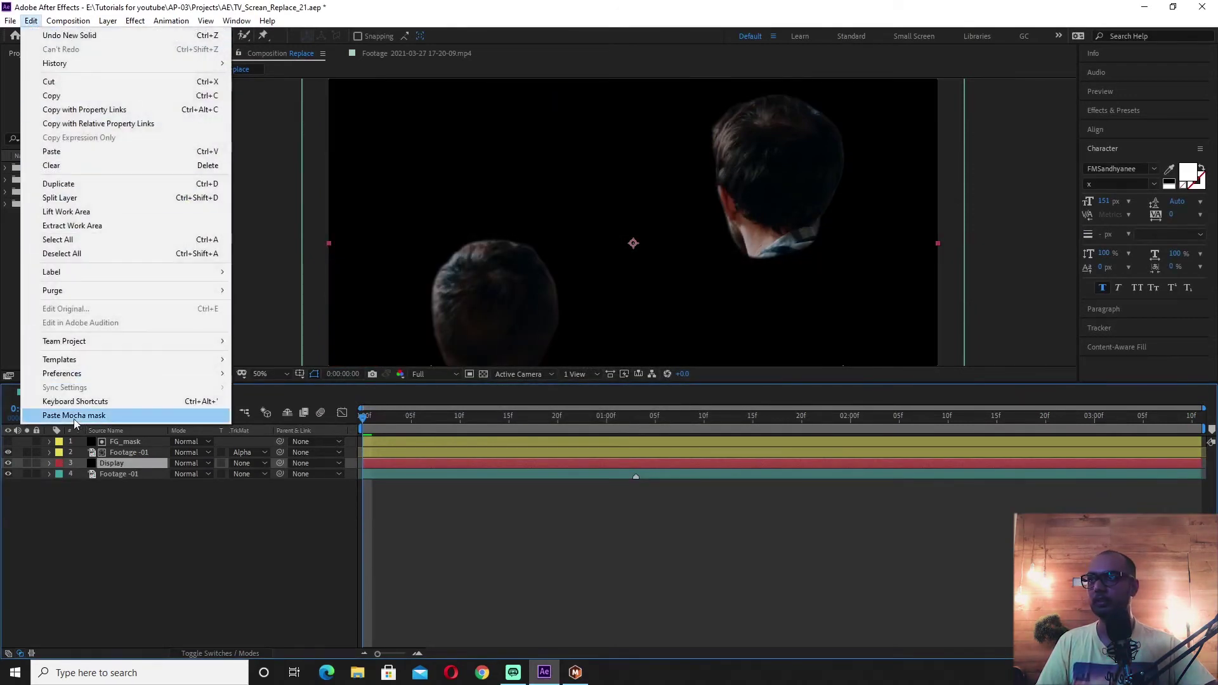
pyautogui.click(419, 422)
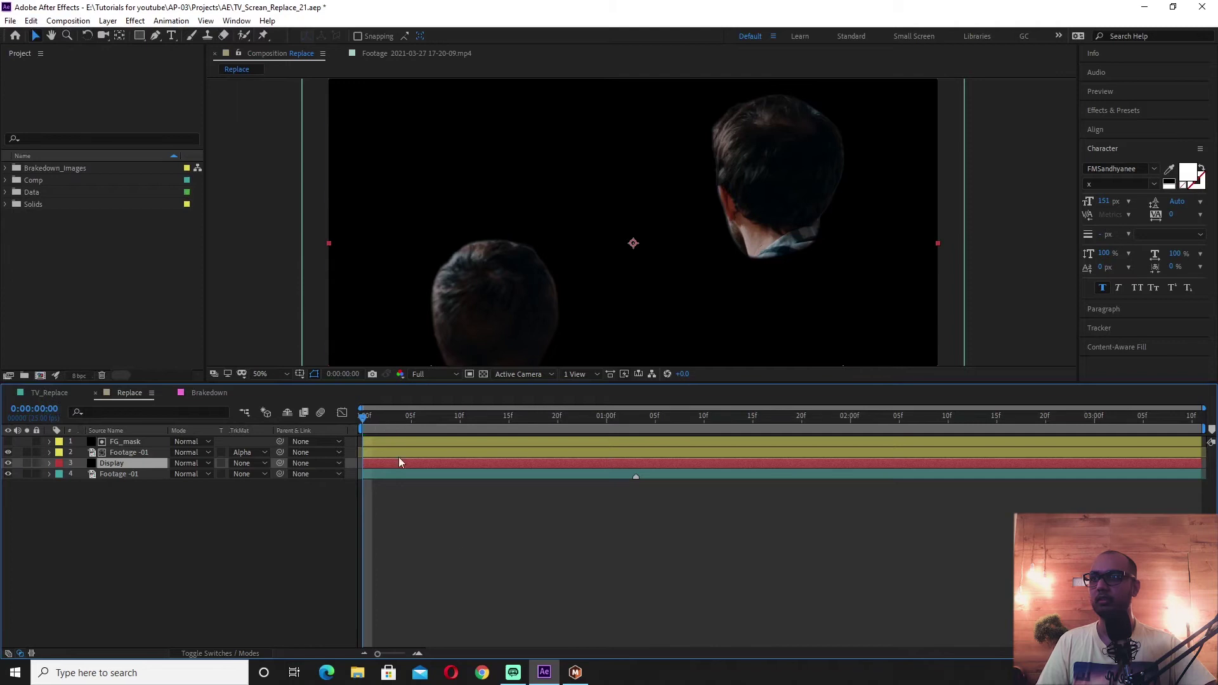
pyautogui.press('space')
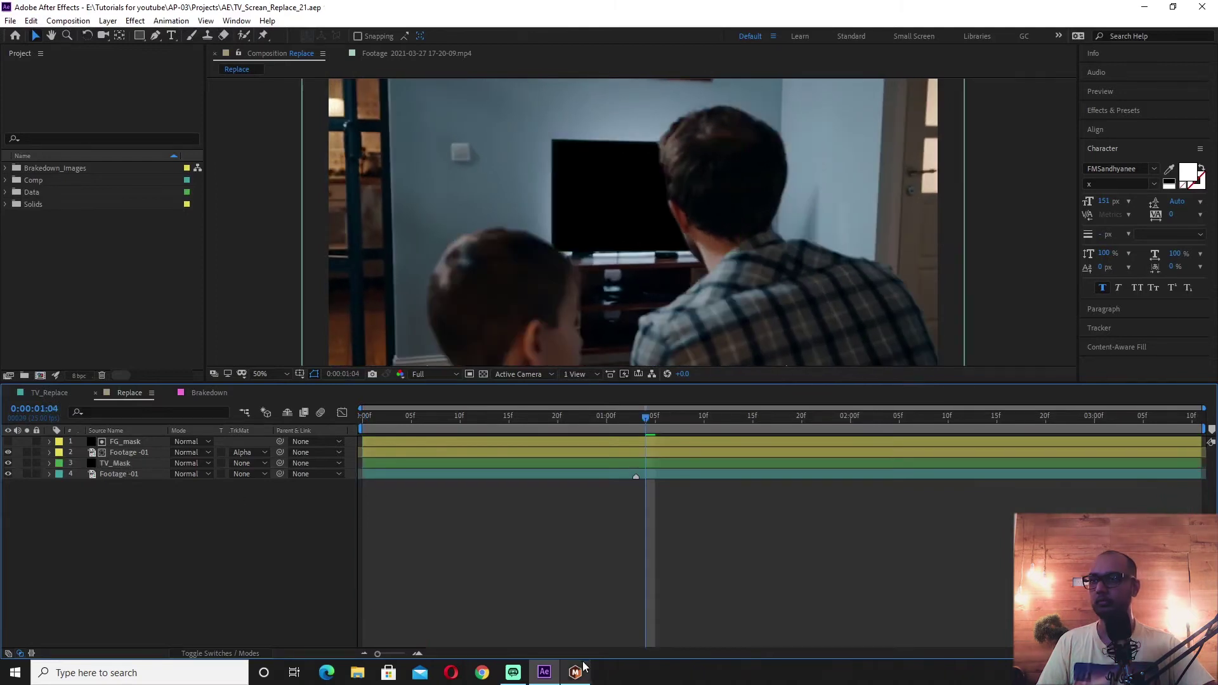
# Switch to Mocha Pro, show the Track 0-1 layer and copy its tracking data as After Effects Corner Pin [supports motion blur].
pyautogui.click(581, 668)
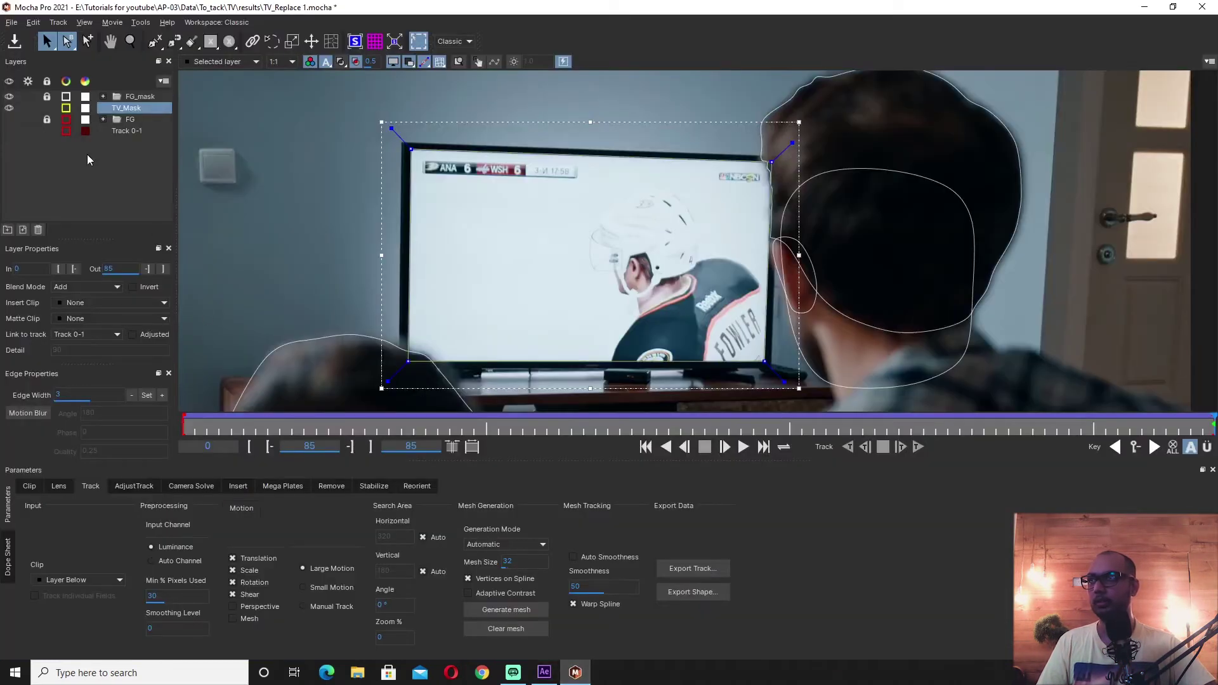
pyautogui.click(128, 131)
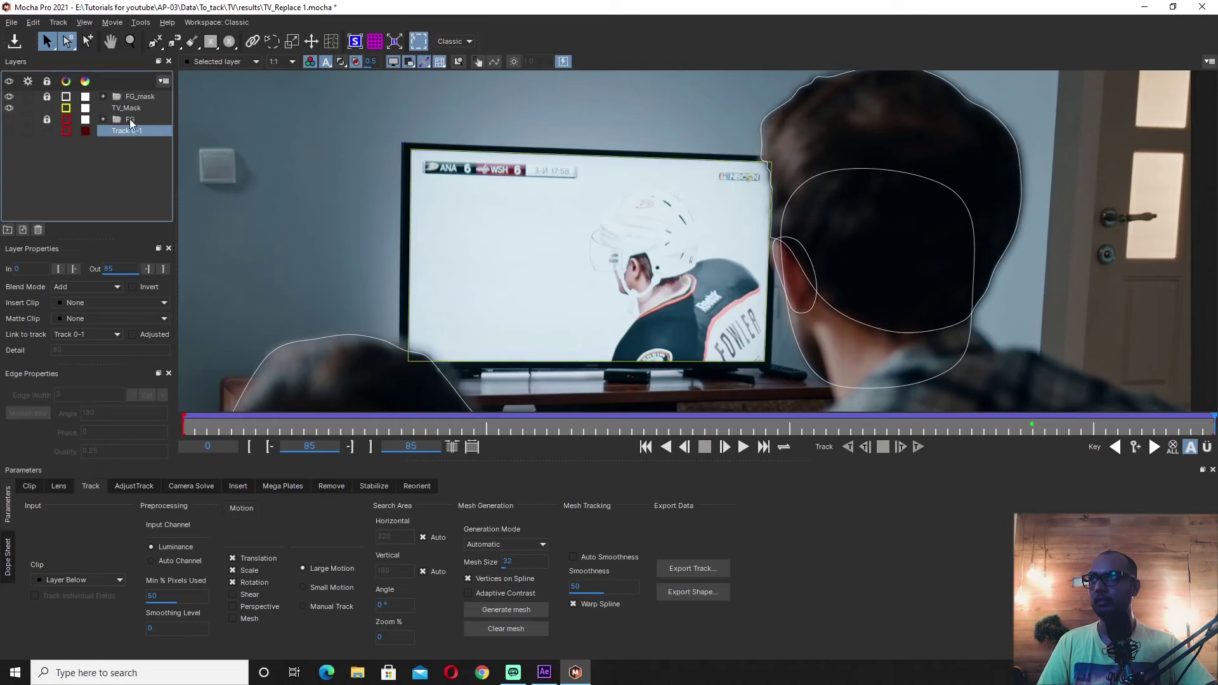
pyautogui.click(10, 132)
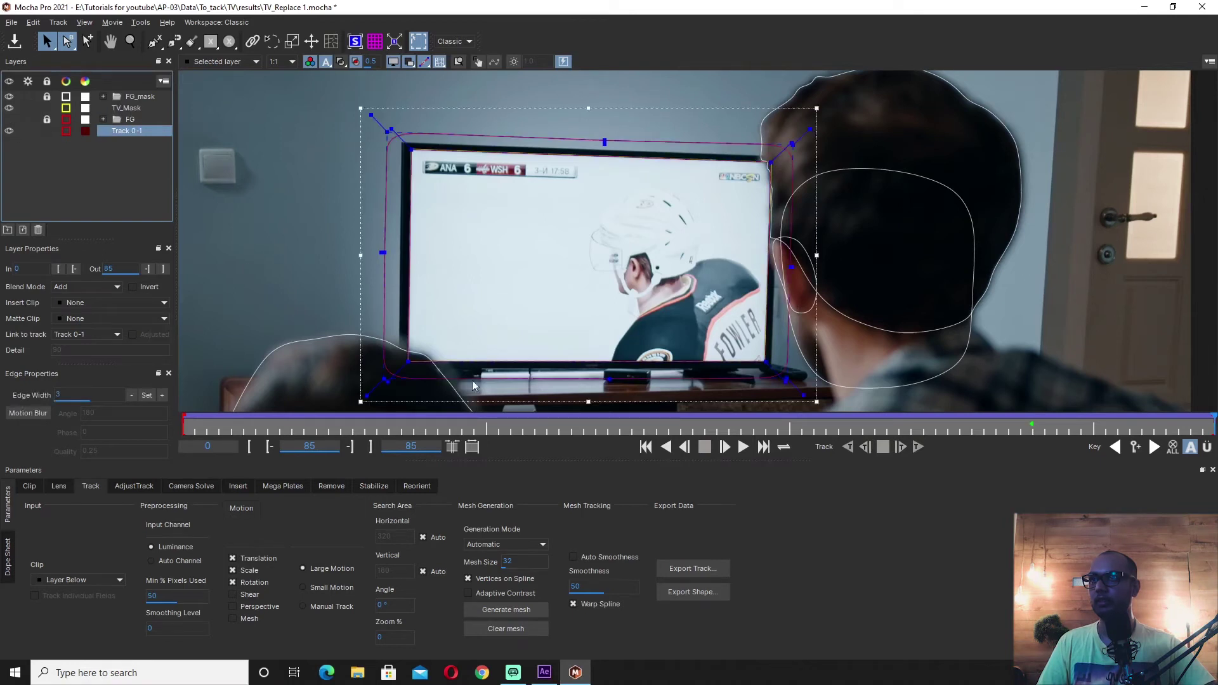
pyautogui.click(705, 567)
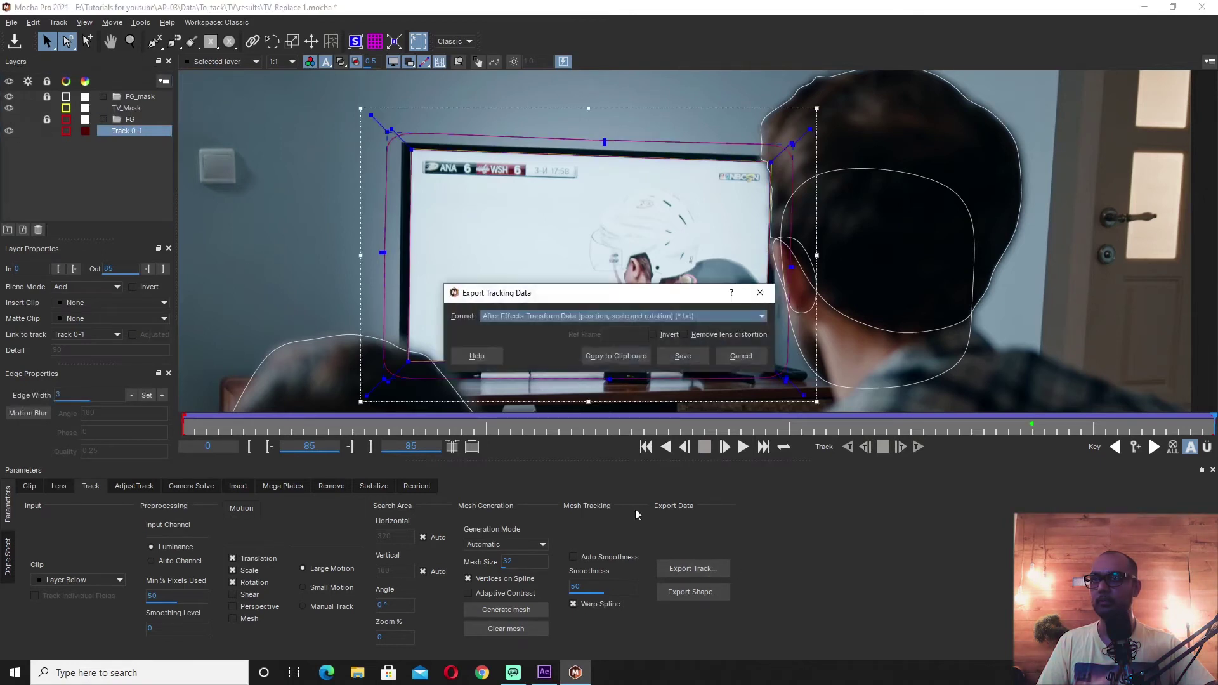
pyautogui.click(515, 316)
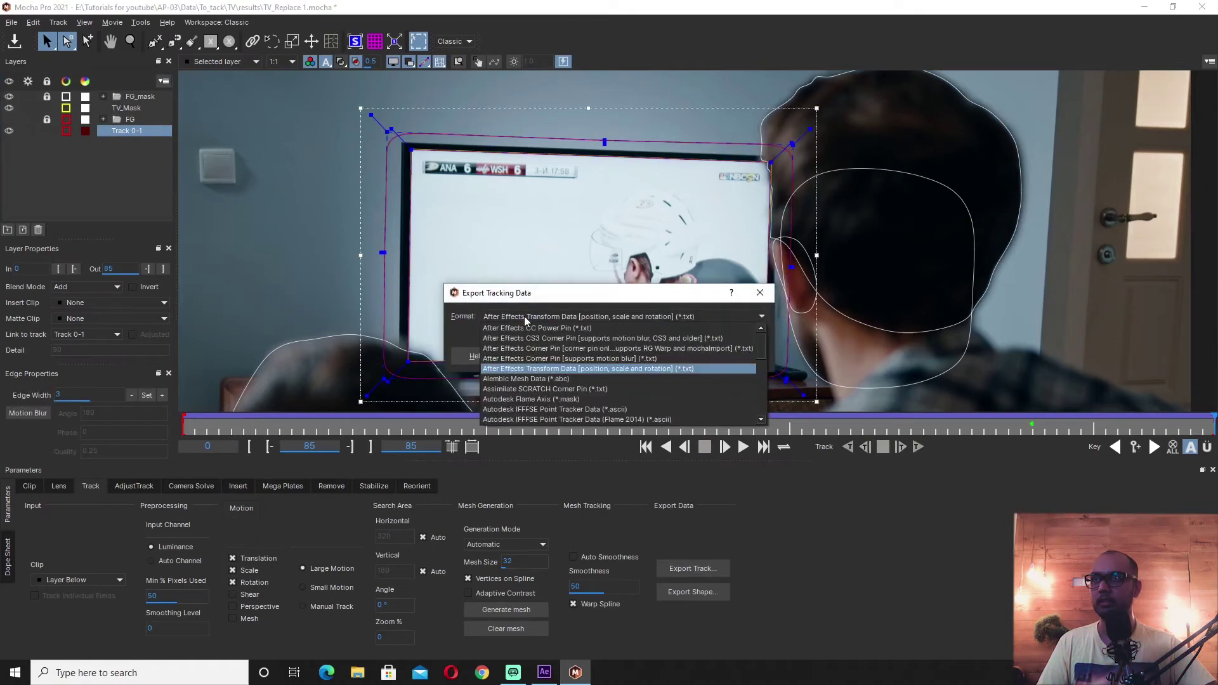
pyautogui.click(539, 357)
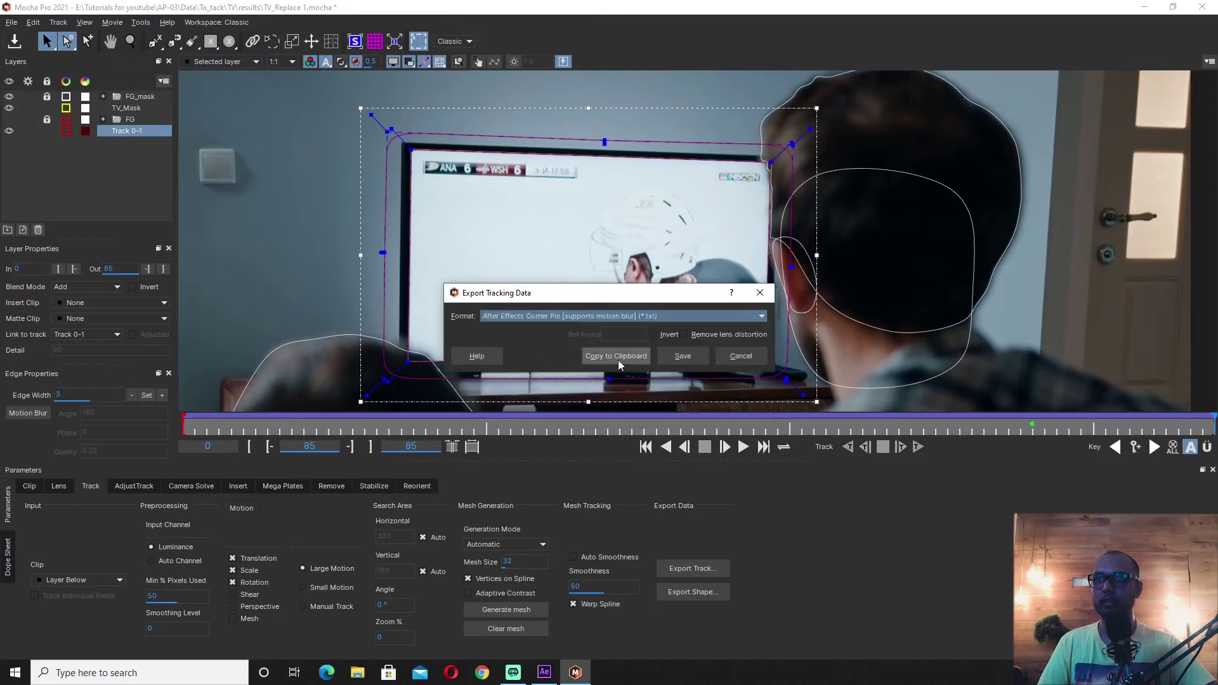
pyautogui.click(741, 356)
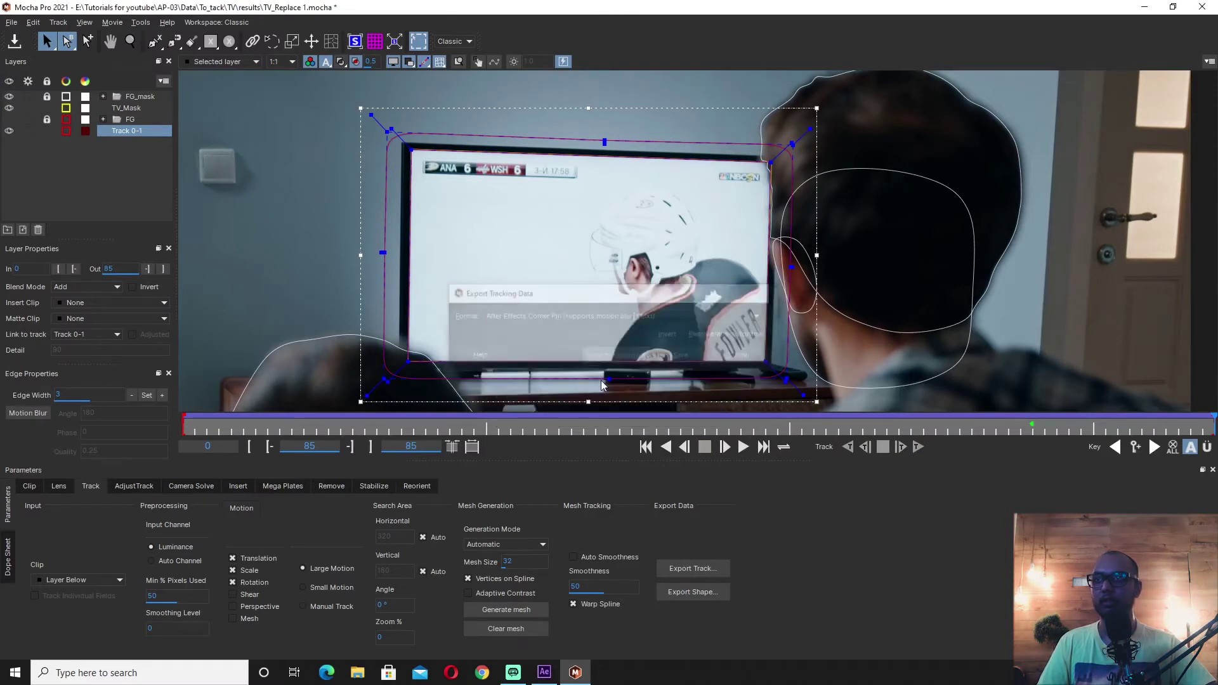
# Switch to After Effects and add a black solid named "TV" directly above the lower Footage -01 layer.
pyautogui.click(544, 671)
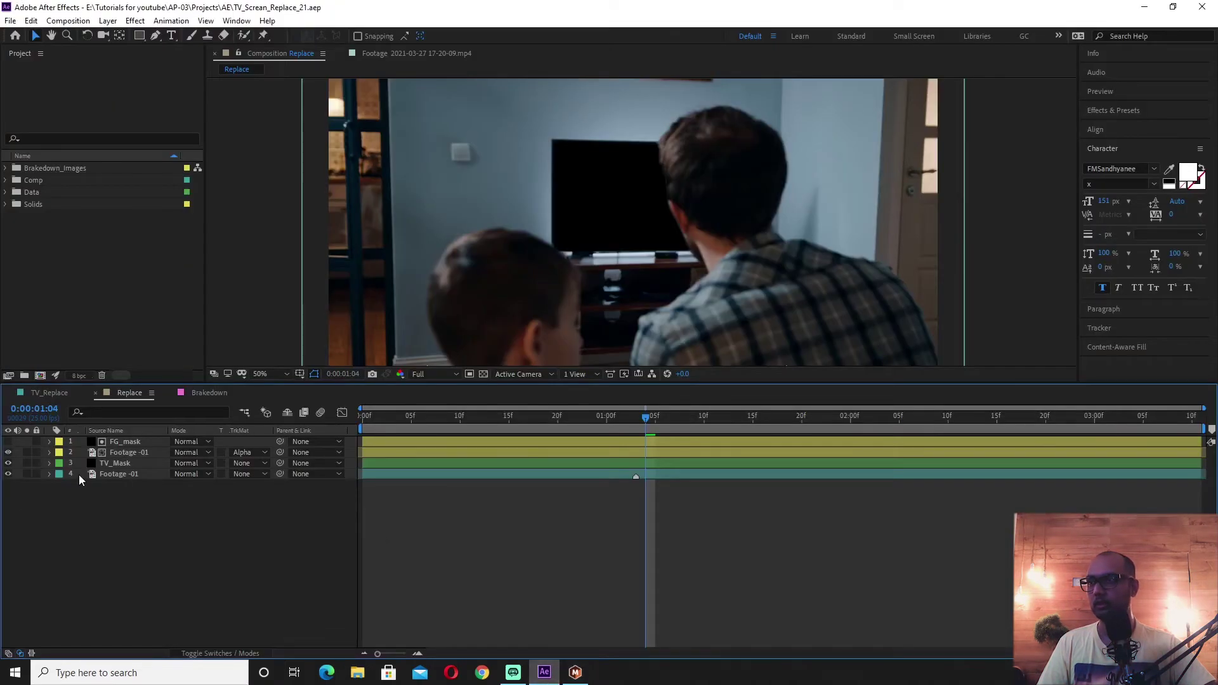
pyautogui.click(108, 473)
pyautogui.rightClick(147, 551)
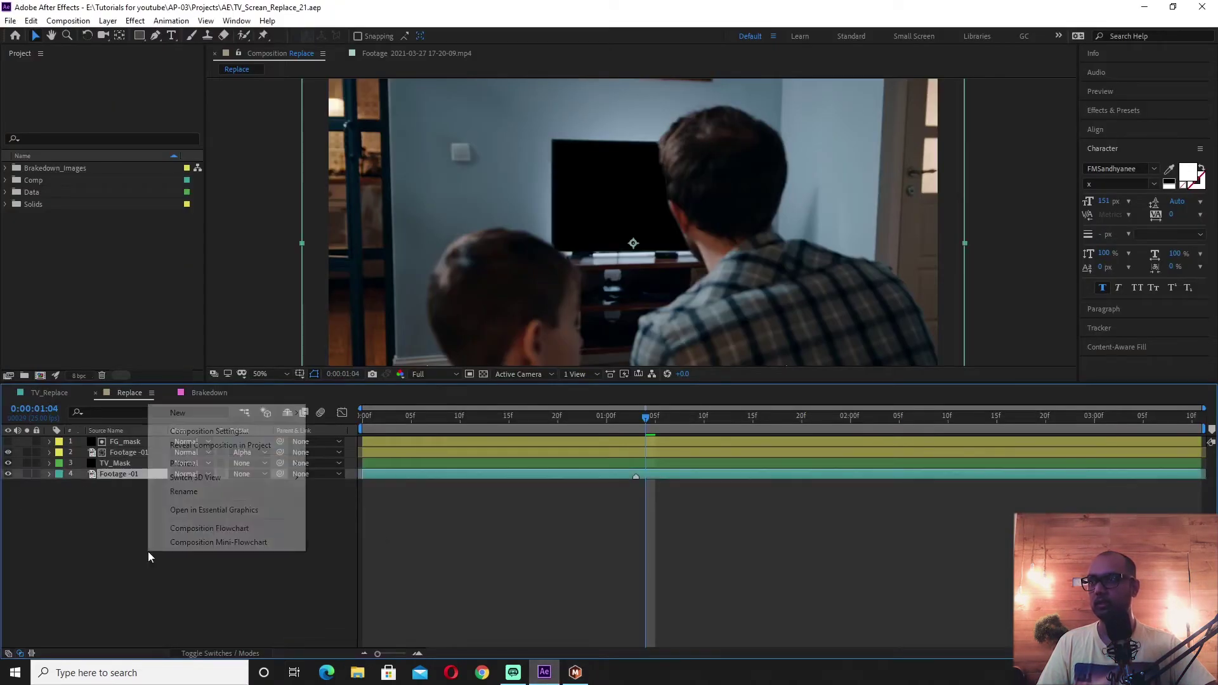
pyautogui.moveTo(239, 413)
pyautogui.click(325, 442)
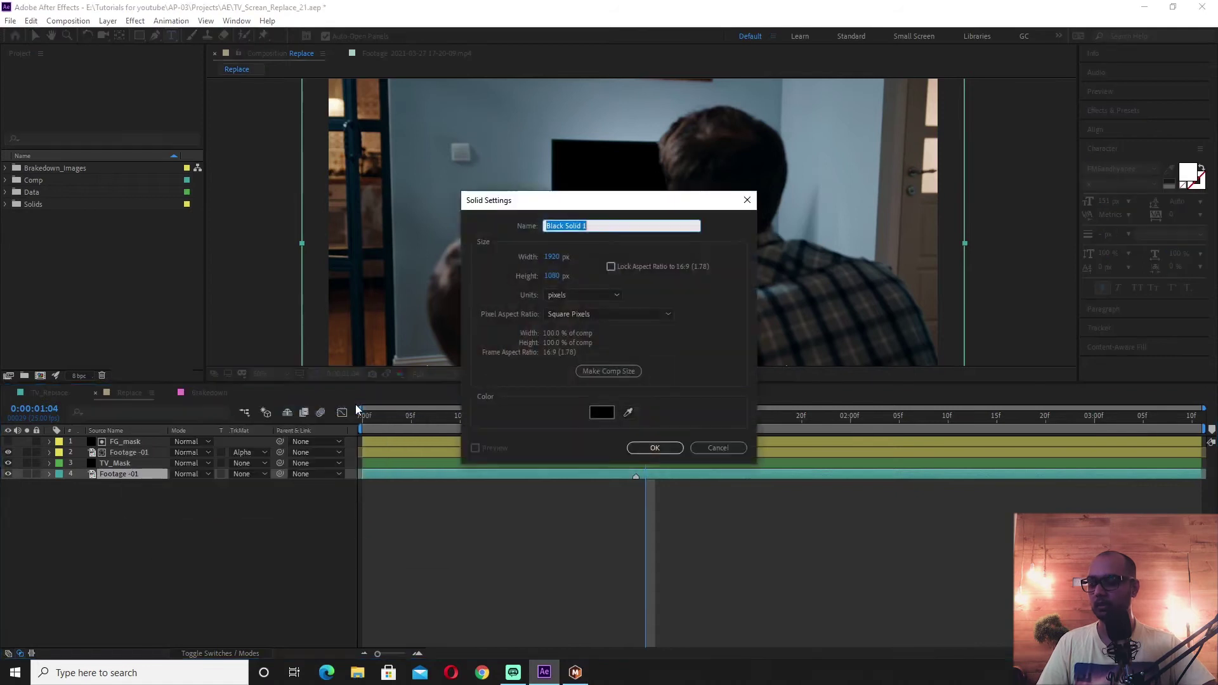
pyautogui.write('TV')
pyautogui.press('Return')
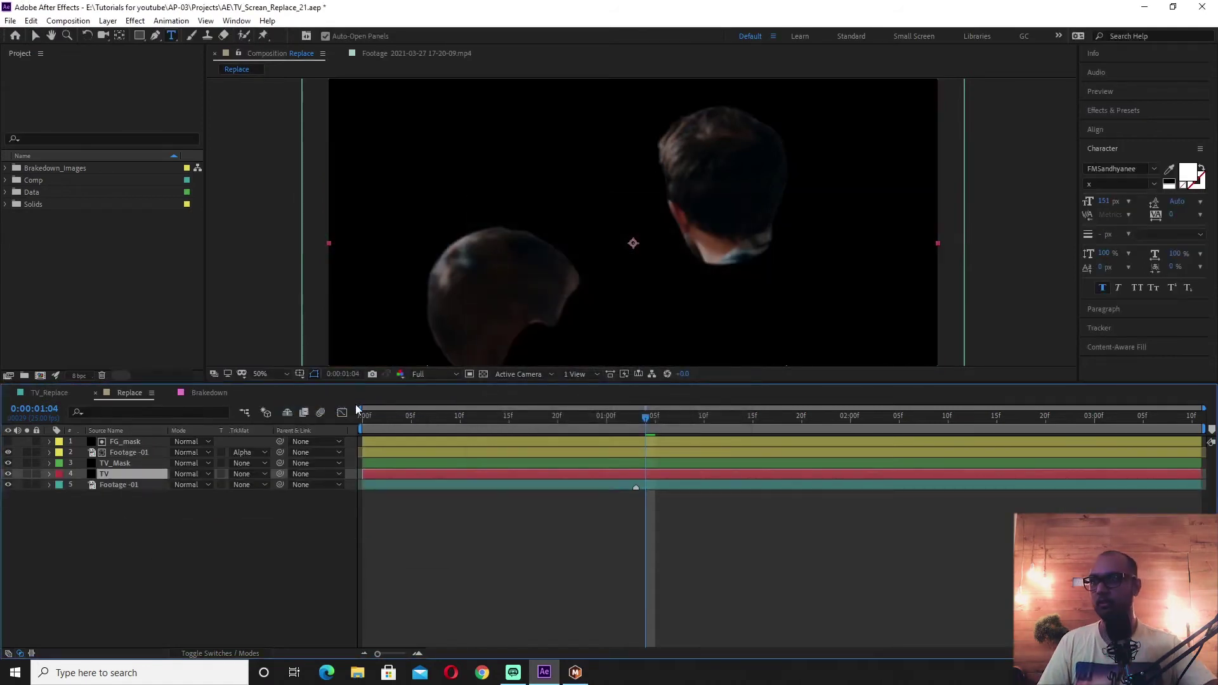
# Paste the corner pin tracking data onto the TV solid at the first frame, then play back the composition to check the track.
pyautogui.press('Home')
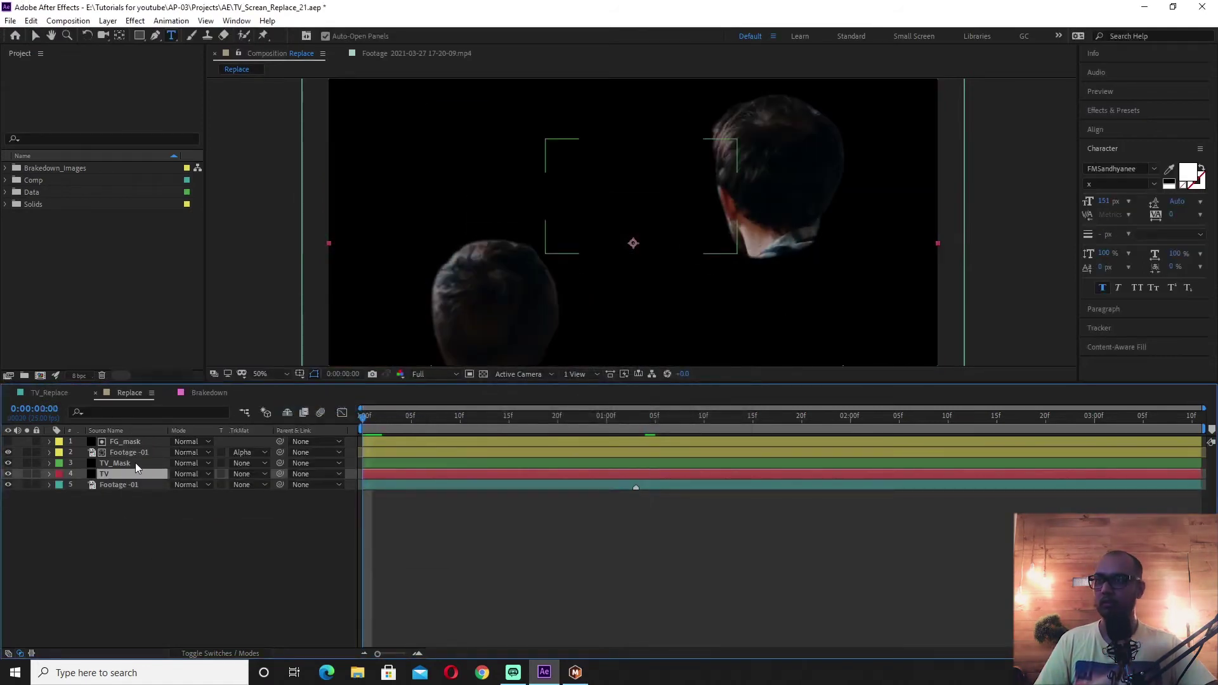
pyautogui.hotkey('ctrl', 'v')
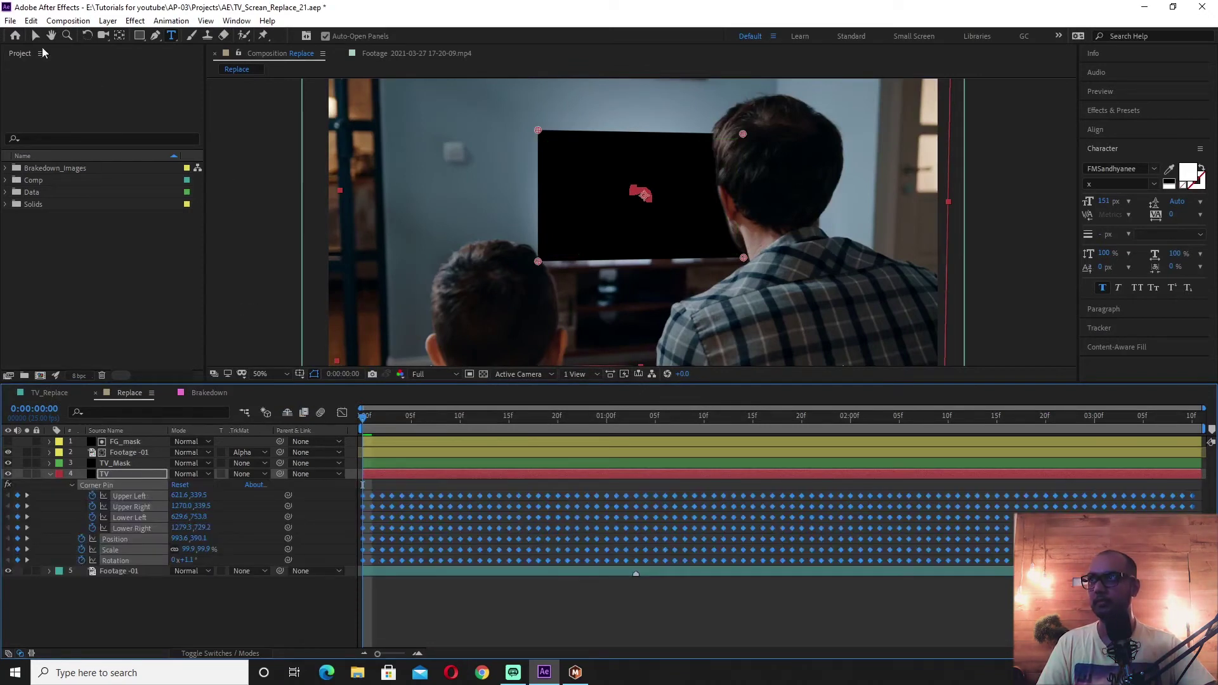
pyautogui.press('F3')
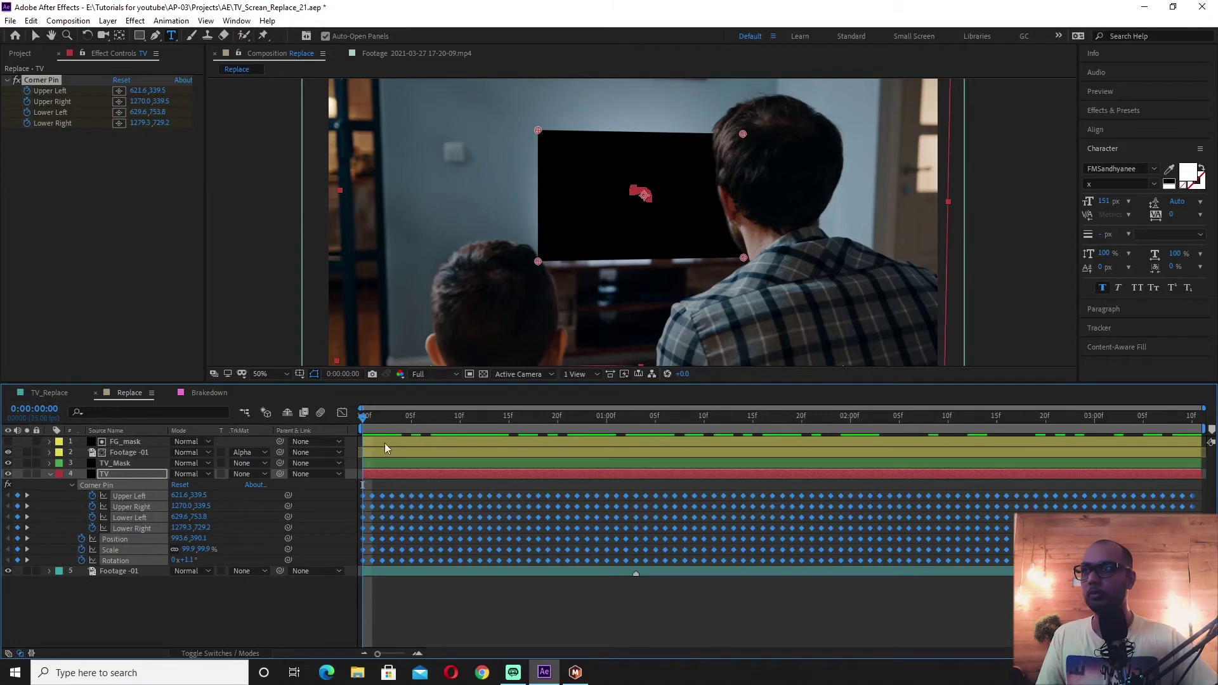
pyautogui.click(379, 417)
pyautogui.press('space')
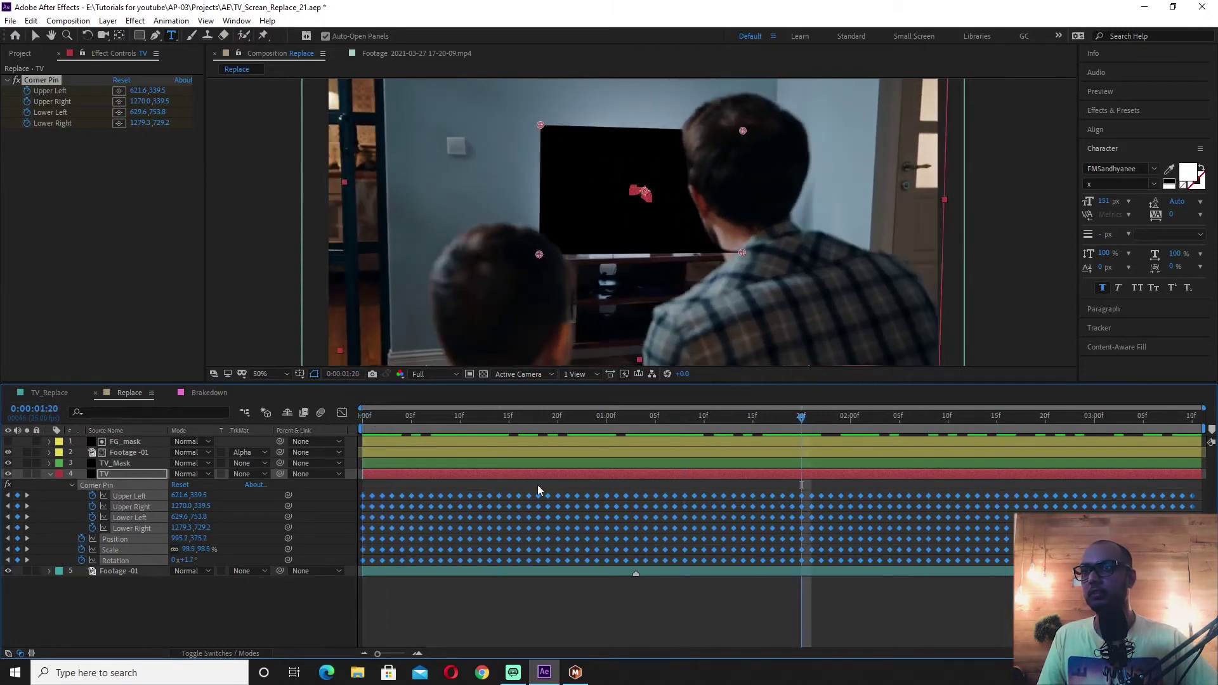
# Label the TV layer Green and set its track matte to Alpha Matte "TV_Mask".
pyautogui.press('Home')
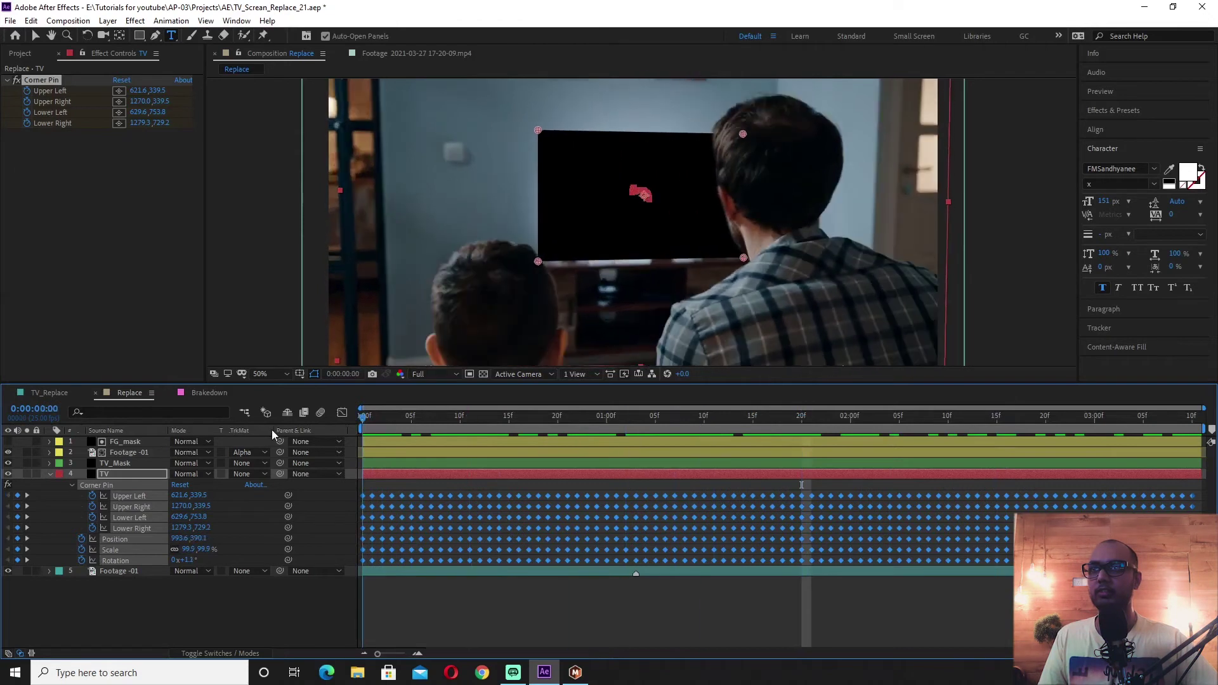
pyautogui.click(48, 475)
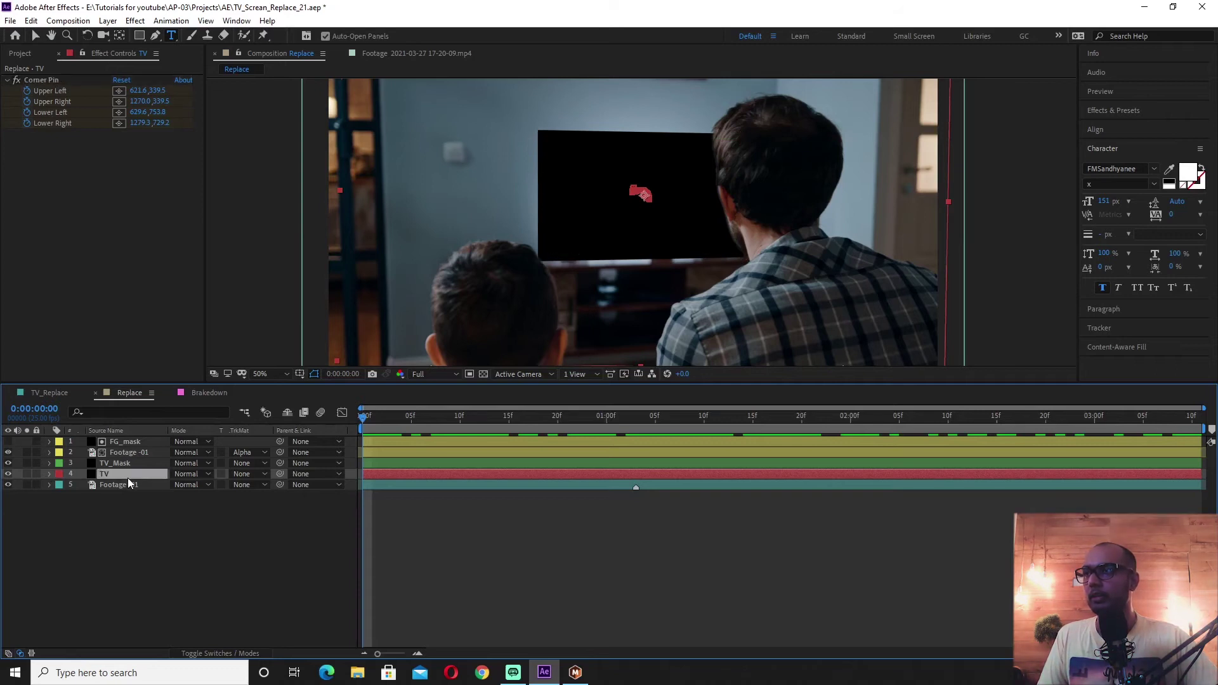
pyautogui.click(130, 470)
pyautogui.click(59, 474)
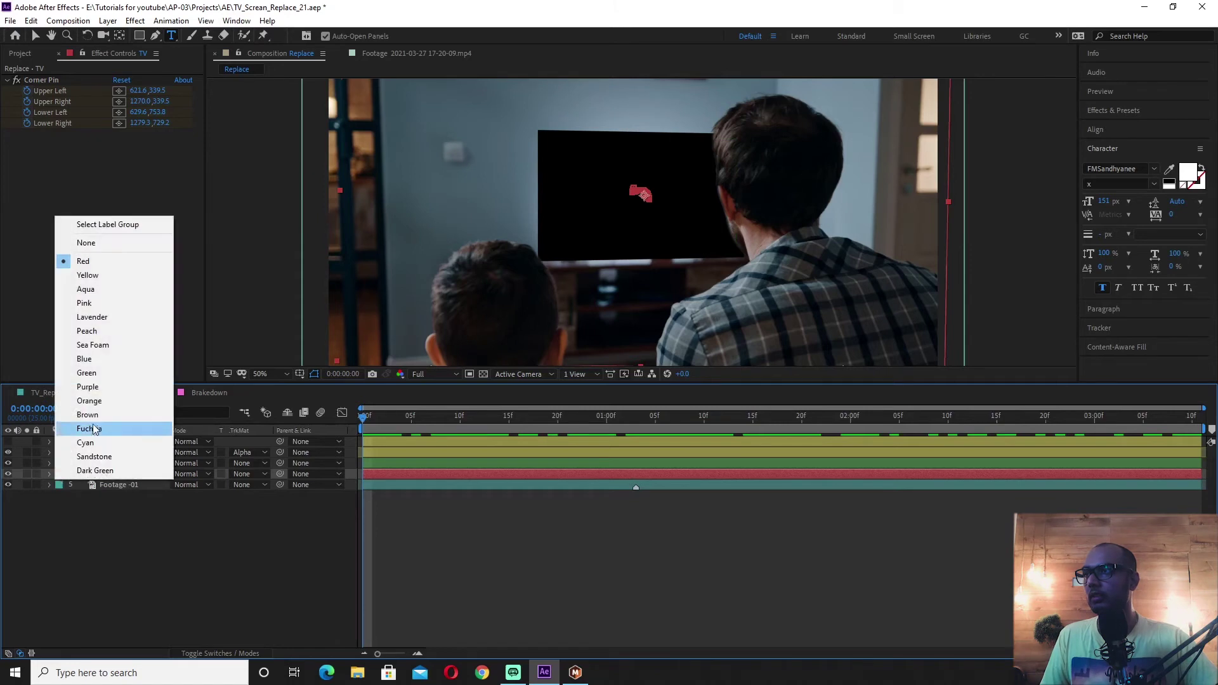
pyautogui.click(93, 373)
pyautogui.click(238, 474)
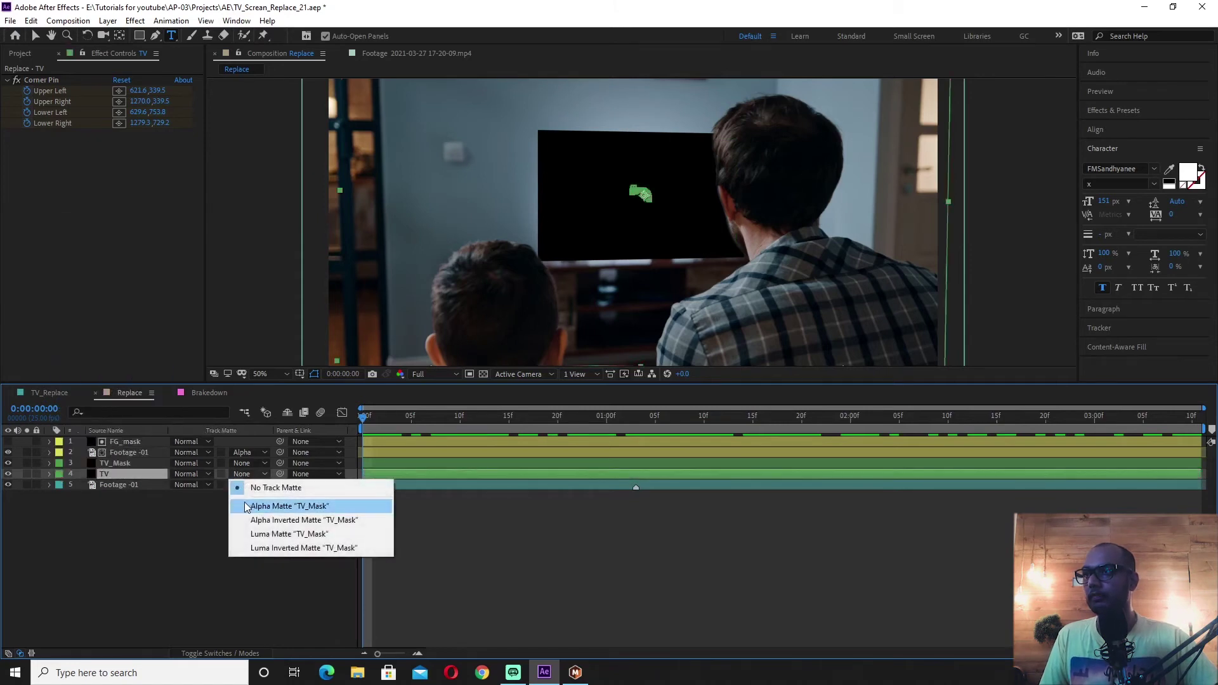
pyautogui.click(246, 505)
# Pre-compose the TV_Mask and TV layers together as Display and label the resulting layer Green.
pyautogui.keyDown('ctrl'); pyautogui.click(135, 466); pyautogui.keyUp('ctrl')
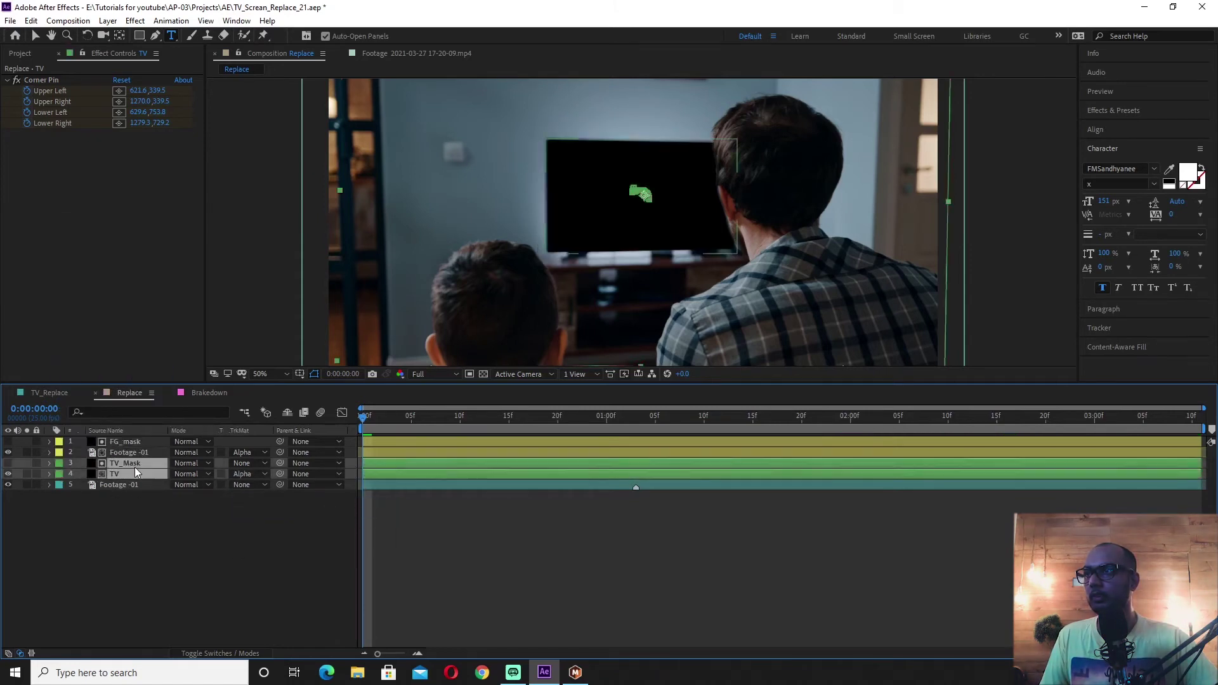
pyautogui.hotkey('ctrl', 'shift', 'c')
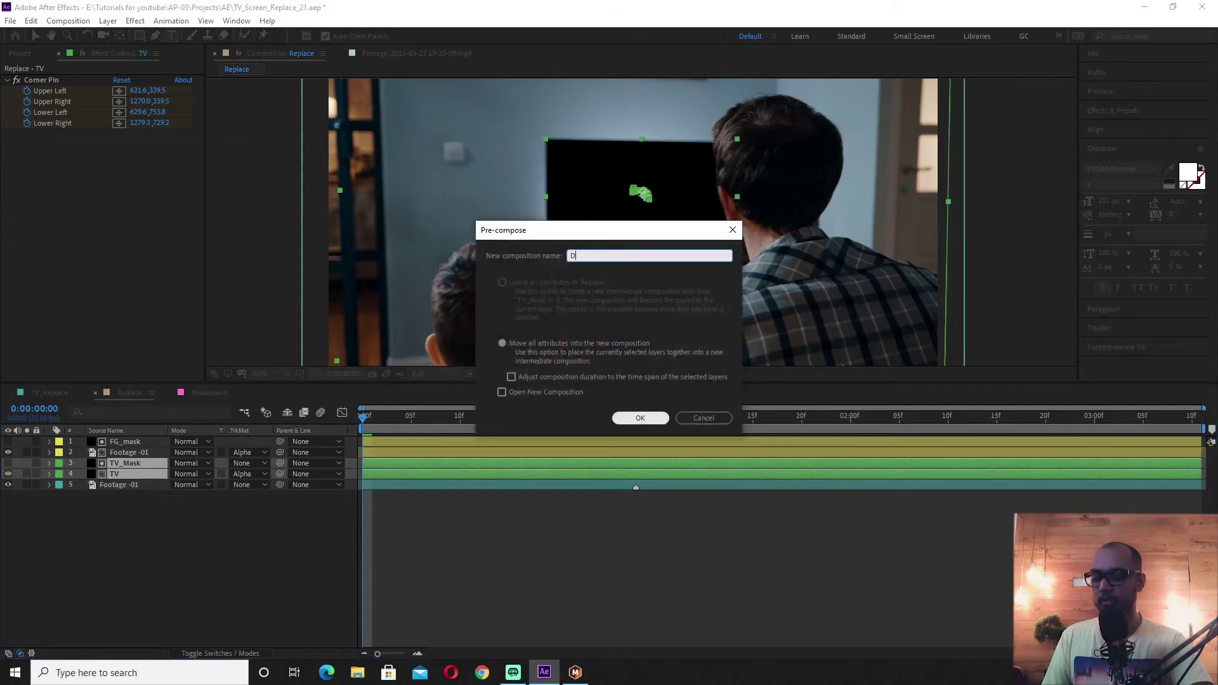
pyautogui.write('Display')
pyautogui.click(633, 416)
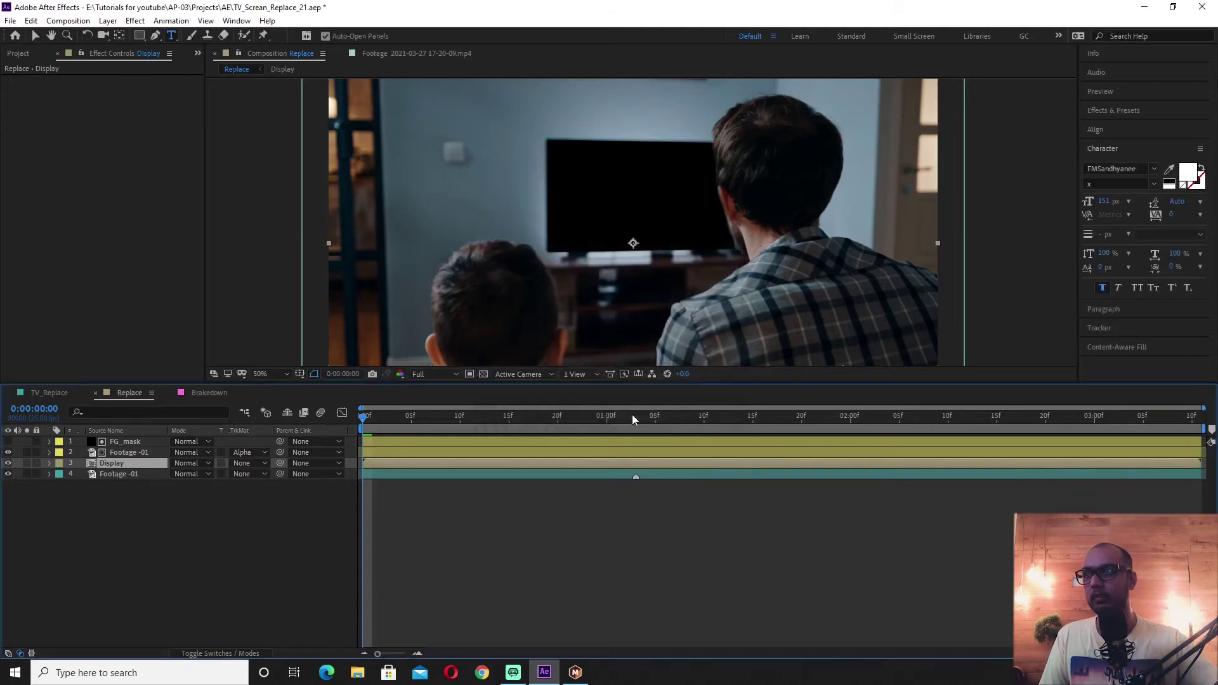
pyautogui.click(61, 465)
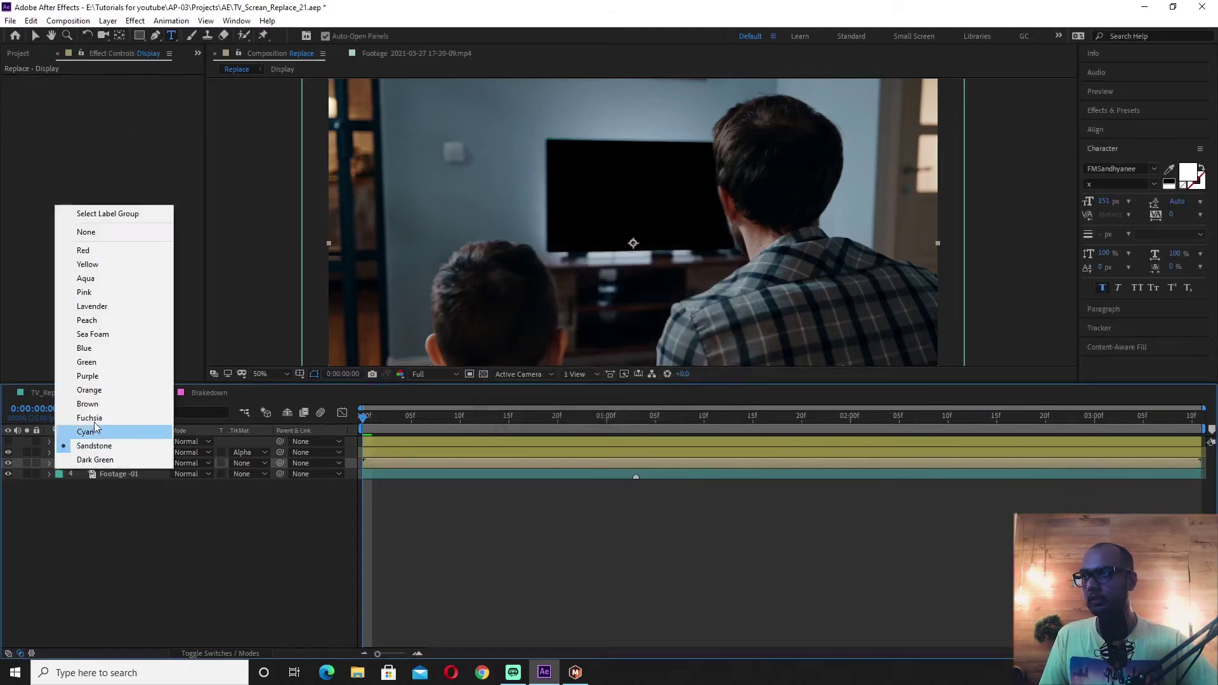
pyautogui.click(93, 365)
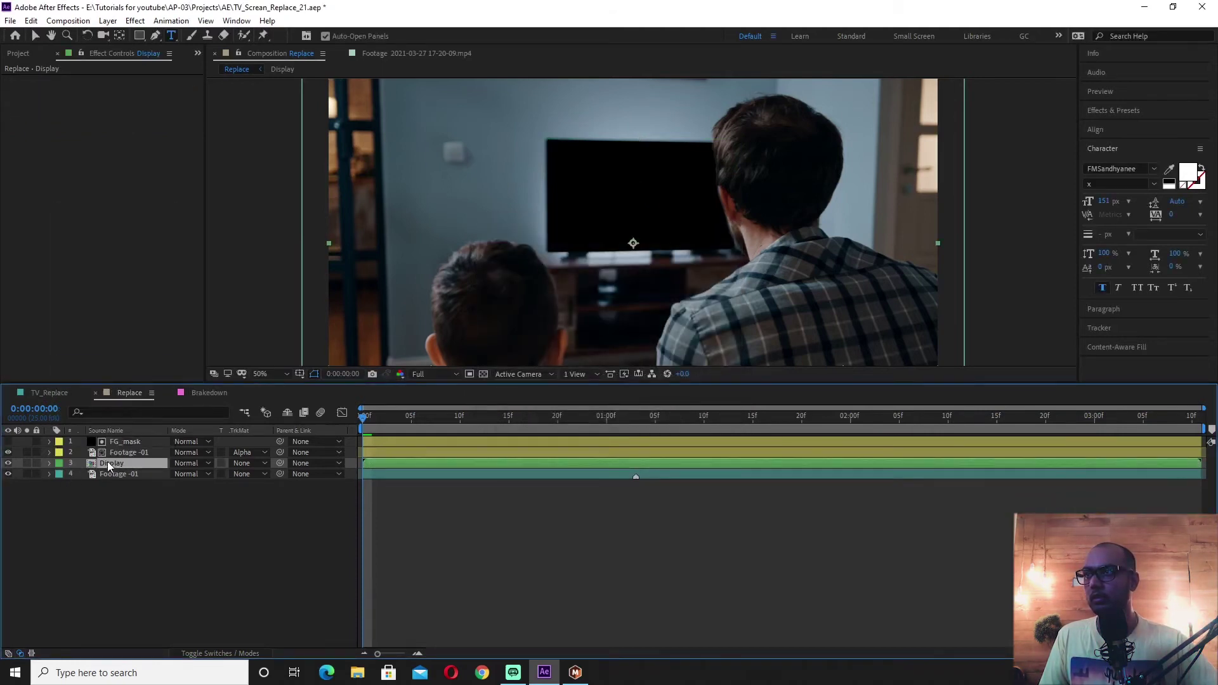
# Lock the Replace composition viewer and open the Display composition in a second viewer beside it, with both frames fully in view.
pyautogui.doubleClick(109, 465)
pyautogui.press(',')
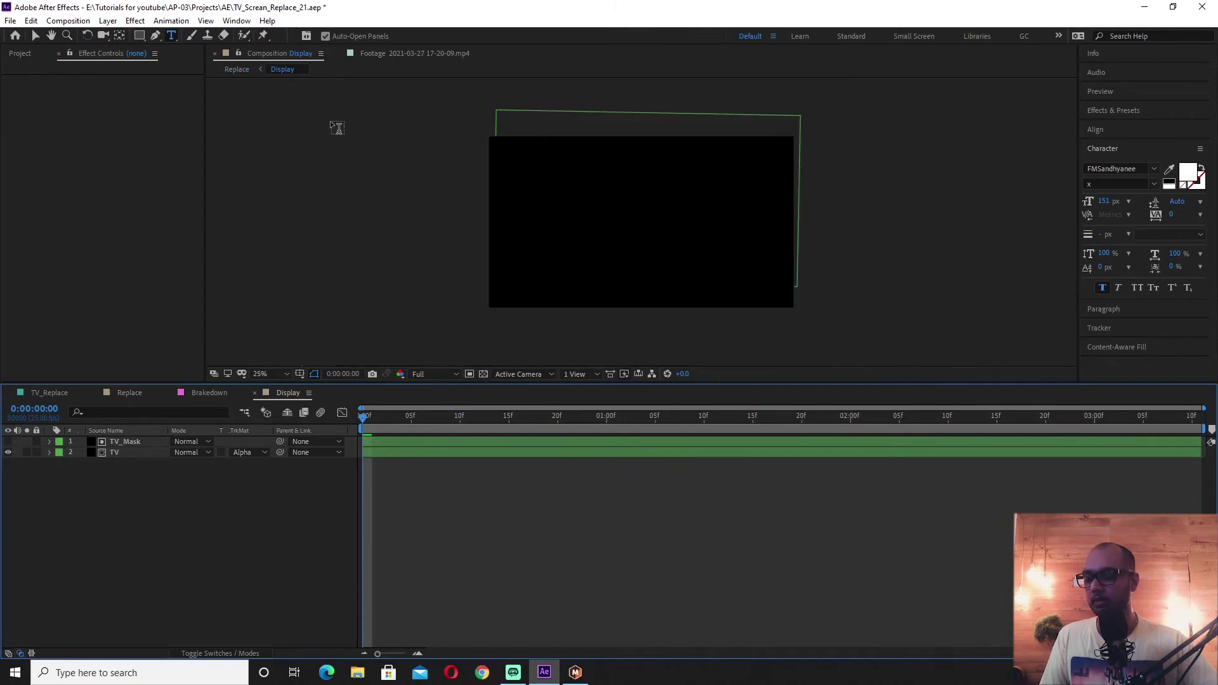
pyautogui.click(246, 69)
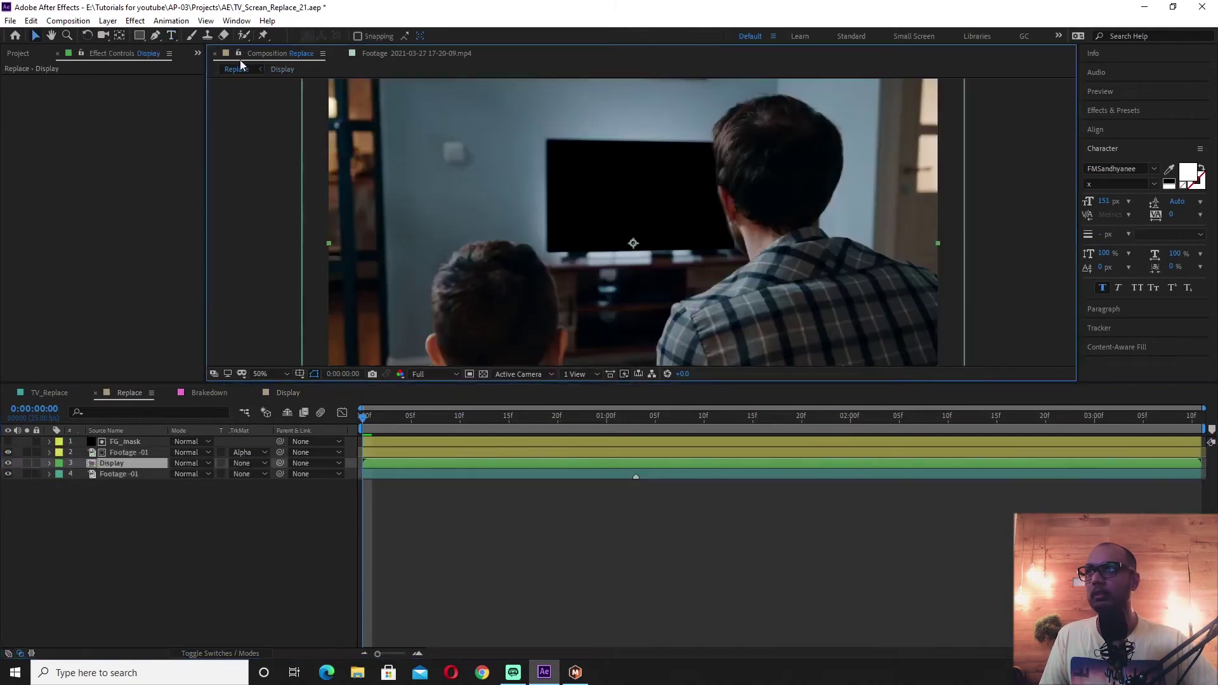
pyautogui.click(238, 55)
pyautogui.click(282, 70)
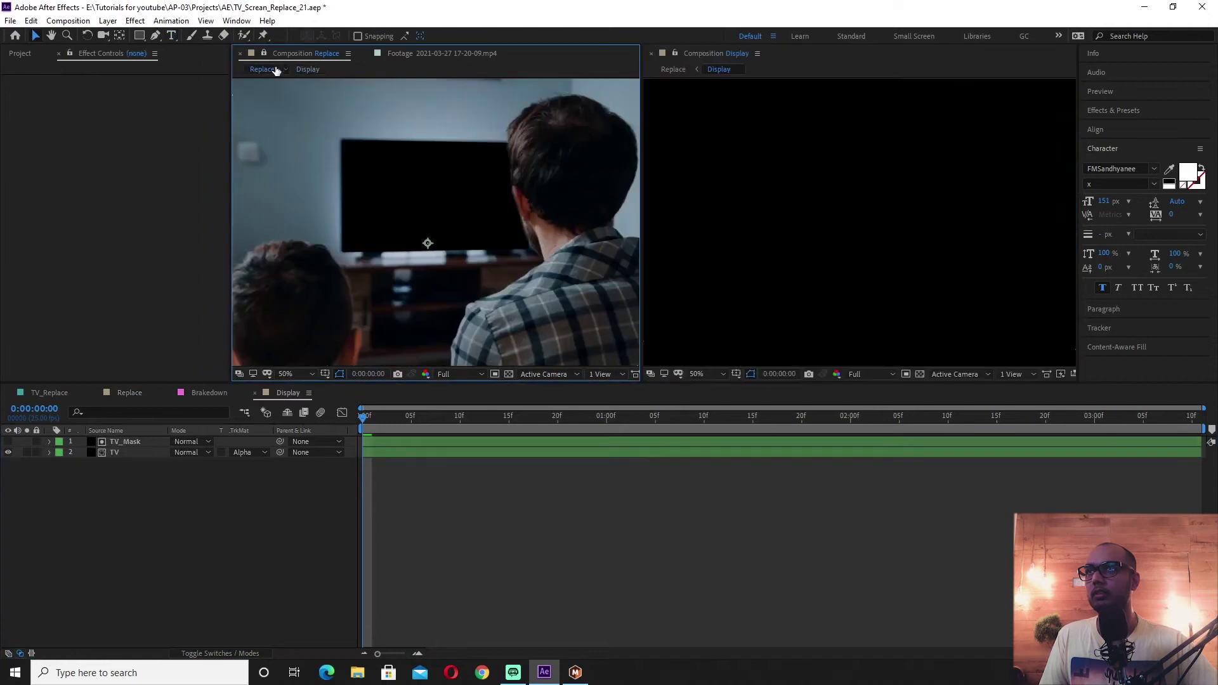
pyautogui.scroll(-4, 459, 207)
pyautogui.scroll(2, 457, 219)
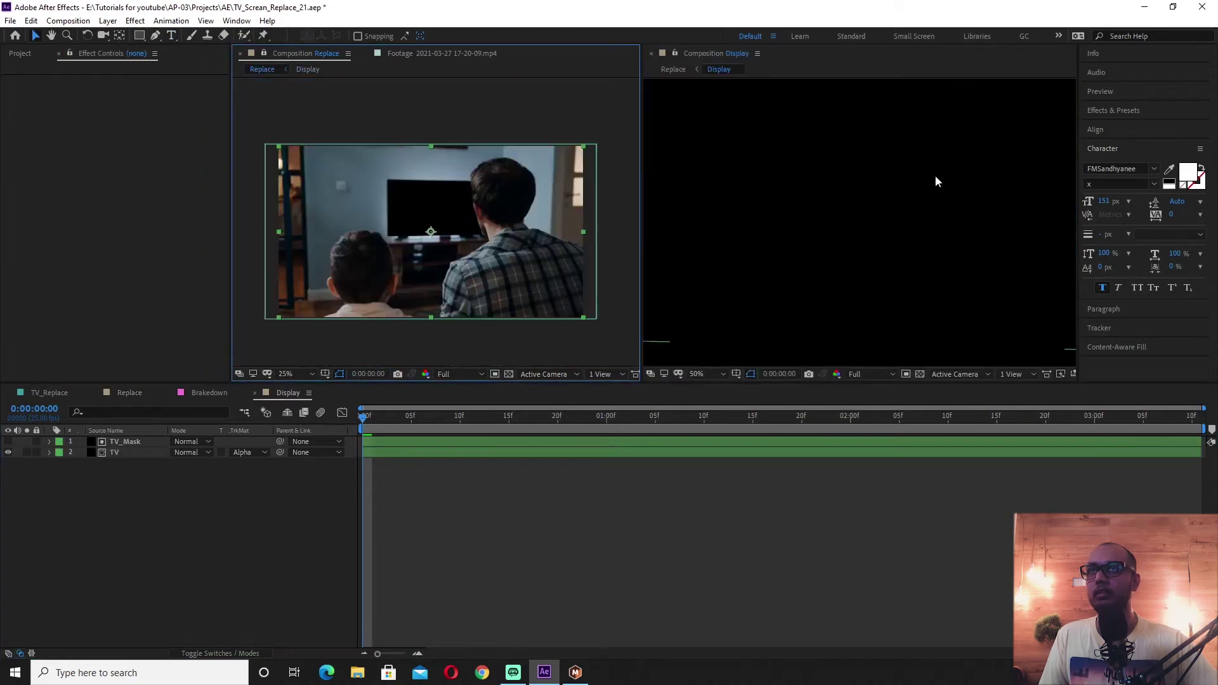
pyautogui.scroll(-2, 934, 175)
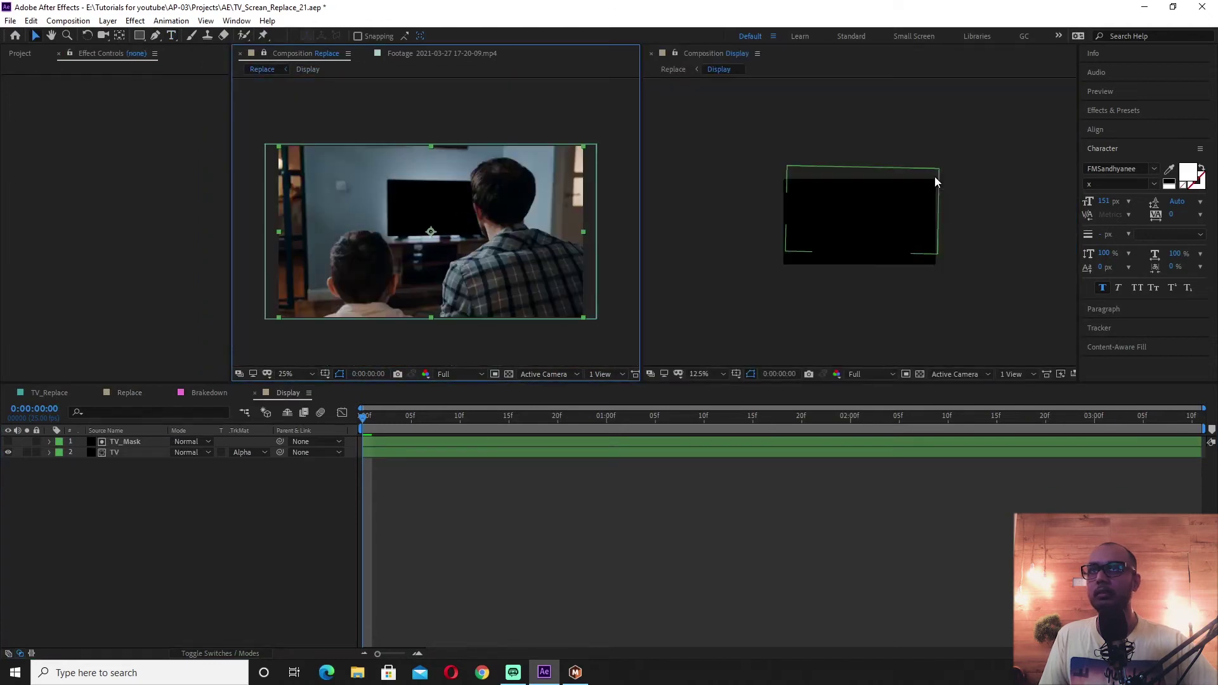
# Add Minions Starting Boss Finding.mp4 from the Data folder as the top layer of the Display composition.
pyautogui.click(19, 54)
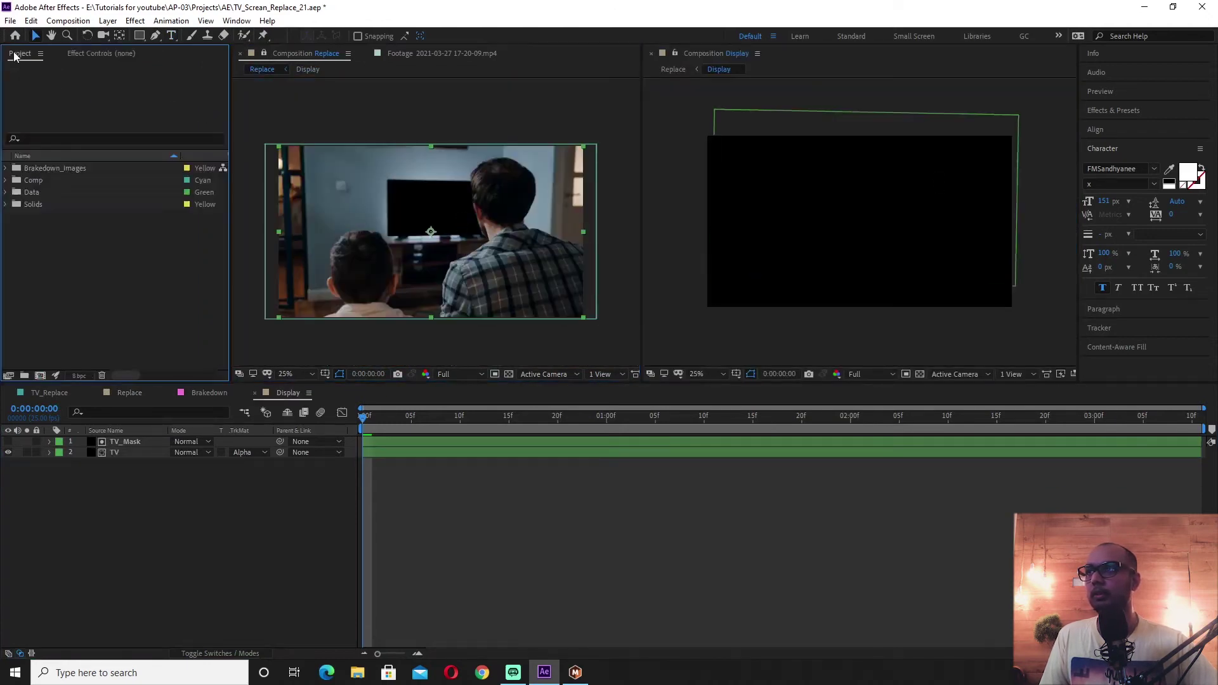
pyautogui.click(7, 194)
pyautogui.click(55, 252)
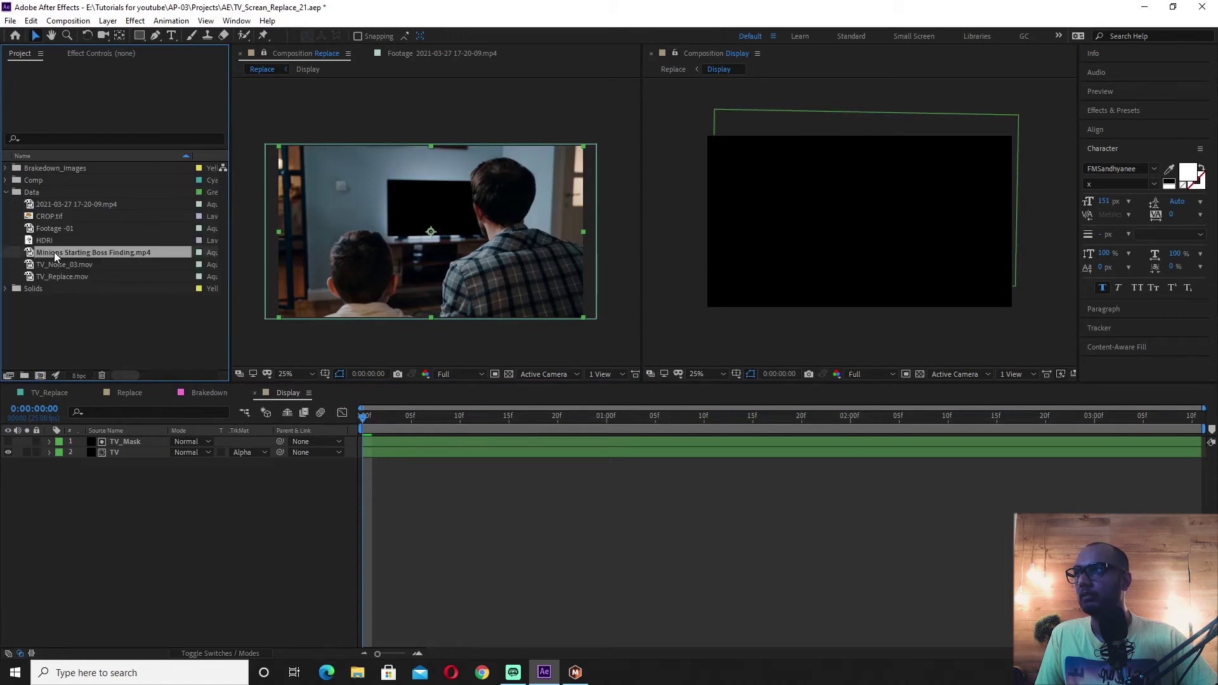
pyautogui.moveTo(49, 247); pyautogui.dragTo(119, 442)
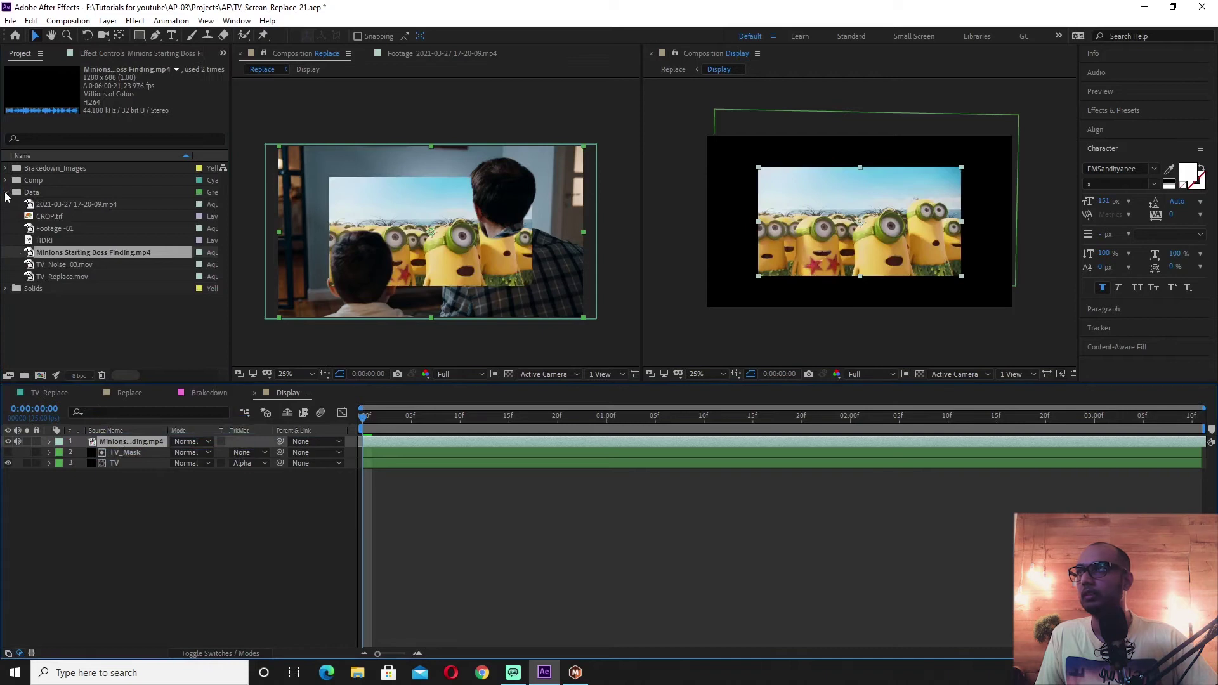
pyautogui.click(5, 193)
# Cut the Minions clip out of Display and pre-compose the TV layer as TV Comp 1, leaving all attributes in Display.
pyautogui.click(124, 444)
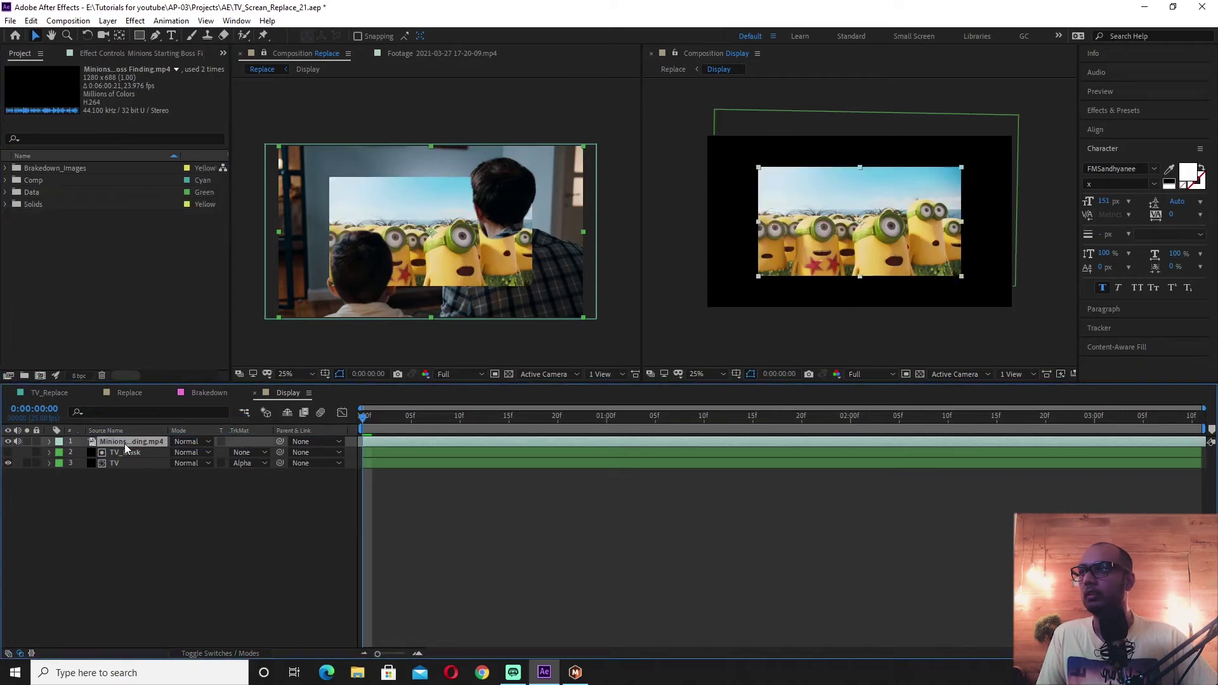
pyautogui.press('Delete')
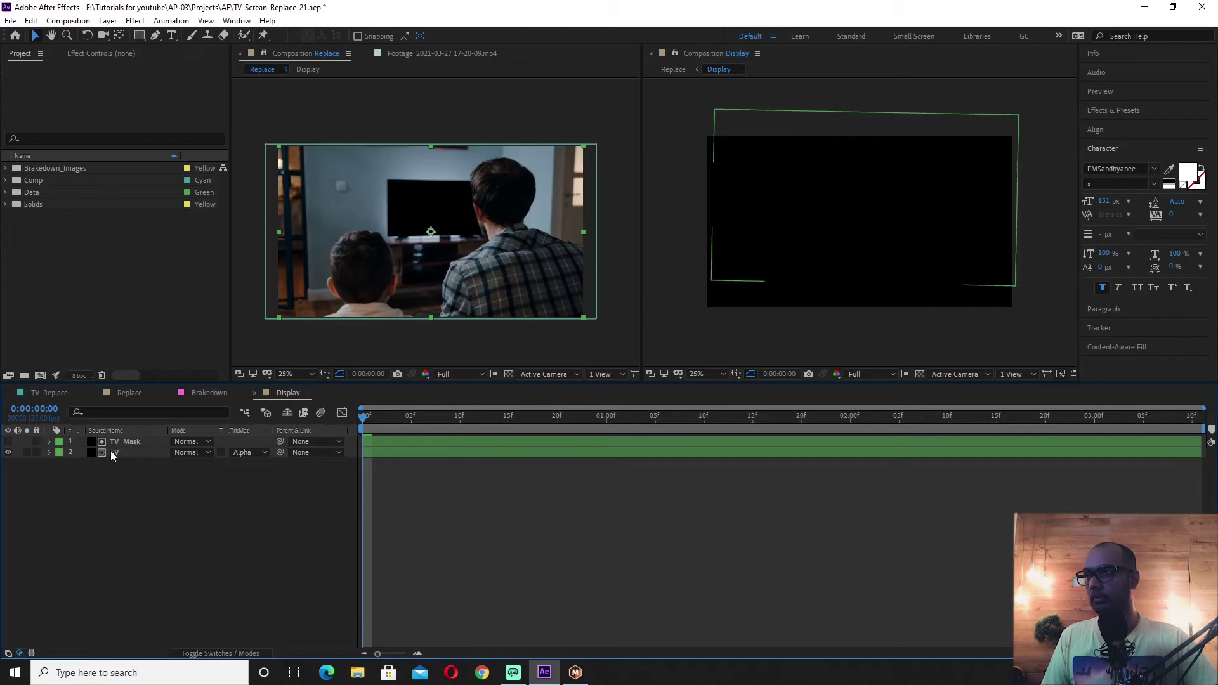
pyautogui.click(111, 452)
pyautogui.hotkey('ctrl', 'shift', 'c')
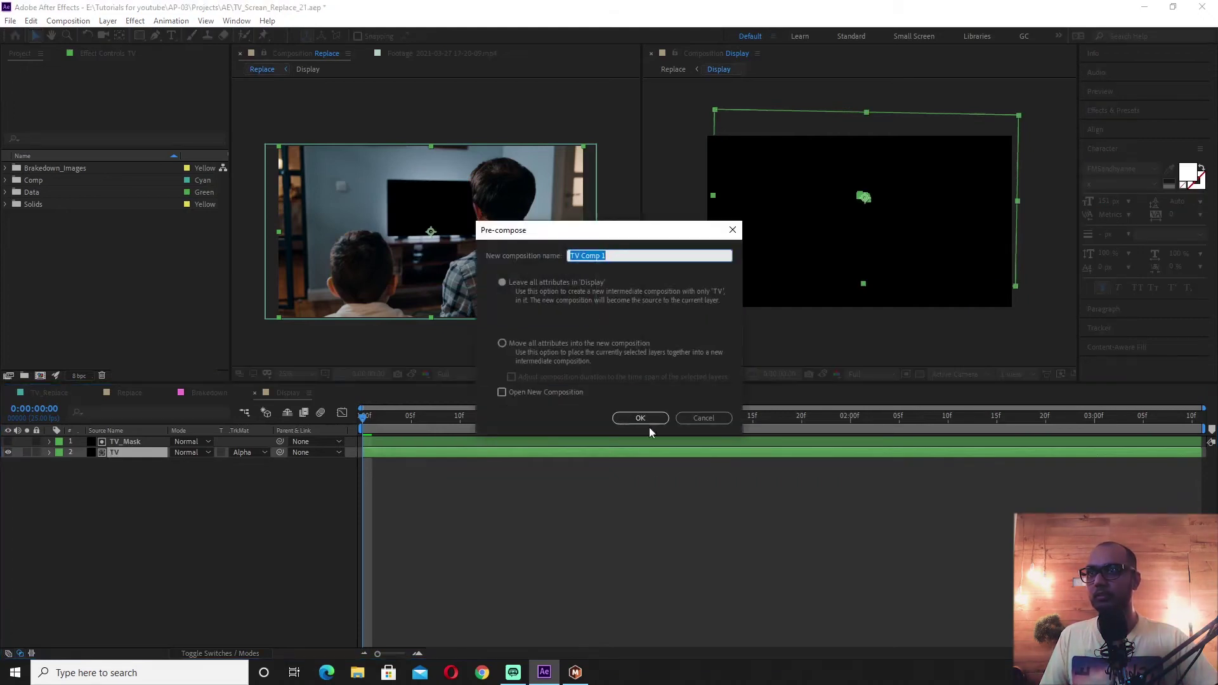
pyautogui.click(645, 420)
# Paste the Minions clip above the TV solid inside the TV Comp 1 composition.
pyautogui.doubleClick(131, 452)
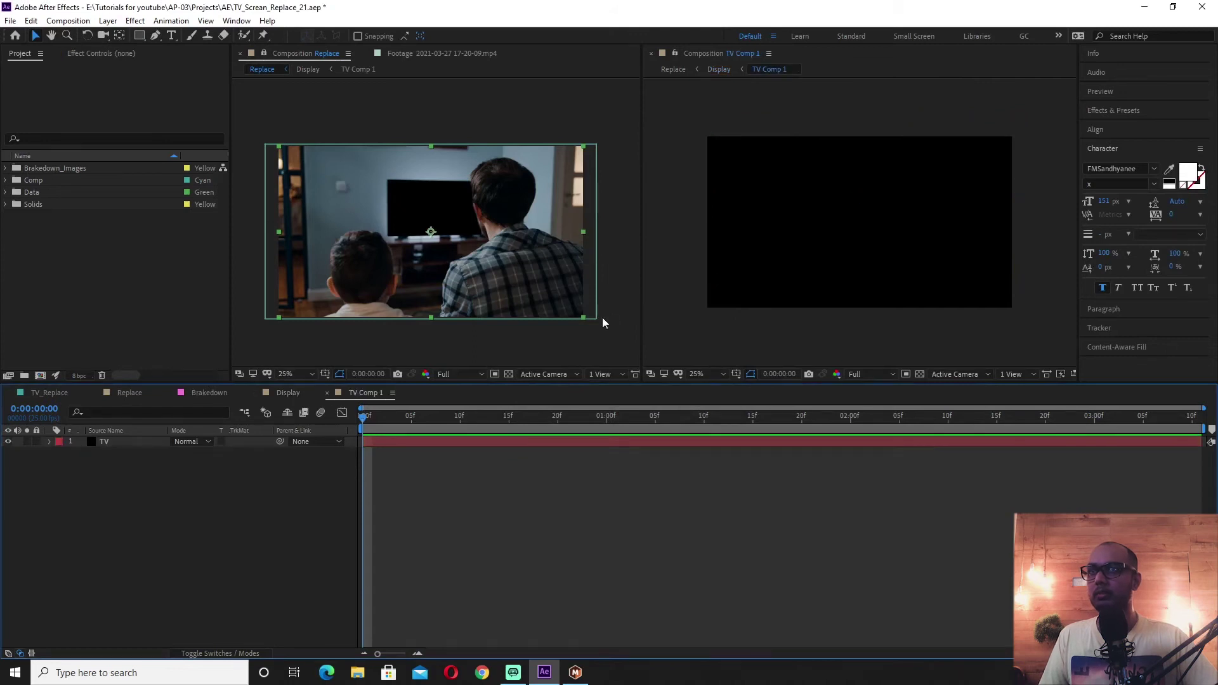
pyautogui.click(109, 441)
pyautogui.hotkey('ctrl', 'v')
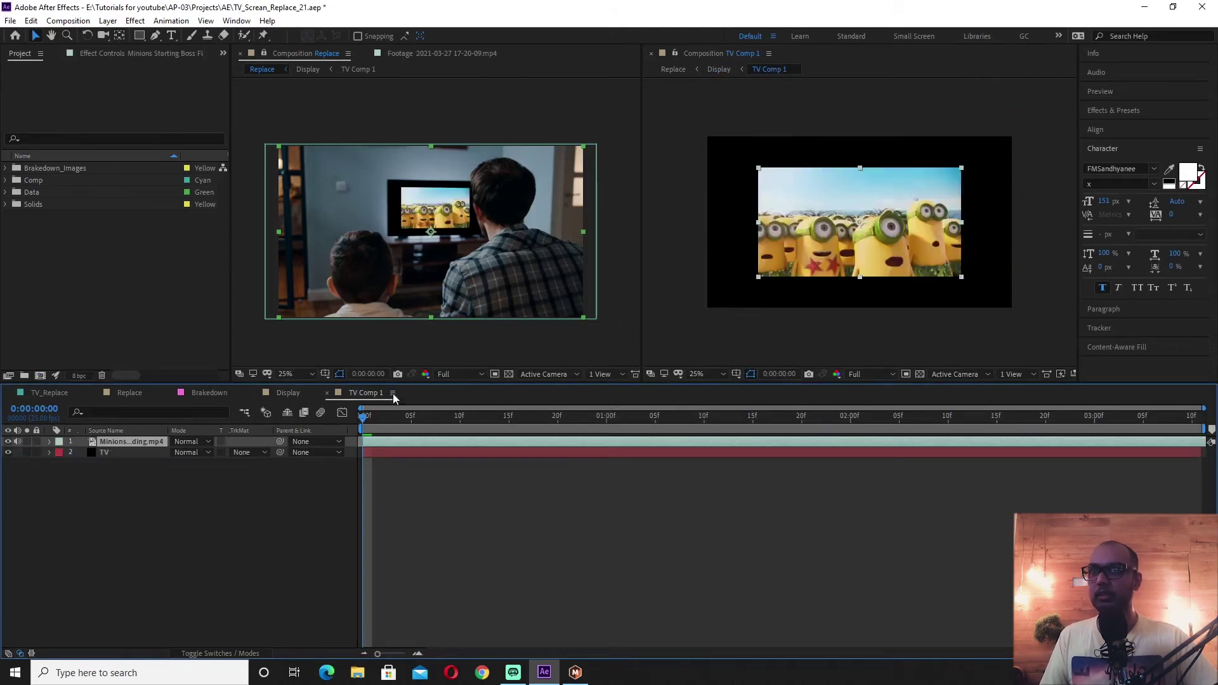
# Scale the Minions clip to 152% so it fills the TV screen, and scrub through the shot to check the fit.
pyautogui.press('s')
pyautogui.moveTo(189, 457); pyautogui.dragTo(230, 467)
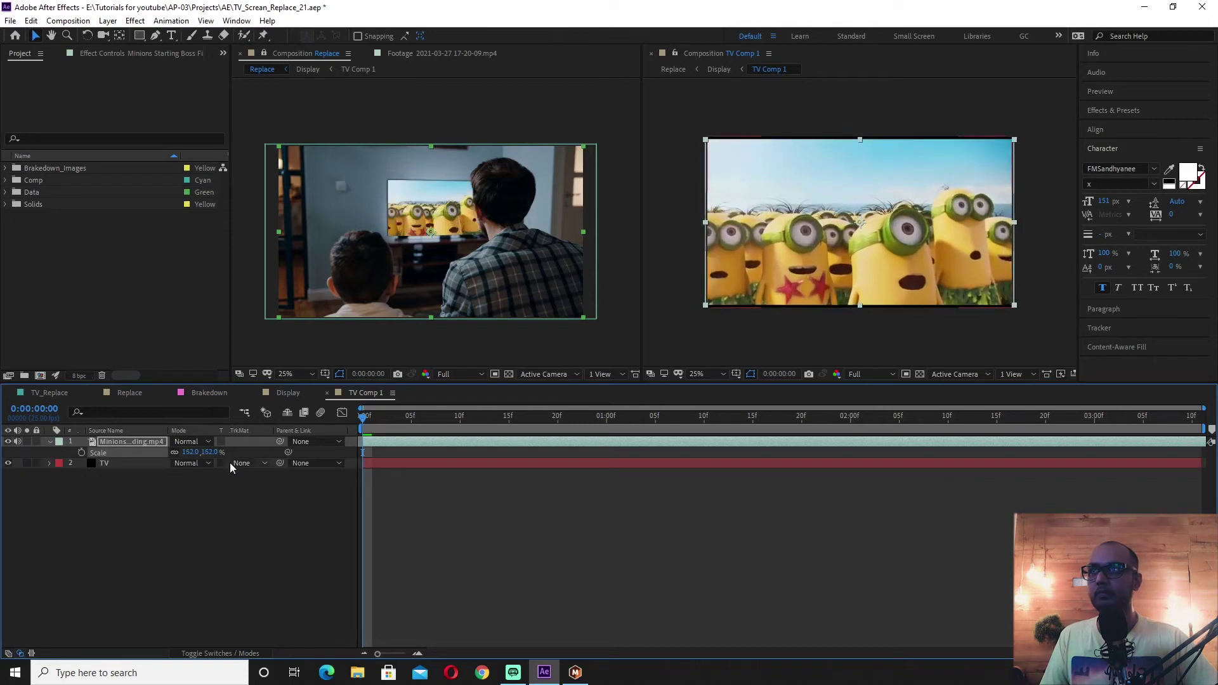
pyautogui.press('.')
pyautogui.press('.')
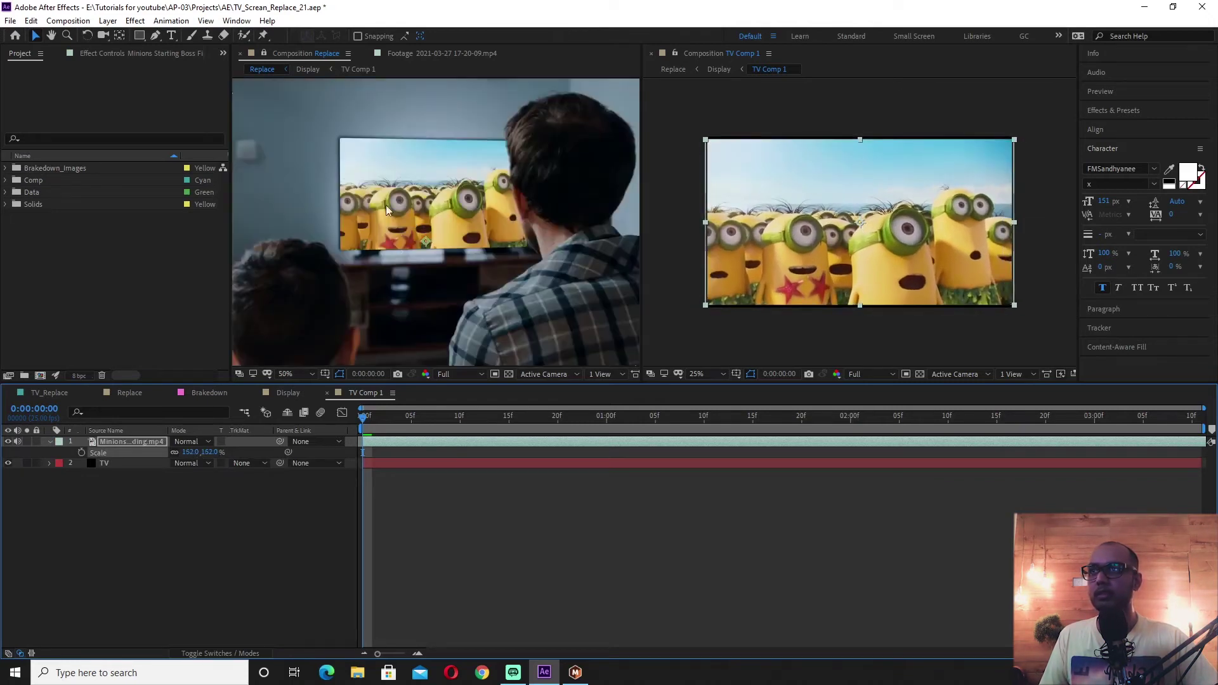
pyautogui.press(',')
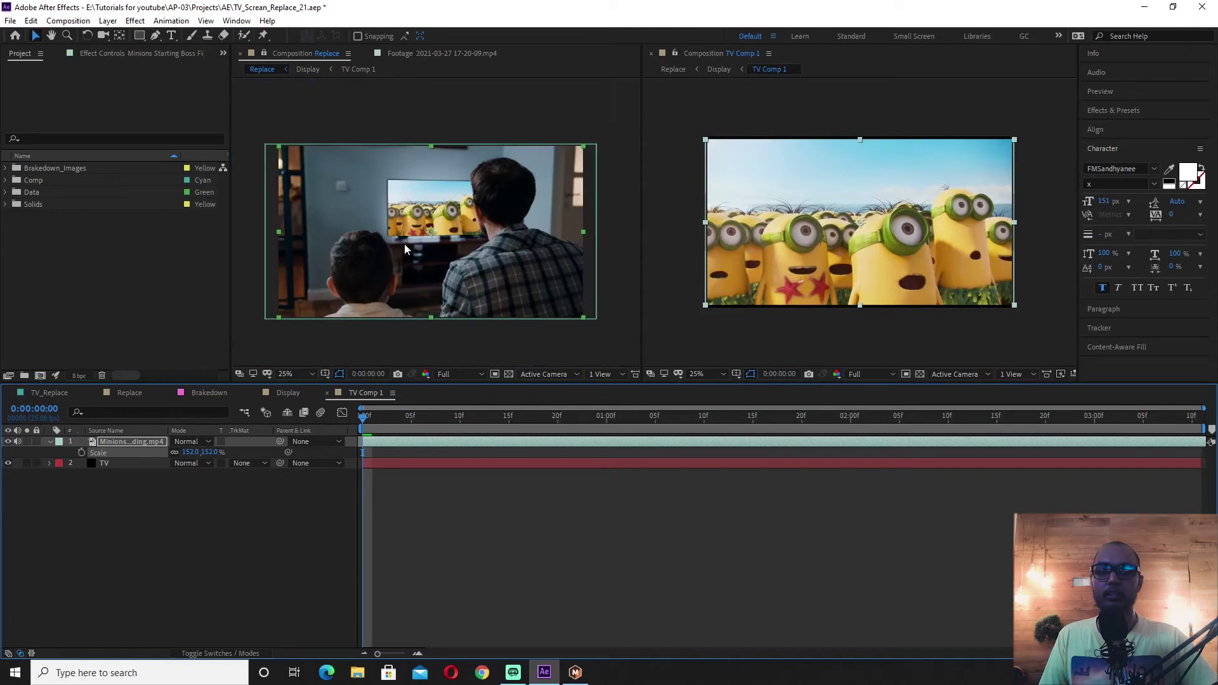
pyautogui.moveTo(427, 417); pyautogui.dragTo(1192, 419)
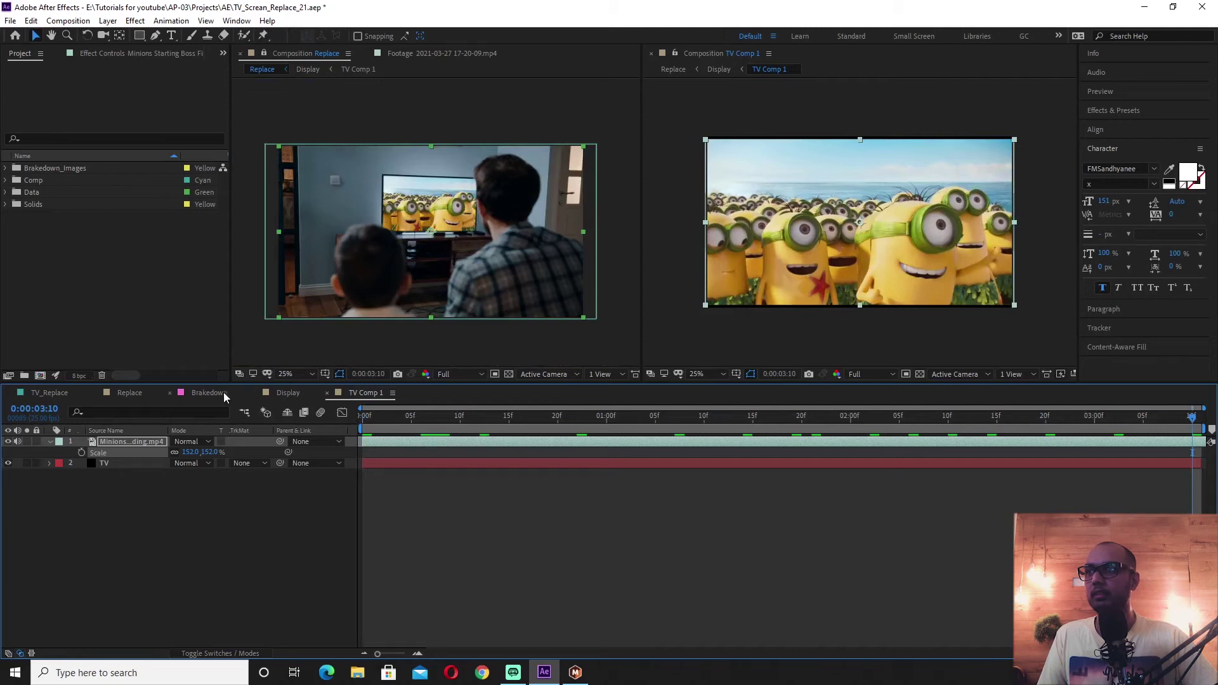
# Return to the Replace composition, close the second composition viewer and unlock the remaining one.
pyautogui.click(133, 392)
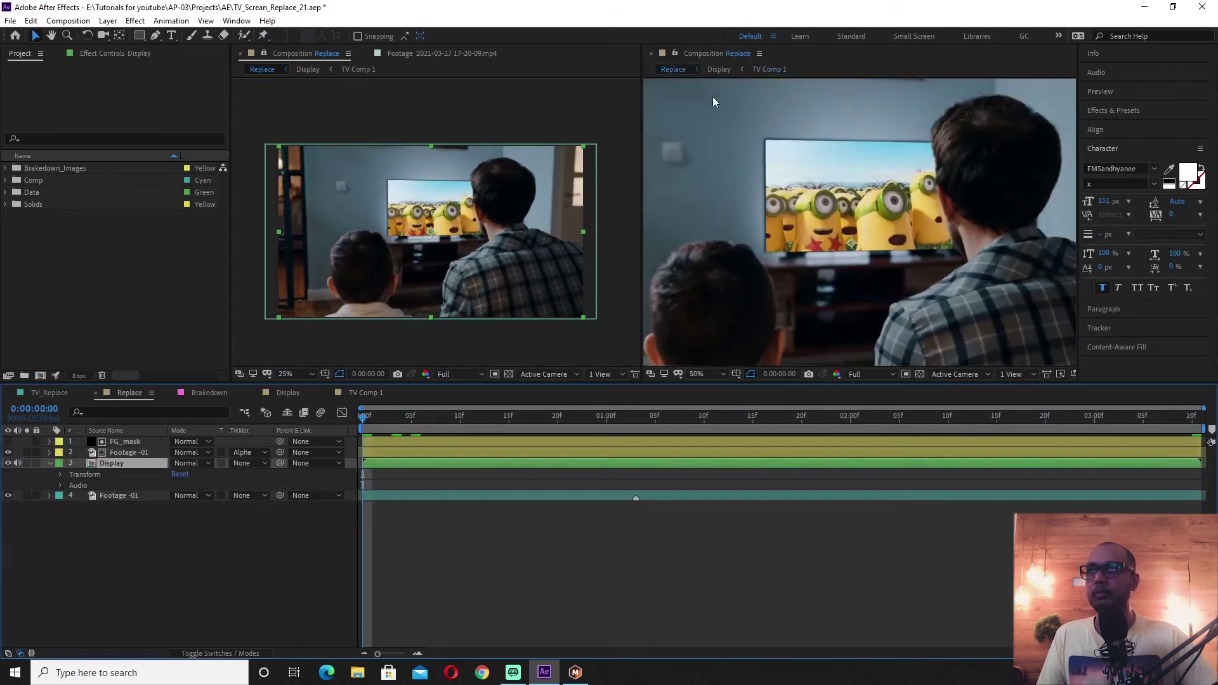
pyautogui.click(652, 54)
pyautogui.click(239, 55)
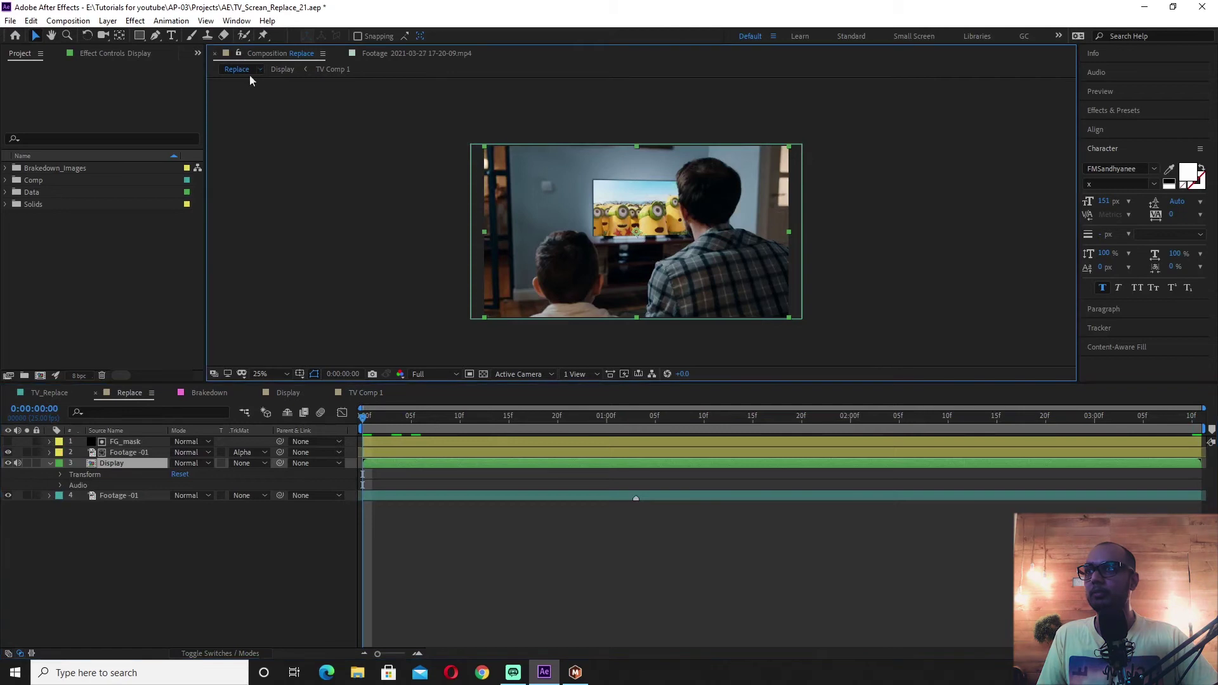
# Play back the Replace composition in an enlarged viewer at 50% zoom with the Display layer's properties collapsed.
pyautogui.press('space')
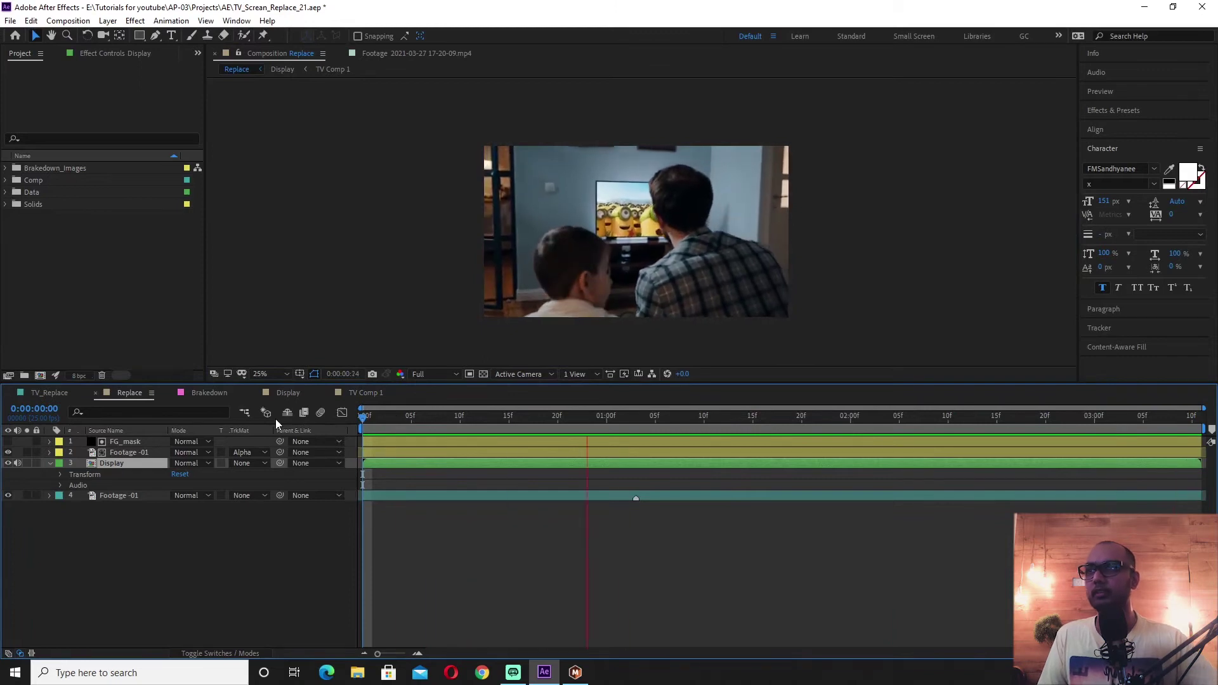
pyautogui.click(49, 463)
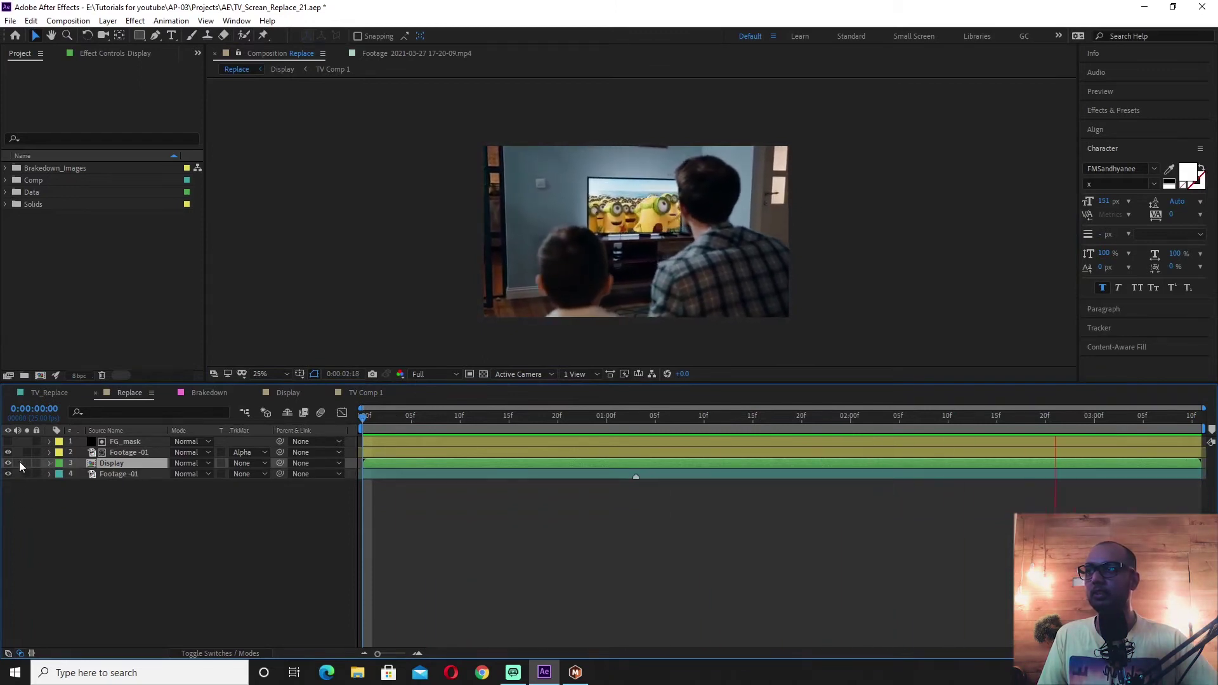
pyautogui.moveTo(482, 381); pyautogui.dragTo(501, 482)
pyautogui.press('.')
pyautogui.press('.')
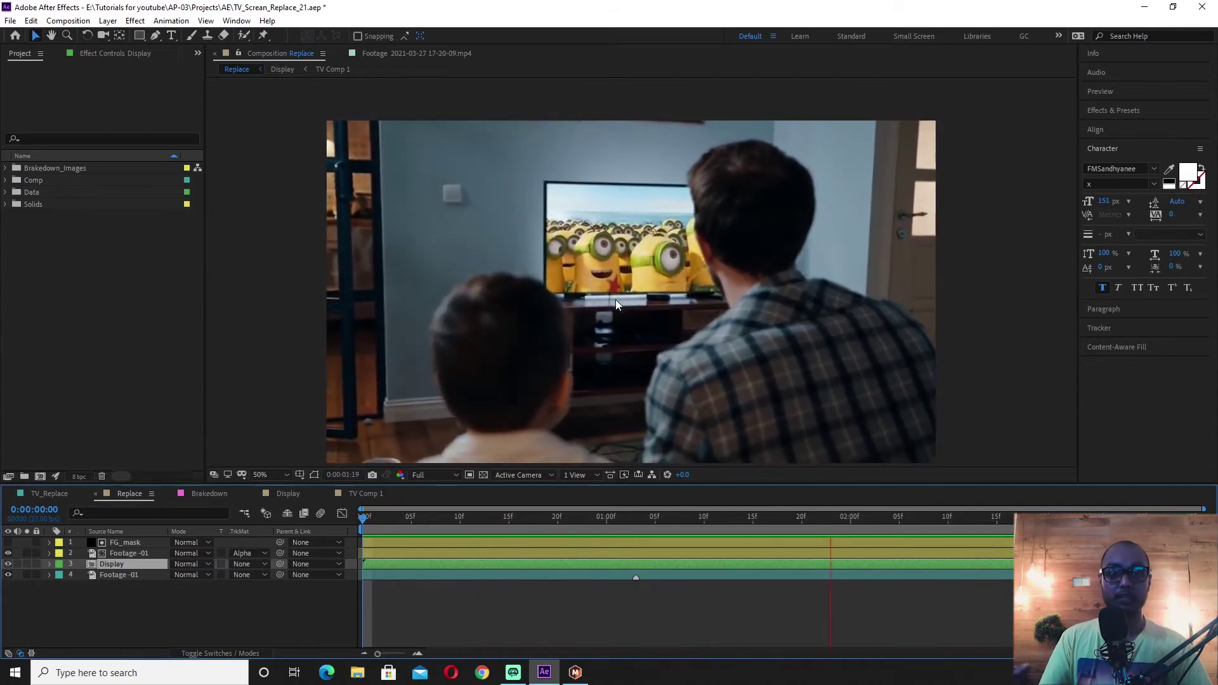
pyautogui.press('space')
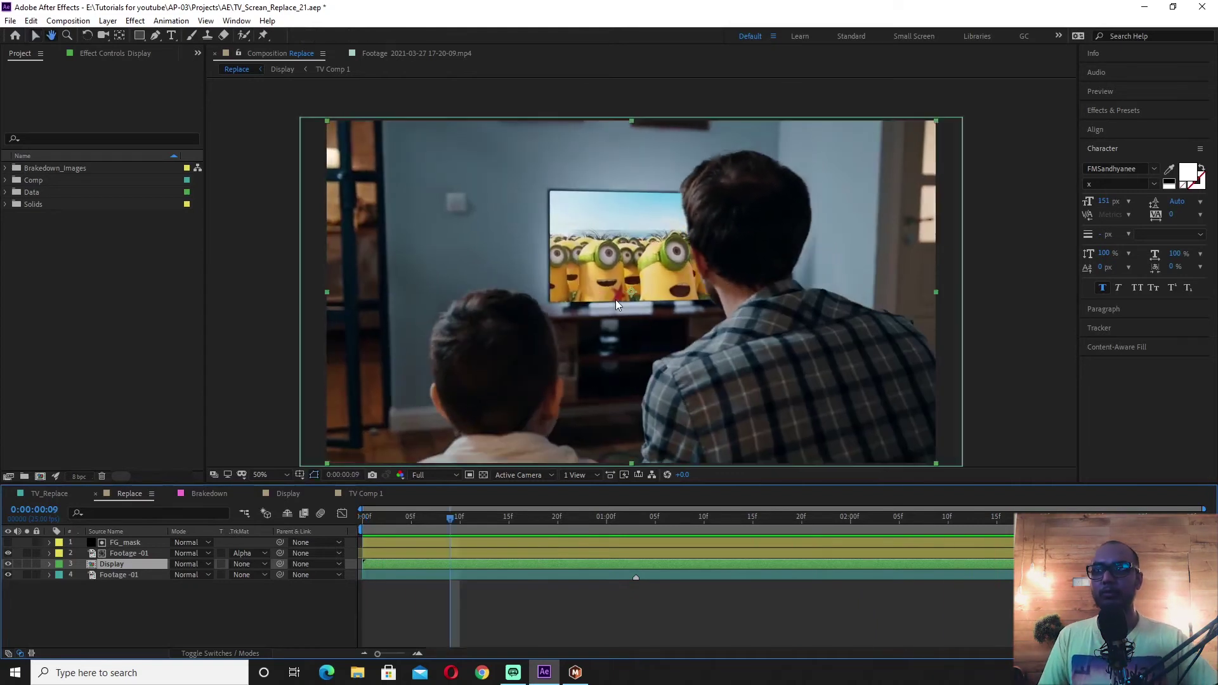
# Compare the replaced screen with the original footage by temporarily hiding the Display layer and scrubbing back to the start.
pyautogui.moveTo(668, 527); pyautogui.dragTo(489, 527)
pyautogui.click(8, 564)
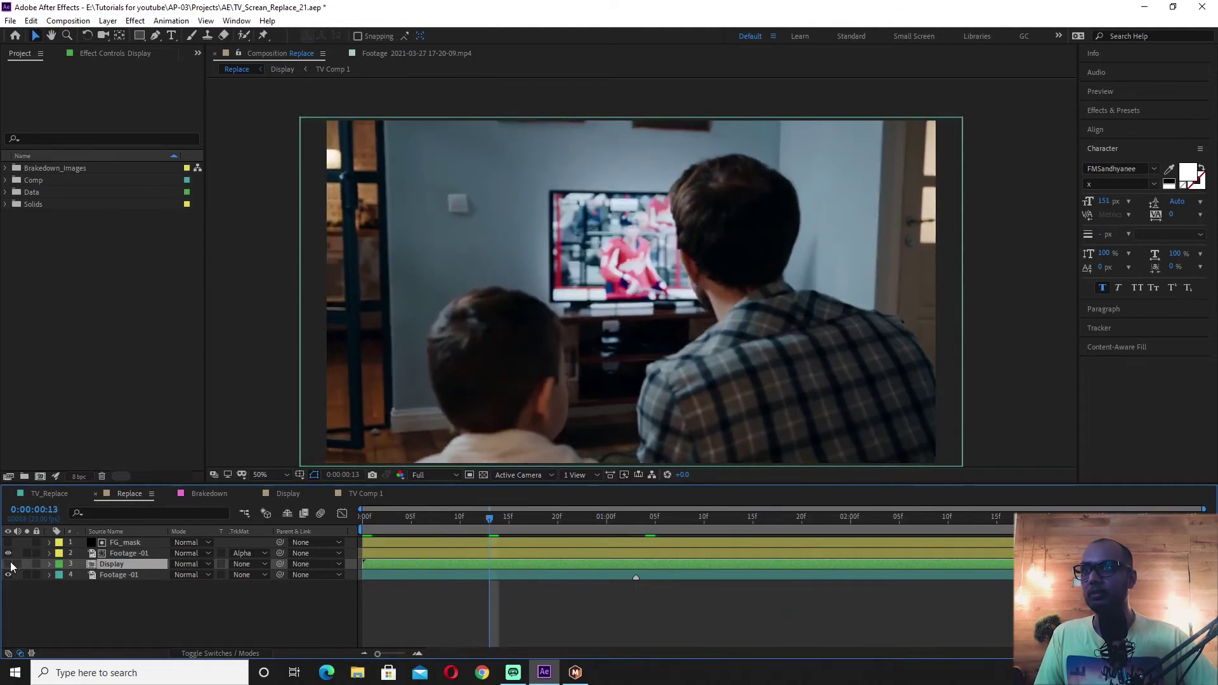
pyautogui.moveTo(387, 520); pyautogui.dragTo(218, 530)
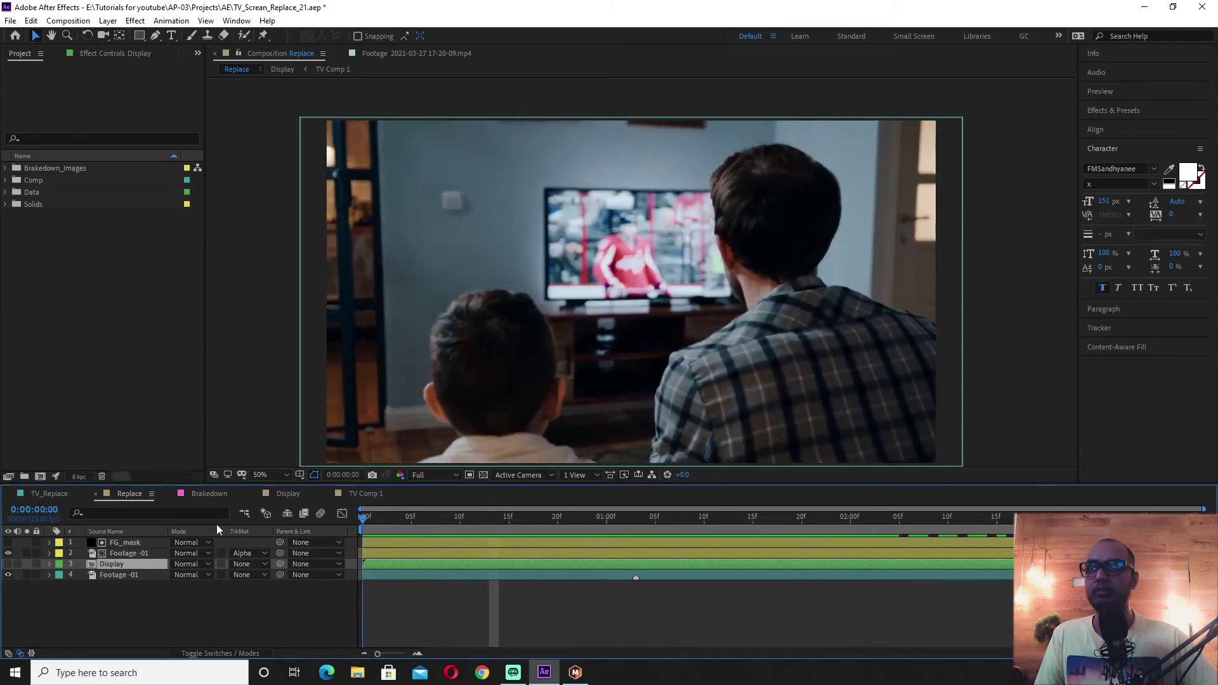
pyautogui.click(8, 564)
# Apply Camera Lens Blur to the Display layer and keyframe its Blur Radius at 1 at 0:00:02:08, with the layer hidden for reference.
pyautogui.rightClick(83, 340)
pyautogui.moveTo(161, 343)
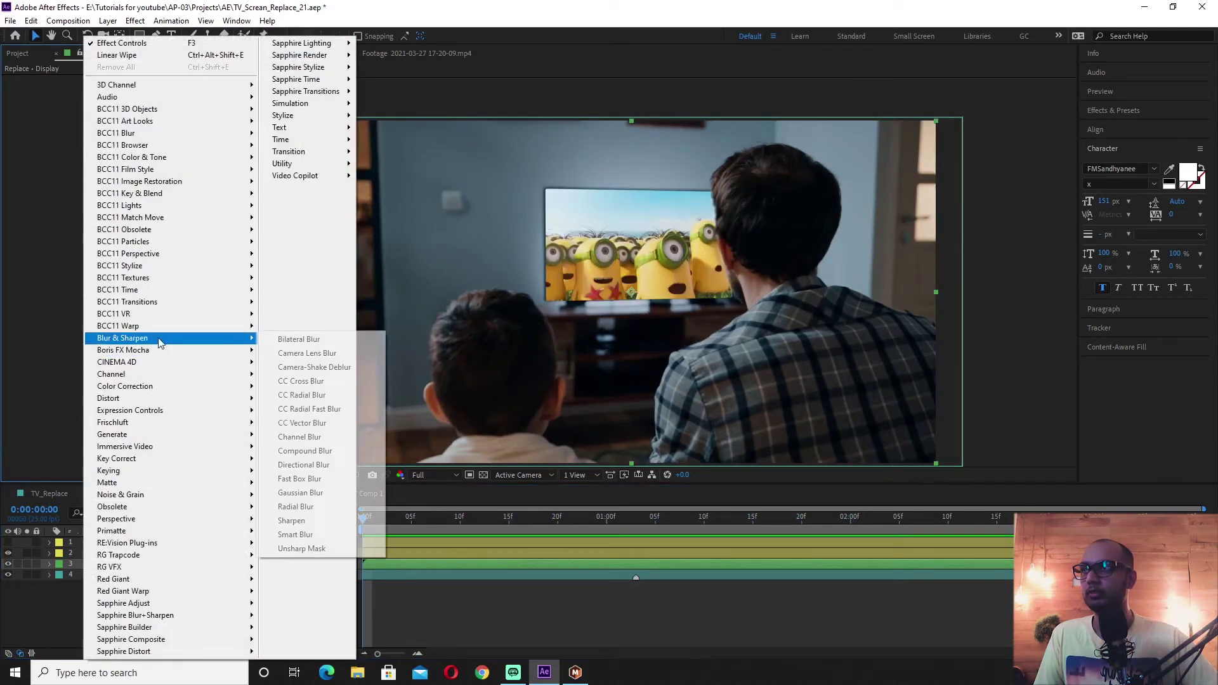
pyautogui.click(298, 356)
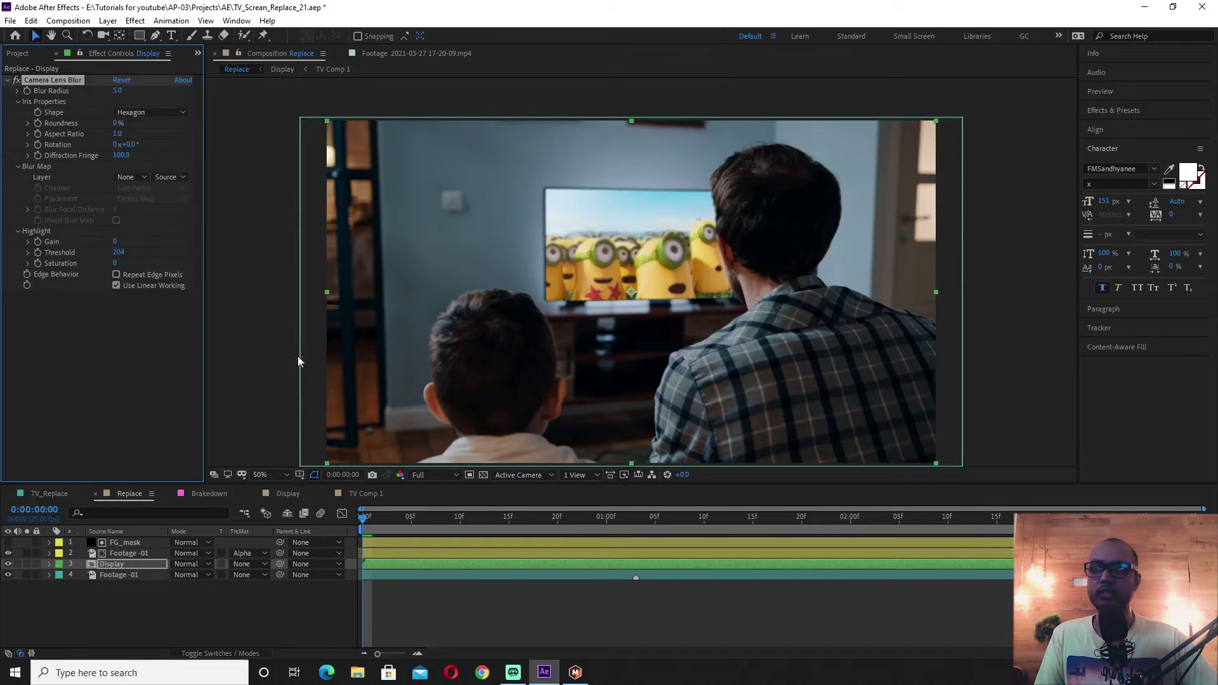
pyautogui.click(8, 564)
pyautogui.moveTo(650, 523); pyautogui.dragTo(928, 531)
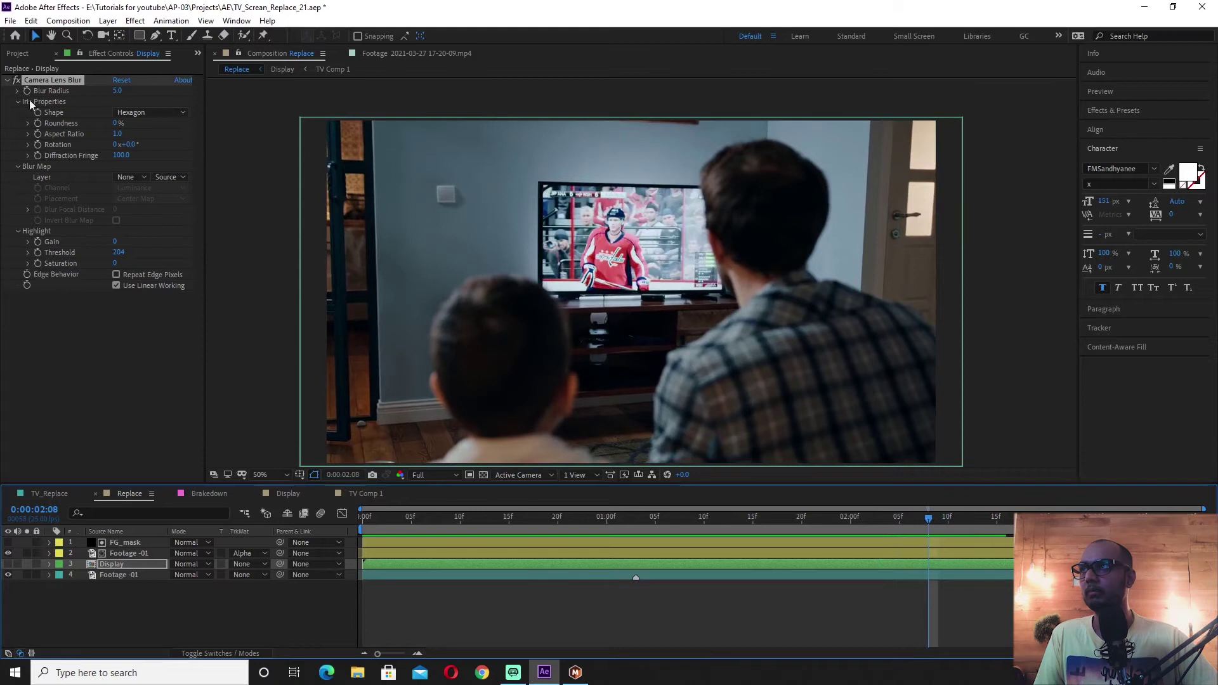
pyautogui.click(118, 90)
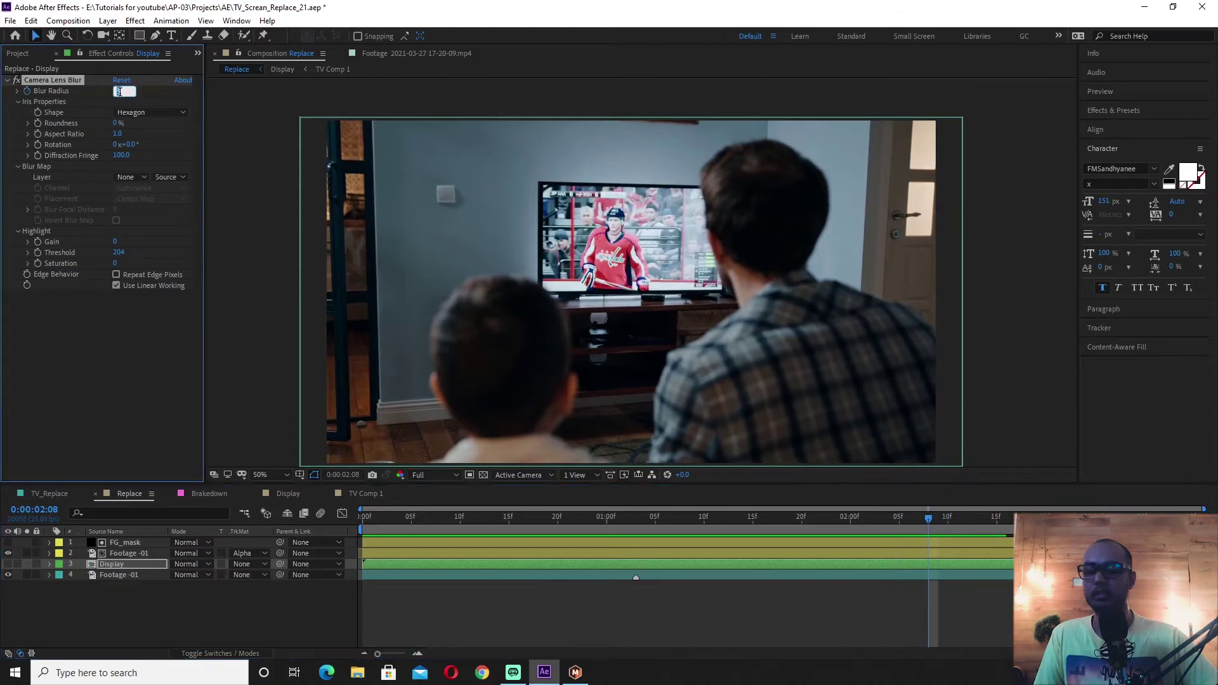
pyautogui.write('1')
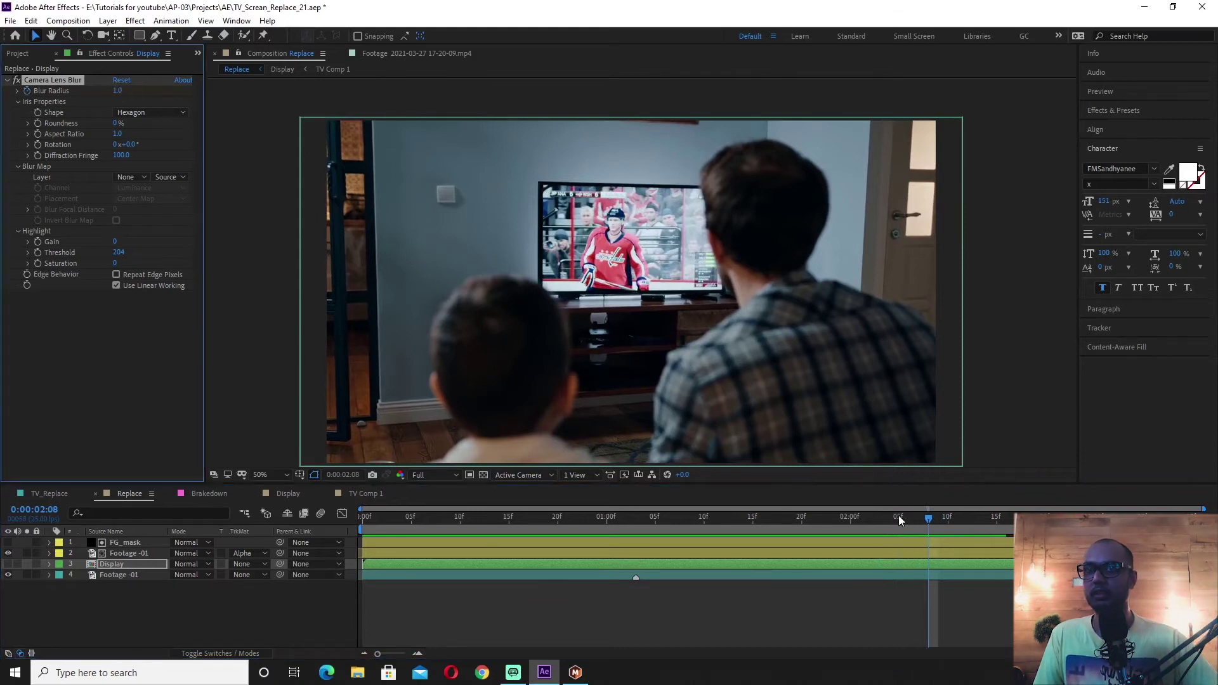
# Examine the sharpness of the original TV picture up close and reveal the Display layer's blur keyframes.
pyautogui.scroll(4, 708, 280)
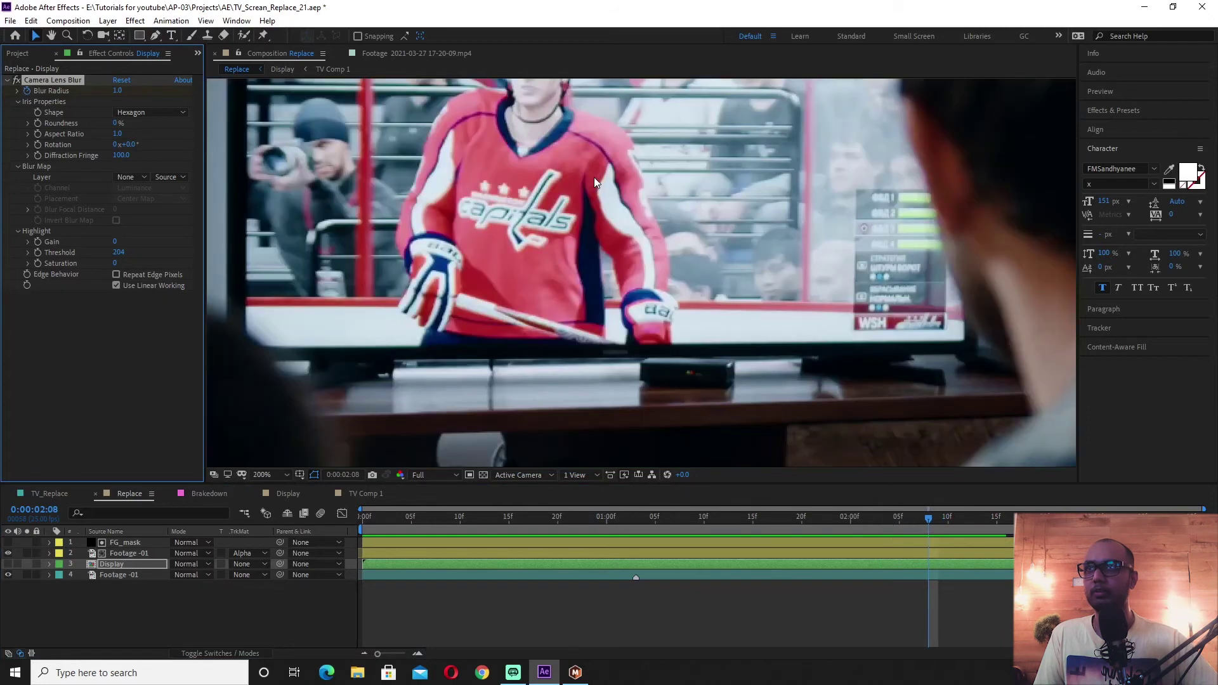
pyautogui.moveTo(593, 179); pyautogui.dragTo(691, 322)
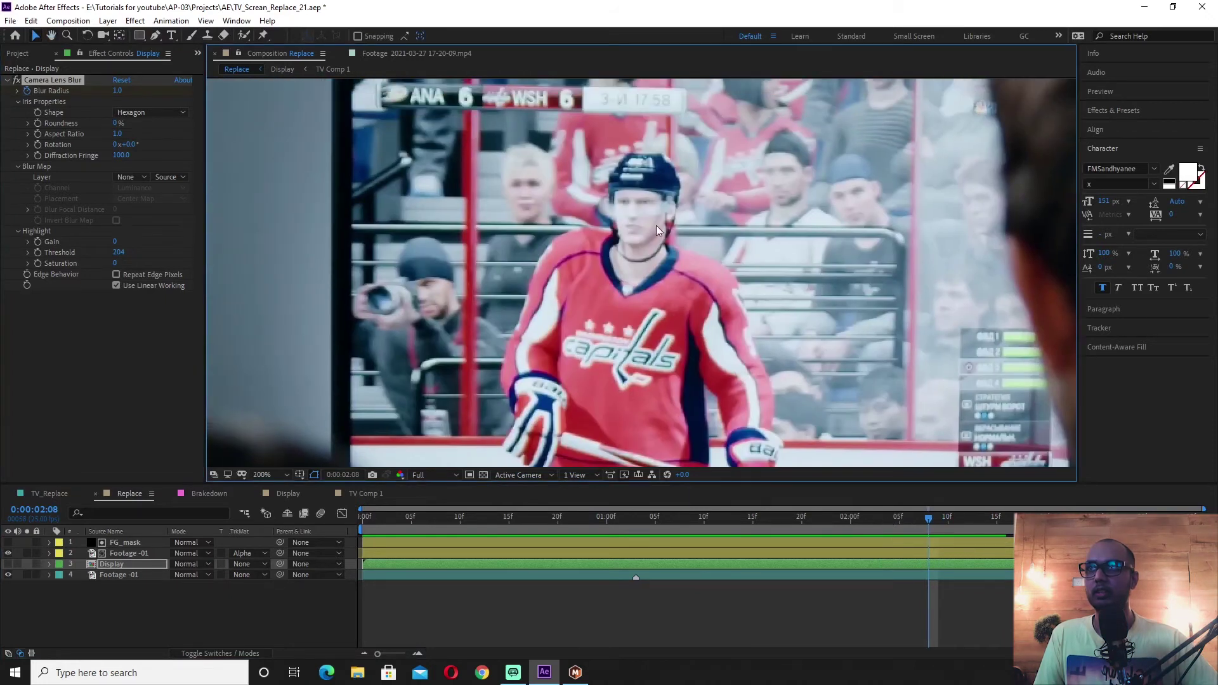
pyautogui.scroll(-2, 655, 226)
pyautogui.press('u')
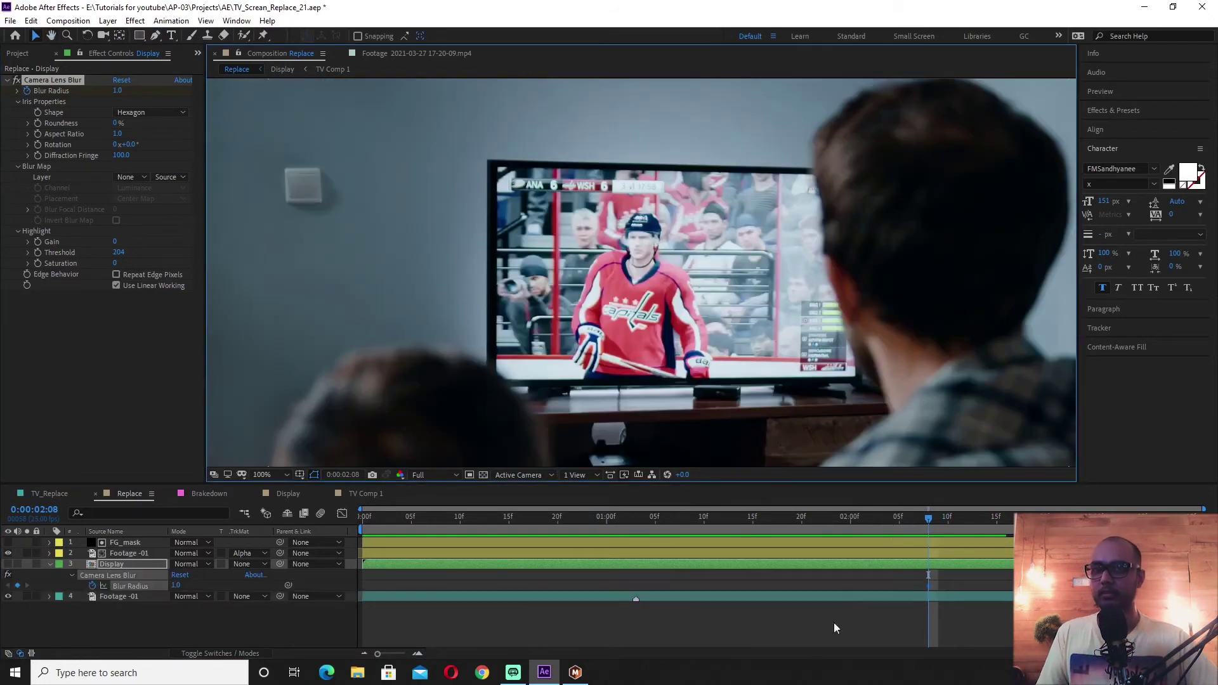
# Make the Display layer visible again and keyframe a new Blur Radius at the first frame.
pyautogui.press('Home')
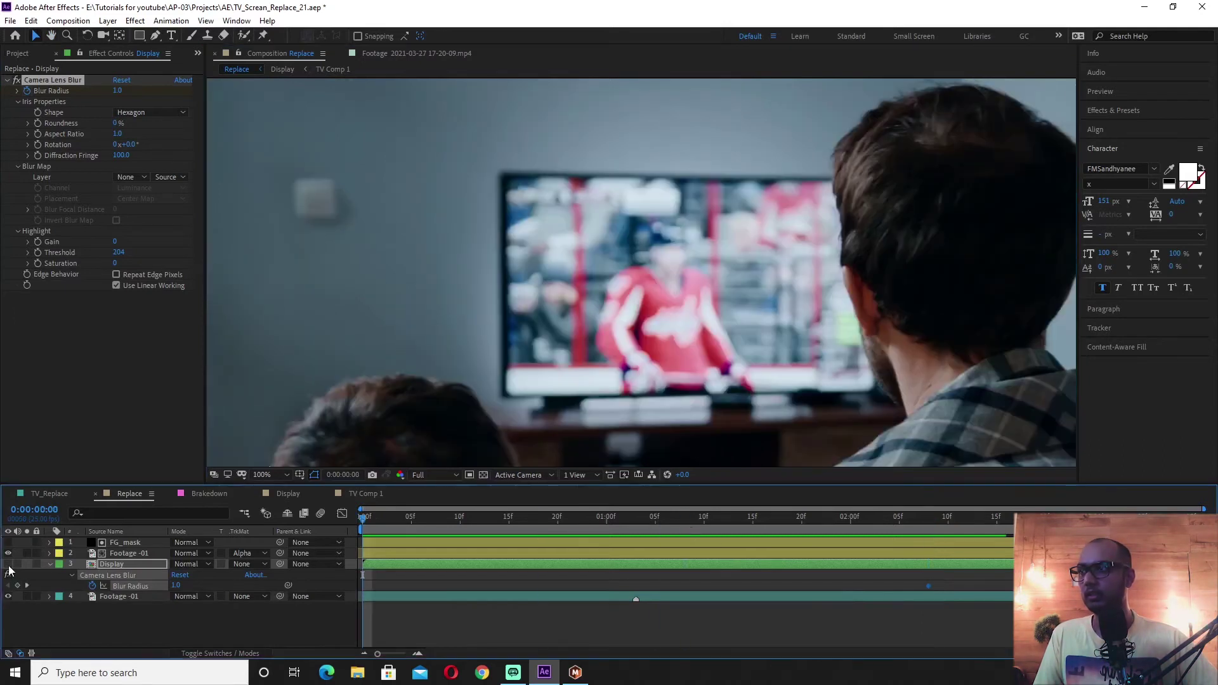
pyautogui.click(8, 565)
pyautogui.click(118, 91)
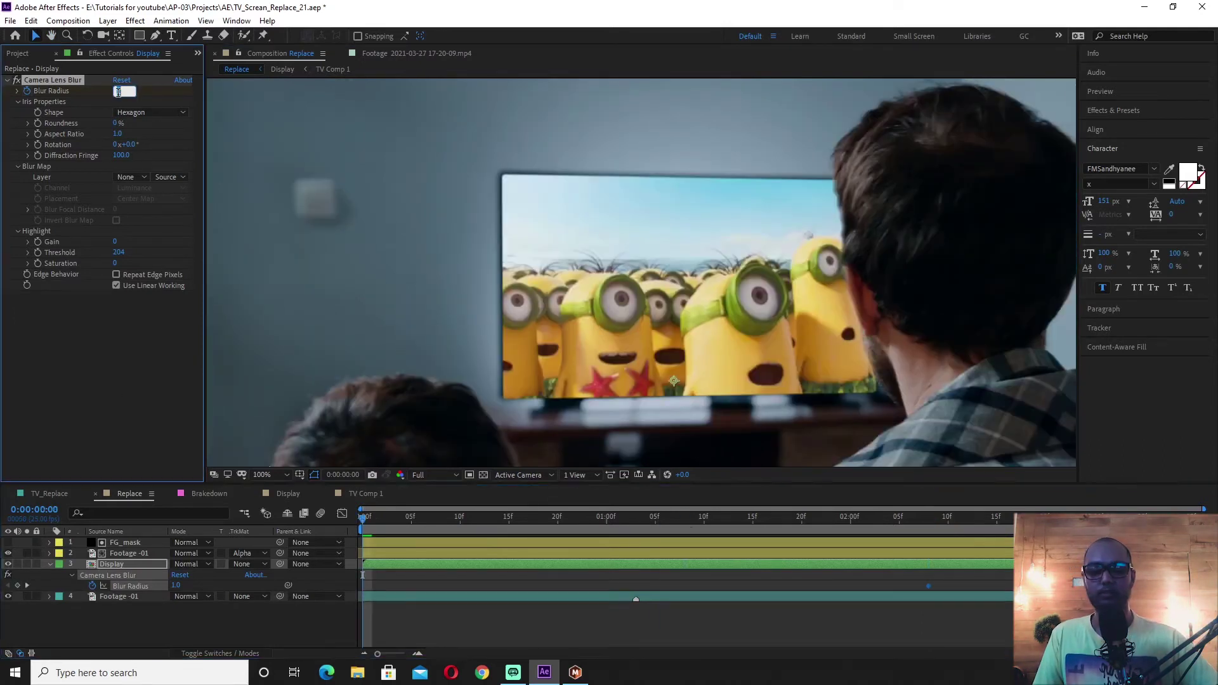
pyautogui.press('Return')
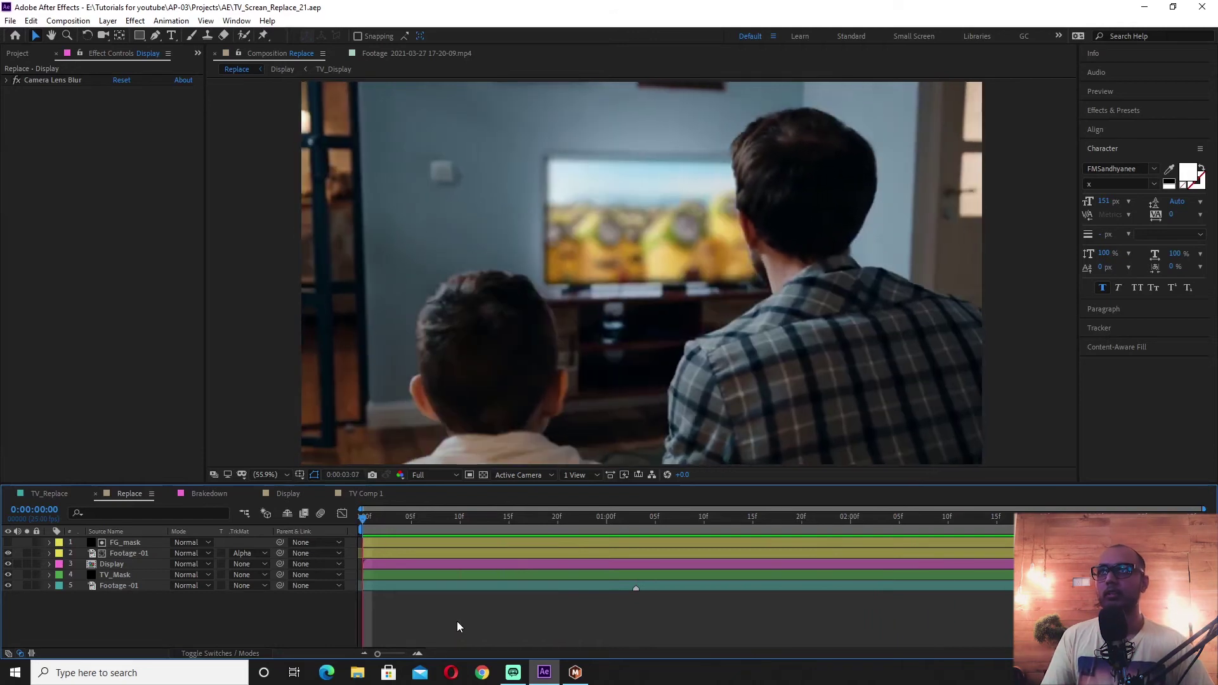
# Temporarily hide the TV_Mask layer at the start of the shot and play back the blurred screen replacement.
pyautogui.moveTo(575, 519); pyautogui.dragTo(363, 519)
pyautogui.moveTo(7, 574); pyautogui.dragTo(6, 582)
pyautogui.click(7, 584)
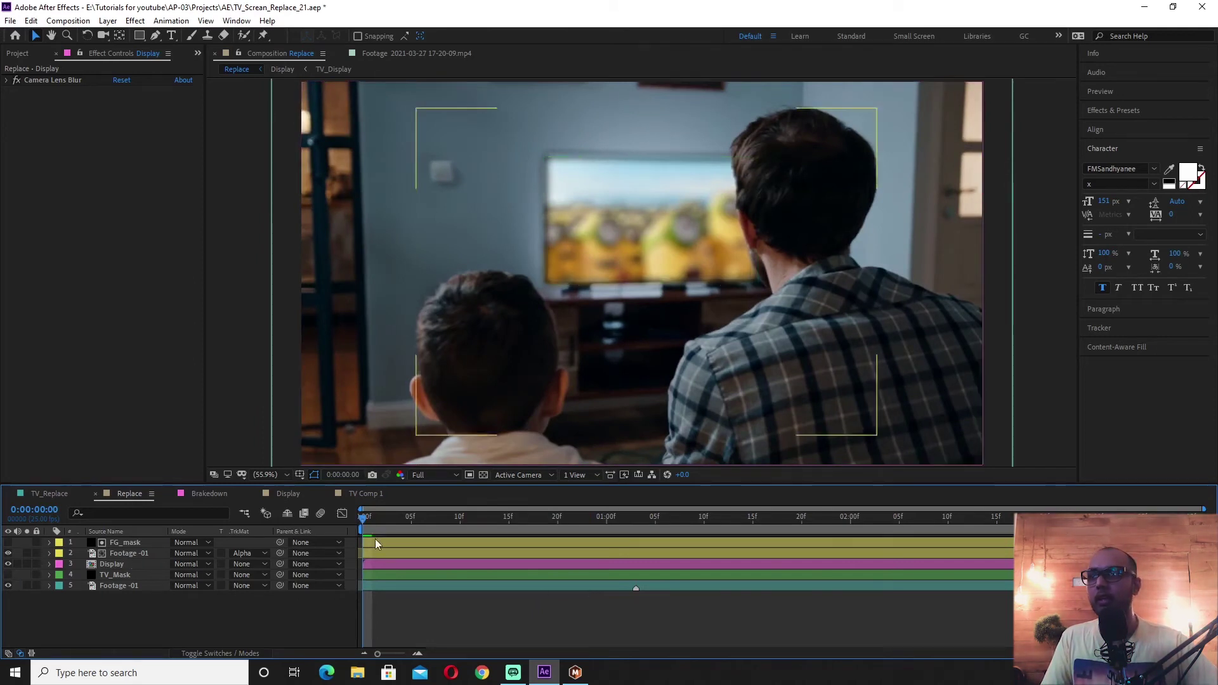
pyautogui.moveTo(364, 517); pyautogui.dragTo(451, 520)
pyautogui.press('space')
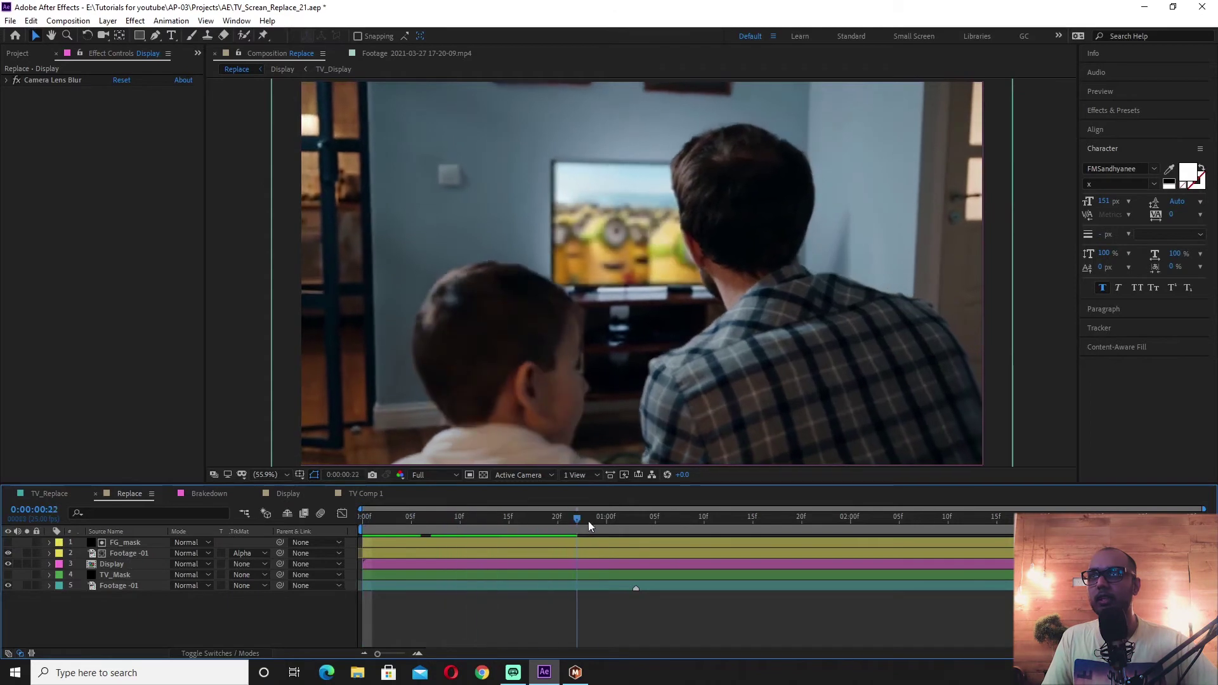
pyautogui.press('space')
# Examine the soft edges of the blurred TV screen up close at the first frame.
pyautogui.moveTo(384, 524); pyautogui.dragTo(341, 530)
pyautogui.scroll(5, 578, 162)
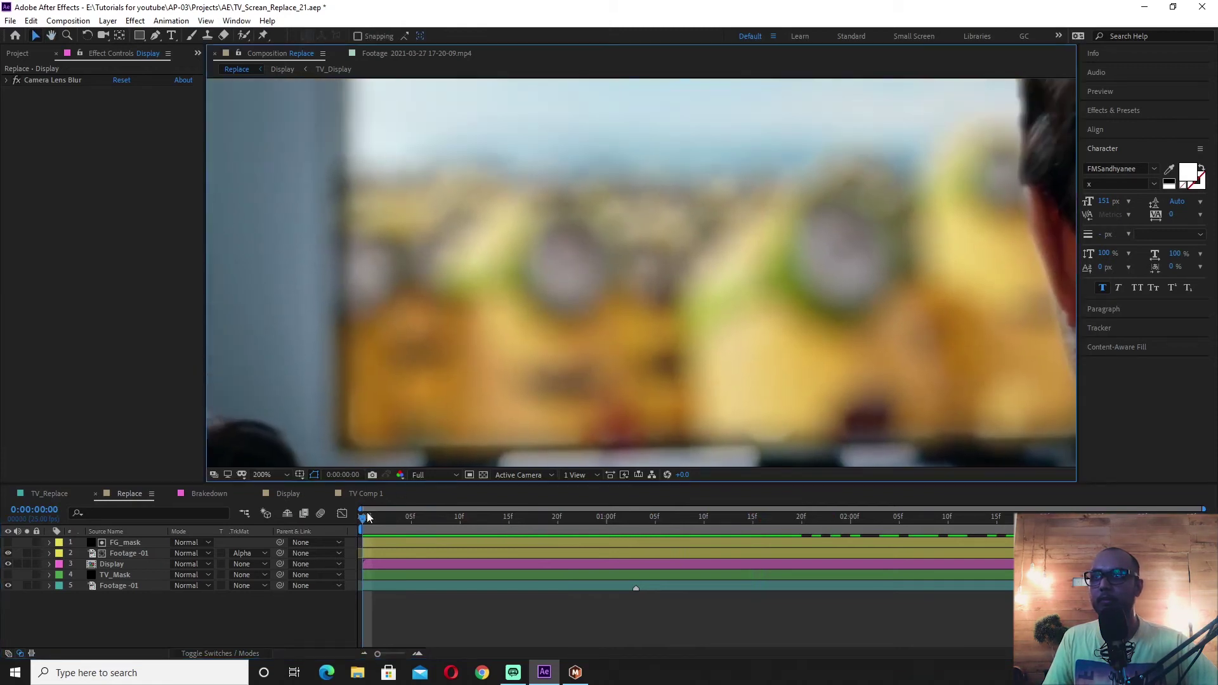
pyautogui.click(365, 524)
pyautogui.moveTo(364, 524)
pyautogui.mouseDown()
pyautogui.moveTo(556, 523)
pyautogui.moveTo(367, 520)
pyautogui.mouseUp()
pyautogui.scroll(-3, 556, 222)
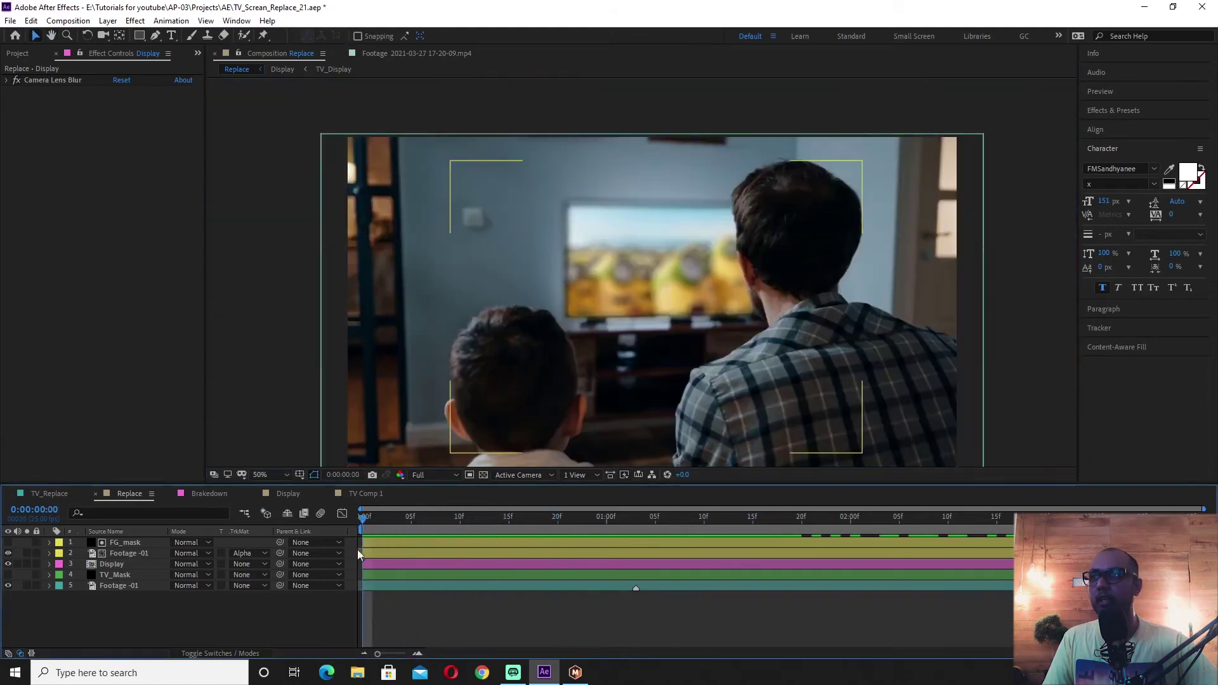
# Show the TV_Mask layer again and review its mask path, feather, opacity and expansion settings.
pyautogui.click(116, 575)
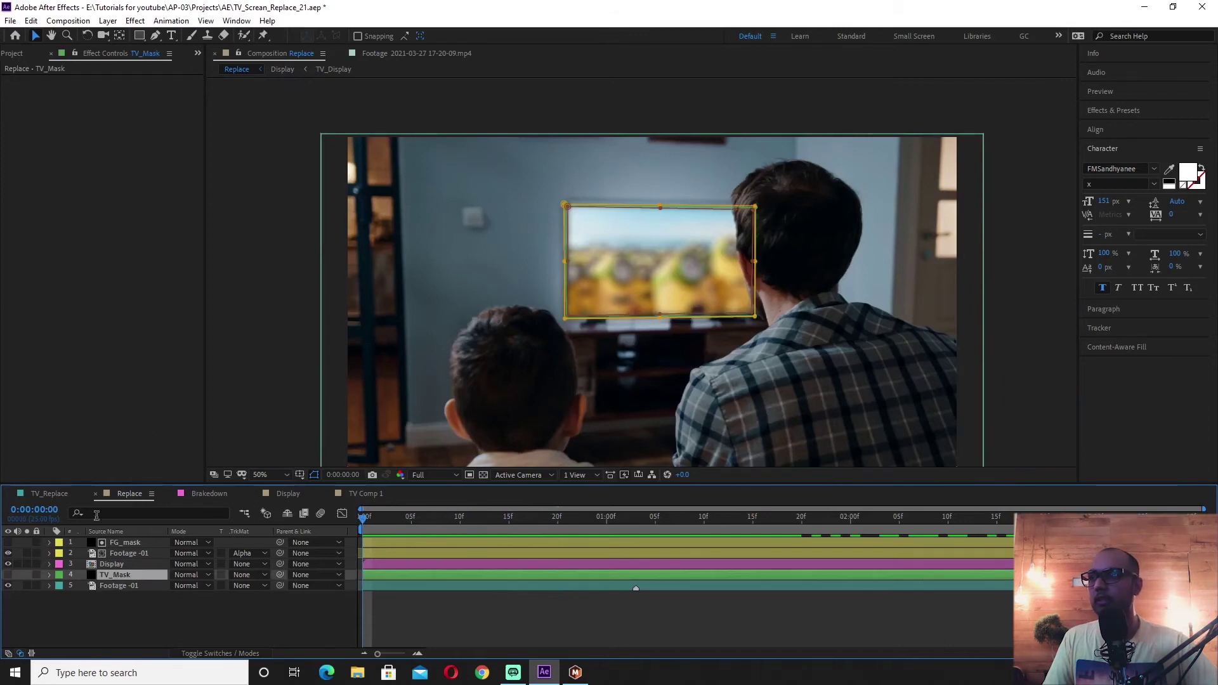
pyautogui.click(8, 575)
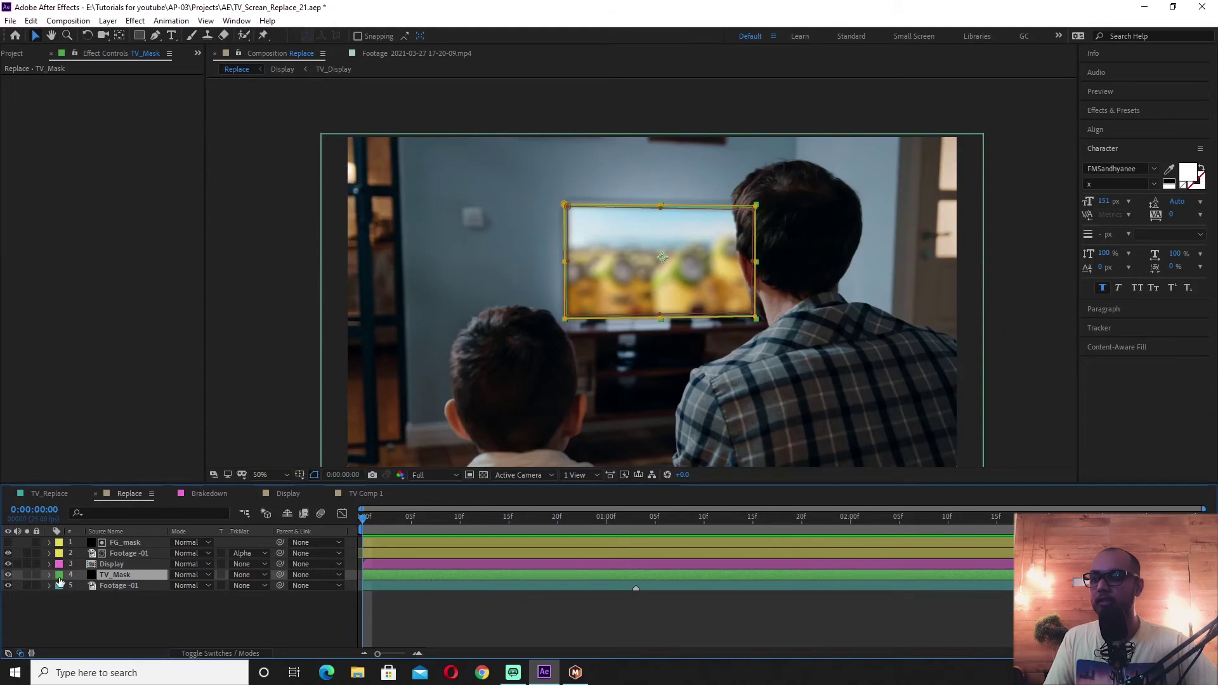
pyautogui.press('m')
pyautogui.press('m')
pyautogui.scroll(-2, 142, 595)
pyautogui.scroll(-1, 143, 596)
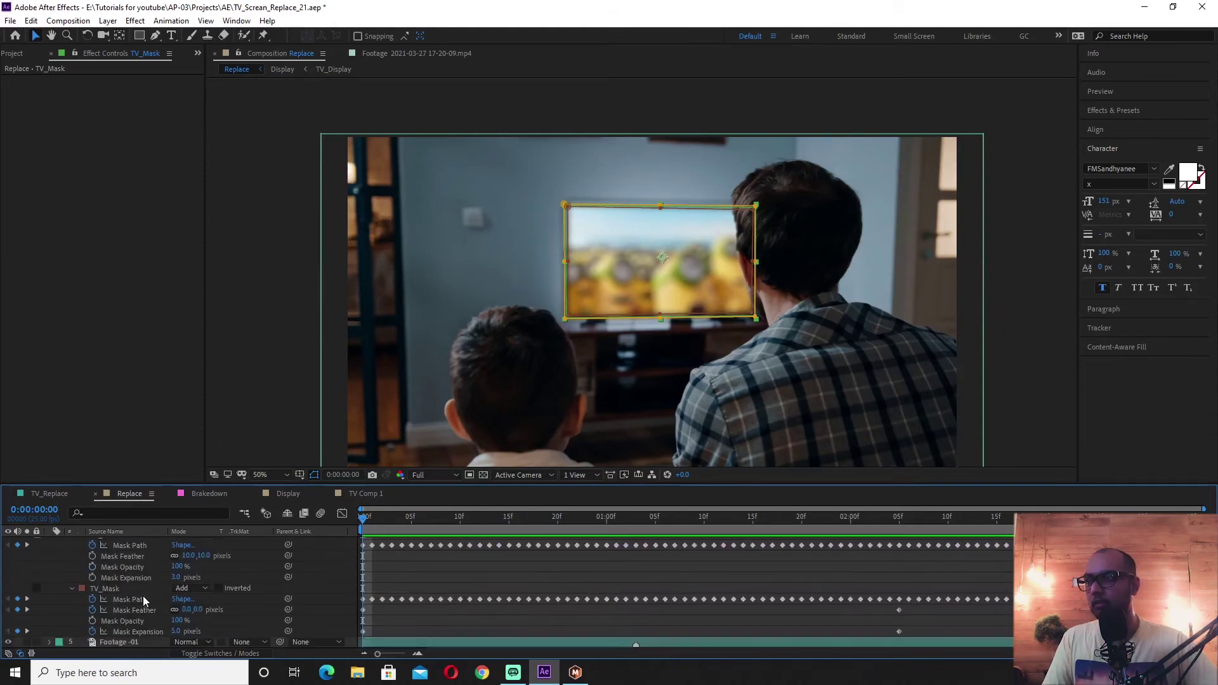
pyautogui.scroll(-2, 143, 595)
pyautogui.scroll(2, 143, 596)
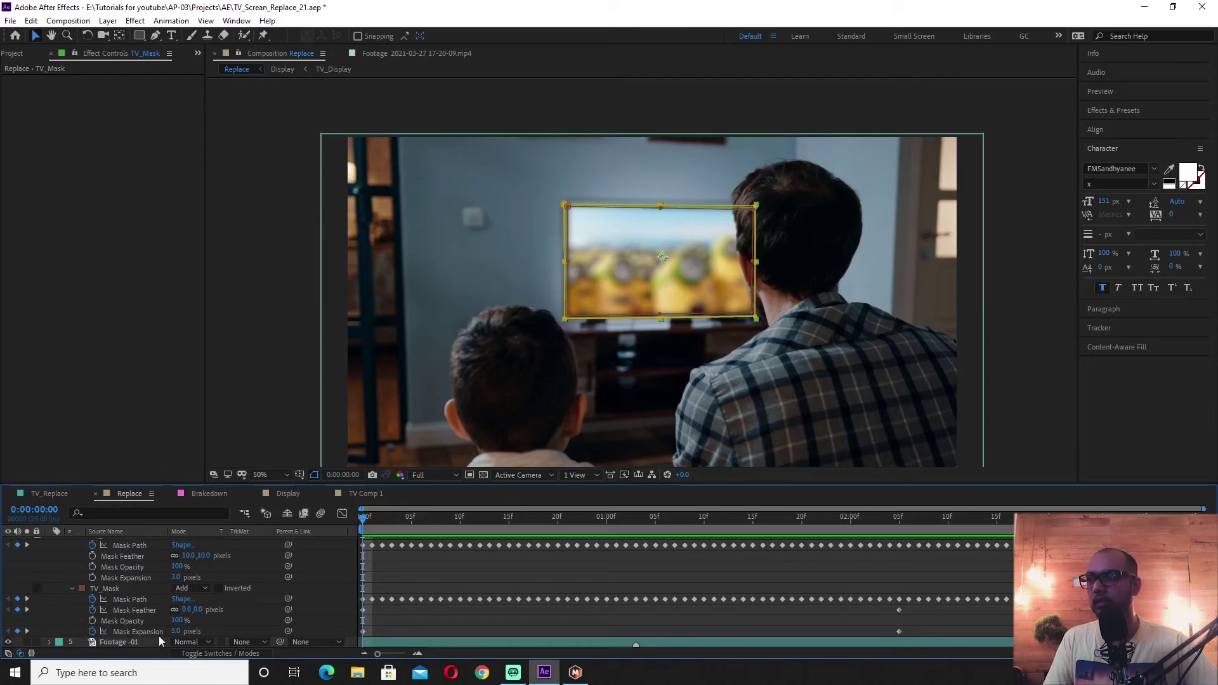
pyautogui.scroll(-2, 150, 630)
pyautogui.scroll(10, 151, 630)
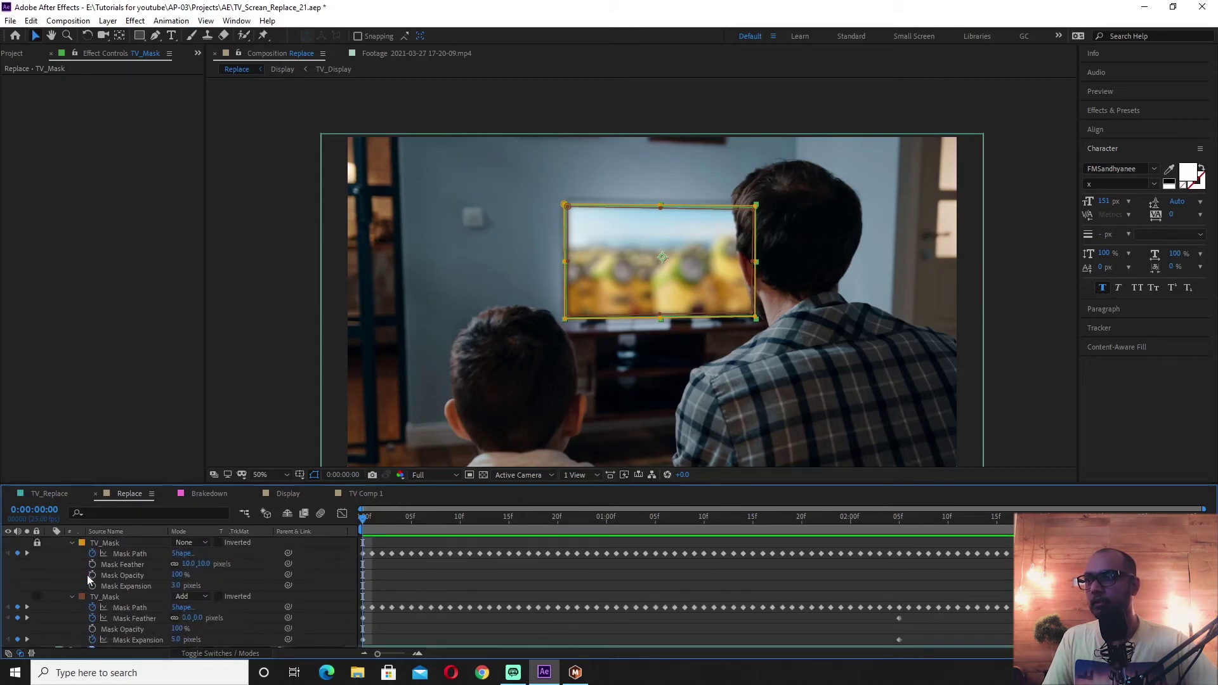
pyautogui.click(50, 575)
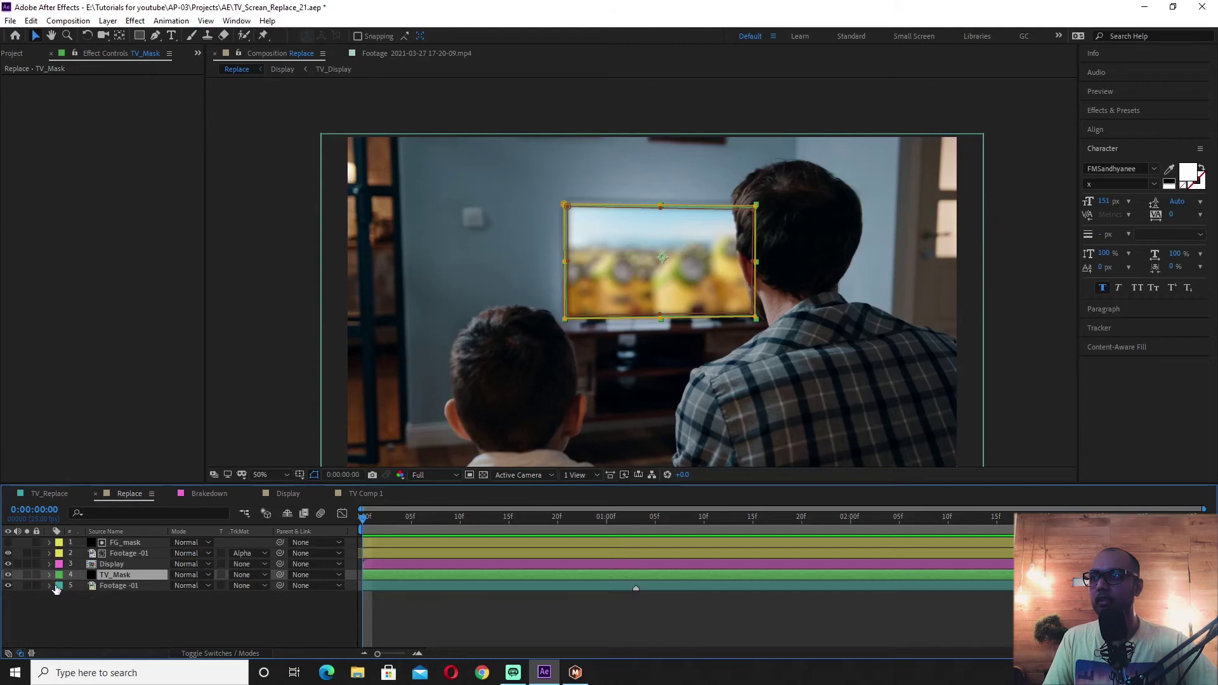
# Inspect TV_Mask alone and together with Display by soloing them over the transparency grid, and end the solo view.
pyautogui.click(27, 575)
pyautogui.click(483, 474)
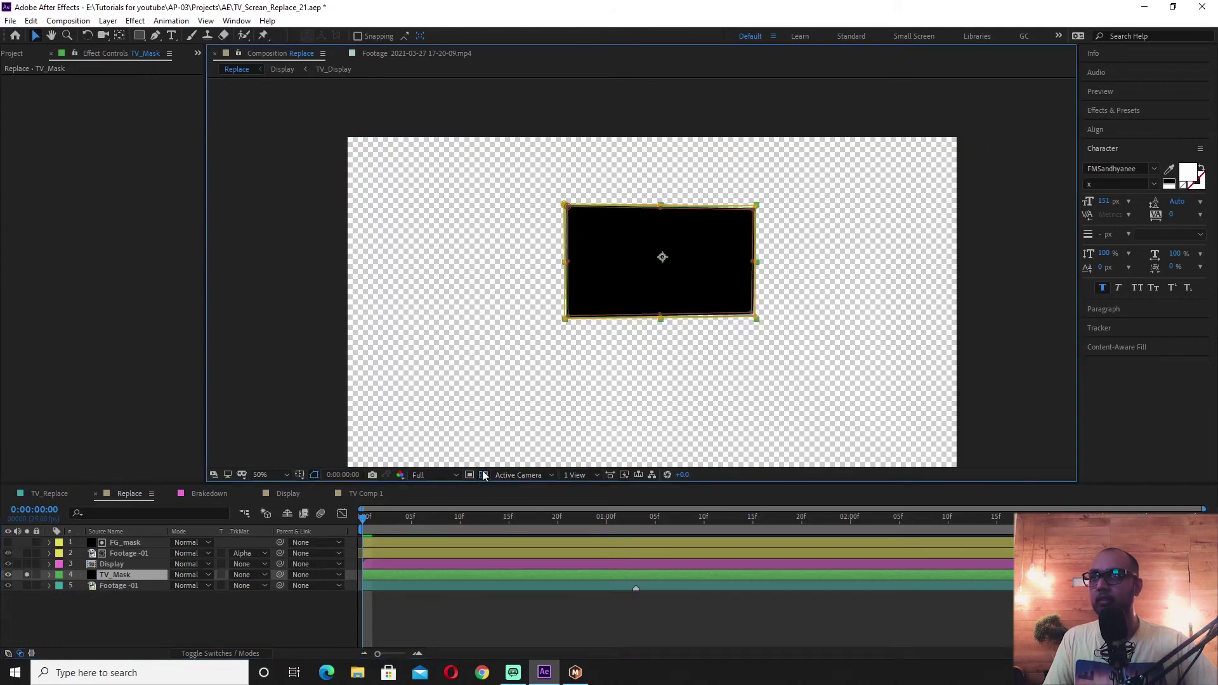
pyautogui.click(26, 564)
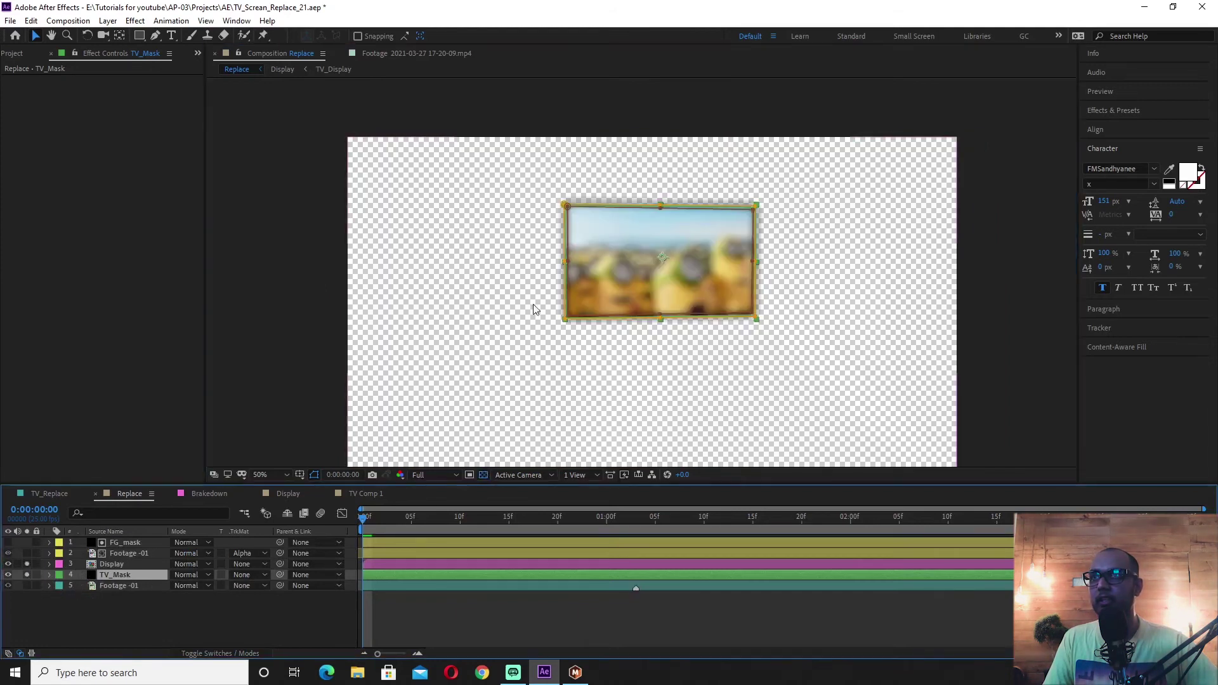
pyautogui.press('.')
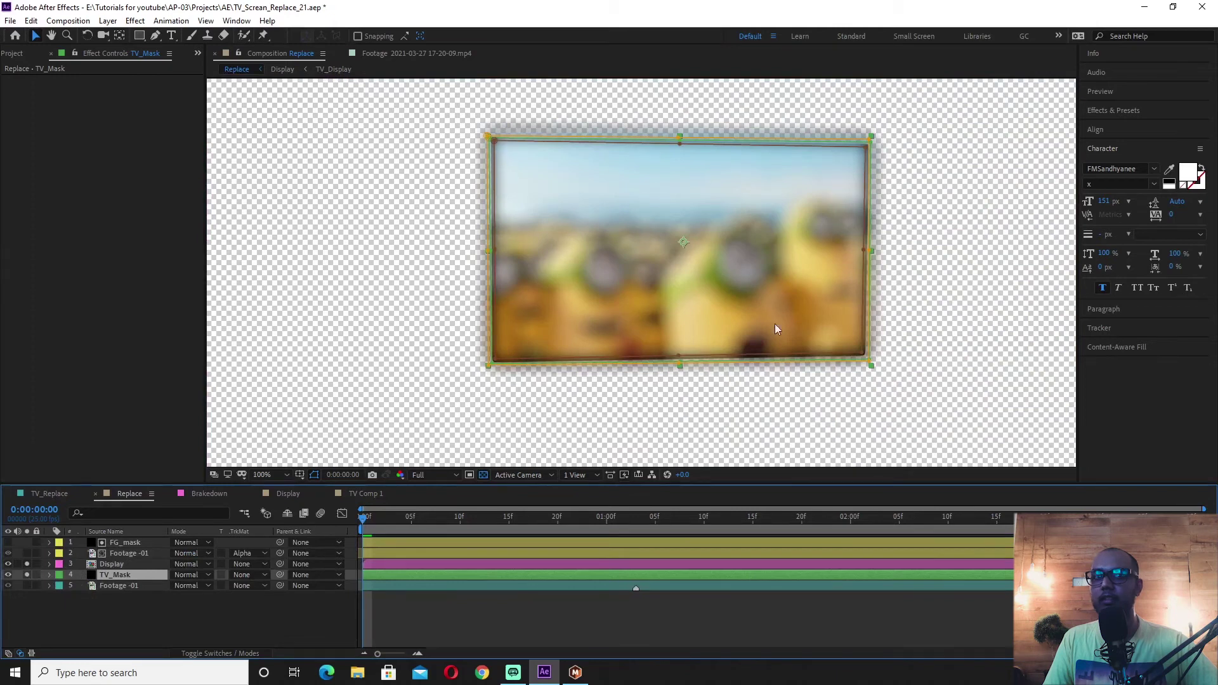
pyautogui.click(27, 575)
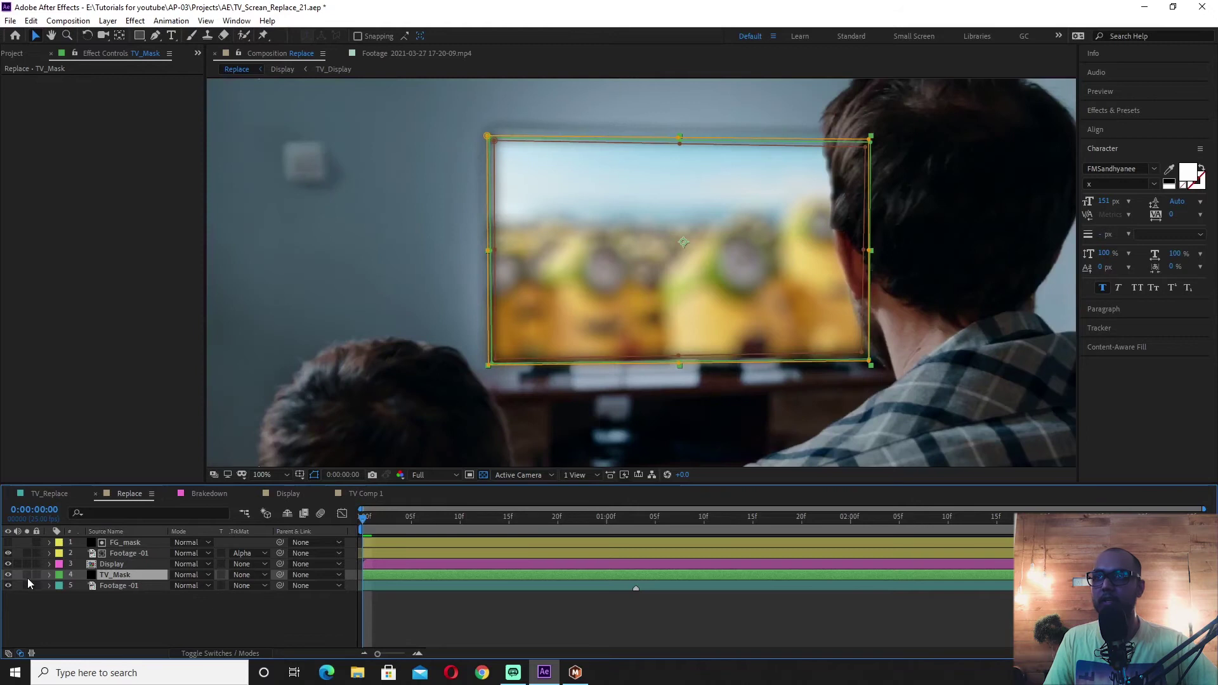
# Review the composite by scrubbing to the end and playing it back, with the frame fitted to the viewer.
pyautogui.moveTo(383, 527); pyautogui.dragTo(1190, 517)
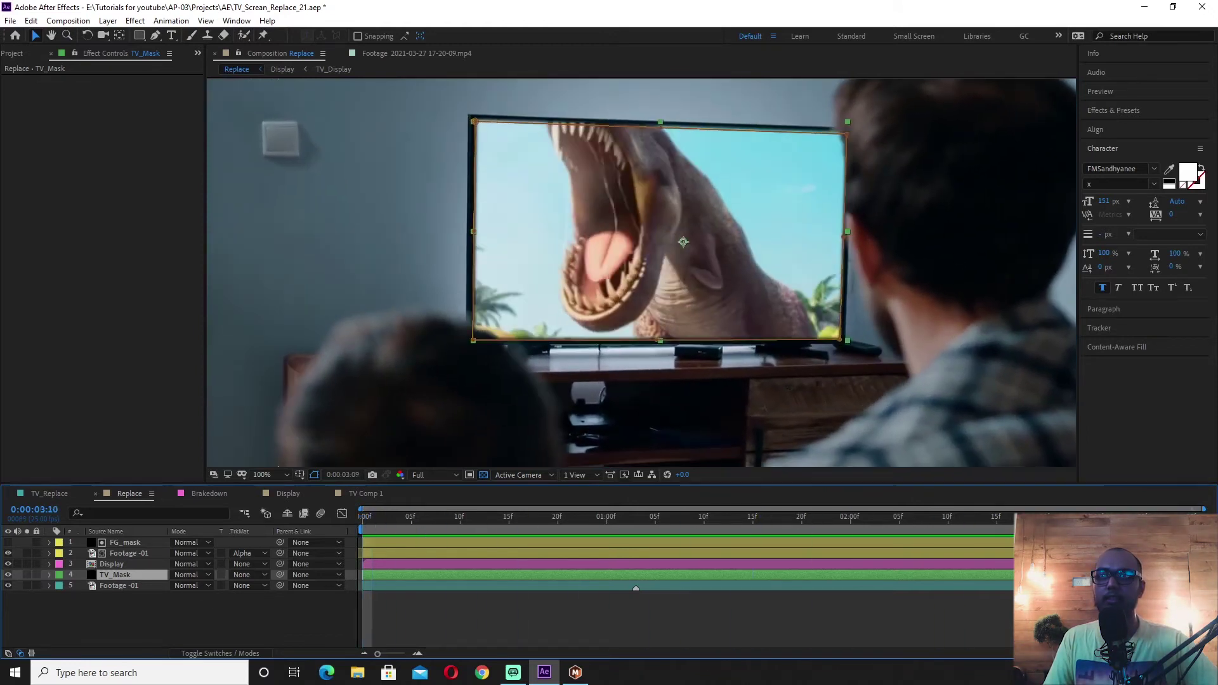
pyautogui.click(929, 611)
pyautogui.scroll(-2, 568, 280)
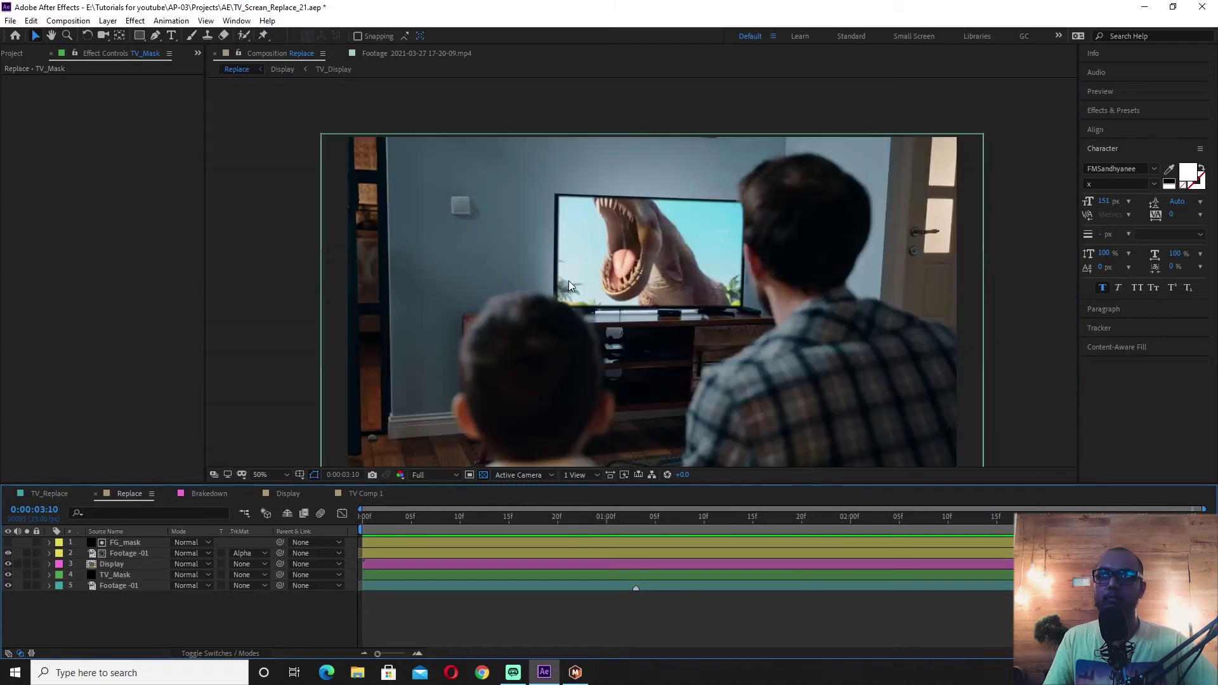
pyautogui.press('space')
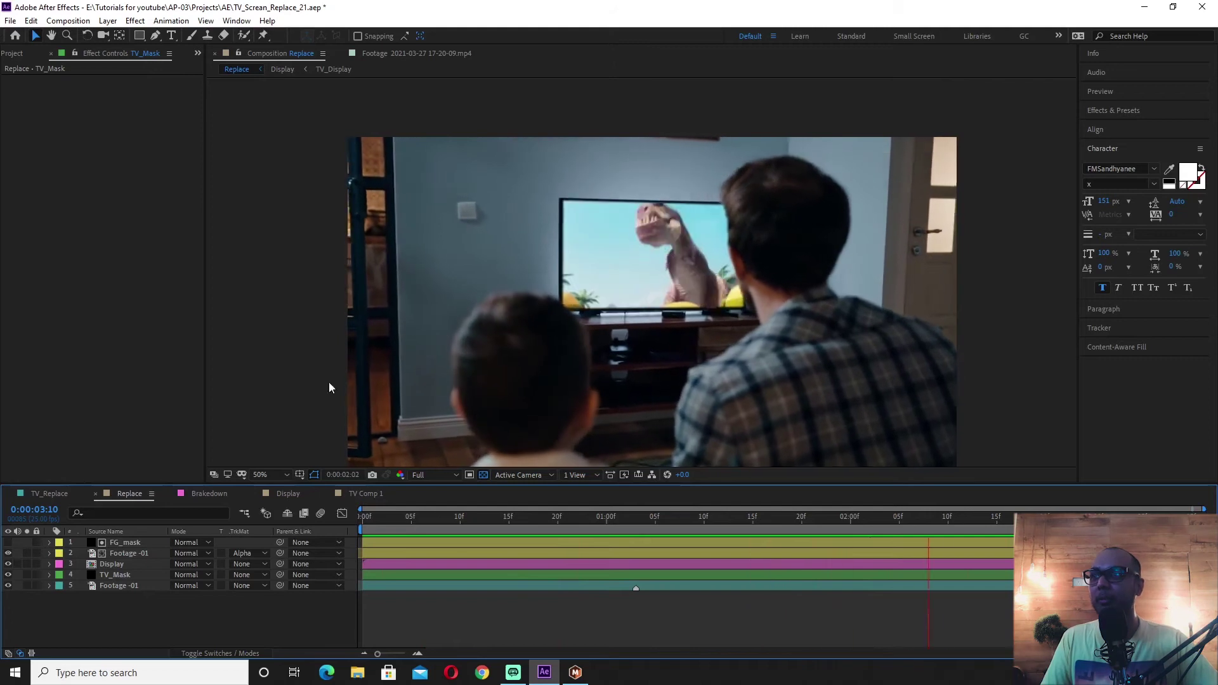
pyautogui.click(260, 475)
pyautogui.click(269, 245)
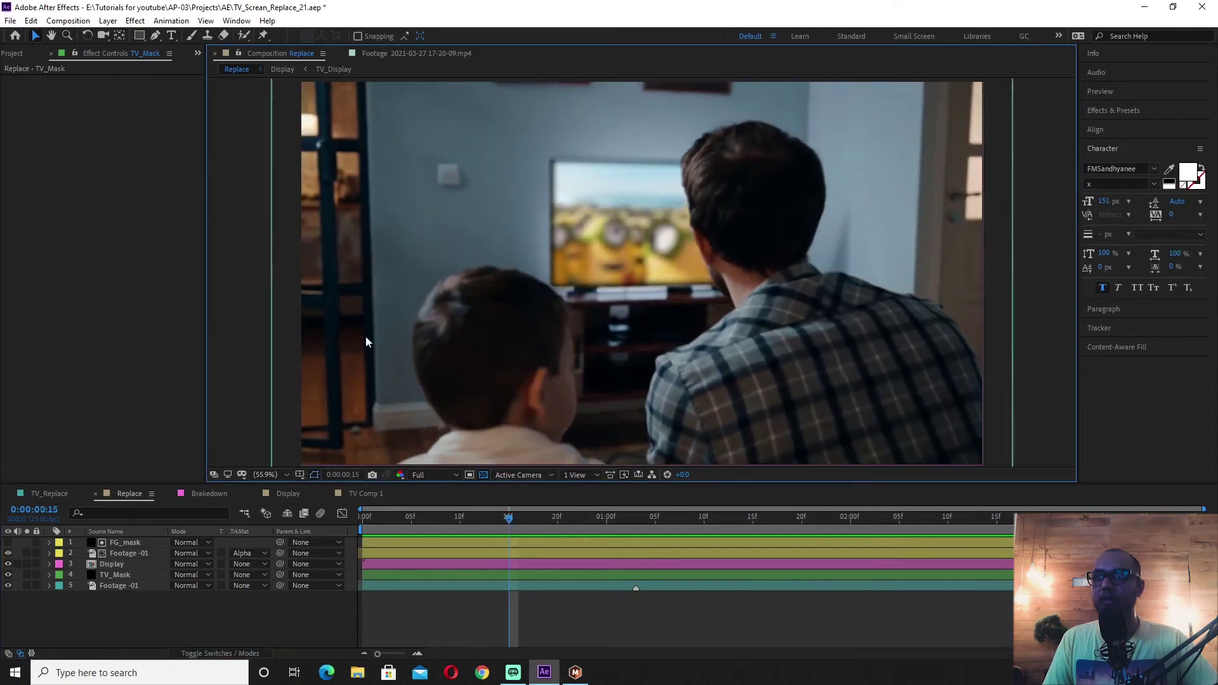
# Add a Curves effect to the Display layer at 0:00:01:03 and raise the RGB curve with two points to brighten it.
pyautogui.click(636, 520)
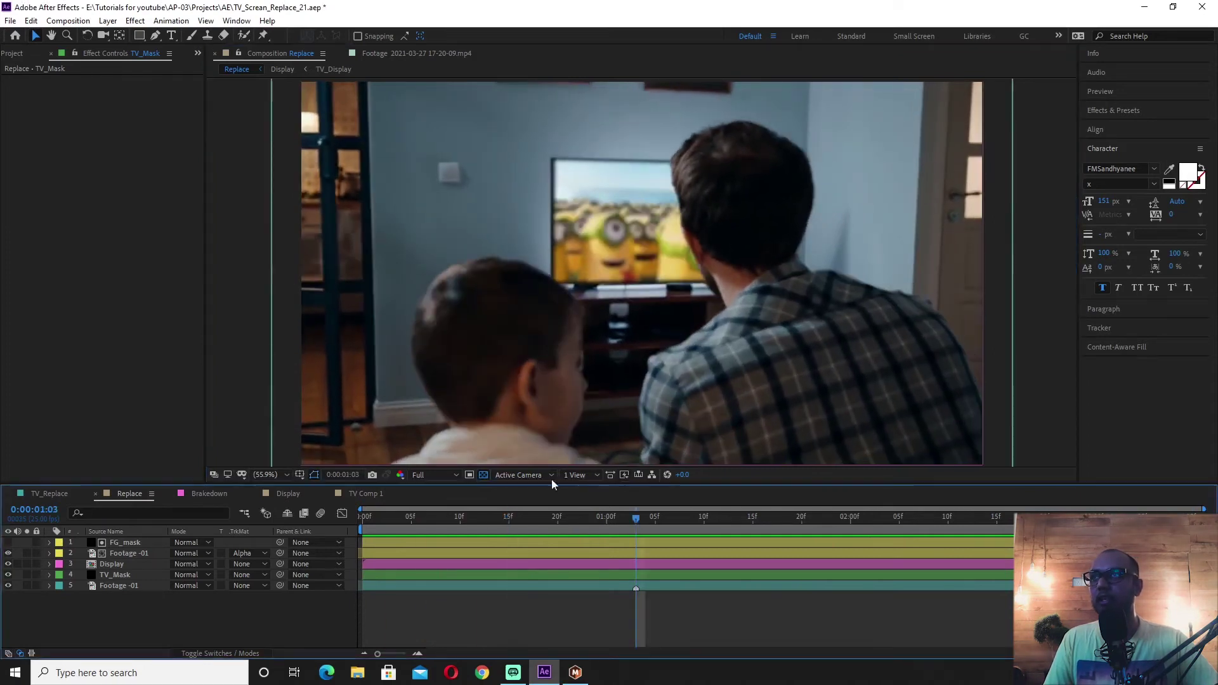
pyautogui.click(124, 565)
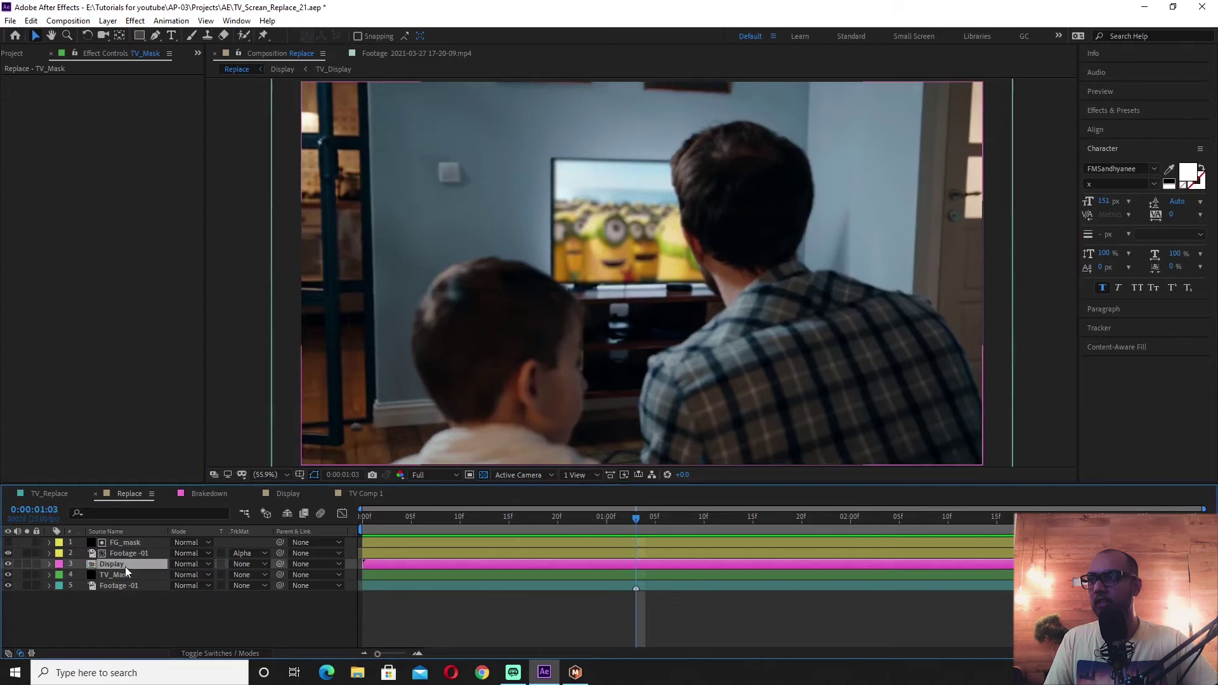
pyautogui.rightClick(102, 147)
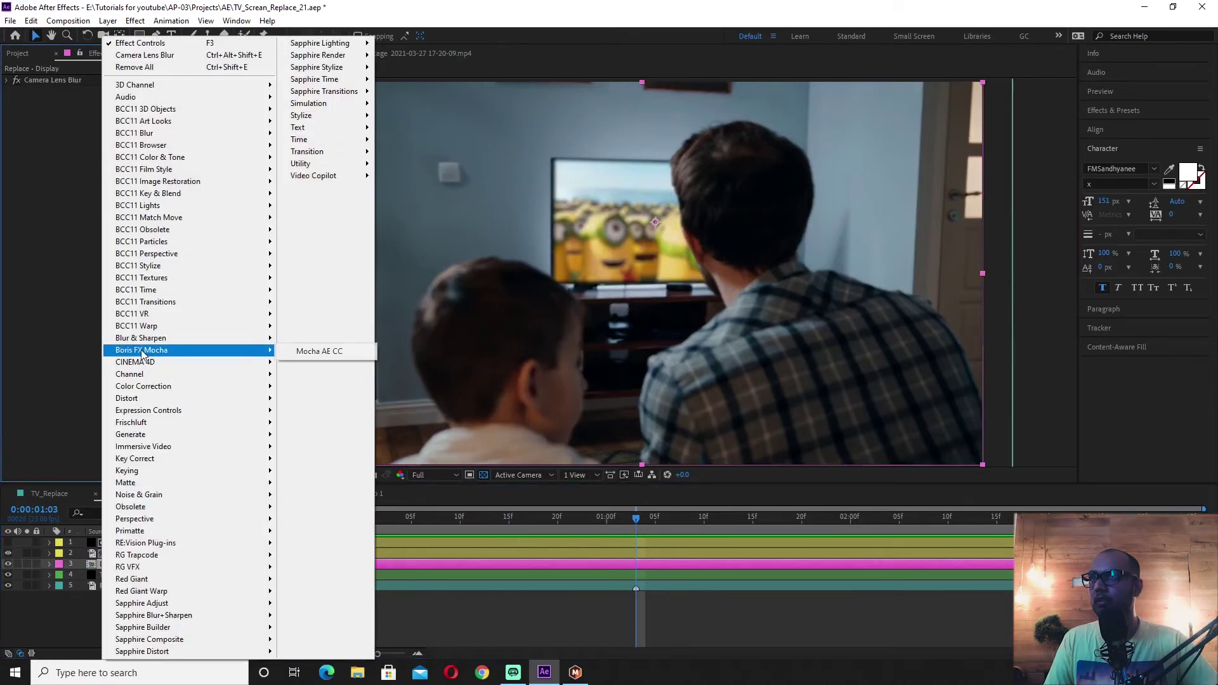
pyautogui.click(304, 473)
pyautogui.moveTo(145, 179); pyautogui.dragTo(115, 171)
pyautogui.moveTo(61, 236); pyautogui.dragTo(66, 261)
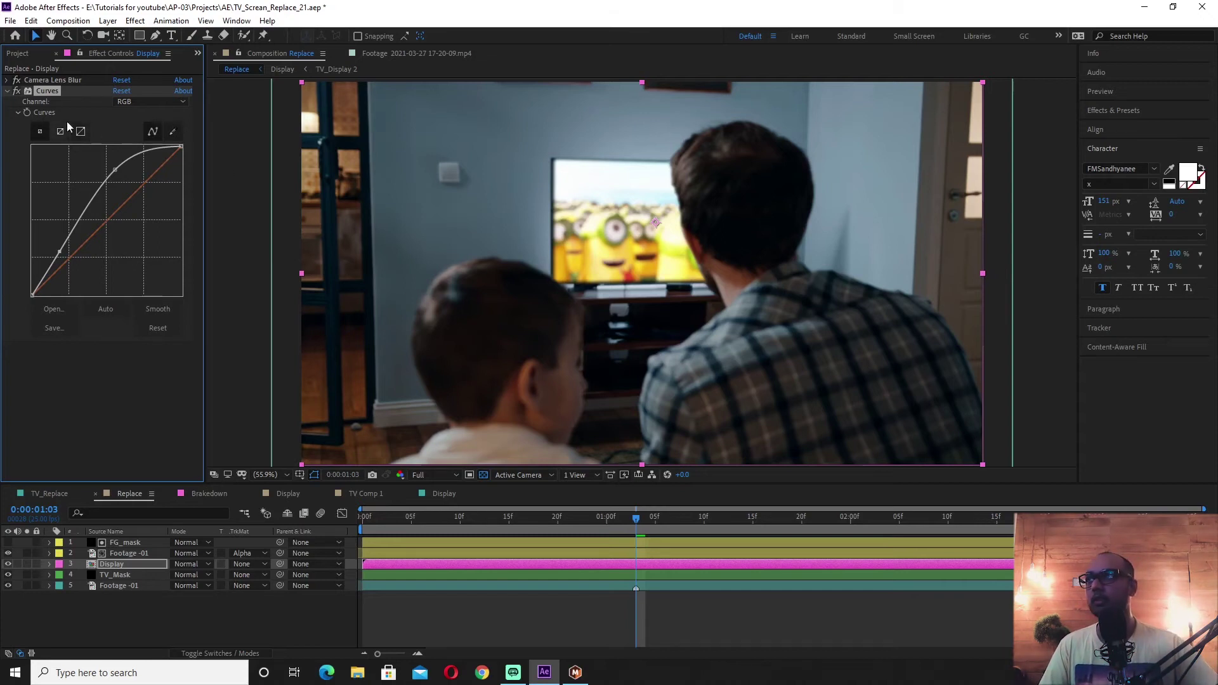
# Lower the midtones of the Red channel slightly in the Display layer's Curves effect.
pyautogui.click(127, 102)
pyautogui.click(127, 124)
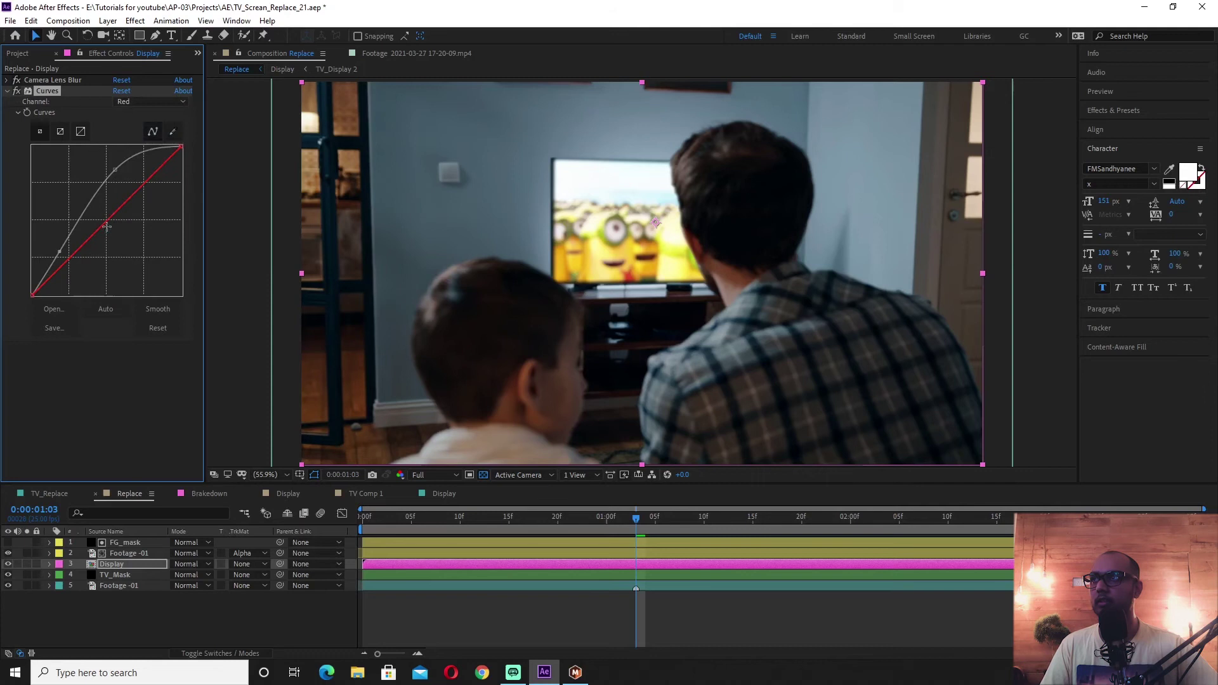
pyautogui.moveTo(99, 220); pyautogui.dragTo(110, 229)
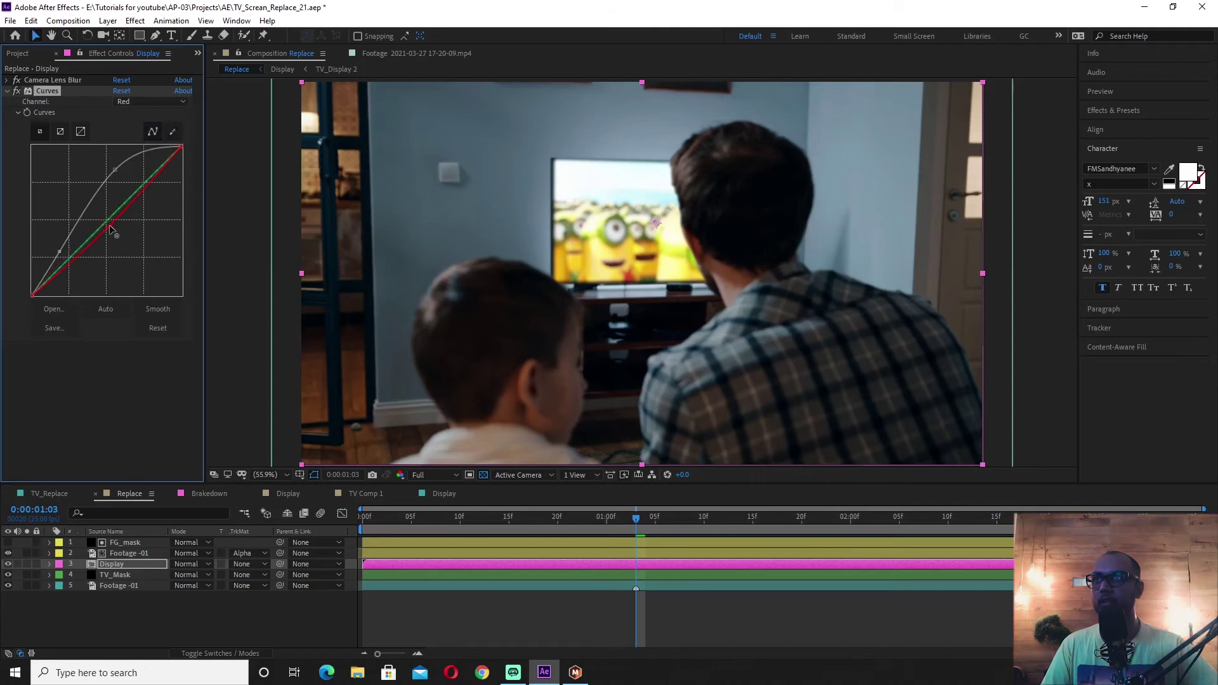
# Try a Hue/Saturation effect with a raised Master Saturation on the Display layer, and undo the trial adjustments.
pyautogui.rightClick(63, 222)
pyautogui.moveTo(127, 394)
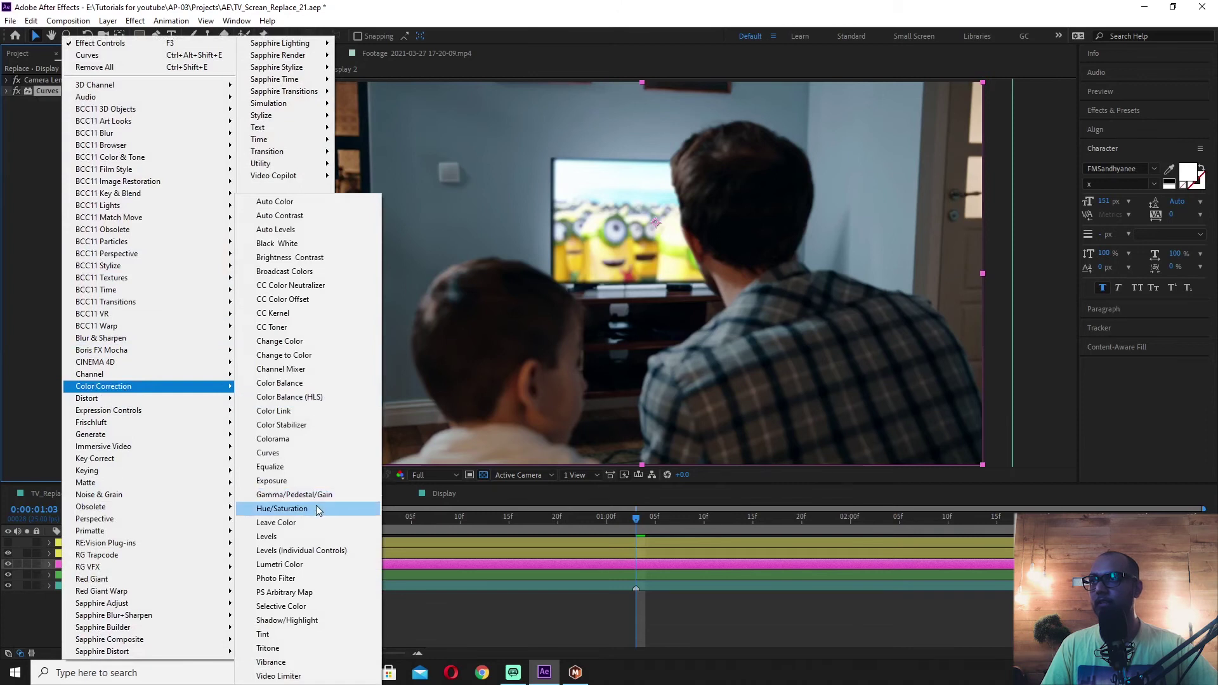
pyautogui.click(315, 505)
pyautogui.moveTo(106, 216); pyautogui.dragTo(127, 218)
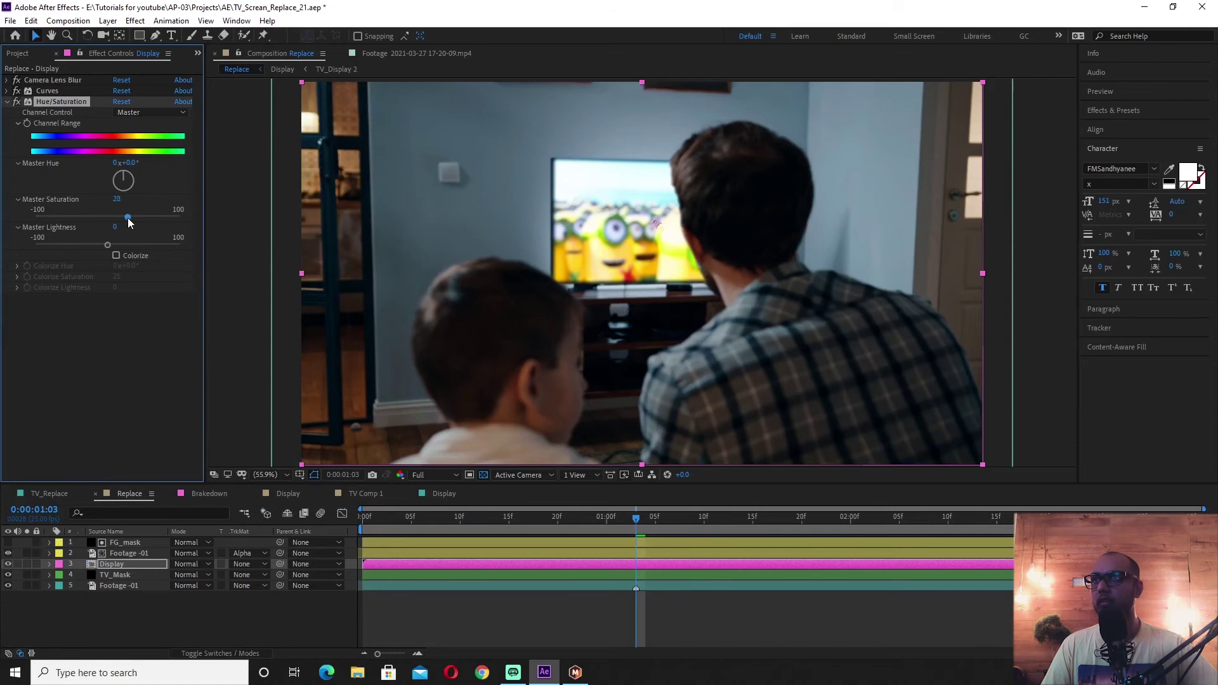
pyautogui.click(7, 102)
pyautogui.hotkey('ctrl', 'z')
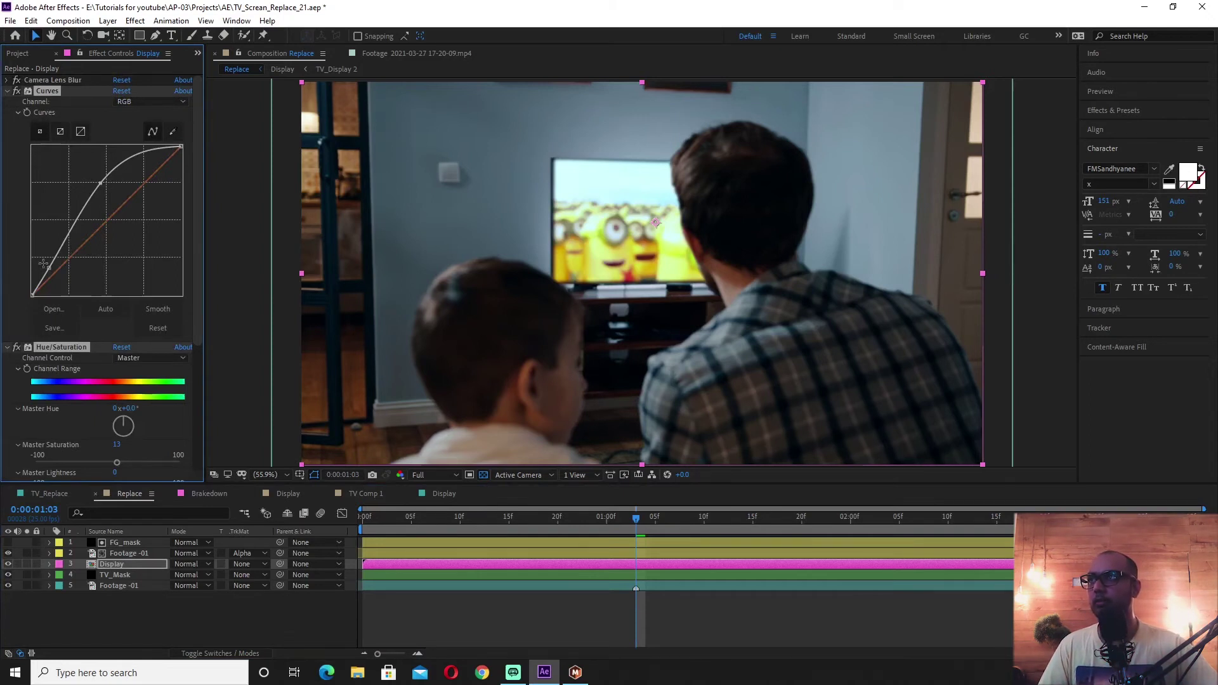
# Review the Display layer's effect settings: the Red and RGB channels in Curves, Hue/Saturation, Lumetri Color and Noise.
pyautogui.click(132, 103)
pyautogui.click(135, 119)
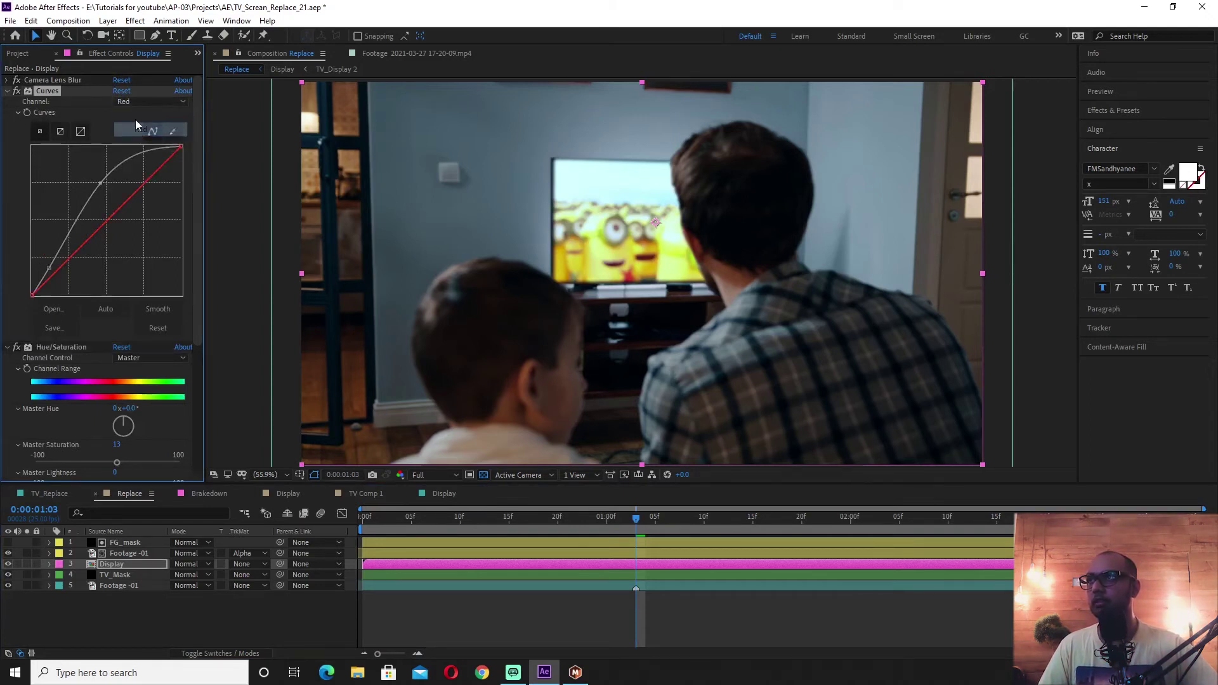
pyautogui.click(135, 101)
pyautogui.click(130, 111)
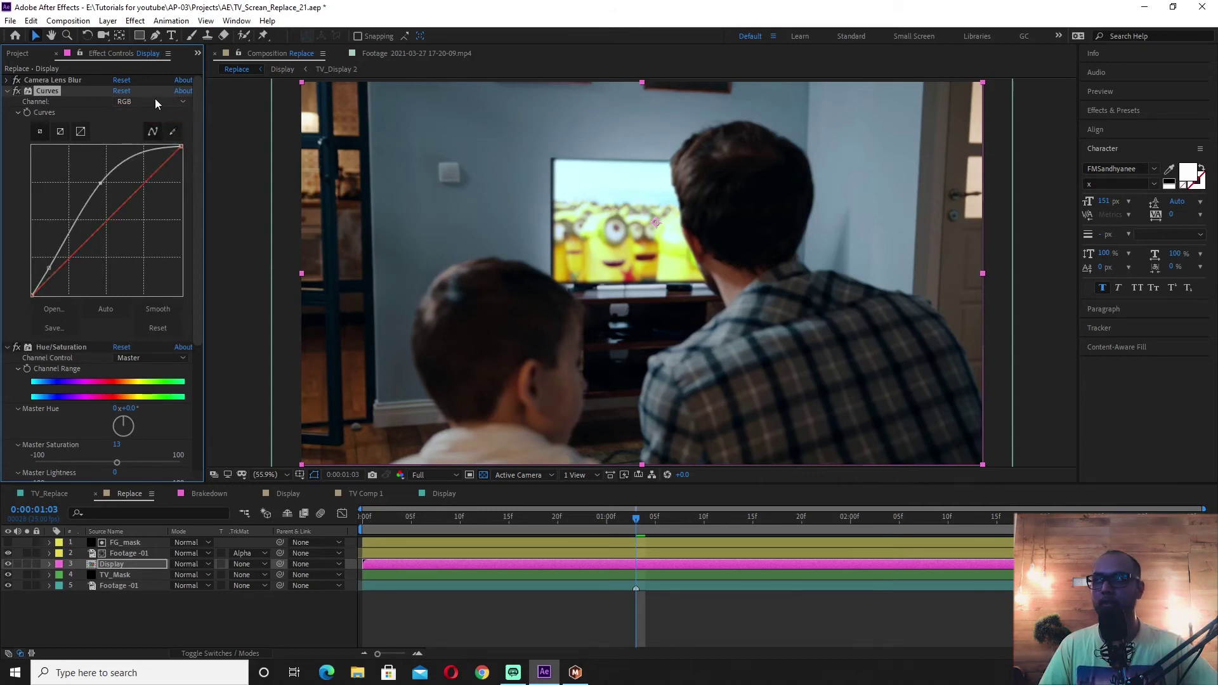
pyautogui.scroll(-1, 38, 270)
pyautogui.scroll(-1, 34, 272)
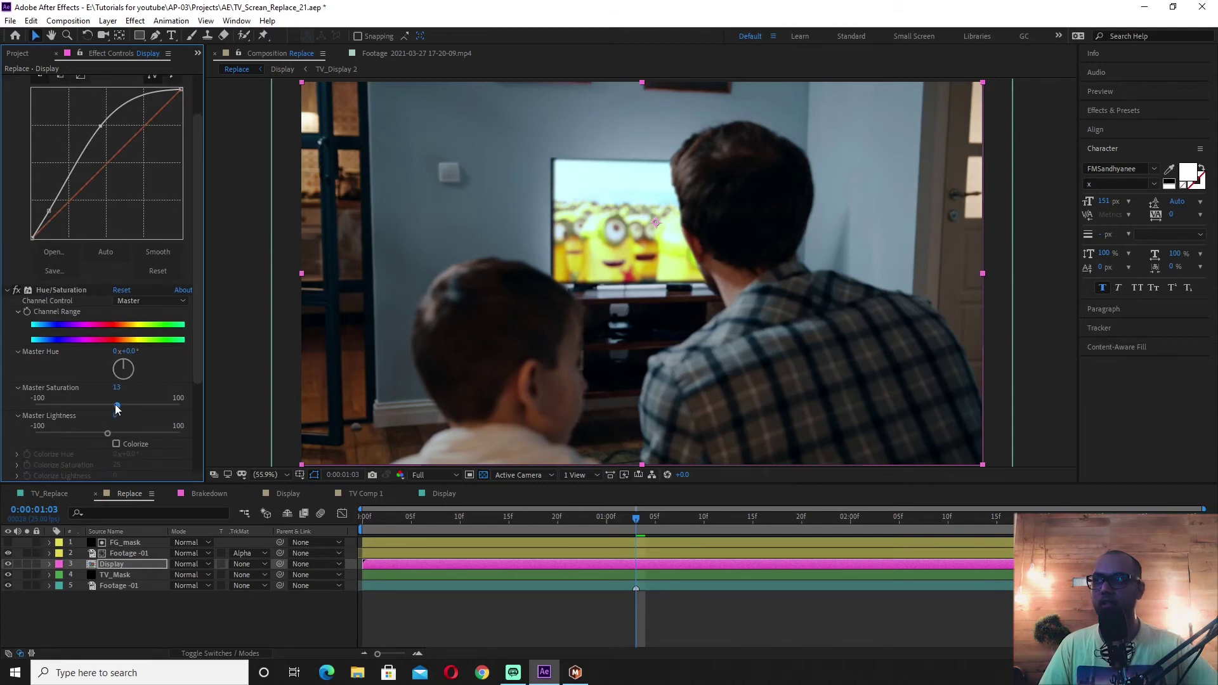
pyautogui.scroll(-4, 115, 404)
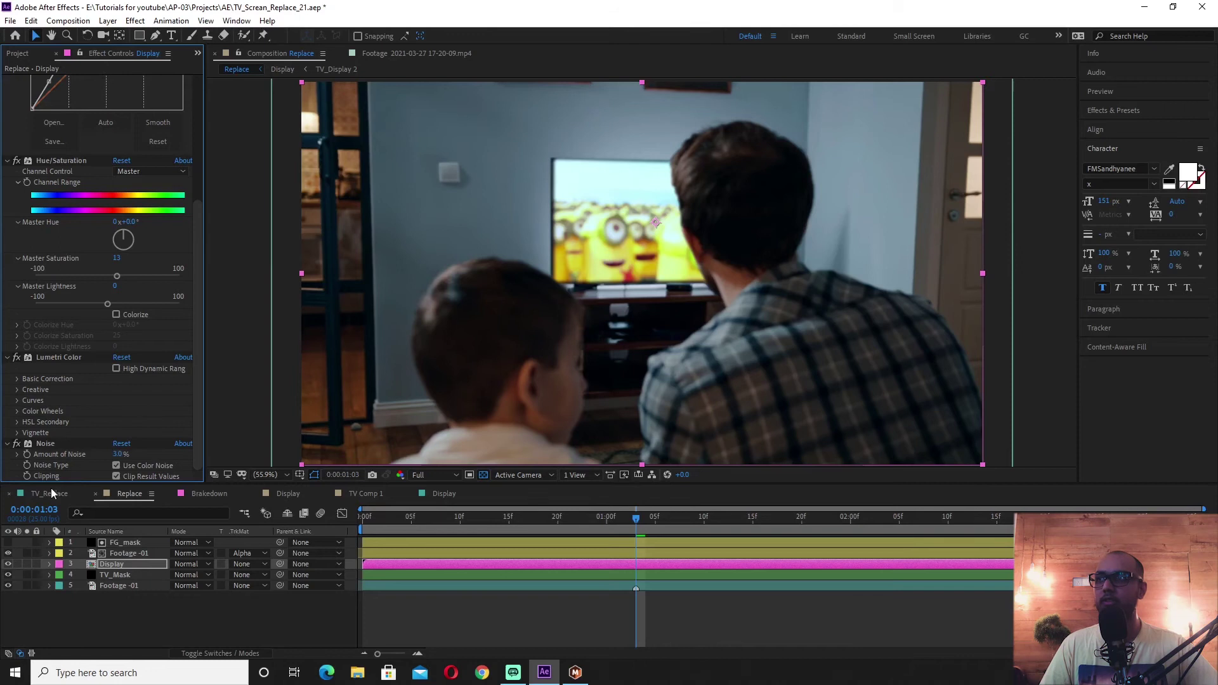
# Compare the grain and color of the Minions screen with the surrounding footage at close and wide magnification.
pyautogui.press('.')
pyautogui.press('.')
pyautogui.press('.')
pyautogui.scroll(3, 454, 188)
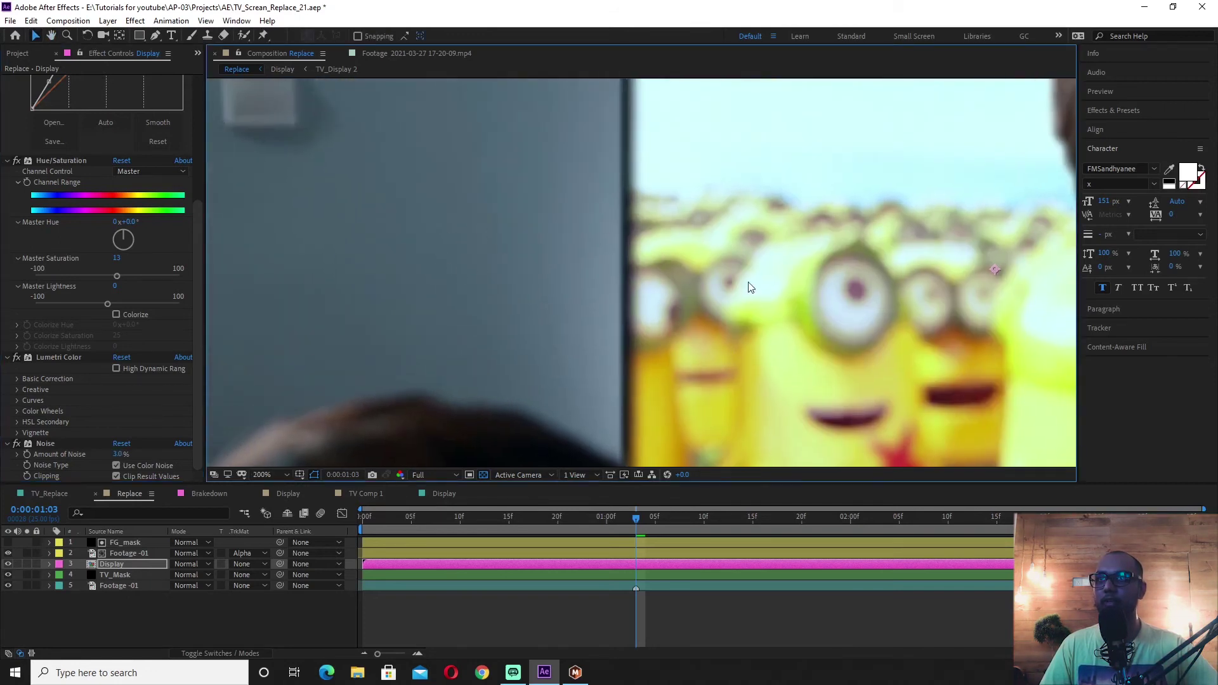
pyautogui.press(',')
pyautogui.press(',')
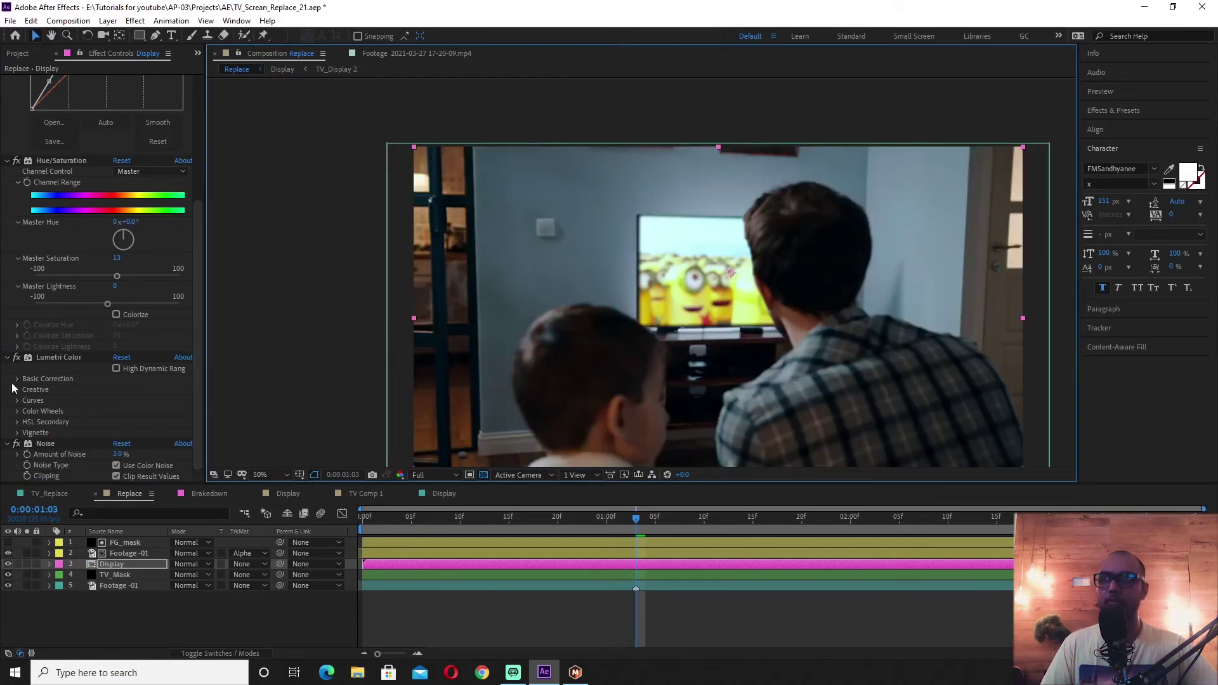
pyautogui.press('.')
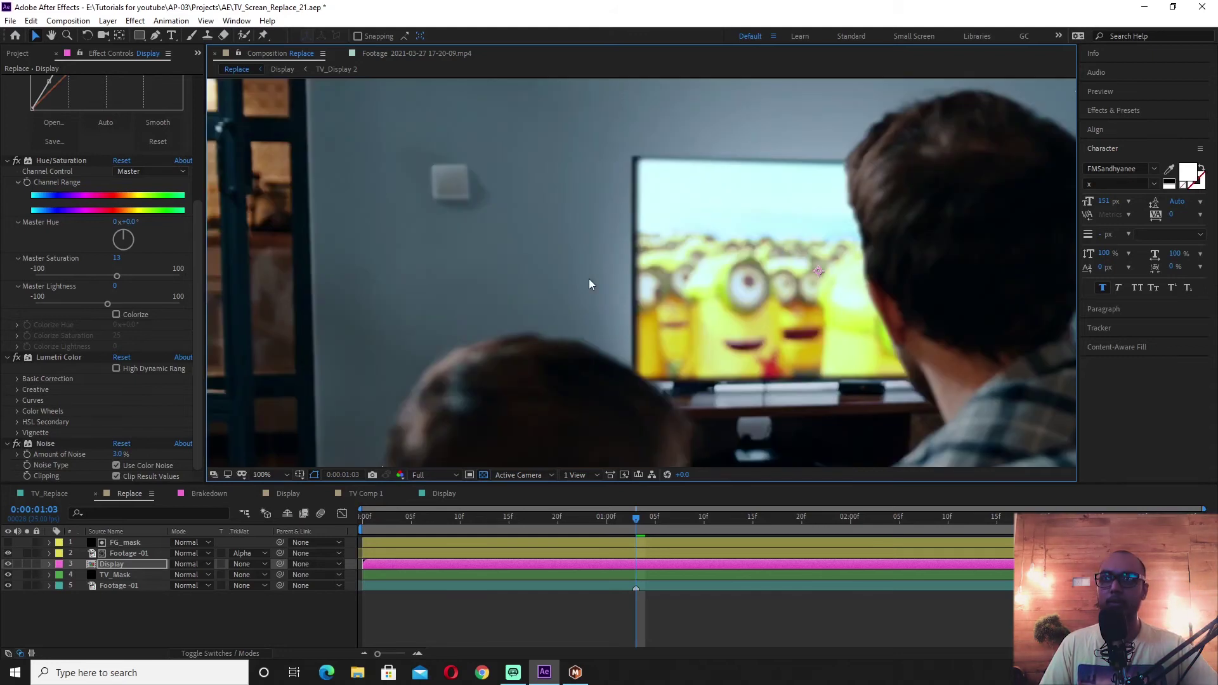
# Collapse all effects on the Display layer and save the project, with the whole composition in view.
pyautogui.click(70, 359)
pyautogui.keyDown('ctrl'); pyautogui.click(8, 358); pyautogui.keyUp('ctrl')
pyautogui.hotkey('ctrl', 's')
pyautogui.scroll(-2, 561, 325)
pyautogui.moveTo(561, 325); pyautogui.dragTo(490, 291)
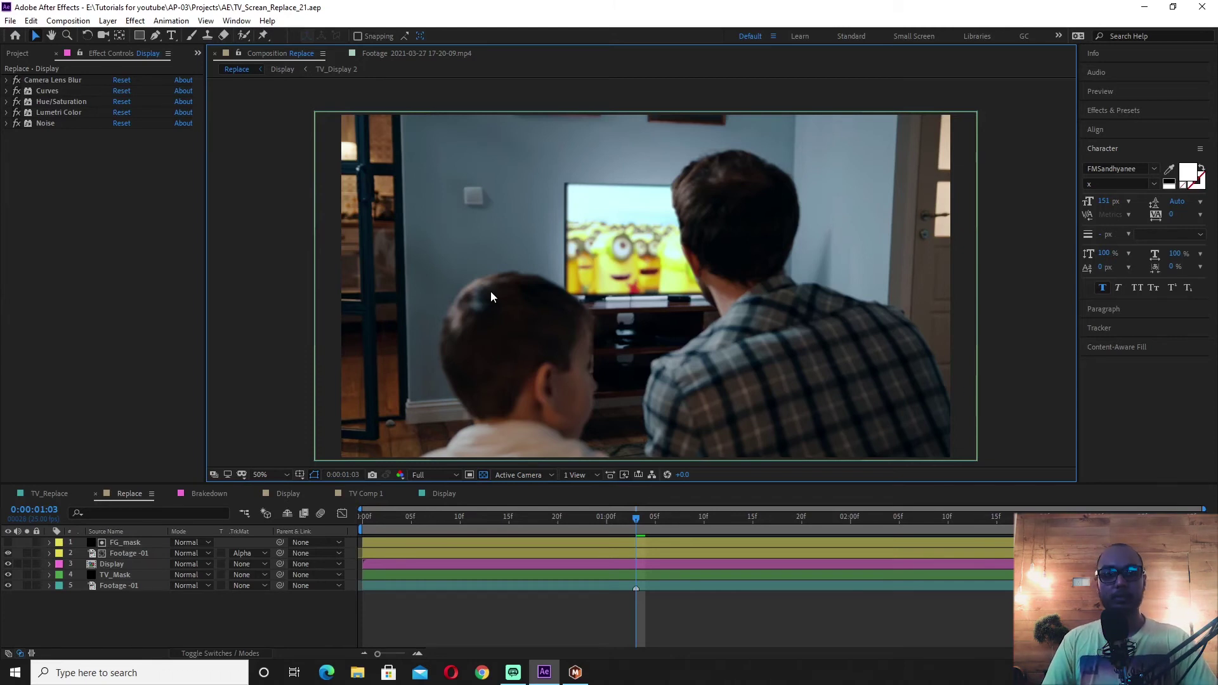
# Preview TV_Noise_03.mov from the project's Data folder by scrubbing through the footage.
pyautogui.click(11, 56)
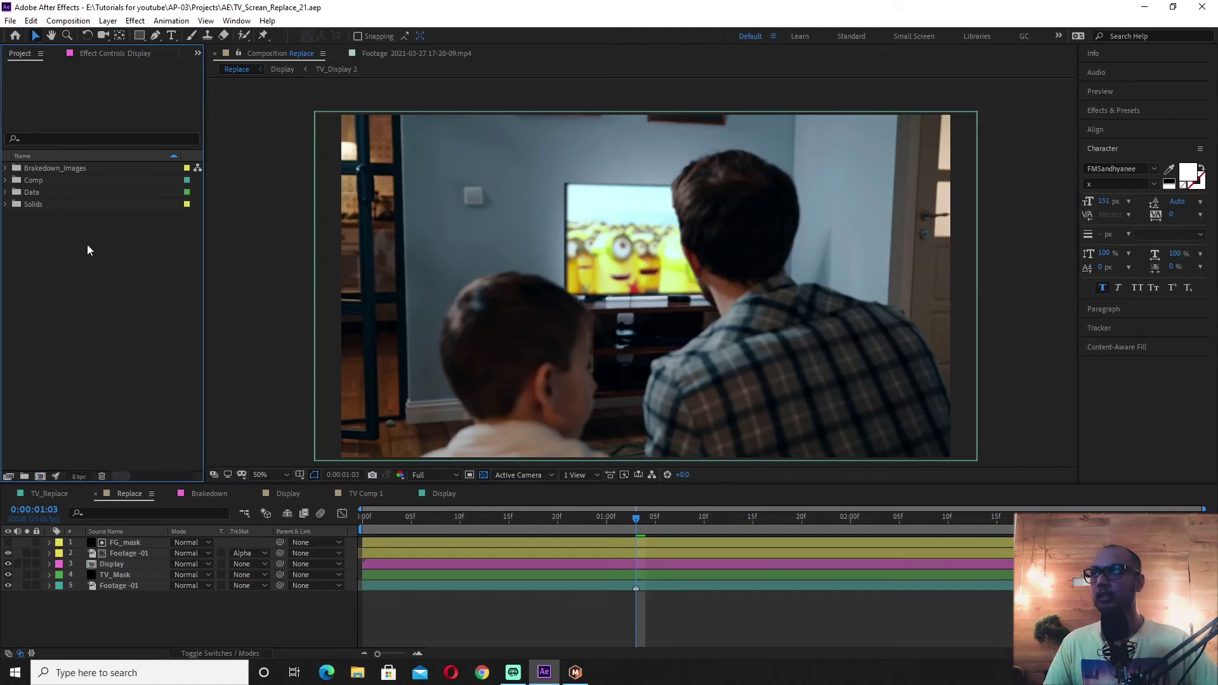
pyautogui.click(5, 193)
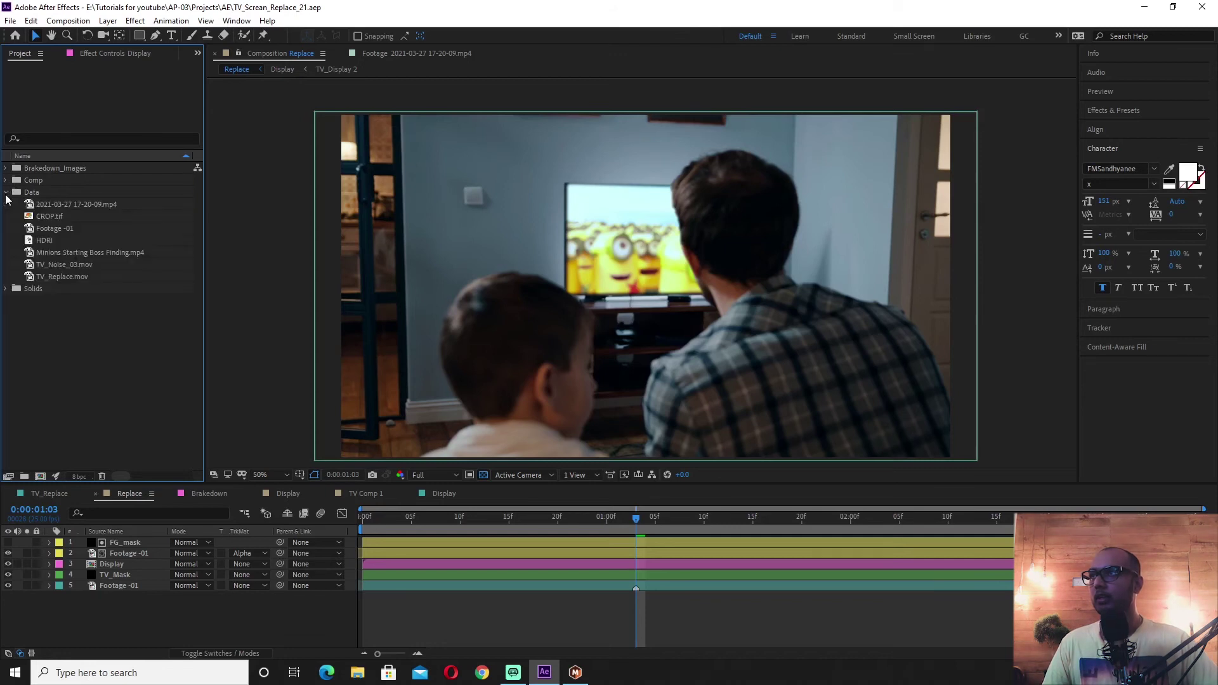
pyautogui.doubleClick(59, 265)
pyautogui.moveTo(406, 455); pyautogui.dragTo(764, 435)
pyautogui.moveTo(234, 446); pyautogui.dragTo(547, 447)
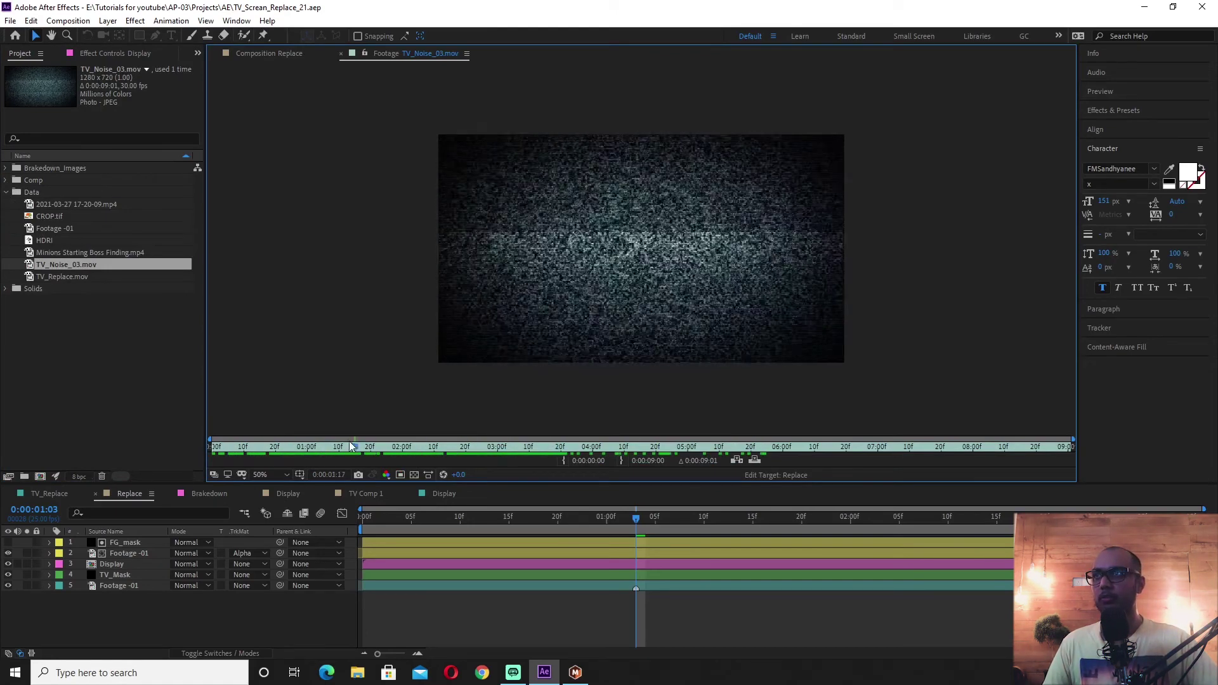
# Duplicate the TV_Display layer inside the Display precomp and set the copy's track matte to None.
pyautogui.click(119, 564)
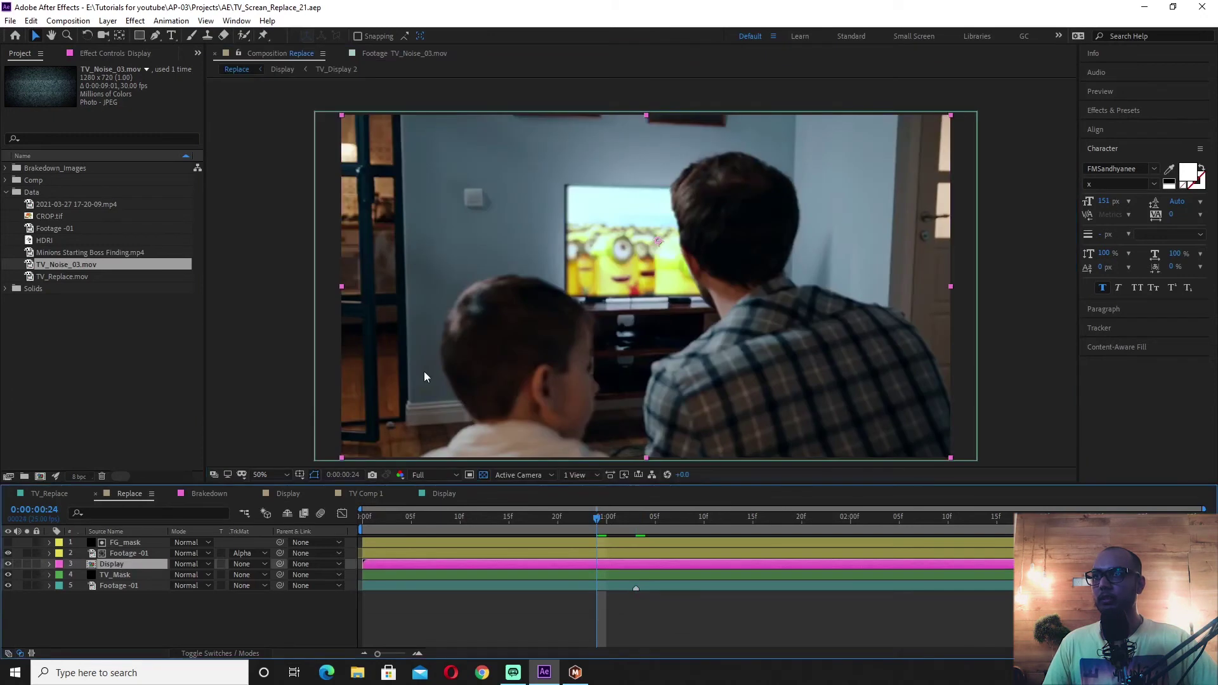
pyautogui.doubleClick(114, 565)
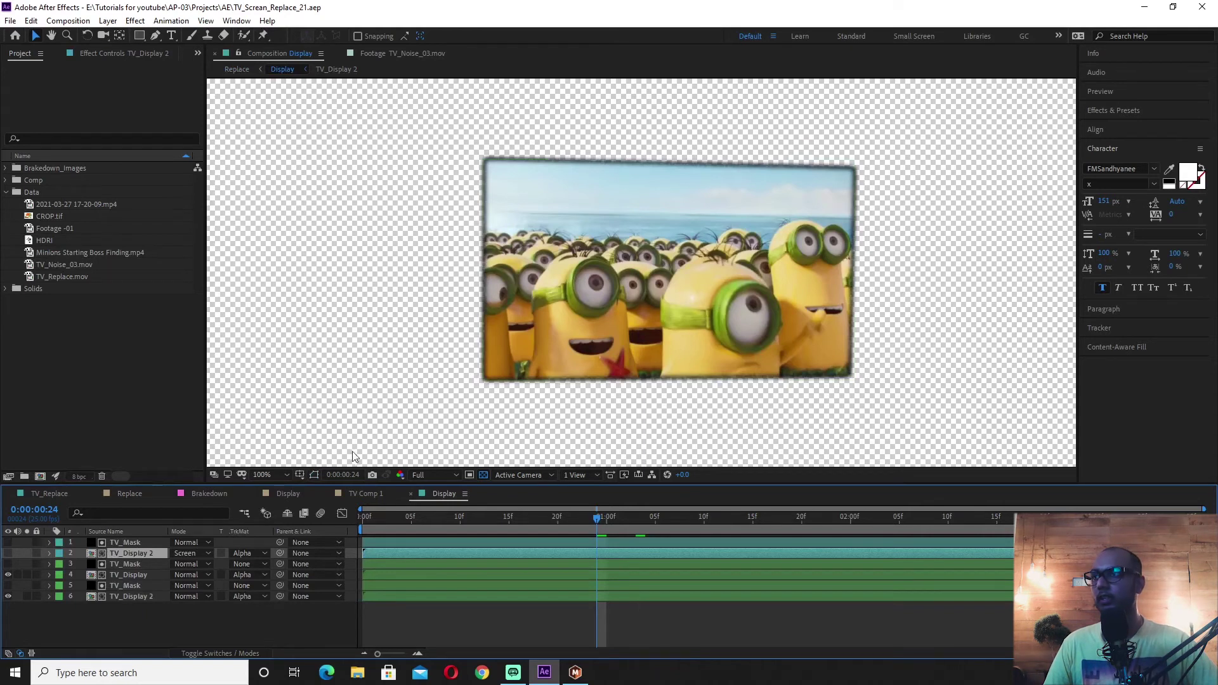
pyautogui.click(119, 574)
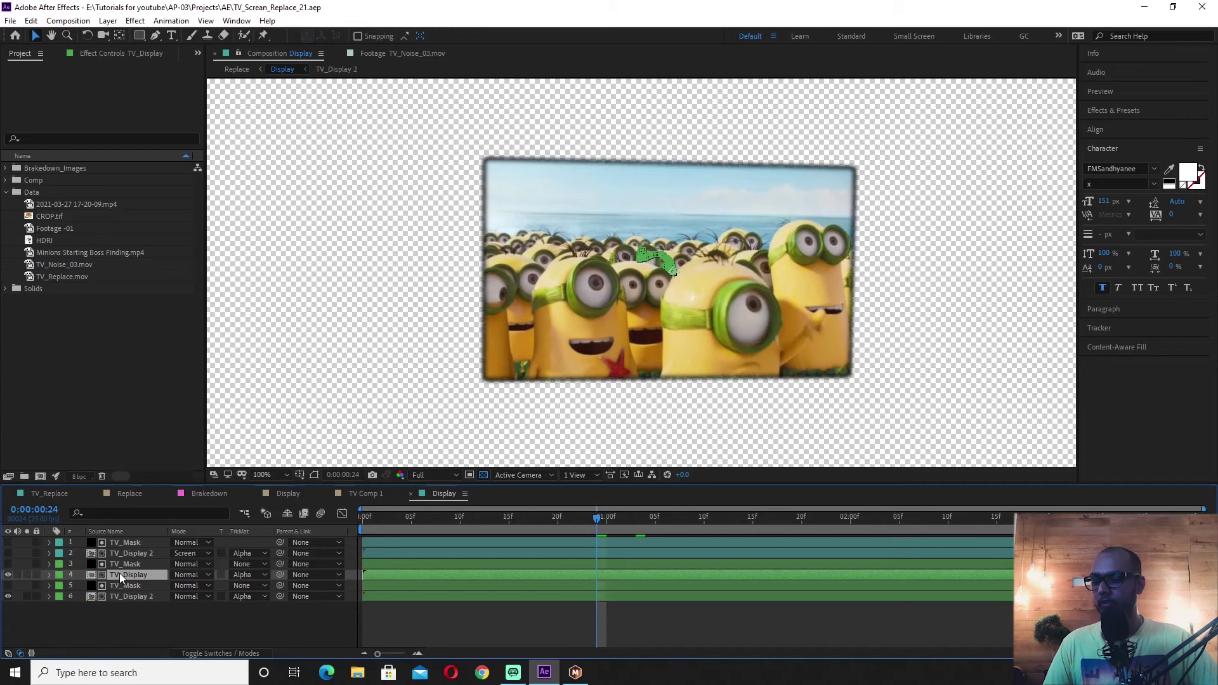
pyautogui.hotkey('ctrl', 'd')
pyautogui.rightClick(125, 553)
pyautogui.click(124, 562)
pyautogui.rightClick(125, 562)
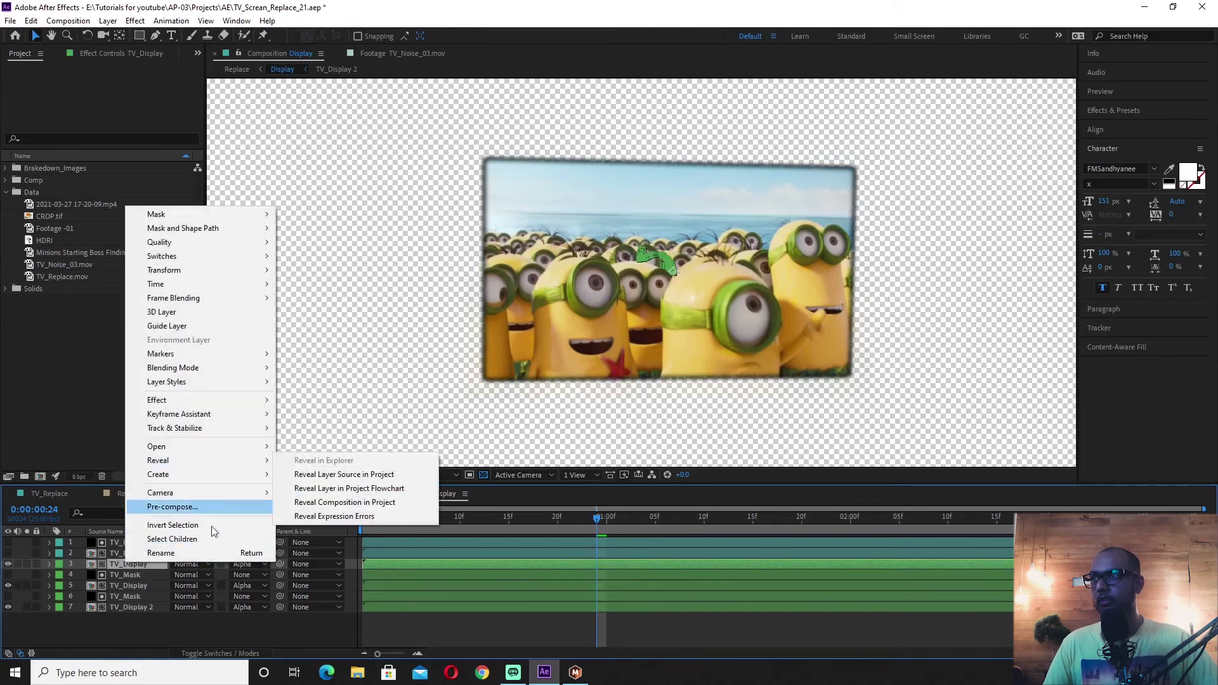
pyautogui.click(249, 564)
pyautogui.click(260, 577)
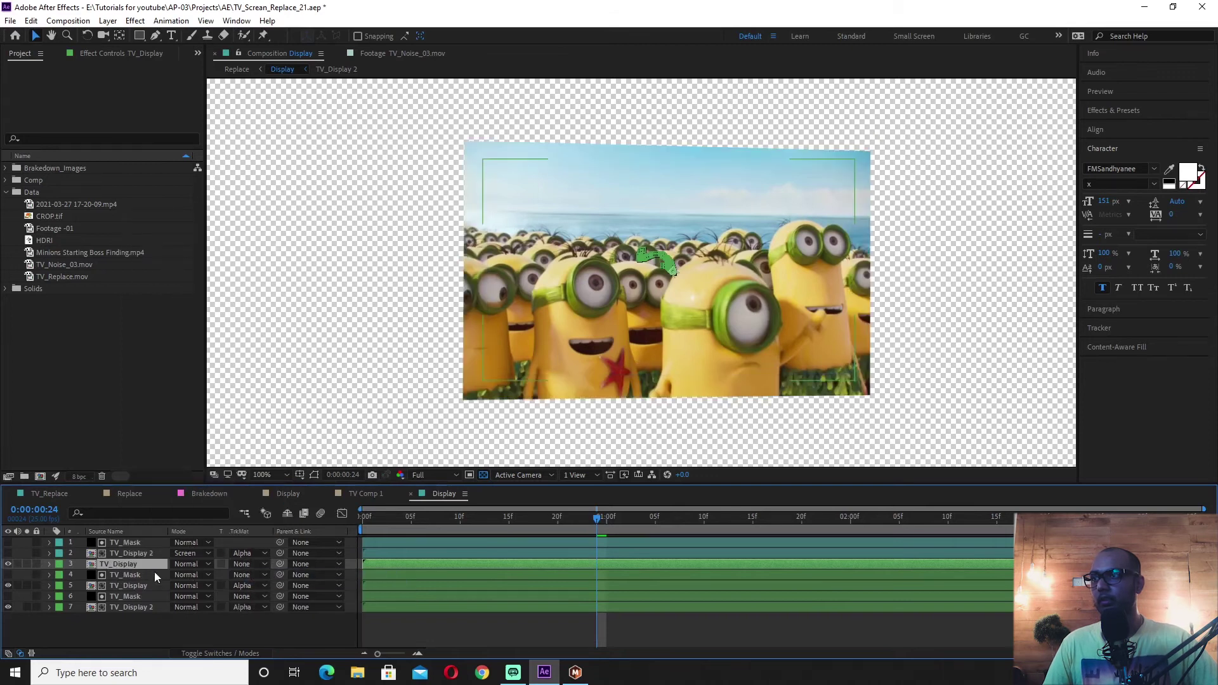
# Duplicate the TV_Display composition in the project and replace the copied layer's source with the duplicate.
pyautogui.rightClick(120, 564)
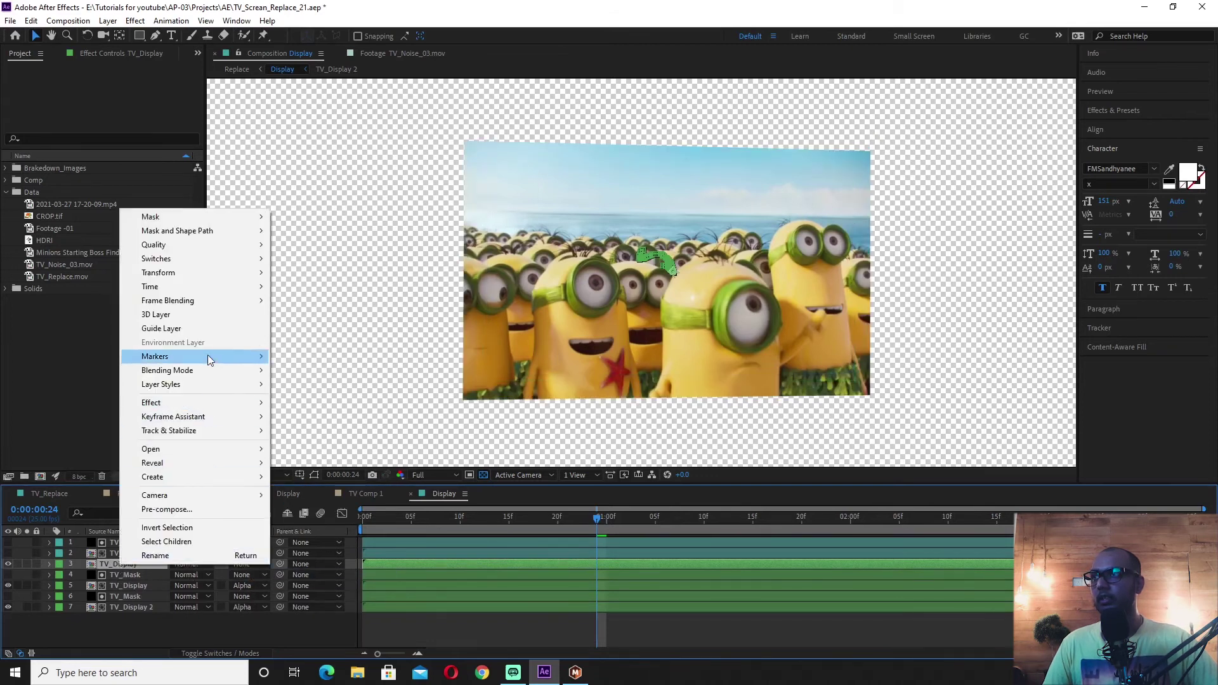
pyautogui.moveTo(213, 275)
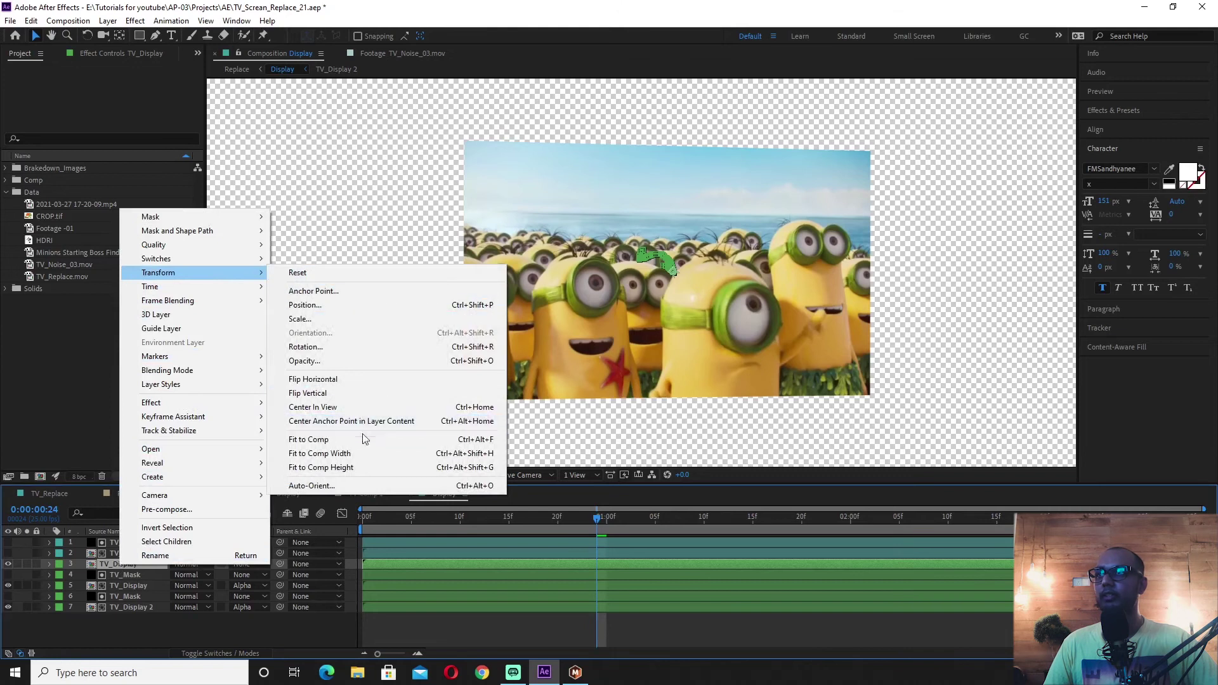
pyautogui.moveTo(265, 463)
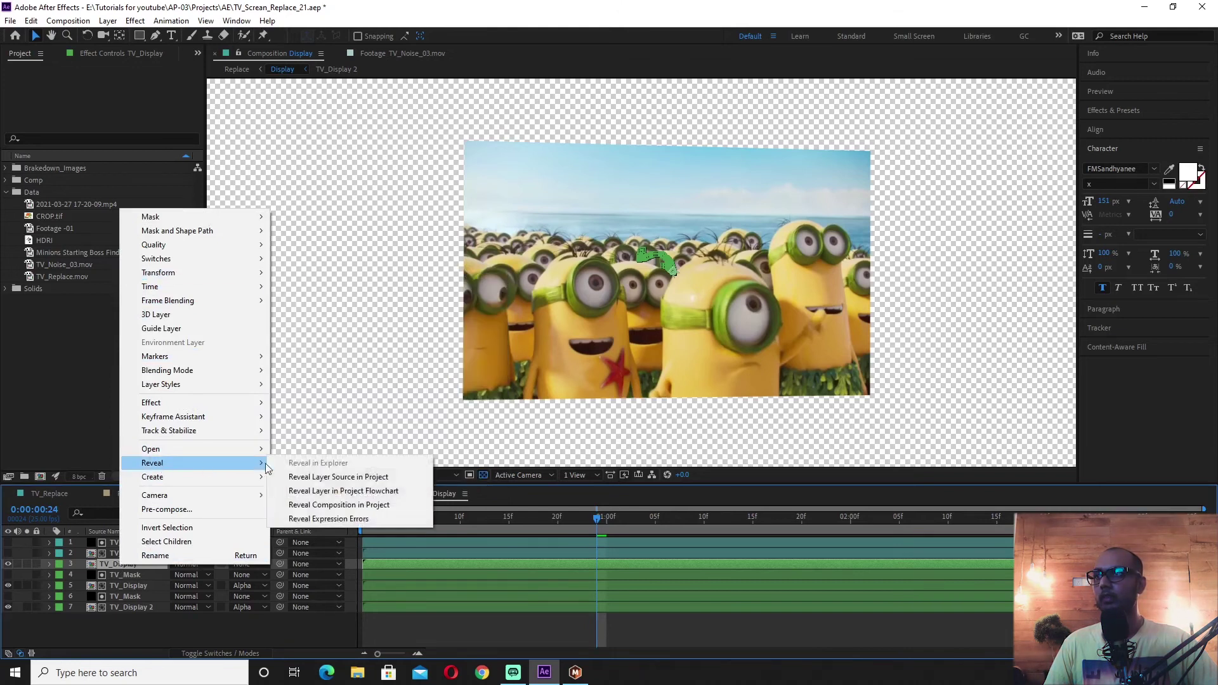
pyautogui.click(311, 475)
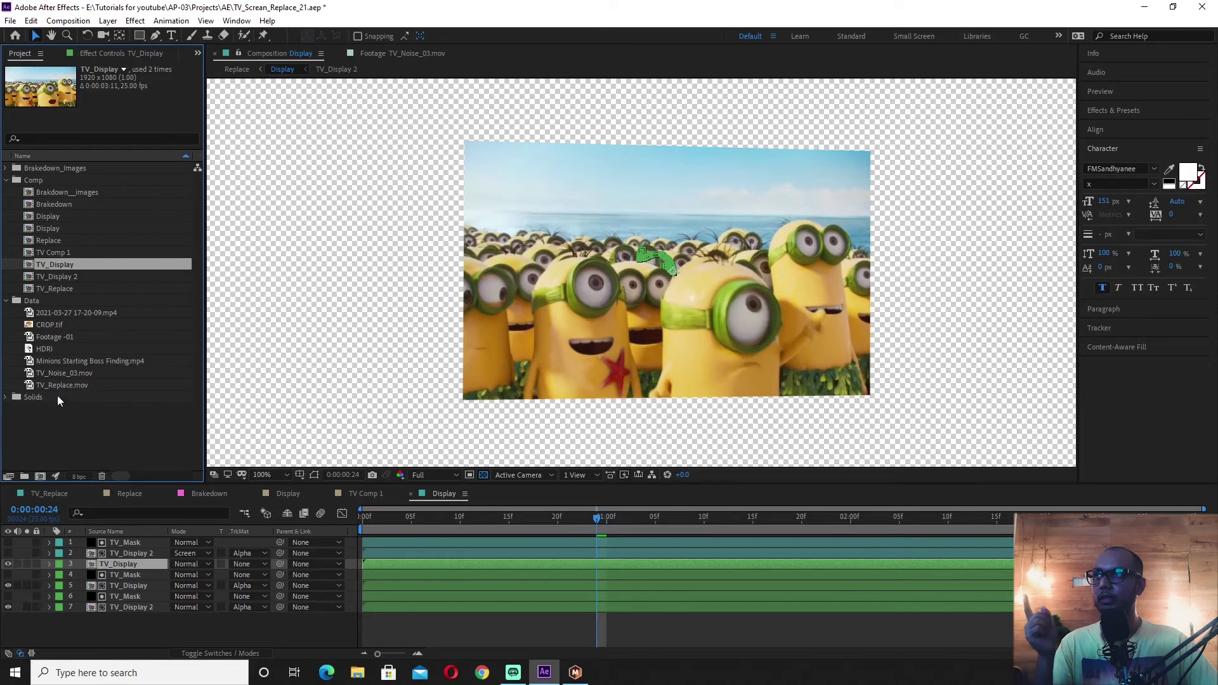
pyautogui.hotkey('ctrl', 'd')
pyautogui.moveTo(66, 289); pyautogui.dragTo(132, 564)
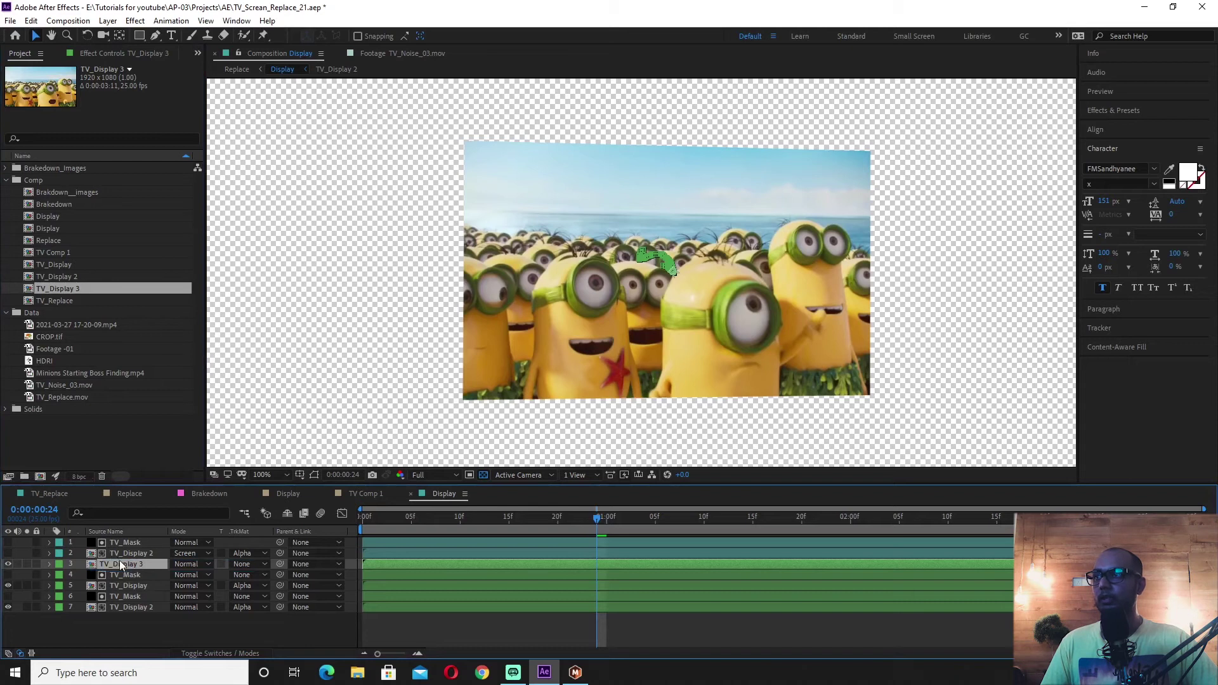
pyautogui.rightClick(122, 565)
pyautogui.moveTo(167, 463)
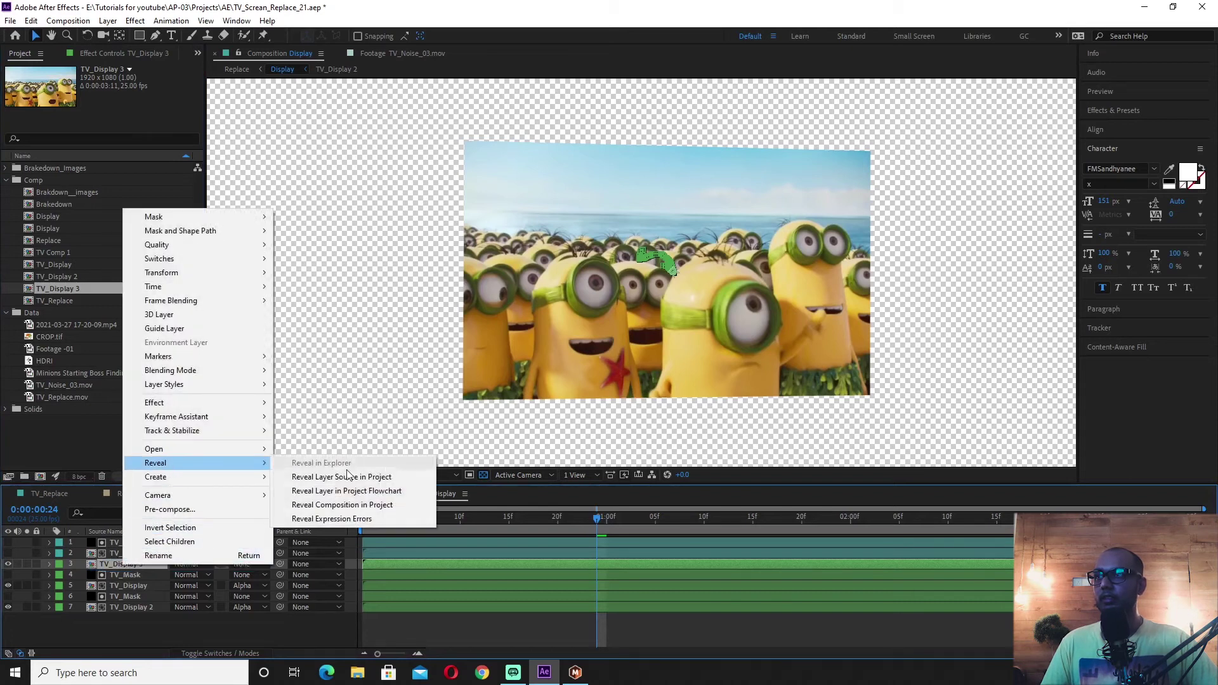
pyautogui.click(402, 478)
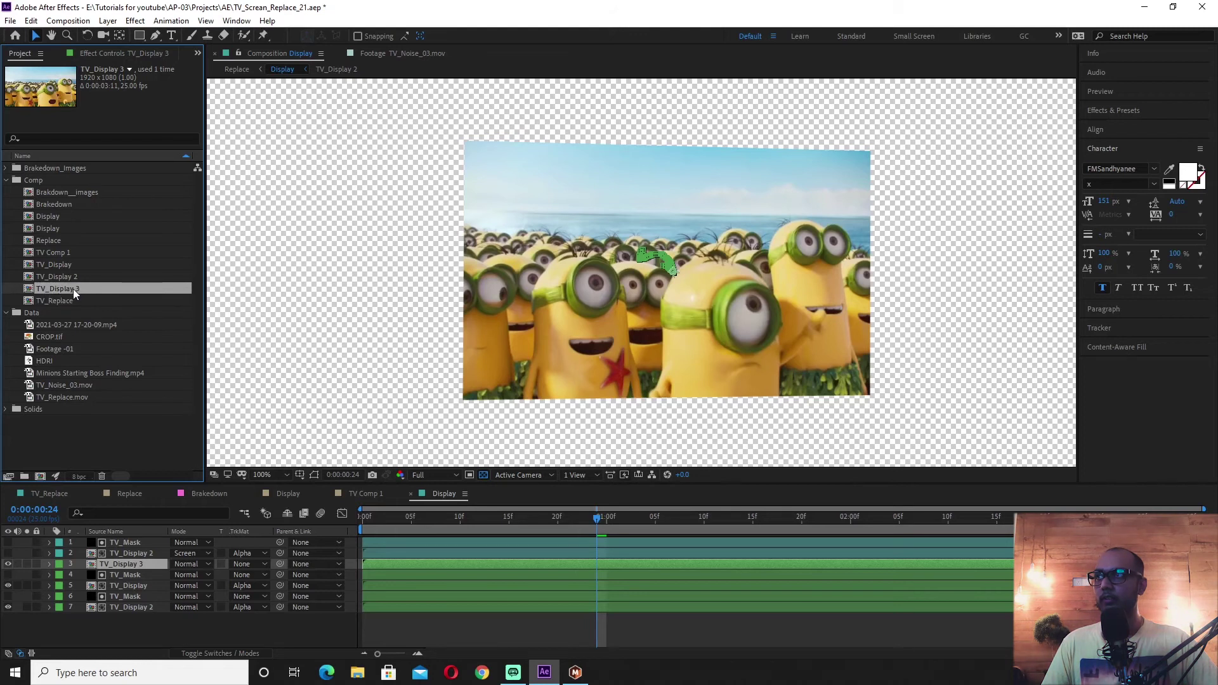
# Add TV_Noise_03.mov above the hidden Minions layer in the TV_Display 3 composition and fit the noise clip to the comp.
pyautogui.click(124, 566)
pyautogui.doubleClick(124, 564)
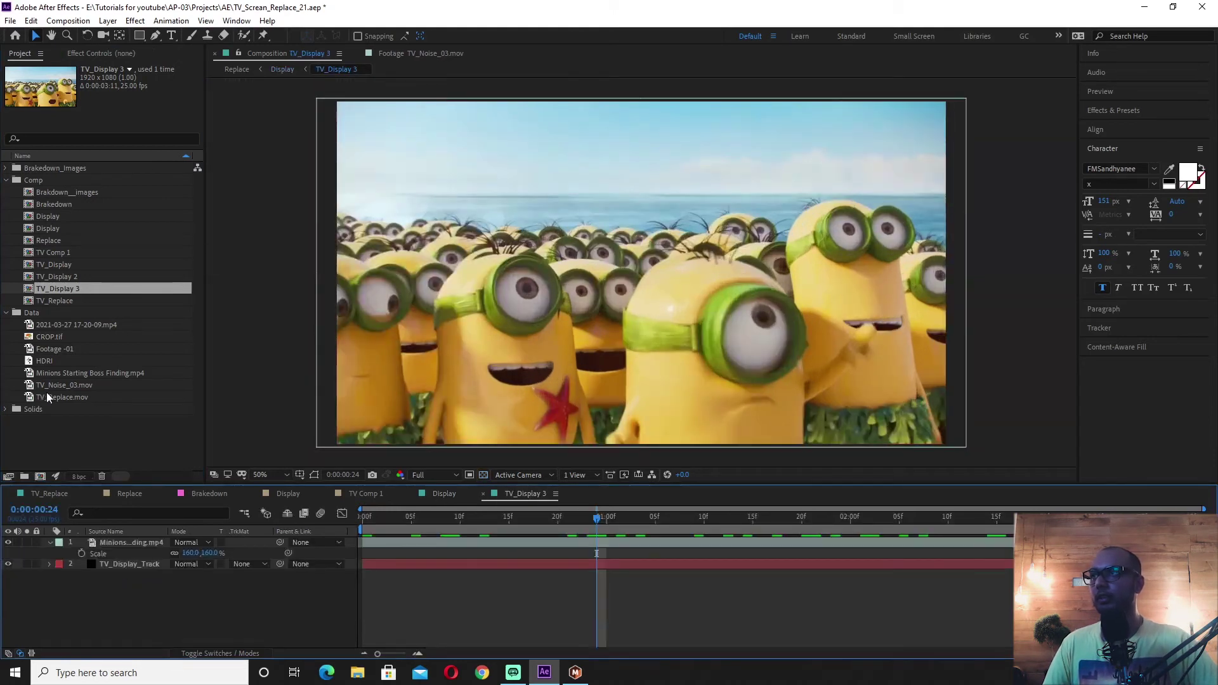
pyautogui.moveTo(62, 384); pyautogui.dragTo(149, 539)
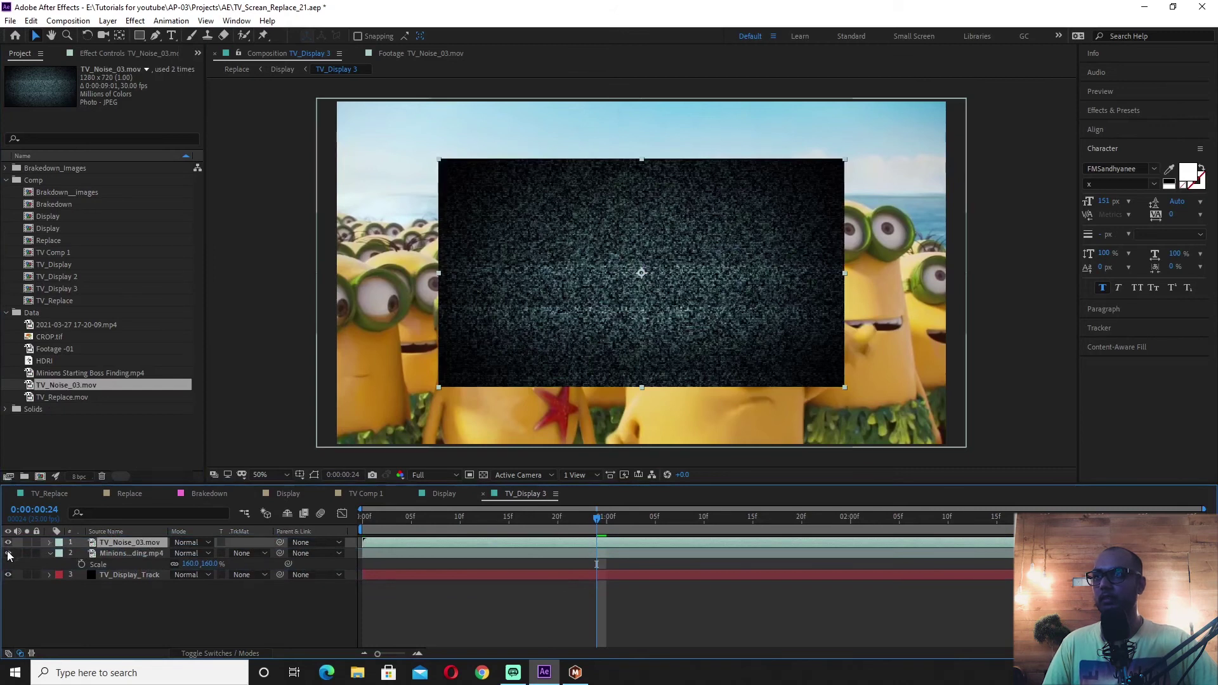
pyautogui.click(9, 553)
pyautogui.rightClick(121, 544)
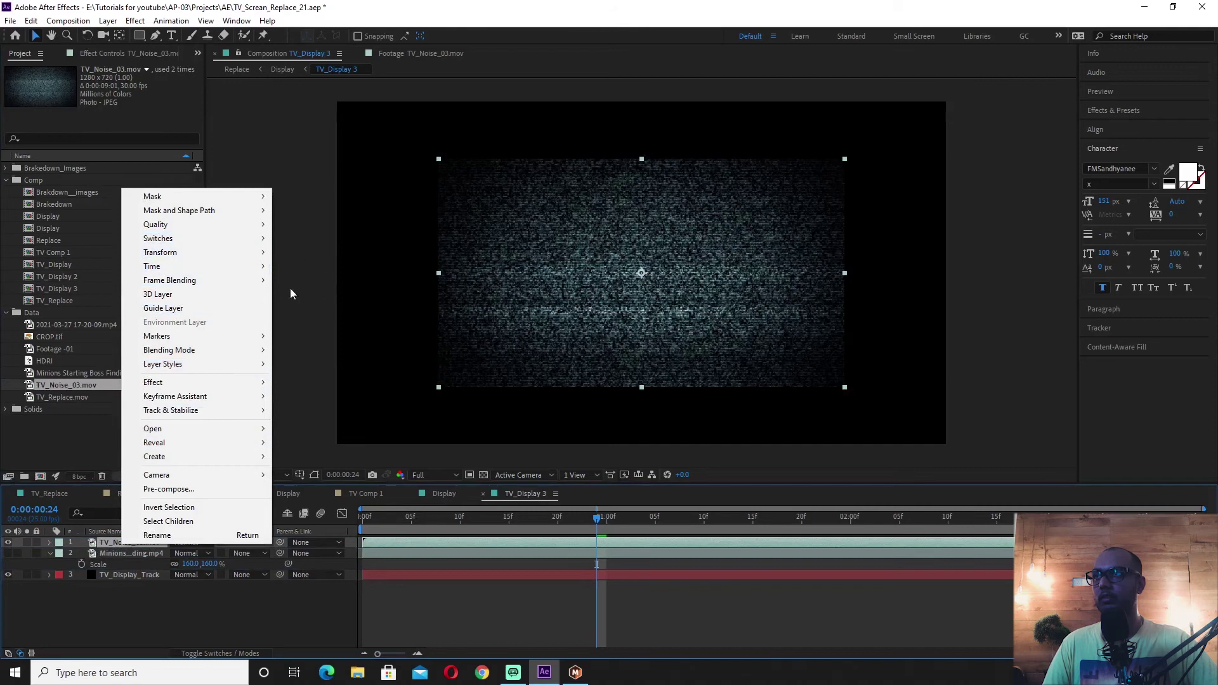
pyautogui.click(340, 438)
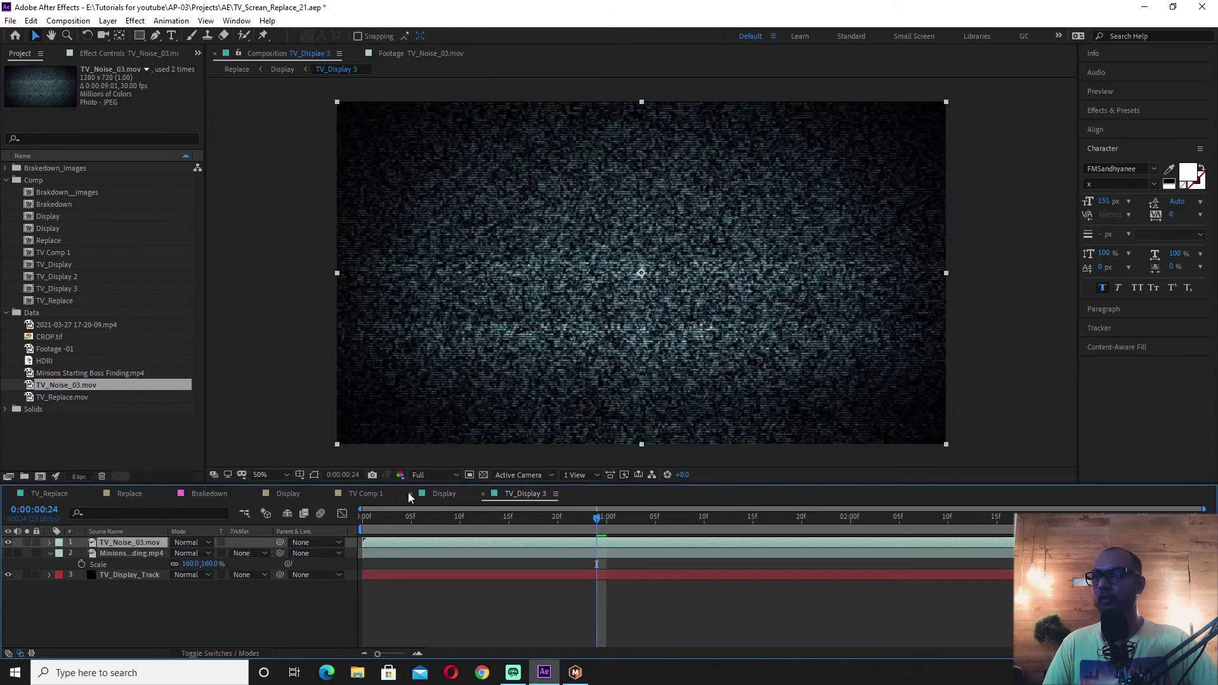
# Play the Display composition from the start to check the tracked TV noise.
pyautogui.click(428, 492)
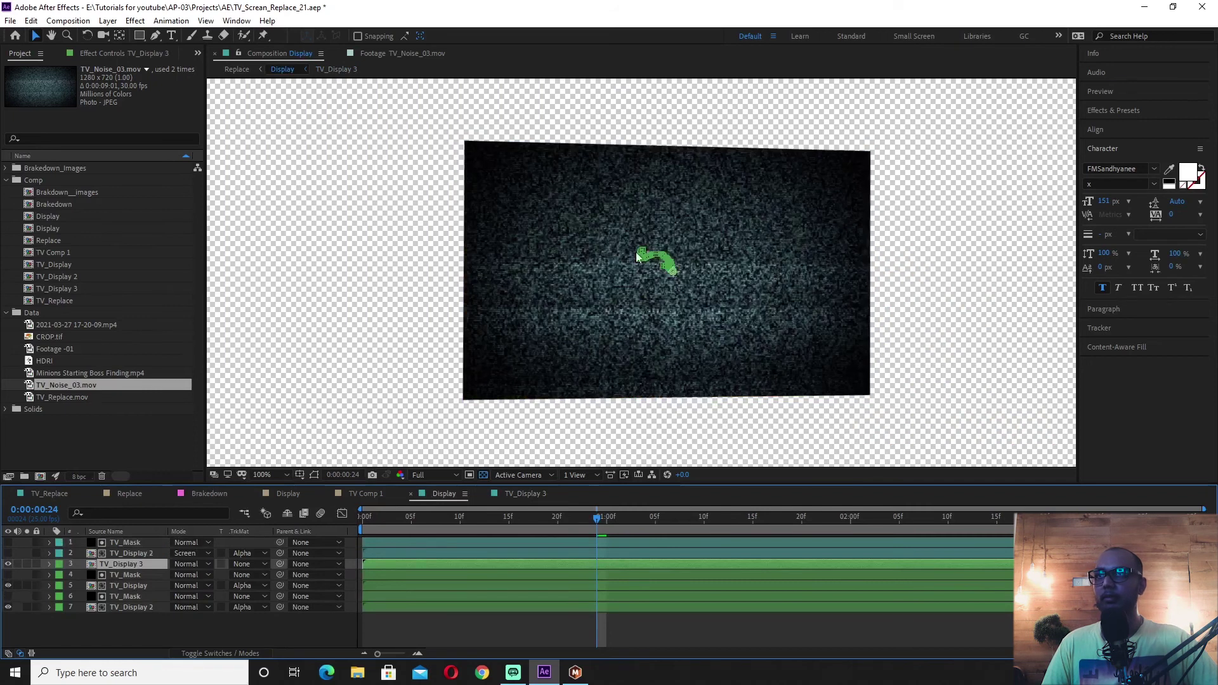
pyautogui.press('Home')
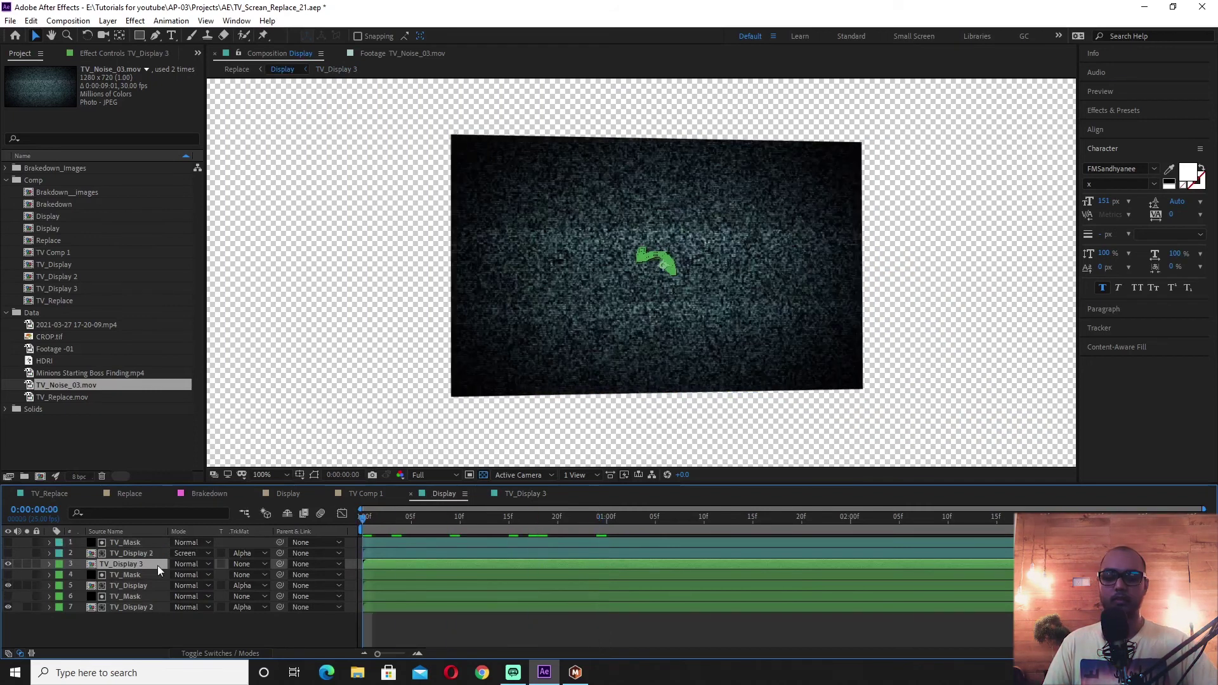
pyautogui.press('space')
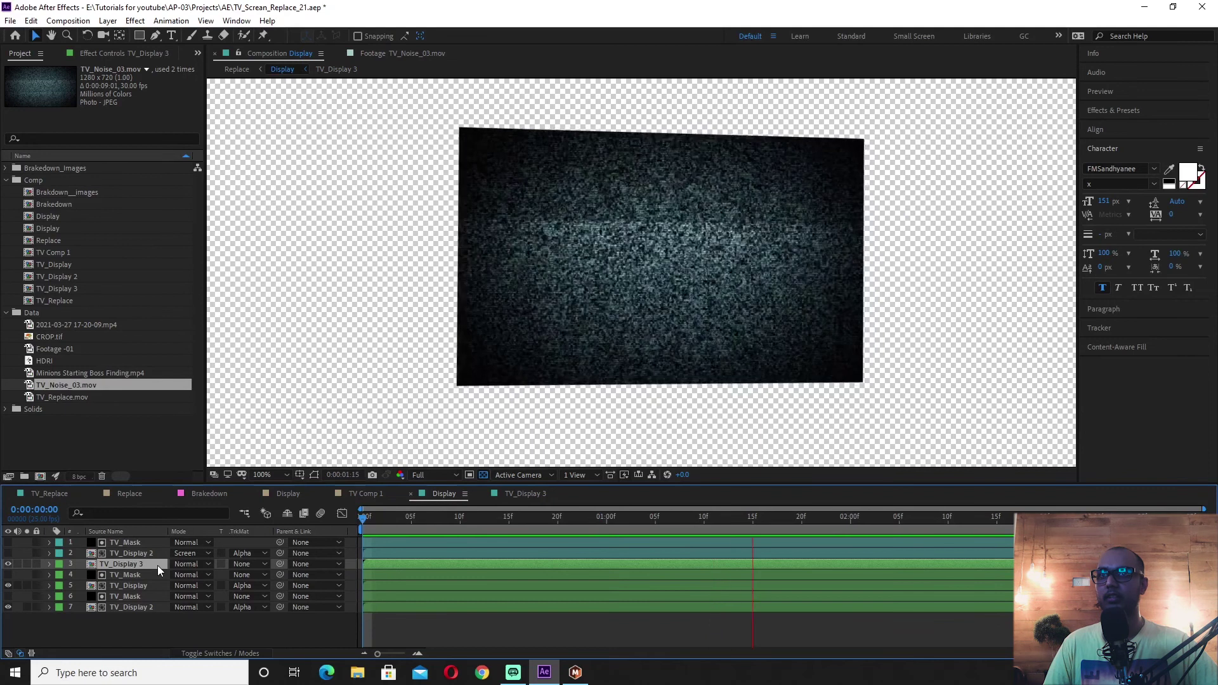
pyautogui.press('space')
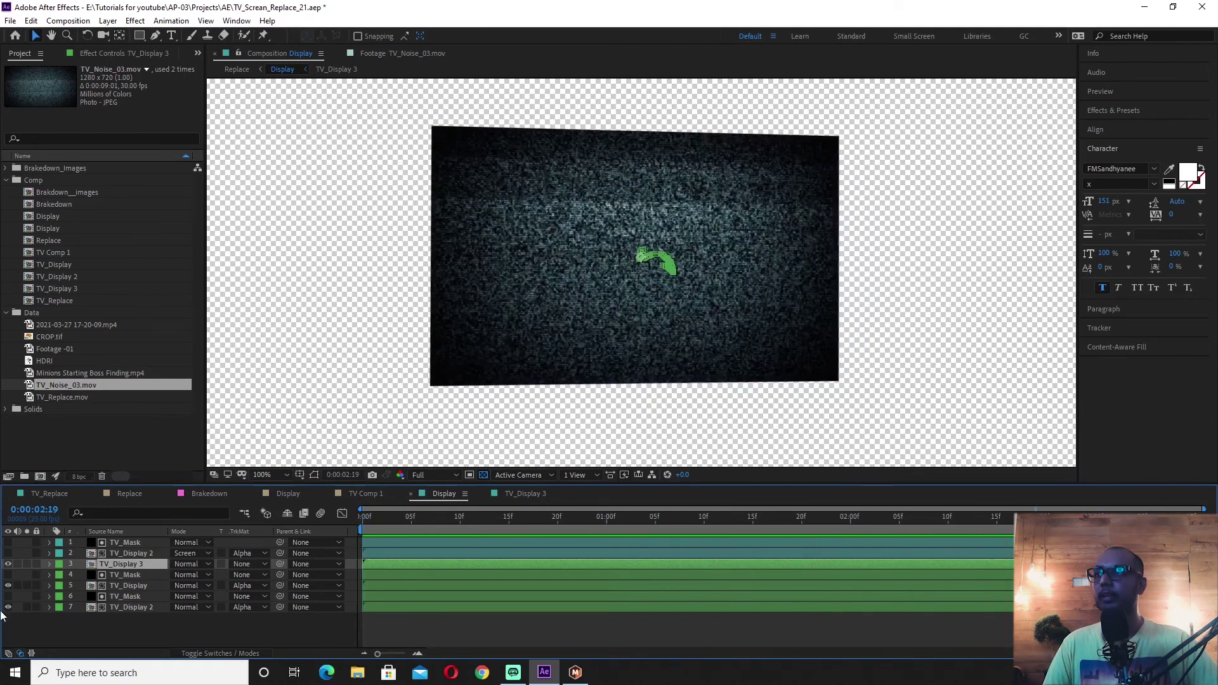
pyautogui.click(131, 576)
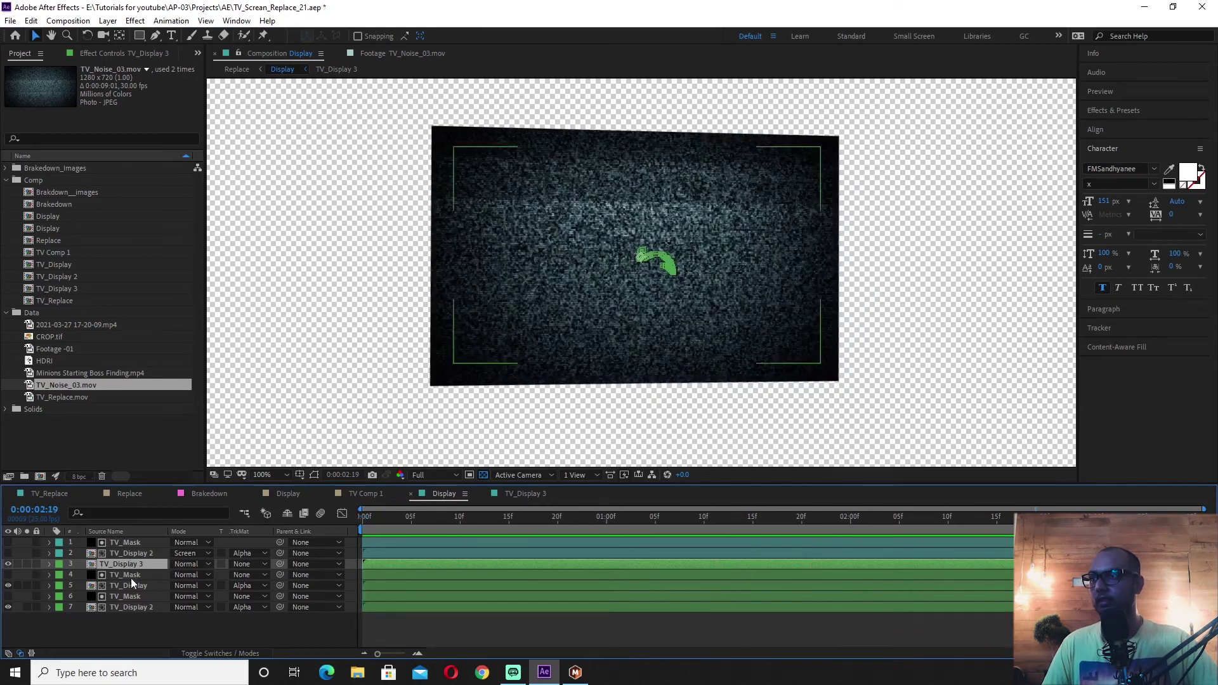
# Place a copy of TV_Mask directly above the TV_Display 3 layer and set TV_Display 3's track matte to Alpha Matte "TV_Mask".
pyautogui.hotkey('ctrl', 'd')
pyautogui.moveTo(130, 563); pyautogui.dragTo(222, 581)
pyautogui.click(232, 575)
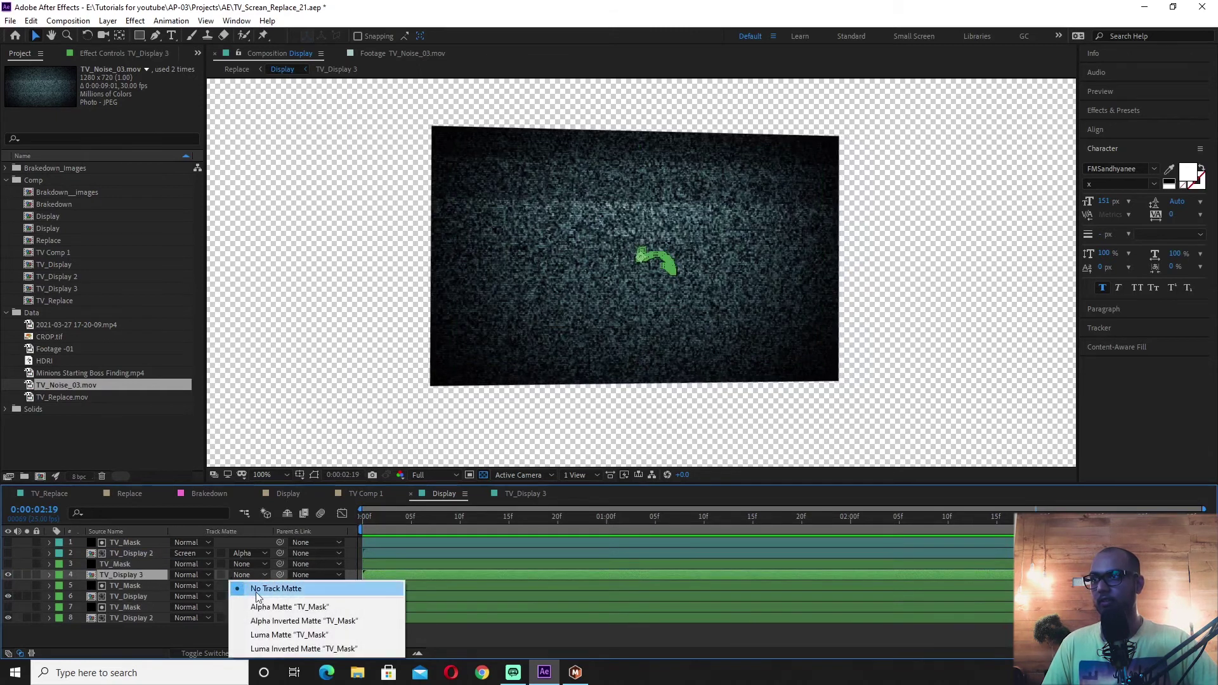
pyautogui.click(261, 605)
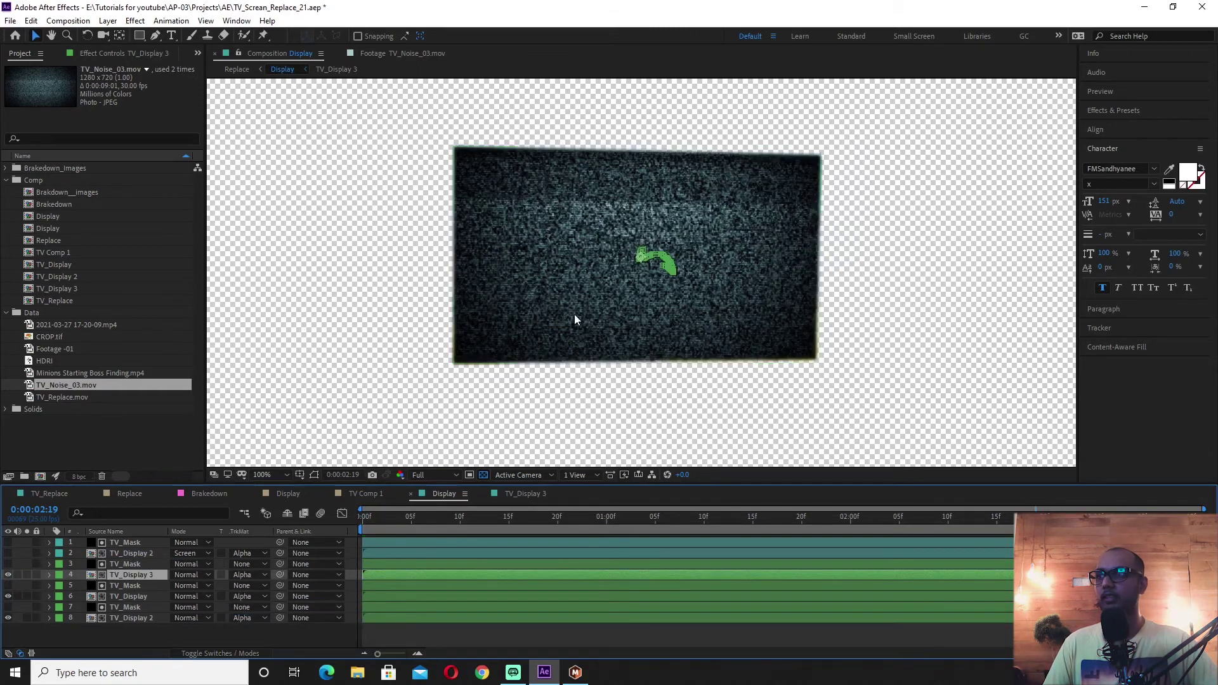
# Reveal the Opacity property of TV_Display 3 and set the layer's blending mode to Screen.
pyautogui.press('t')
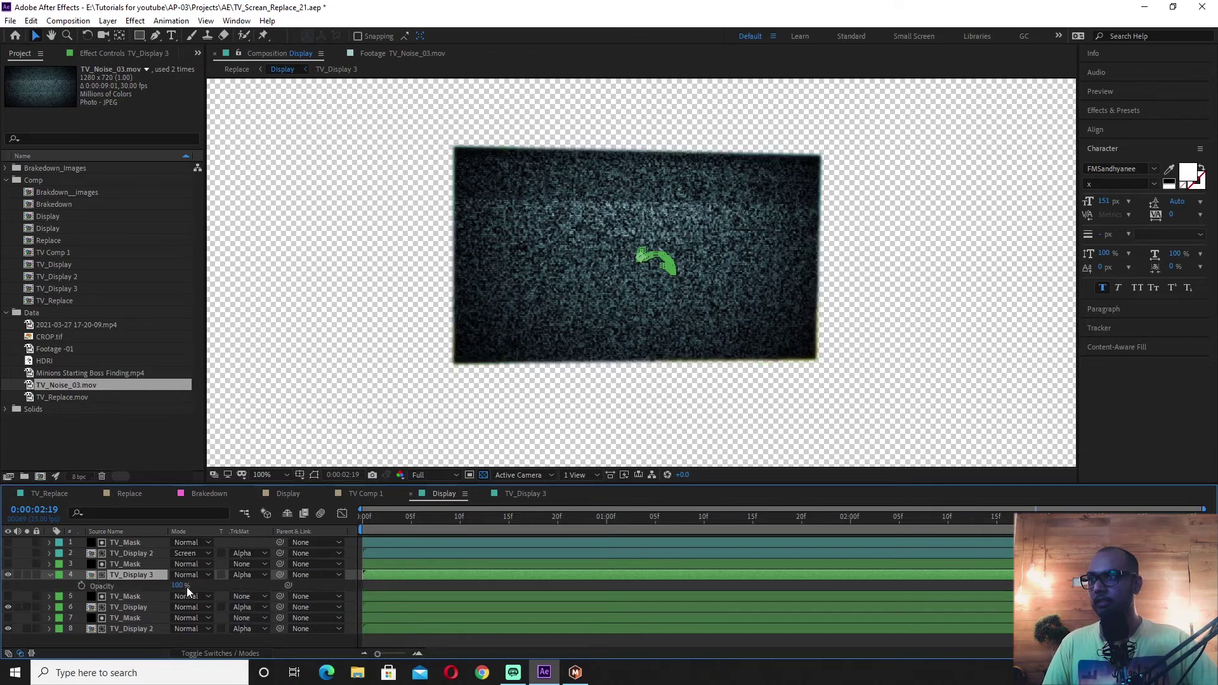
pyautogui.click(182, 586)
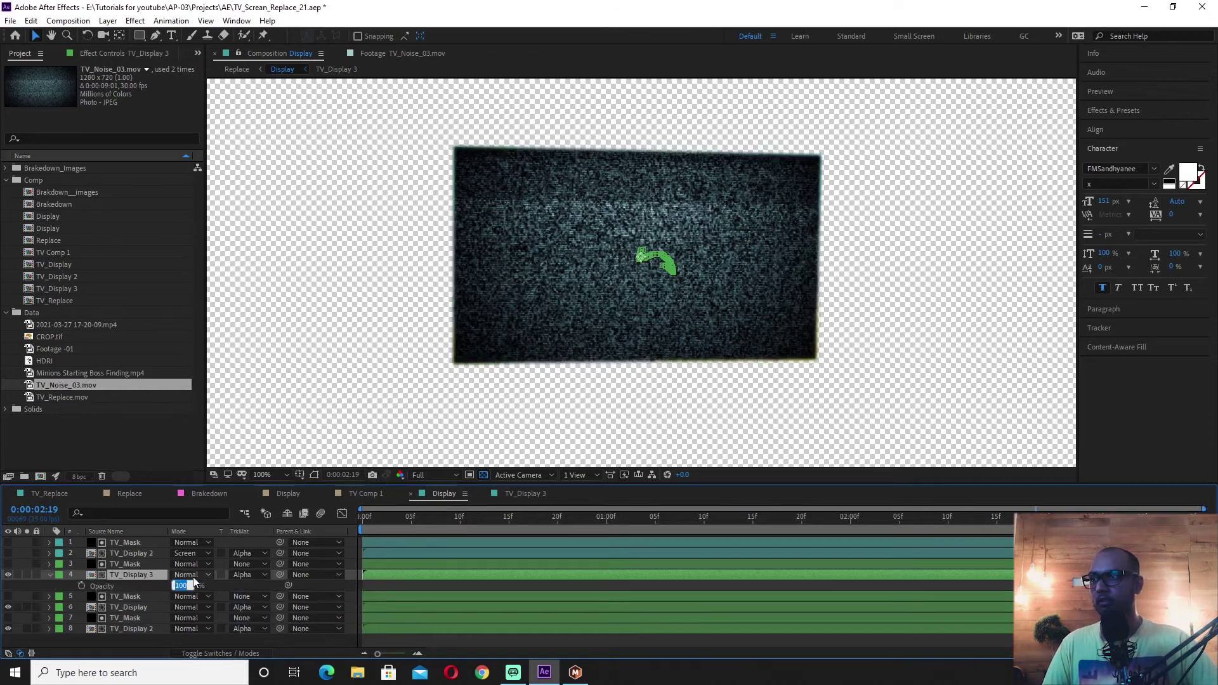
pyautogui.click(194, 576)
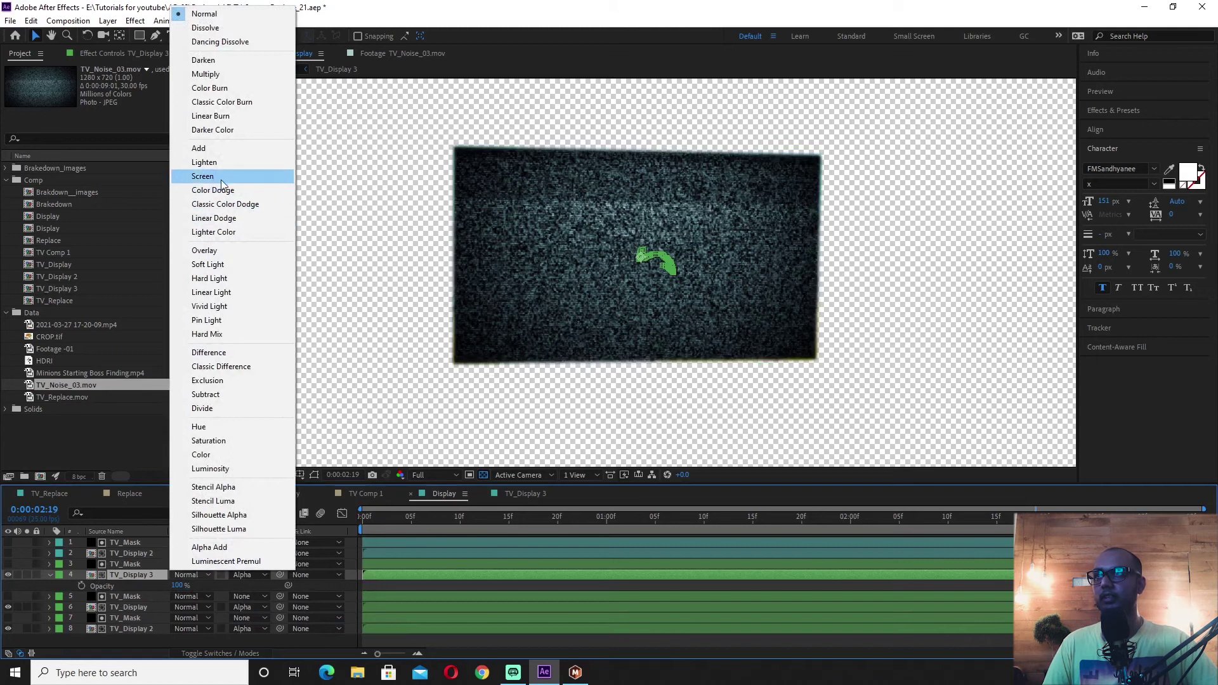
pyautogui.click(222, 182)
# Play the Display composition from the start to check the noise blended over the Minions clip.
pyautogui.scroll(3, 621, 226)
pyautogui.moveTo(806, 211); pyautogui.dragTo(906, 212)
pyautogui.click(410, 520)
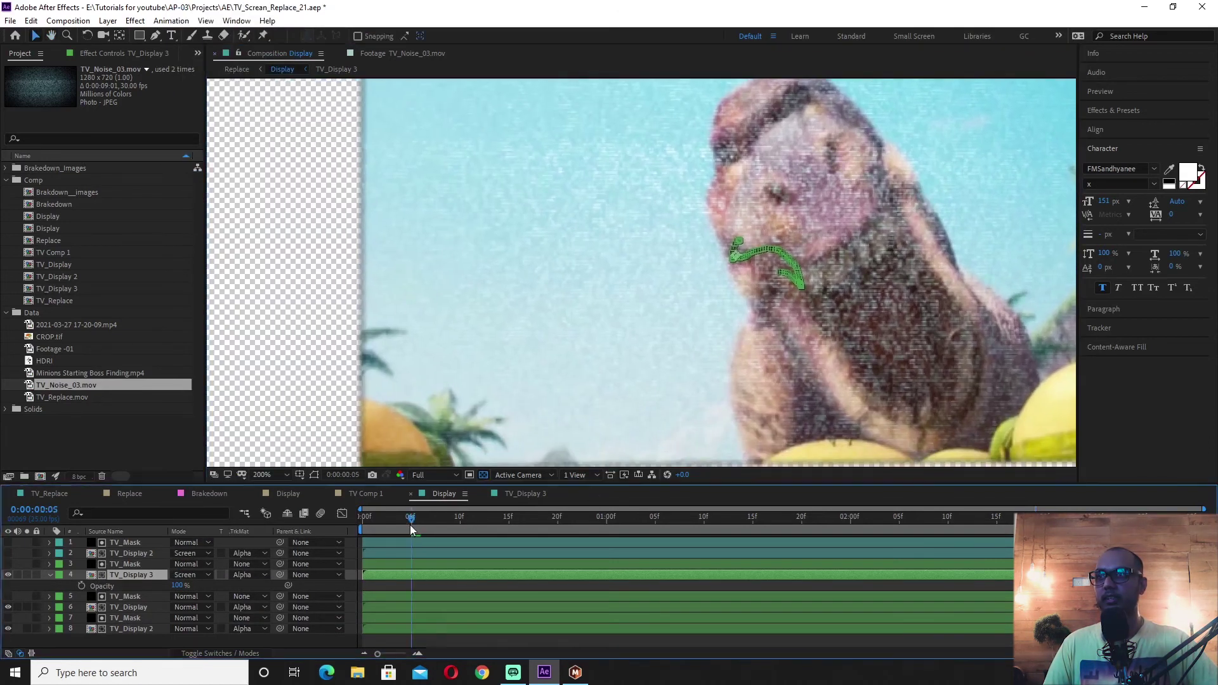
pyautogui.moveTo(410, 523); pyautogui.dragTo(305, 534)
pyautogui.press('space')
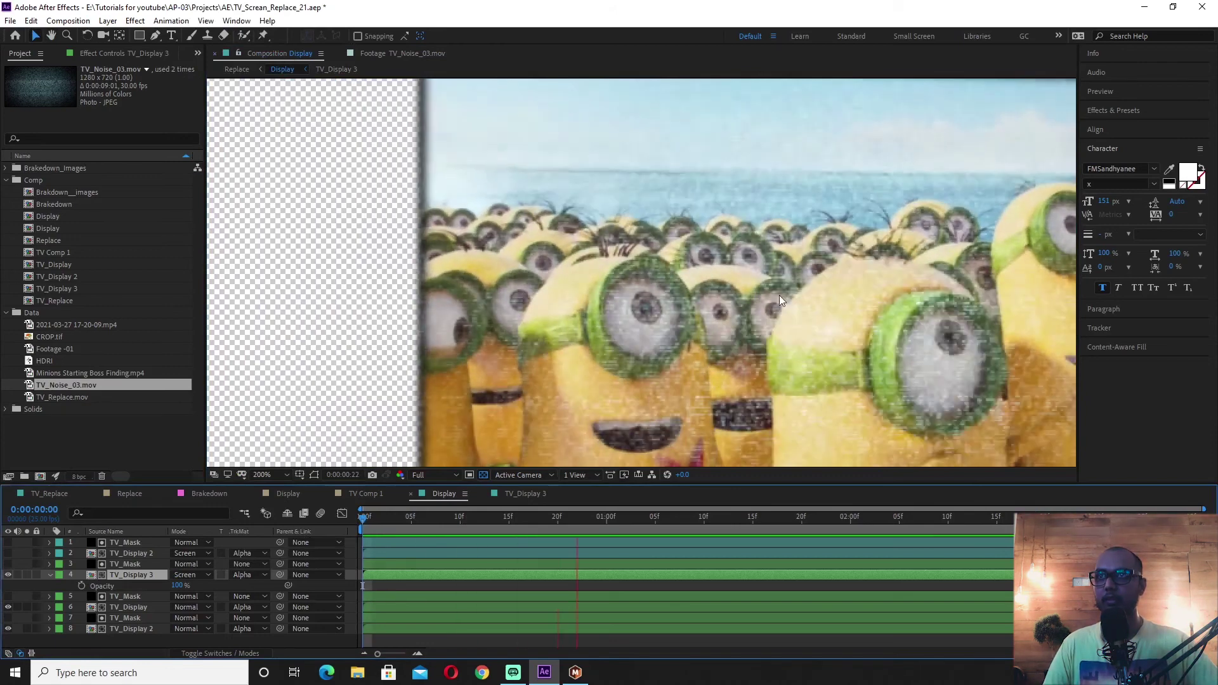
pyautogui.scroll(-3, 780, 296)
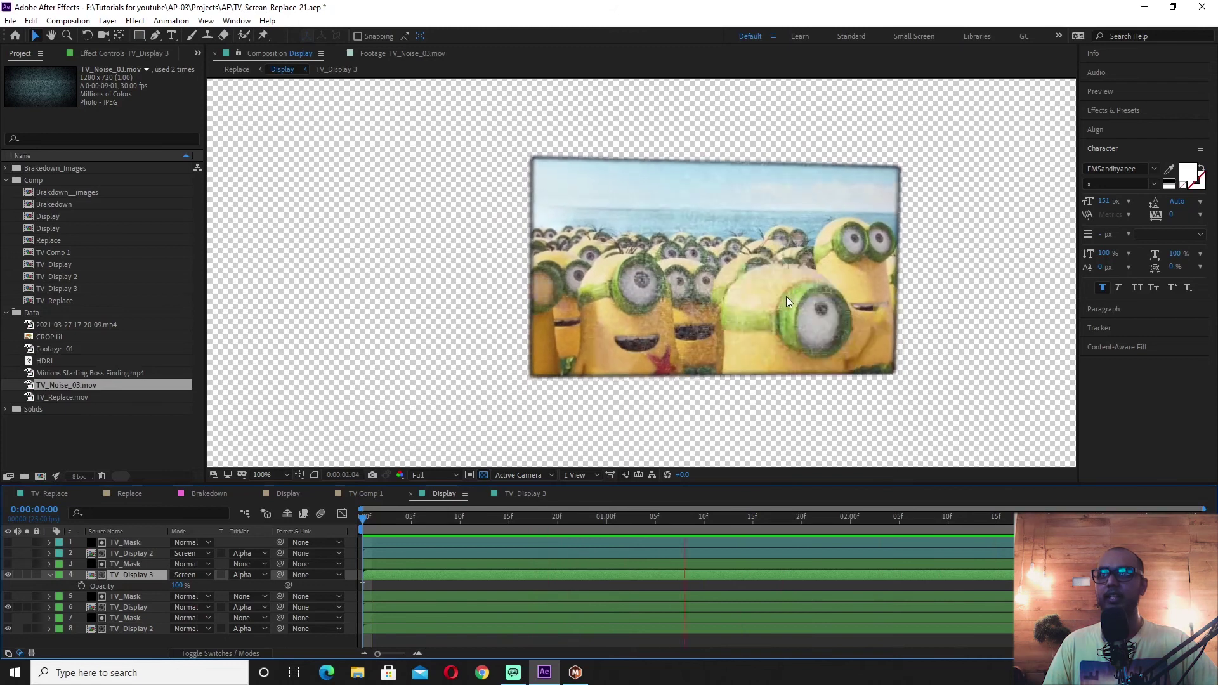
pyautogui.press('space')
# Try the TV_Display 3 layer's opacity at 10% and then 15%, and preview the noise over the clip.
pyautogui.click(178, 586)
pyautogui.write('10')
pyautogui.press('Return')
pyautogui.click(178, 585)
pyautogui.write('15')
pyautogui.press('Return')
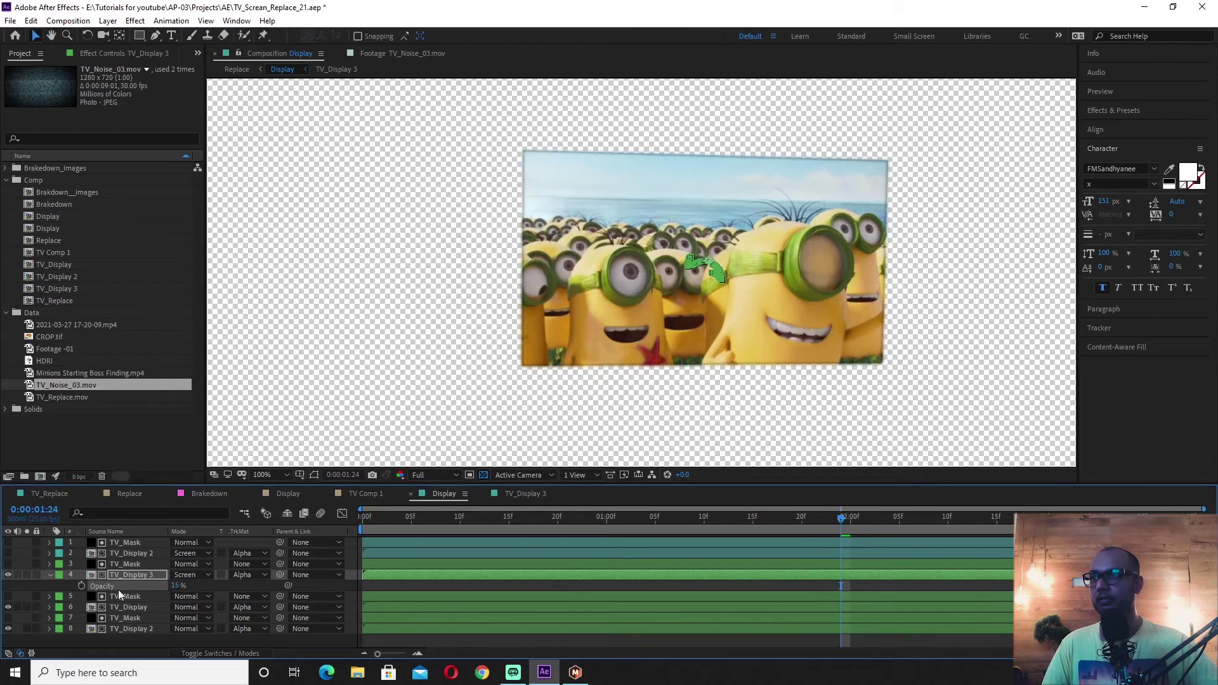
pyautogui.click(130, 553)
pyautogui.press('space')
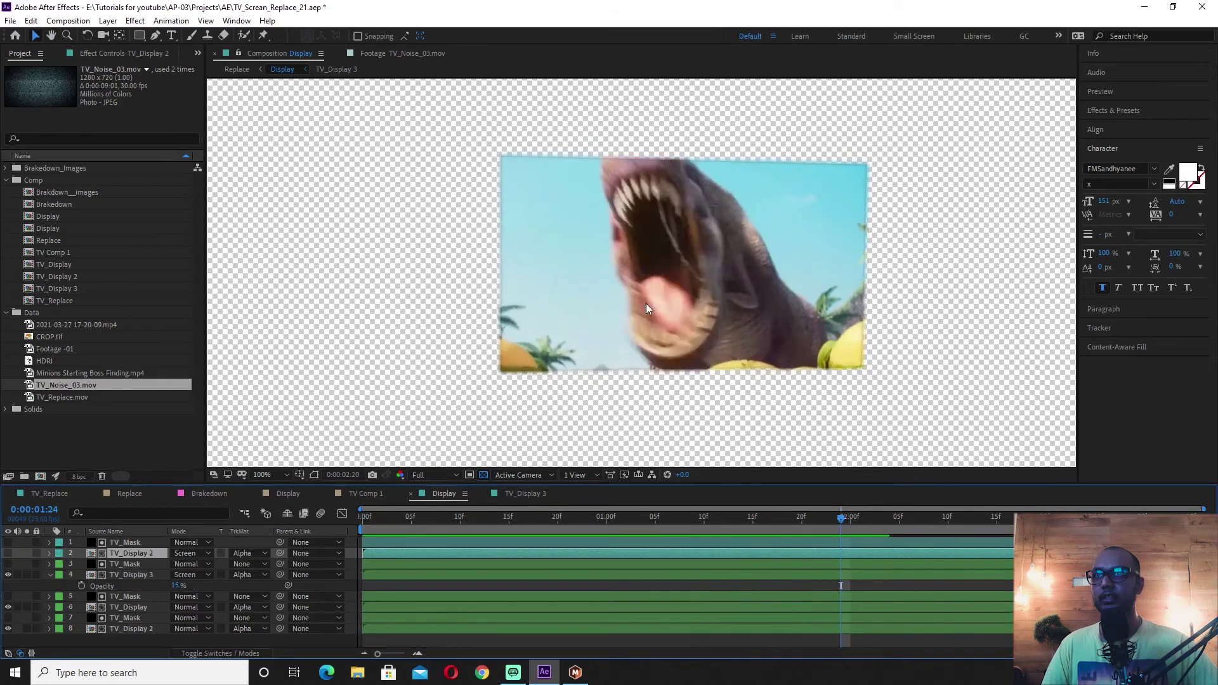
pyautogui.scroll(1, 645, 305)
# Set the TV_Display 3 layer's opacity to 10% and play the Display composition to check the noise.
pyautogui.click(178, 585)
pyautogui.write('10')
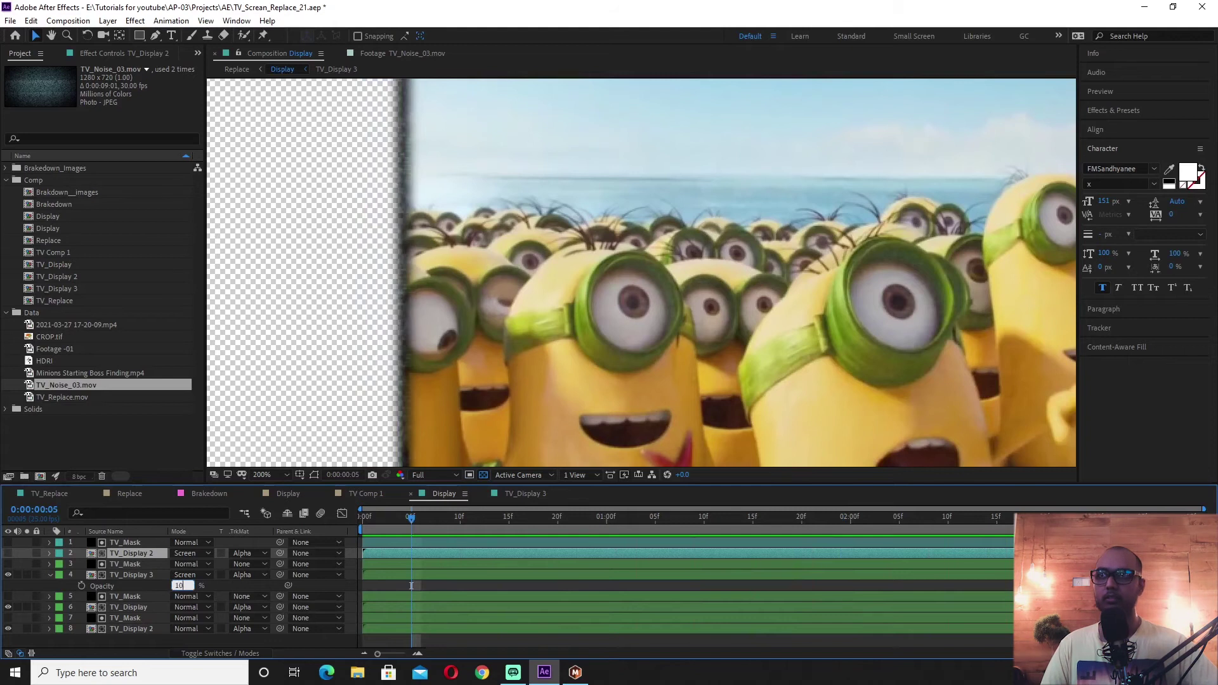
pyautogui.press('Return')
pyautogui.scroll(-1, 653, 248)
pyautogui.press('space')
pyautogui.scroll(1, 654, 248)
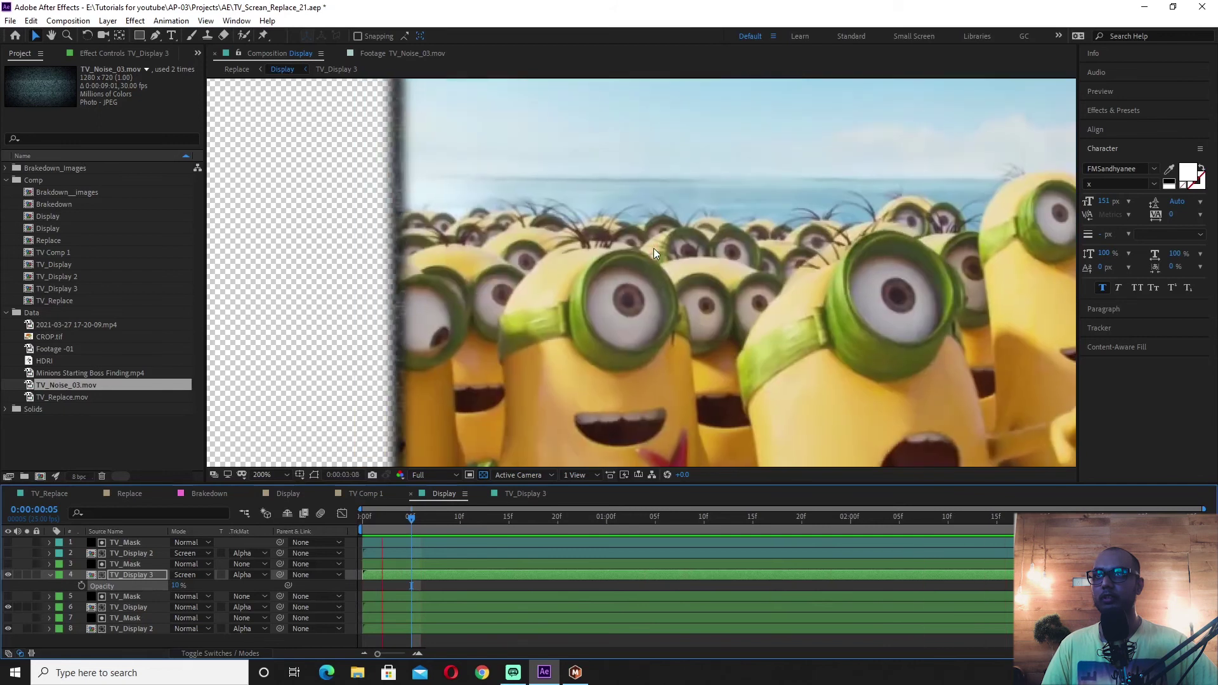
pyautogui.press('space')
# Open the Replace composition and examine the TV screen close up at several frames, including 0:00:02:21.
pyautogui.click(50, 574)
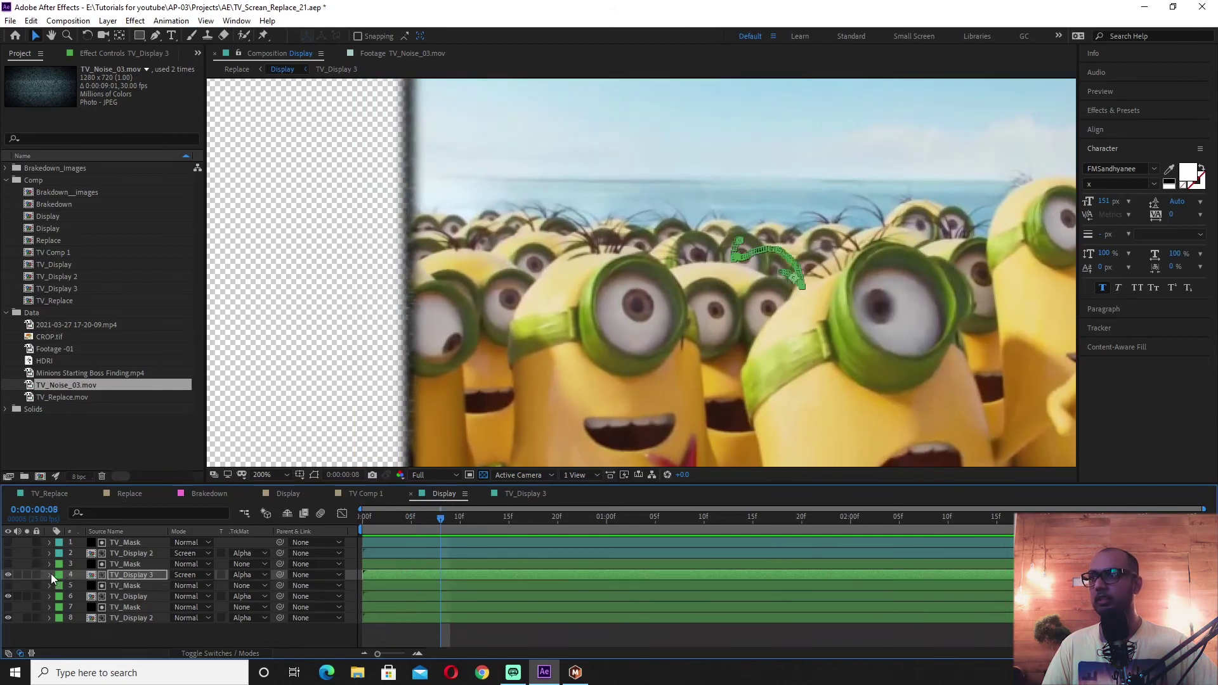
pyautogui.click(120, 494)
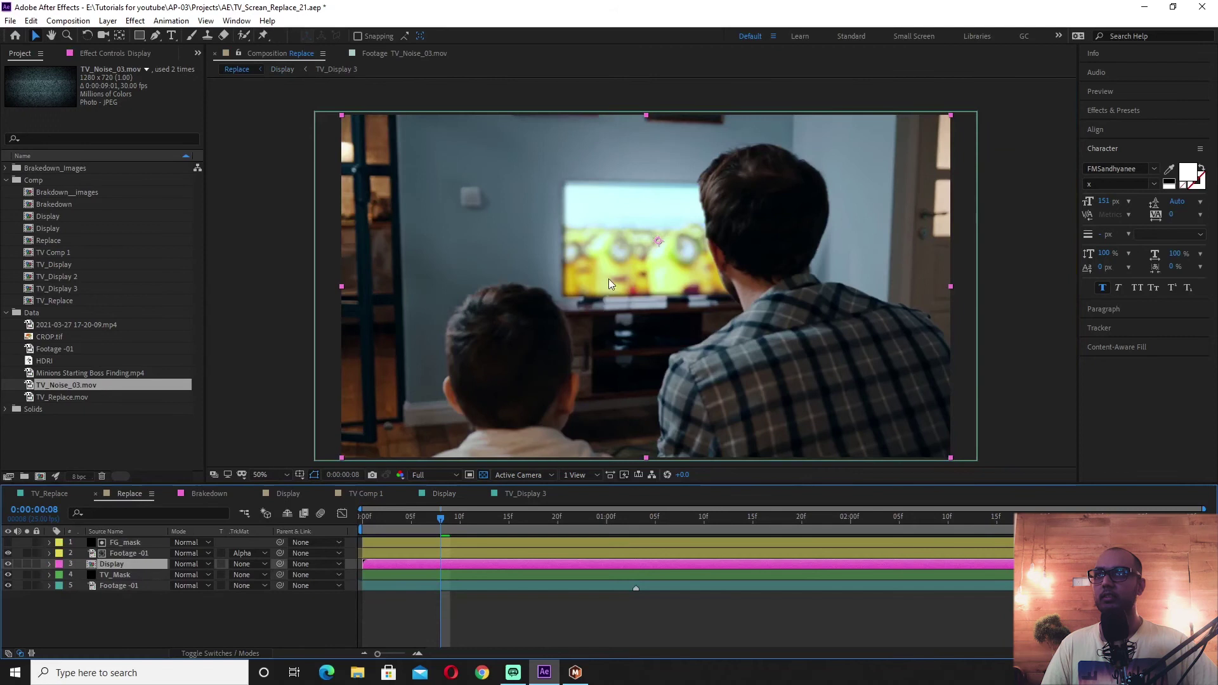
pyautogui.scroll(3, 608, 279)
pyautogui.moveTo(714, 520); pyautogui.dragTo(1054, 520)
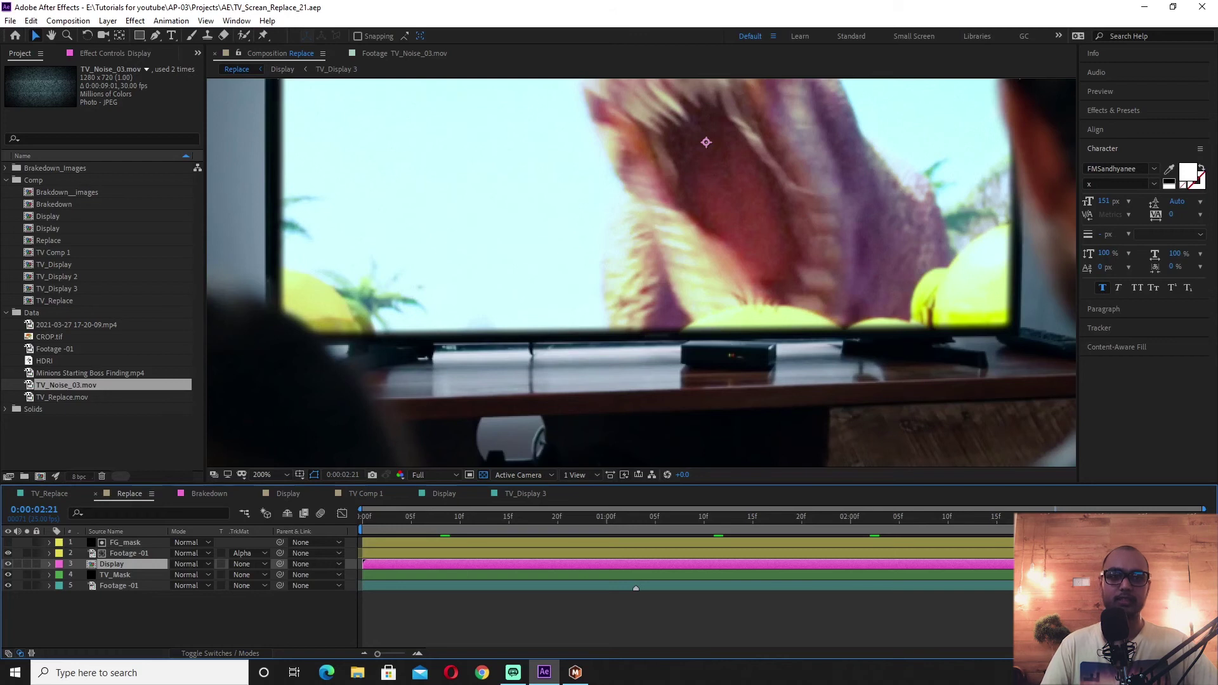
pyautogui.scroll(4, 937, 316)
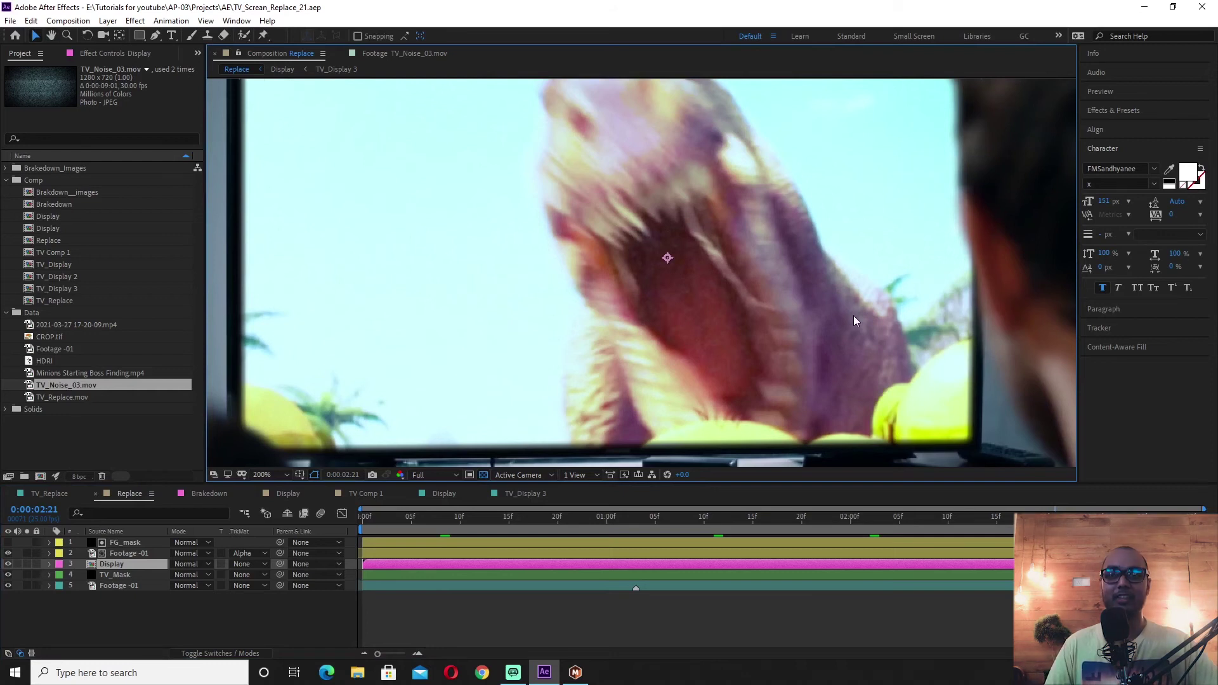
pyautogui.scroll(-2, 853, 315)
pyautogui.press('v')
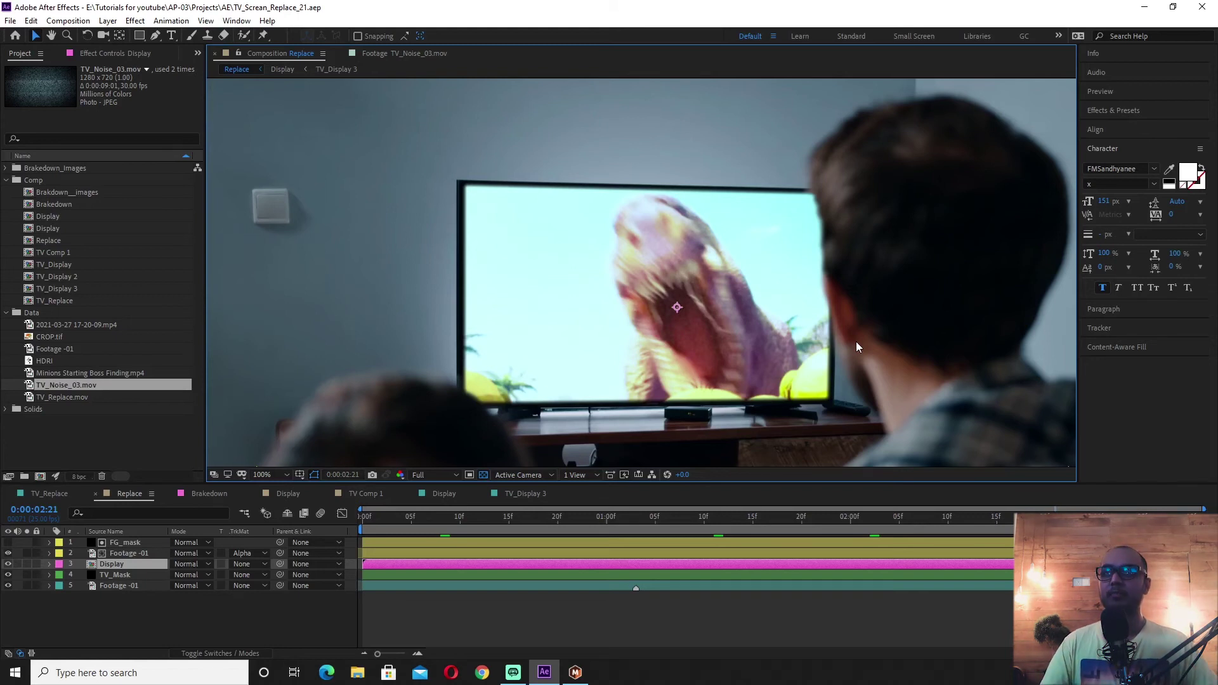
# Play the Replace composition from the start to check the finished TV screen, and clear the layer and project selections.
pyautogui.press('space')
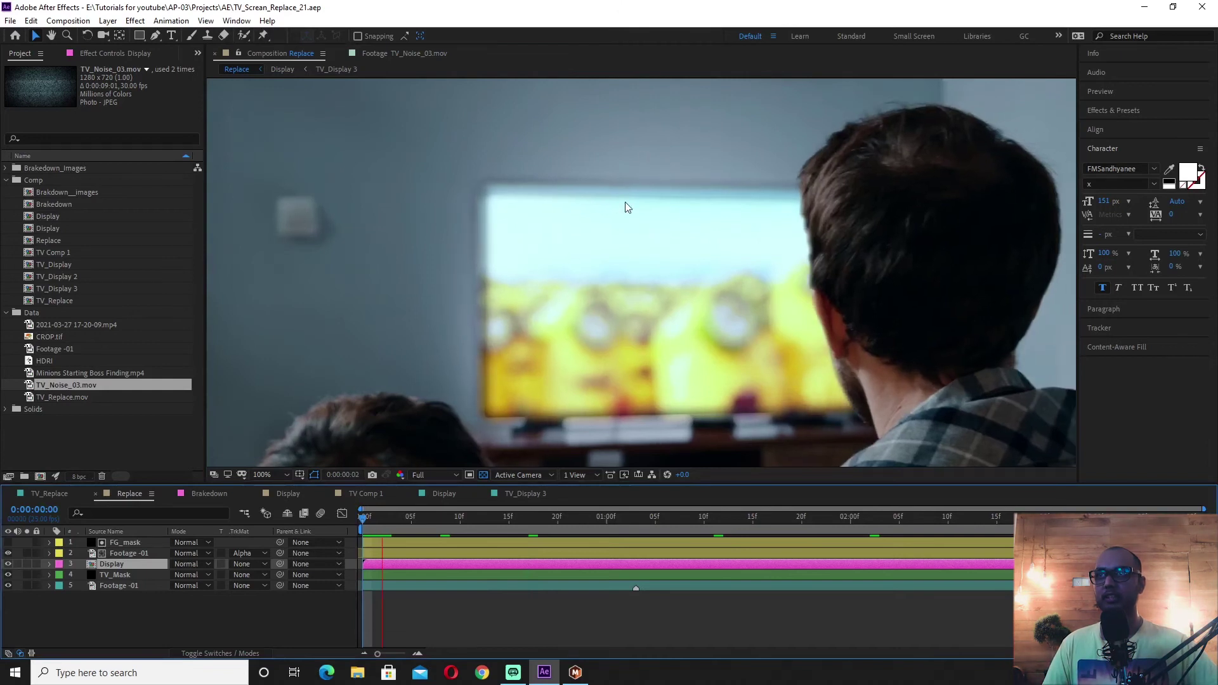
pyautogui.scroll(-2, 671, 344)
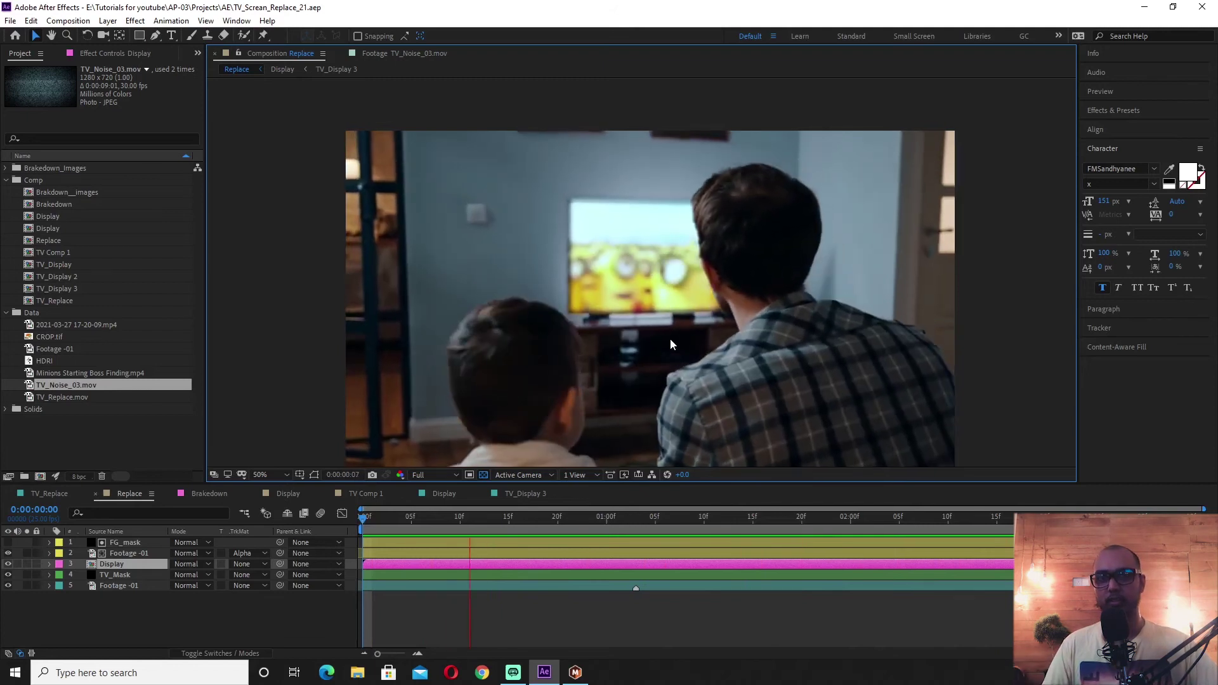
pyautogui.press('space')
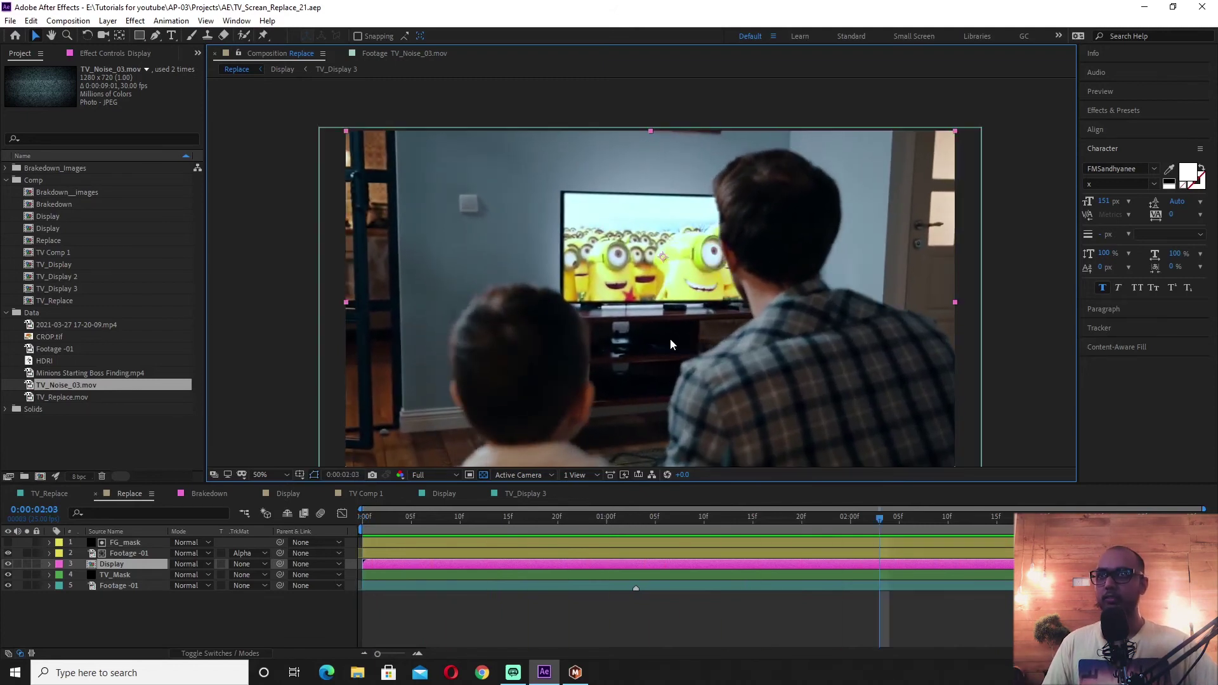
pyautogui.click(211, 616)
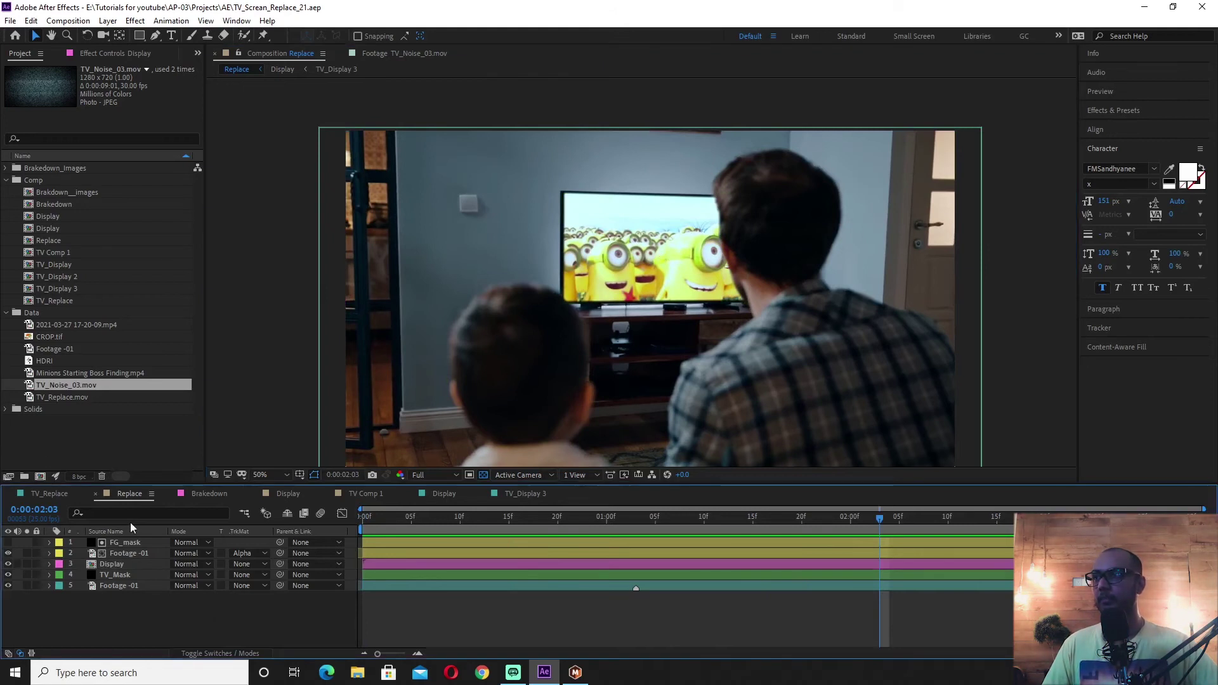
pyautogui.click(124, 438)
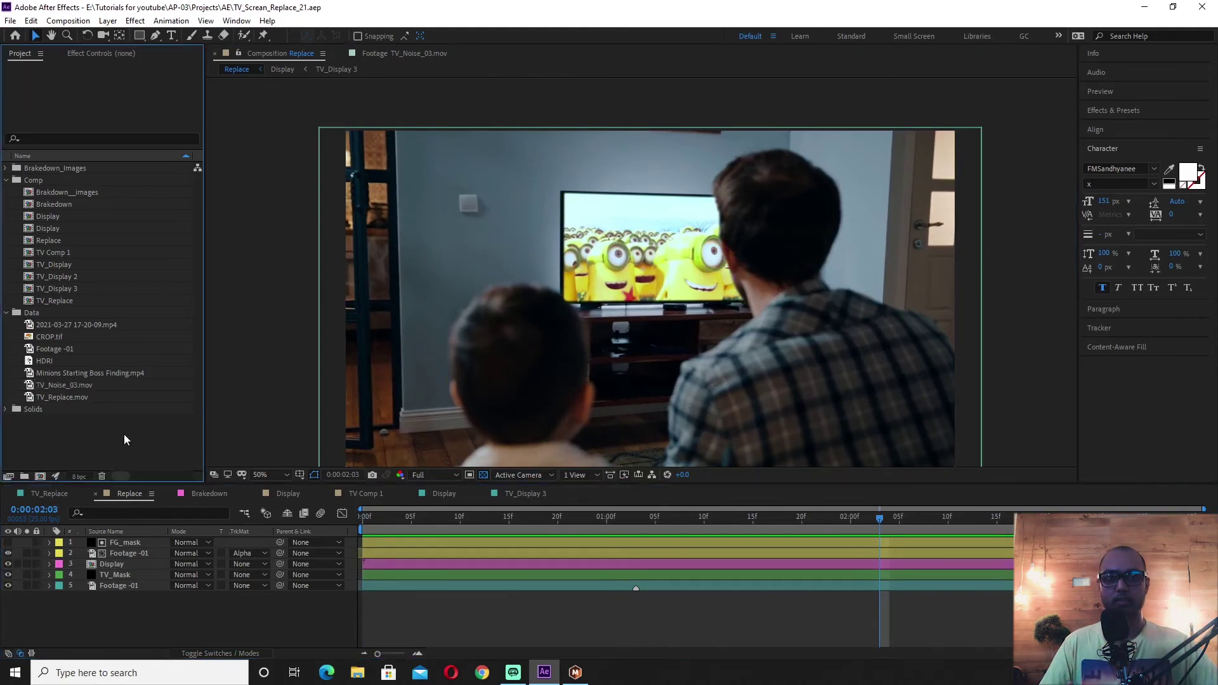
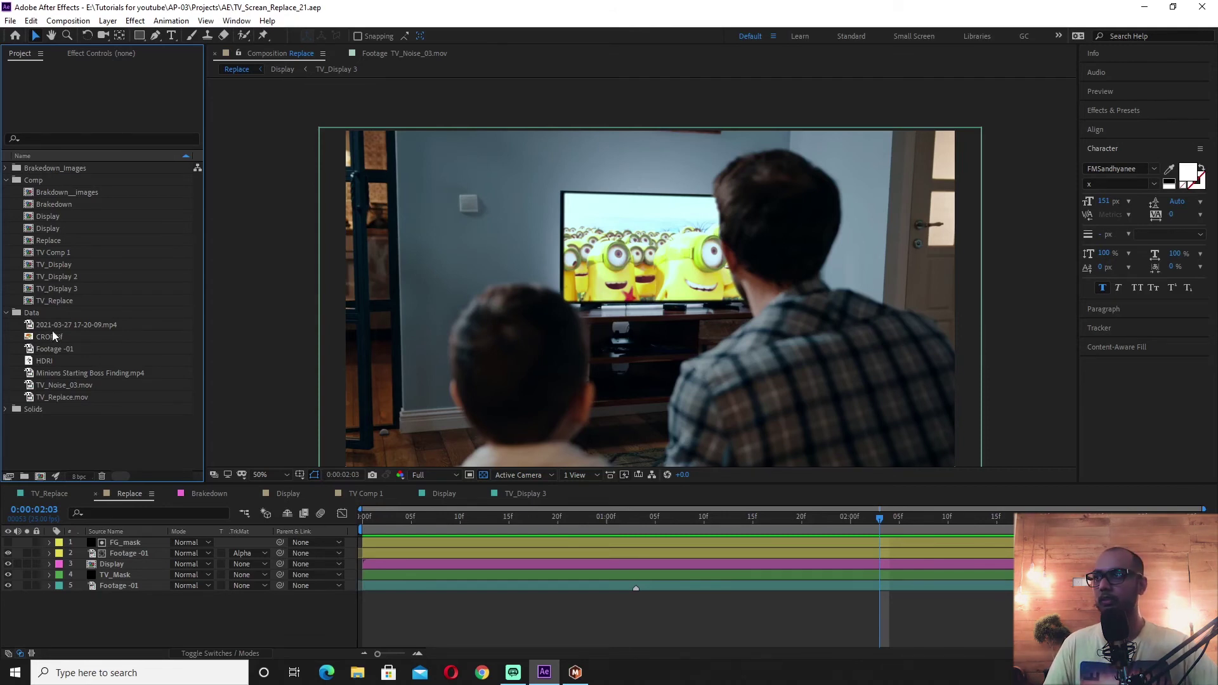
# Add the HDRI image to the Replace composition and move it with its TV_Mask matte between the Footage -01 and Display layers.
pyautogui.doubleClick(52, 360)
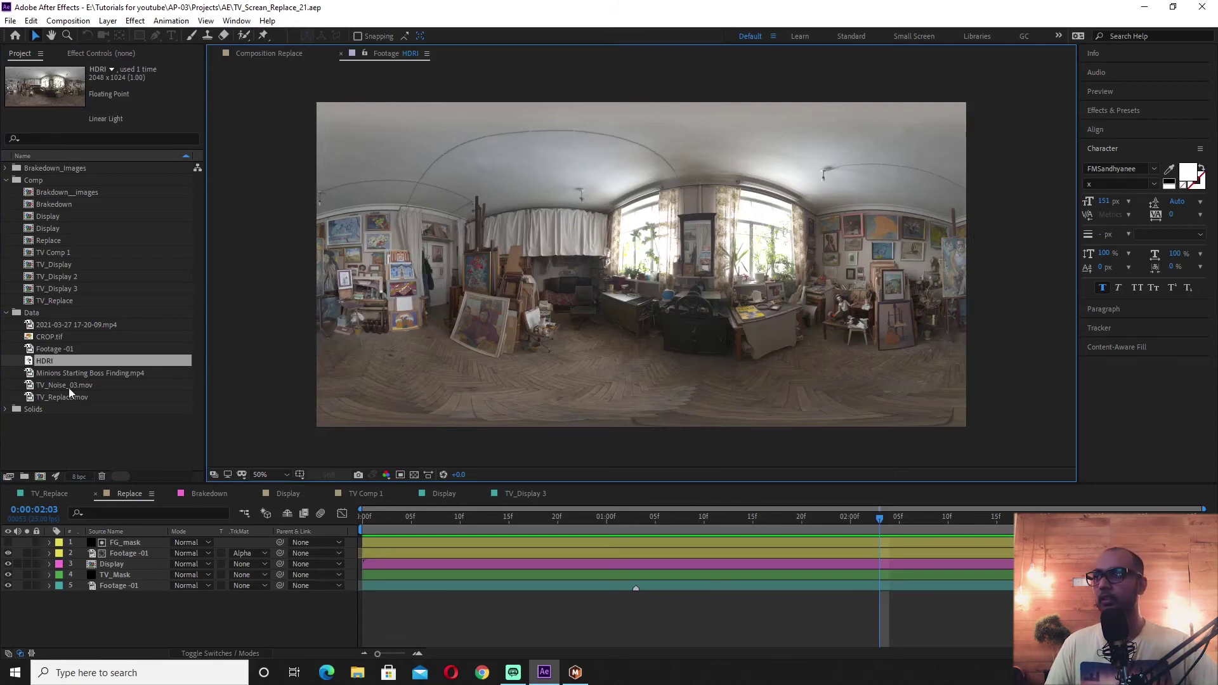
pyautogui.moveTo(43, 366); pyautogui.dragTo(152, 541)
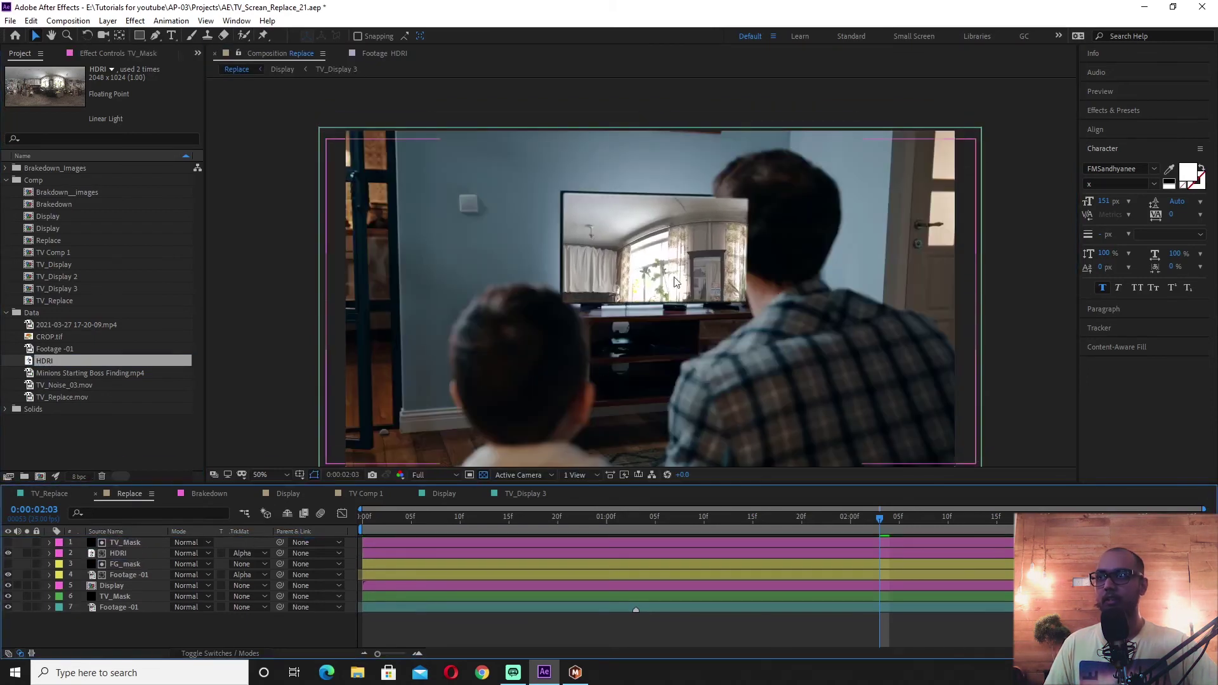
pyautogui.click(122, 544)
pyautogui.keyDown('shift'); pyautogui.click(122, 554); pyautogui.keyUp('shift')
pyautogui.moveTo(121, 556); pyautogui.dragTo(129, 577)
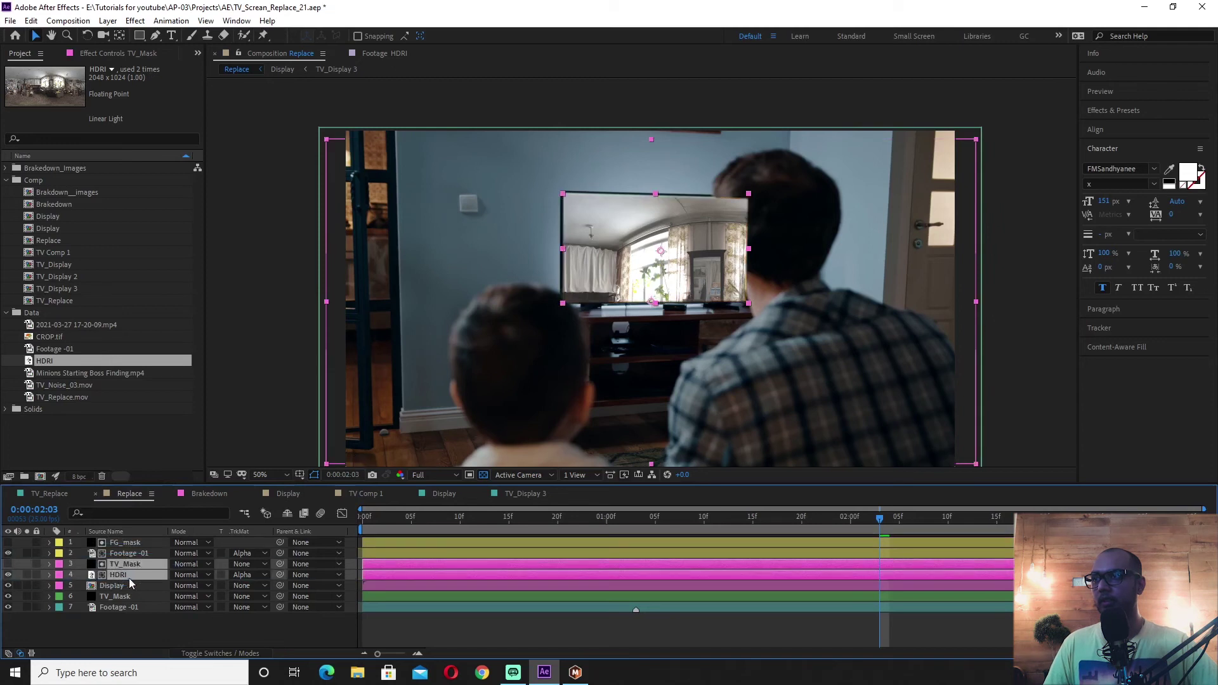
# Save the project and play the Replace composition to check the HDRI image on the TV screen.
pyautogui.click(200, 637)
pyautogui.hotkey('ctrl', 's')
pyautogui.press('space')
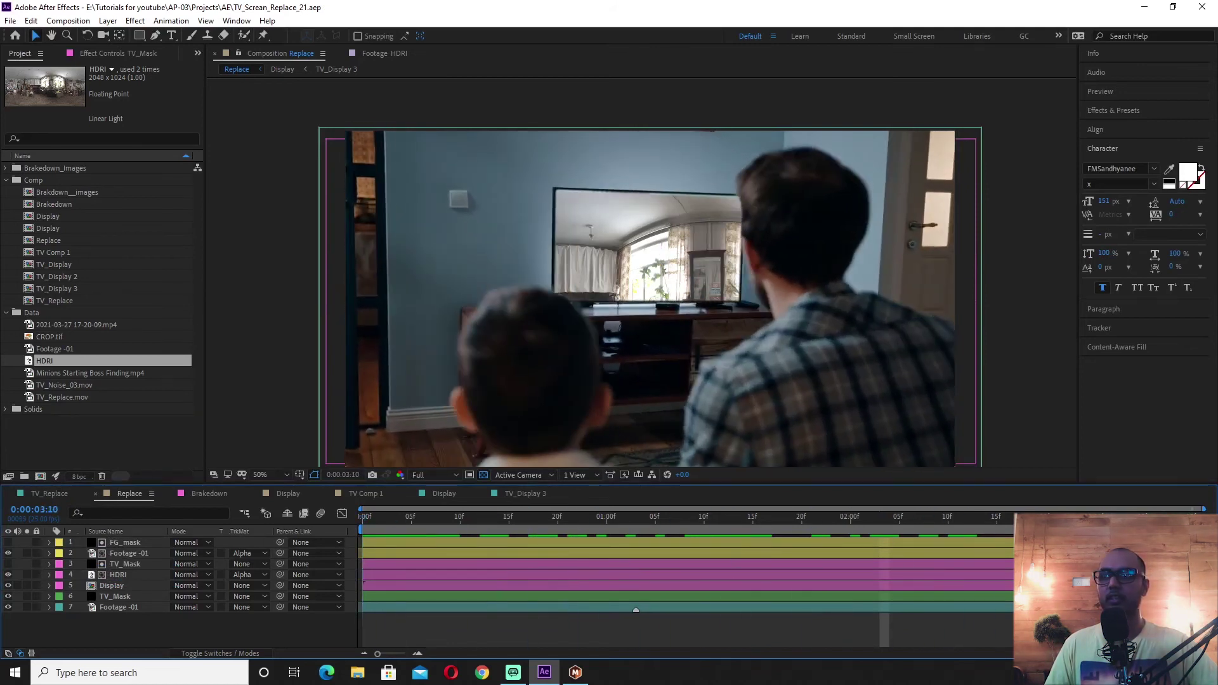
# Switch to Mocha Pro and copy the Track 0-1 tracking data to the clipboard as After Effects Transform Data.
pyautogui.click(575, 672)
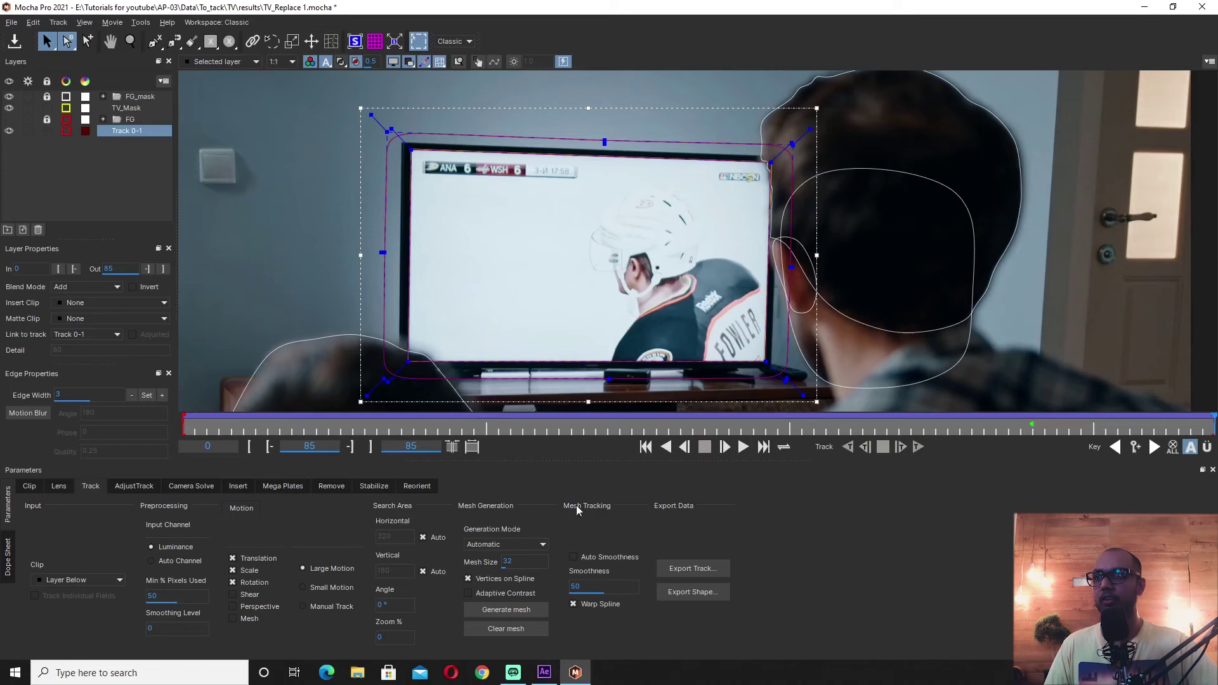
pyautogui.click(684, 573)
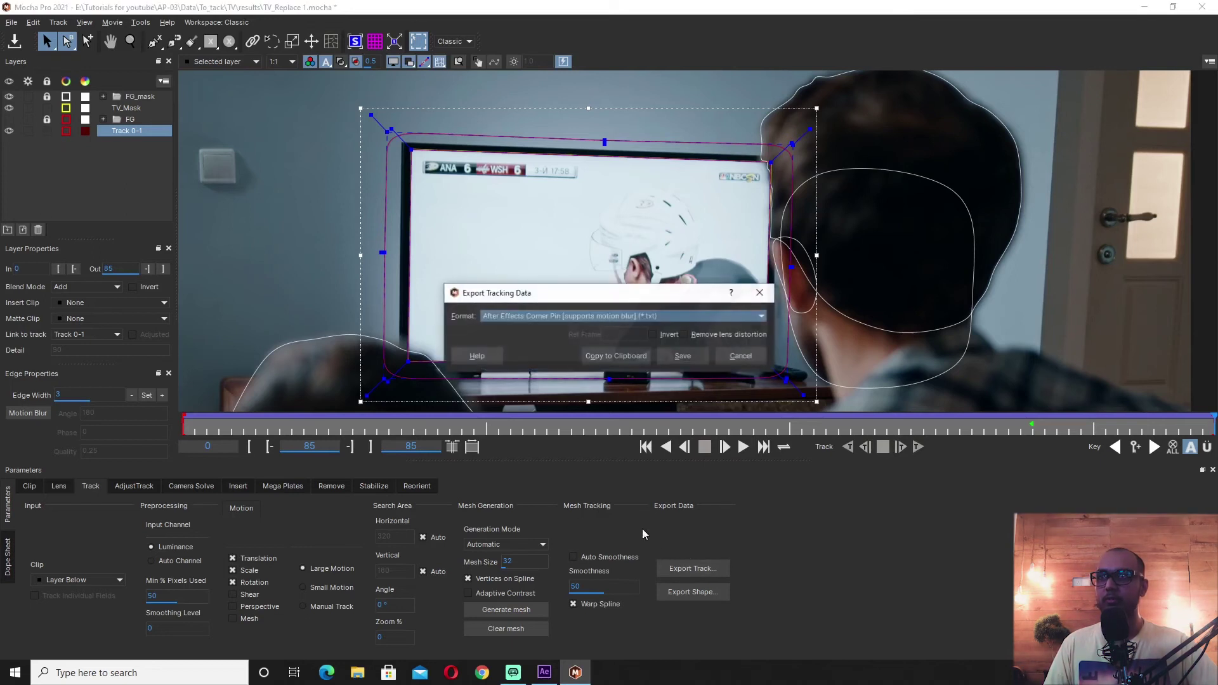
pyautogui.click(534, 316)
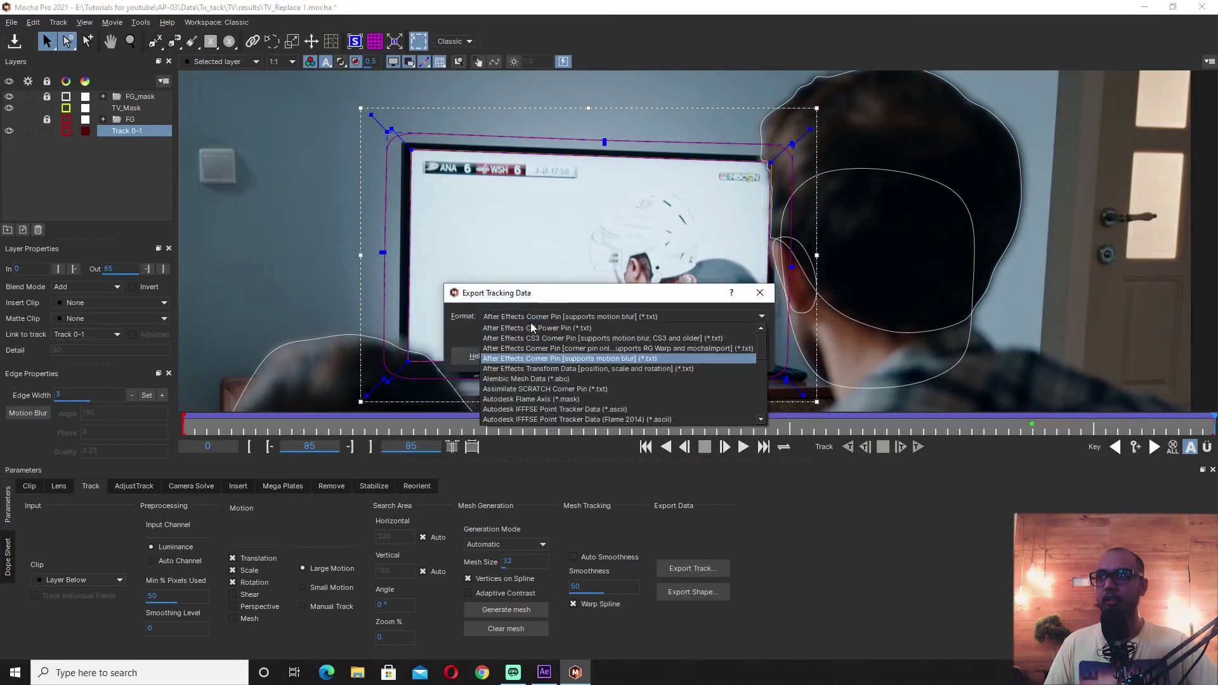
pyautogui.click(558, 369)
pyautogui.click(614, 355)
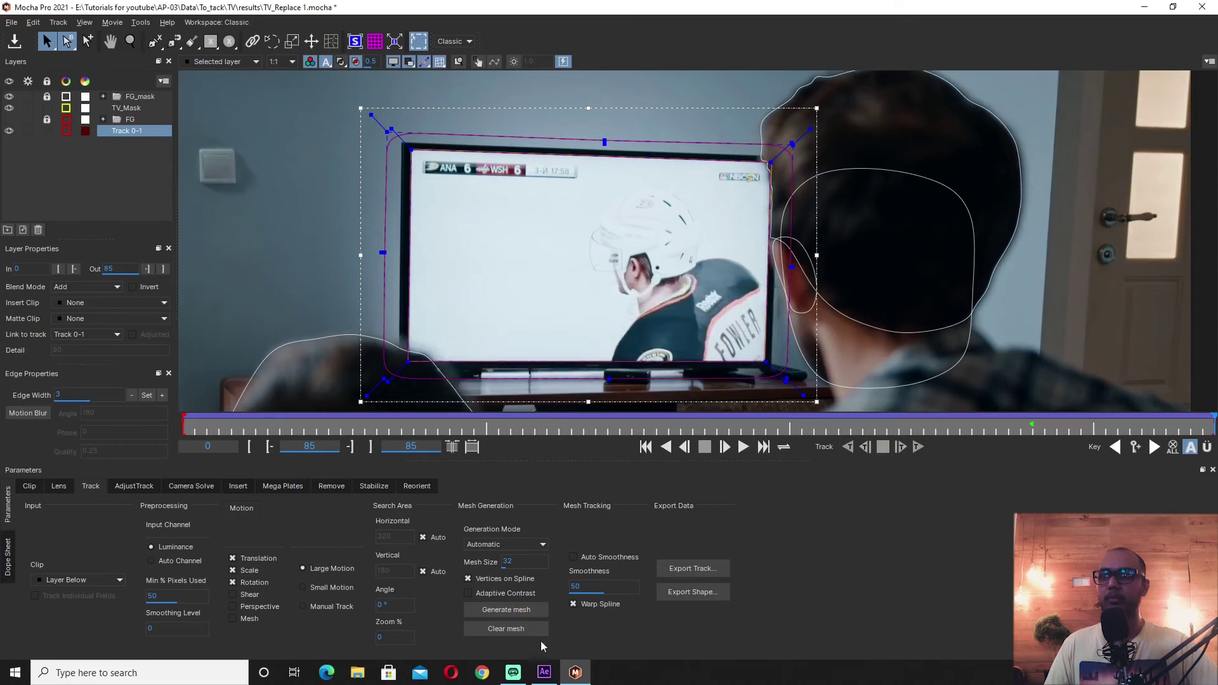
# Switch back to After Effects and add a null object at the top of the Replace composition.
pyautogui.click(544, 671)
pyautogui.click(141, 543)
pyautogui.rightClick(134, 634)
pyautogui.moveTo(189, 492)
pyautogui.click(328, 565)
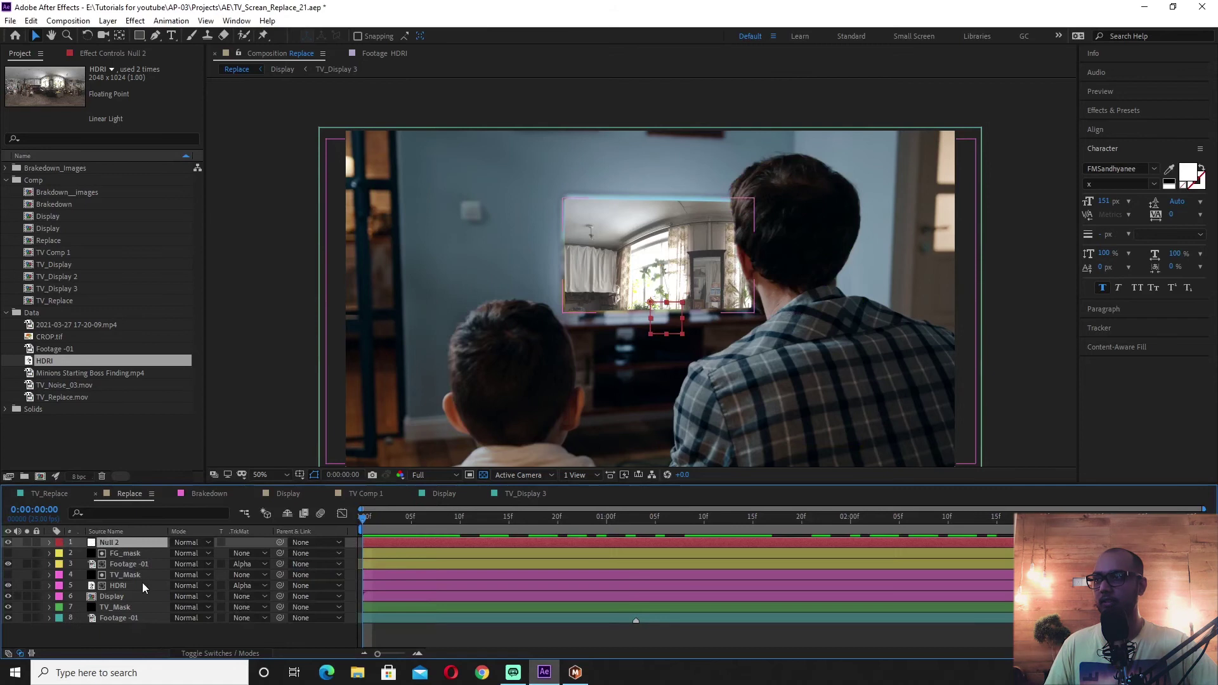
# Paste the copied position, scale and rotation tracking keyframes onto the new null layer at the first frame.
pyautogui.press('Return')
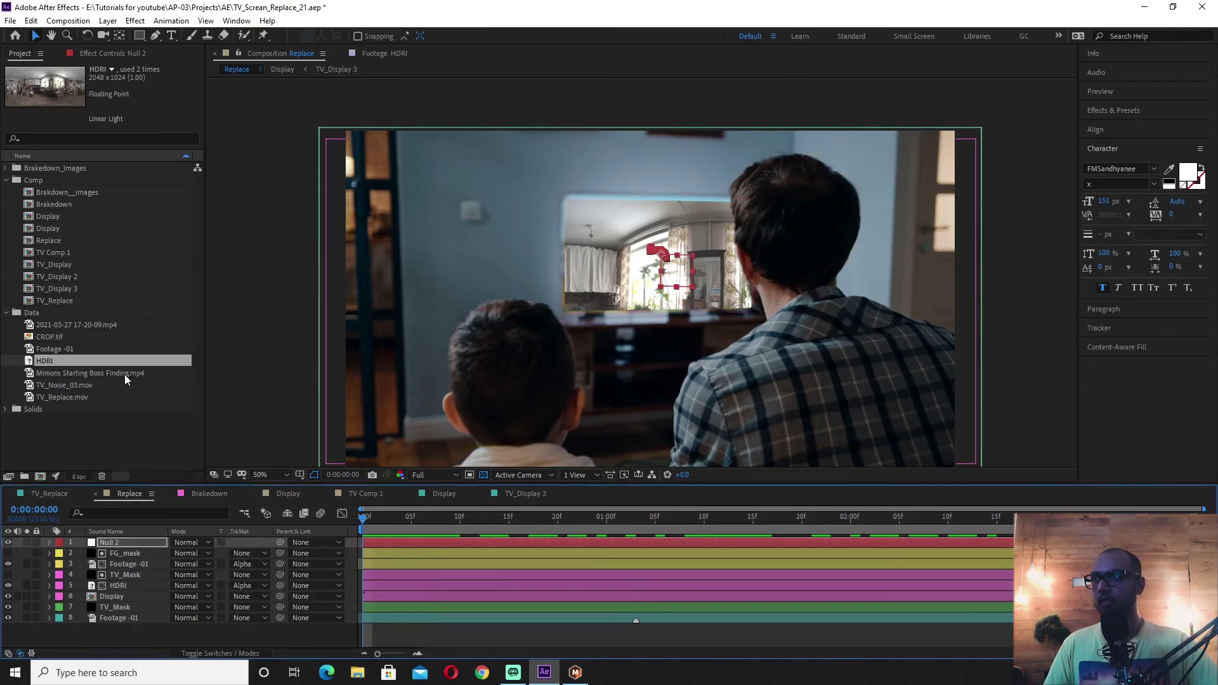
pyautogui.click(120, 55)
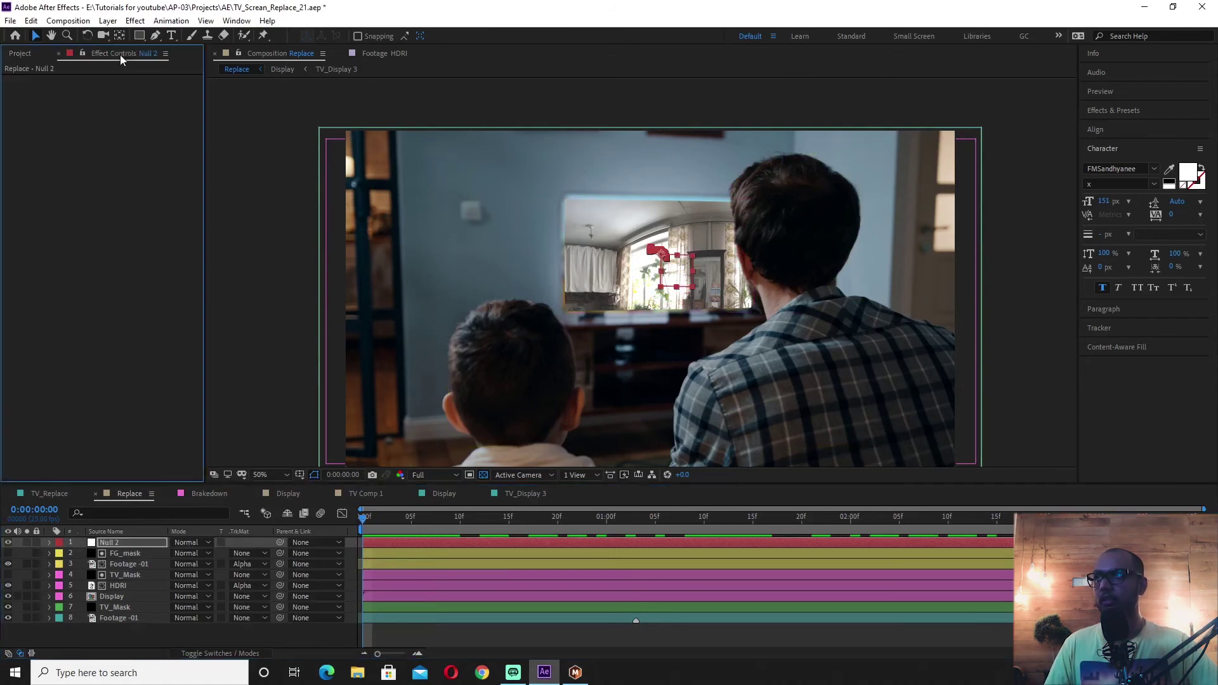
pyautogui.click(132, 544)
pyautogui.hotkey('ctrl', 'v')
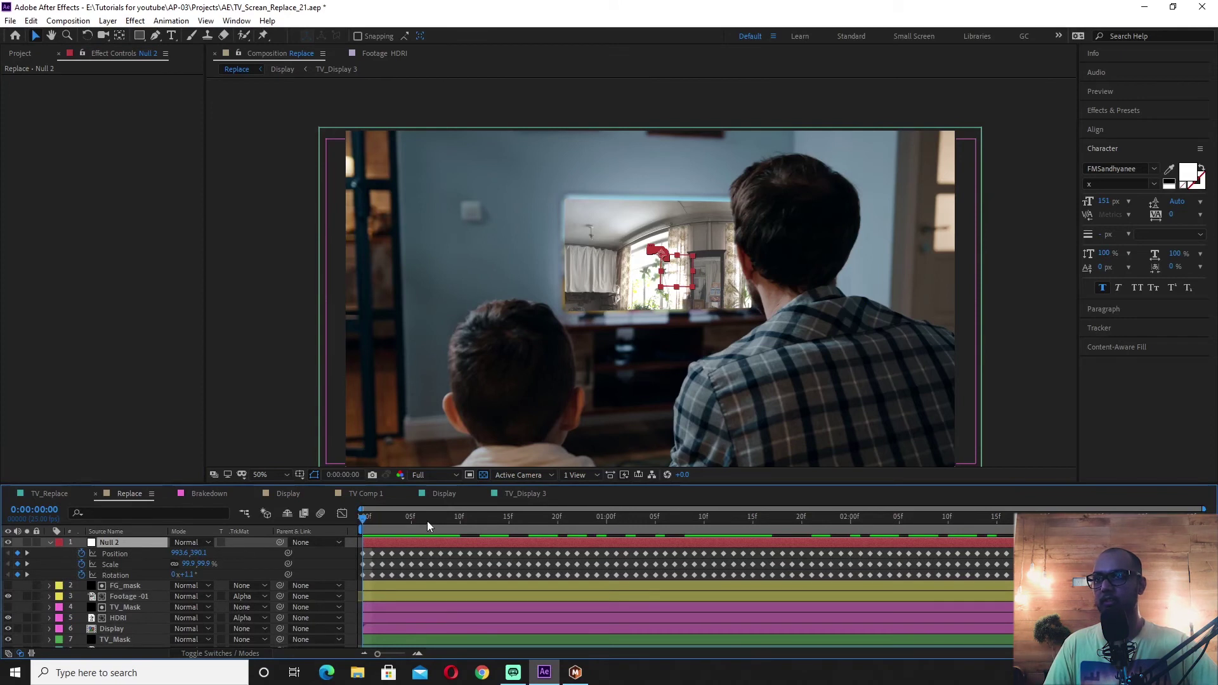
# Collapse the Null 2 layer's keyframed properties and enlarge the timeline area to show every layer in the Replace composition.
pyautogui.press('space')
pyautogui.press('space')
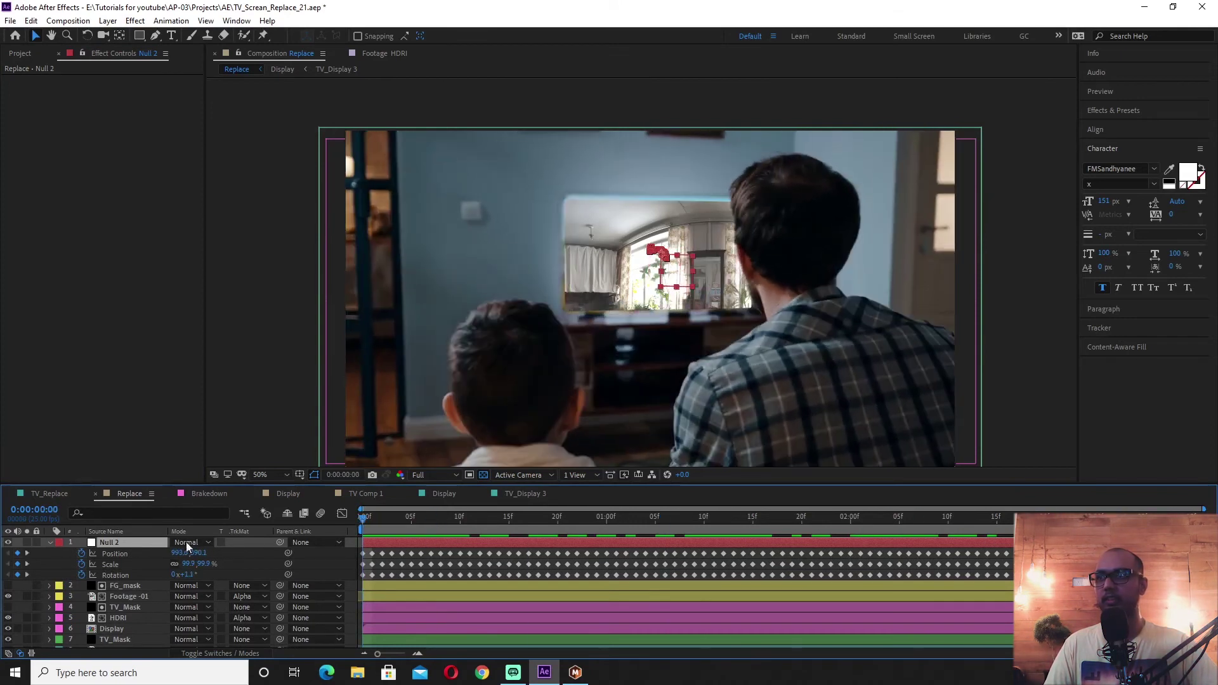
pyautogui.click(50, 542)
pyautogui.moveTo(419, 483); pyautogui.dragTo(419, 418)
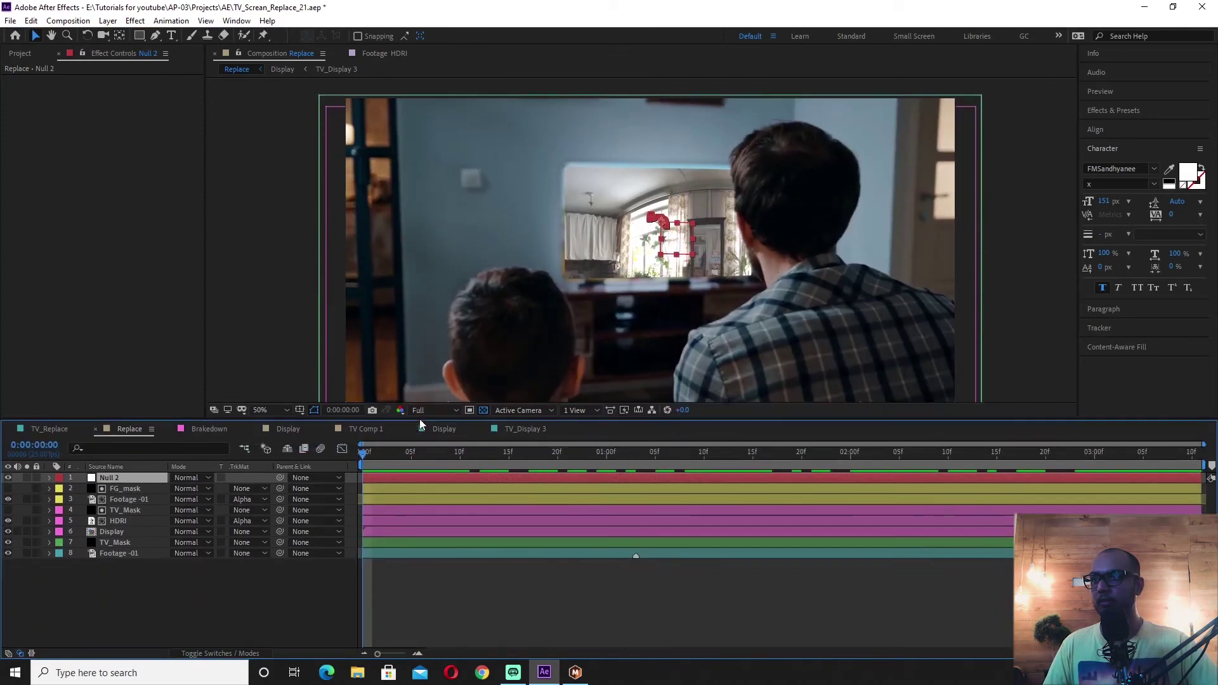
# Hide the Null 2 layer and preview the Replace composition to compare the HDRI image with the TV's motion.
pyautogui.click(124, 500)
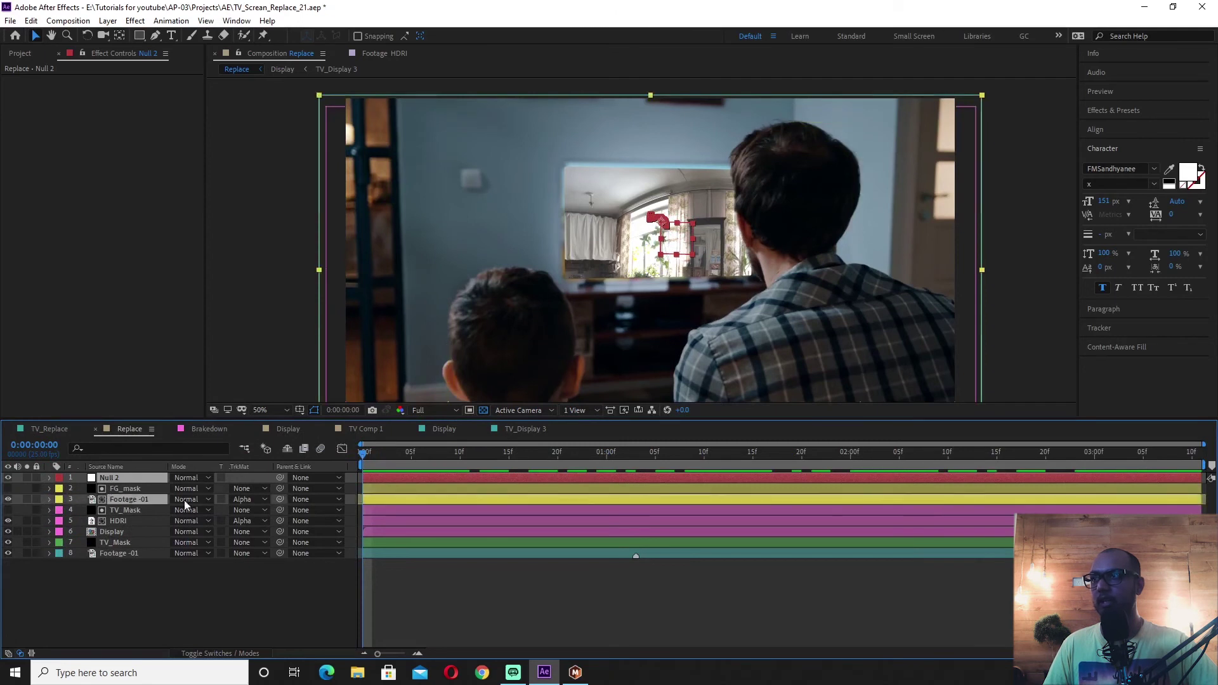
pyautogui.click(127, 520)
pyautogui.moveTo(279, 523); pyautogui.dragTo(95, 479)
pyautogui.moveTo(389, 456); pyautogui.dragTo(1199, 474)
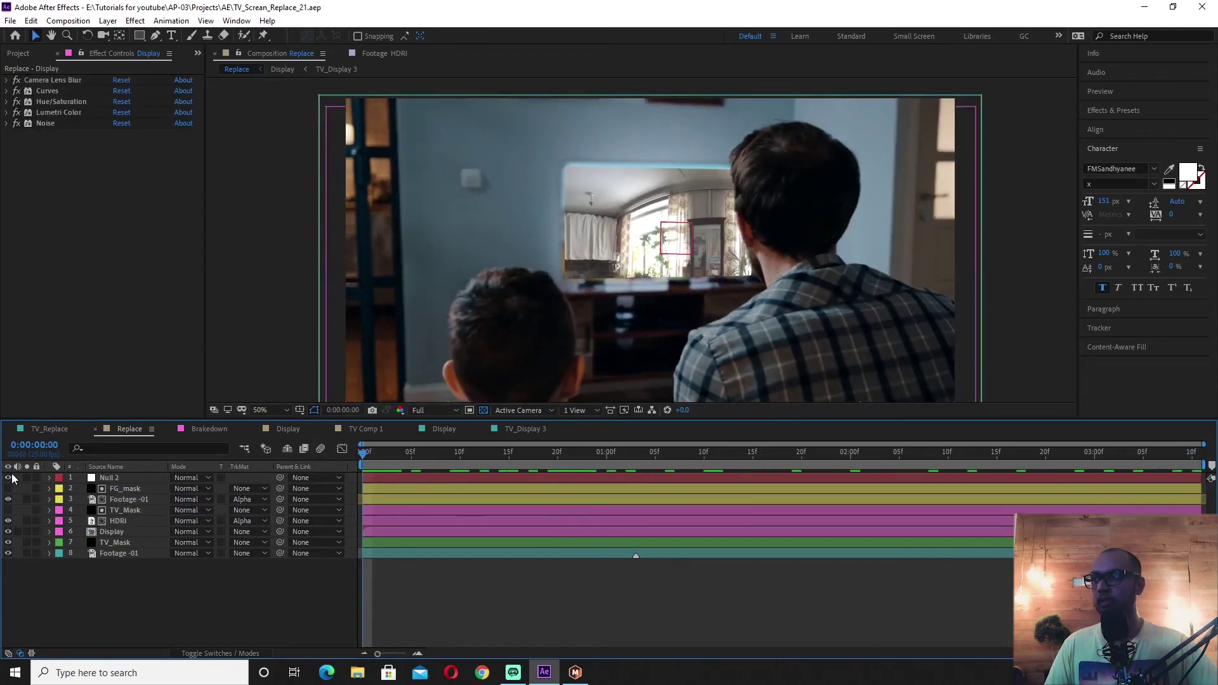
pyautogui.click(10, 477)
pyautogui.press('space')
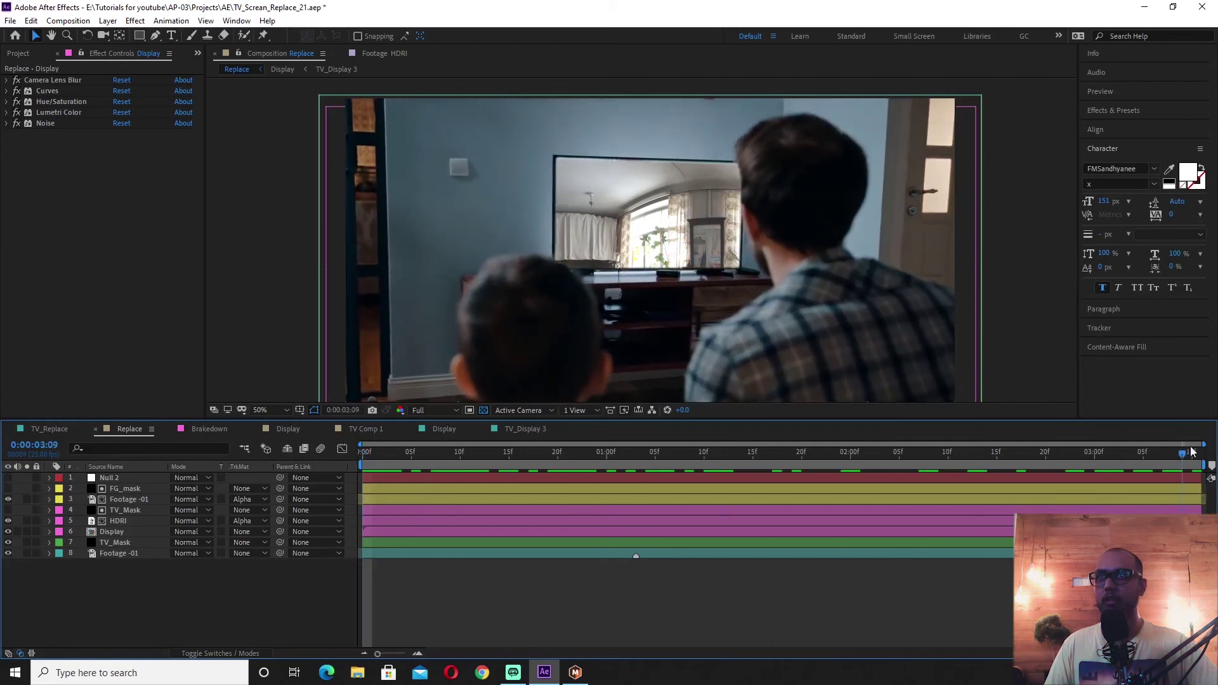
pyautogui.press('space')
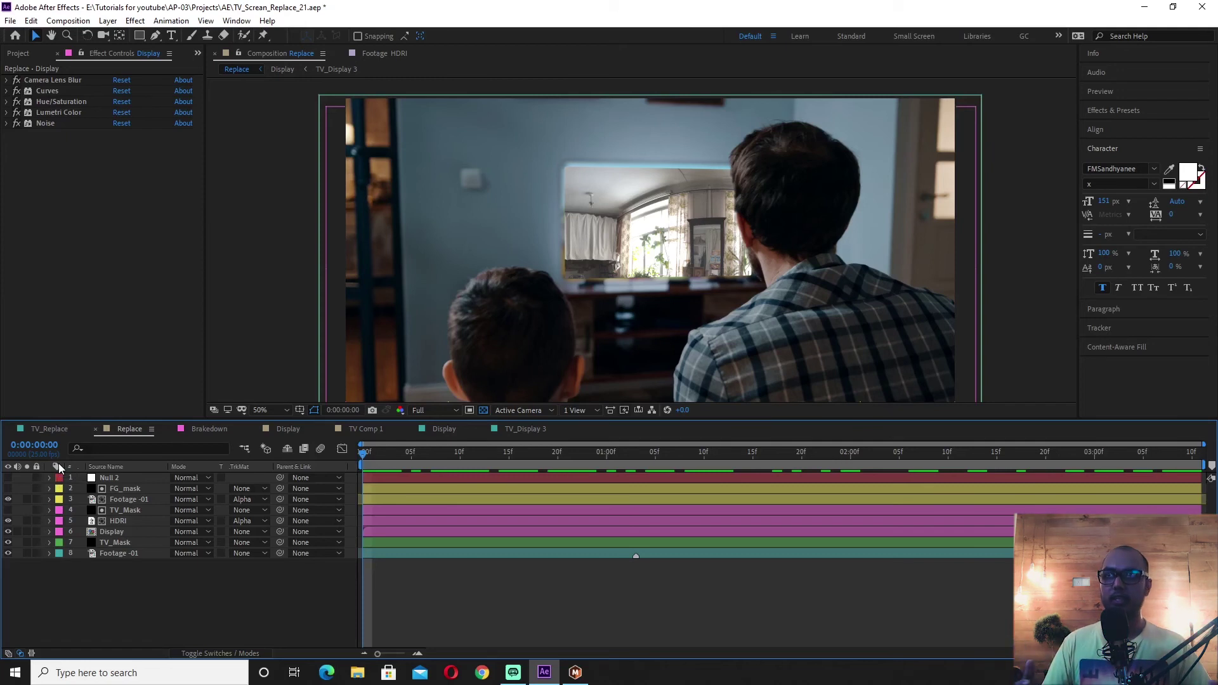
# Animate the HDRI layer's position from its first-frame placement to 859.0, 538.0 at 0:00:03:10.
pyautogui.click(127, 520)
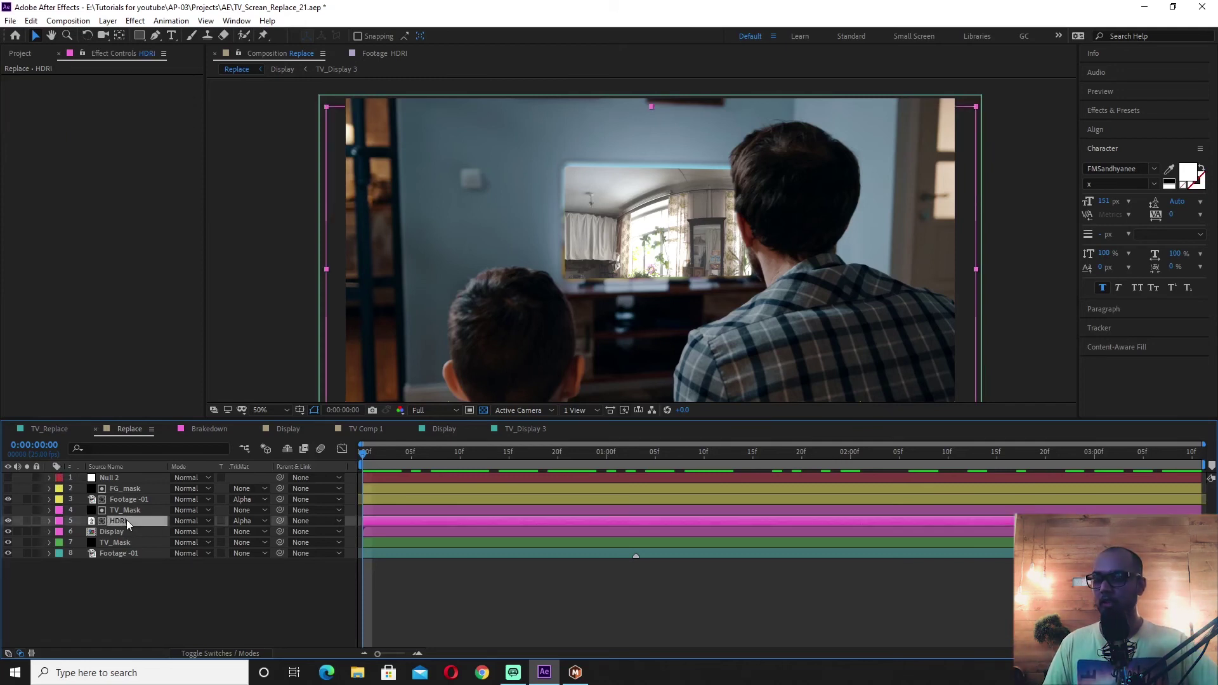
pyautogui.press('p')
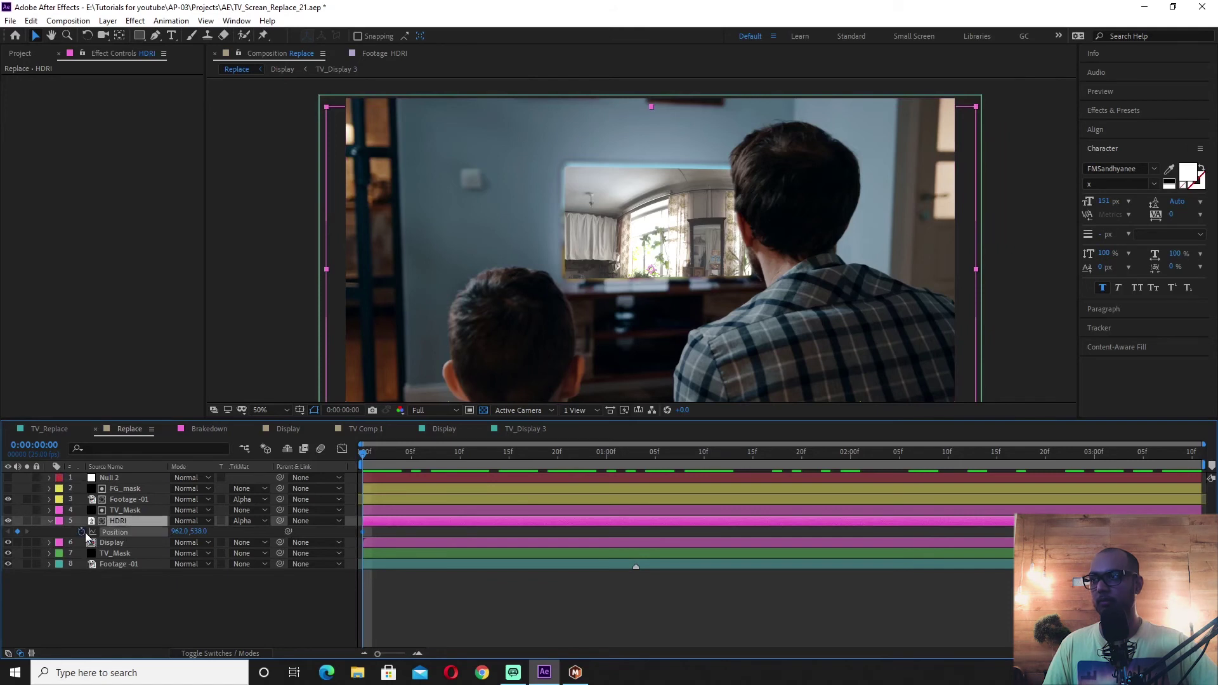
pyautogui.click(1194, 464)
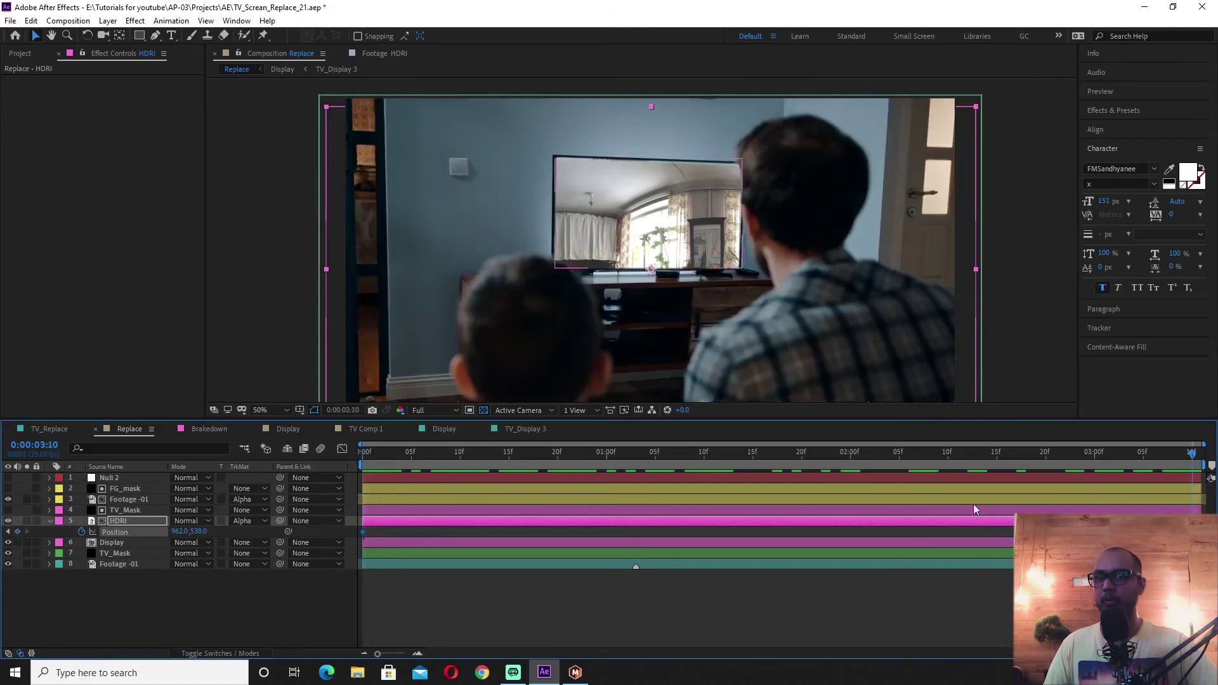
pyautogui.moveTo(180, 531); pyautogui.dragTo(113, 533)
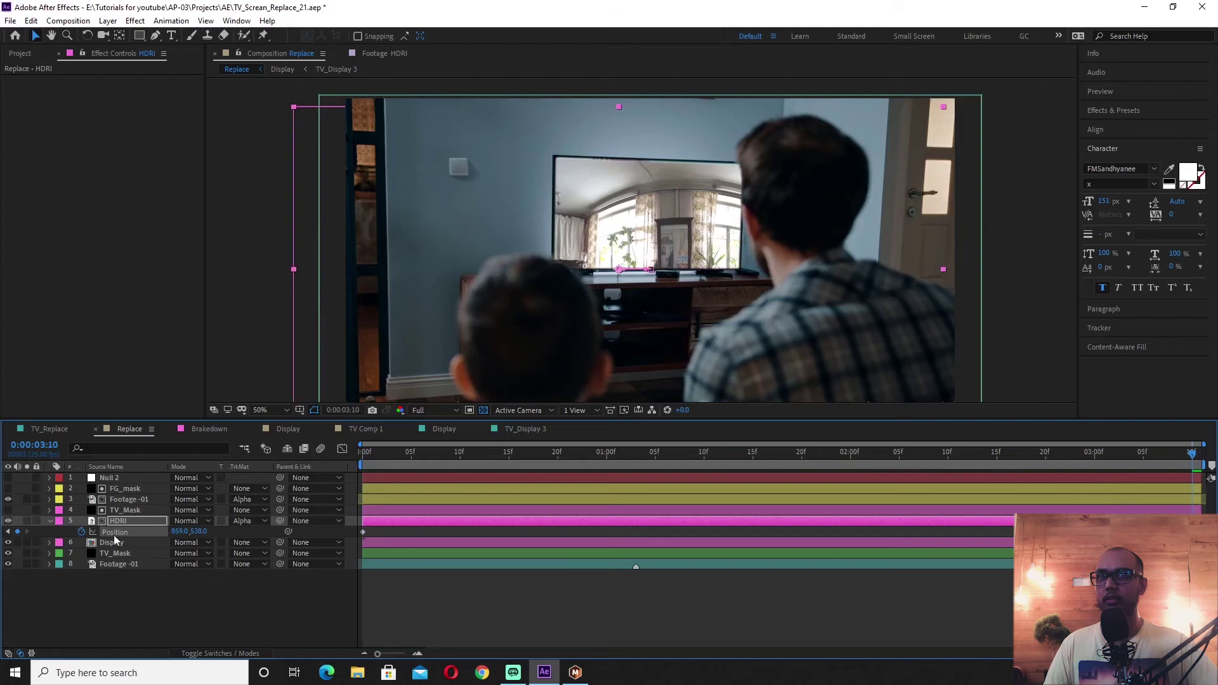
# Preview the HDRI layer's position animation, collapse its properties and return to the first frame.
pyautogui.press('space')
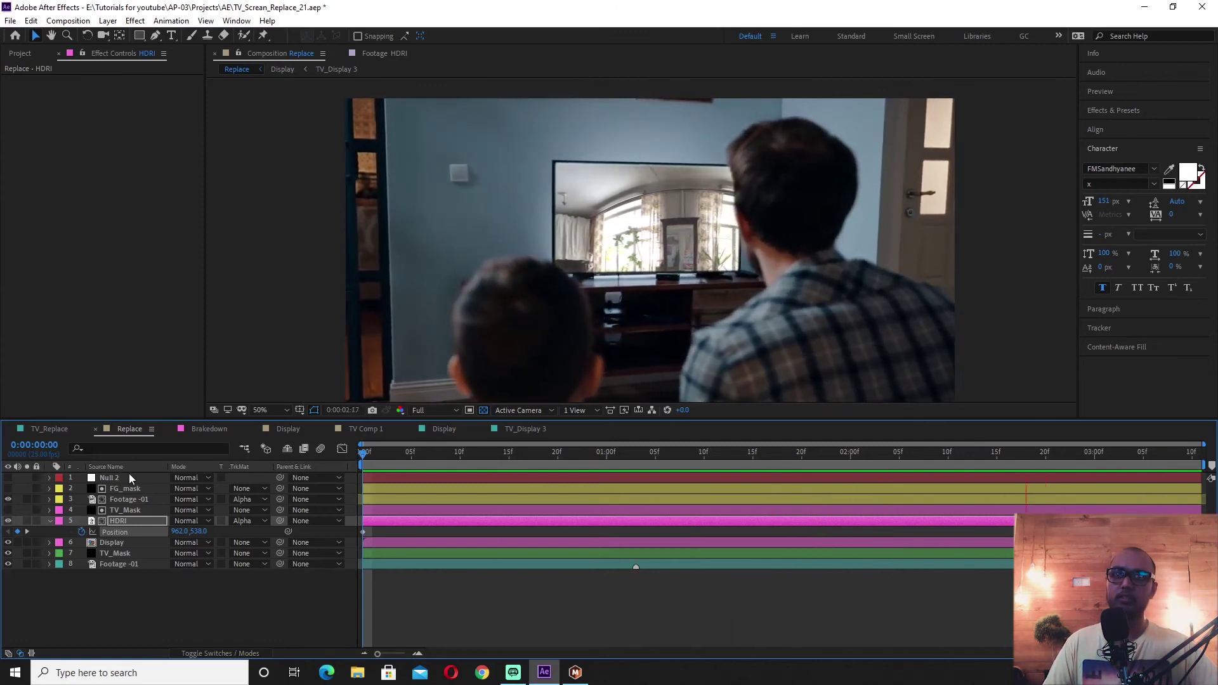
pyautogui.press('space')
pyautogui.click(55, 521)
pyautogui.press('Escape')
pyautogui.click(49, 520)
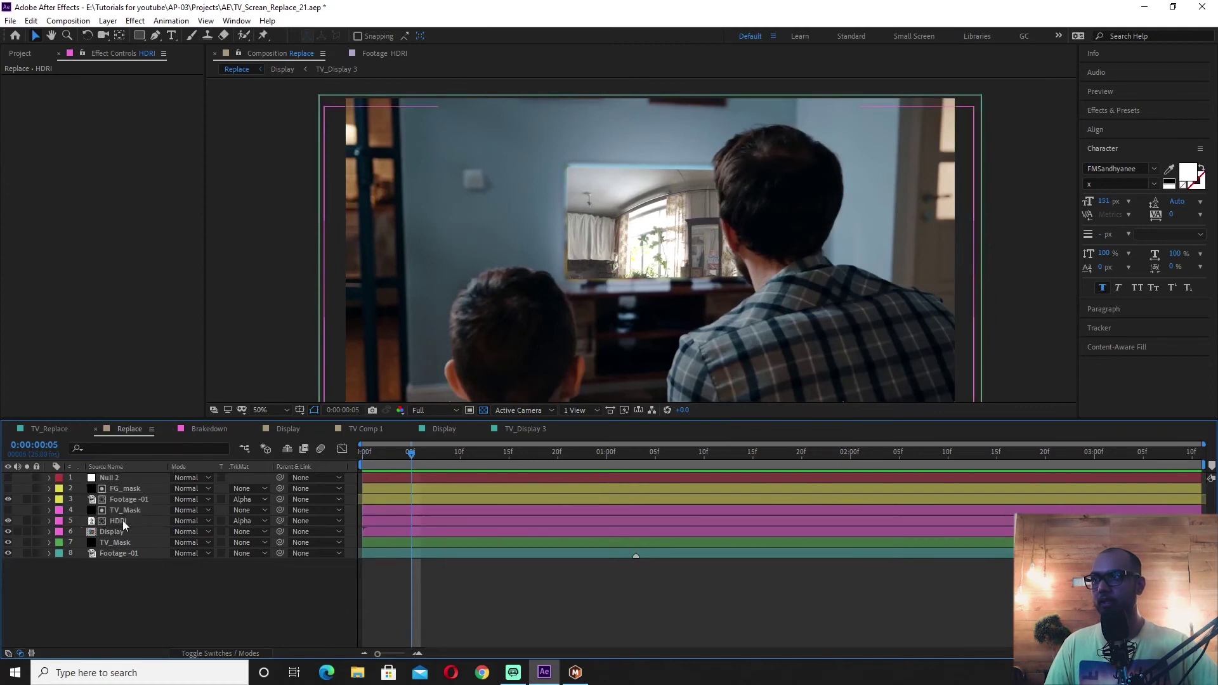
pyautogui.click(123, 520)
pyautogui.moveTo(417, 459); pyautogui.dragTo(739, 443)
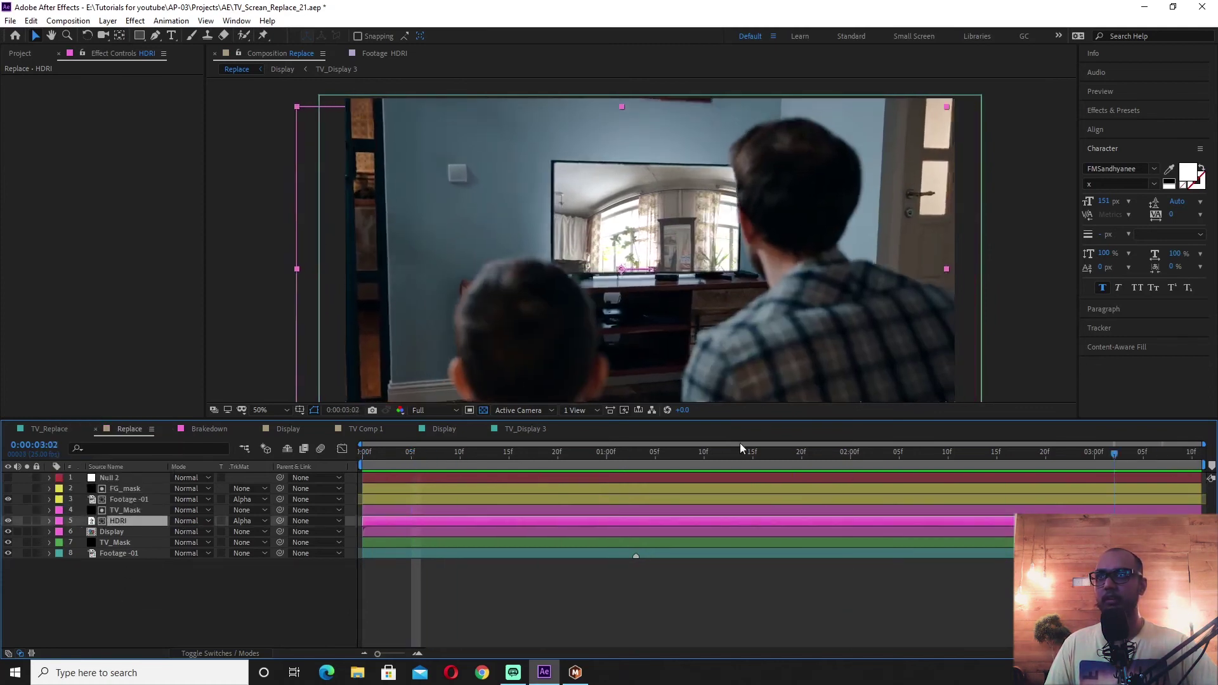
pyautogui.press('Home')
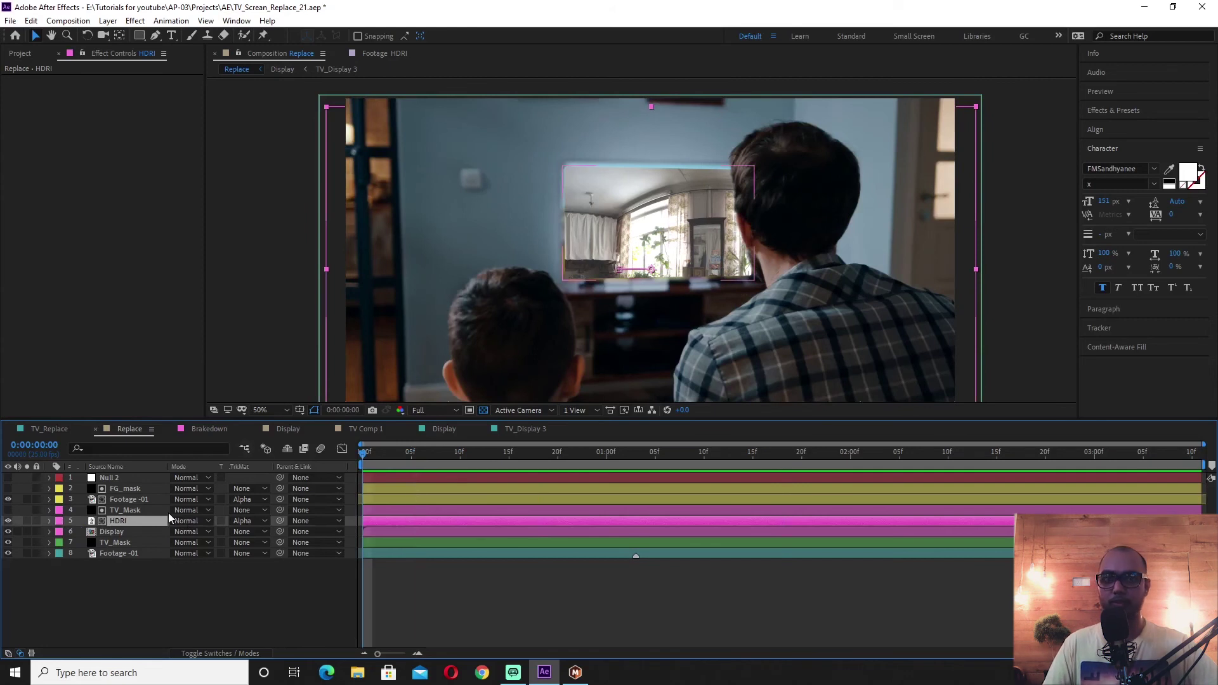
# Set the HDRI layer's blending mode to Multiply and its opacity to 10%.
pyautogui.click(200, 521)
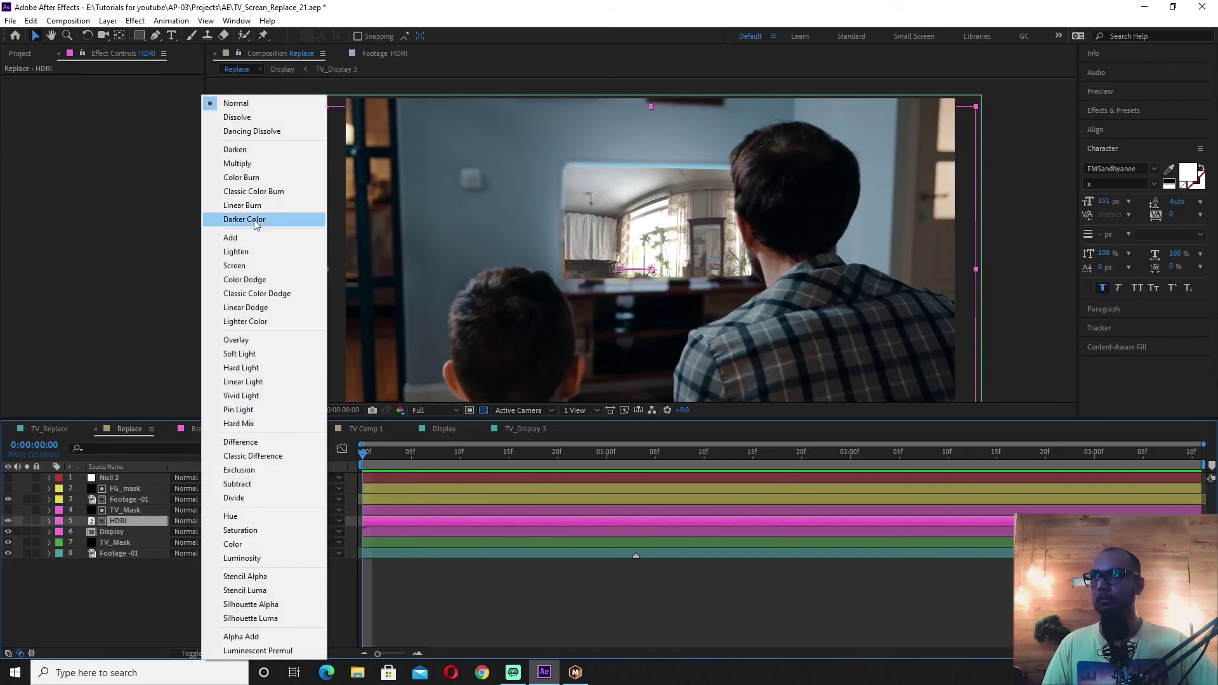
pyautogui.click(262, 117)
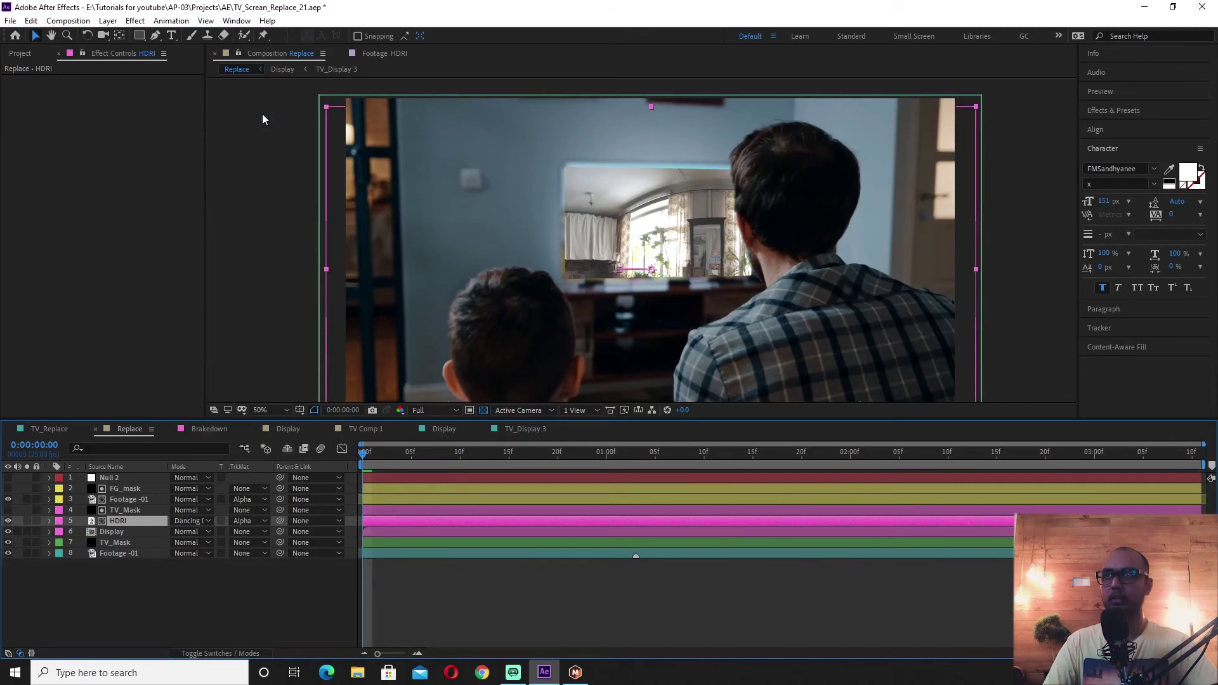
pyautogui.hotkey('shift', '=')
pyautogui.hotkey('shift', '=')
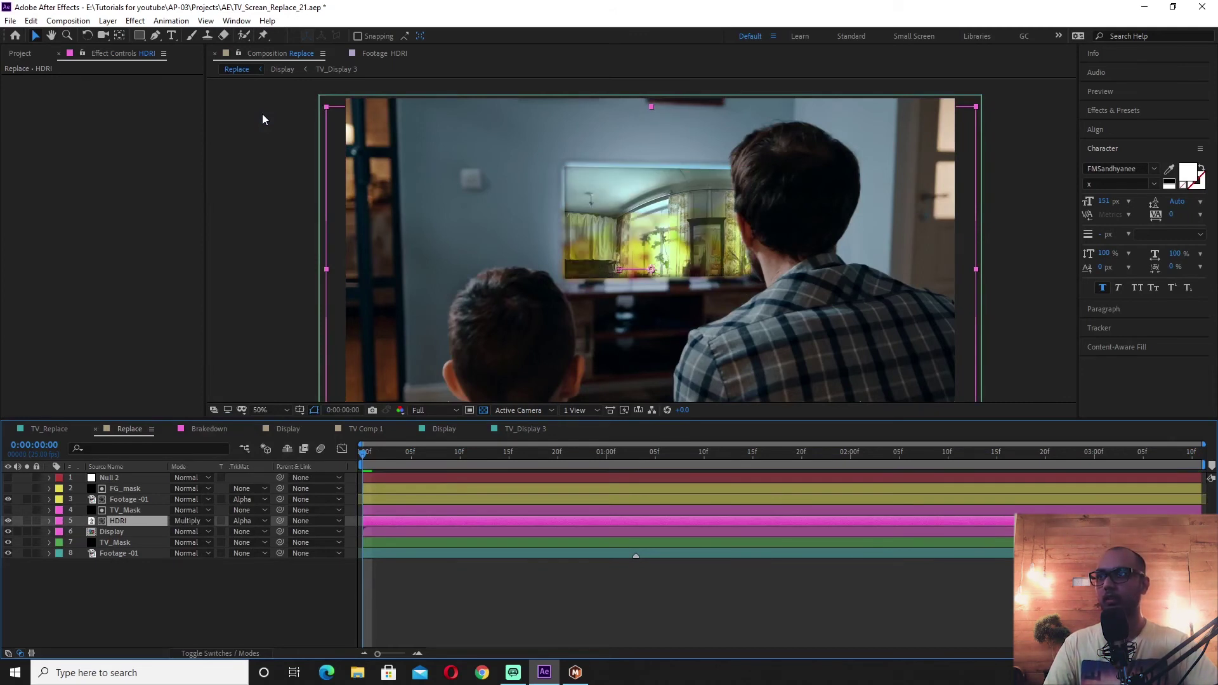
pyautogui.press('t')
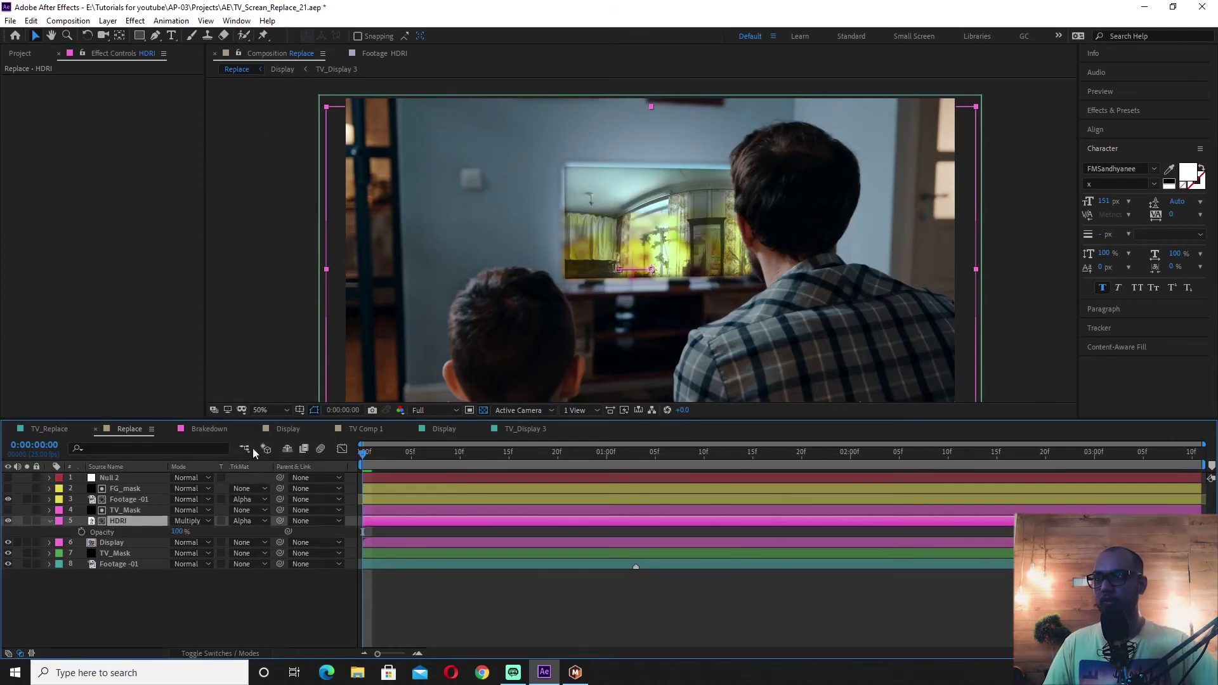
pyautogui.click(180, 532)
pyautogui.write('10')
pyautogui.press('Return')
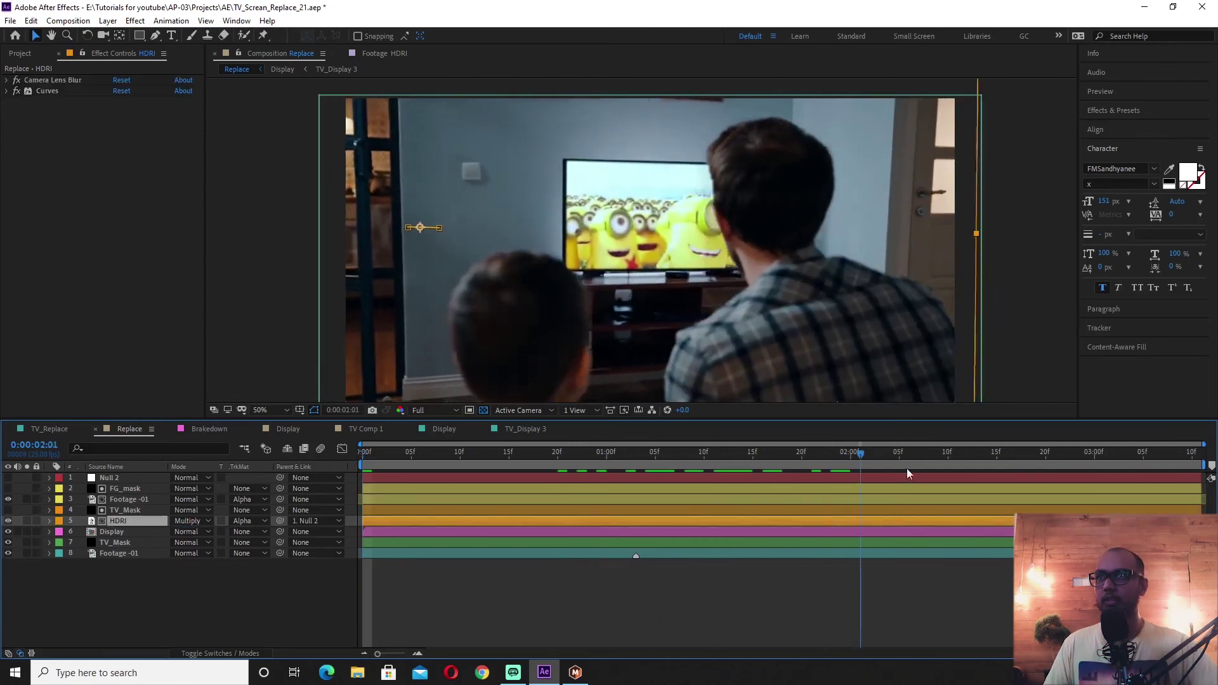
# Examine the faint HDRI reflection on the TV screen up close at the last and first frames.
pyautogui.scroll(3, 636, 228)
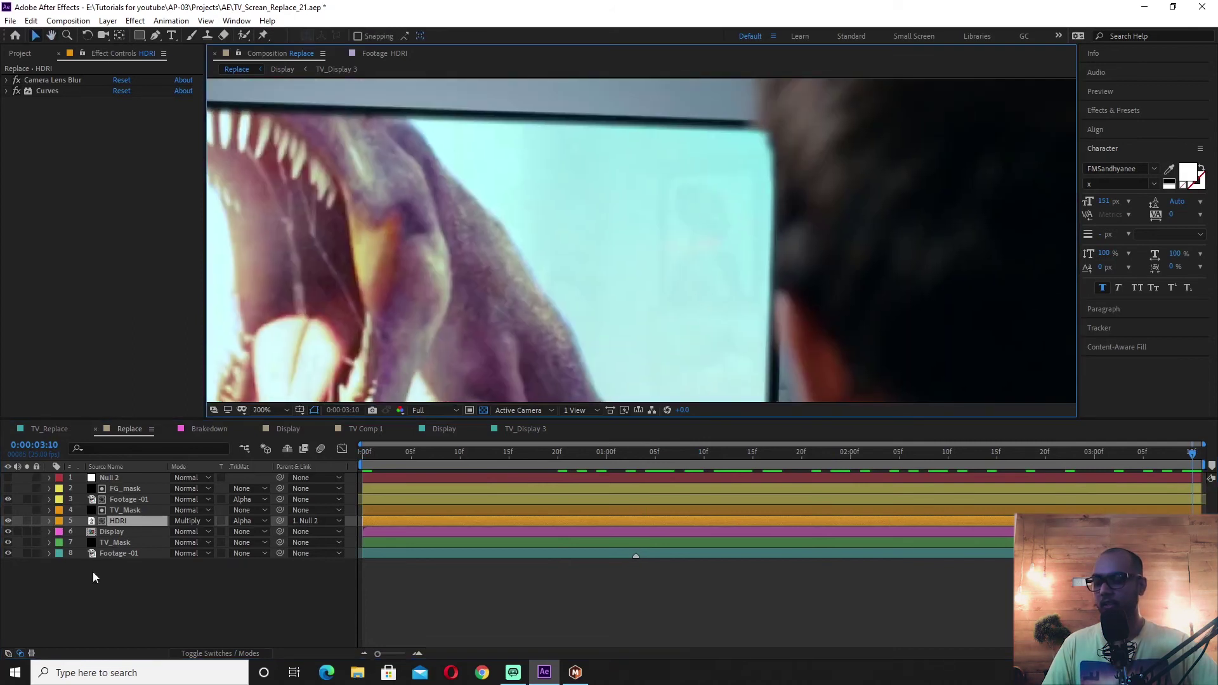
pyautogui.press('t')
pyautogui.press('t')
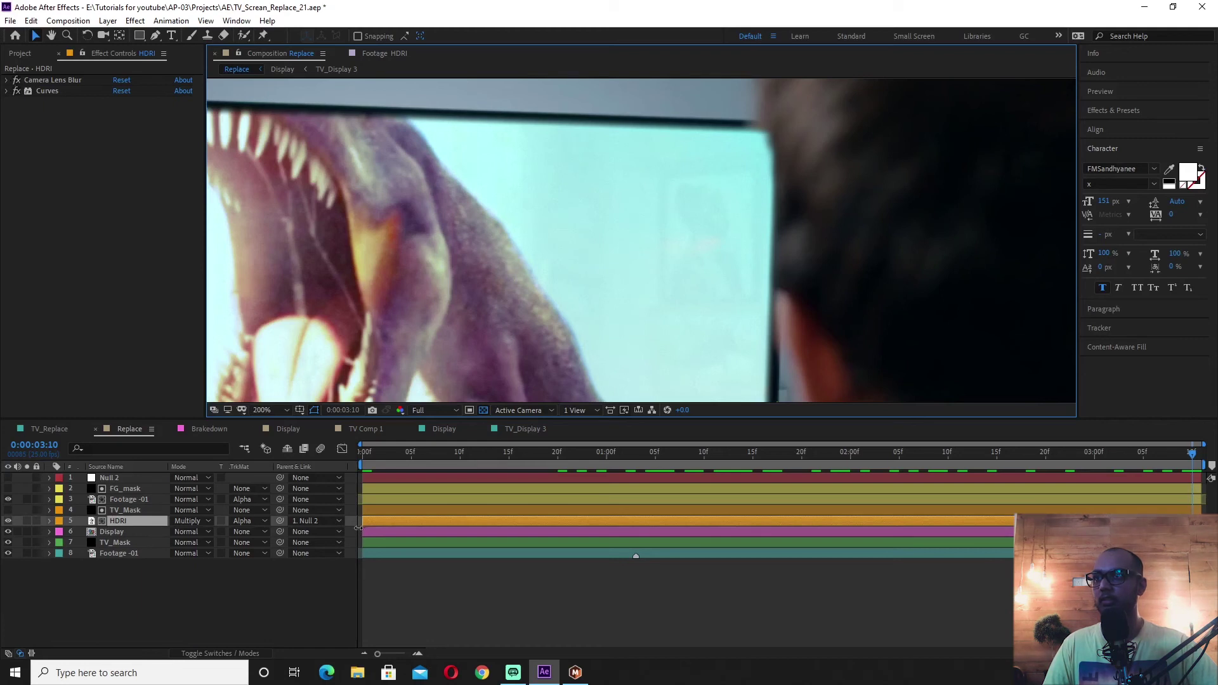
pyautogui.click(402, 531)
pyautogui.press('Home')
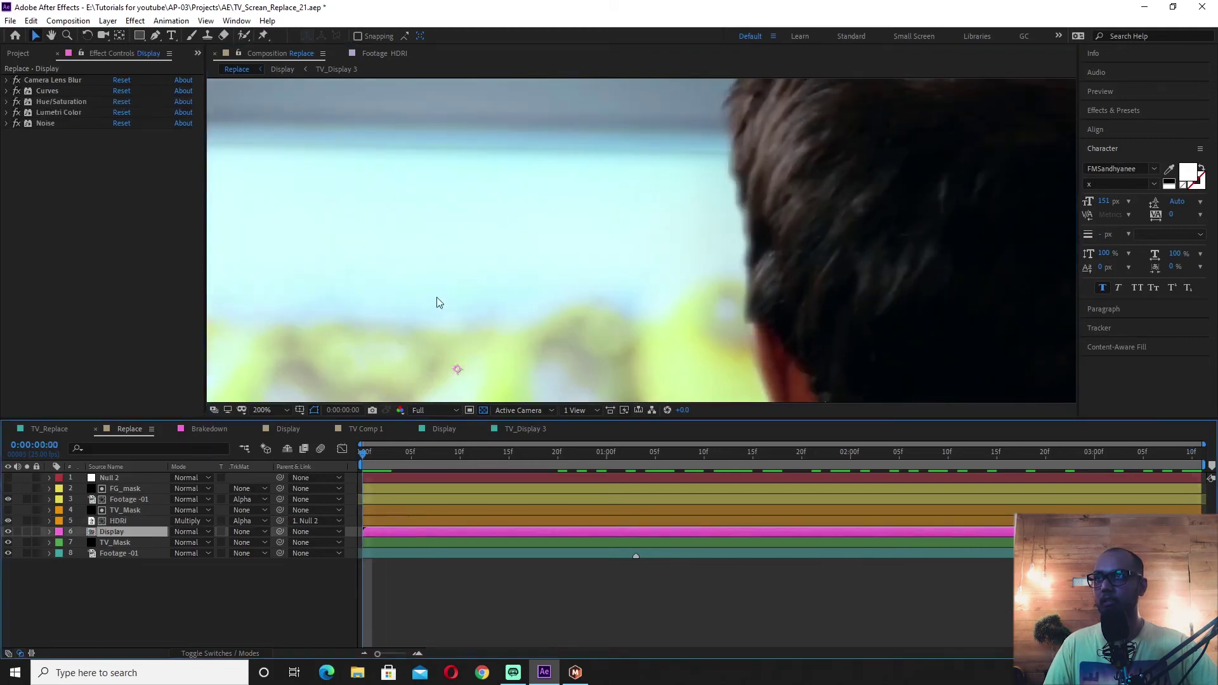
pyautogui.scroll(-4, 493, 207)
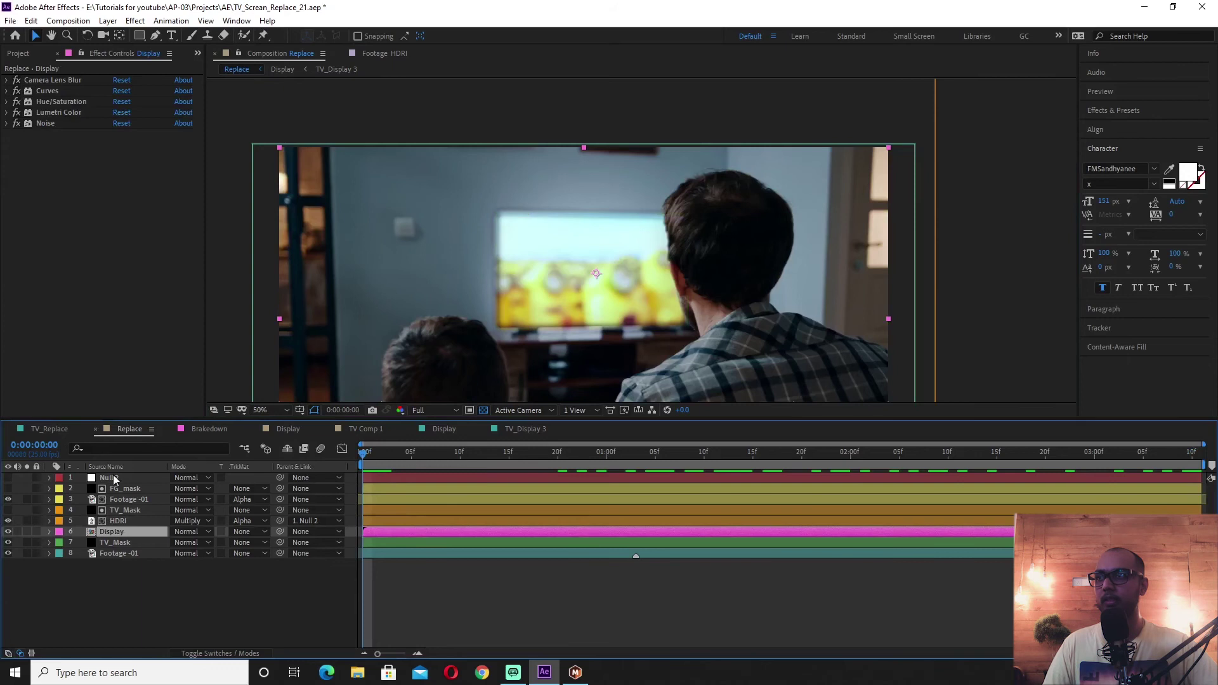
# Show the HDRI layer's Curves effect, inspect the reflection at 0:00:03:10 and play the composition.
pyautogui.click(126, 520)
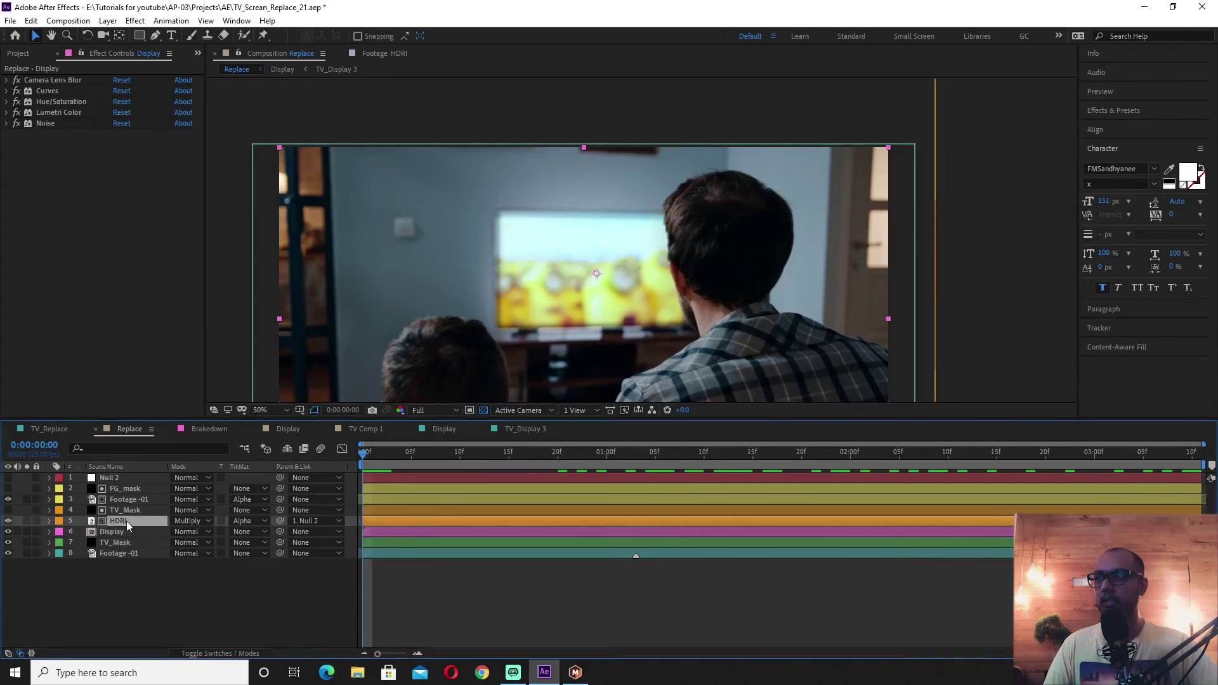
pyautogui.click(7, 91)
pyautogui.click(47, 92)
pyautogui.moveTo(530, 461); pyautogui.dragTo(1193, 452)
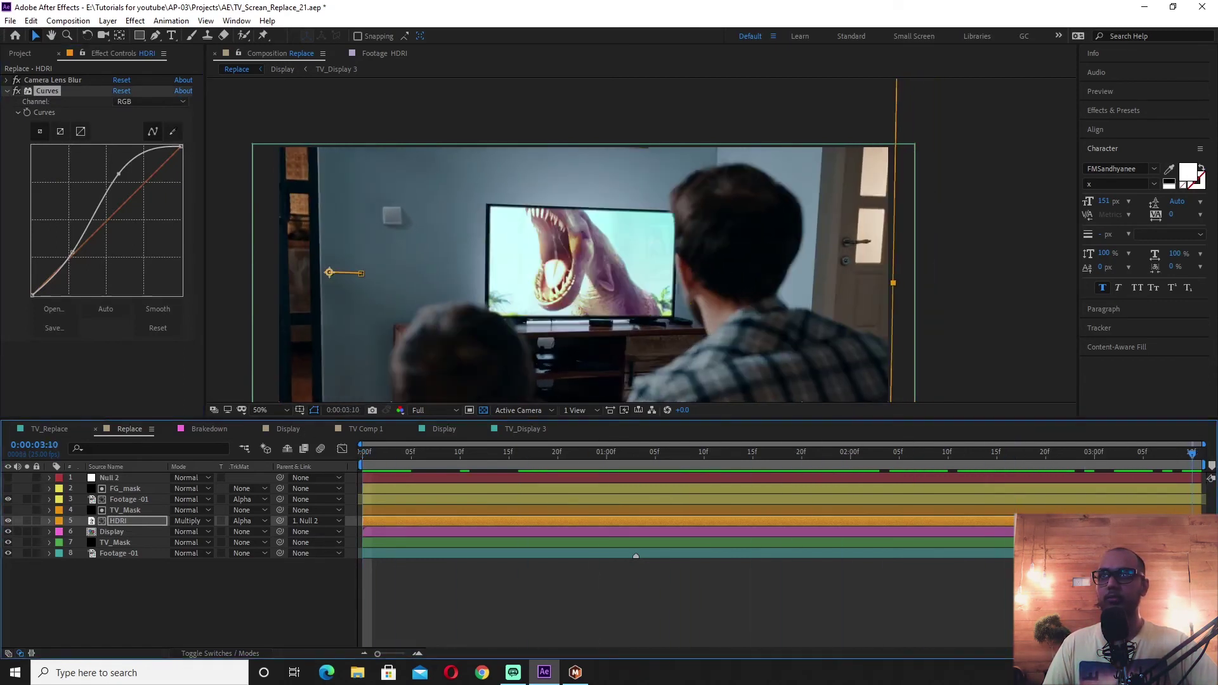
pyautogui.scroll(2, 671, 243)
pyautogui.scroll(-2, 664, 236)
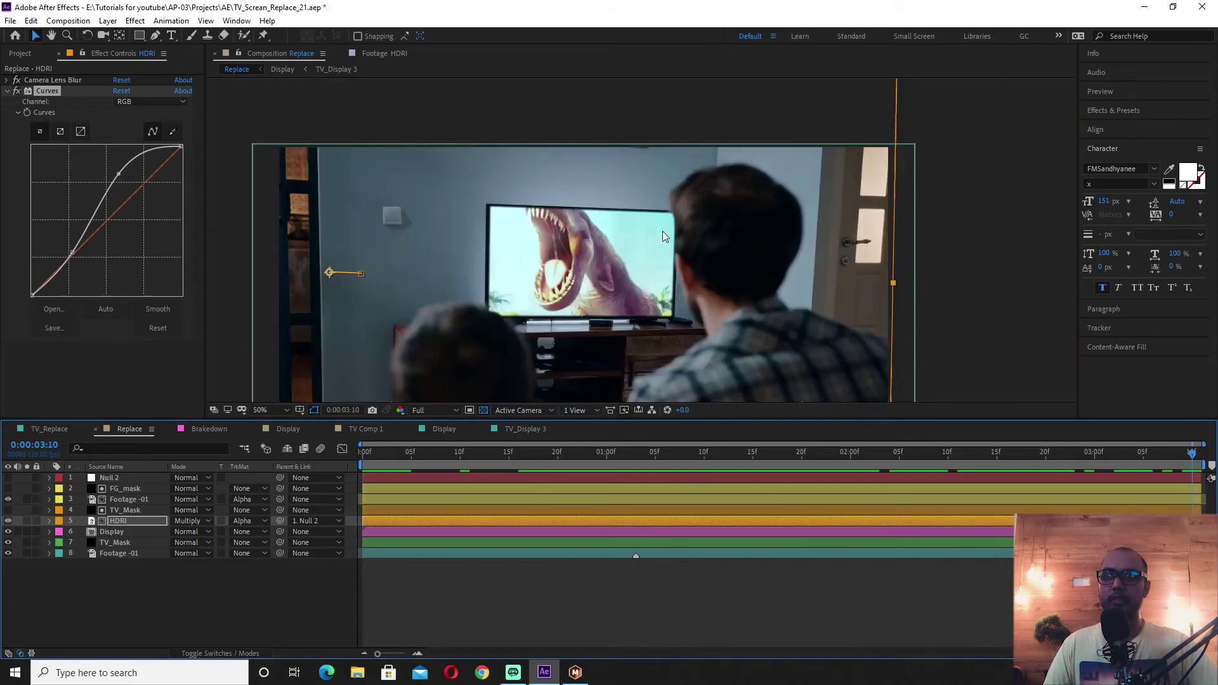
pyautogui.press('space')
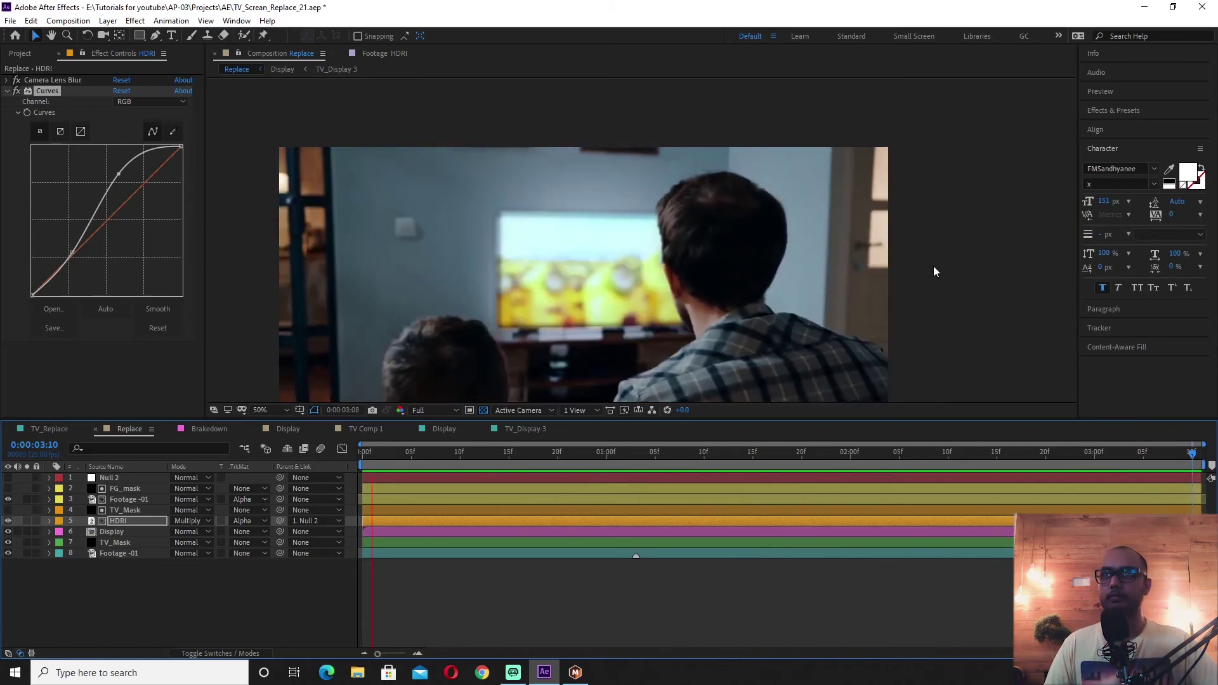
pyautogui.press('space')
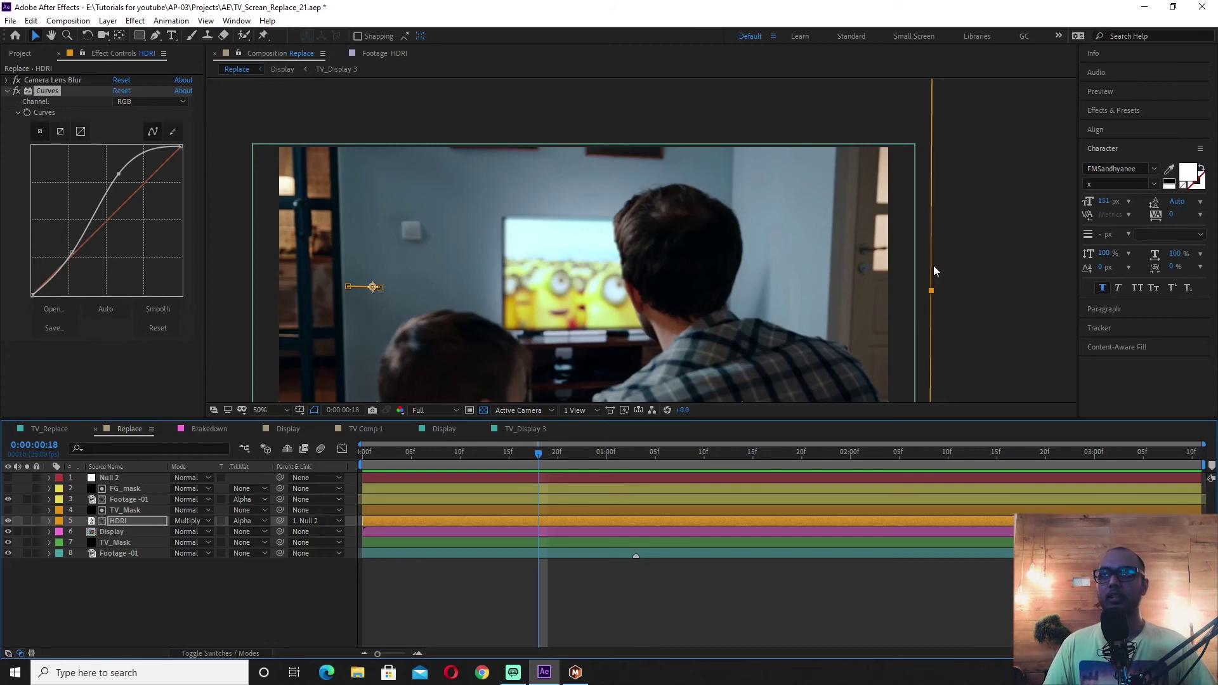
# Replay the composition from the first frame and inspect the composited TV screen at 0:00:03:10 and 0:00:01:03.
pyautogui.press('pageup')
pyautogui.press('pageup')
pyautogui.press('pageup')
pyautogui.press('pageup')
pyautogui.press('pageup')
pyautogui.press('Home')
pyautogui.press('space')
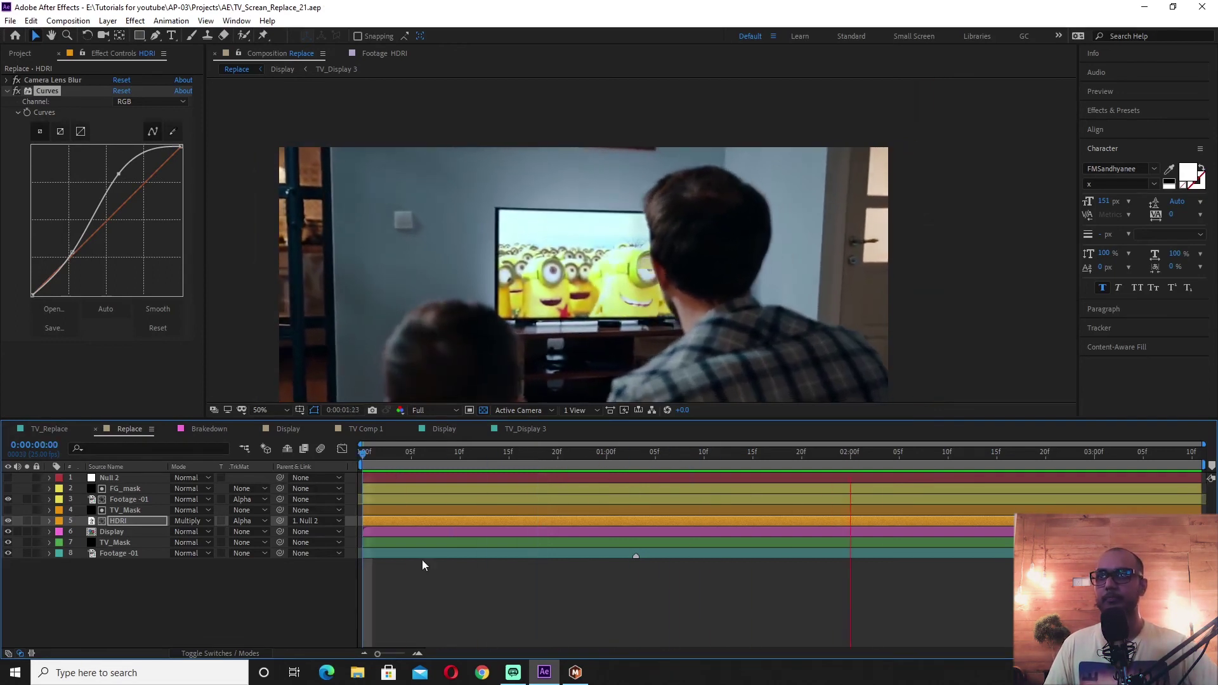
pyautogui.press('space')
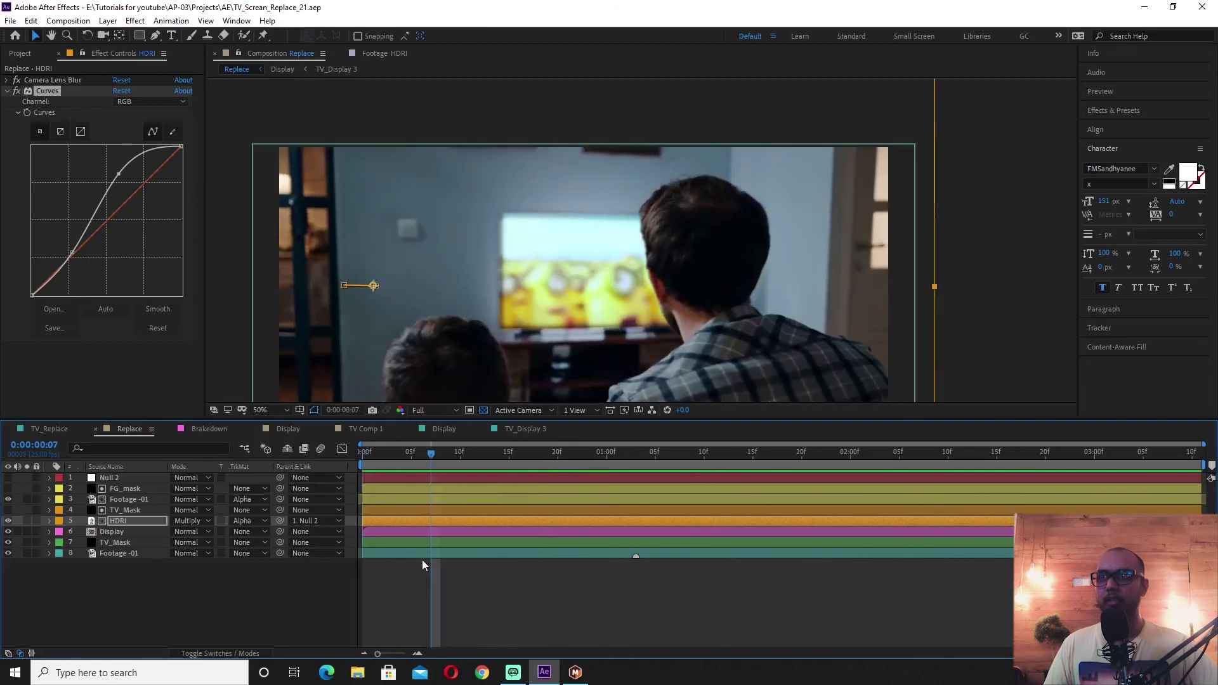
pyautogui.moveTo(365, 452); pyautogui.dragTo(1190, 451)
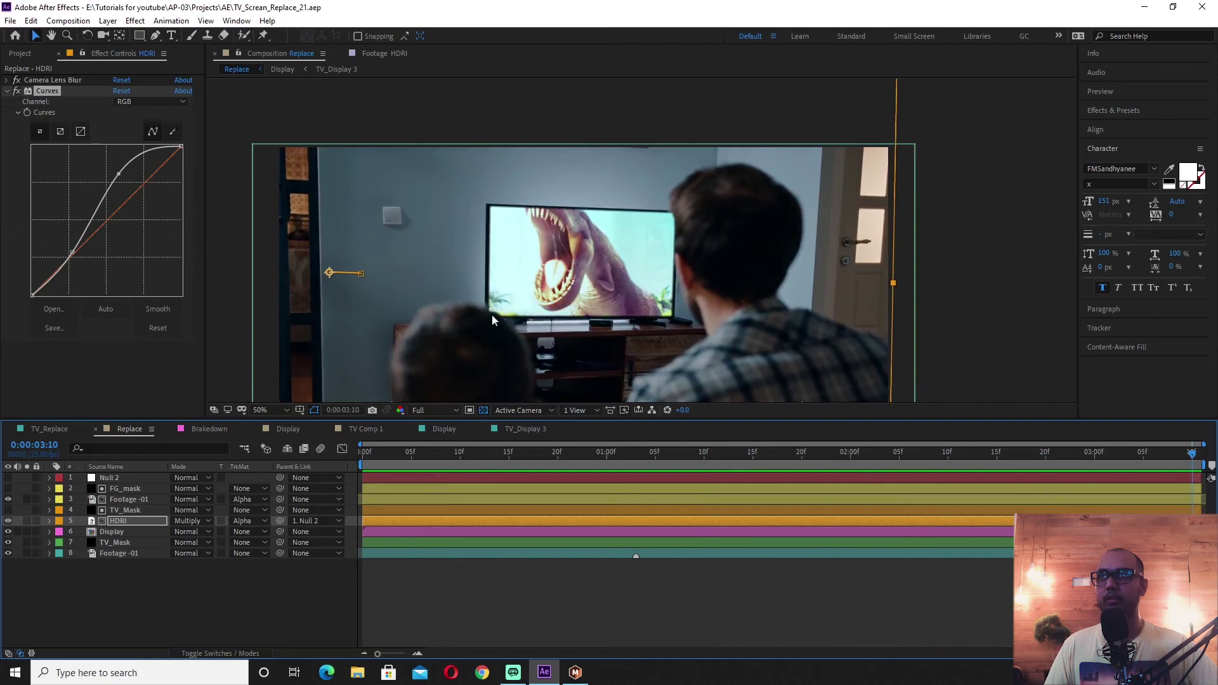
pyautogui.click(639, 461)
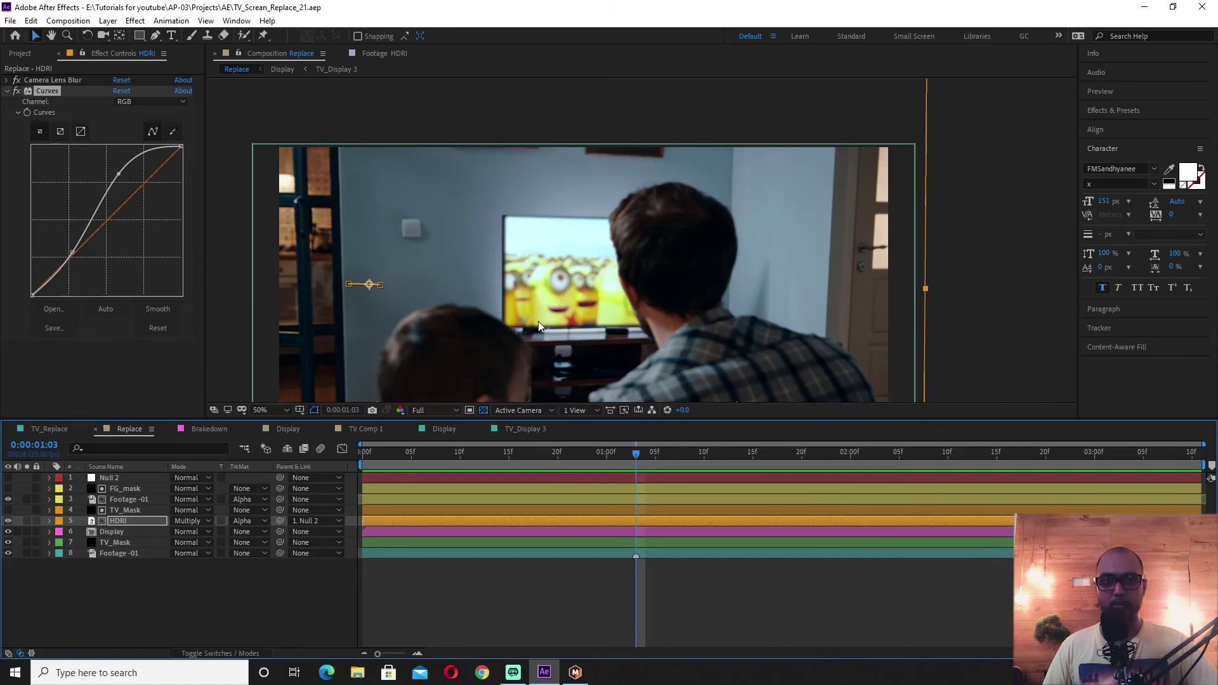
pyautogui.press('.')
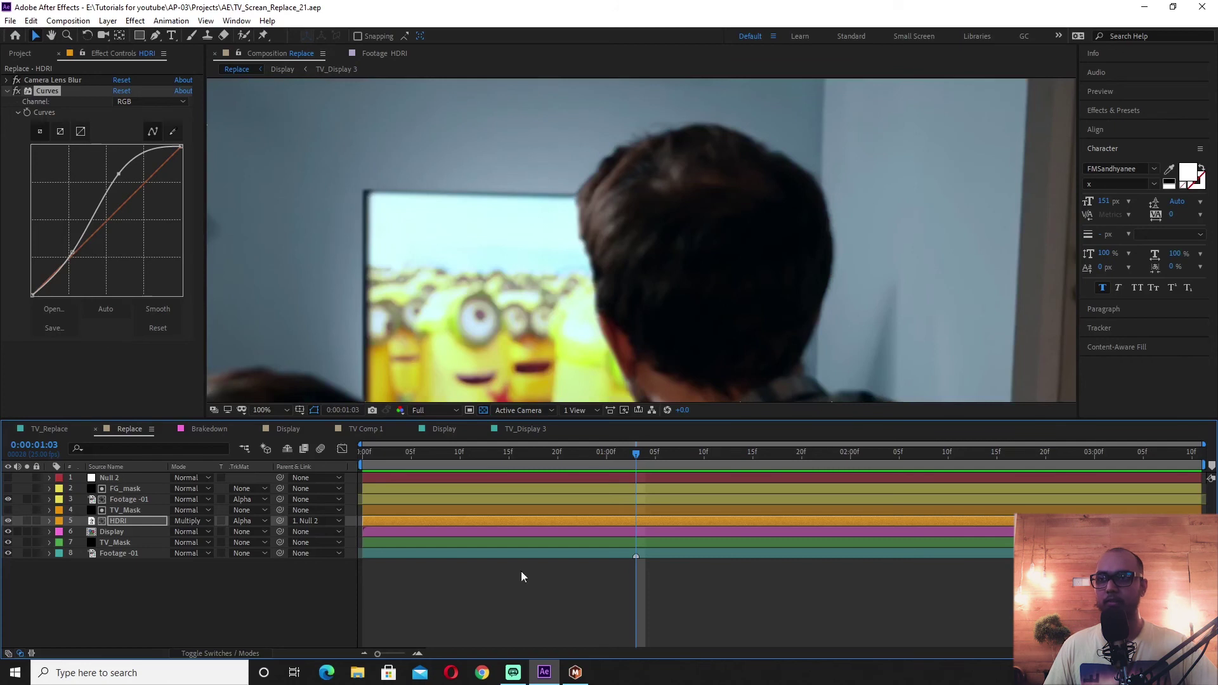
# Switch to Mocha Pro and copy the Track 0-1 layer's Mocha shape data for AE to the clipboard.
pyautogui.click(575, 671)
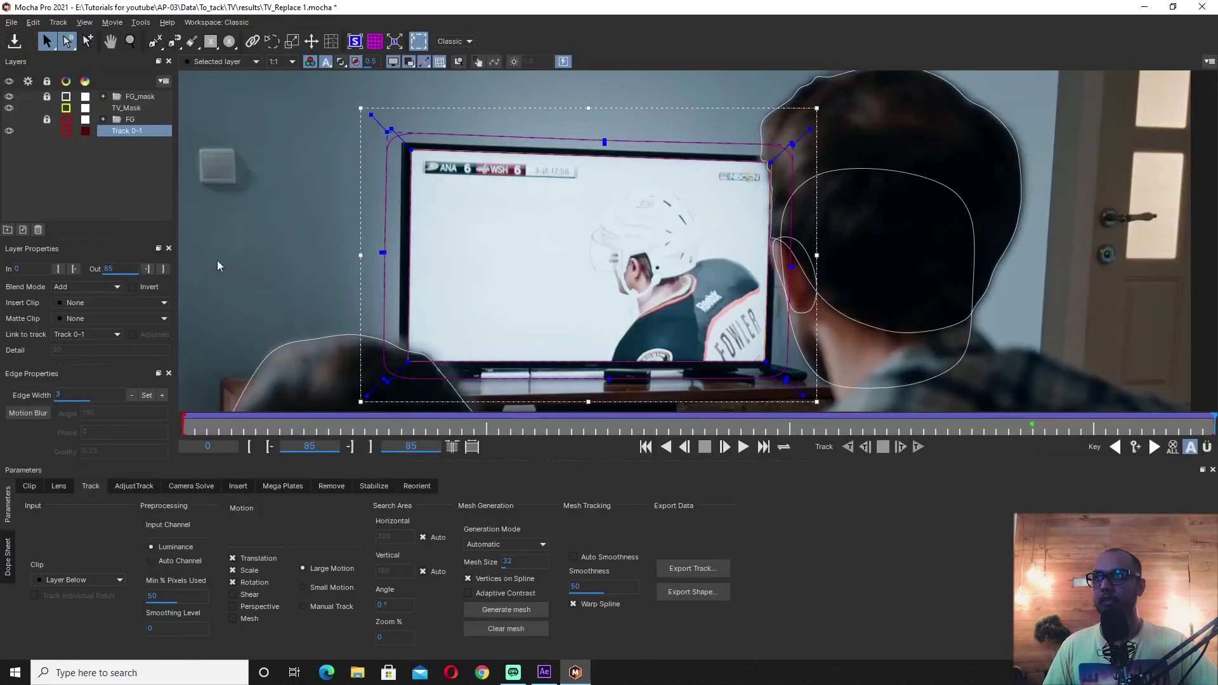
pyautogui.click(690, 591)
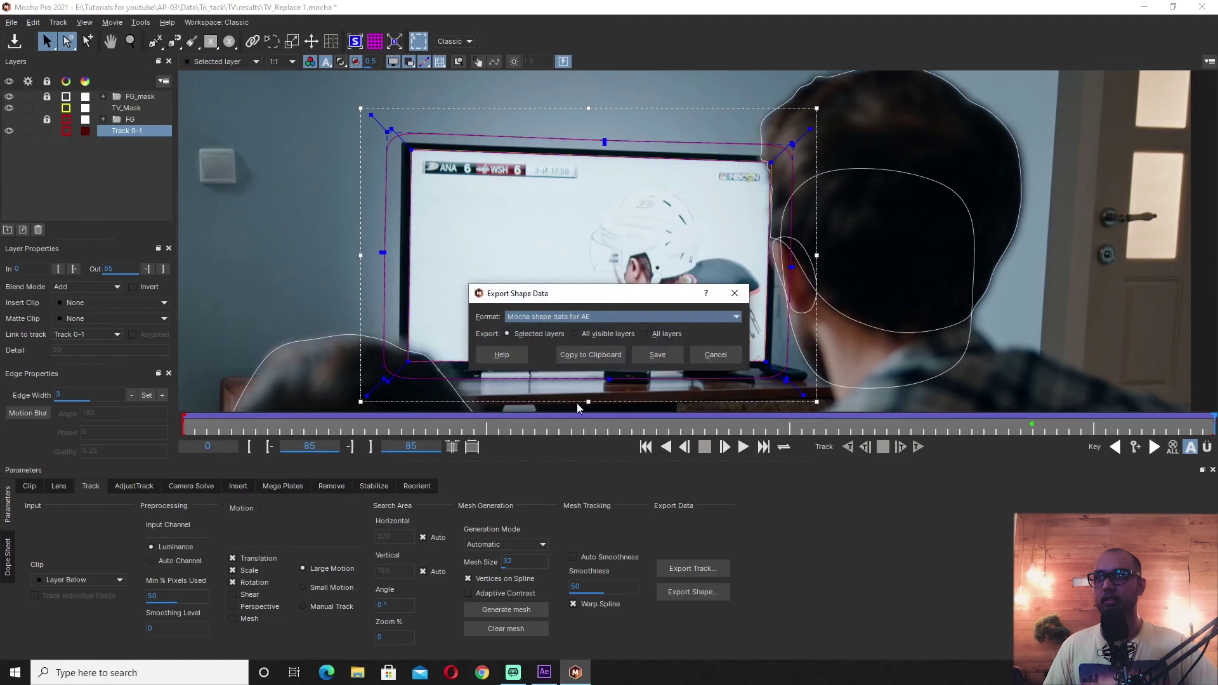
pyautogui.click(576, 355)
# Switch back to After Effects, create a black solid named outer mask above TV_Mask and paste the copied mask shapes onto it.
pyautogui.click(544, 673)
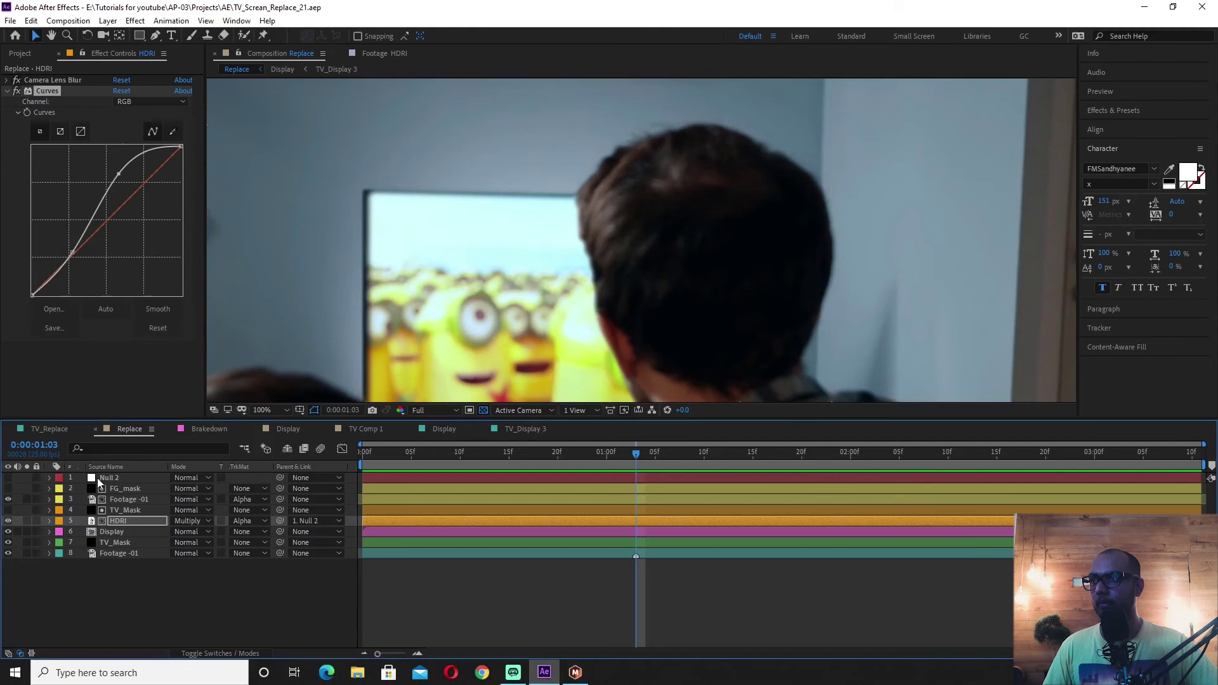
pyautogui.rightClick(163, 581)
pyautogui.click(367, 474)
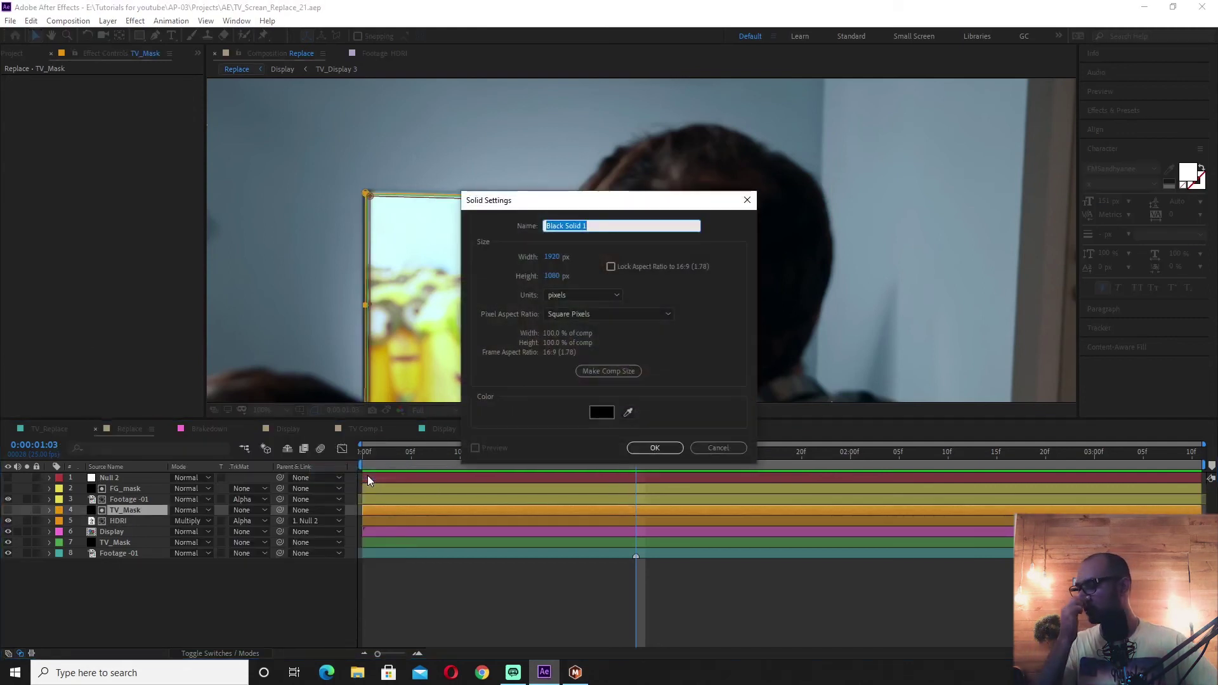
pyautogui.write('outer mask')
pyautogui.press('Return')
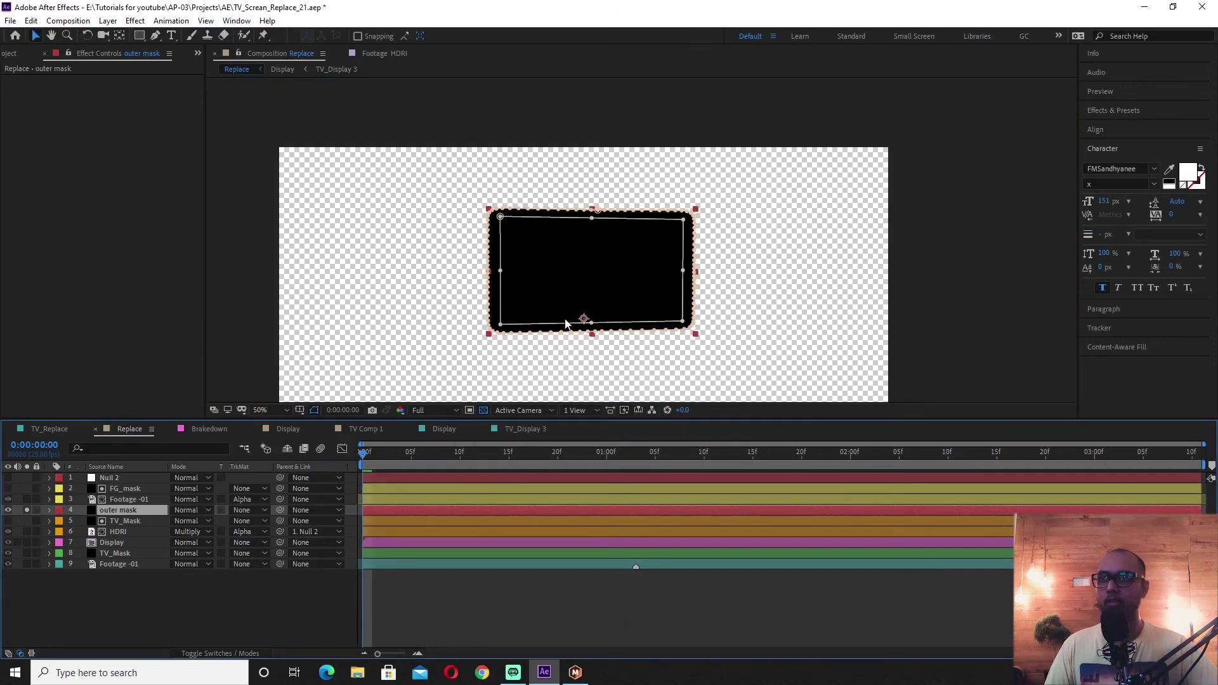
pyautogui.moveTo(548, 301); pyautogui.dragTo(653, 250)
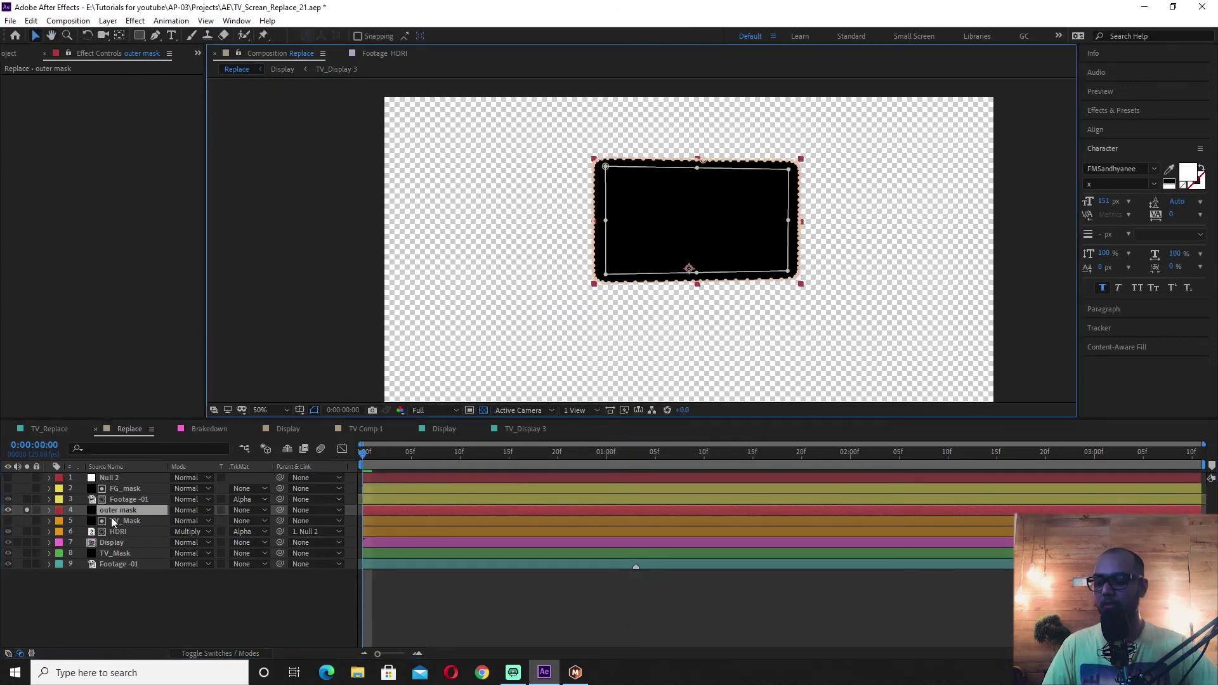
# Set the outer mask layer's second Track 0-1 mask to Subtract and unsolo the layer.
pyautogui.press('m')
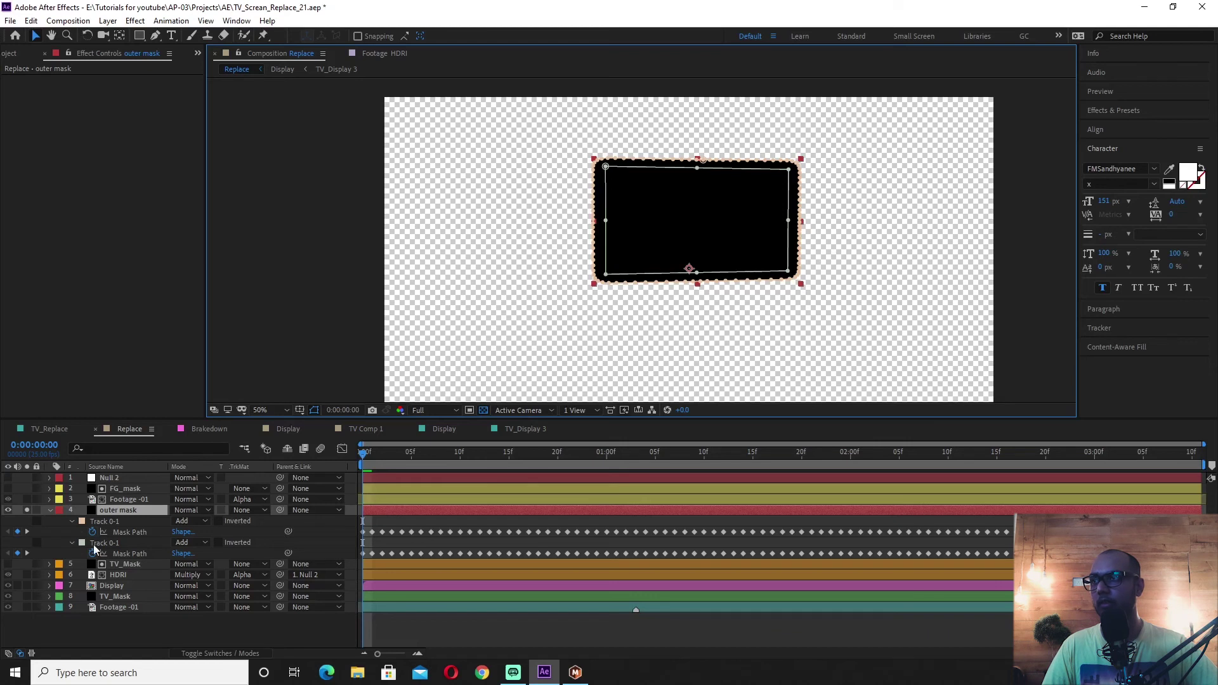
pyautogui.click(183, 546)
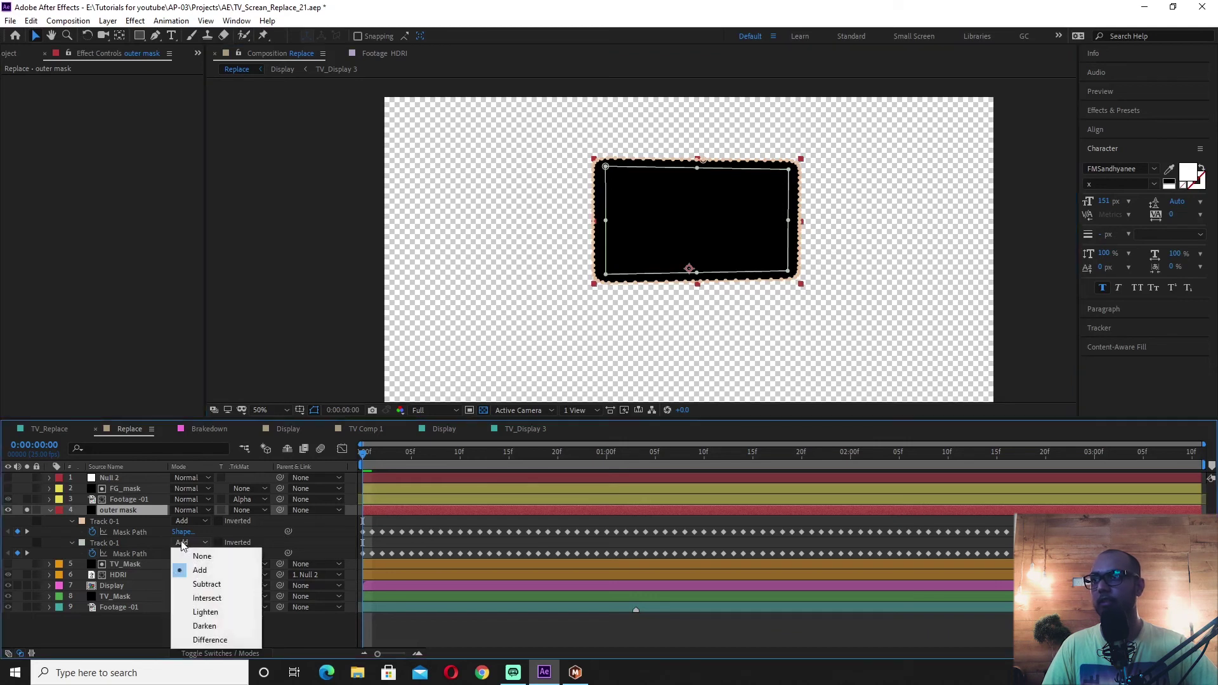
pyautogui.click(201, 587)
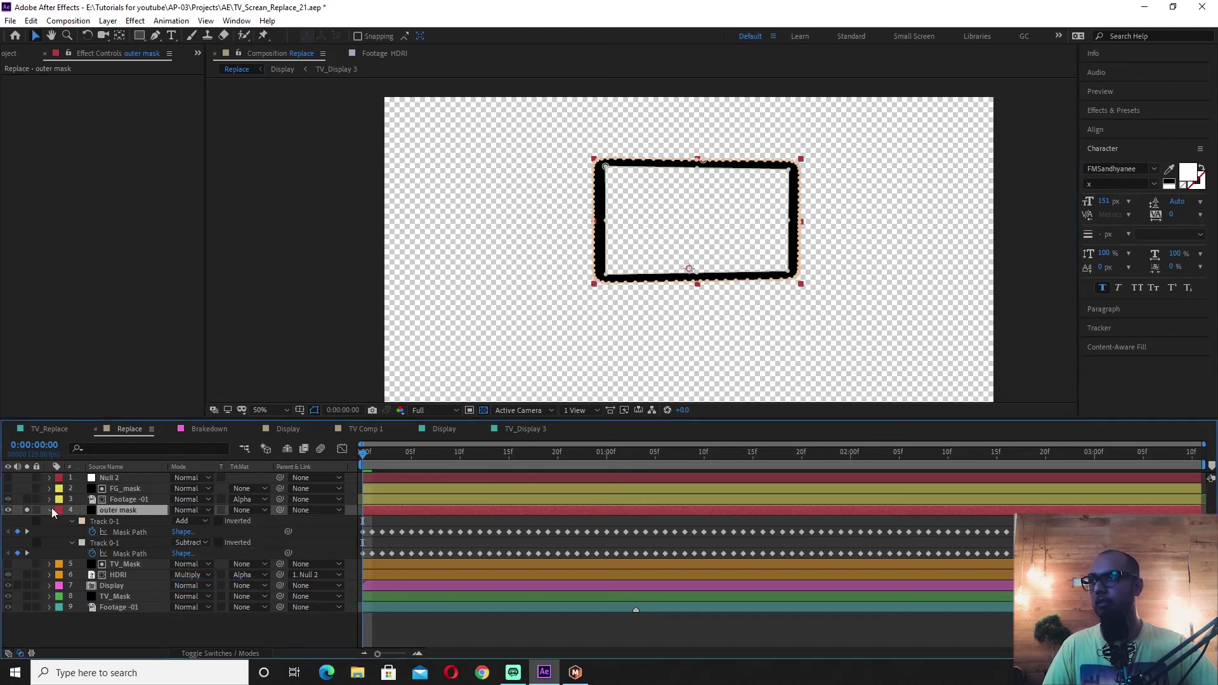
pyautogui.click(50, 510)
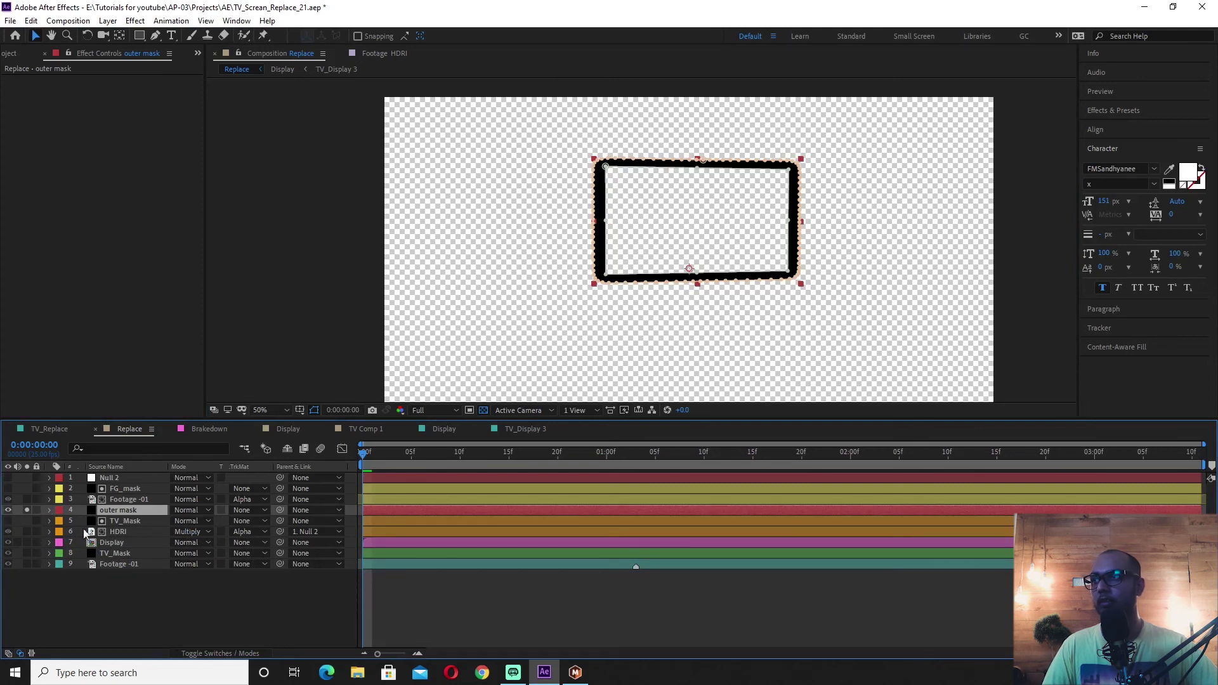
pyautogui.click(27, 510)
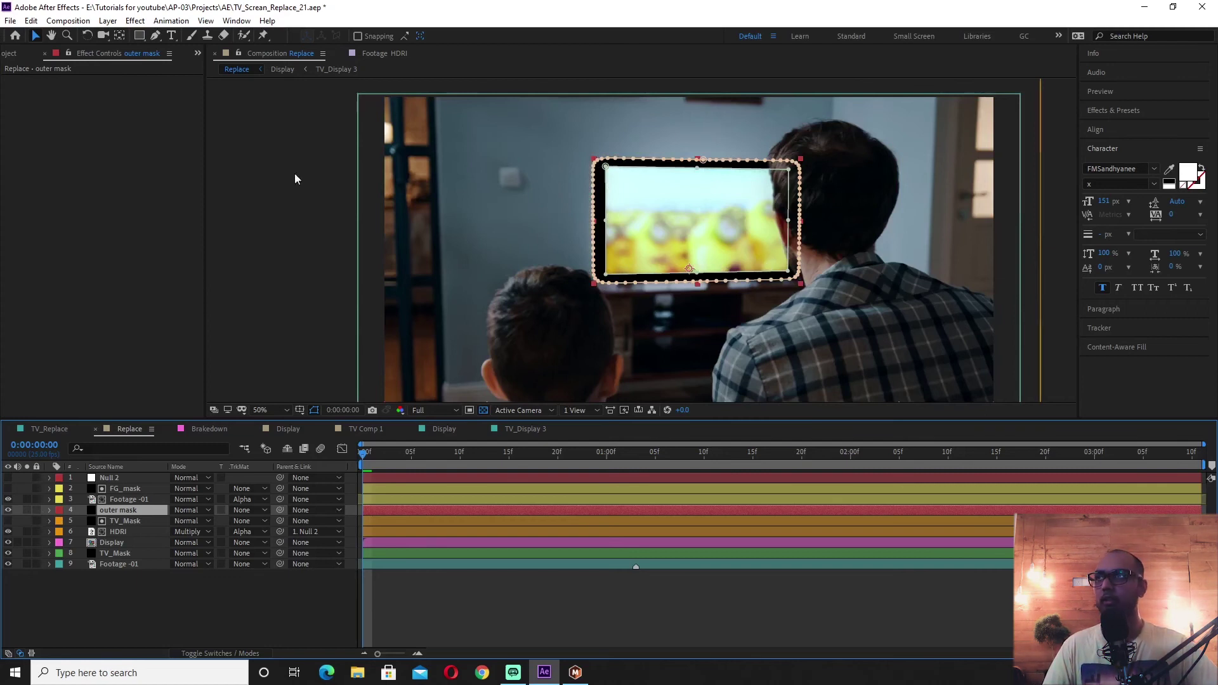
# Apply the Fill effect to the outer mask layer and set its color to white, FFFFFF.
pyautogui.click(1100, 112)
pyautogui.click(1101, 126)
pyautogui.write('fill')
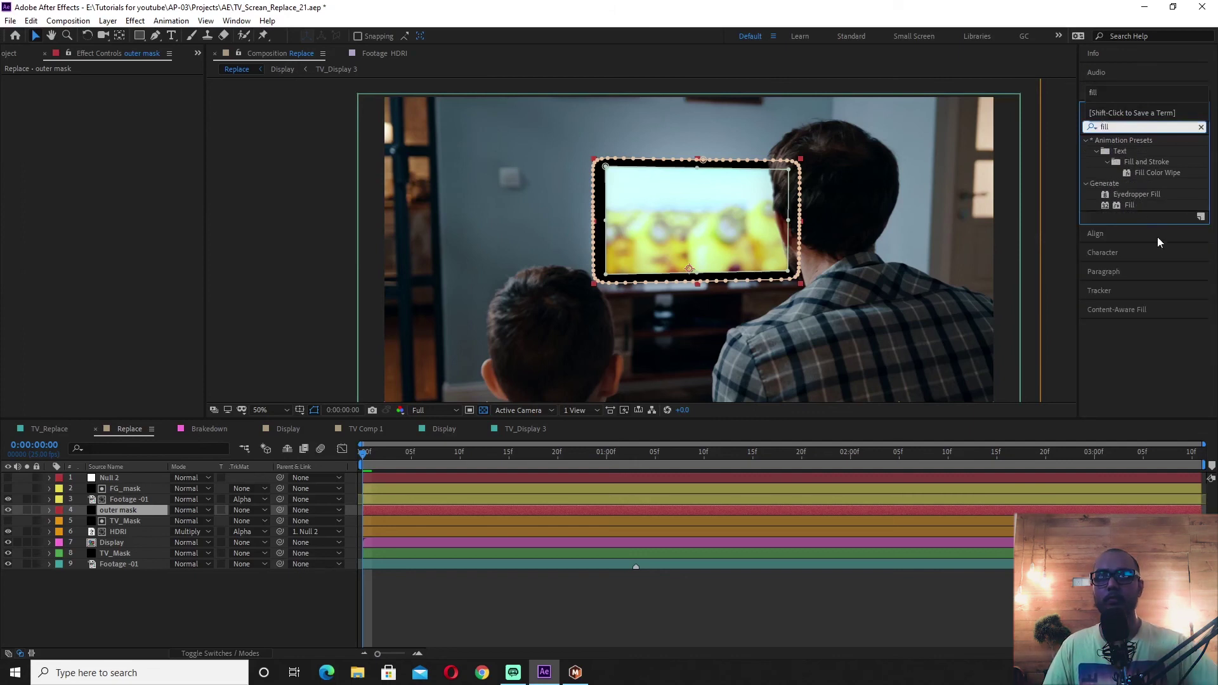
pyautogui.moveTo(1127, 205); pyautogui.dragTo(150, 230)
pyautogui.click(120, 112)
pyautogui.moveTo(726, 392); pyautogui.dragTo(659, 347)
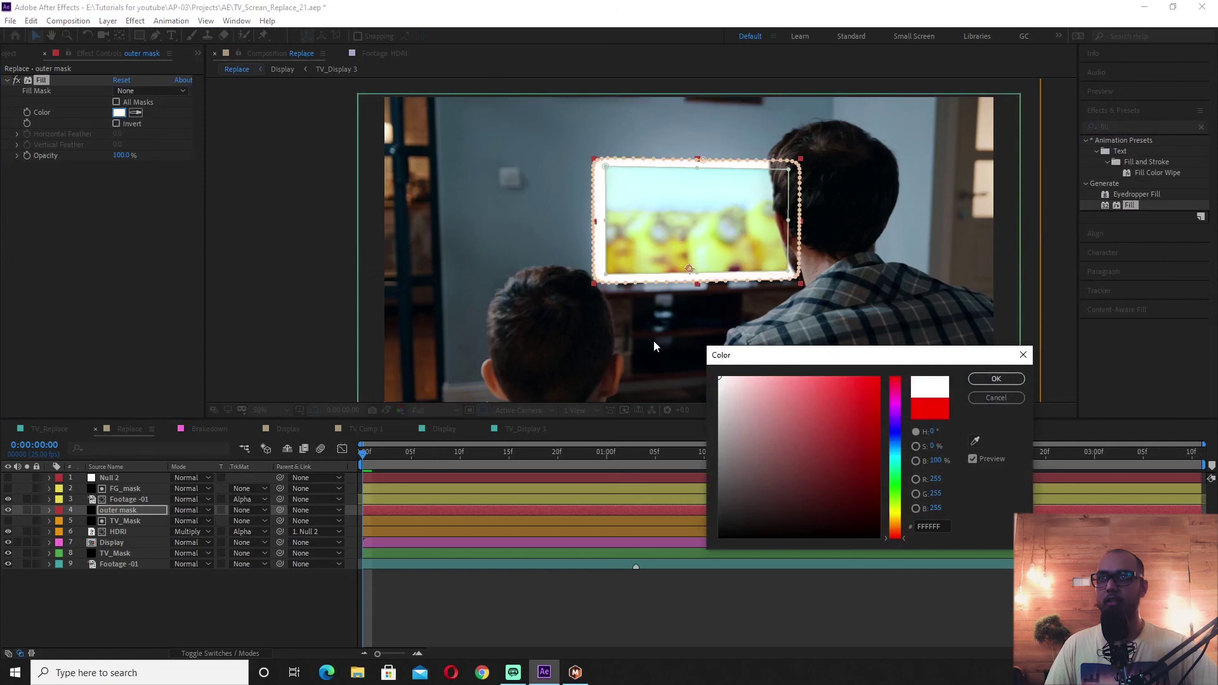
pyautogui.click(996, 379)
# Feather both masks of the outer mask layer, using about 113 pixels for the Add mask.
pyautogui.click(50, 511)
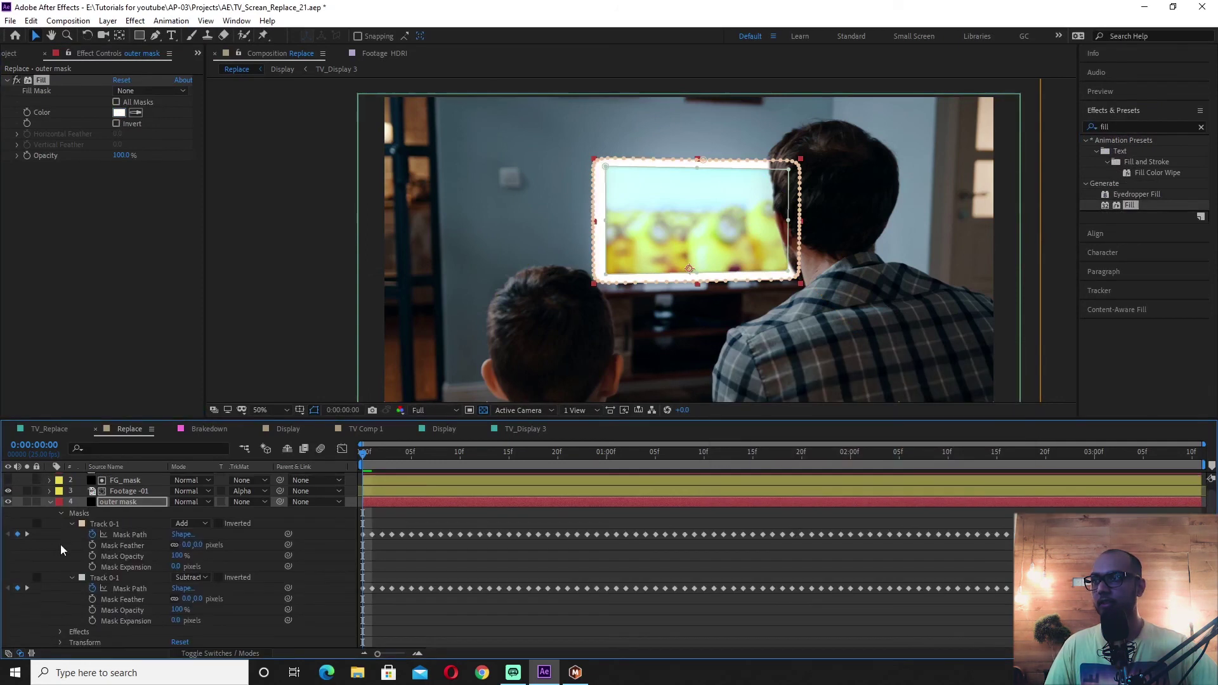
pyautogui.click(122, 545)
pyautogui.moveTo(233, 545); pyautogui.dragTo(266, 547)
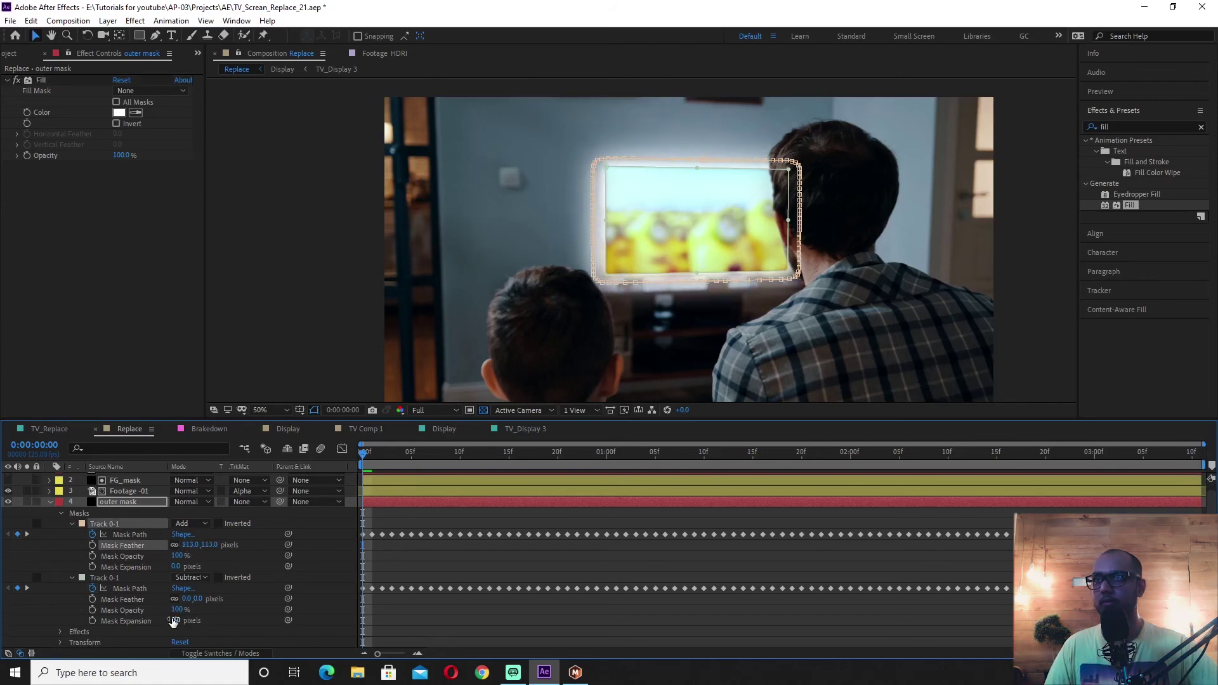
pyautogui.moveTo(189, 599); pyautogui.dragTo(255, 599)
# Check the layer setup in the TV_Replace composition and set the outer mask layer's blending mode to Add in Replace.
pyautogui.click(54, 428)
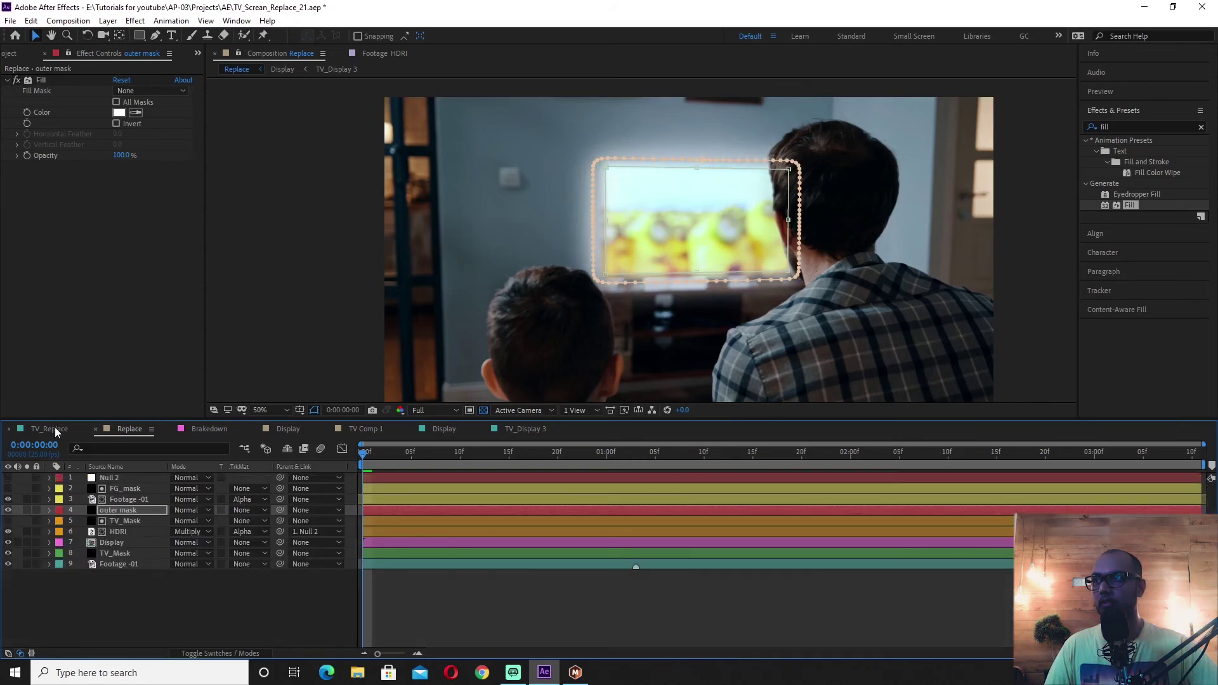
pyautogui.click(152, 628)
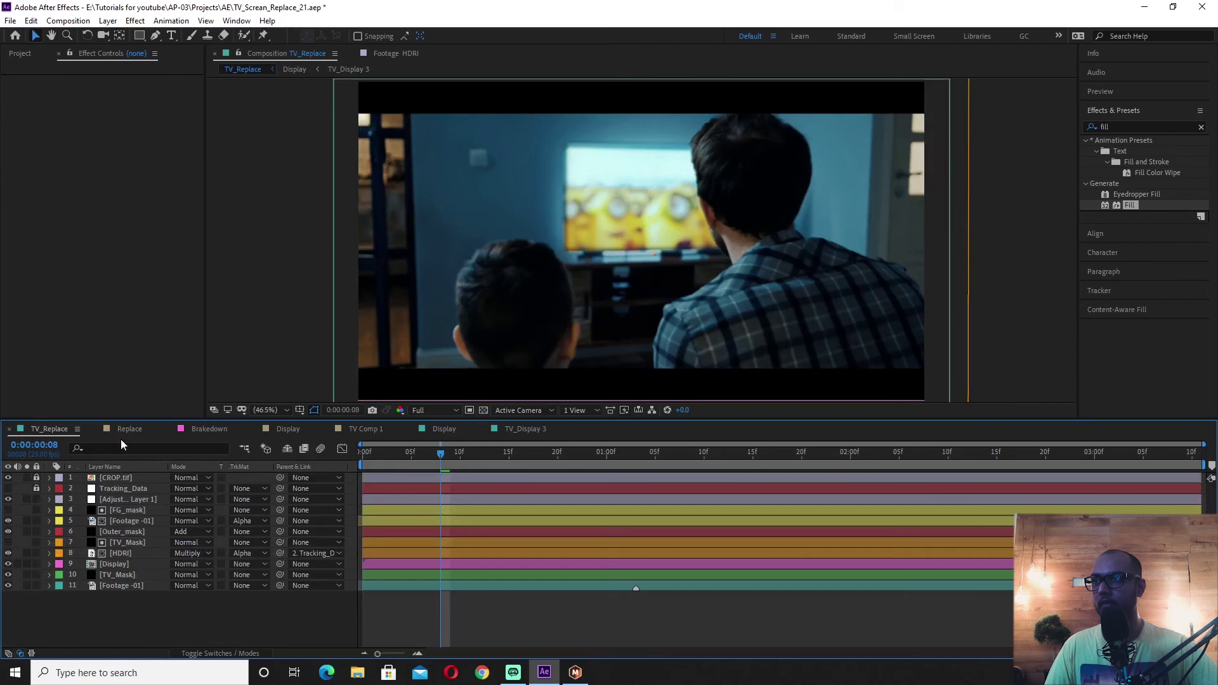
pyautogui.click(120, 428)
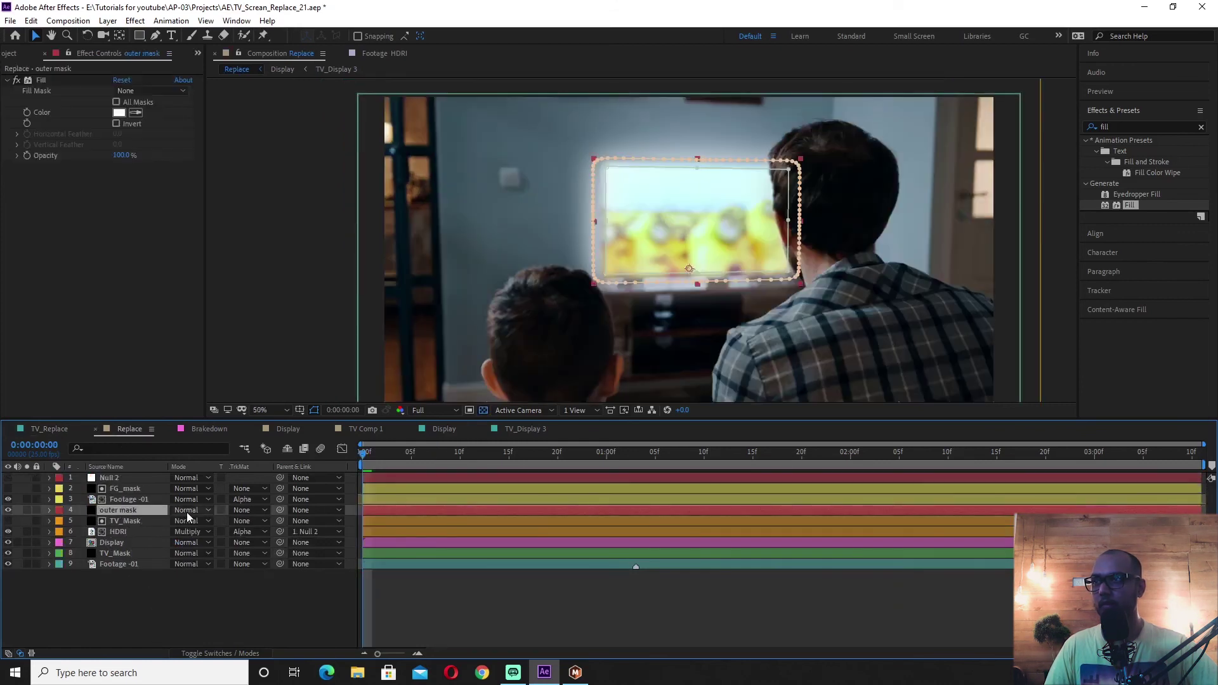
pyautogui.click(186, 510)
pyautogui.click(231, 237)
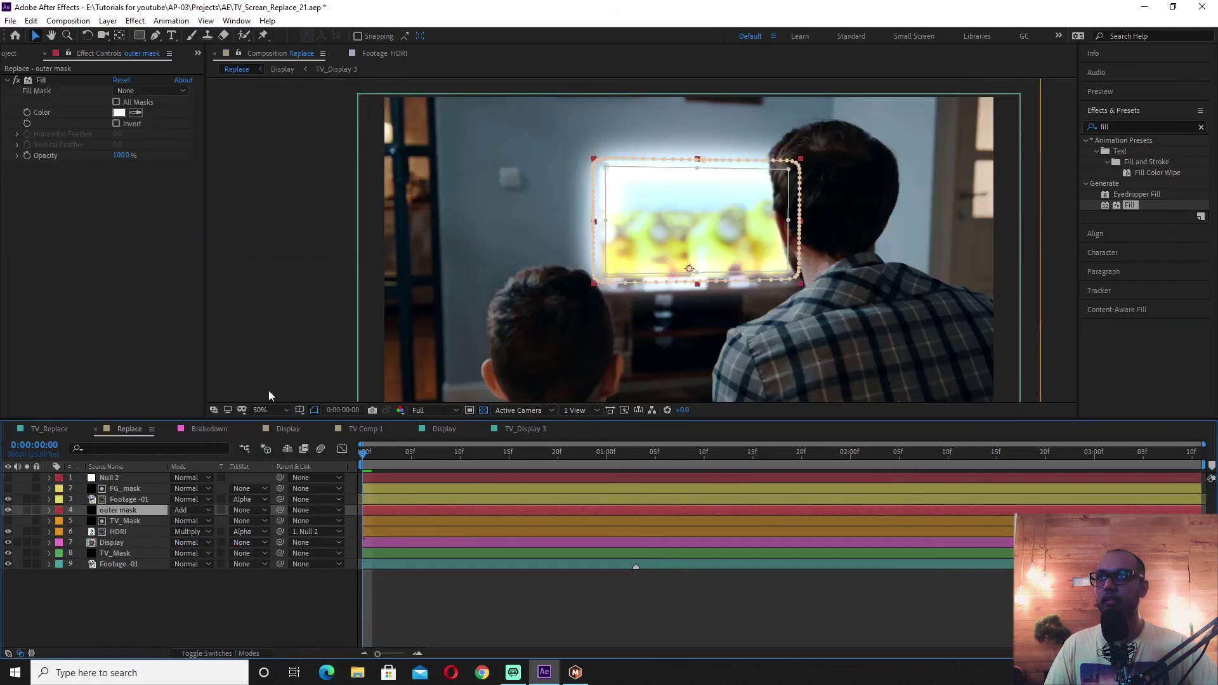
# Set the outer mask layer's opacity to 15% and deselect the layer.
pyautogui.press('t')
pyautogui.click(173, 522)
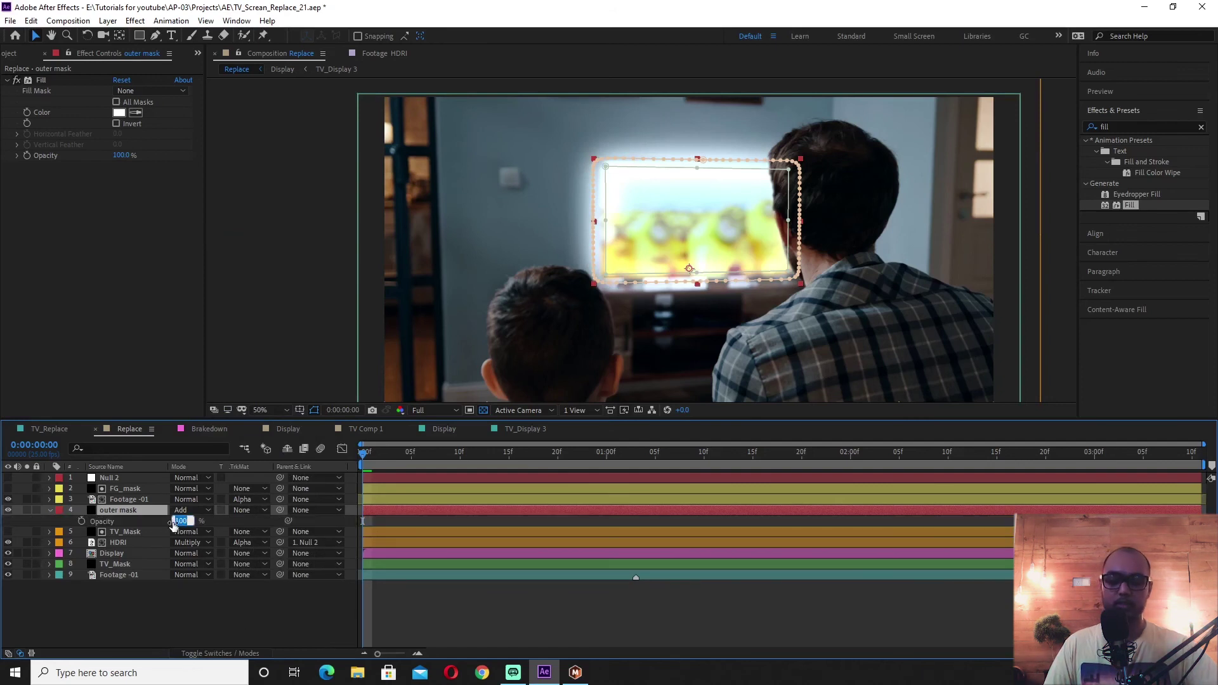
pyautogui.write('10')
pyautogui.press('Return')
pyautogui.click(175, 521)
pyautogui.write('15')
pyautogui.press('Return')
pyautogui.click(242, 610)
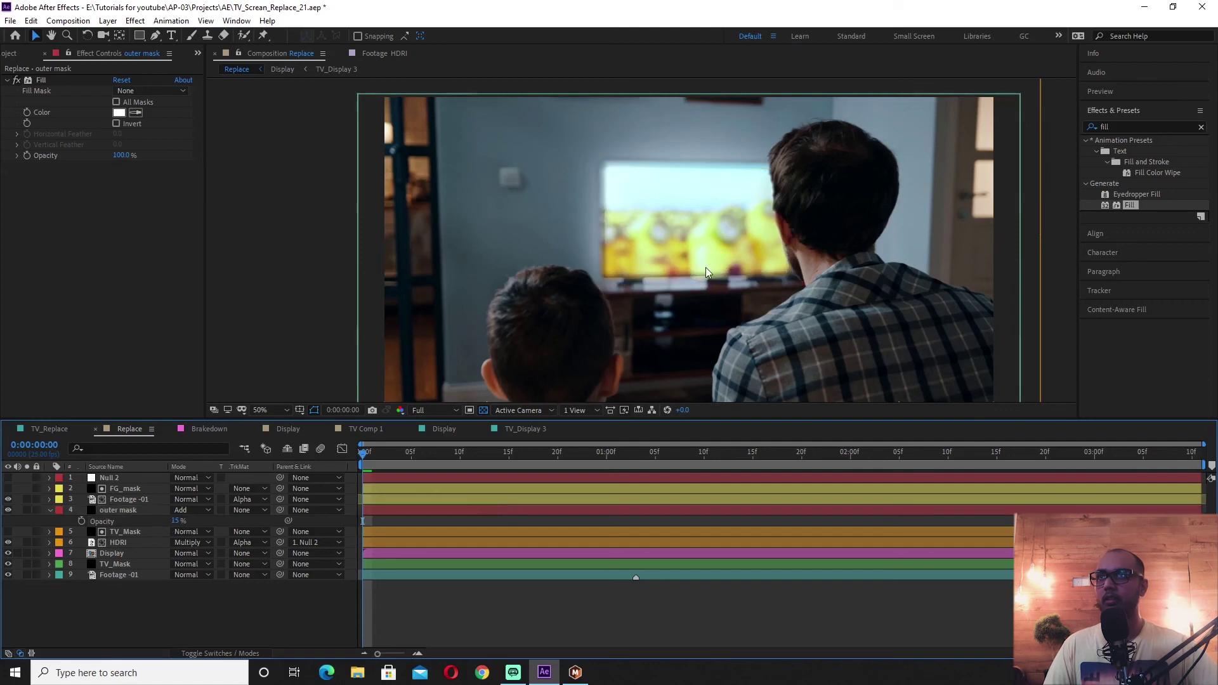
# Compare the TV glow at 0:00:03:10 with the outer mask layer hidden and shown.
pyautogui.moveTo(403, 455); pyautogui.dragTo(1191, 467)
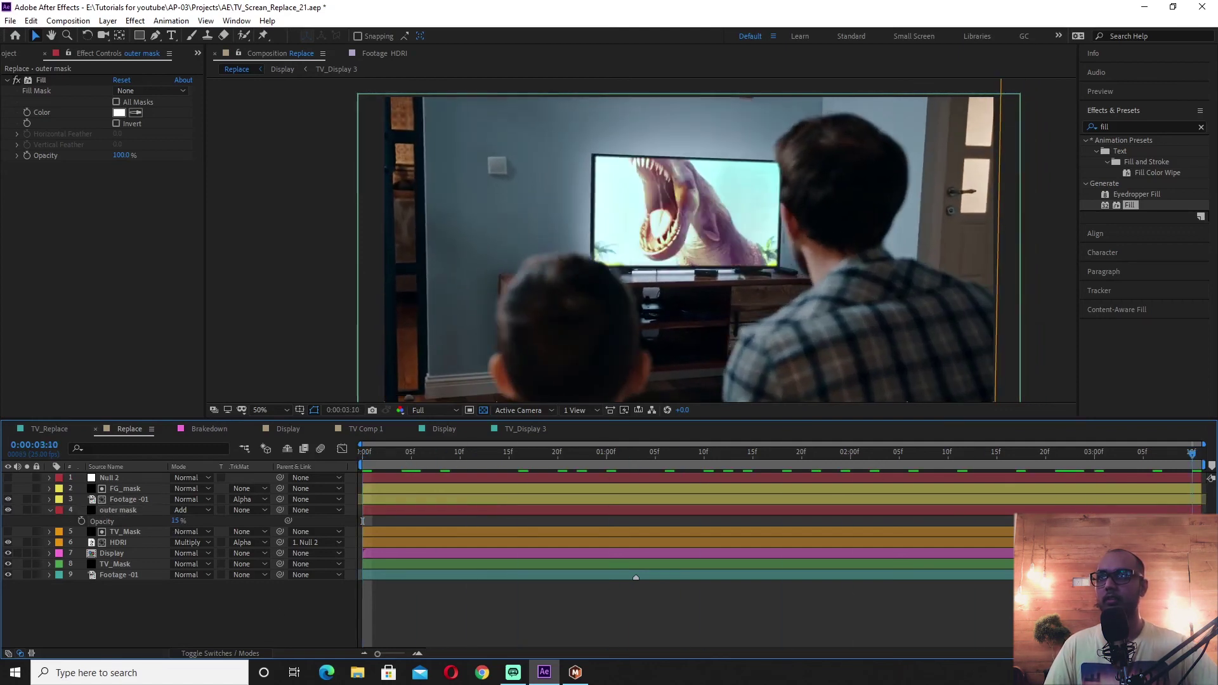
pyautogui.click(7, 510)
pyautogui.click(8, 510)
pyautogui.click(8, 510)
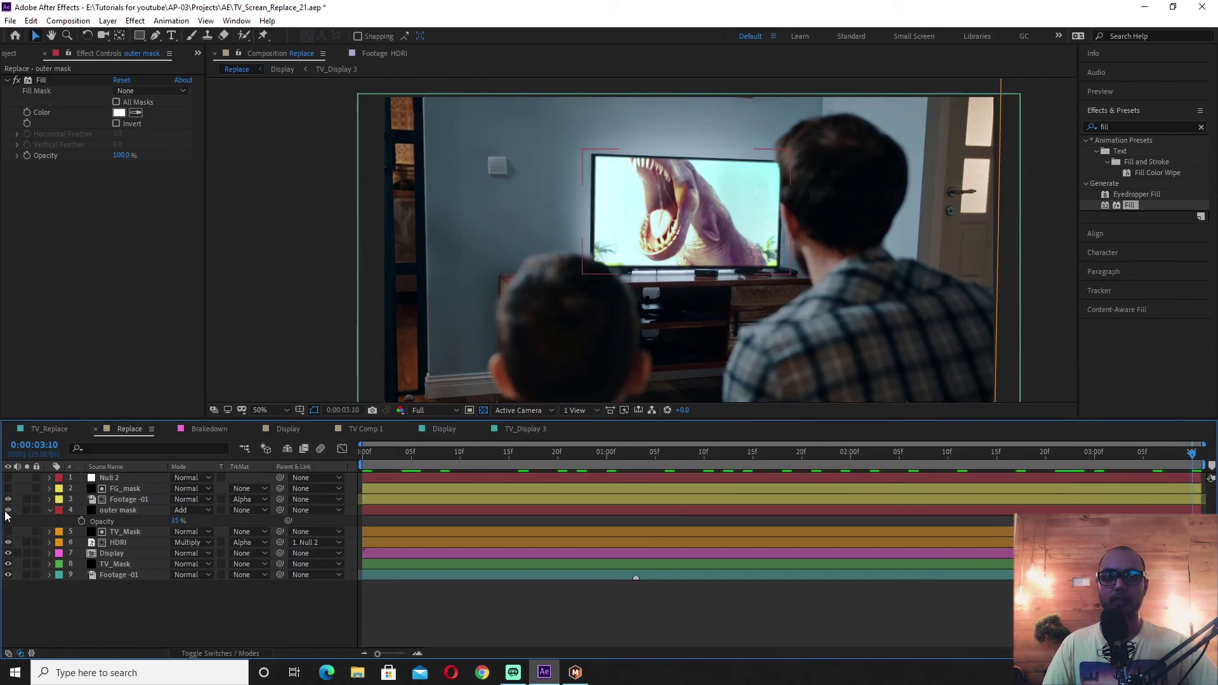
pyautogui.click(6, 511)
pyautogui.click(6, 512)
pyautogui.click(8, 510)
pyautogui.click(8, 510)
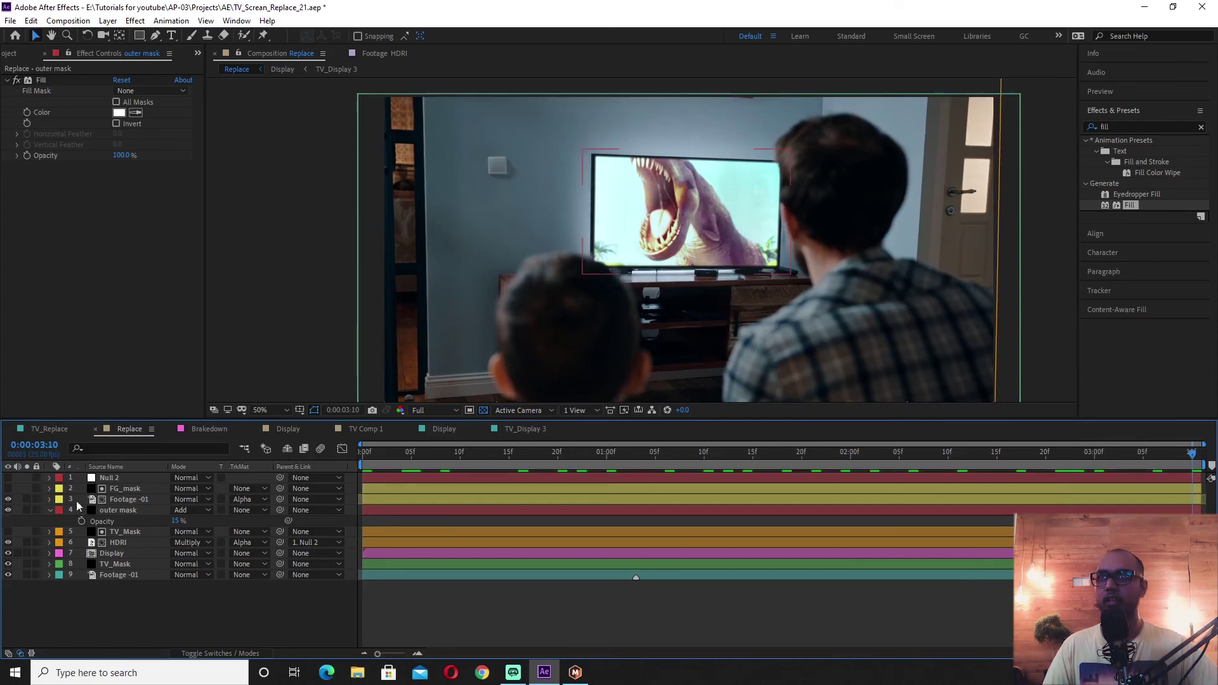
# Examine the glow around the TV frame up close and compare the whole shot with and without the outer mask layer.
pyautogui.scroll(2, 650, 238)
pyautogui.moveTo(660, 312); pyautogui.dragTo(655, 351)
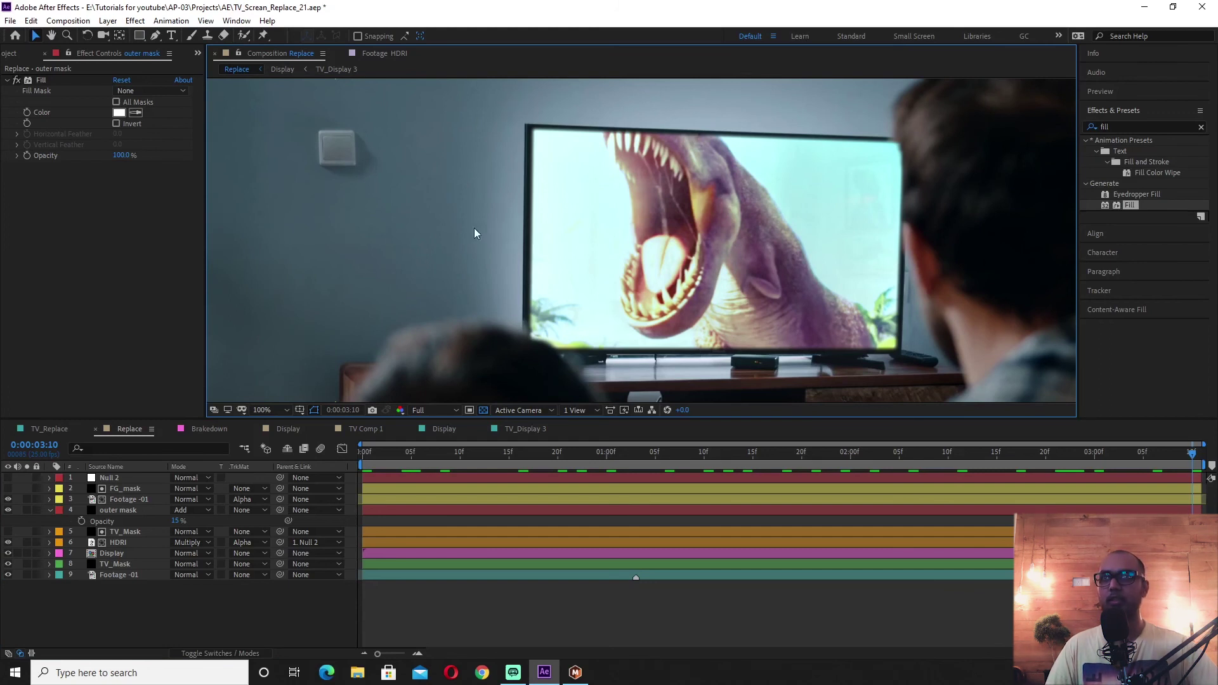
pyautogui.scroll(-2, 627, 257)
pyautogui.click(8, 510)
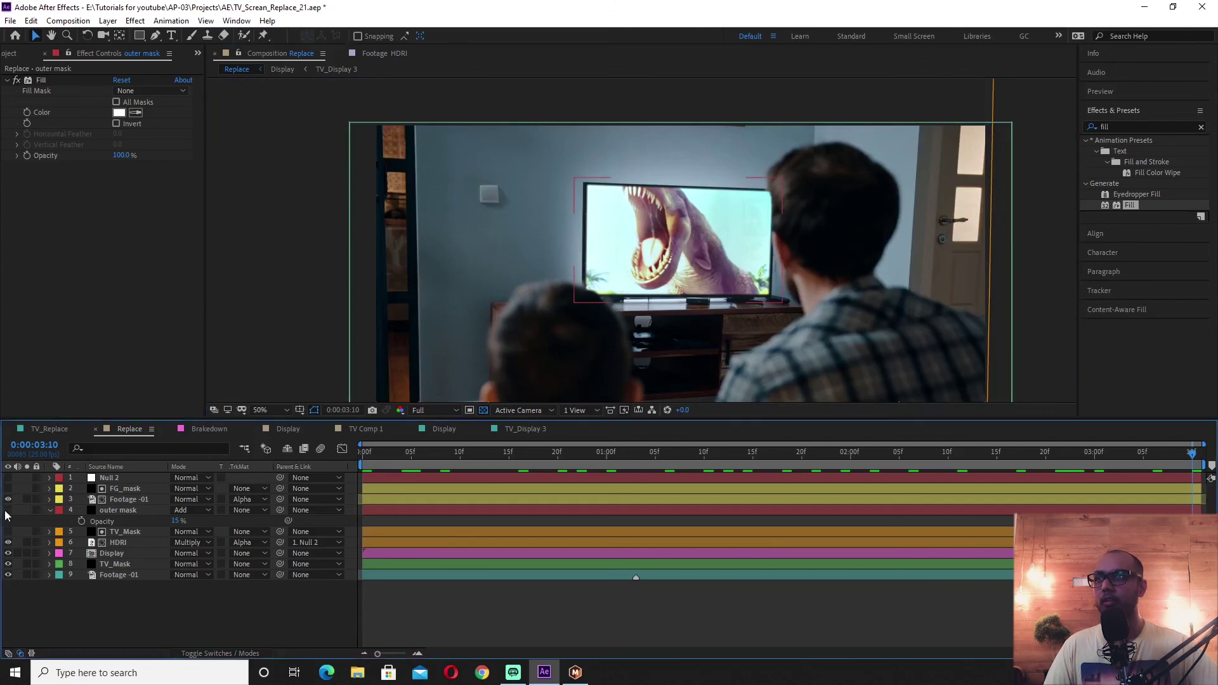
pyautogui.click(8, 510)
pyautogui.click(7, 510)
pyautogui.click(8, 511)
pyautogui.click(7, 511)
pyautogui.click(7, 511)
pyautogui.click(7, 510)
pyautogui.click(7, 510)
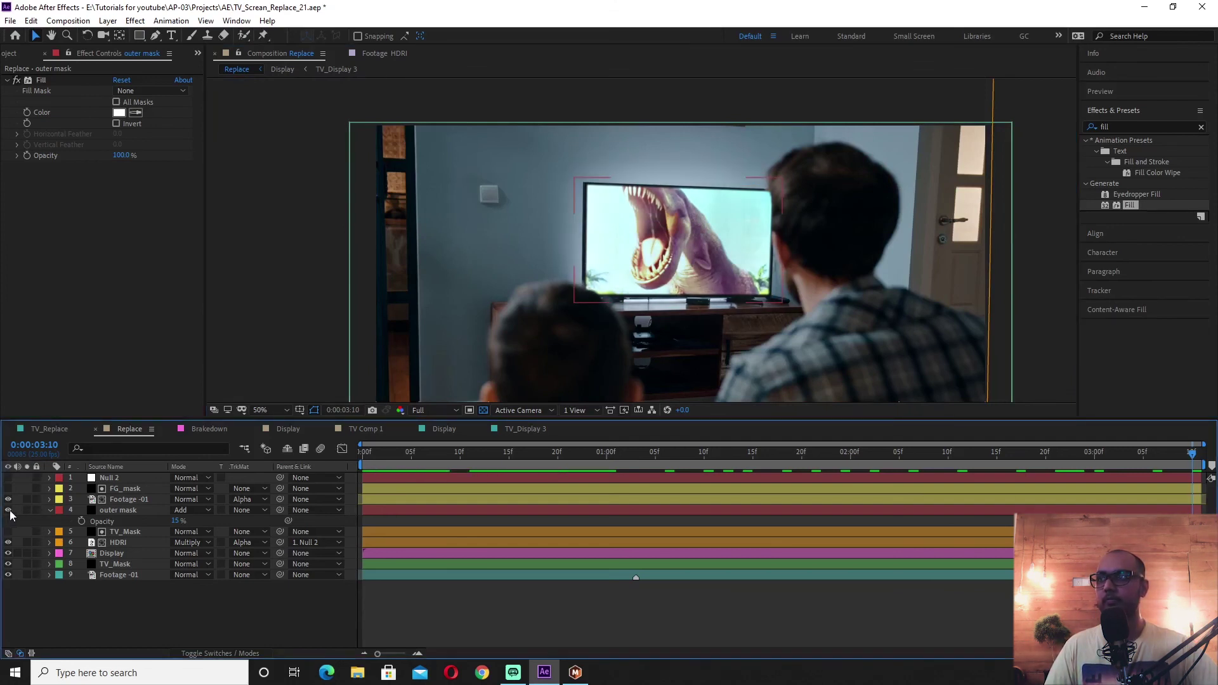
# Collapse the outer mask layer's properties and play the Replace composition to review the TV glow.
pyautogui.click(49, 510)
pyautogui.press('space')
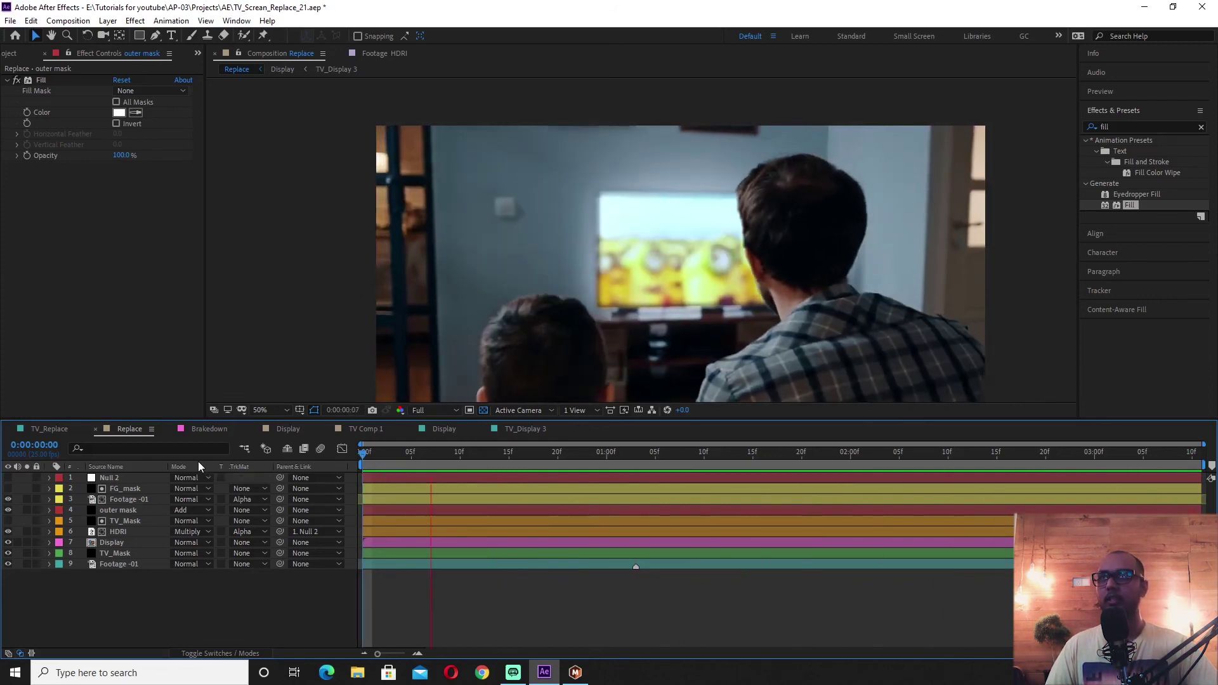
pyautogui.press('space')
pyautogui.press('space')
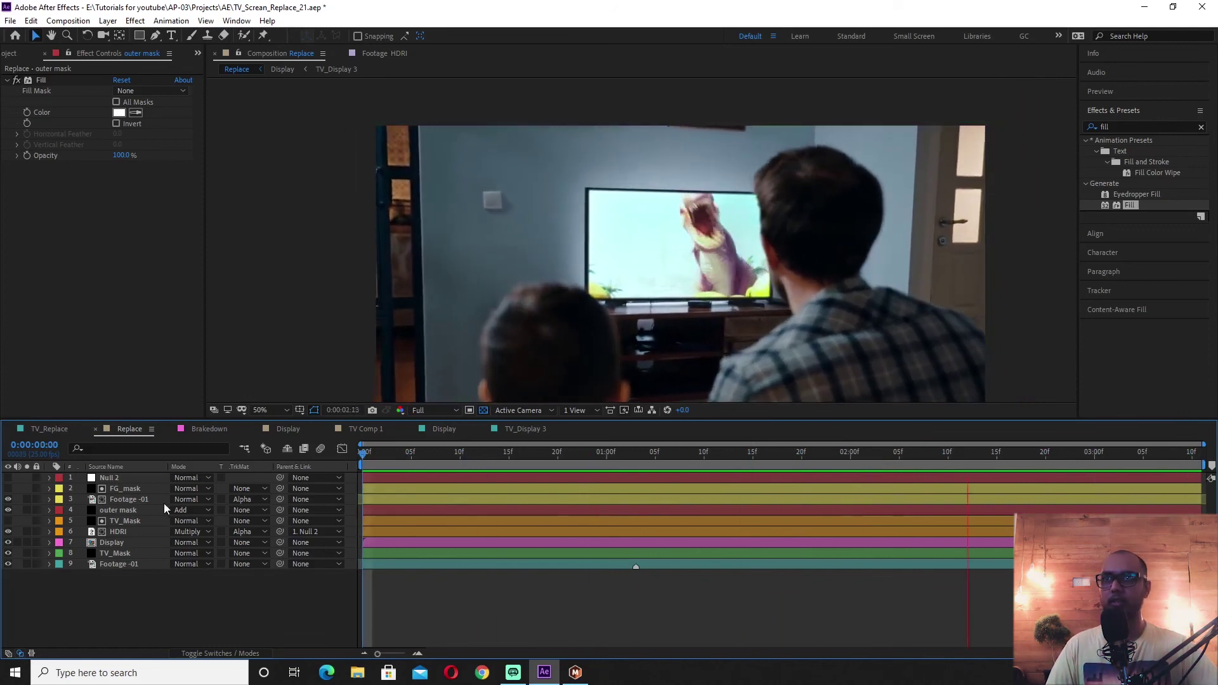
pyautogui.click(652, 454)
pyautogui.press('space')
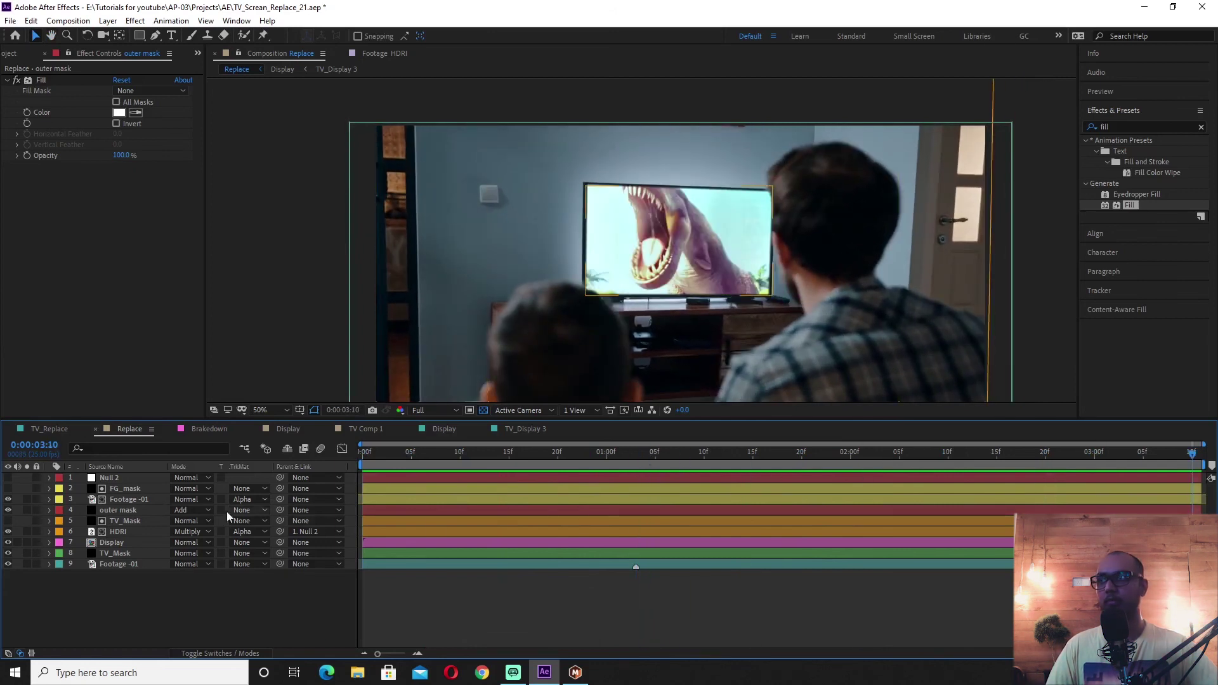
# Add an adjustment layer named CC at the top of the Replace composition.
pyautogui.rightClick(149, 610)
pyautogui.moveTo(190, 473)
pyautogui.click(352, 572)
pyautogui.press('Return')
pyautogui.write('CC')
pyautogui.press('Return')
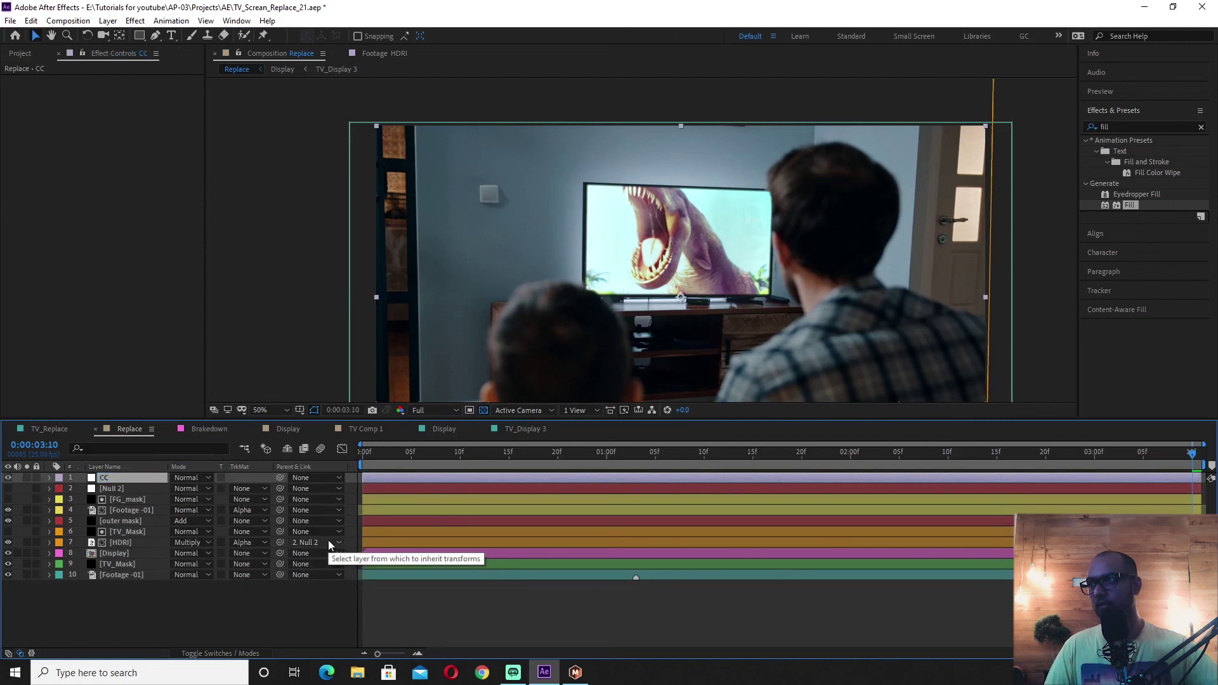
# Apply the Lumetri Color effect to the CC layer and expand its Creative settings.
pyautogui.rightClick(112, 305)
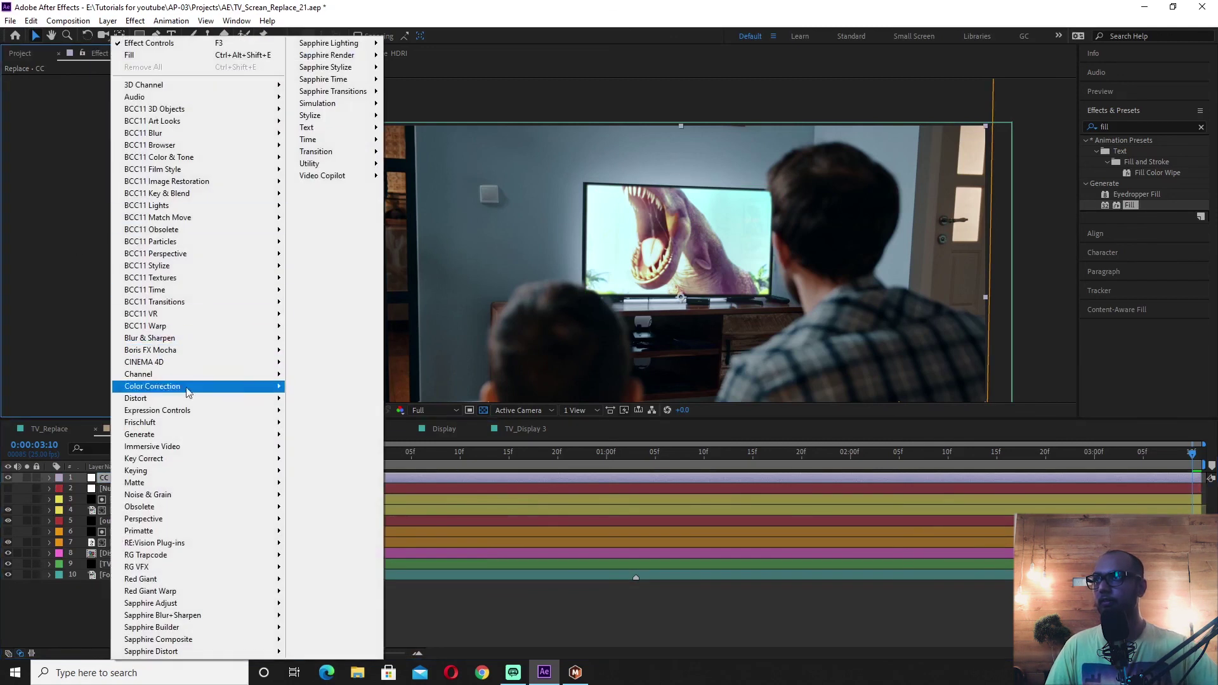
pyautogui.moveTo(192, 388)
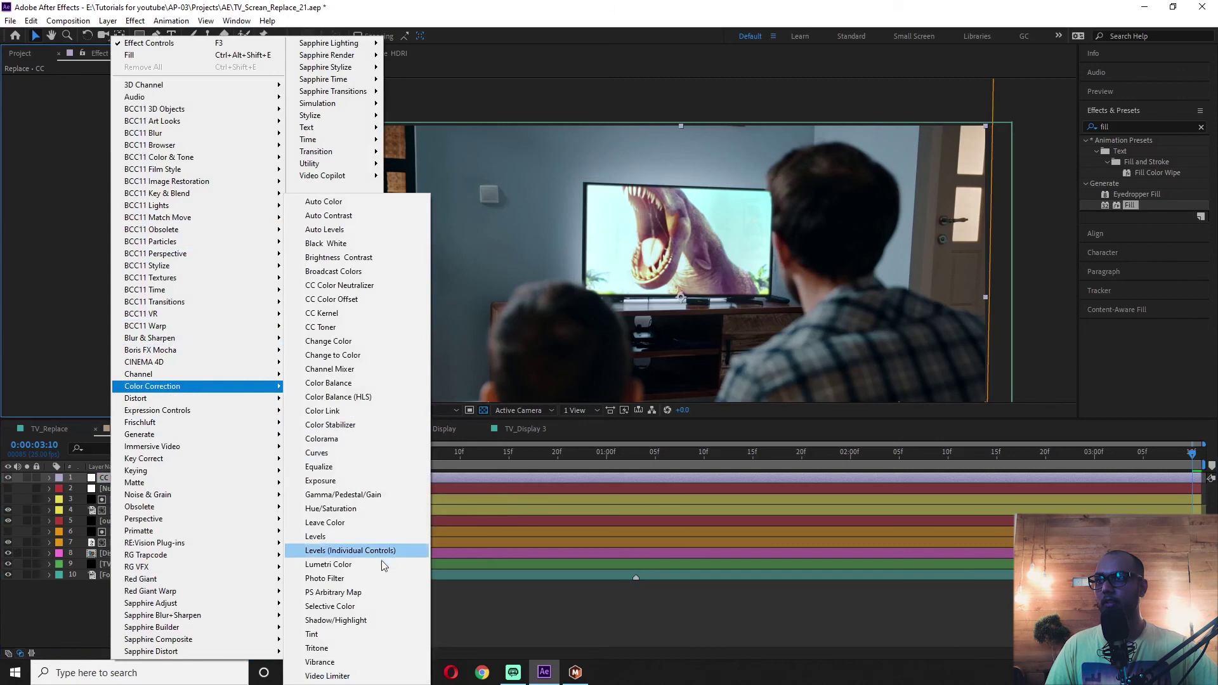
pyautogui.click(354, 564)
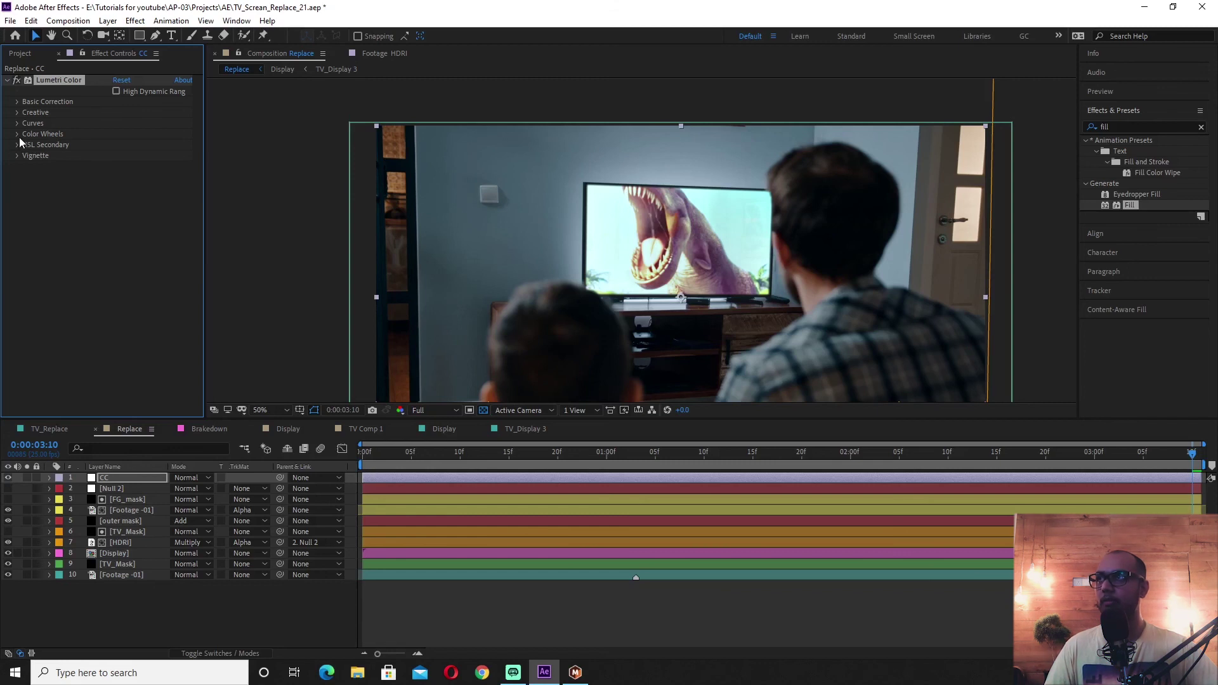
pyautogui.click(33, 113)
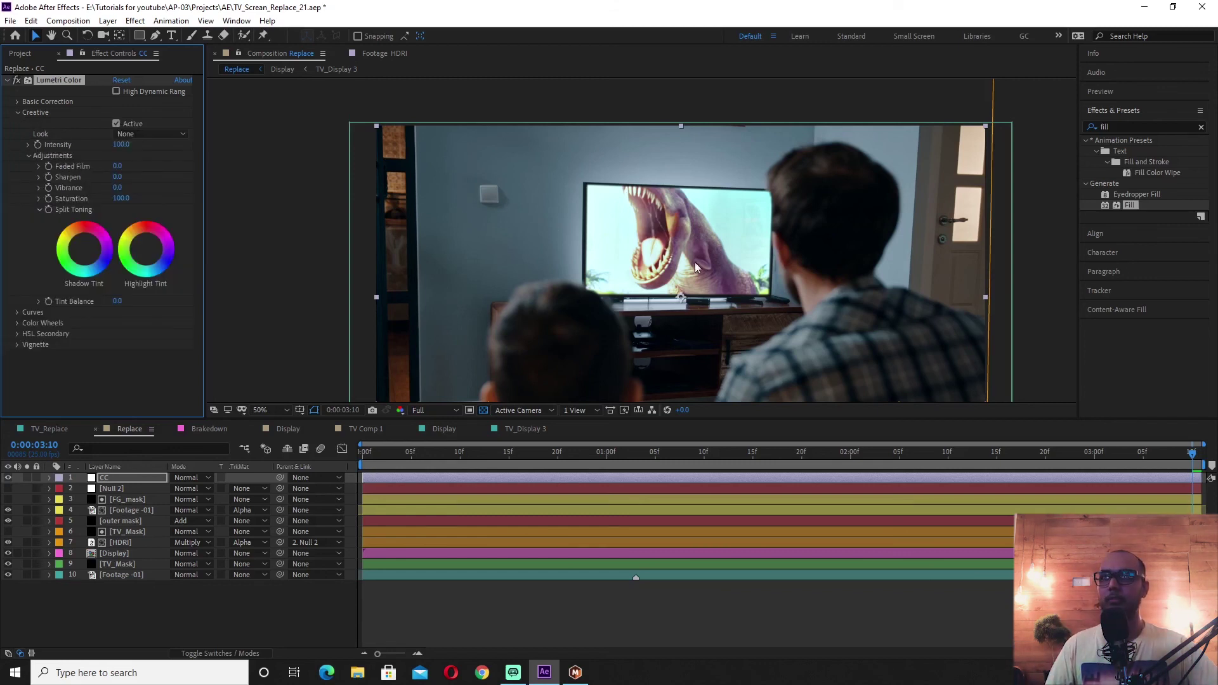
# Fit the whole Replace composition in the viewer and deselect the CC layer.
pyautogui.scroll(-4, 694, 261)
pyautogui.click(271, 410)
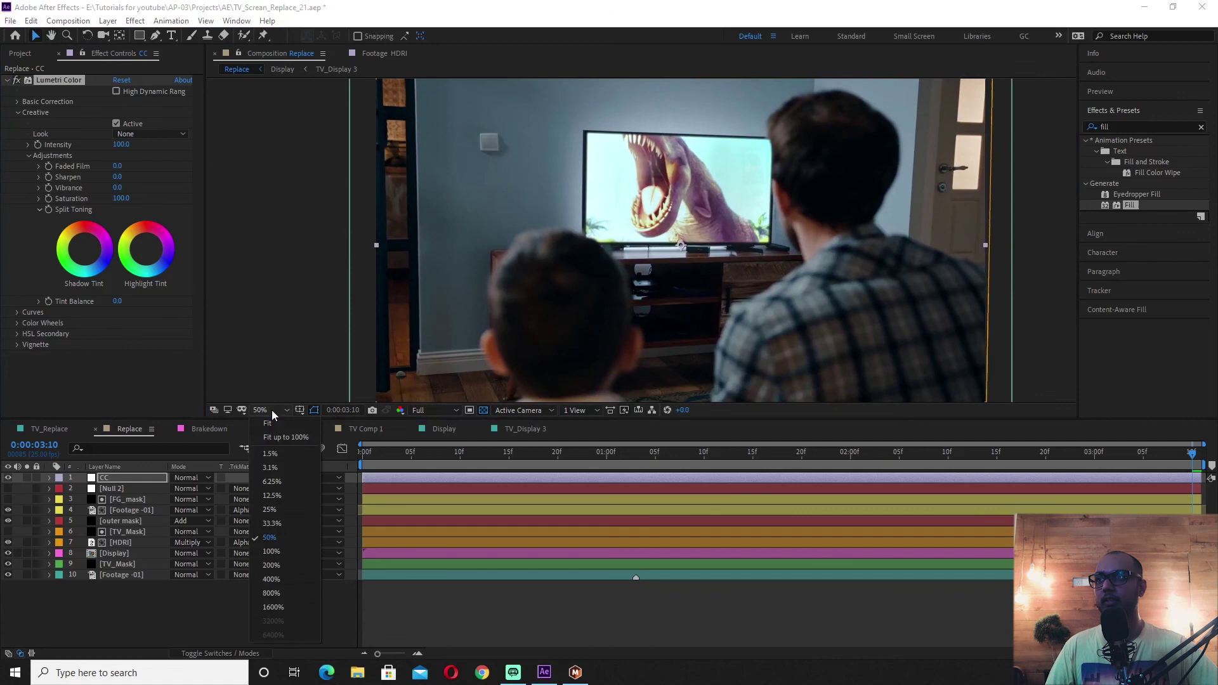
pyautogui.click(282, 424)
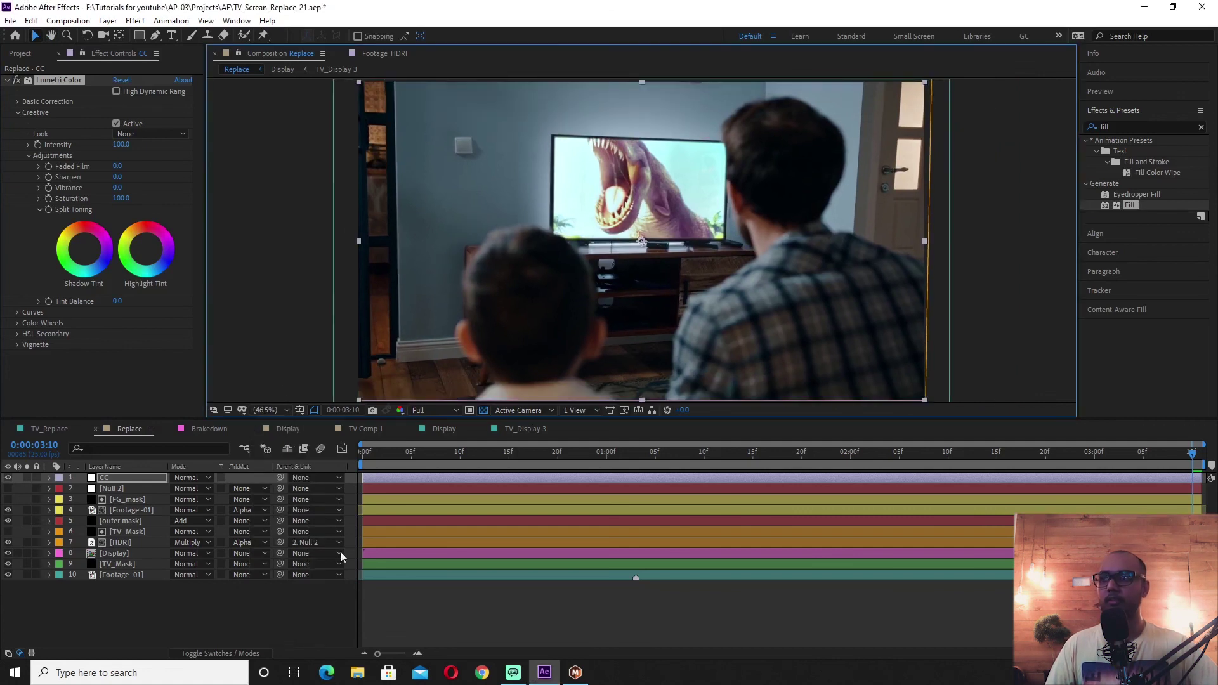
pyautogui.click(266, 611)
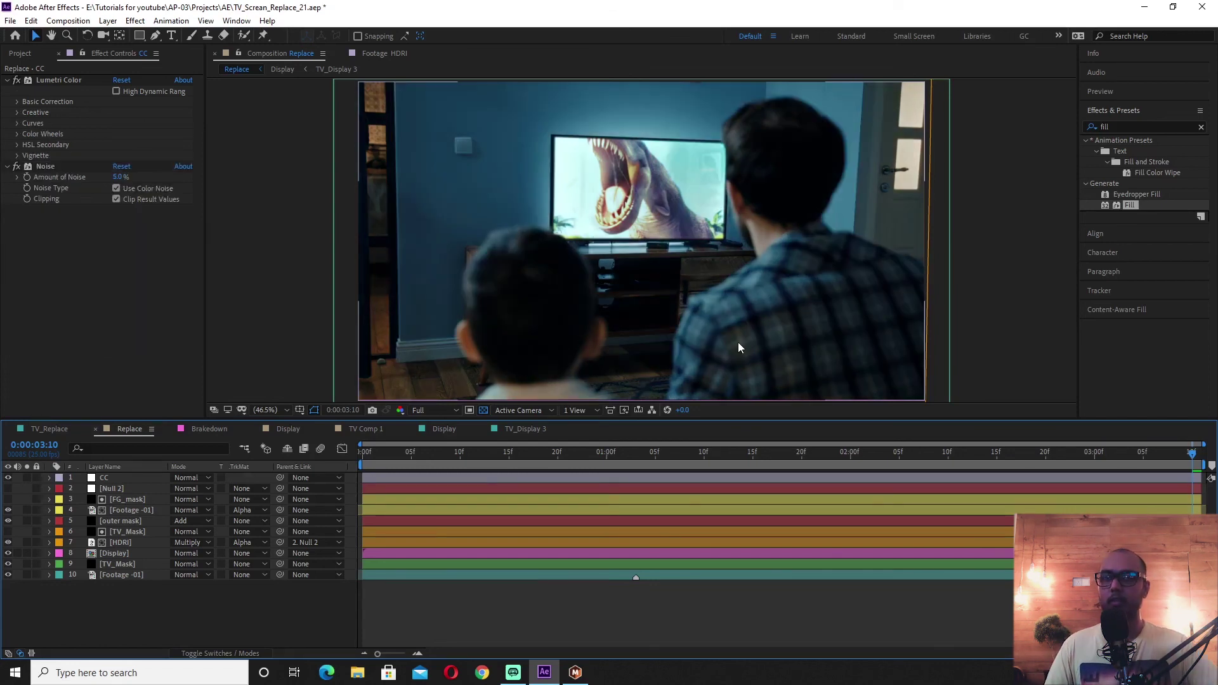
# Review the available Looks in the Creative settings of CC's Lumetri Color effect and collapse the effect.
pyautogui.click(17, 113)
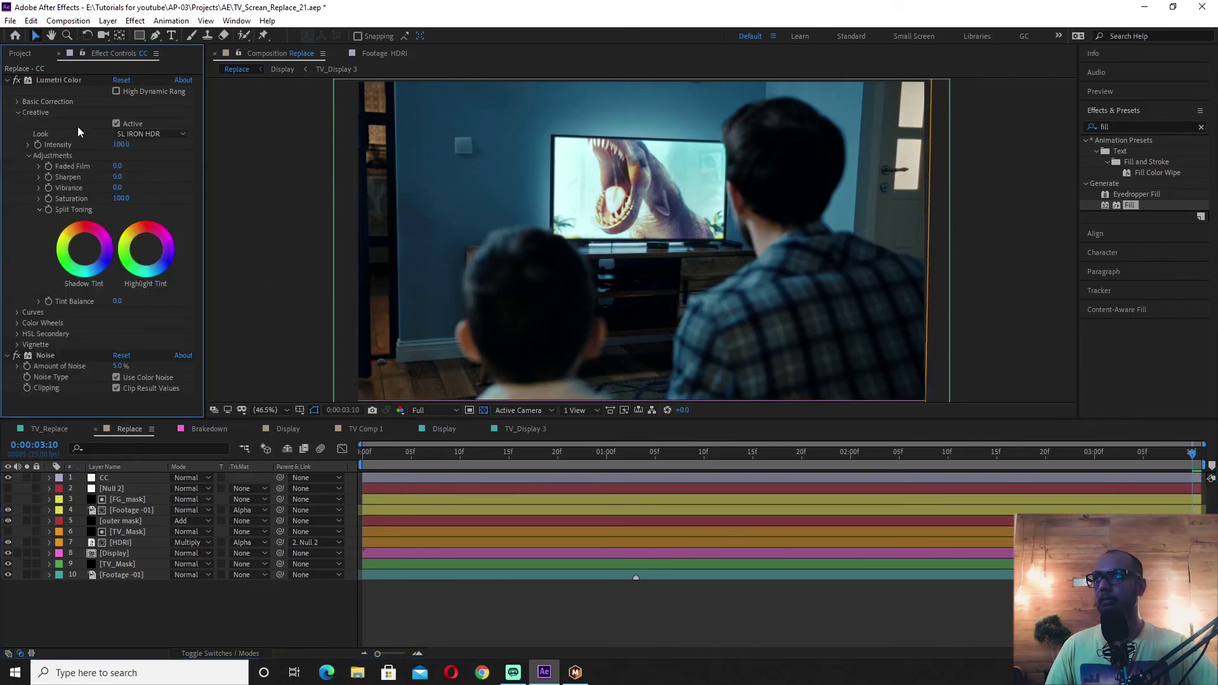
pyautogui.click(144, 135)
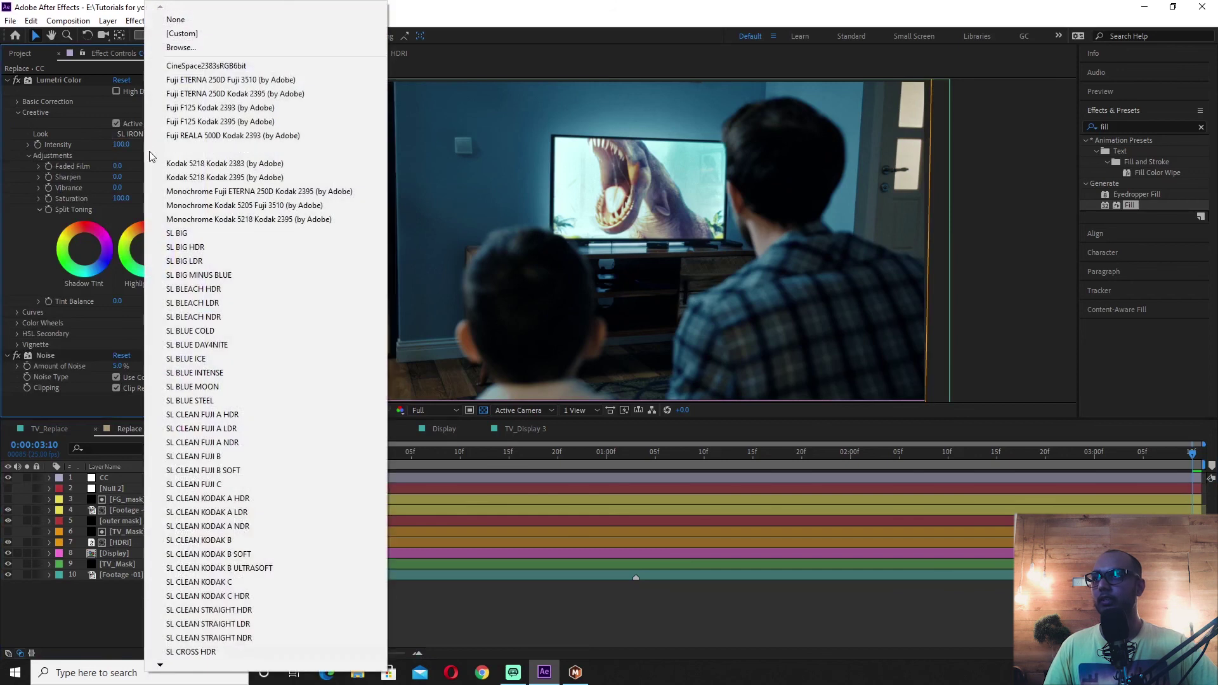
pyautogui.moveTo(161, 665)
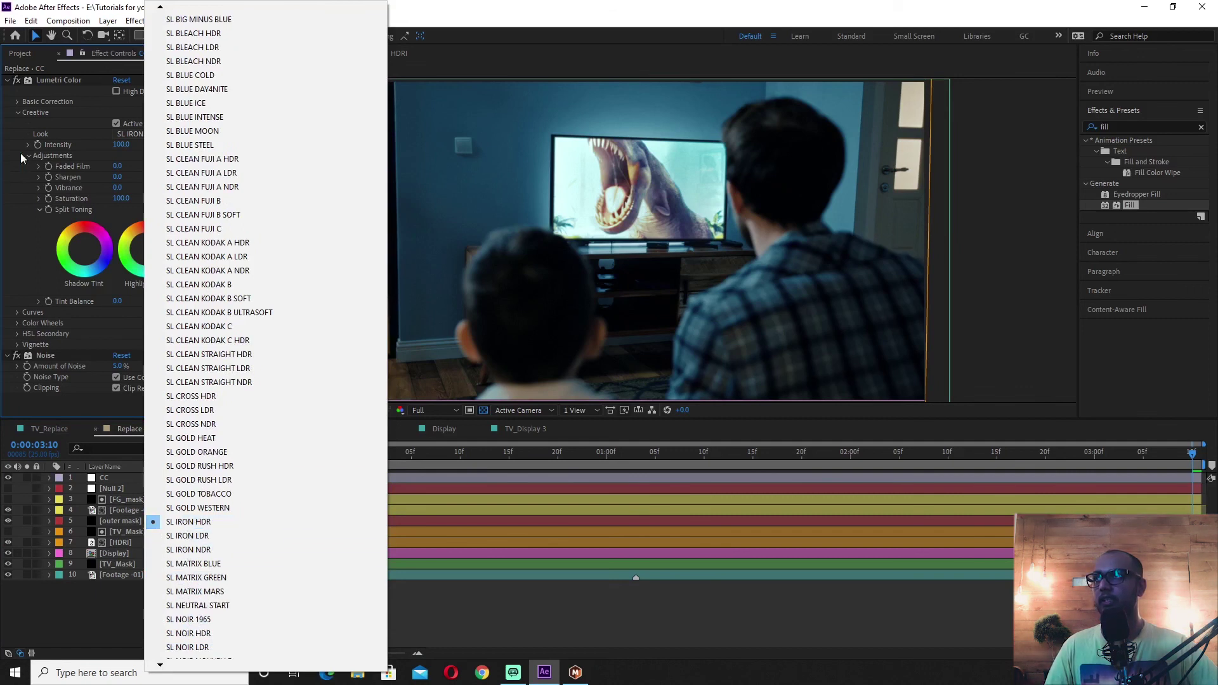
pyautogui.click(9, 81)
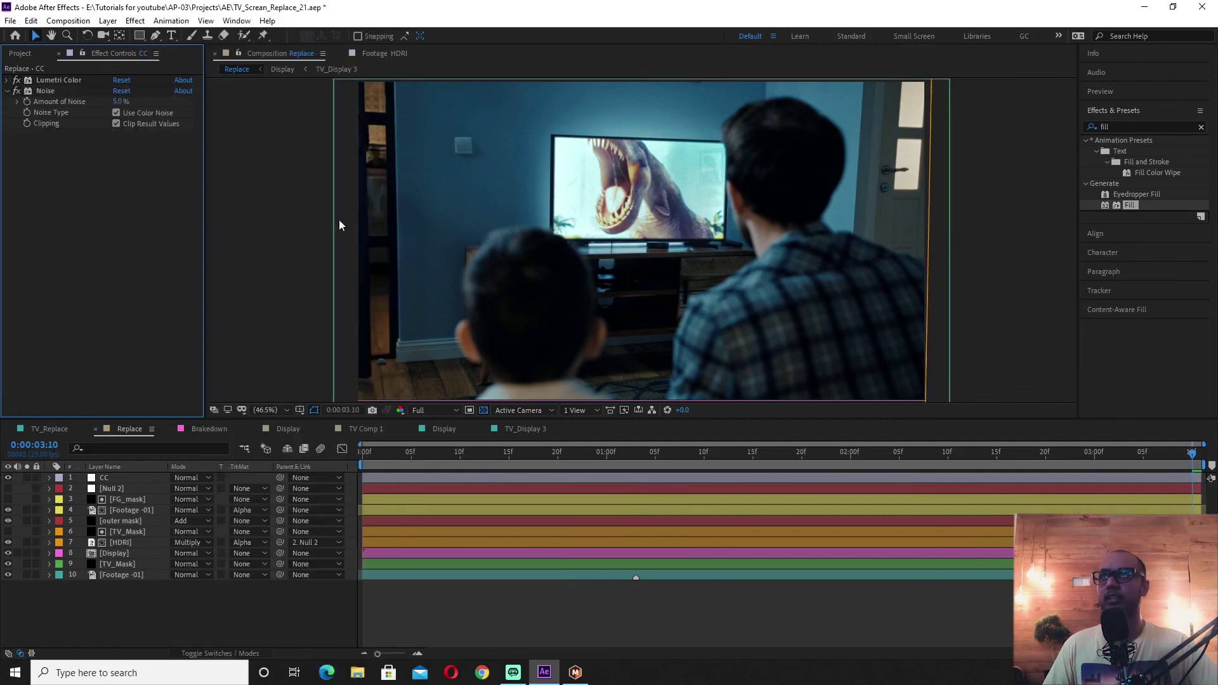
# Select the Noise effect on the CC layer and examine its grain at 100%, 50% and 25% magnification.
pyautogui.click(79, 93)
pyautogui.press('/')
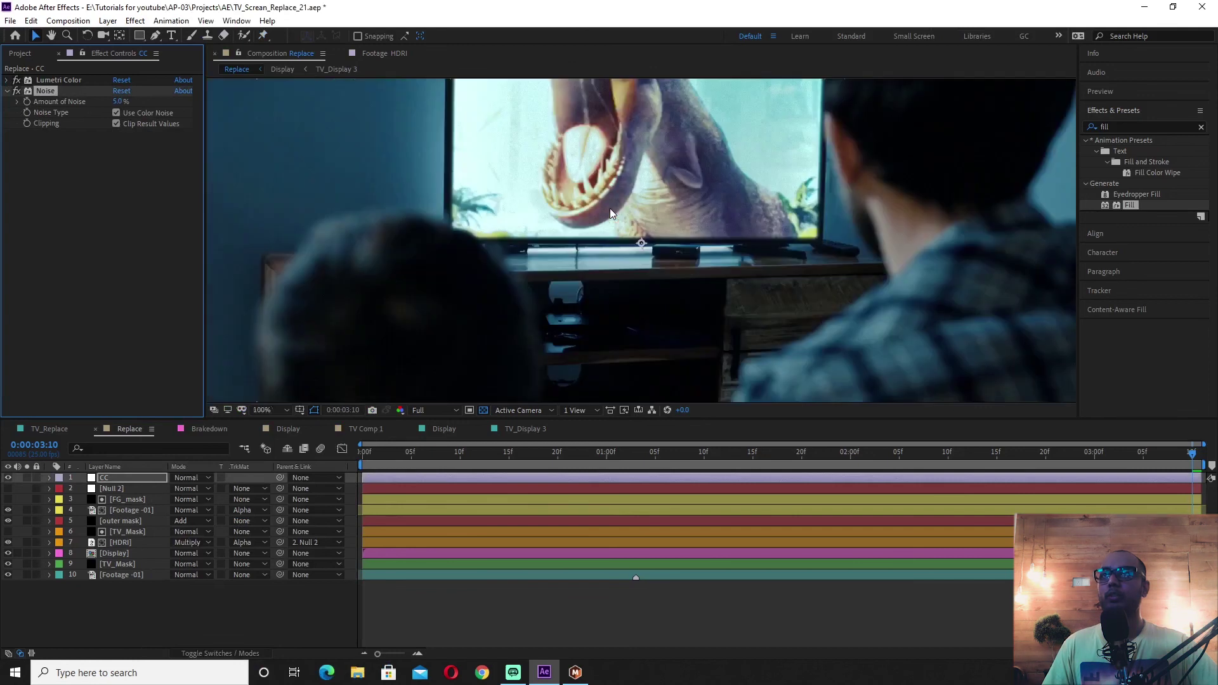
pyautogui.press(',')
pyautogui.press(',')
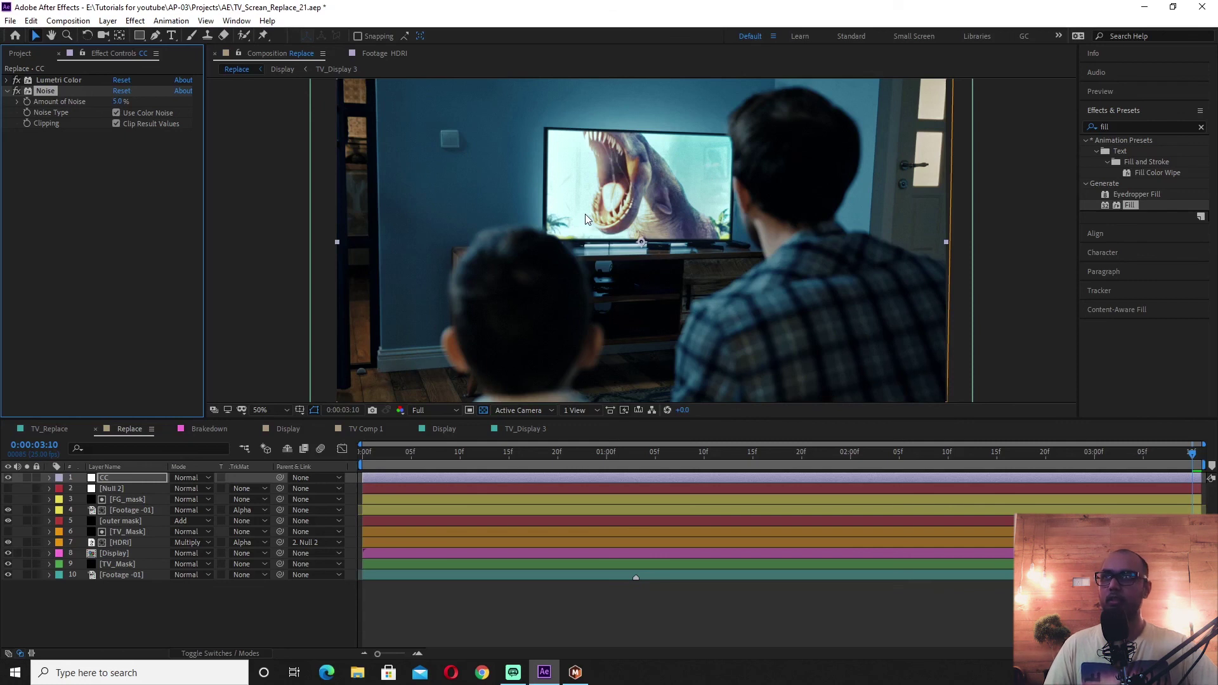
pyautogui.press(',')
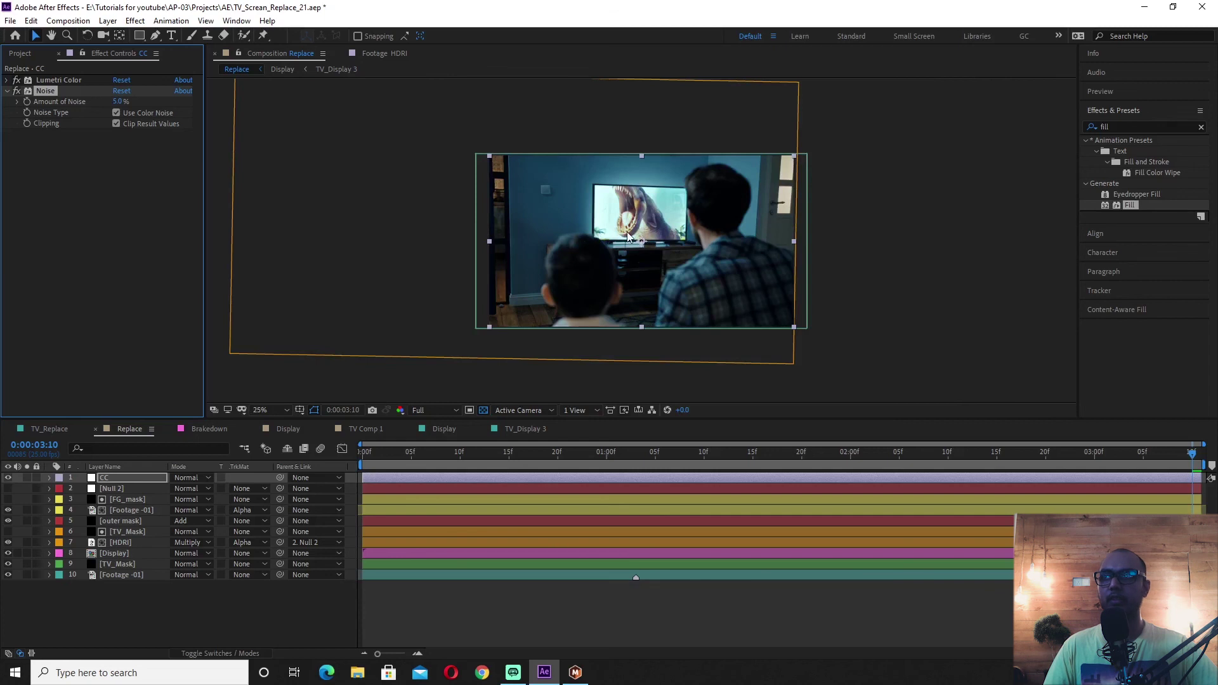
# Go to the first frame of the TV_Replace composition and save the project incrementally as TV_Screan_Replace_22.aep.
pyautogui.click(45, 430)
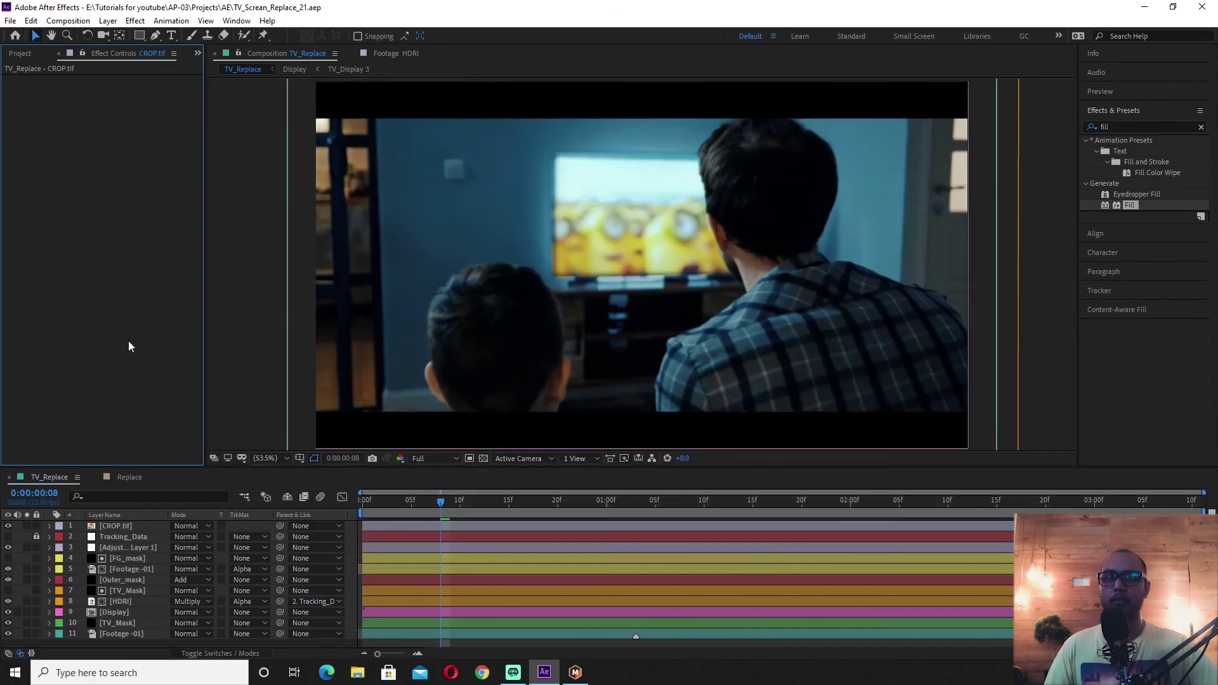
pyautogui.moveTo(408, 508); pyautogui.dragTo(319, 509)
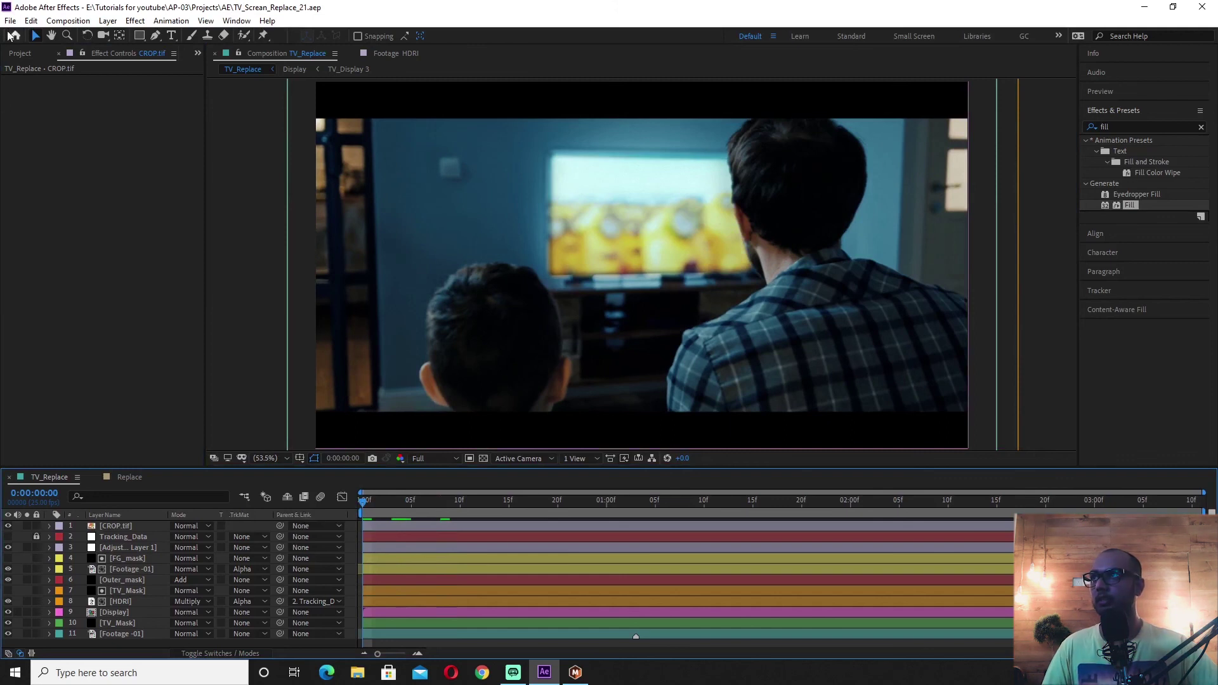
pyautogui.click(10, 20)
pyautogui.click(101, 166)
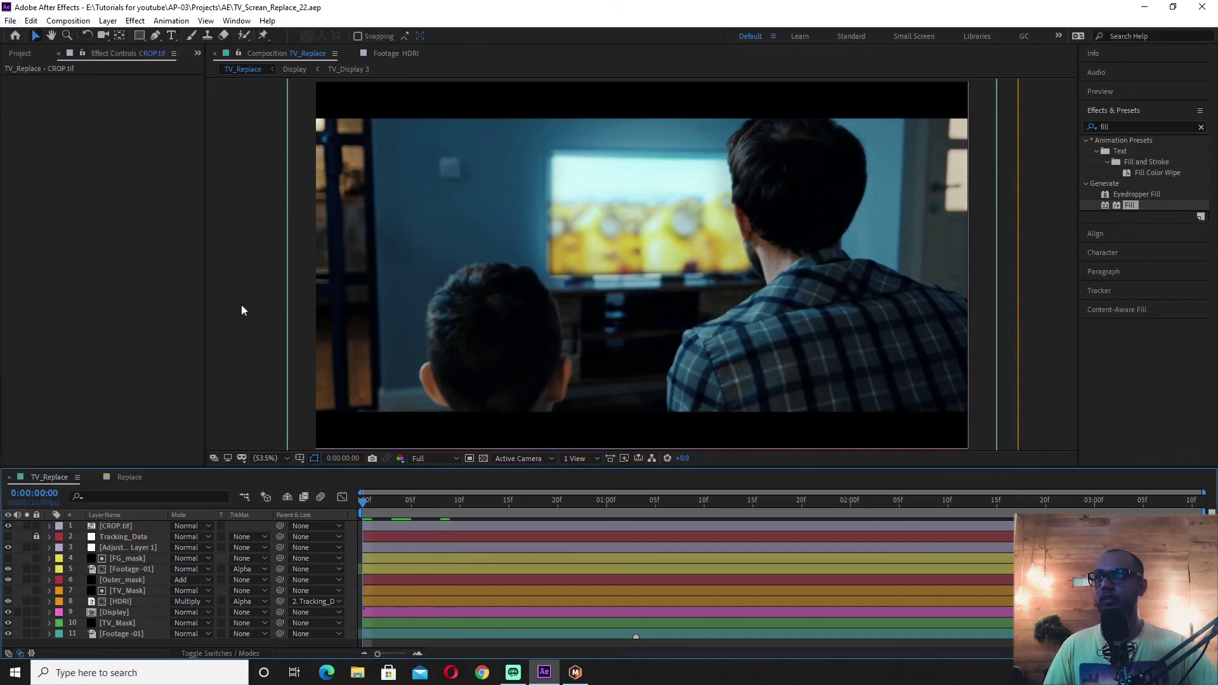
# Compare the original footage with the finished composite by repeatedly soloing the bottom Footage -01 layer, and play the TV_Replace composition.
pyautogui.click(28, 634)
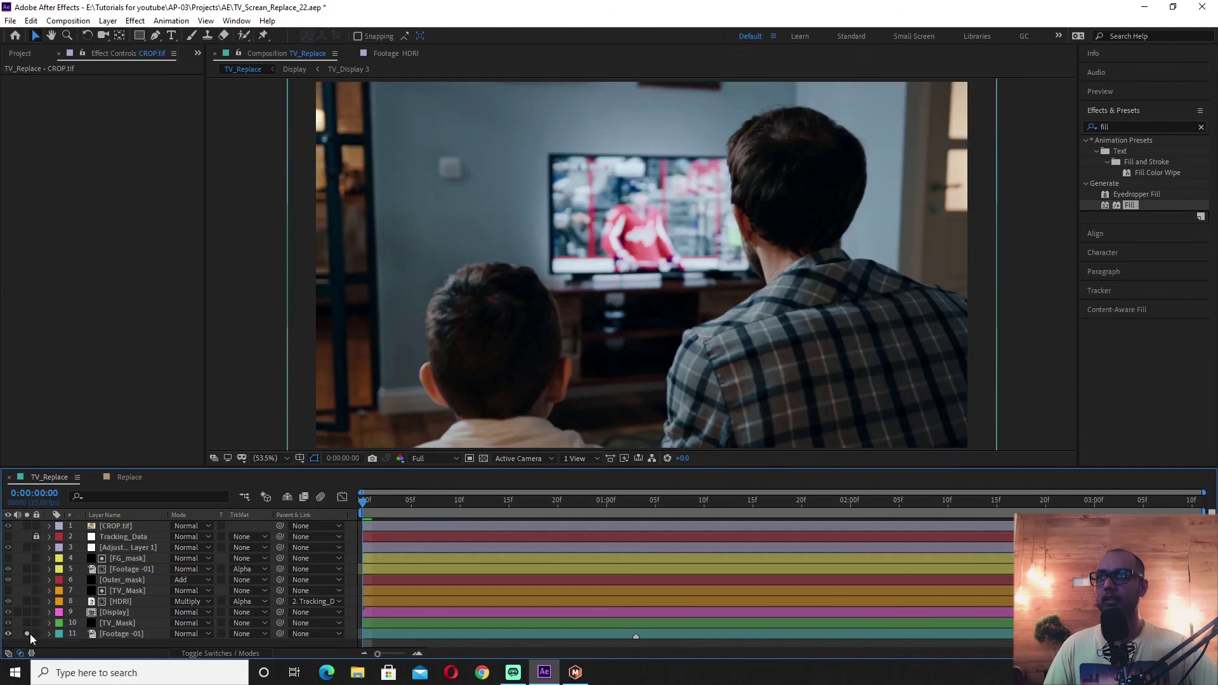
pyautogui.click(27, 634)
pyautogui.click(29, 633)
pyautogui.click(29, 633)
pyautogui.click(29, 634)
pyautogui.click(29, 634)
pyautogui.click(30, 633)
pyautogui.click(30, 634)
pyautogui.click(29, 634)
pyautogui.click(29, 633)
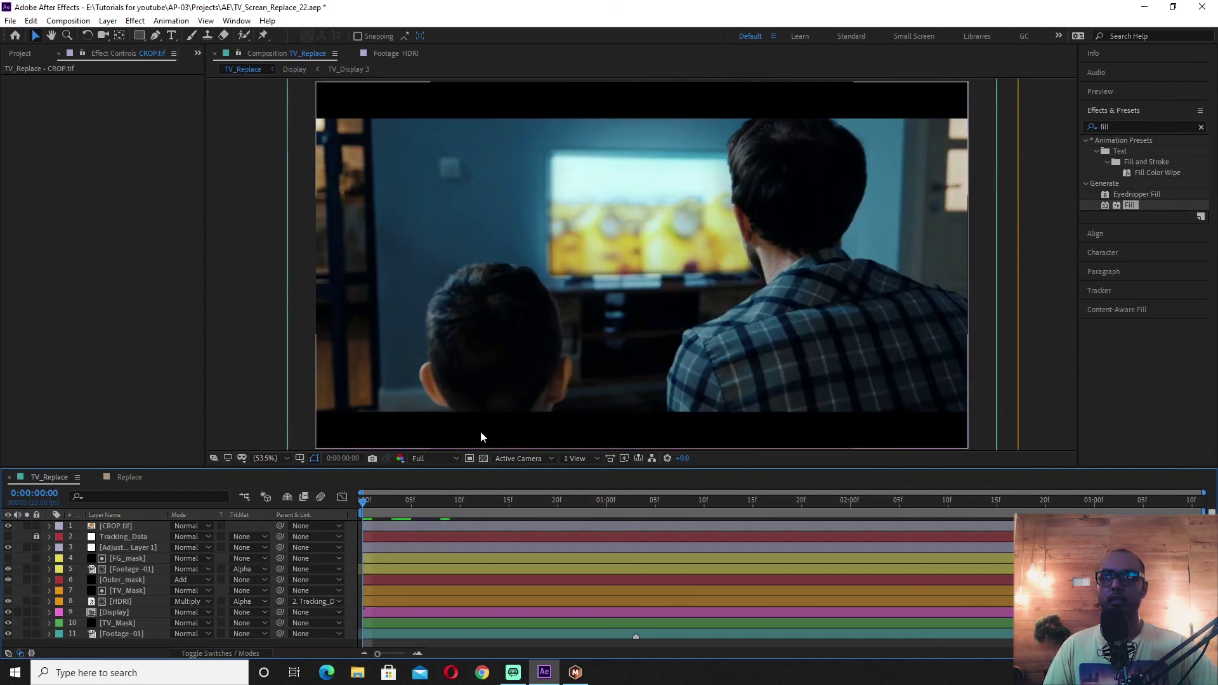
pyautogui.press('space')
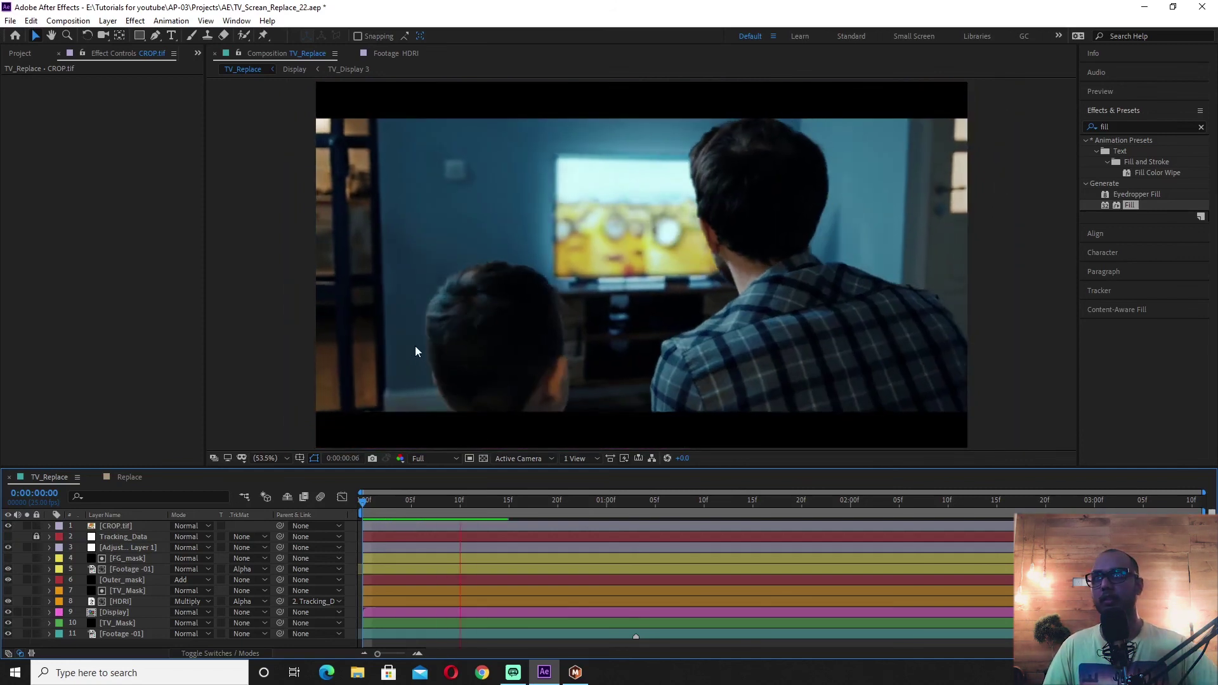